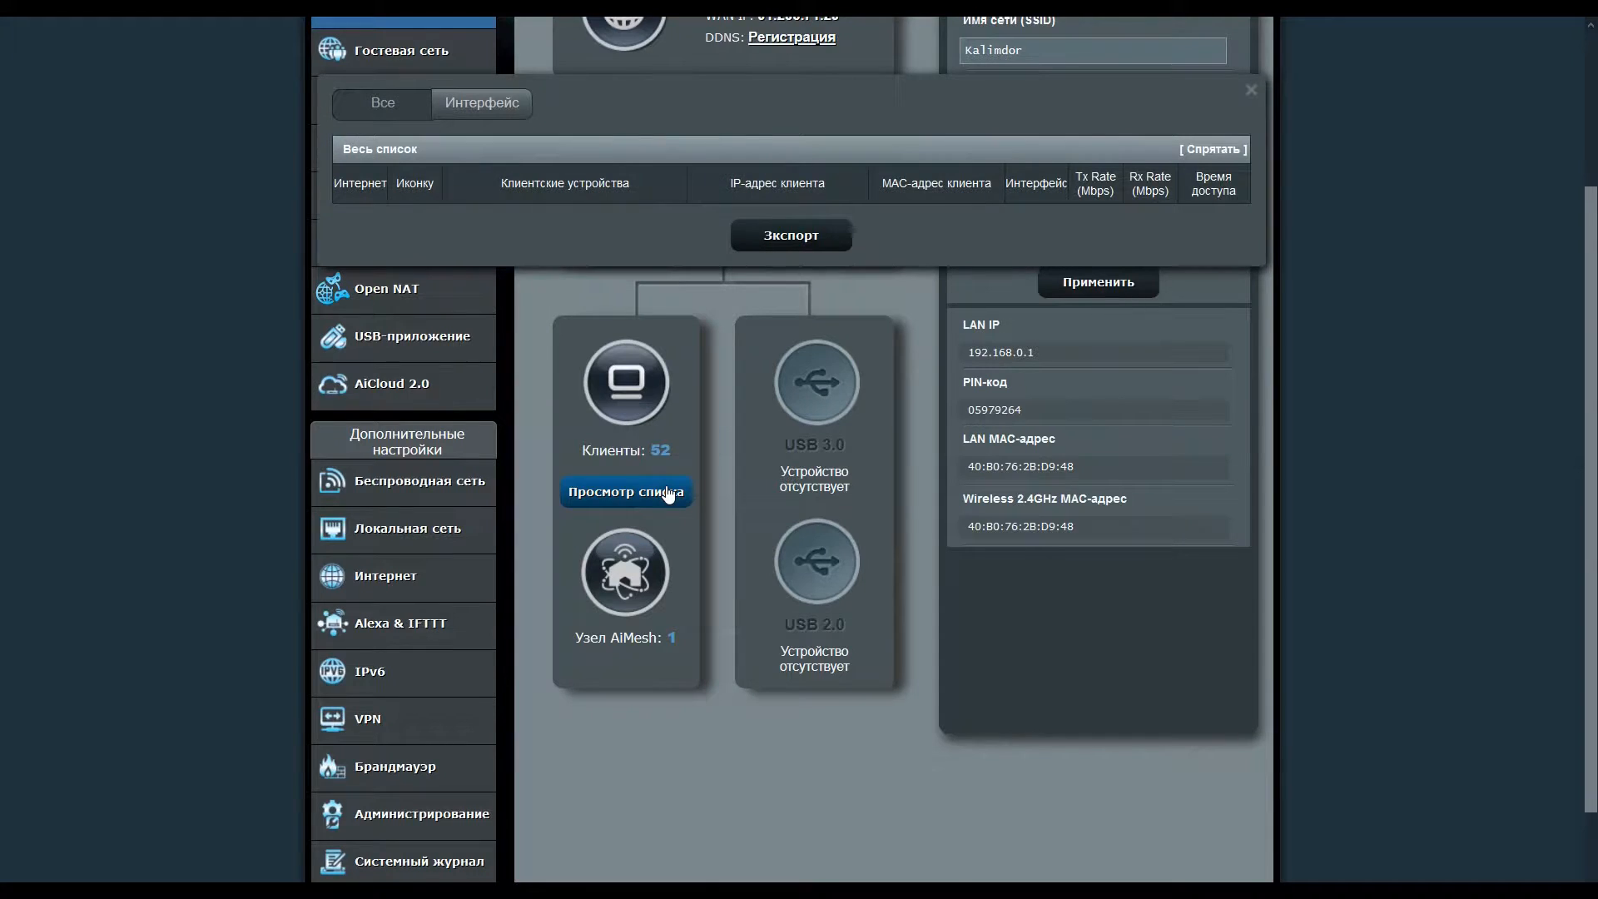
- Look through the router's full client list for connected devices and their IP addresses
{"action": "scroll", "coordinate": [672, 487], "scroll_direction": "down", "scroll_amount": 6}
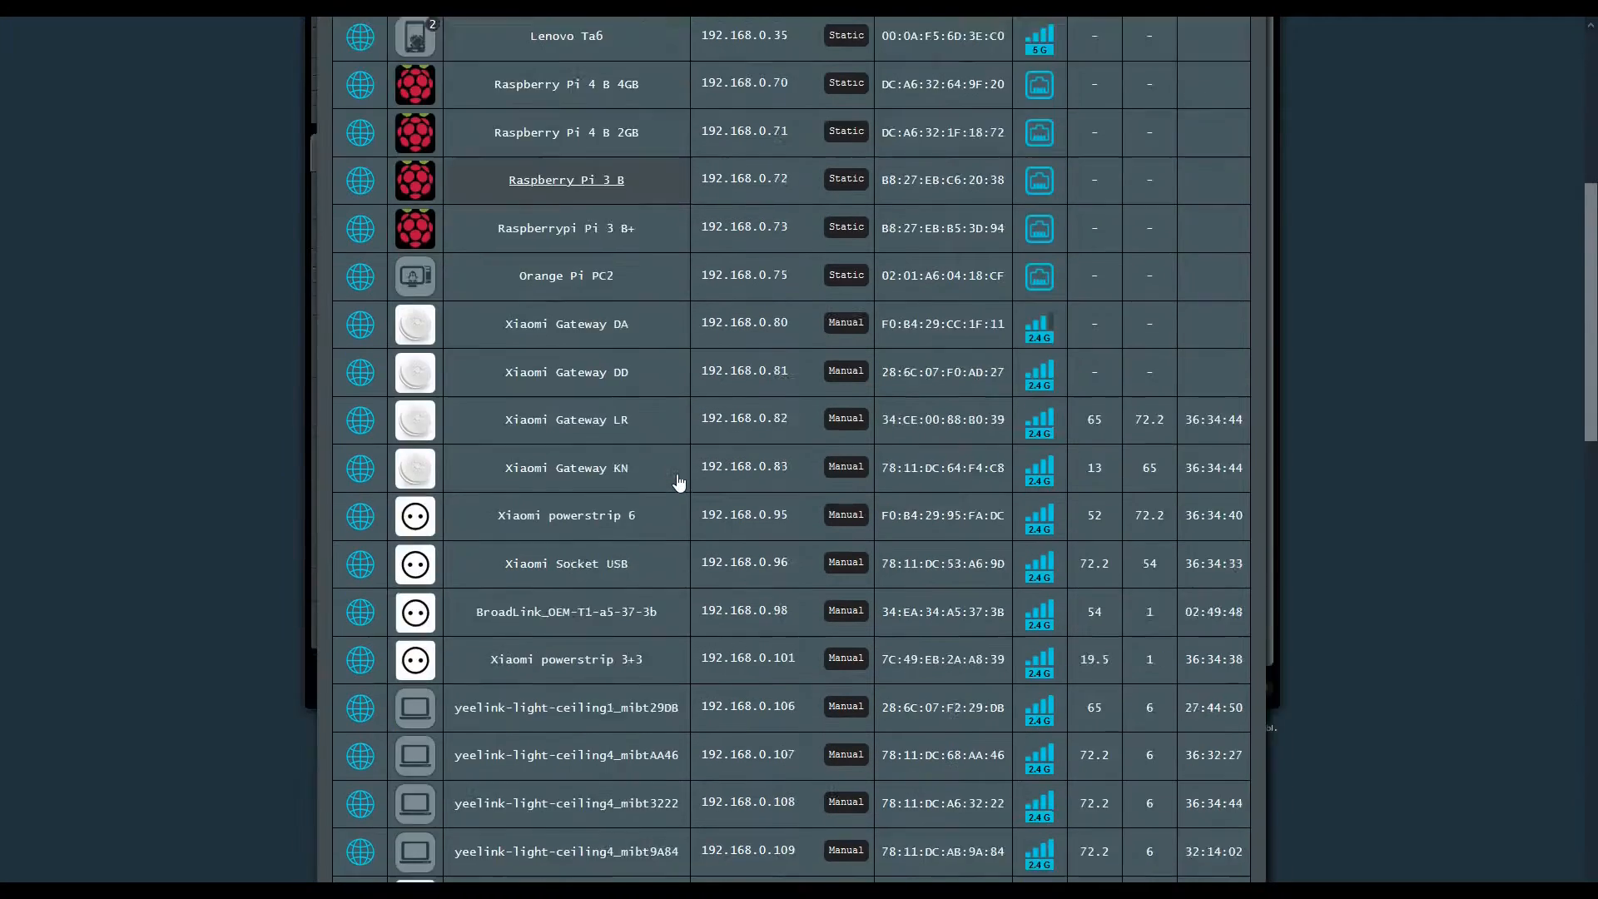
{"action": "scroll", "coordinate": [678, 481], "scroll_direction": "down", "scroll_amount": 10}
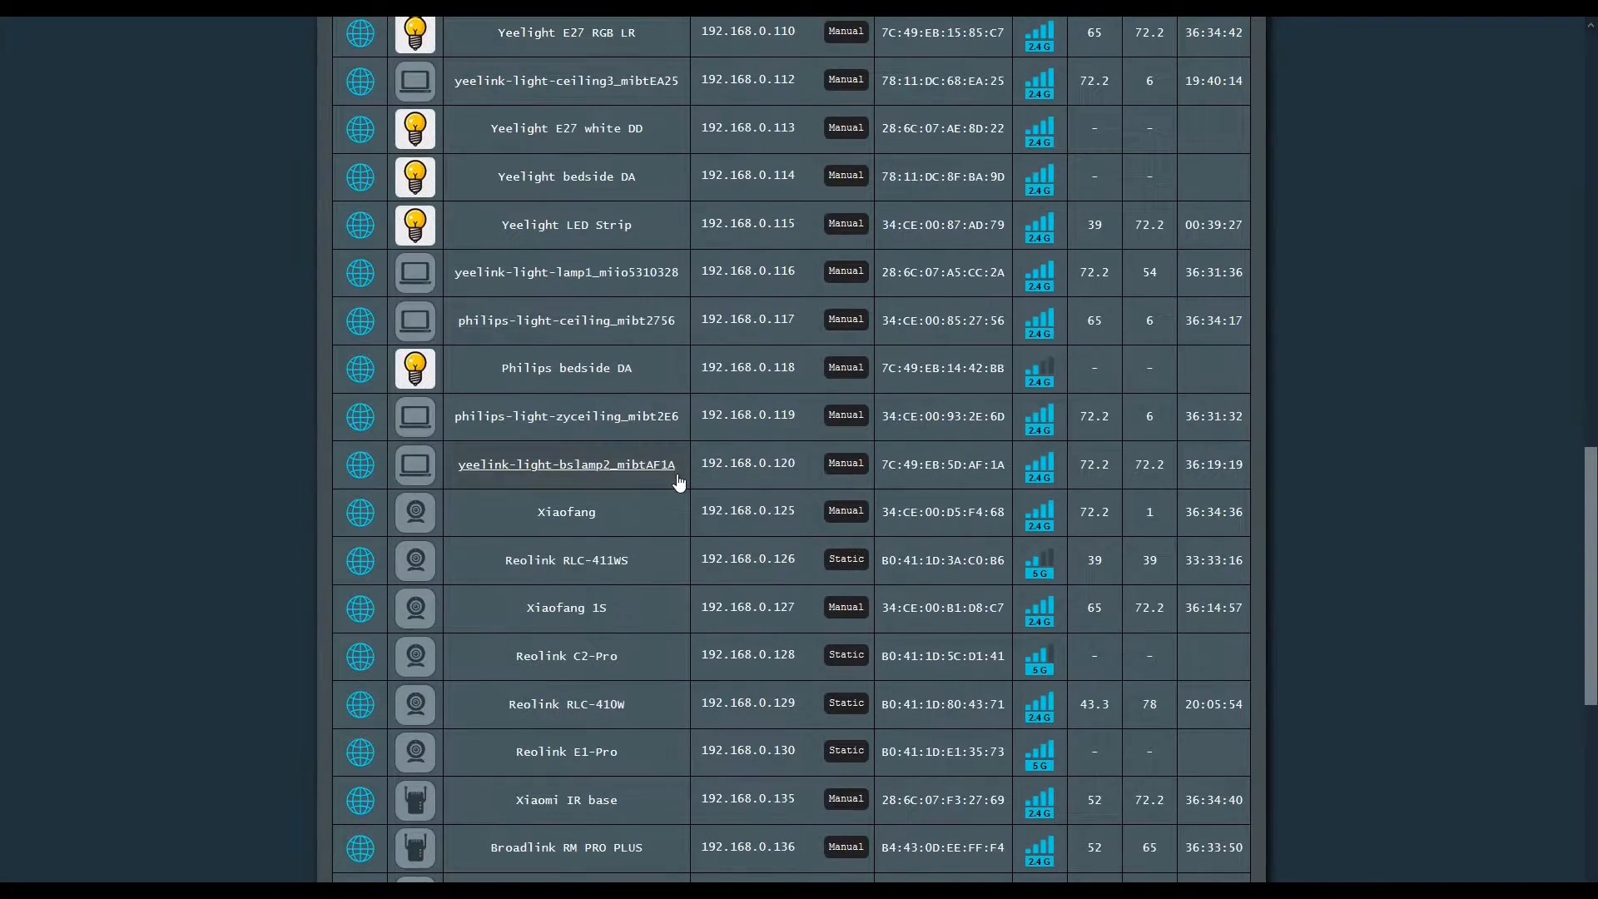
{"action": "scroll", "coordinate": [678, 481], "scroll_direction": "down", "scroll_amount": 4}
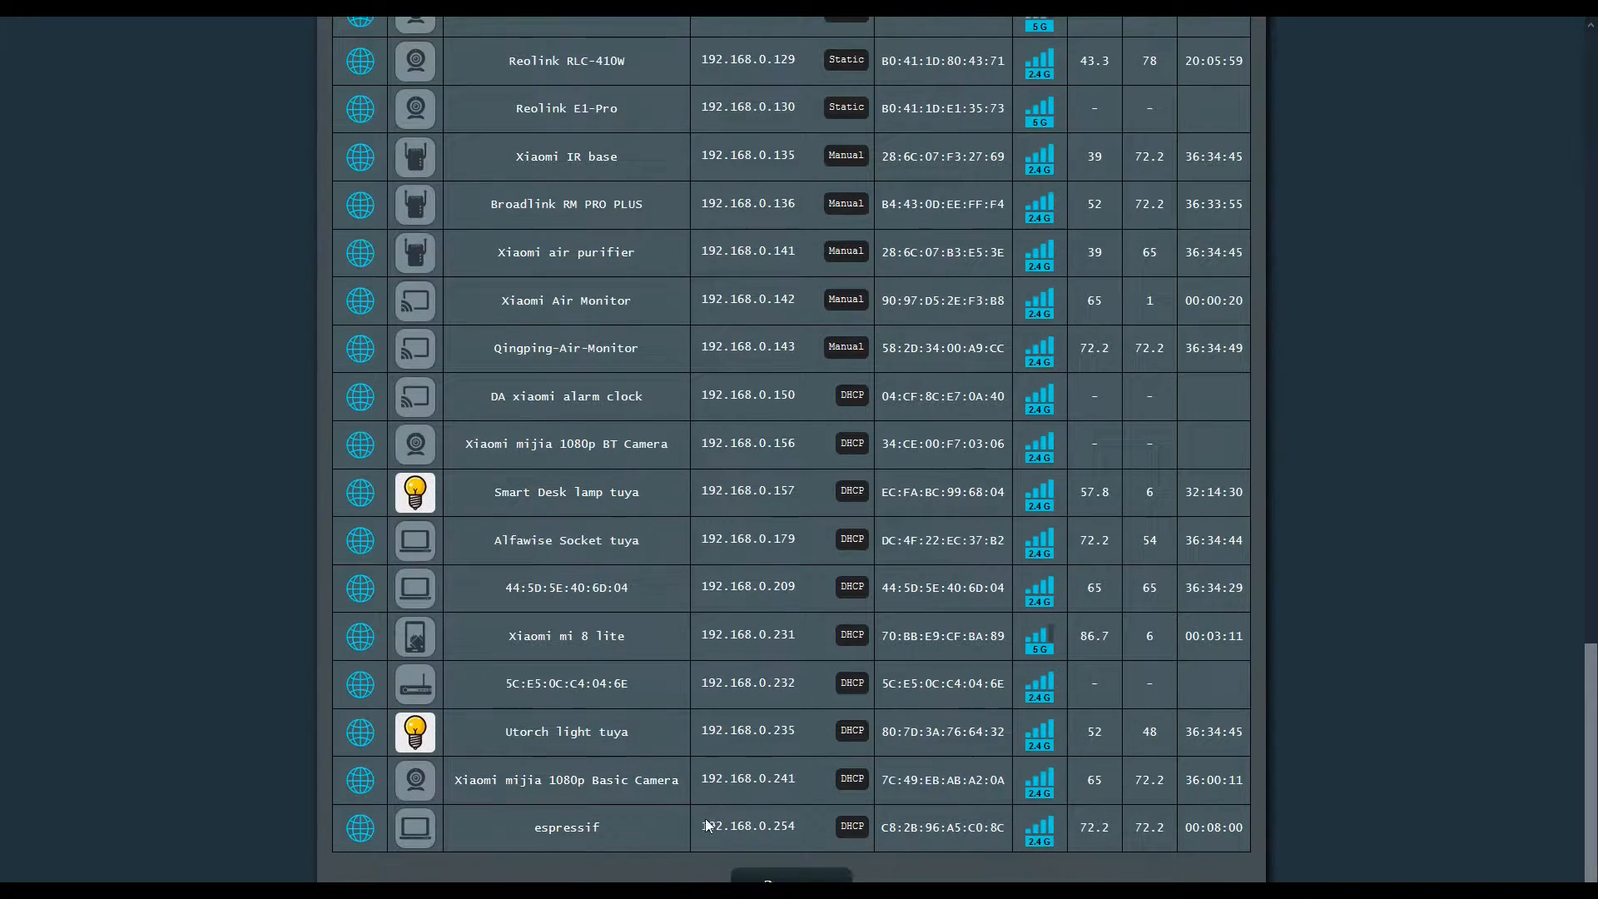
{"action": "scroll", "coordinate": [719, 828], "scroll_direction": "up", "scroll_amount": 6}
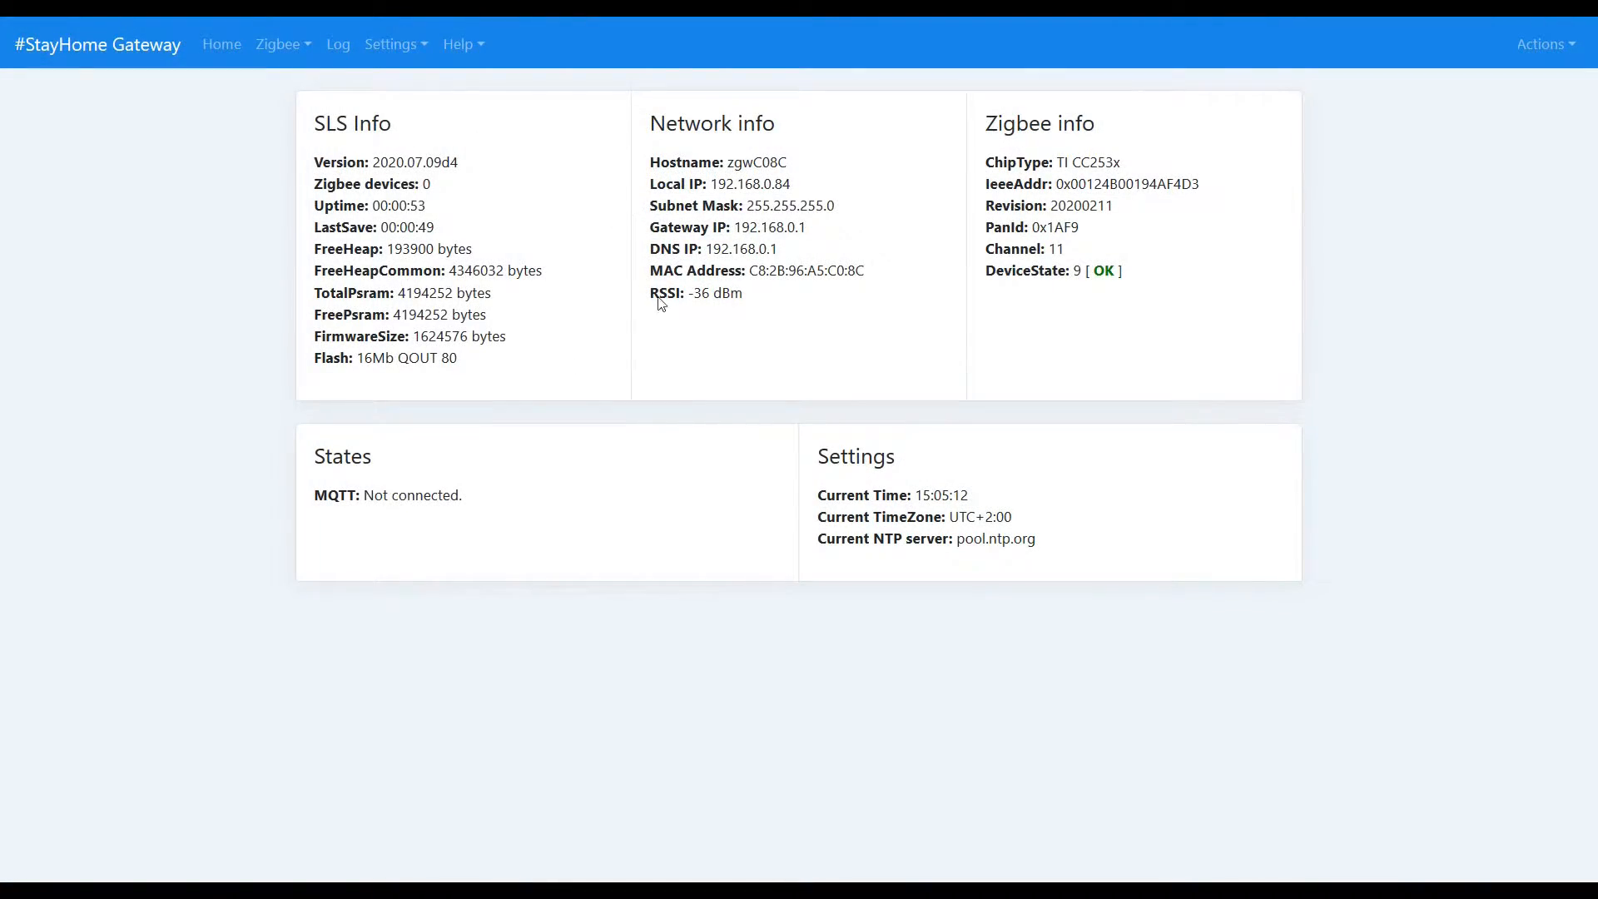
- Look over the Zigbee Devices, Join, Map and Groups pages of the #StayHome Gateway web interface
{"action": "left_click", "coordinate": [280, 45]}
{"action": "left_click", "coordinate": [299, 87]}
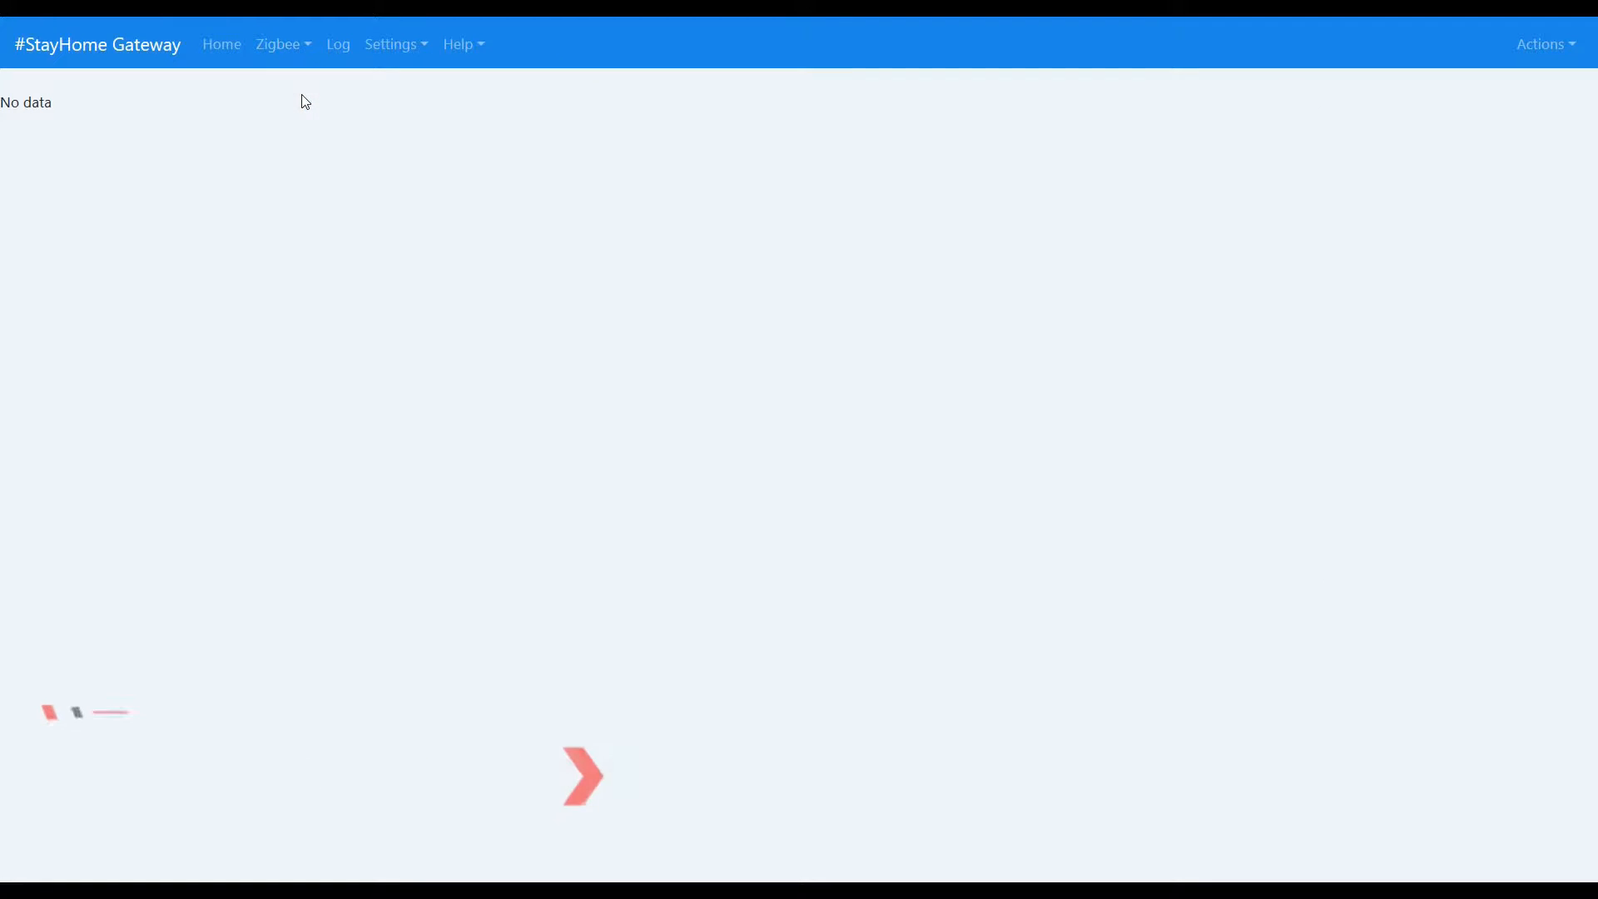
{"action": "left_click", "coordinate": [285, 48]}
{"action": "left_click", "coordinate": [279, 114]}
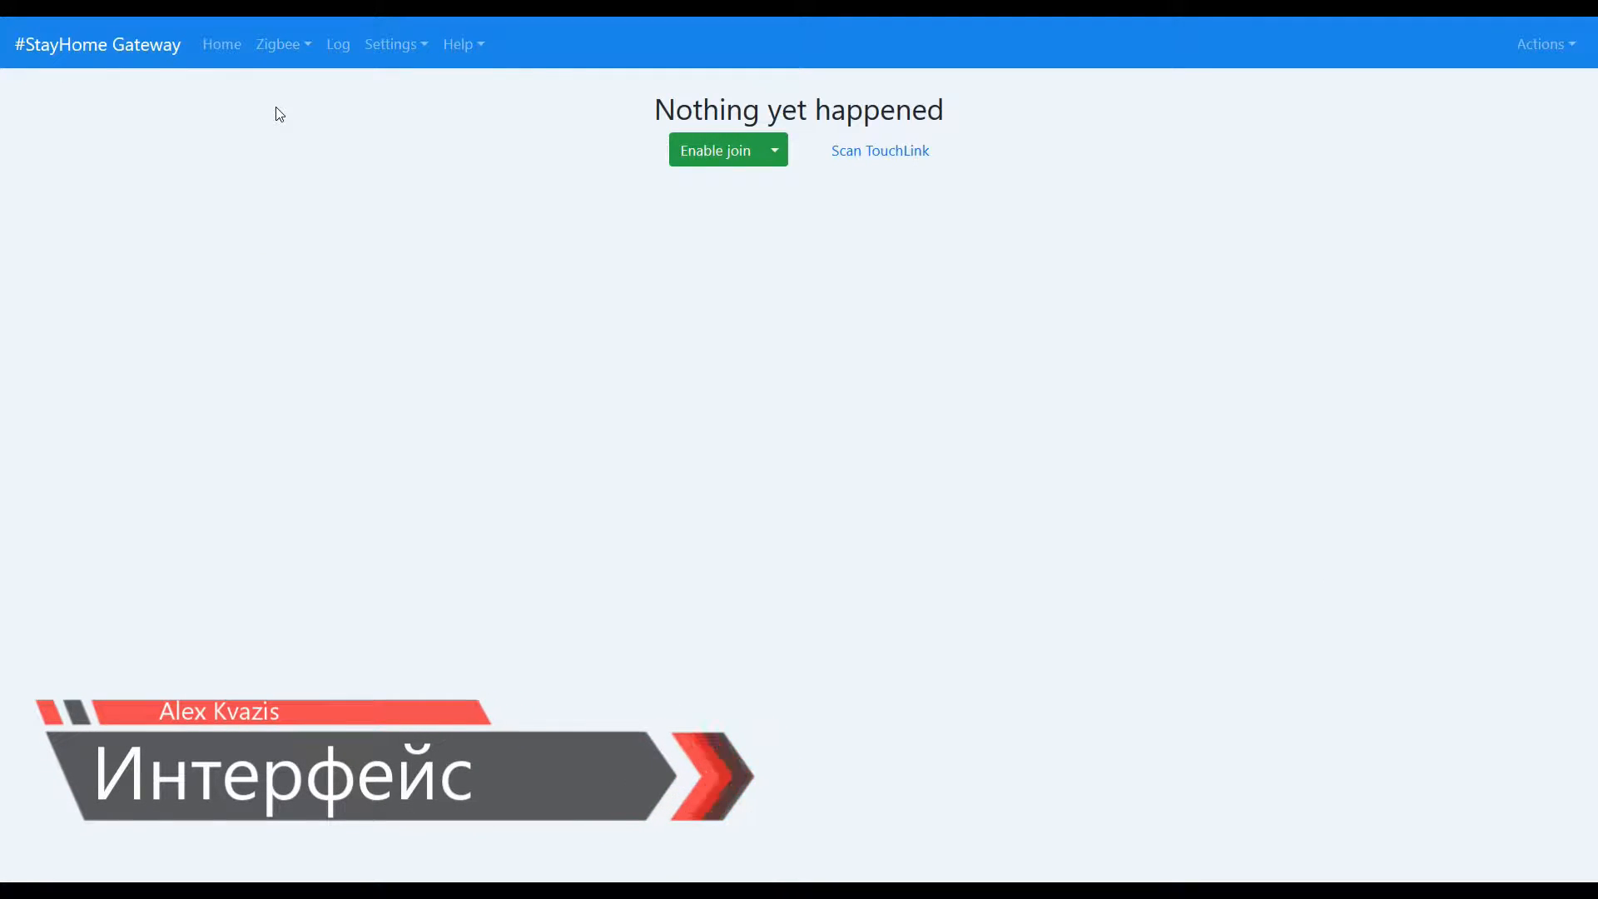
{"action": "left_click", "coordinate": [283, 45]}
{"action": "left_click", "coordinate": [292, 144]}
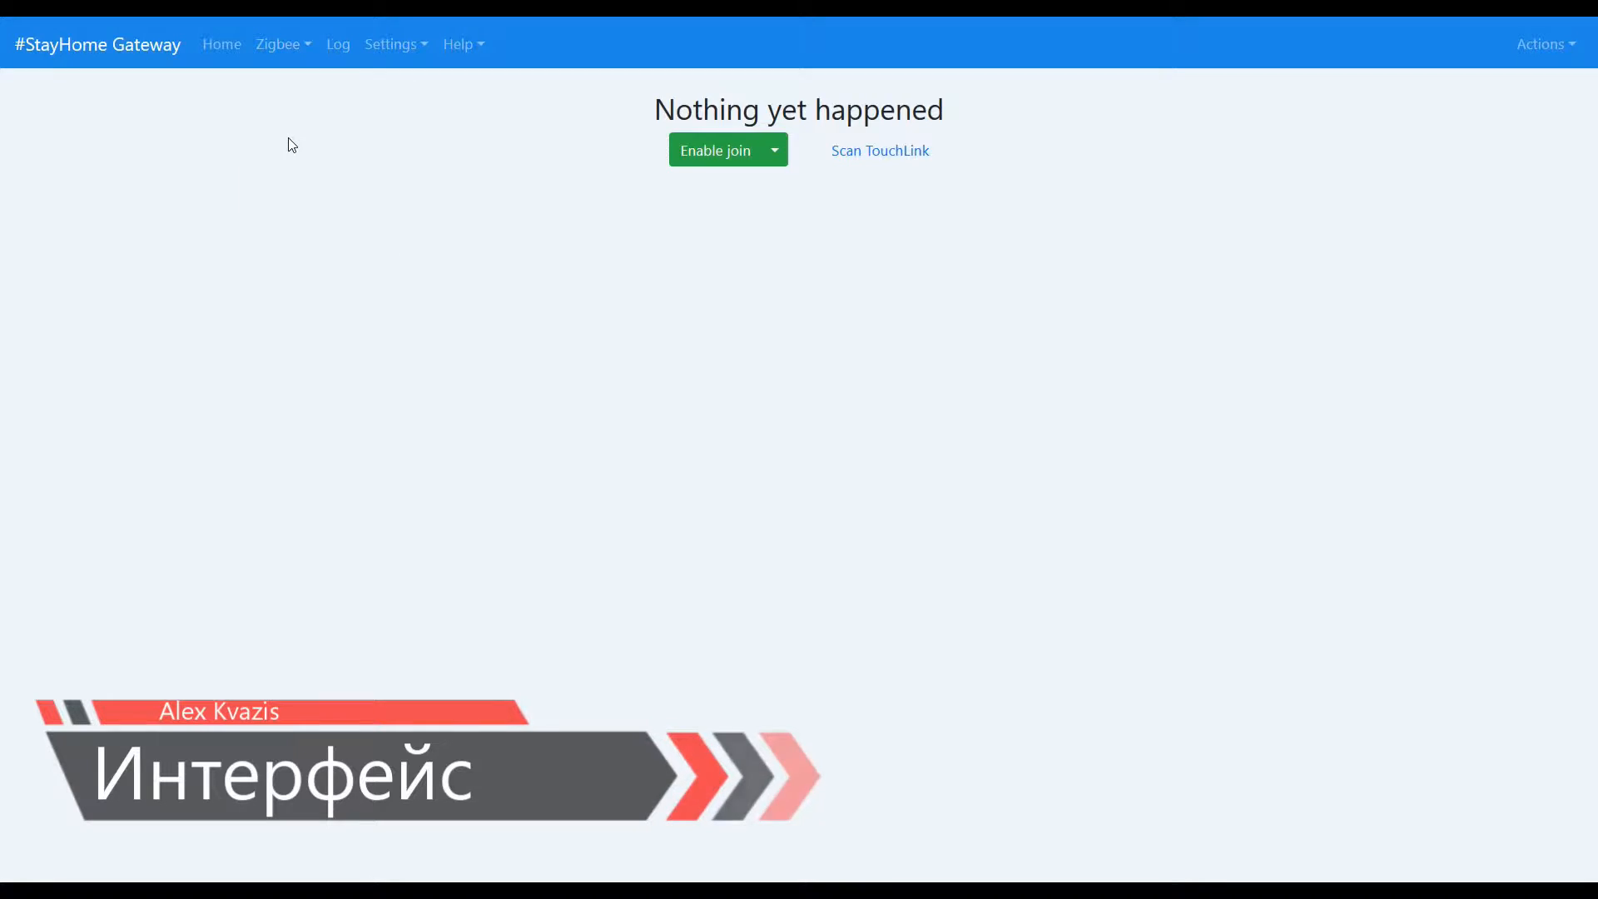
{"action": "left_click", "coordinate": [283, 45]}
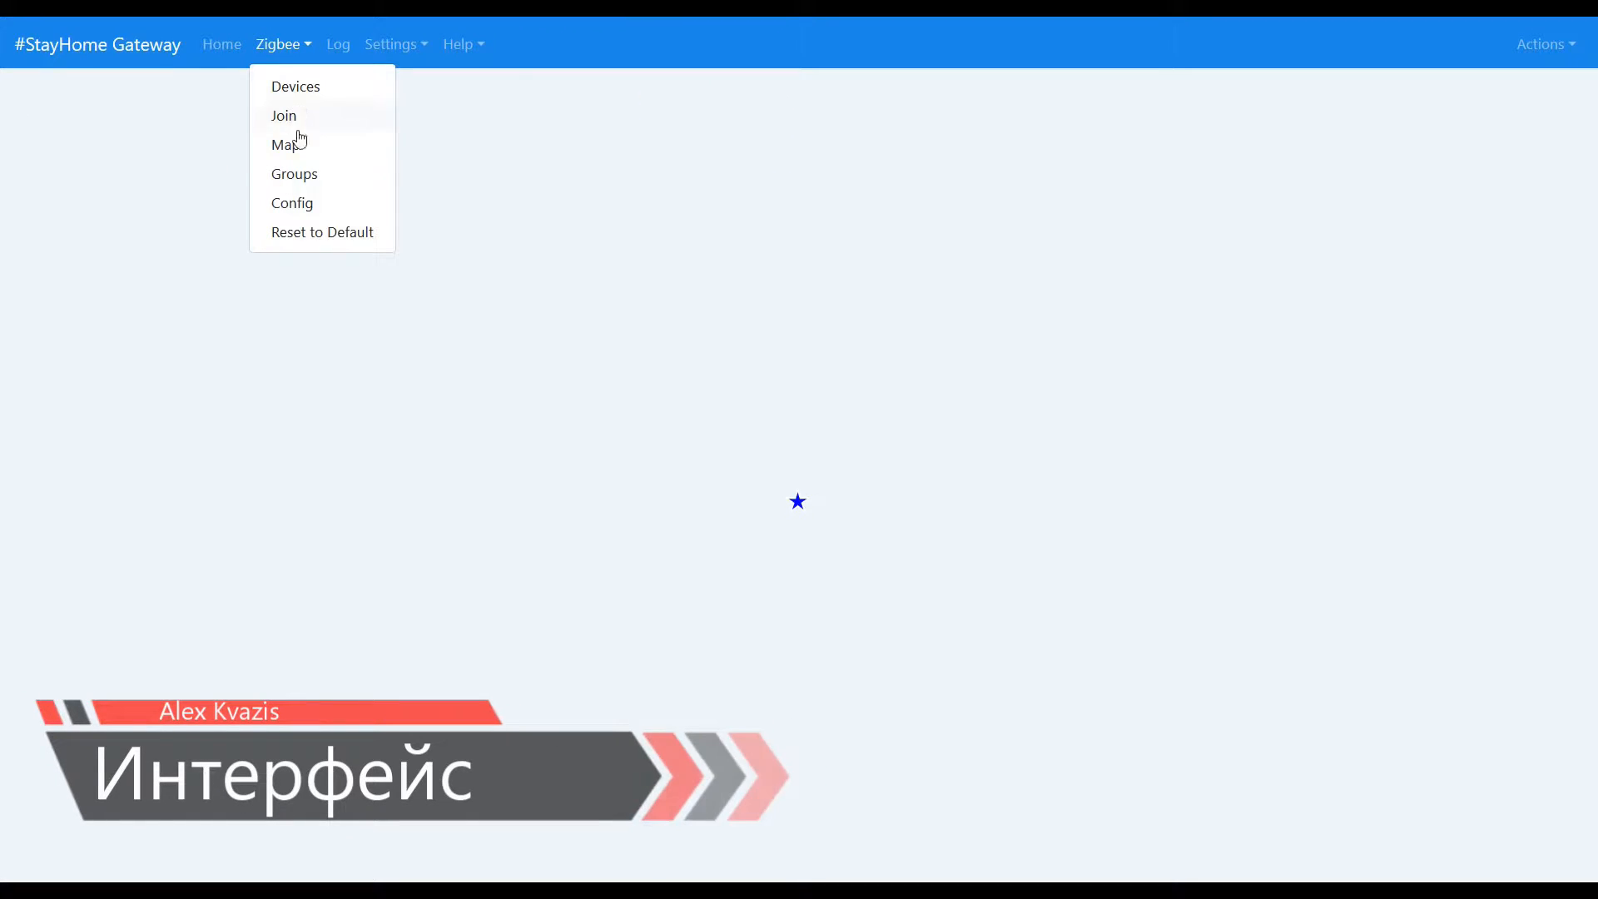
{"action": "left_click", "coordinate": [307, 177]}
- Set the Zigbee channel to 15 in the Zigbee configuration, save it and reboot the gateway
{"action": "left_click", "coordinate": [267, 44]}
{"action": "left_click", "coordinate": [310, 203]}
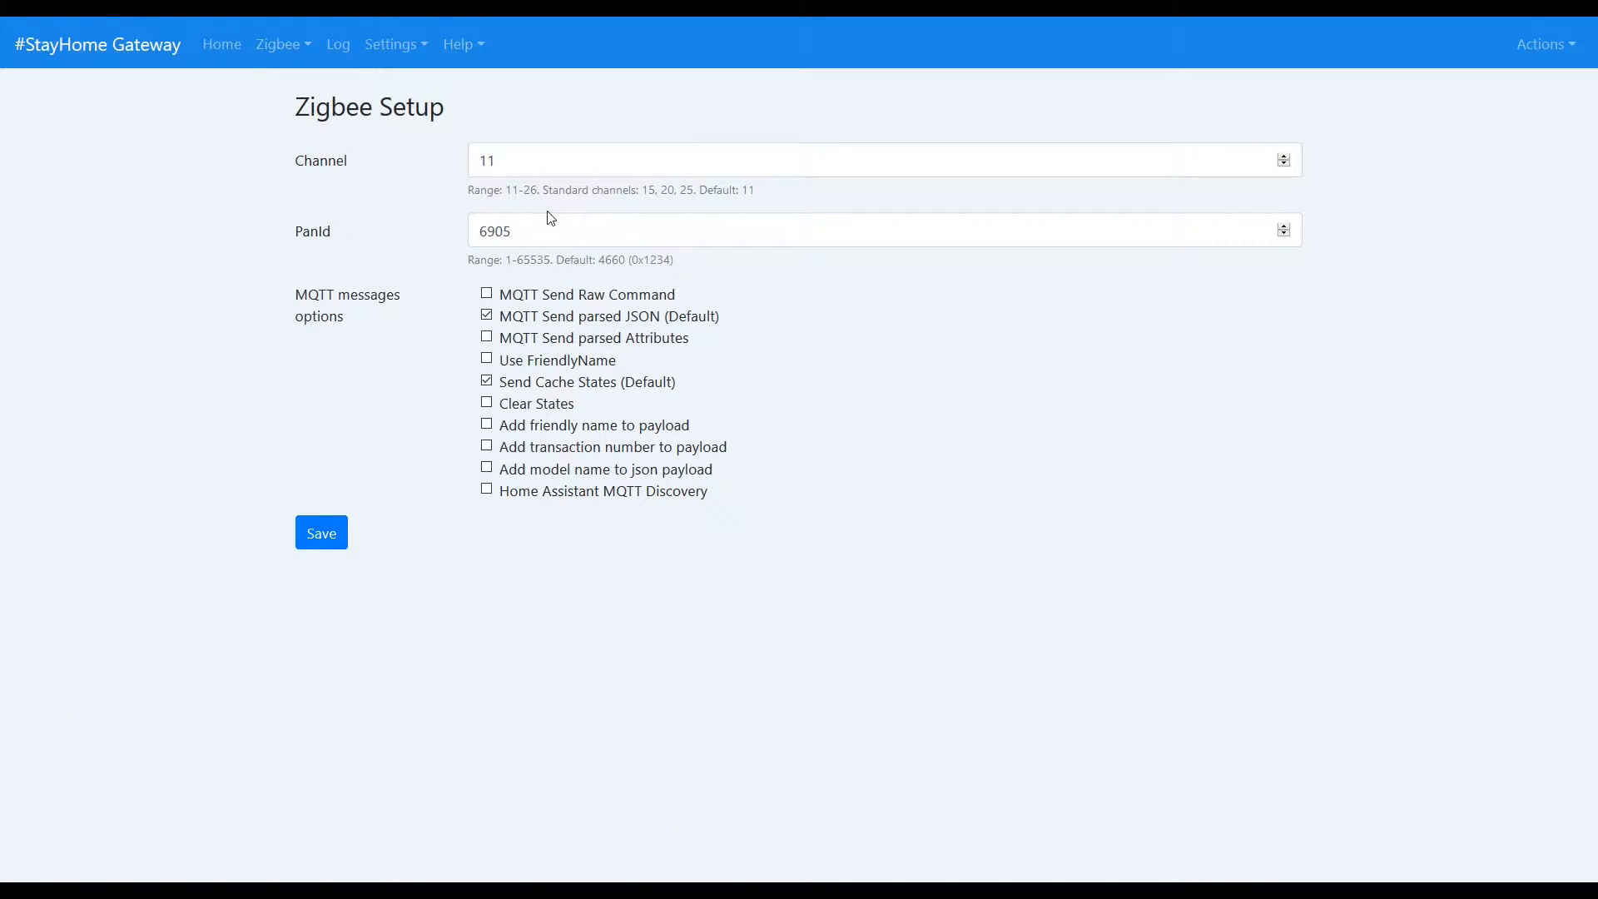
{"action": "left_click_drag", "start_coordinate": [645, 188], "coordinate": [691, 190]}
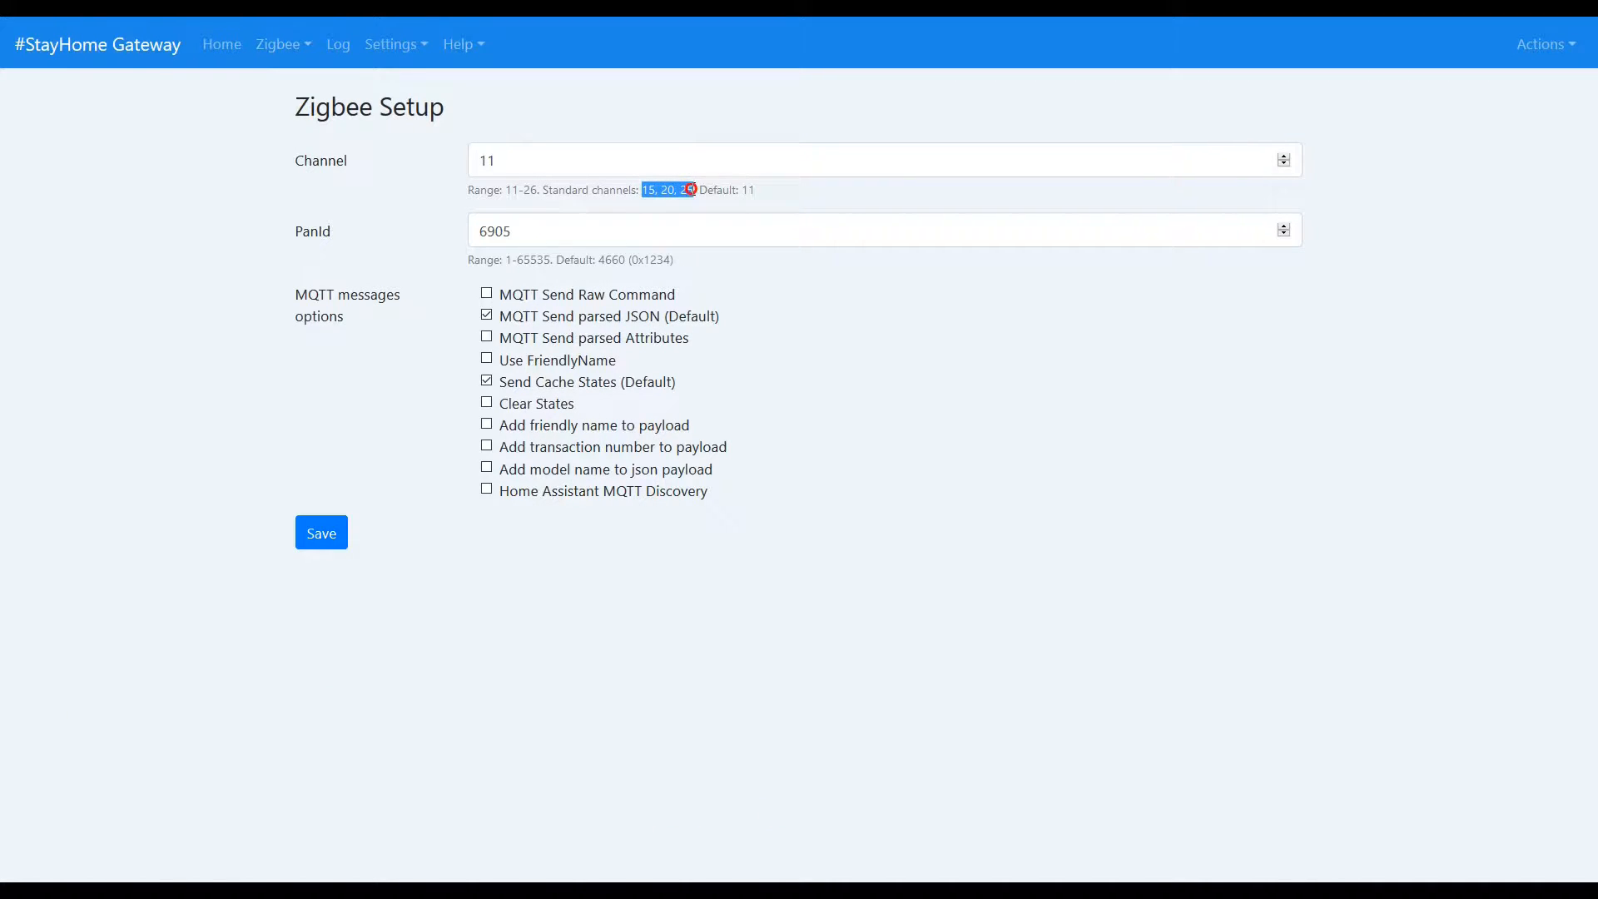
{"action": "double_click", "coordinate": [523, 153]}
{"action": "type", "text": "1"}
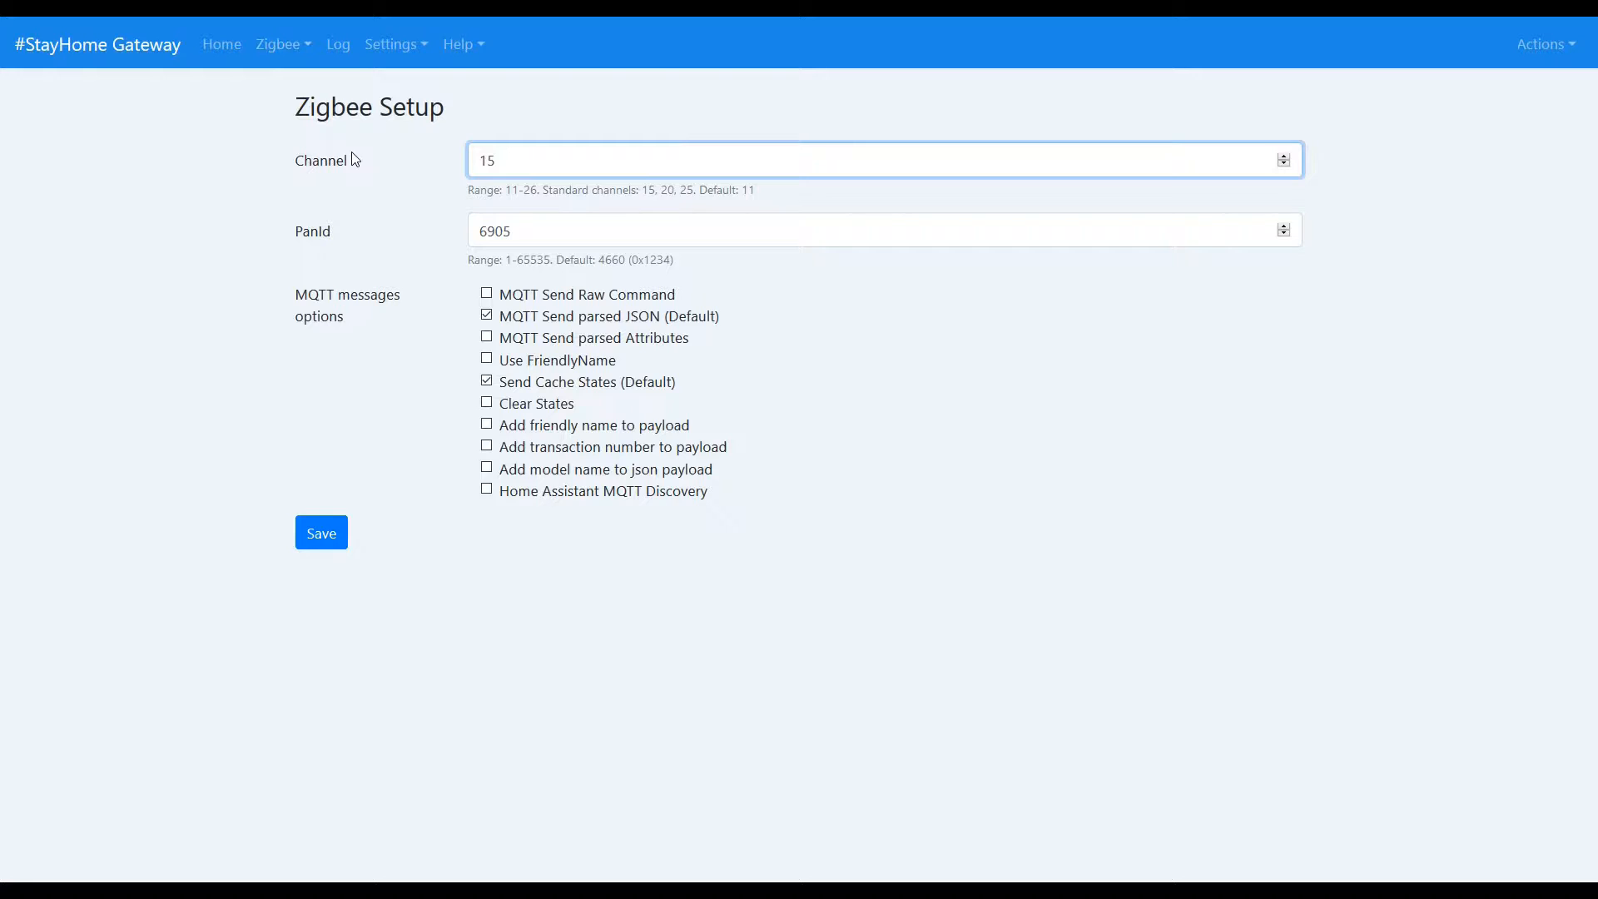
{"action": "left_click", "coordinate": [330, 539]}
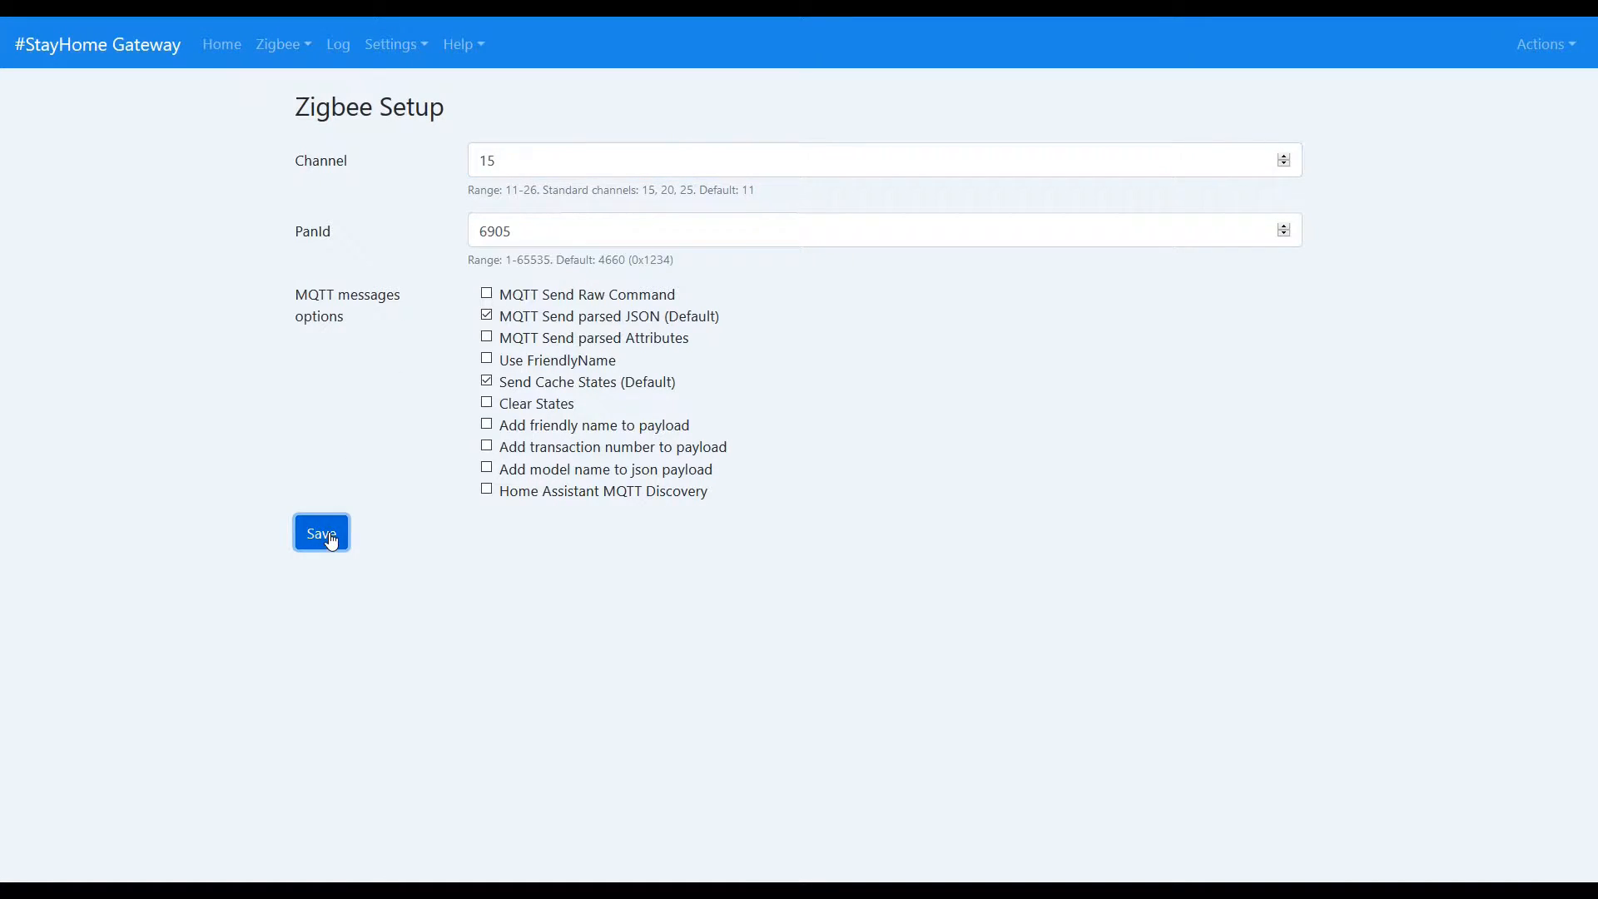
{"action": "left_click", "coordinate": [374, 124]}
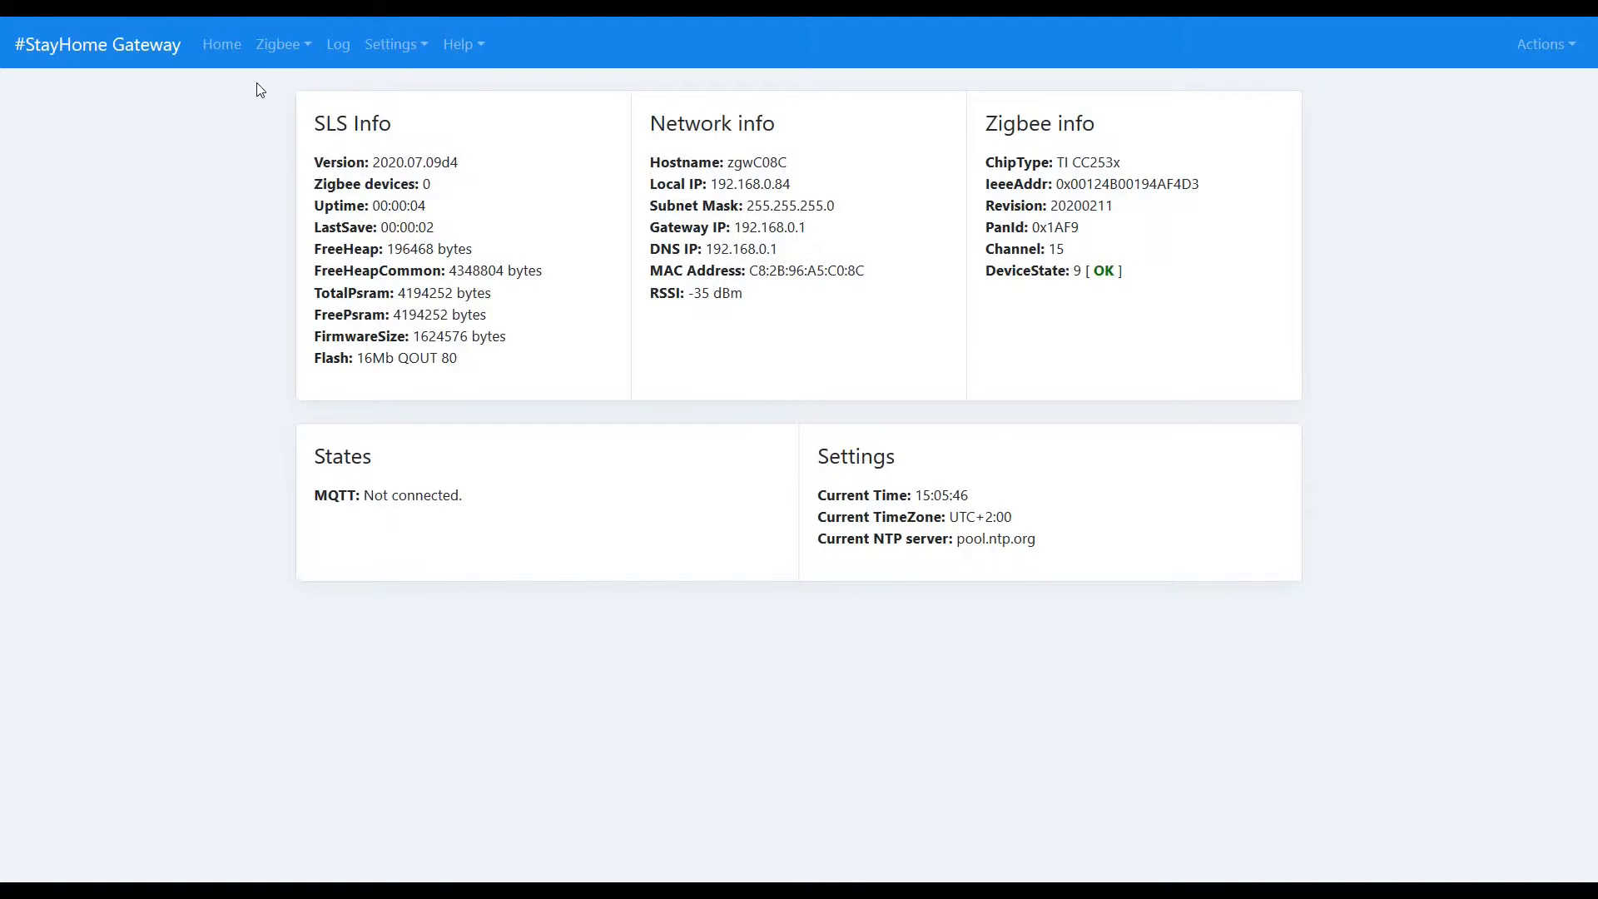
- Check the saved Zigbee configuration and look over the gateway's log and WiFi setup pages
{"action": "left_click", "coordinate": [285, 48]}
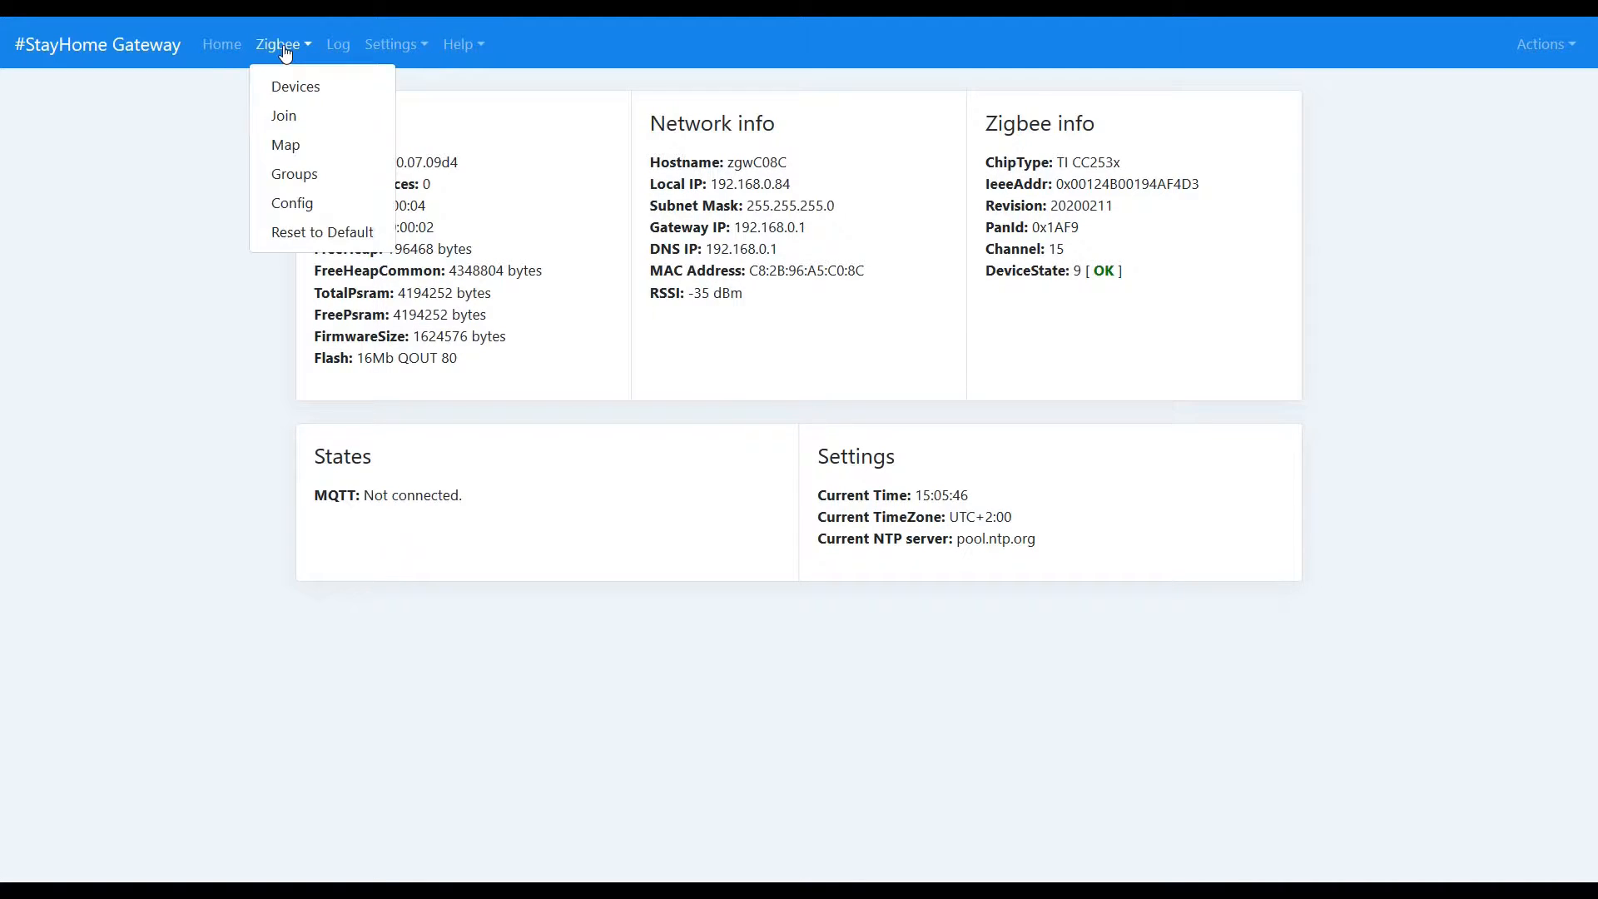
{"action": "left_click", "coordinate": [313, 205]}
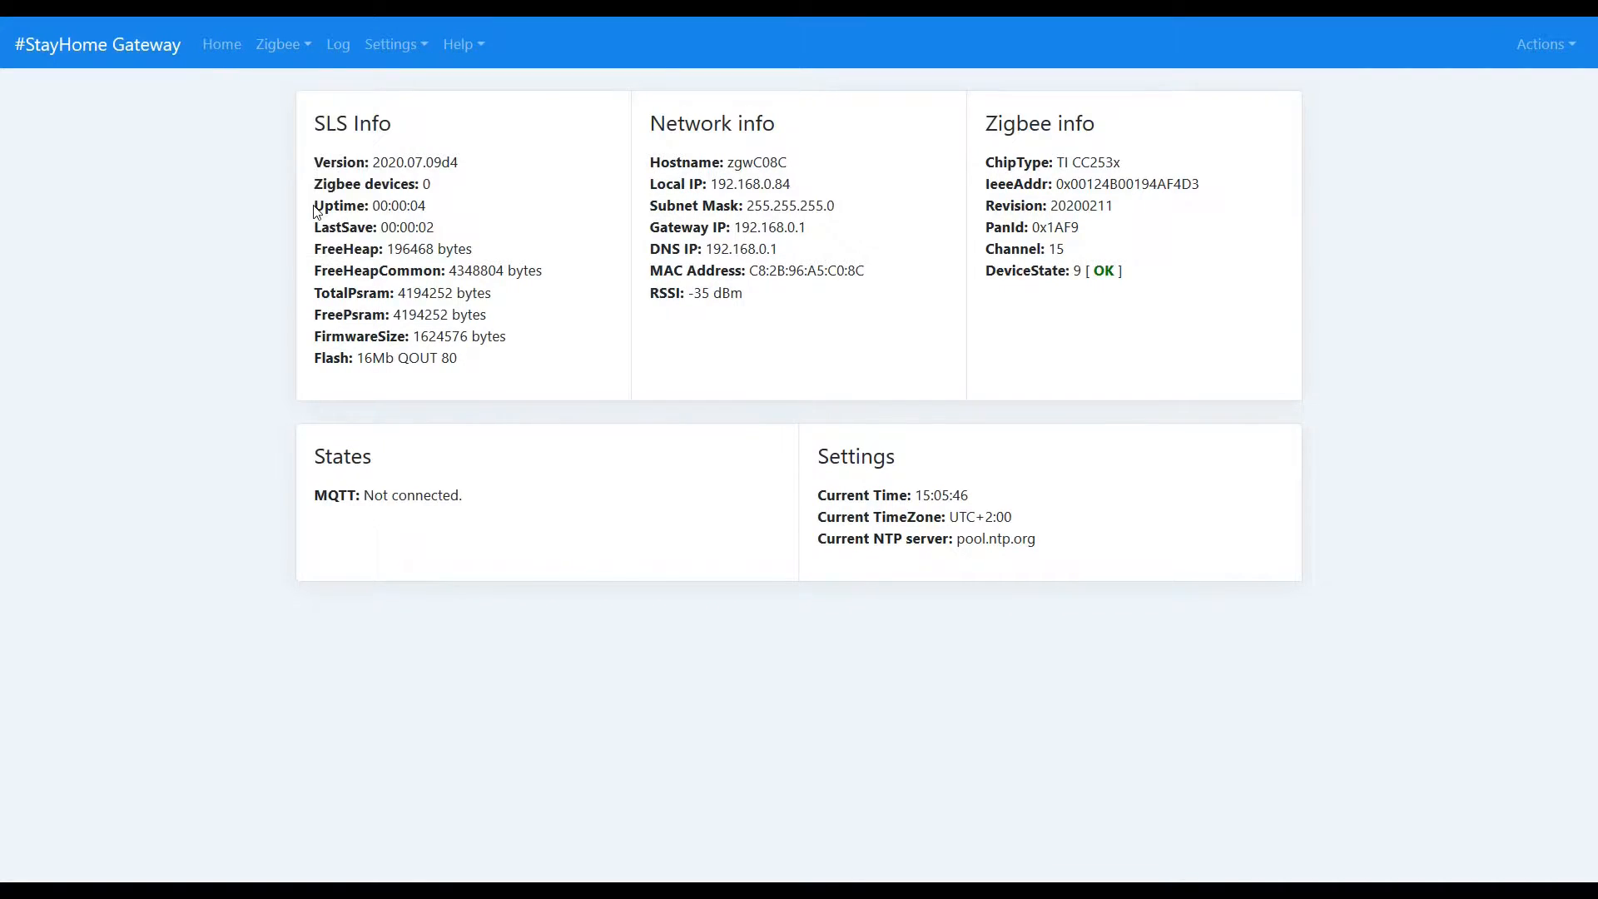
{"action": "left_click", "coordinate": [273, 50]}
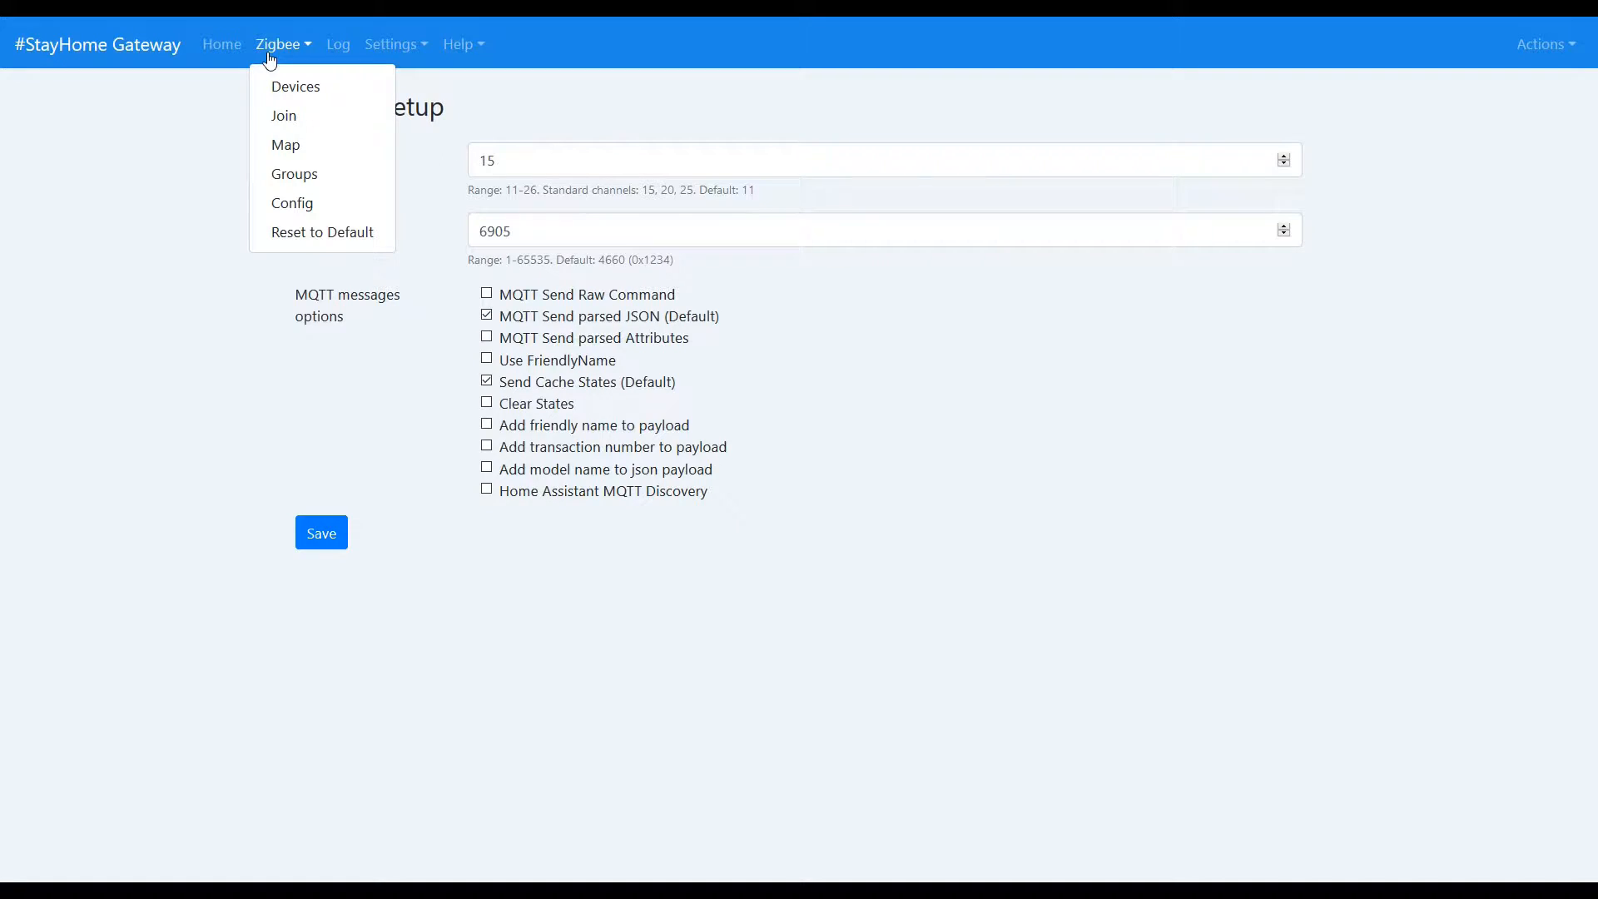
{"action": "left_click", "coordinate": [347, 52]}
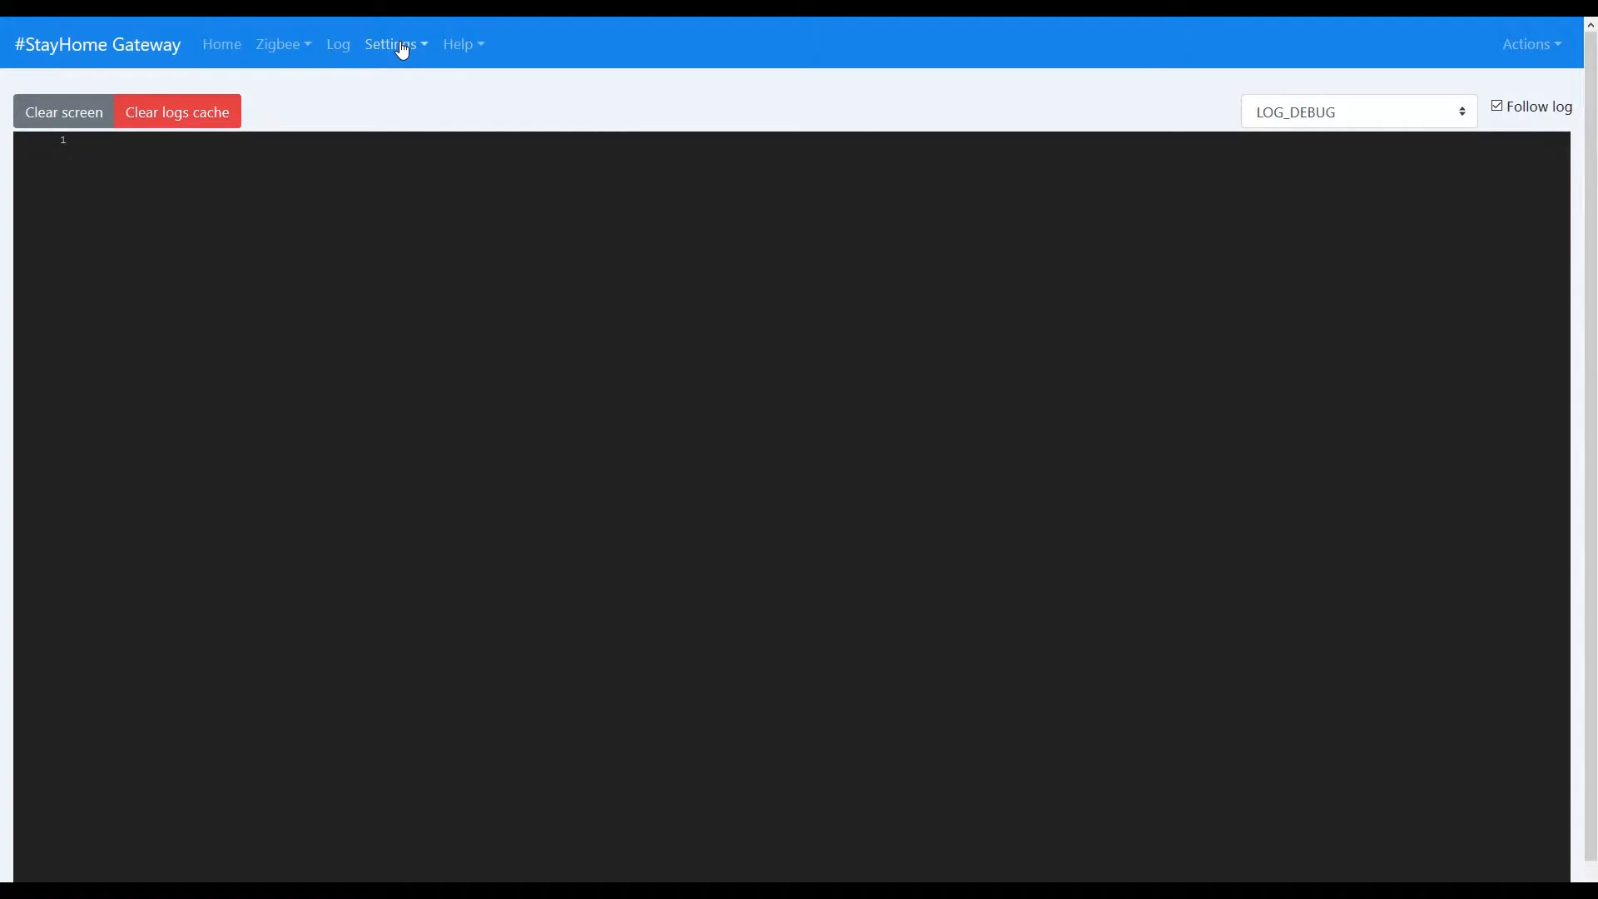
{"action": "left_click", "coordinate": [402, 50]}
{"action": "left_click", "coordinate": [395, 83]}
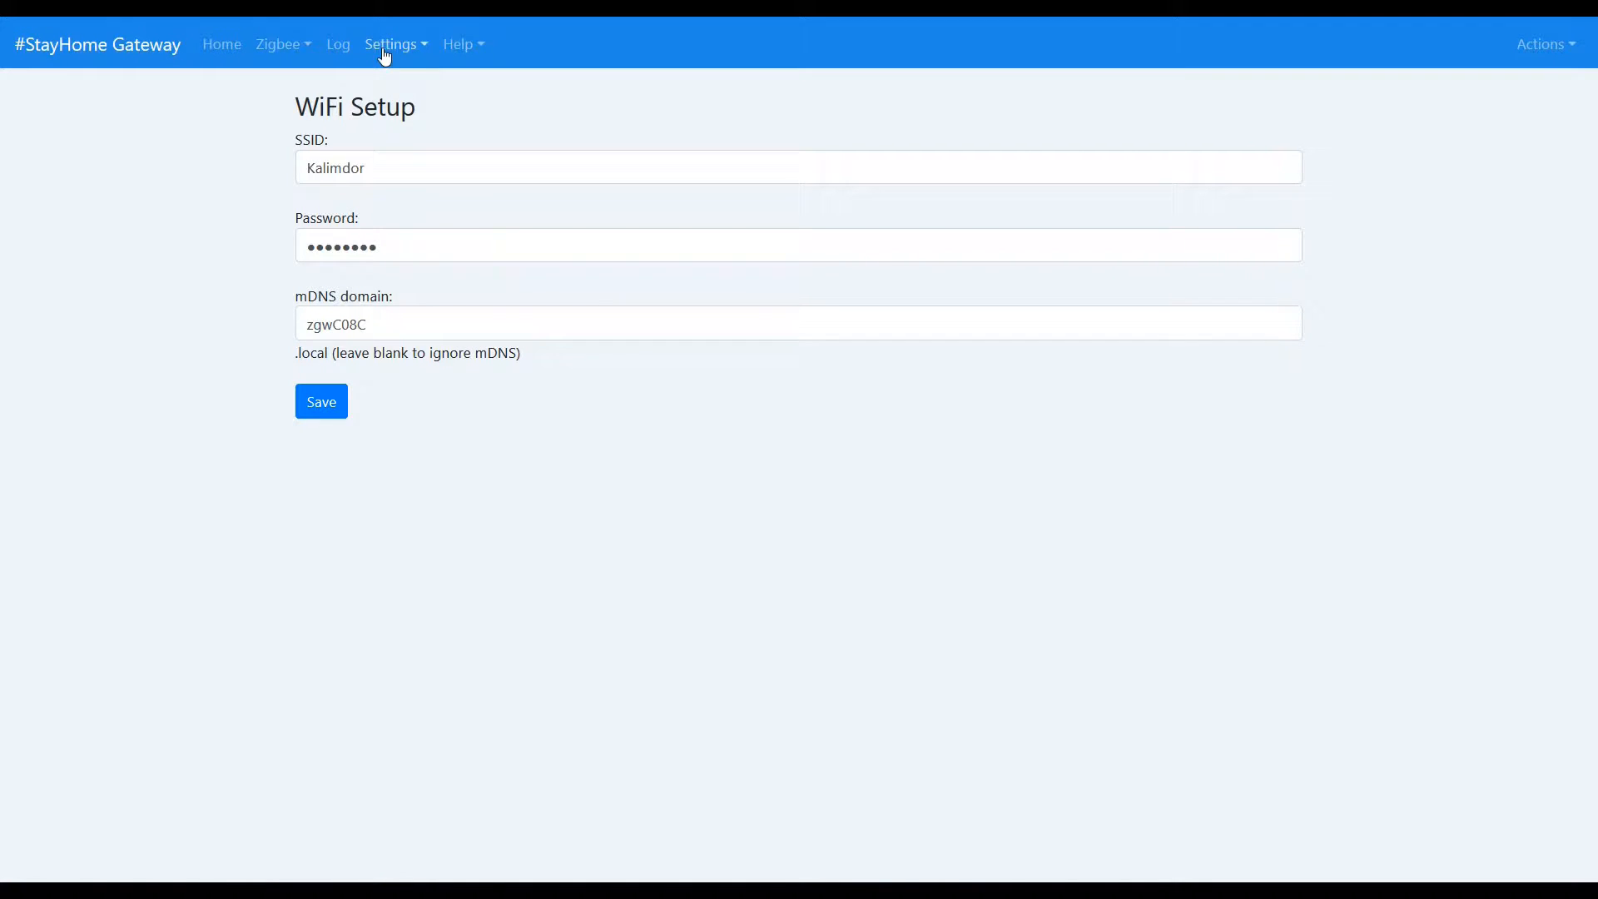
- Set the gateway's time zone to UTC-3:00, save and reboot it, and check the current time
{"action": "left_click", "coordinate": [387, 50]}
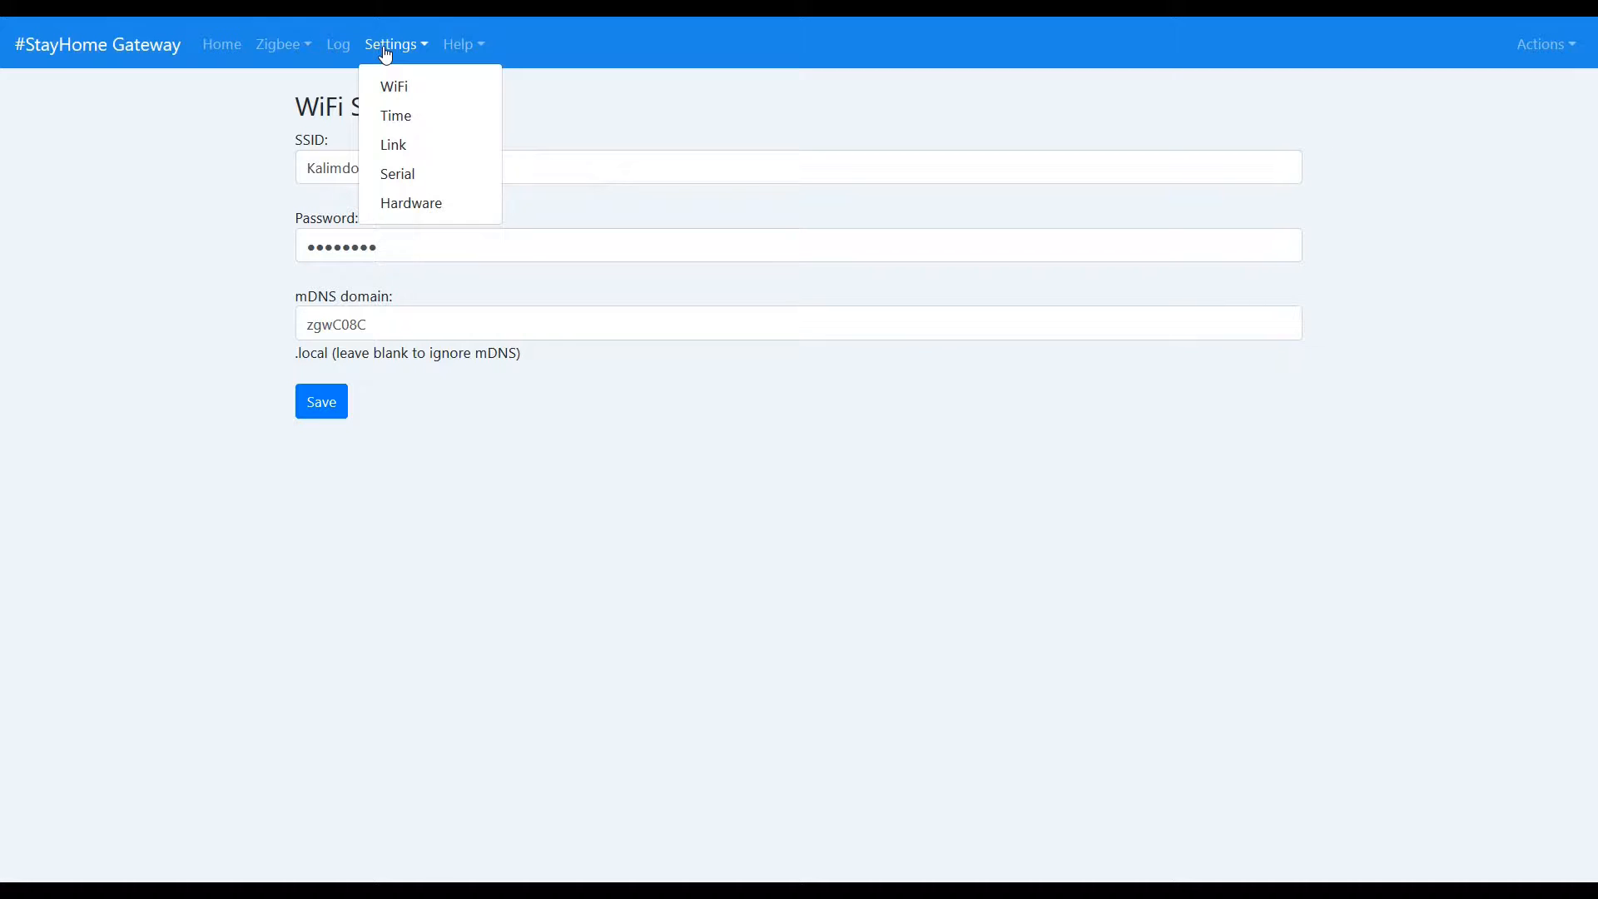
{"action": "left_click", "coordinate": [399, 118]}
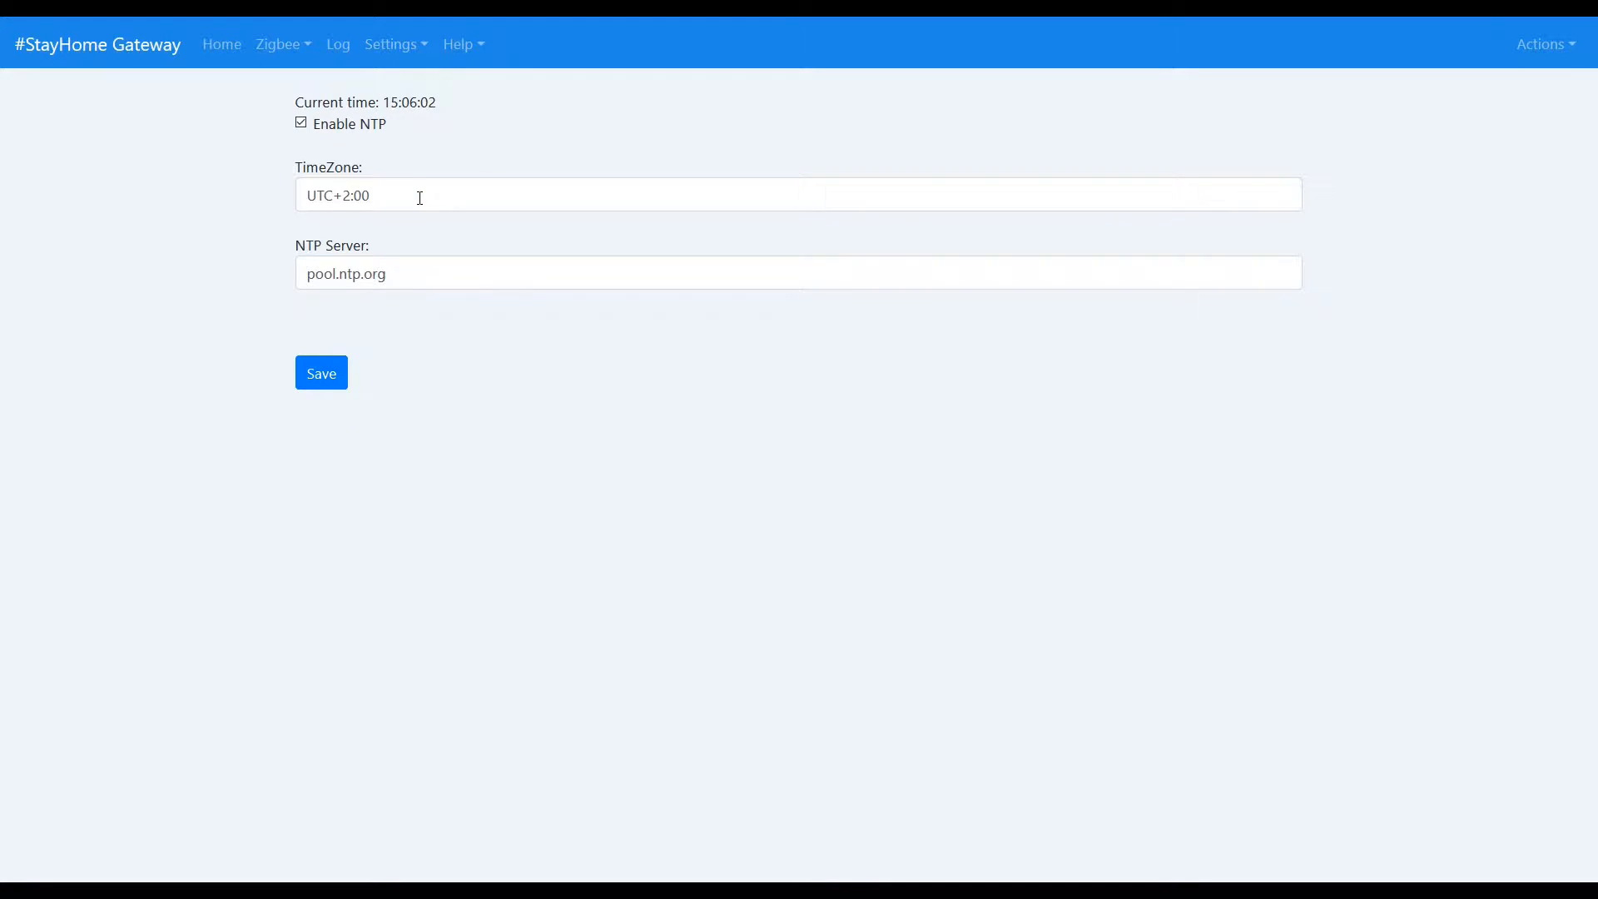
{"action": "double_click", "coordinate": [391, 102]}
{"action": "left_click", "coordinate": [352, 193]}
{"action": "double_click", "coordinate": [338, 194]}
{"action": "type", "text": "-"}
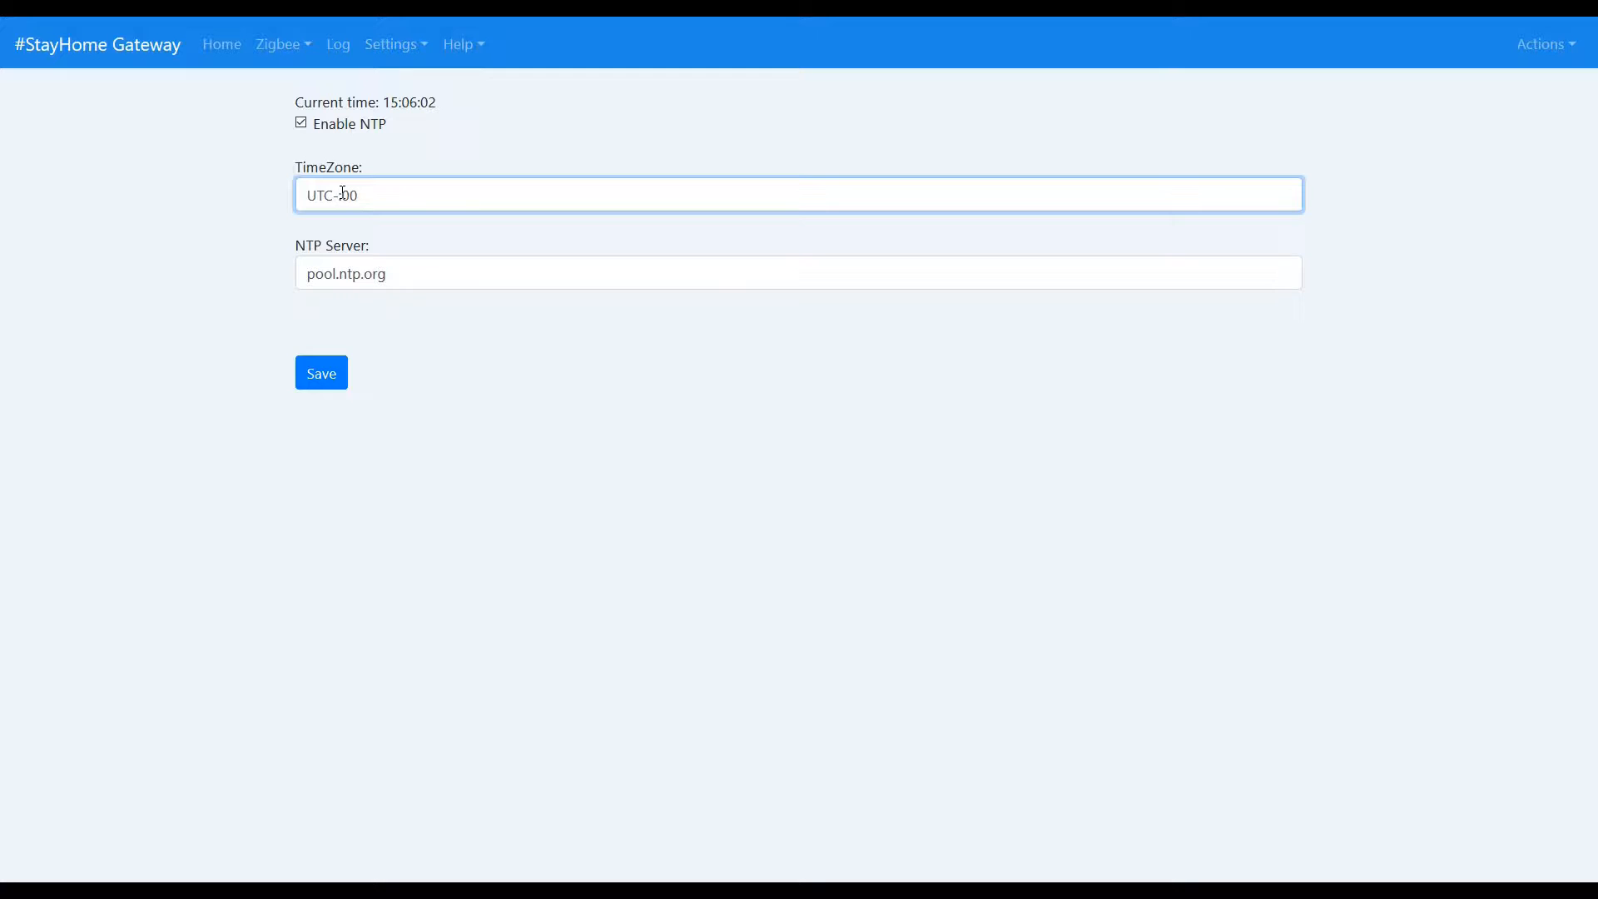
{"action": "type", "text": "3"}
{"action": "left_click", "coordinate": [516, 138]}
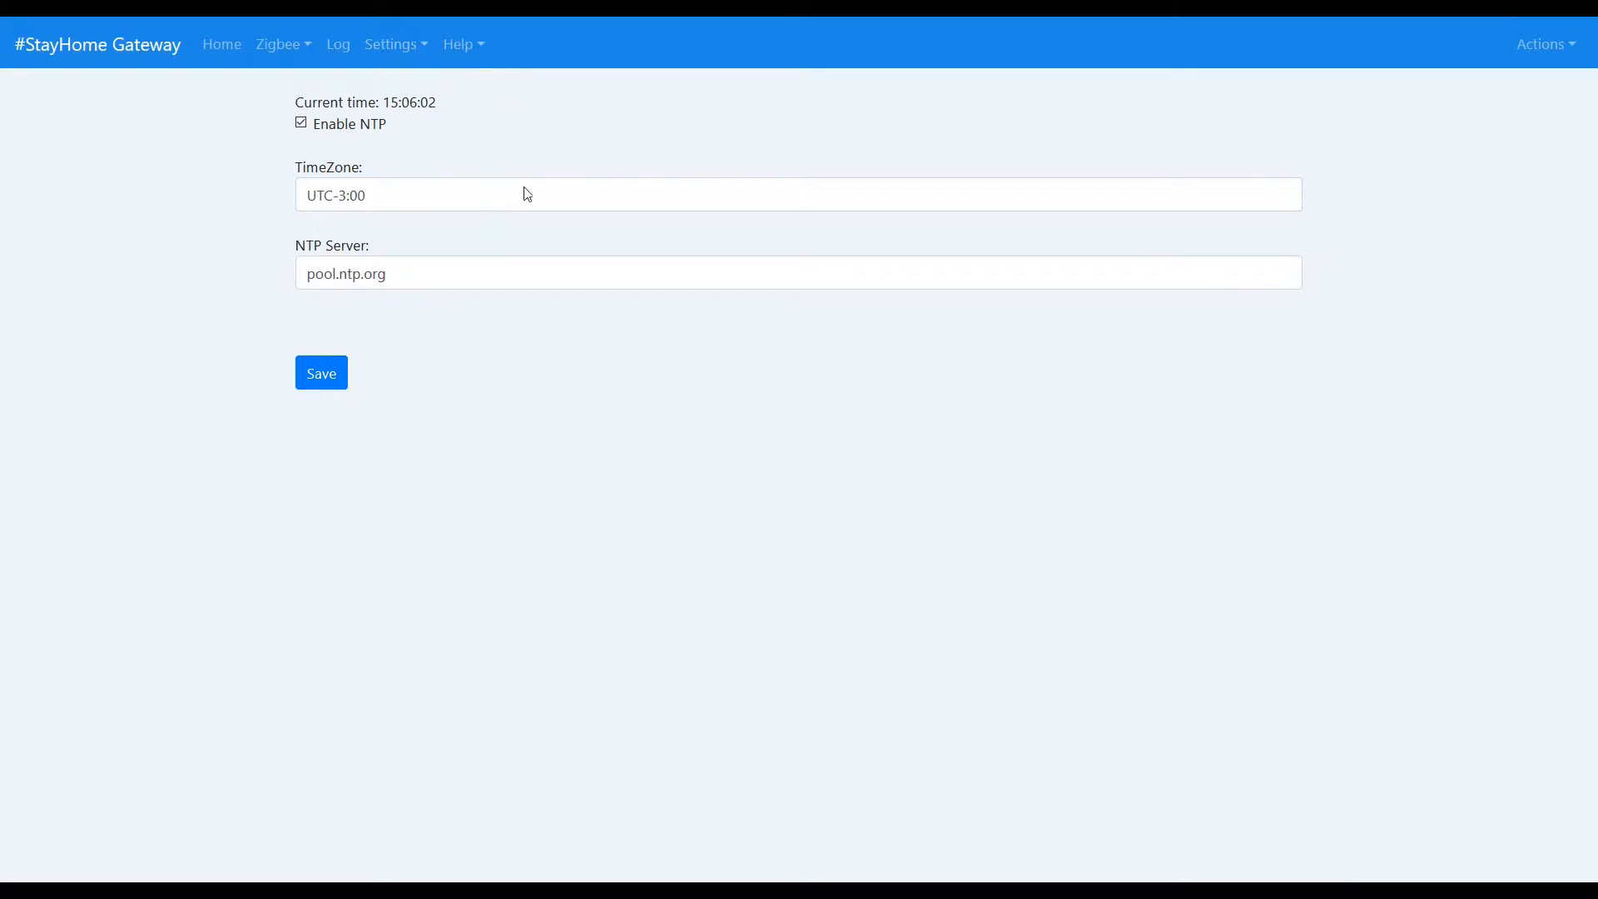
{"action": "left_click", "coordinate": [330, 380]}
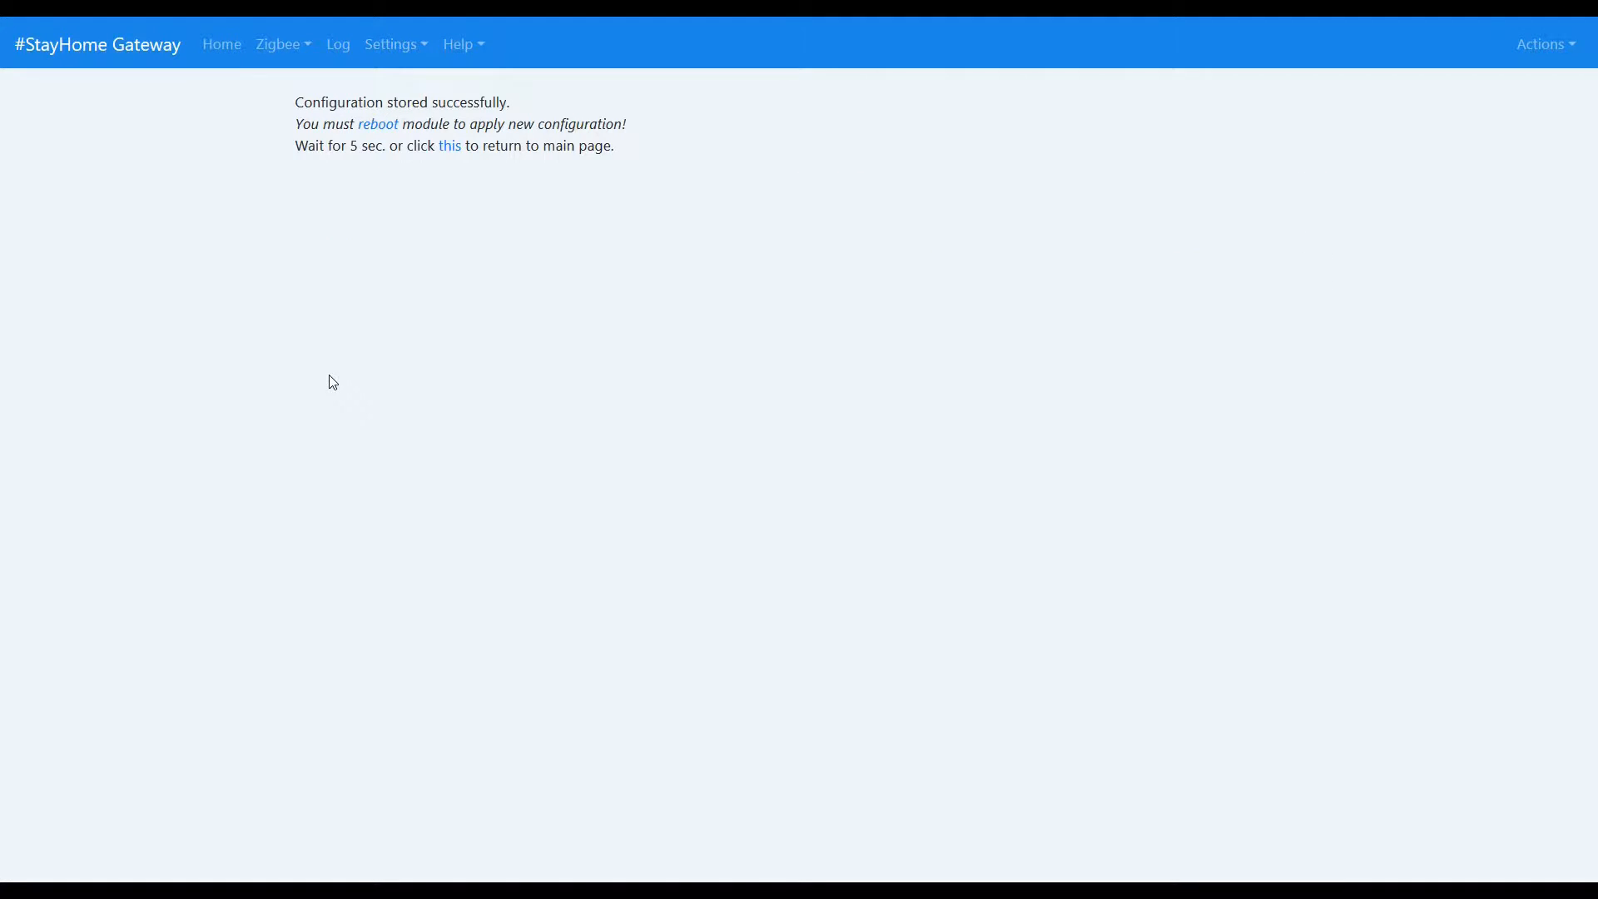
{"action": "left_click", "coordinate": [377, 124]}
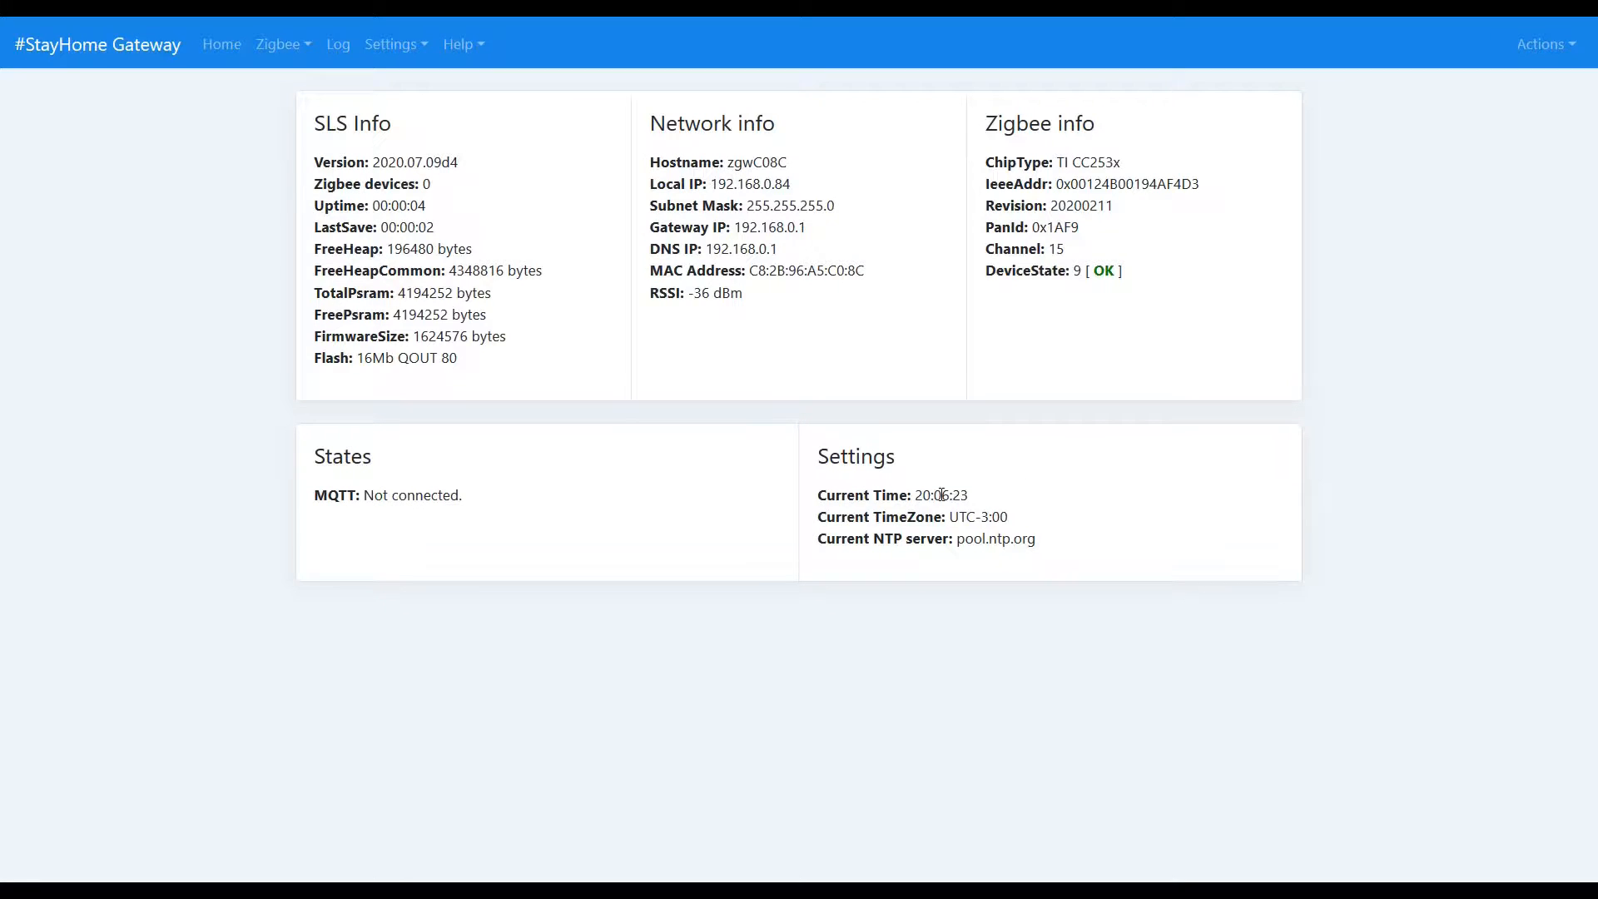
{"action": "left_click_drag", "start_coordinate": [913, 494], "coordinate": [979, 496]}
- Enable MQTT in the gateway's MQTT link settings and set the server to 192.168.0.75
{"action": "left_click", "coordinate": [399, 52]}
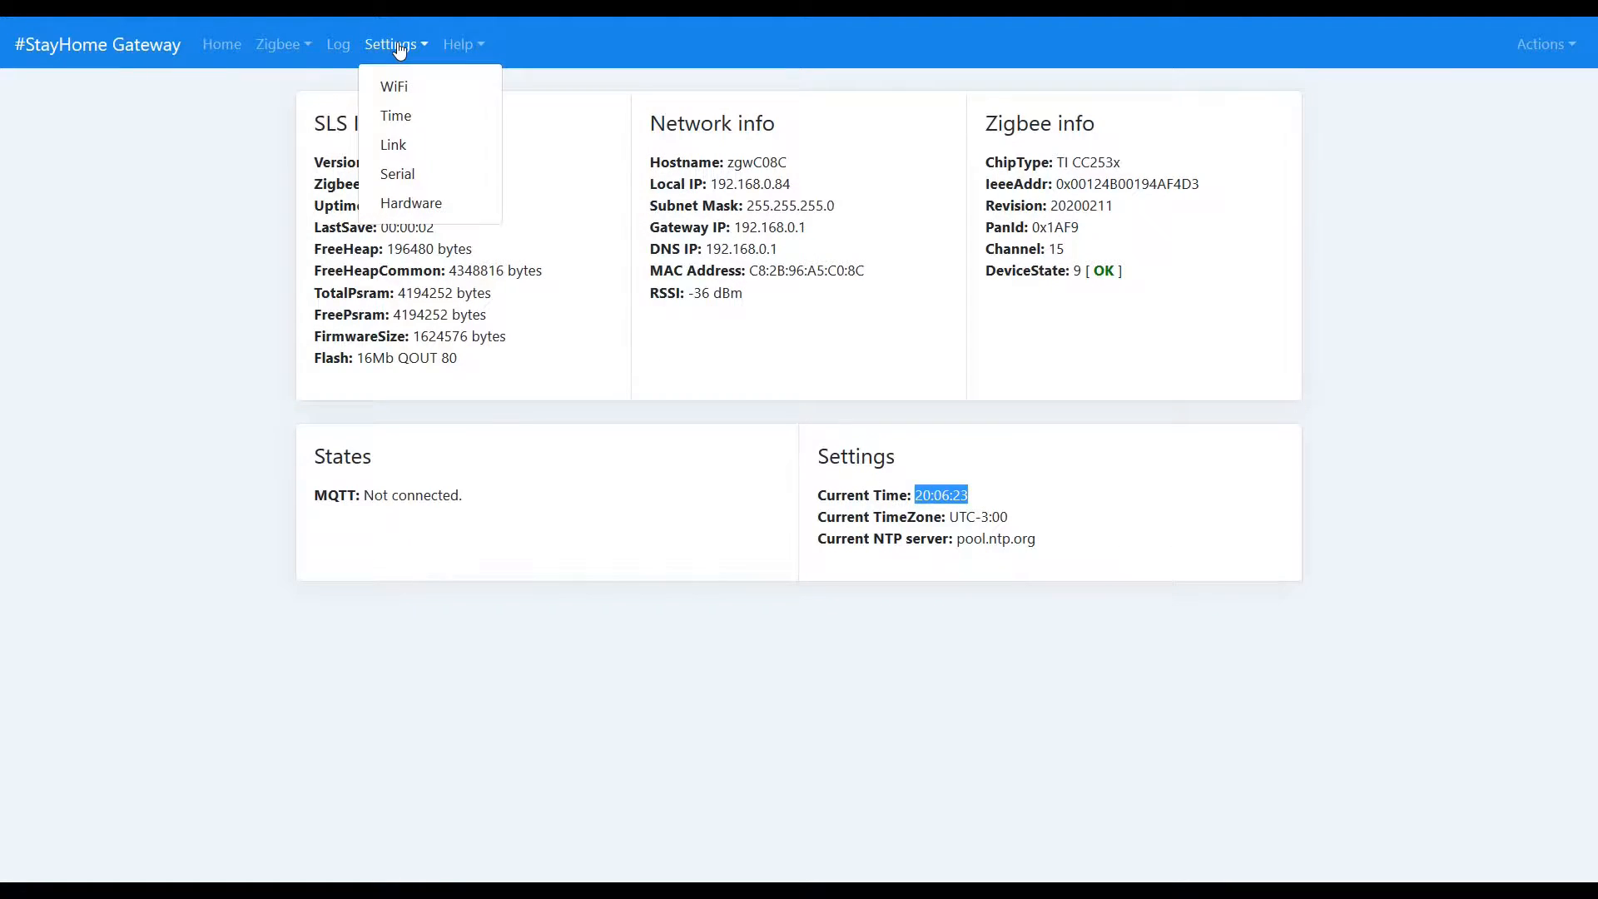
{"action": "left_click", "coordinate": [437, 147]}
{"action": "left_click", "coordinate": [438, 151]}
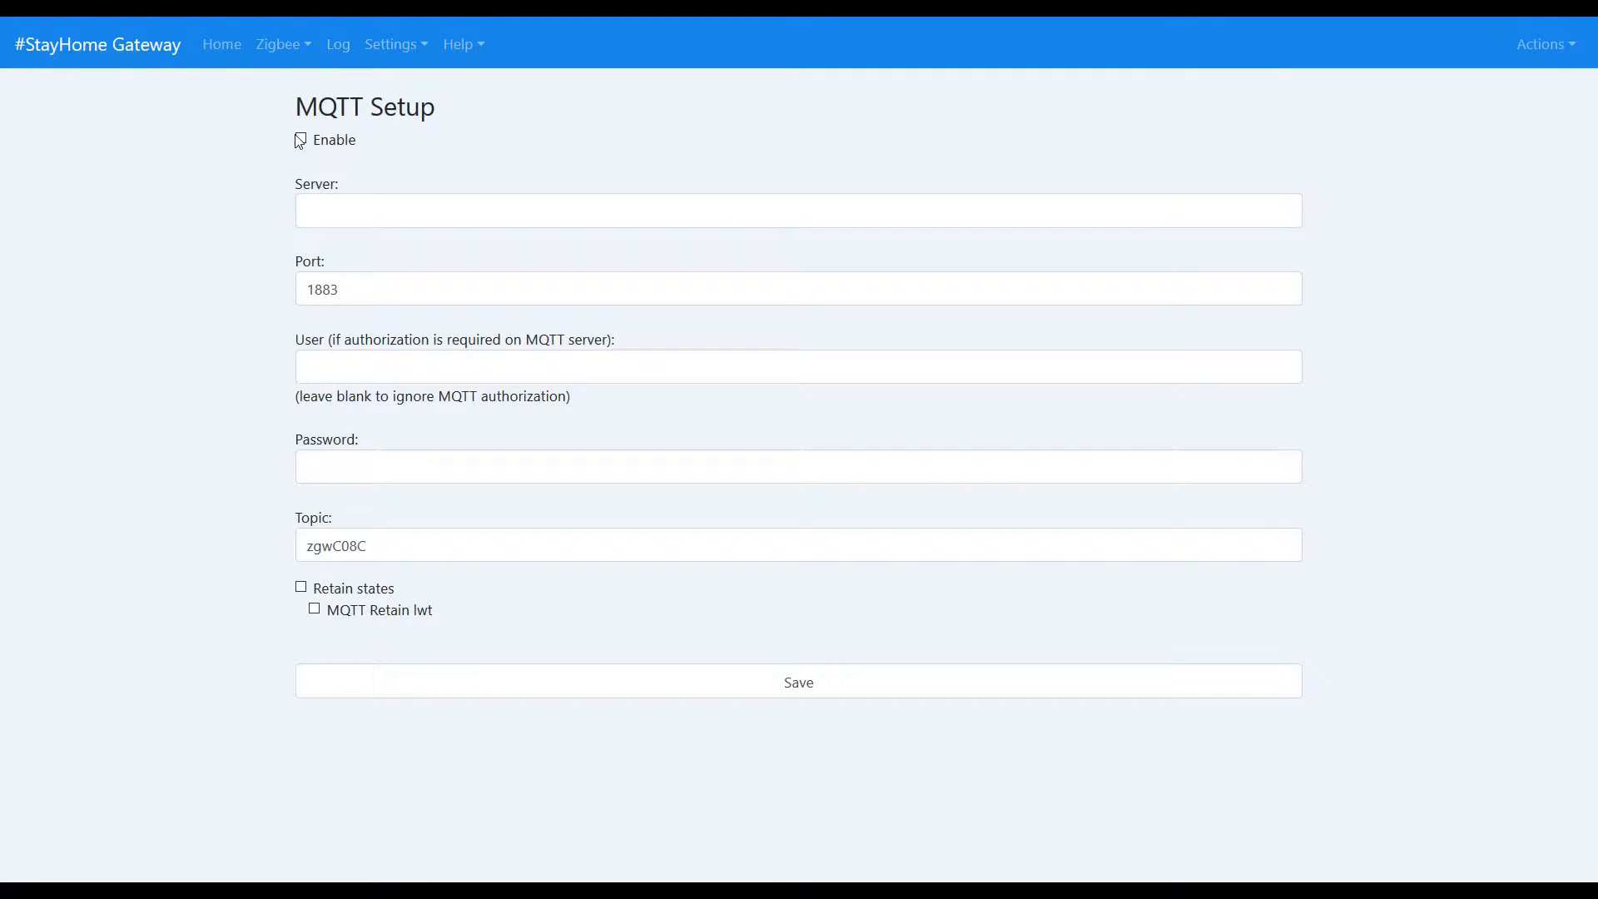
{"action": "left_click", "coordinate": [398, 219]}
{"action": "type", "text": "192"}
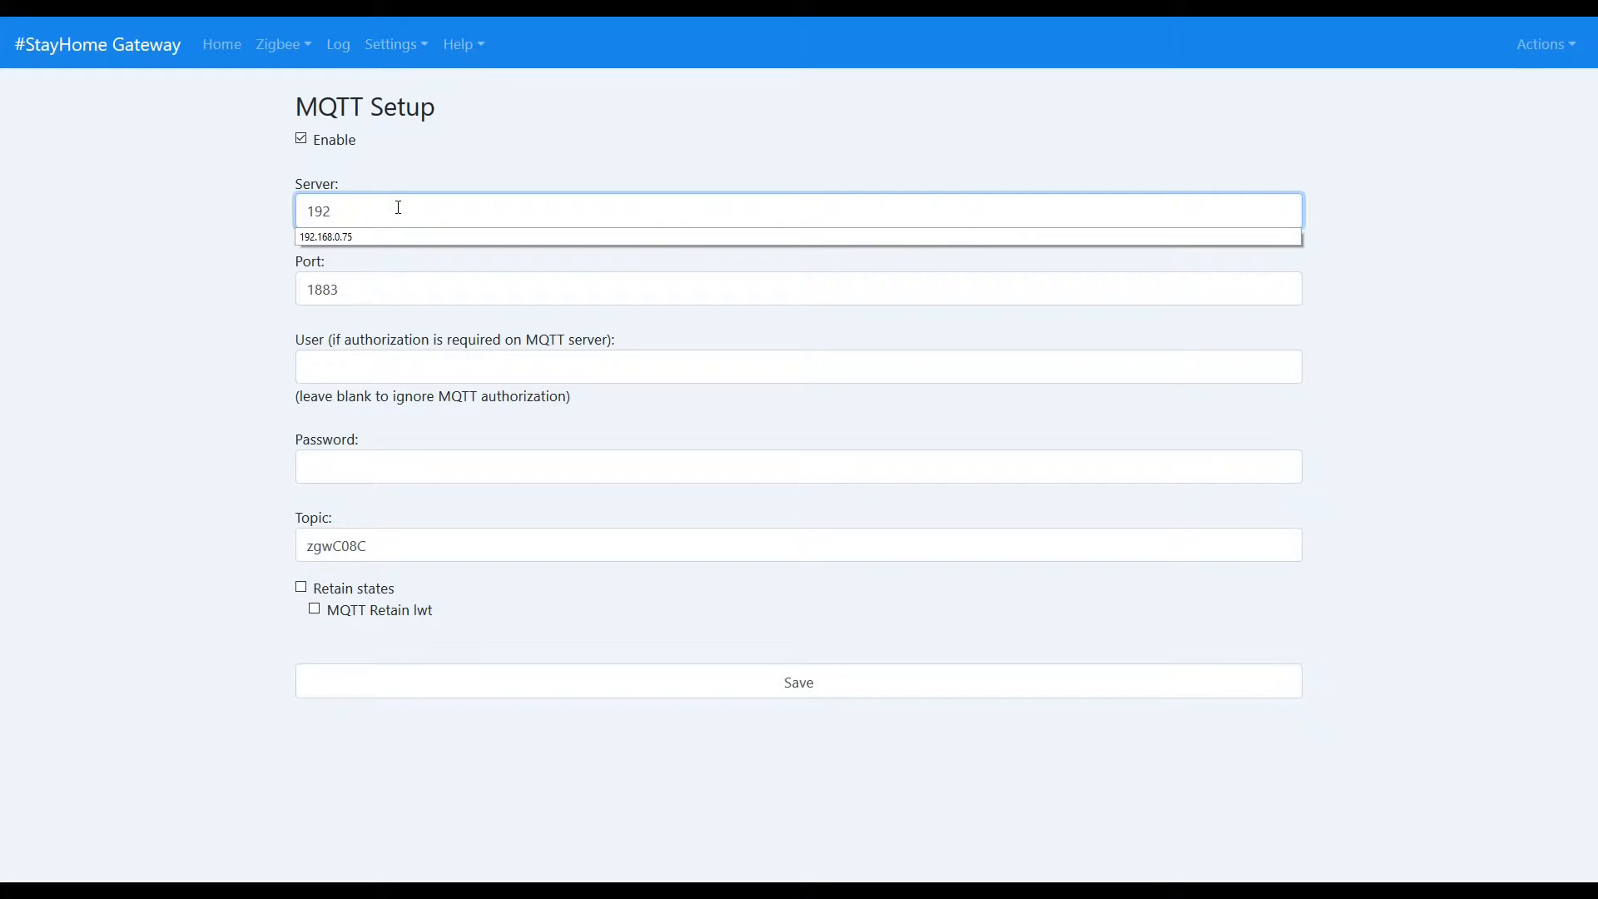
{"action": "left_click", "coordinate": [388, 232]}
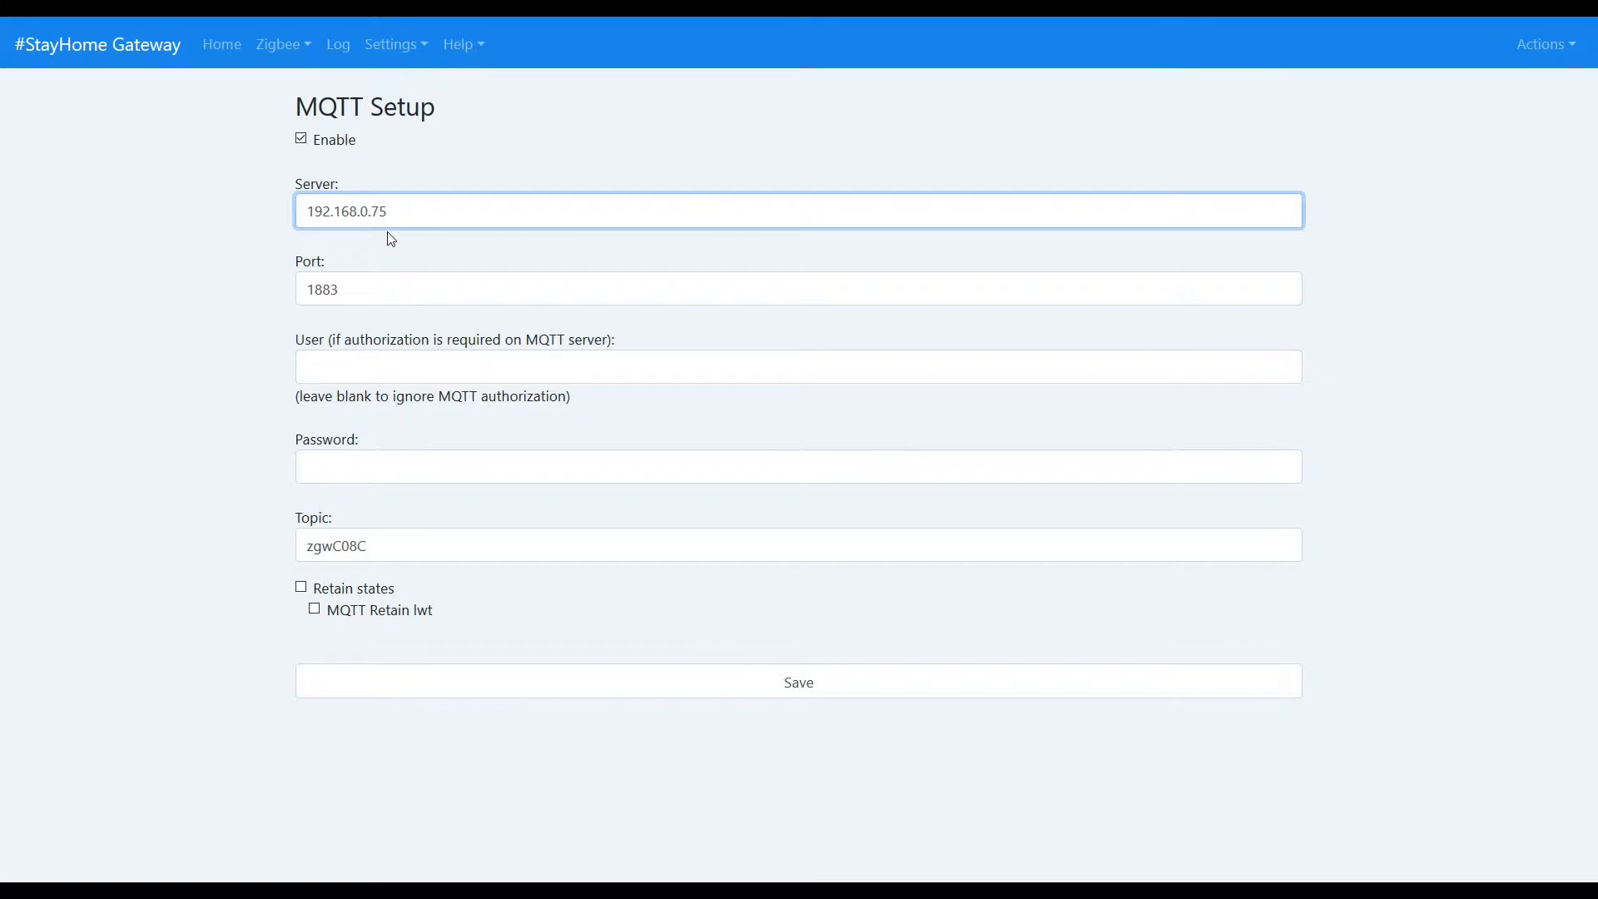
- Enter mqtt as the MQTT user and fill in the MQTT account password
{"action": "left_click", "coordinate": [363, 366]}
{"action": "left_click", "coordinate": [349, 392]}
{"action": "left_click", "coordinate": [348, 462]}
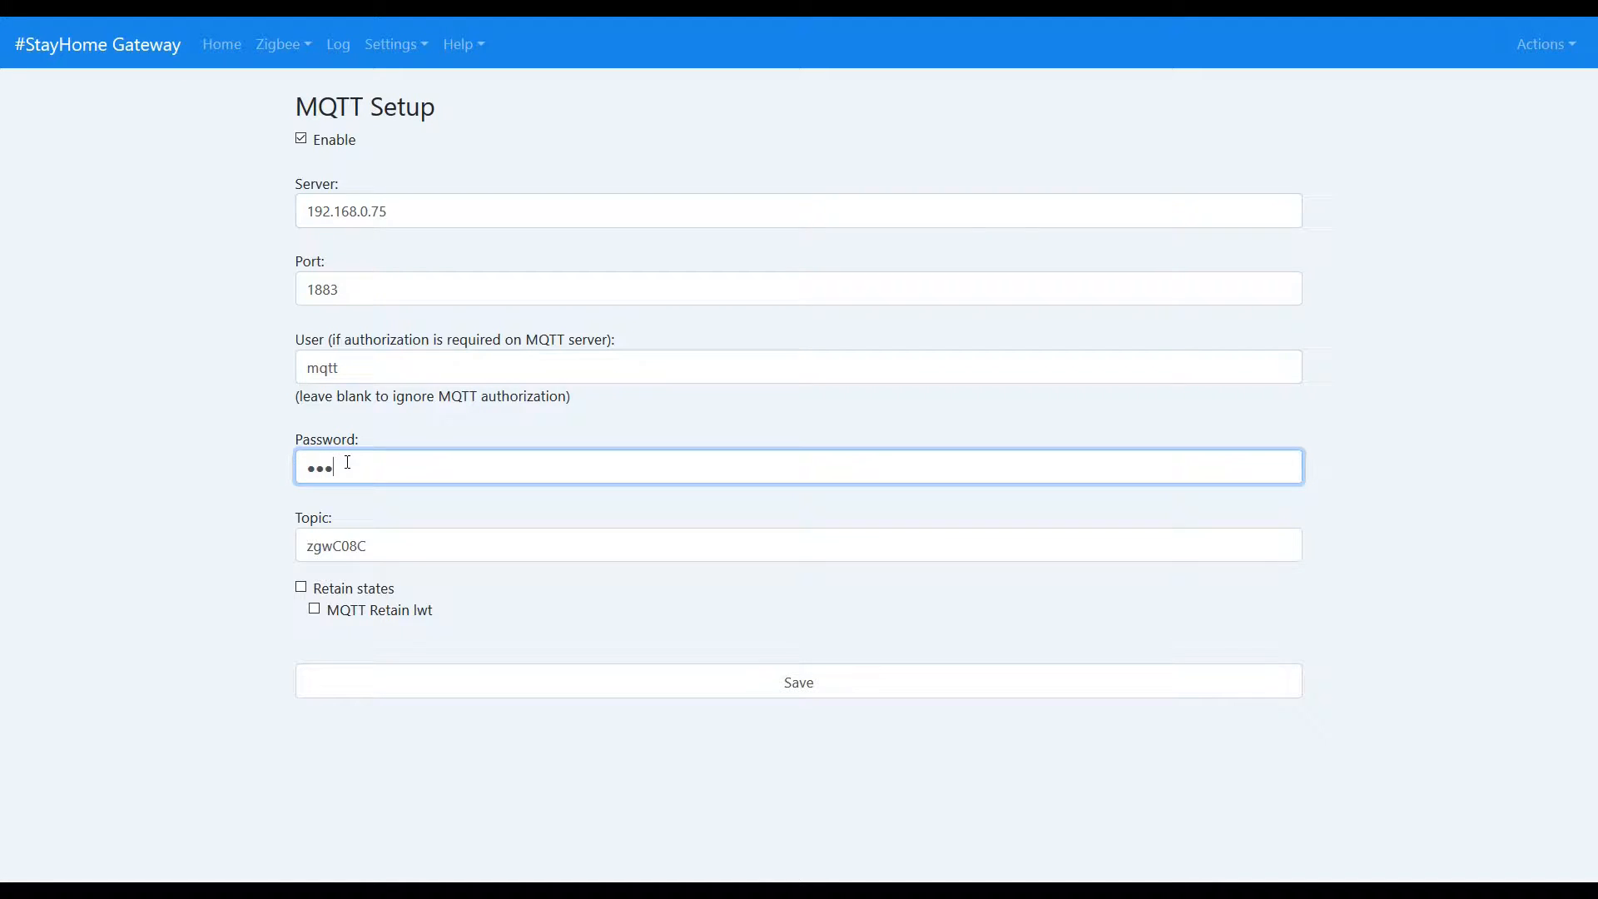
{"action": "key", "text": "Tab"}
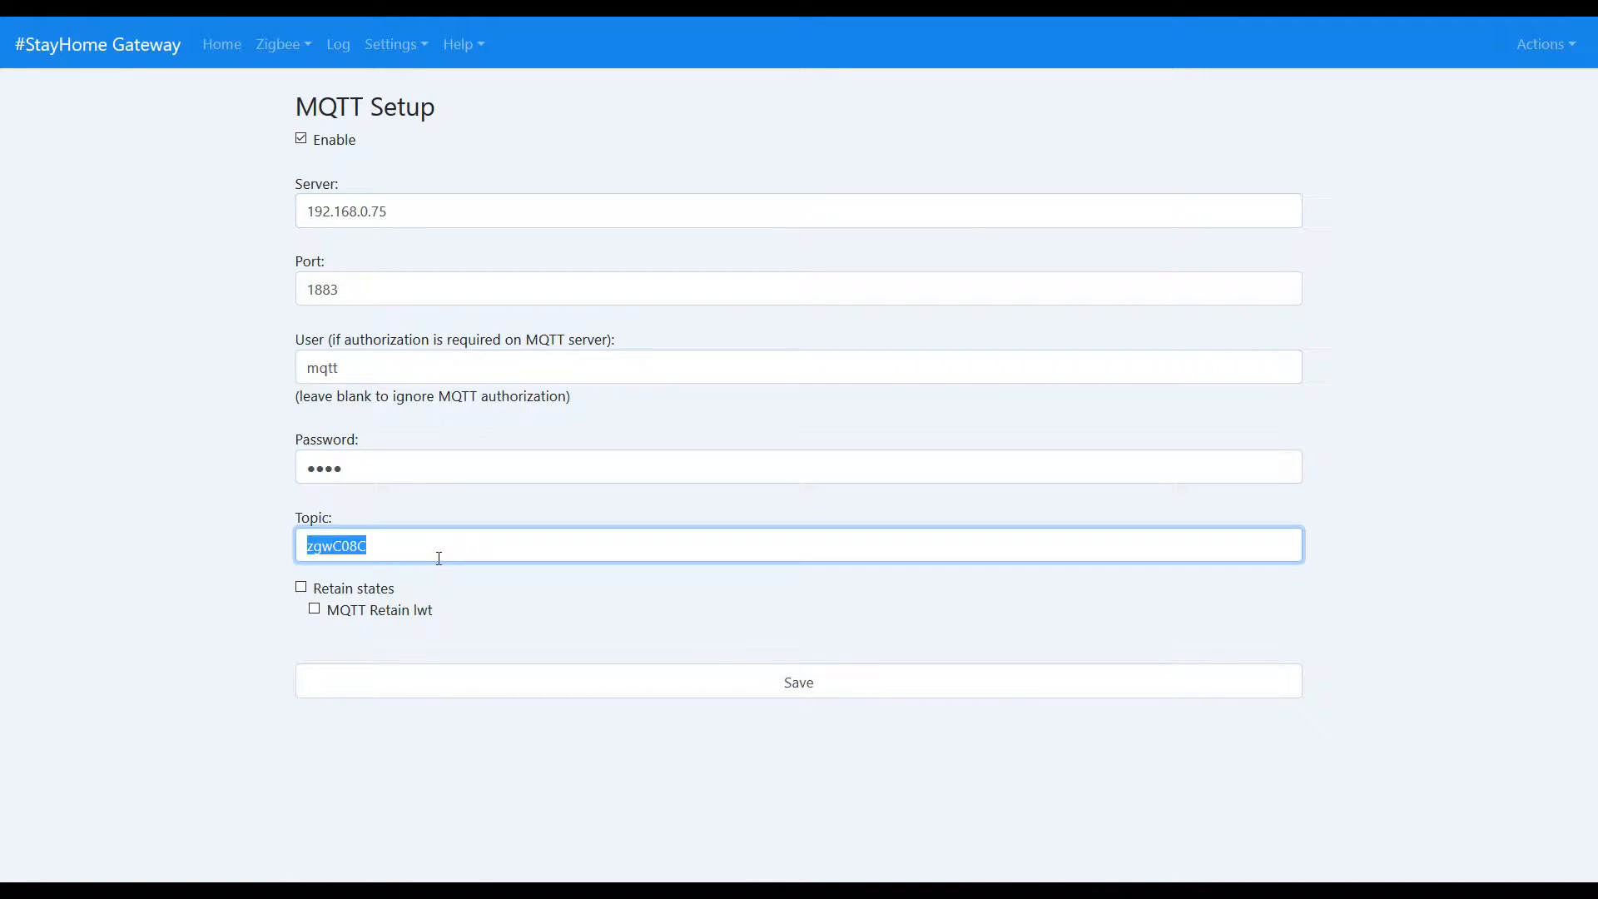
- Set the MQTT topic to ZigbeeSLS with Retain states enabled, then save and reboot the gateway to apply the setup
{"action": "type", "text": "Zi"}
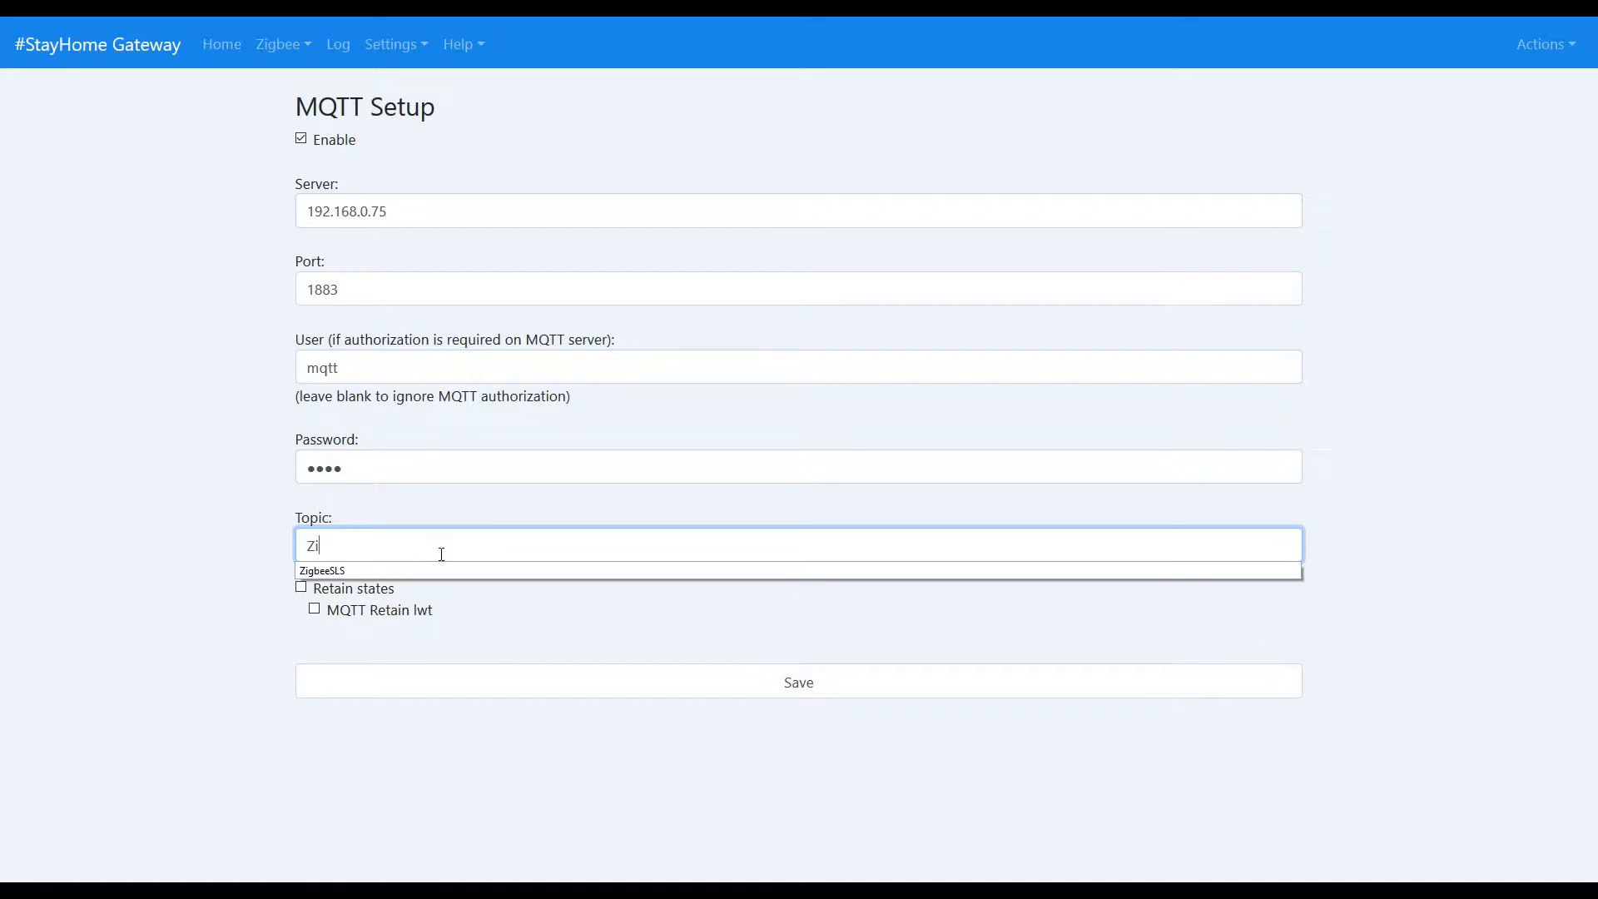
{"action": "left_click", "coordinate": [462, 572]}
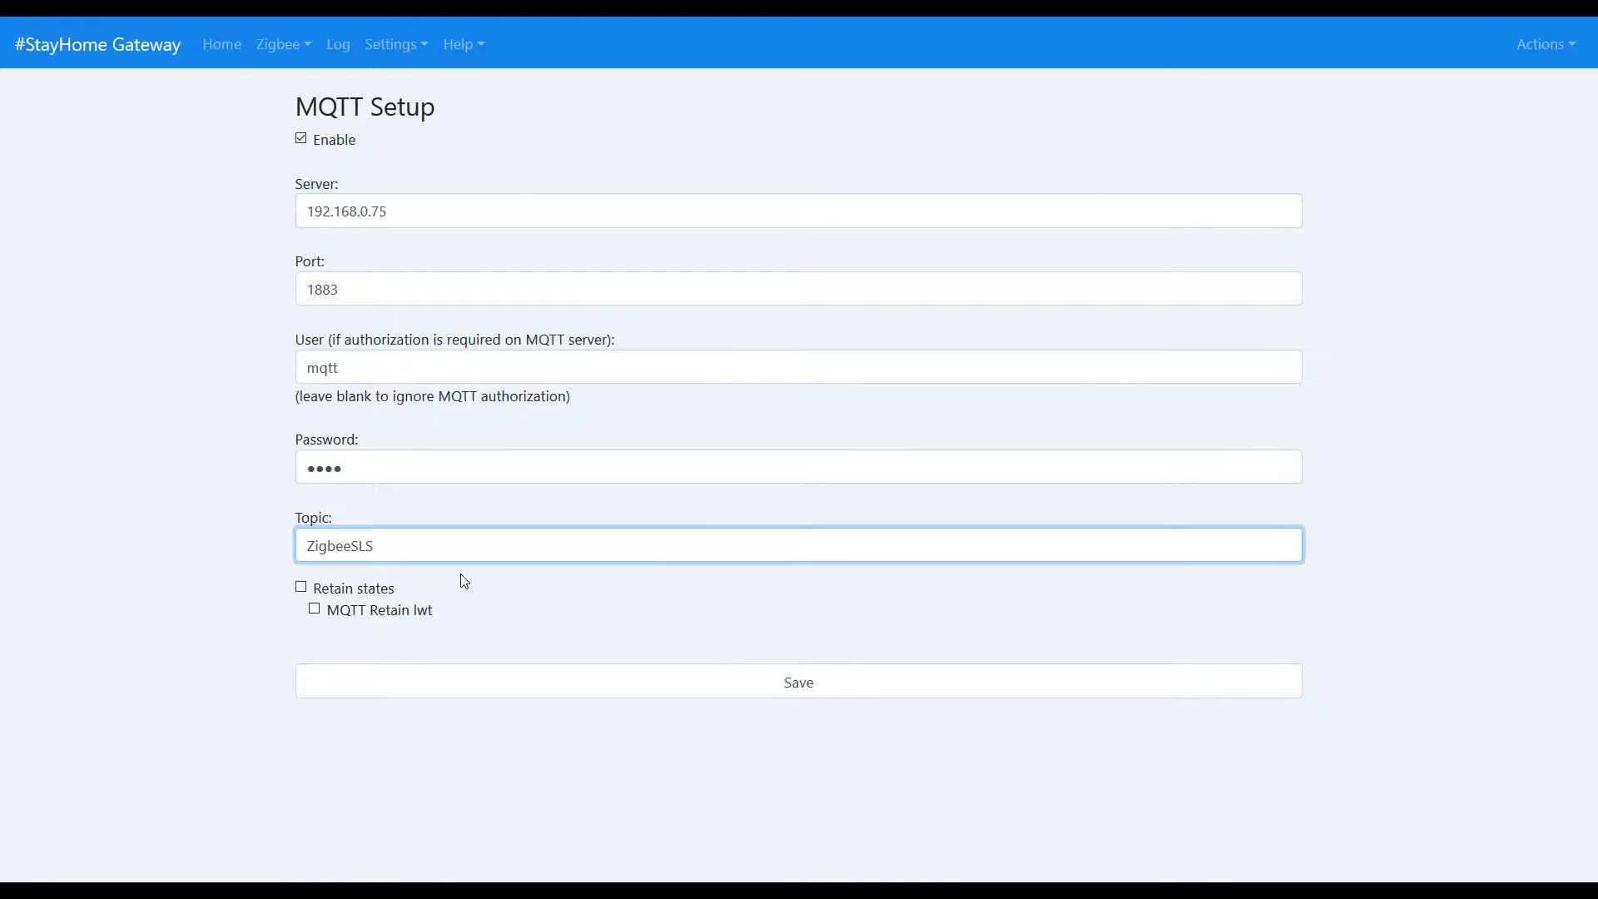
{"action": "left_click", "coordinate": [317, 590]}
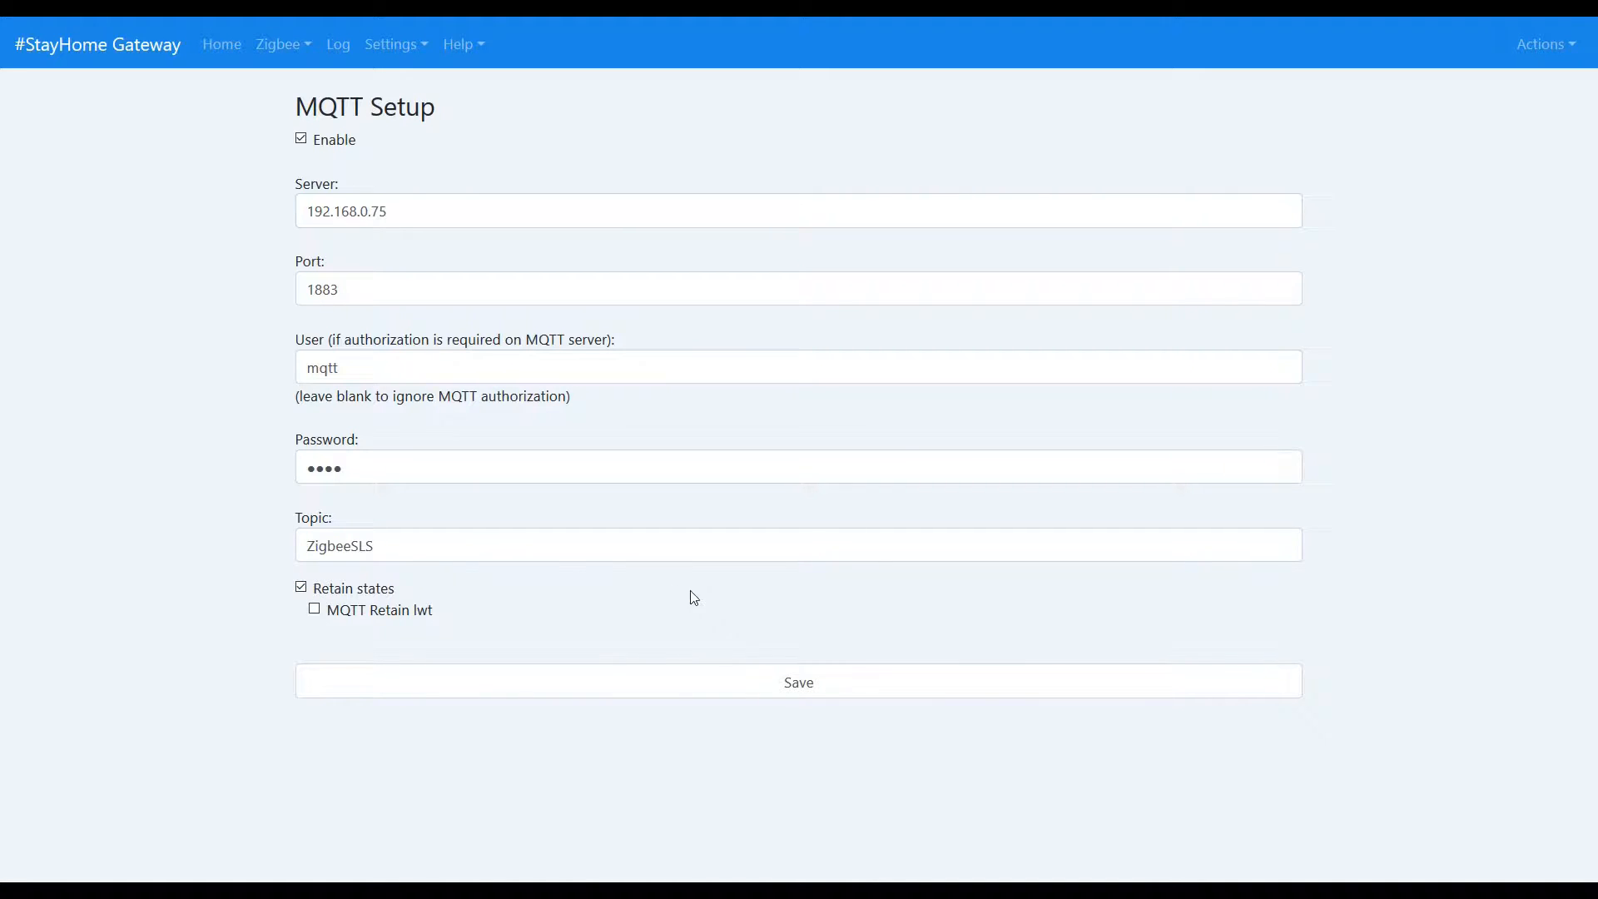
{"action": "left_click", "coordinate": [841, 689]}
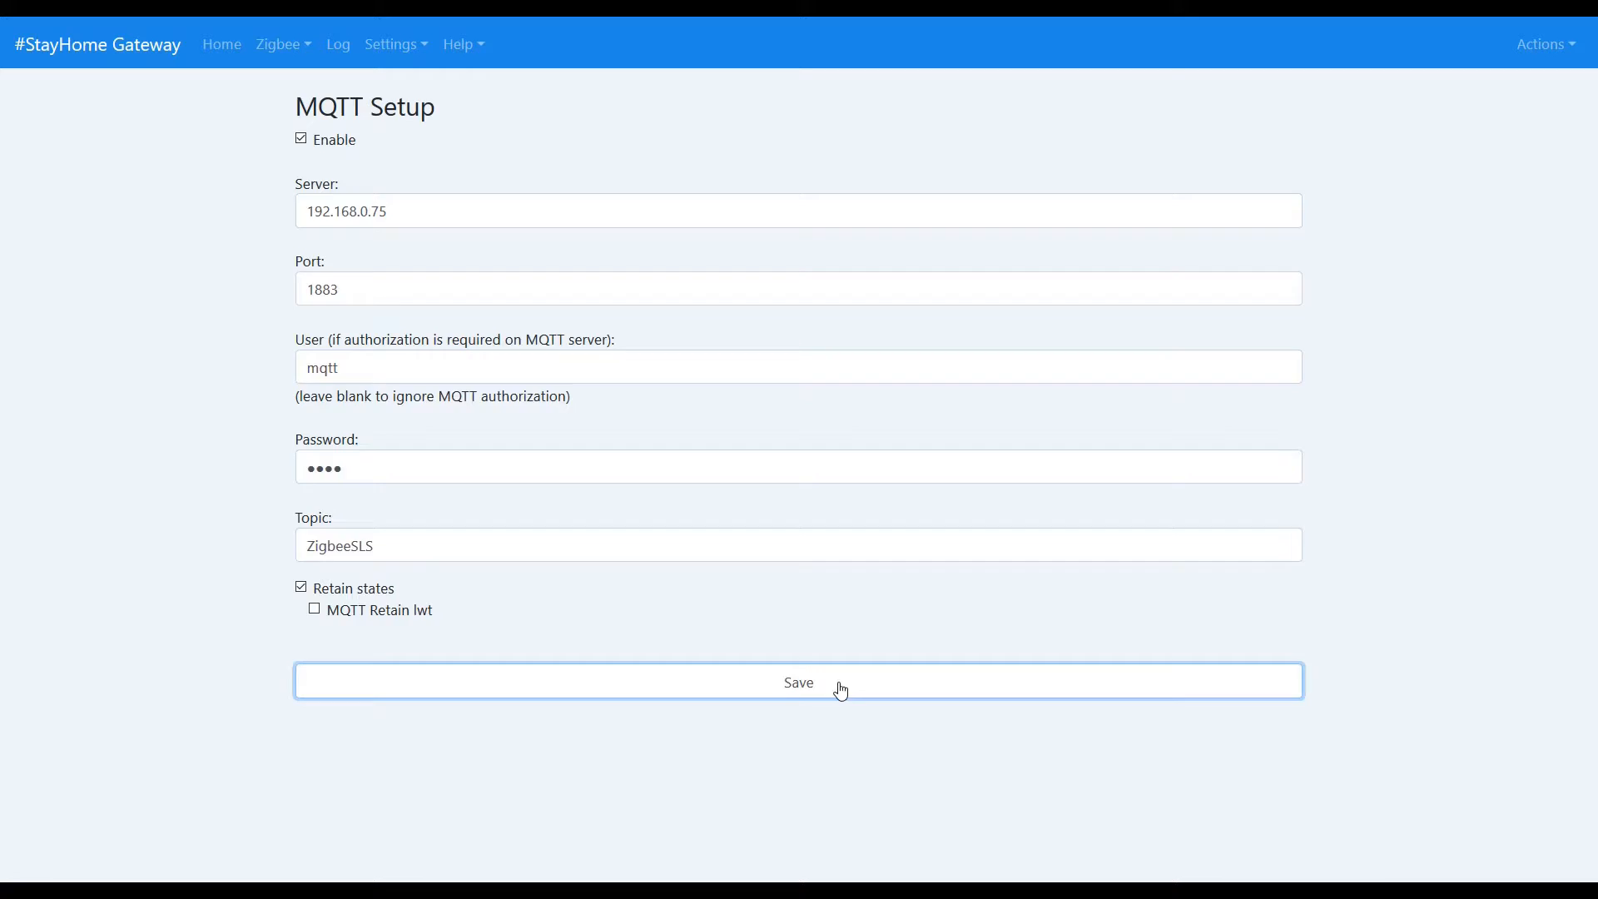
{"action": "left_click", "coordinate": [368, 127]}
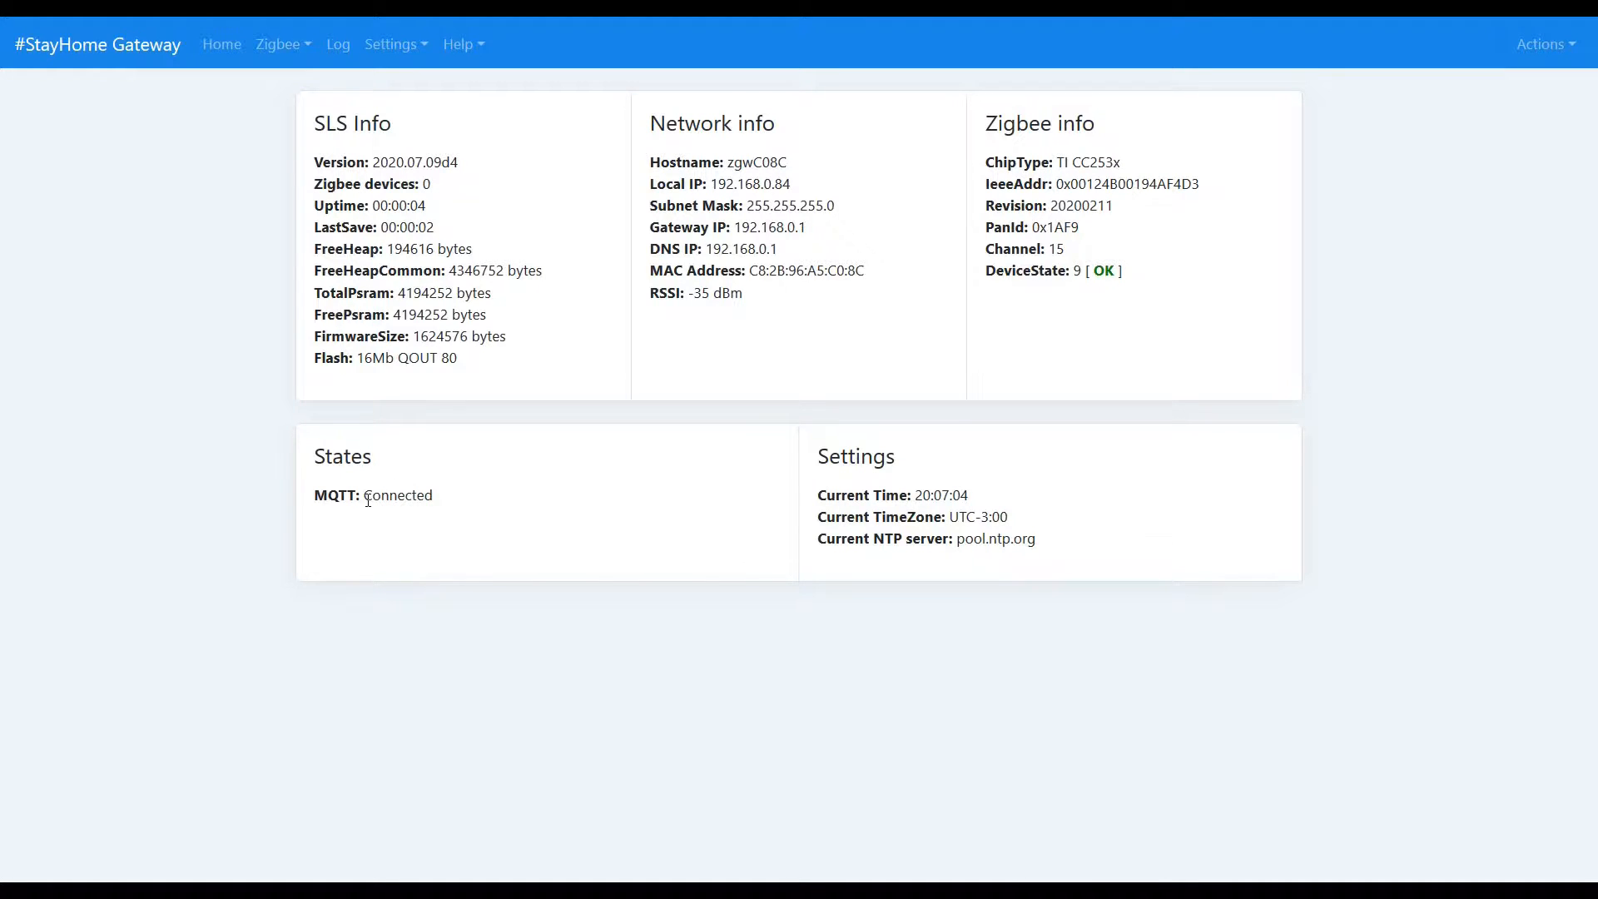
- Check the gateway's MQTT state, then switch to MQTT Explorer, connect to the MQTT broker at 192.168.0.75 and expand its topics
{"action": "left_click_drag", "start_coordinate": [366, 497], "coordinate": [462, 495]}
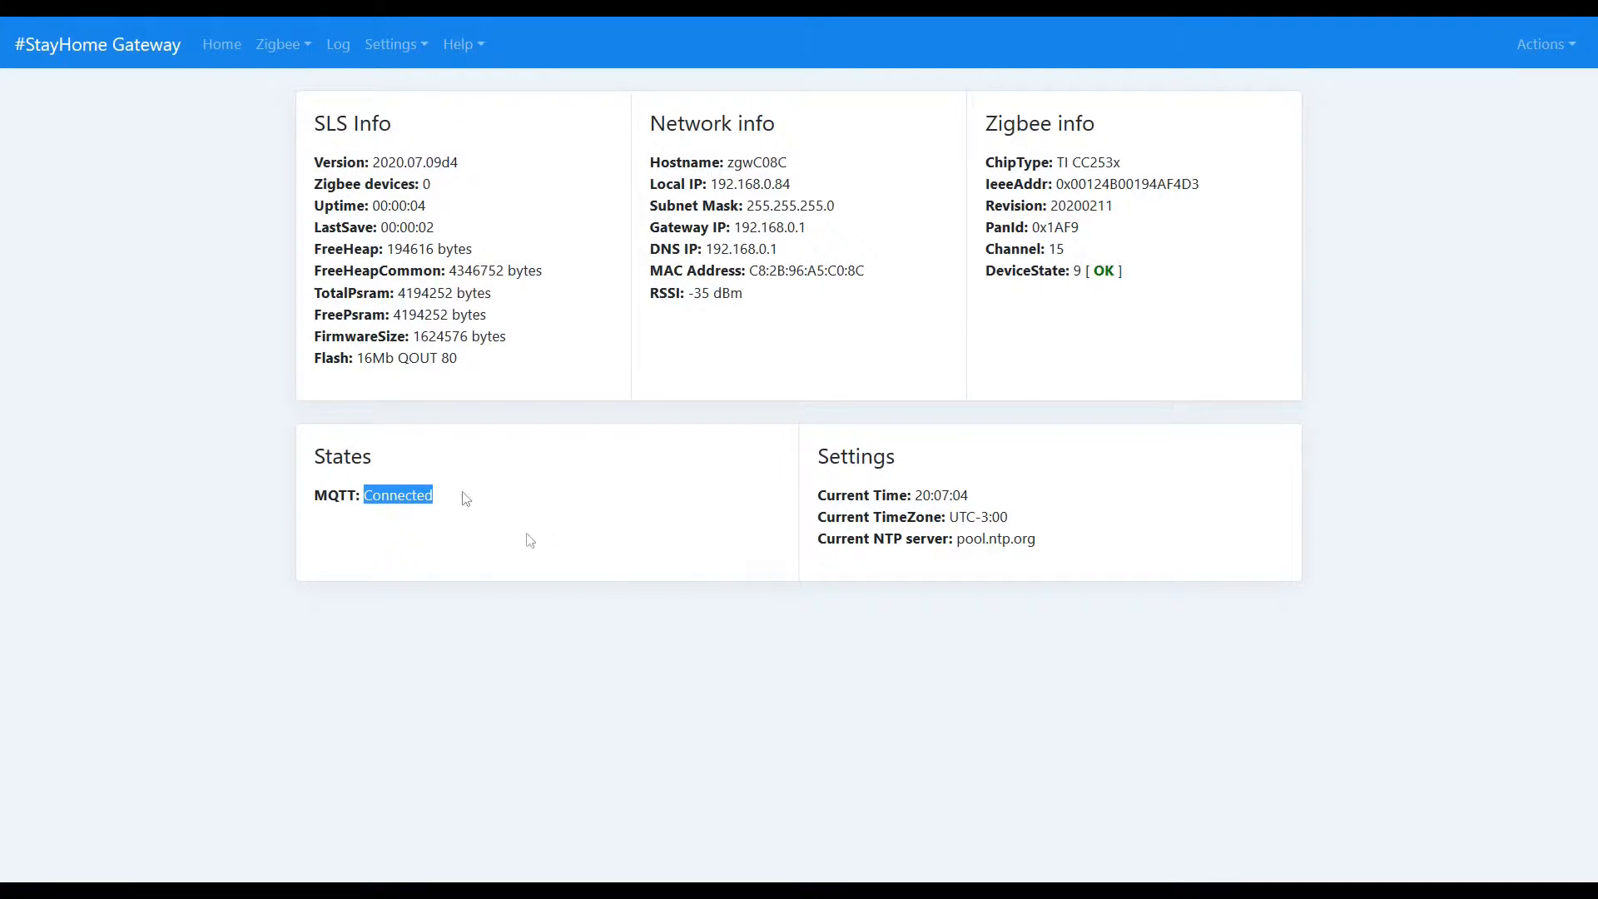
{"action": "key", "text": "alt+Tab"}
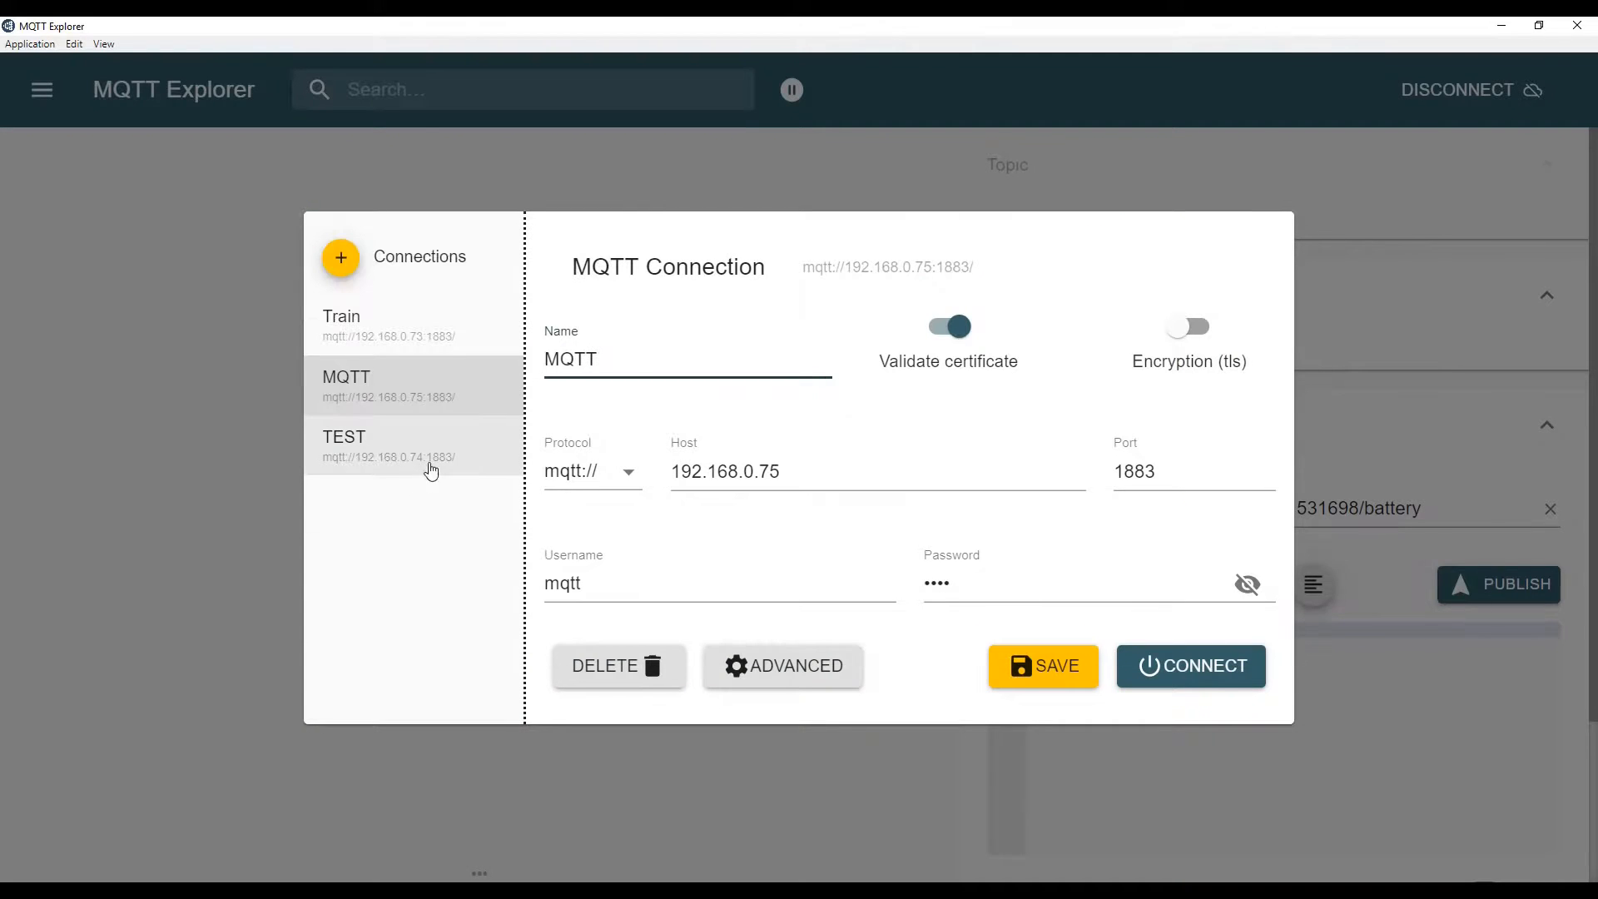
{"action": "left_click", "coordinate": [1153, 666]}
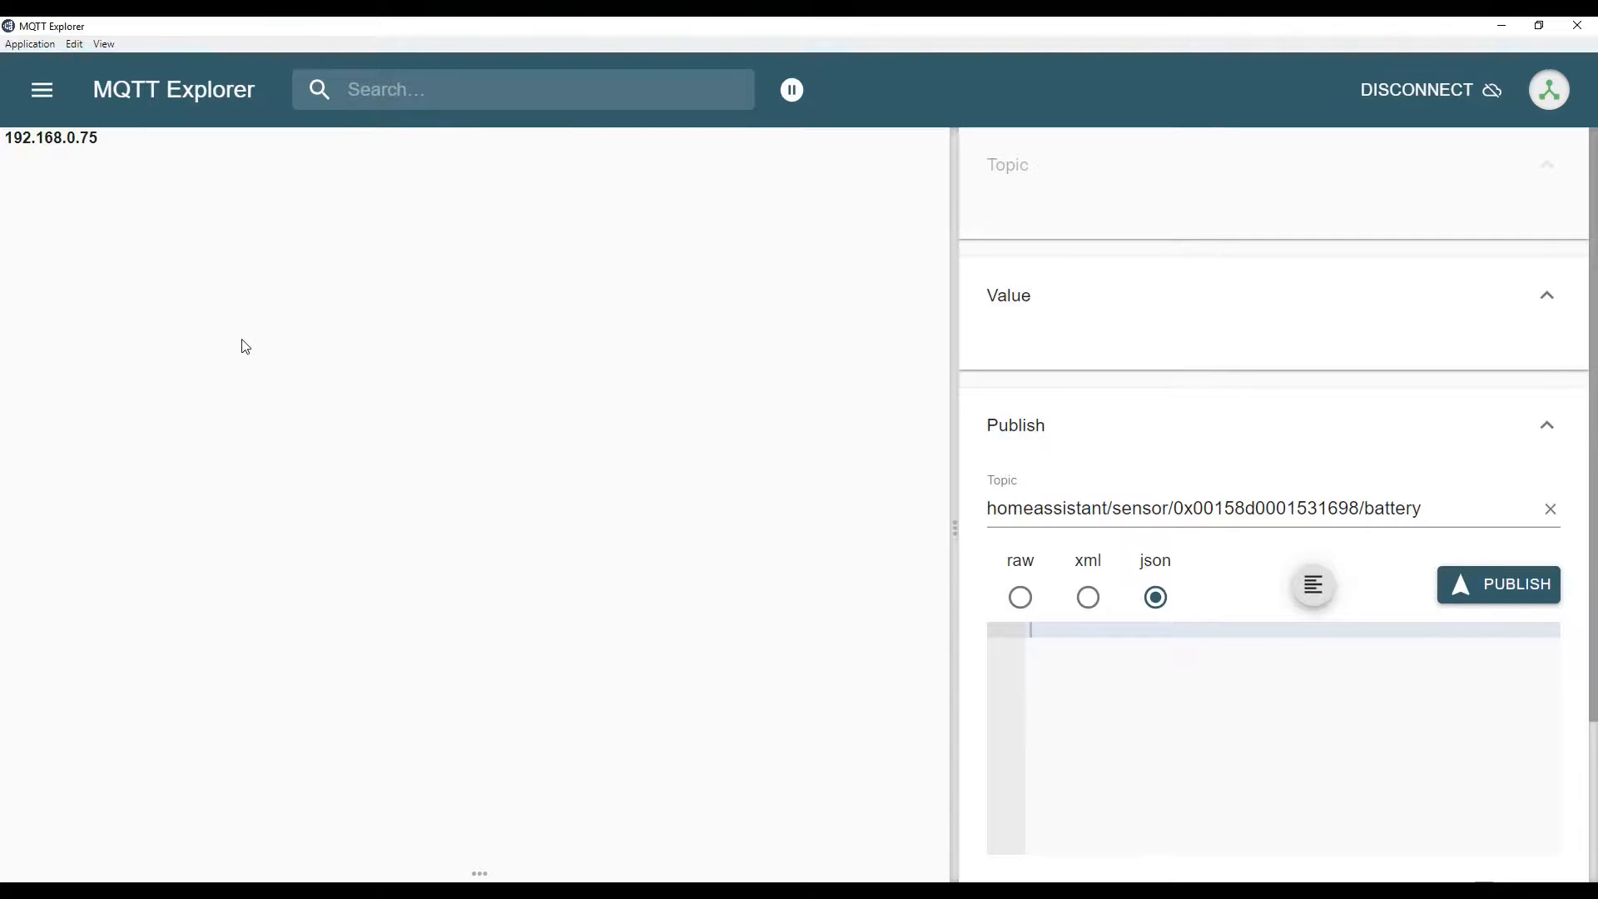
{"action": "left_click", "coordinate": [21, 143]}
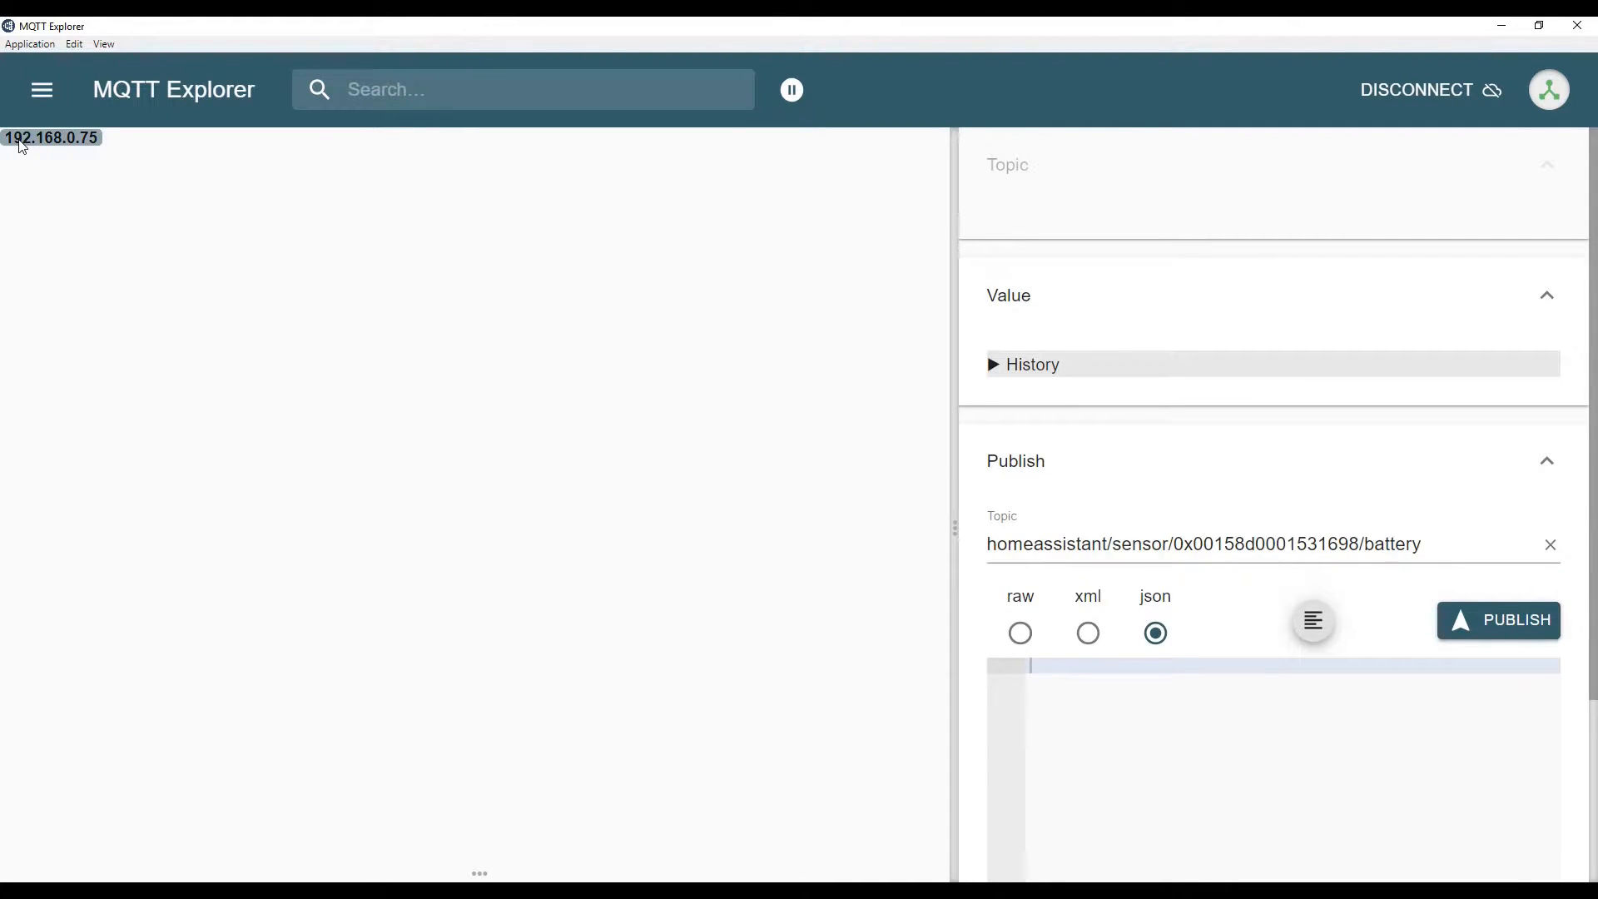
{"action": "left_click", "coordinate": [16, 140]}
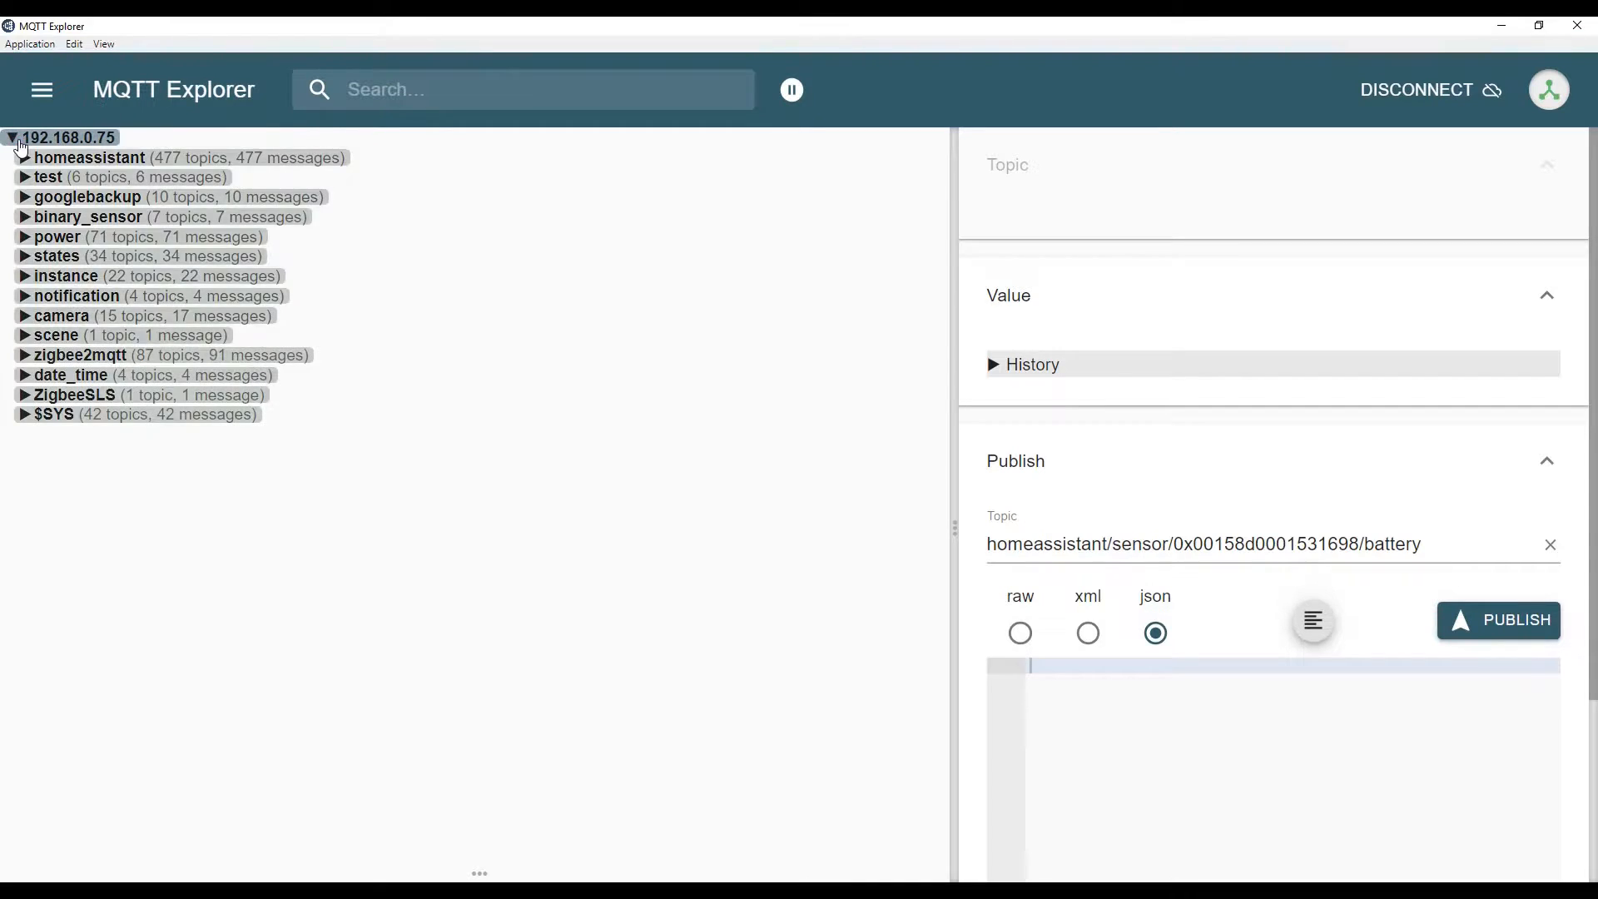
- Expand the ZigbeeSLS topic down to bridge and examine its state value
{"action": "left_click", "coordinate": [142, 399]}
{"action": "left_click", "coordinate": [77, 400]}
{"action": "left_click", "coordinate": [75, 398]}
{"action": "left_click", "coordinate": [69, 414]}
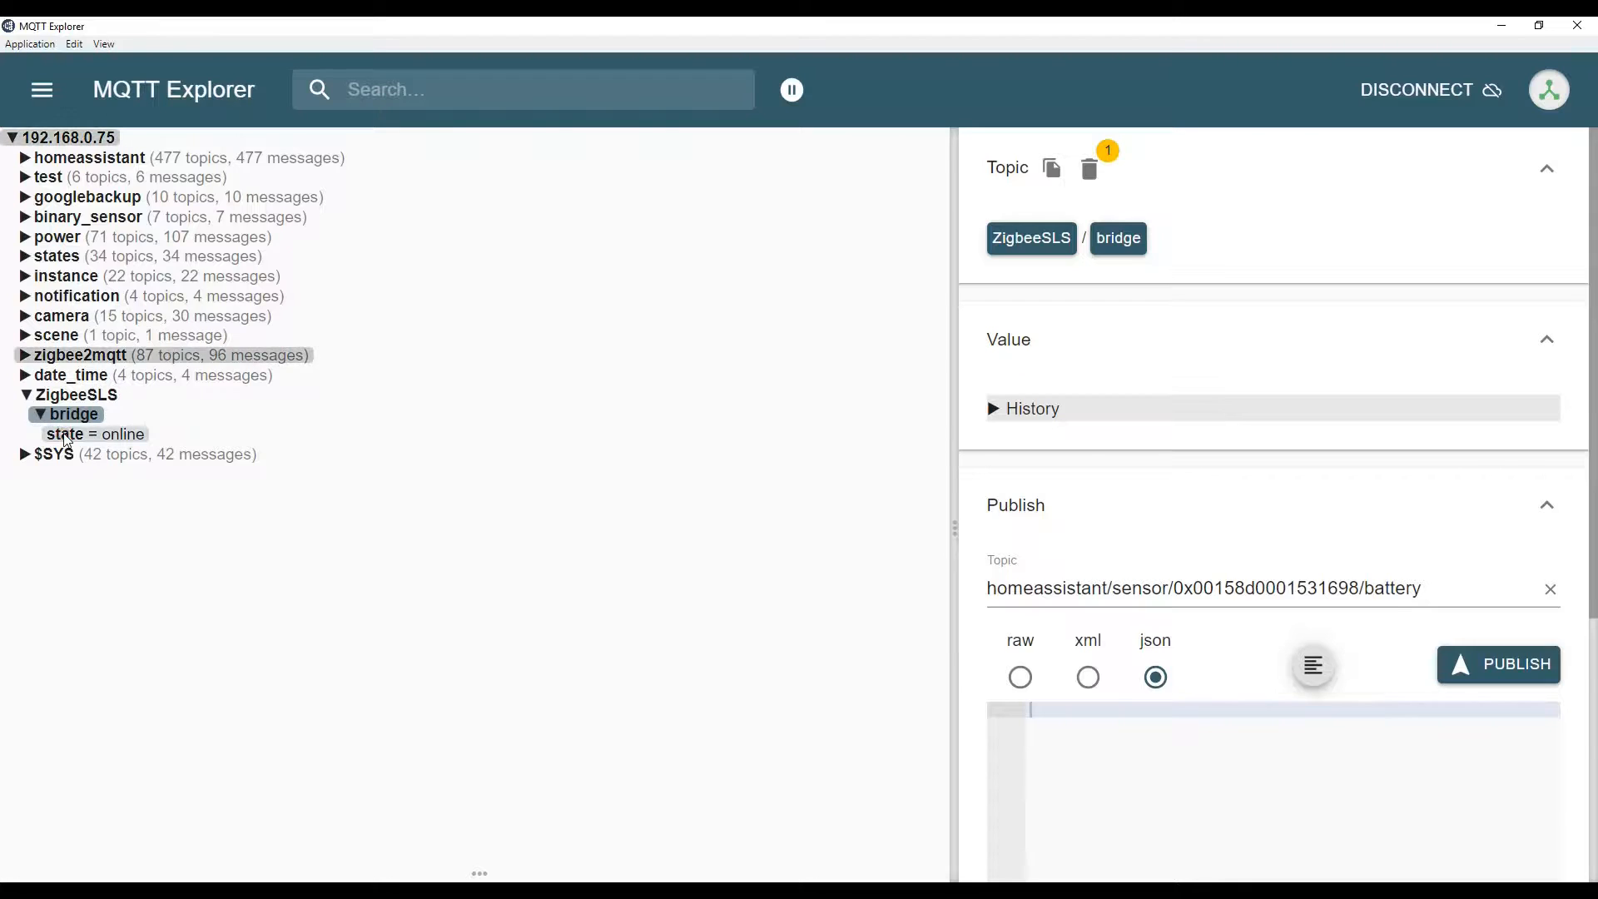
{"action": "left_click", "coordinate": [68, 436]}
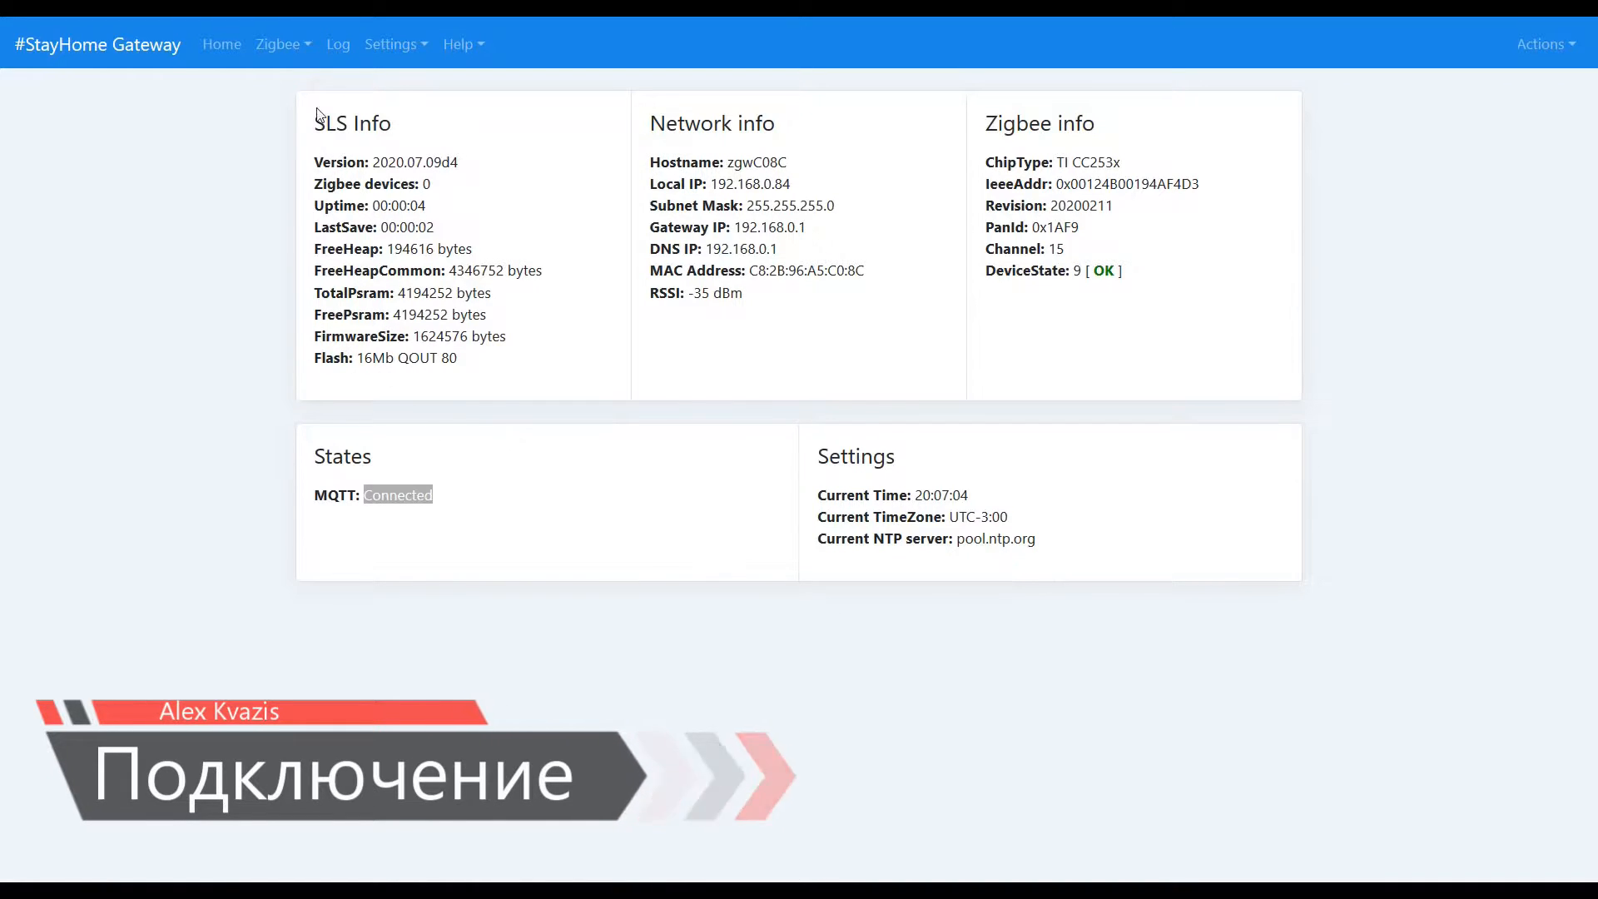
- Switch to the gateway's web interface and enable joining for new Zigbee devices
{"action": "left_click", "coordinate": [282, 44]}
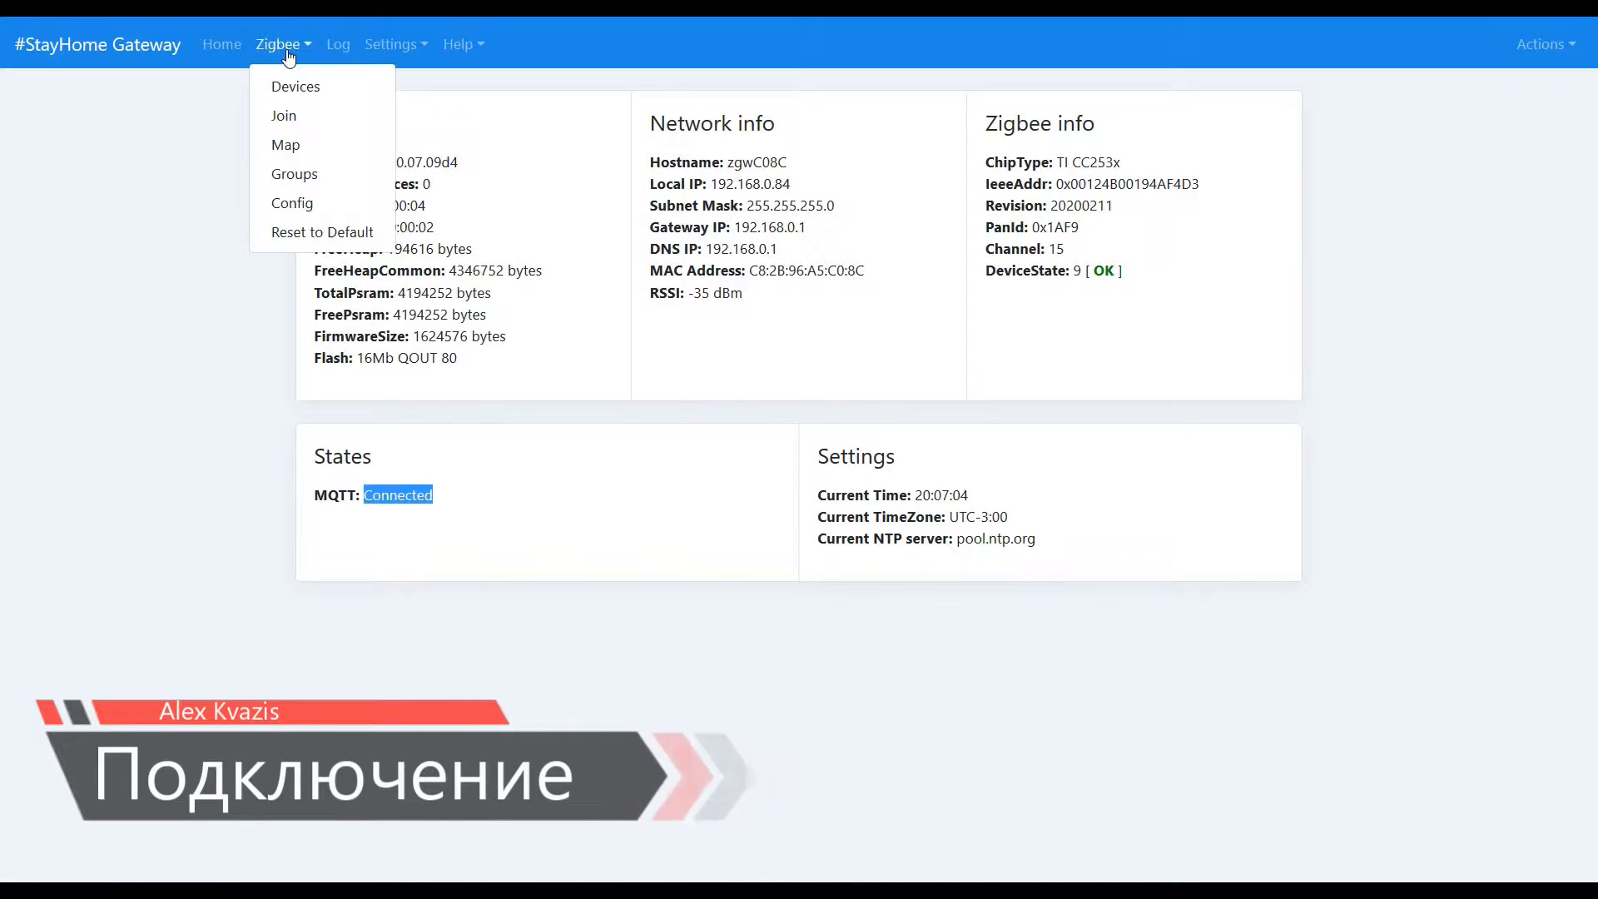
{"action": "left_click", "coordinate": [283, 115]}
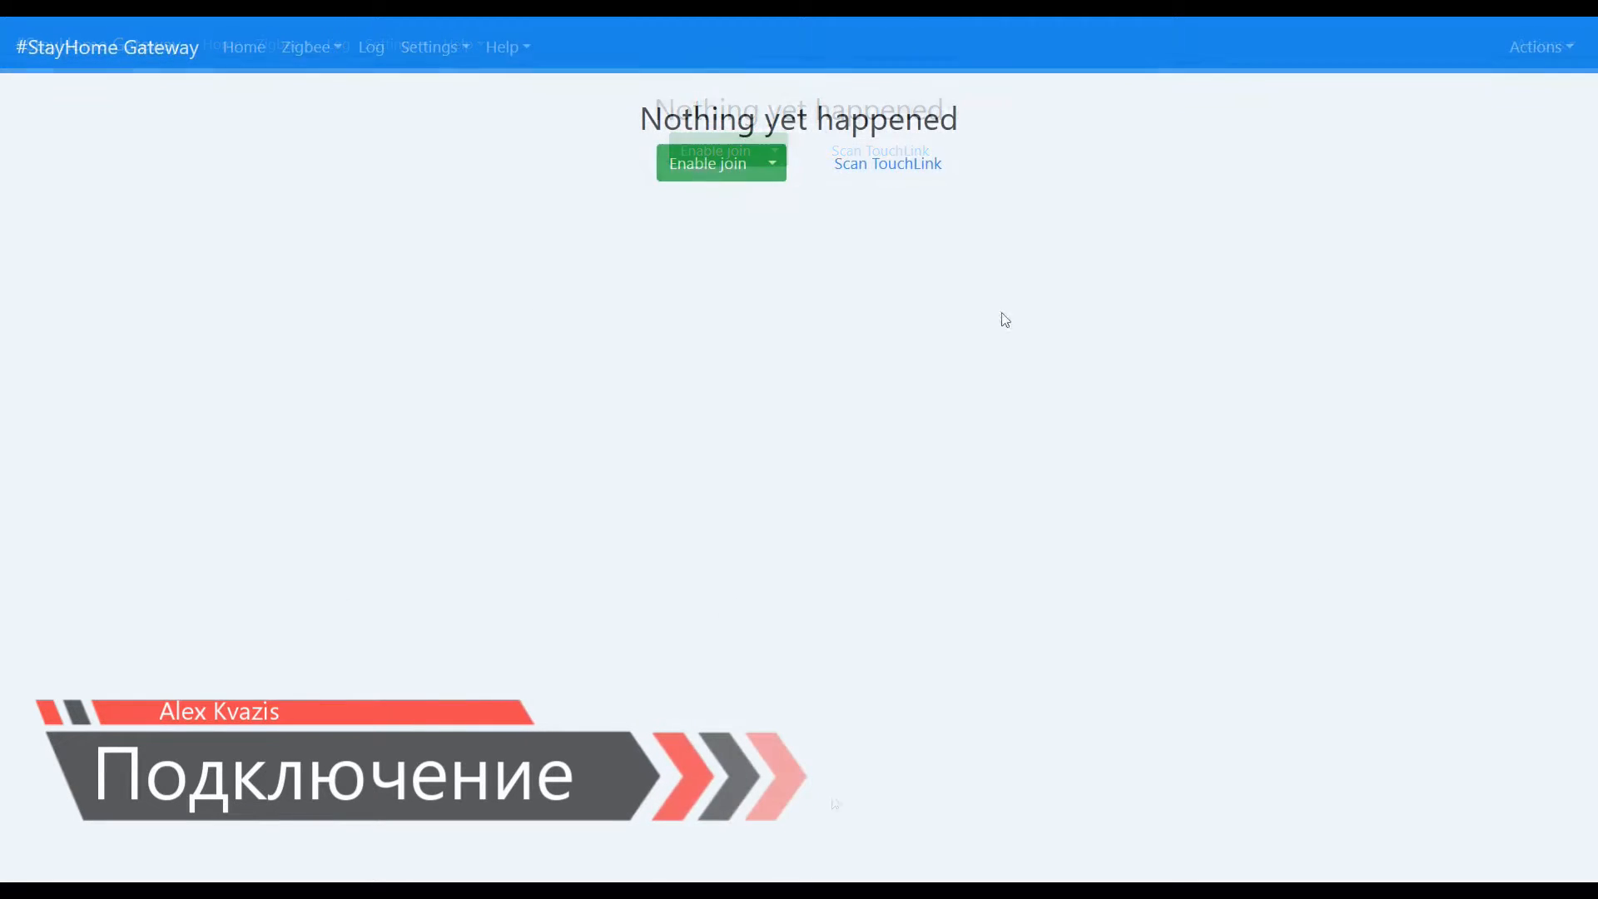
{"action": "left_click", "coordinate": [707, 163]}
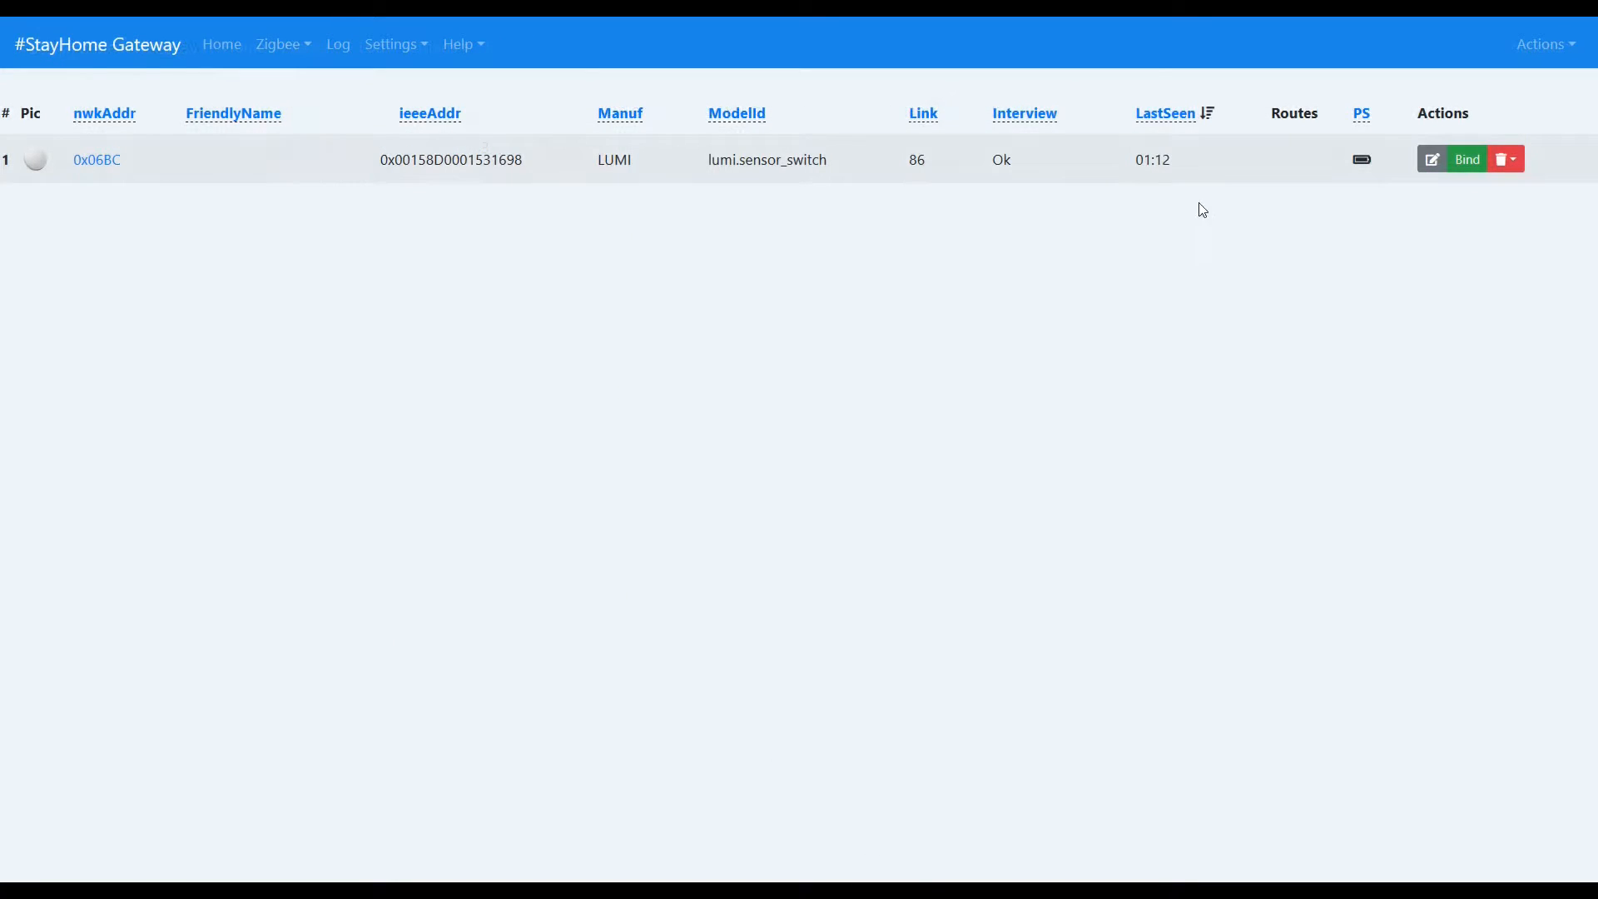
- Rename the lumi.sensor_switch device as LR commode round
{"action": "left_click", "coordinate": [1431, 160]}
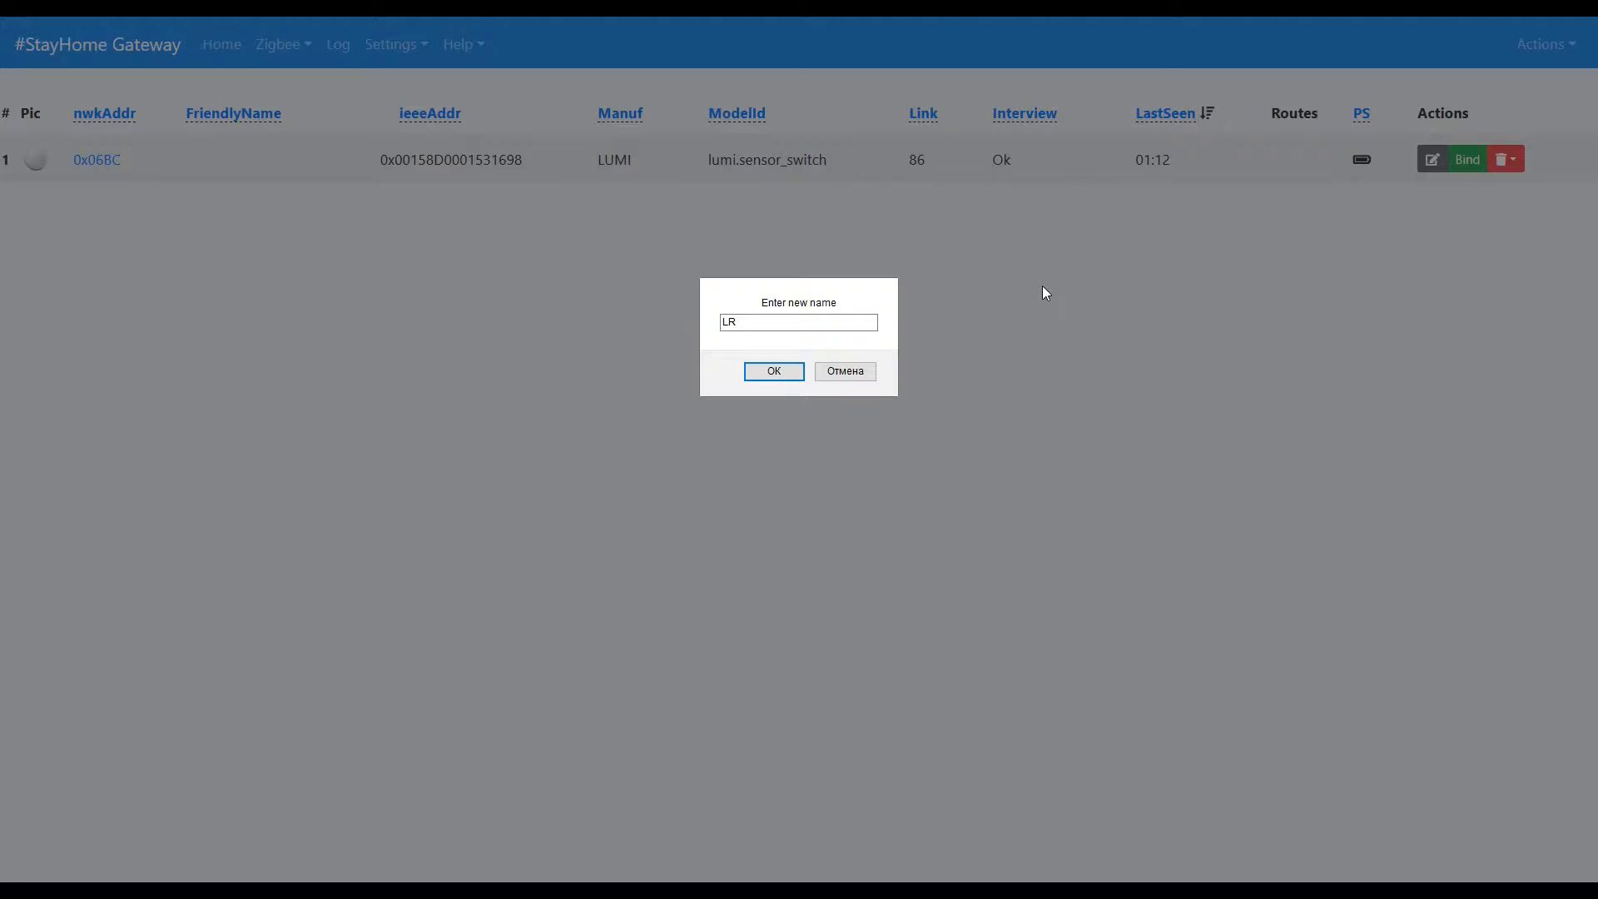
{"action": "type", "text": "LR commode round"}
{"action": "key", "text": "Return"}
{"action": "key", "text": "alt+Tab"}
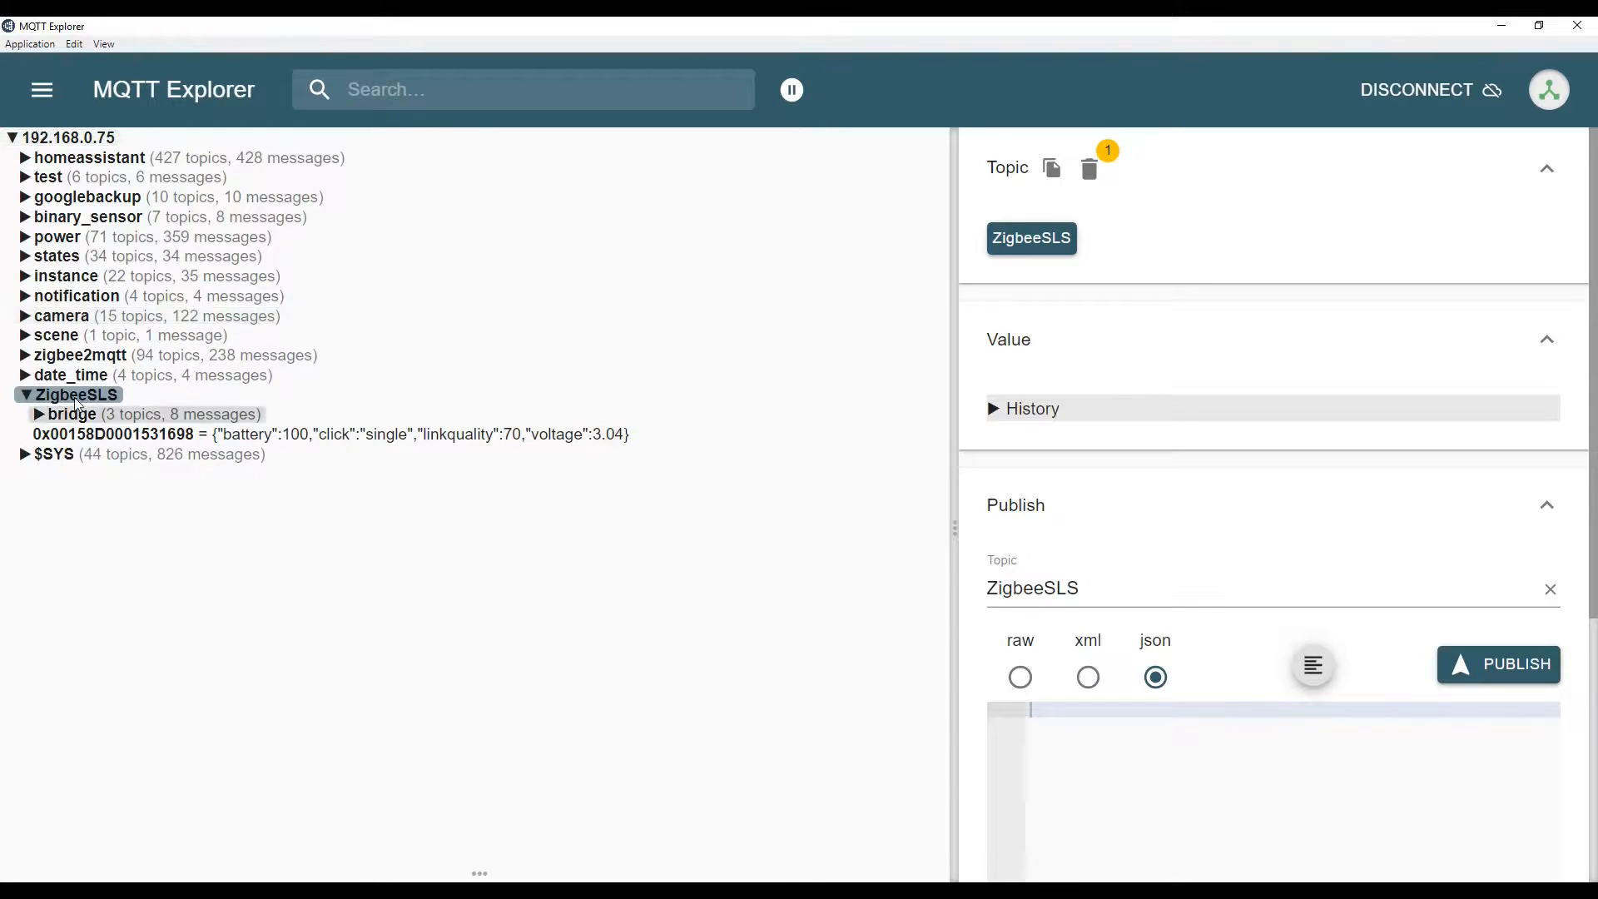
{"action": "left_click", "coordinate": [81, 394]}
{"action": "left_click", "coordinate": [81, 395]}
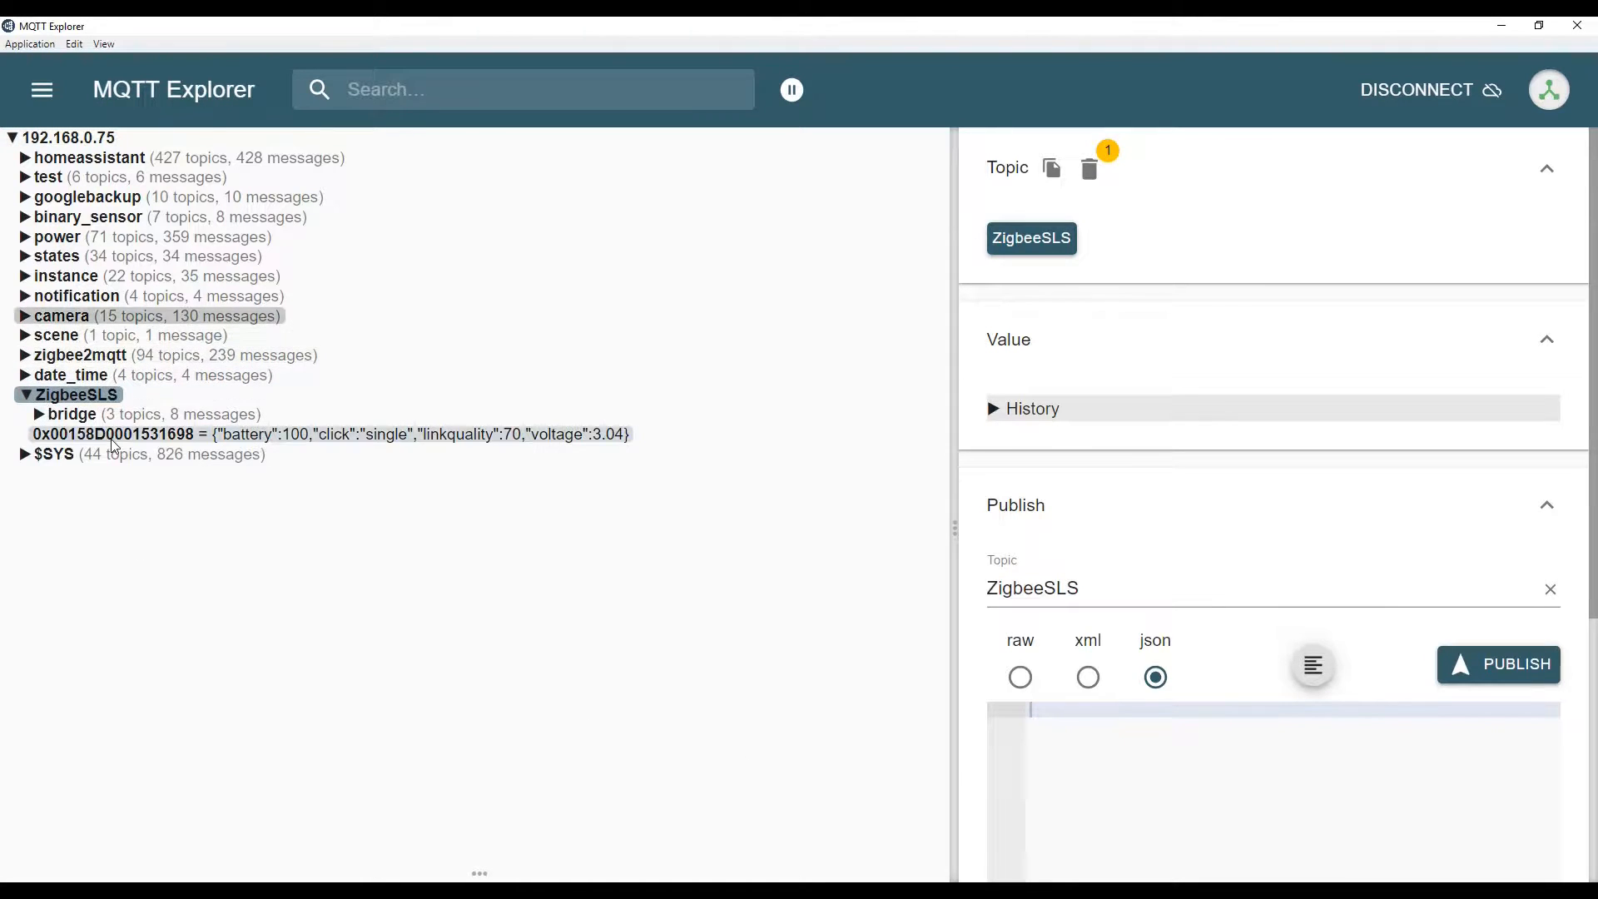
{"action": "left_click", "coordinate": [548, 441]}
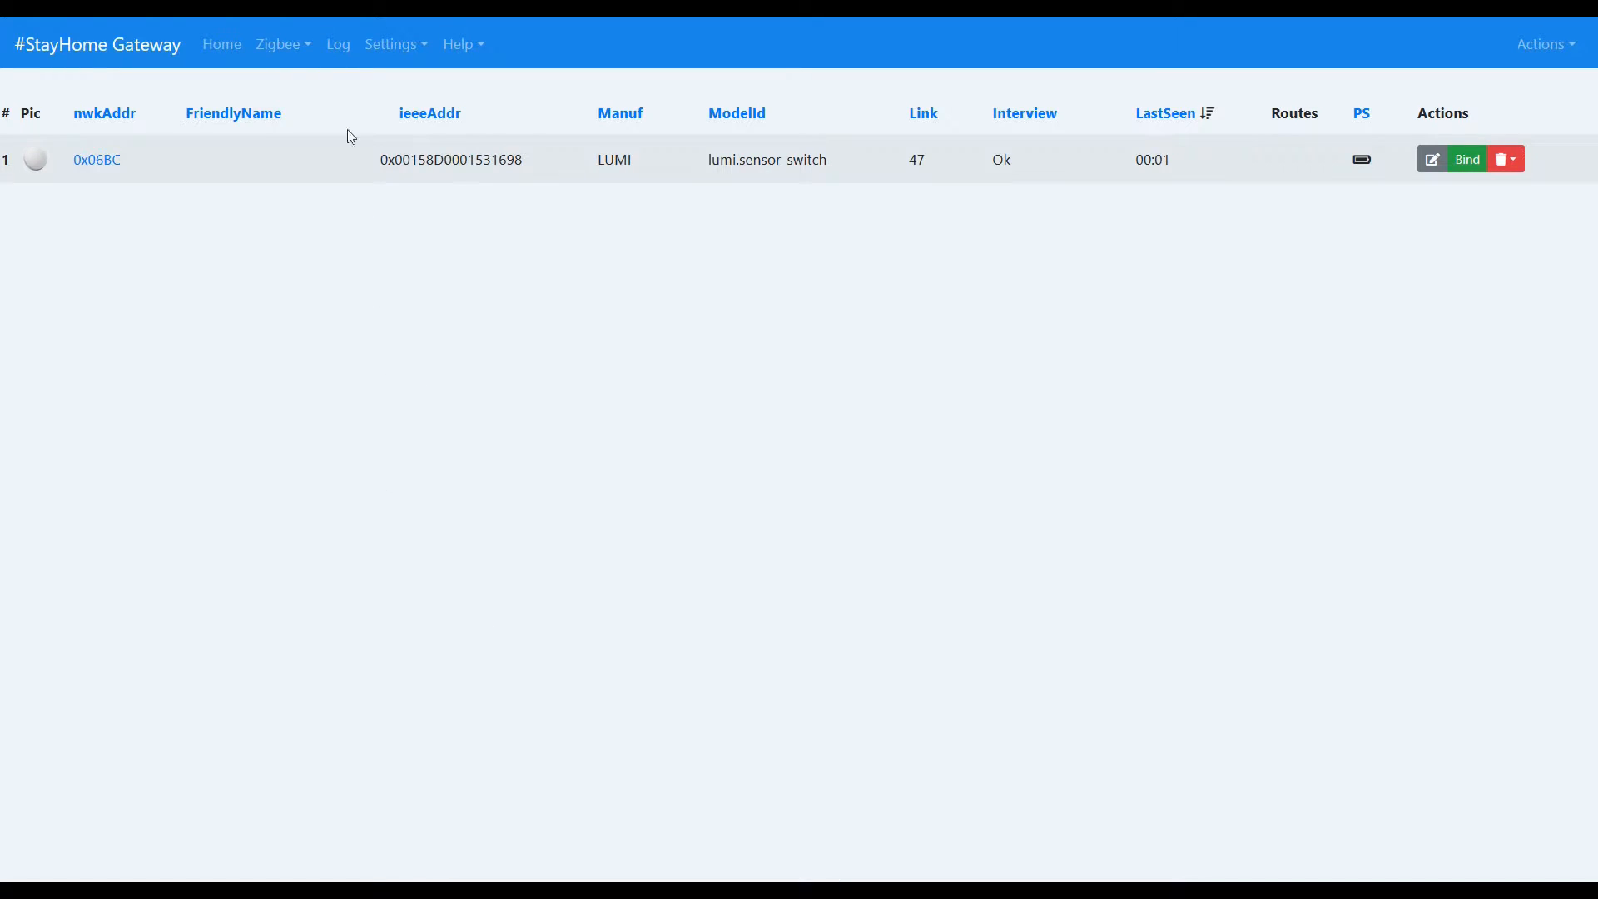
- Save the gateway's Zigbee setup with its MQTT message options and reboot the module to apply it
{"action": "left_click", "coordinate": [285, 42]}
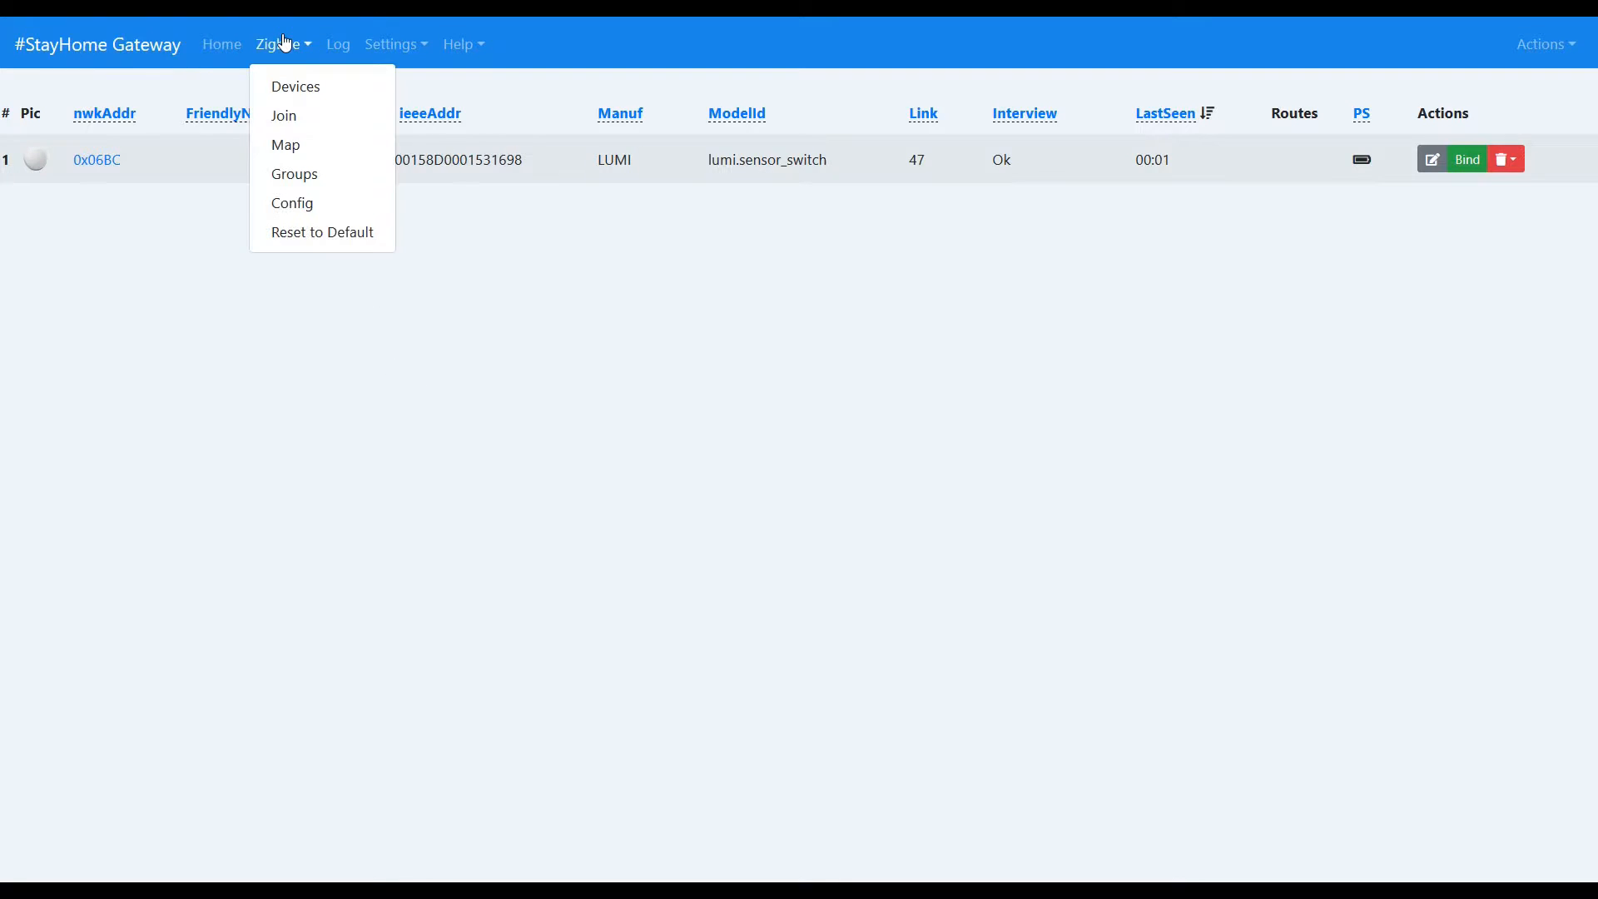
{"action": "left_click", "coordinate": [308, 203]}
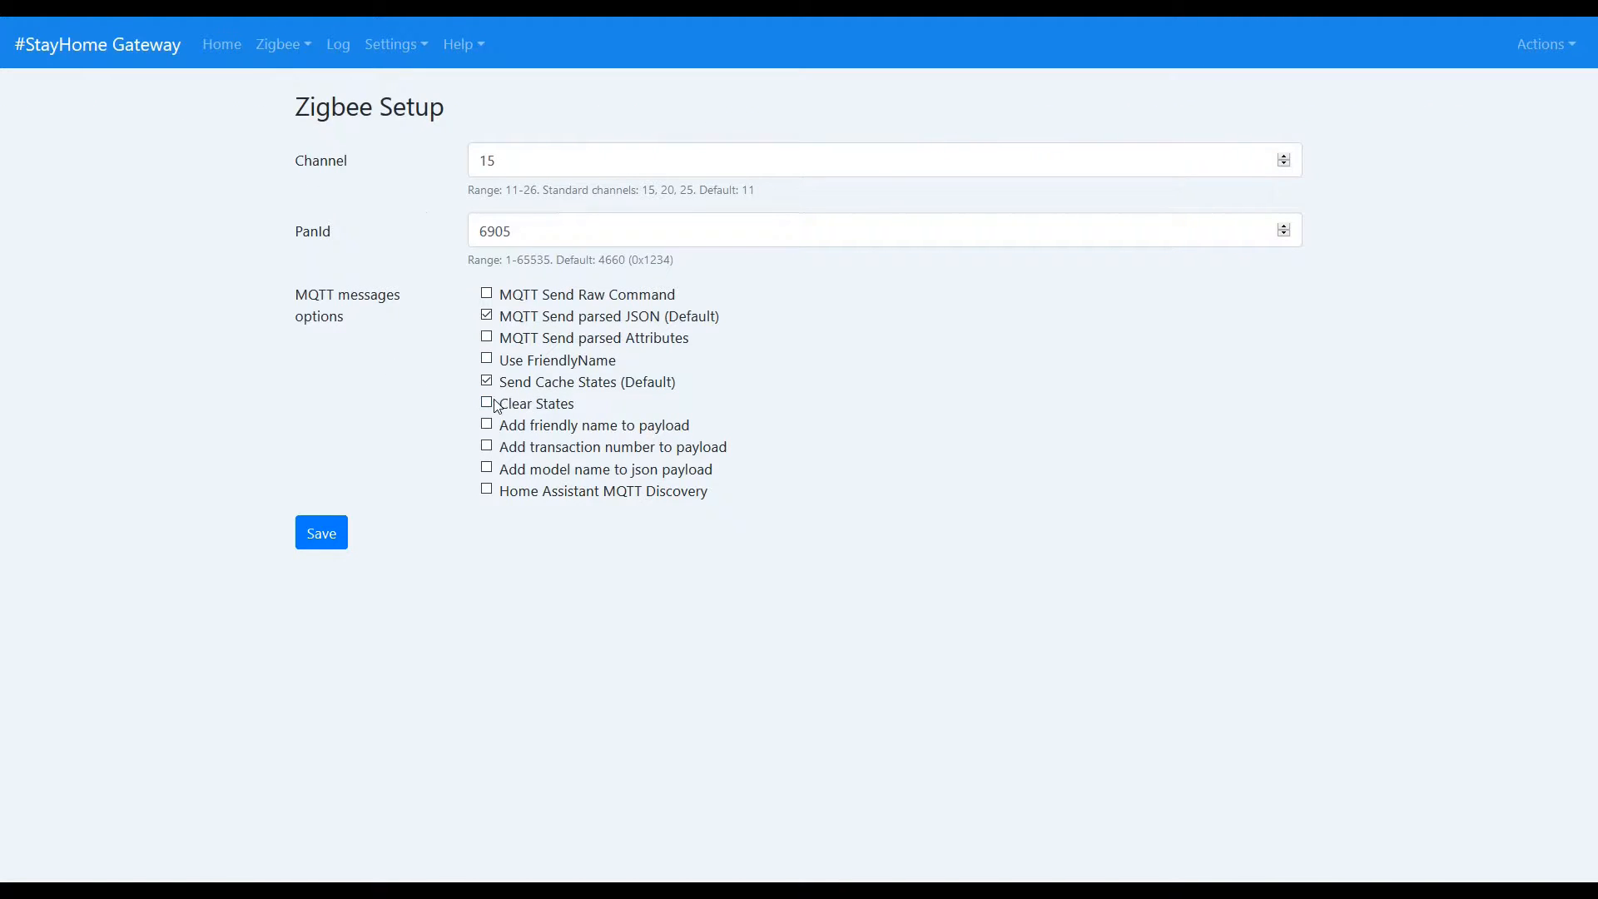
{"action": "left_click", "coordinate": [341, 531]}
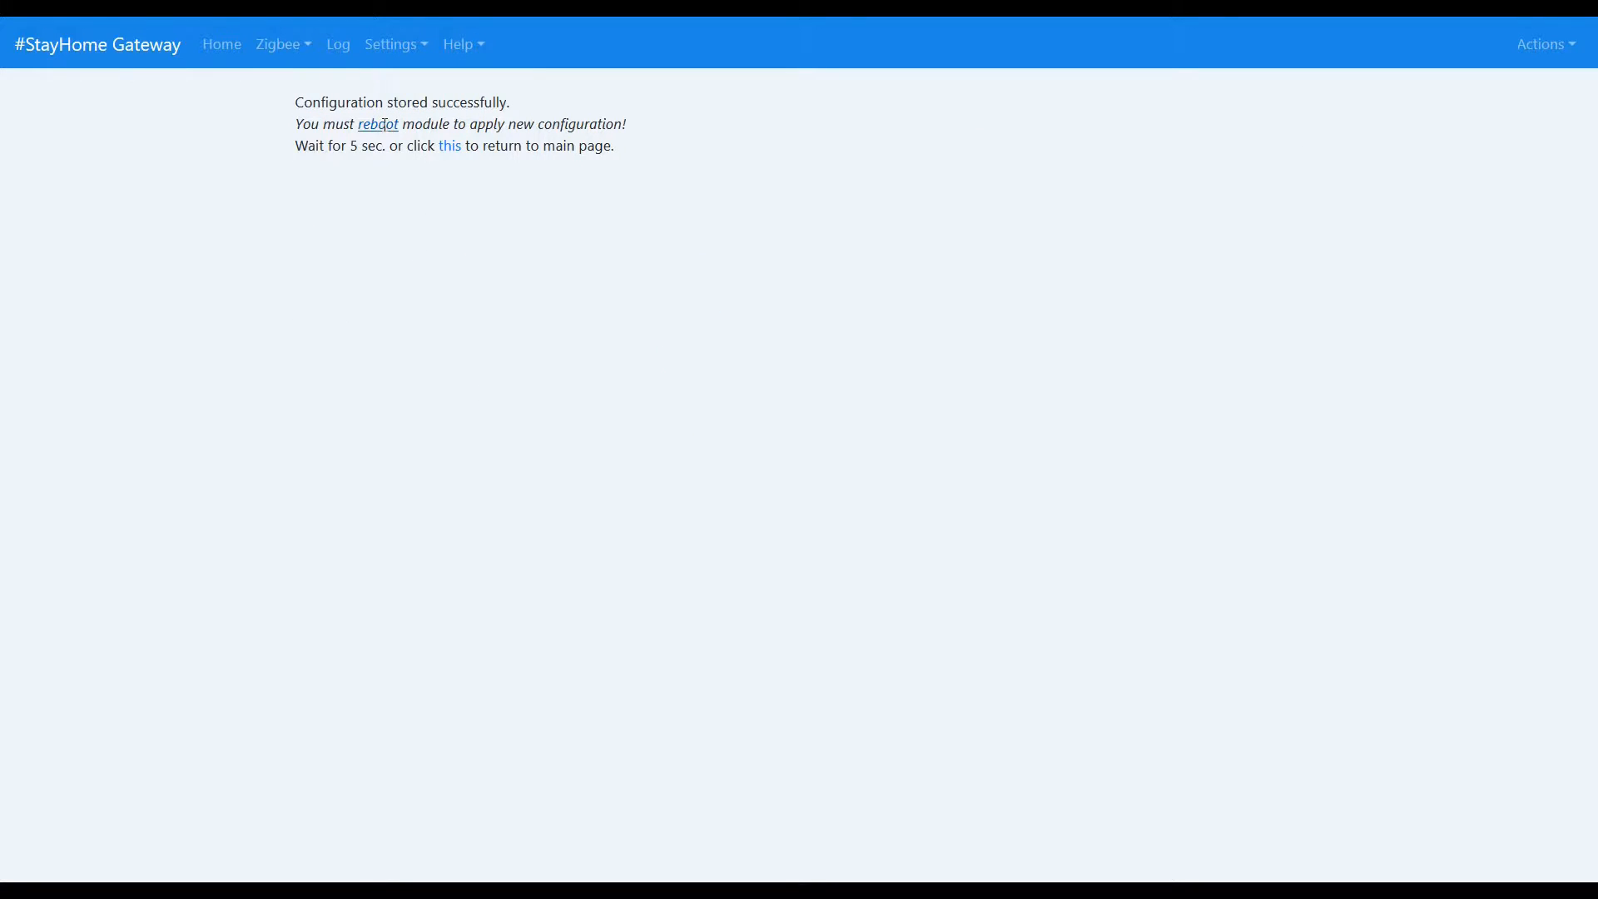
{"action": "left_click", "coordinate": [381, 125]}
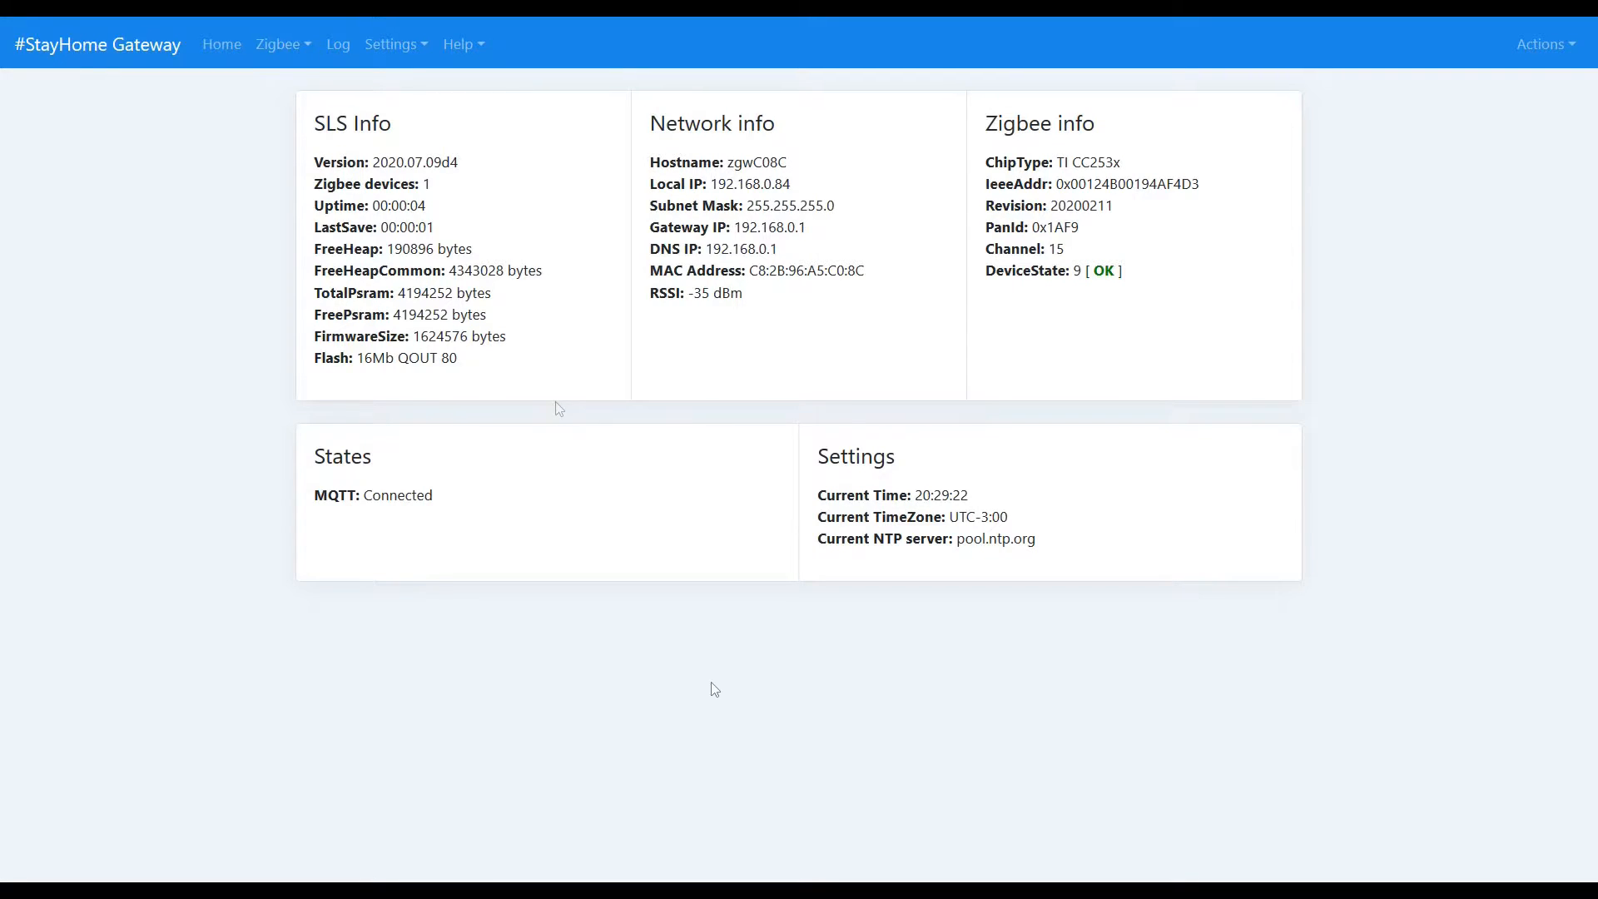
{"action": "key", "text": "alt+Tab"}
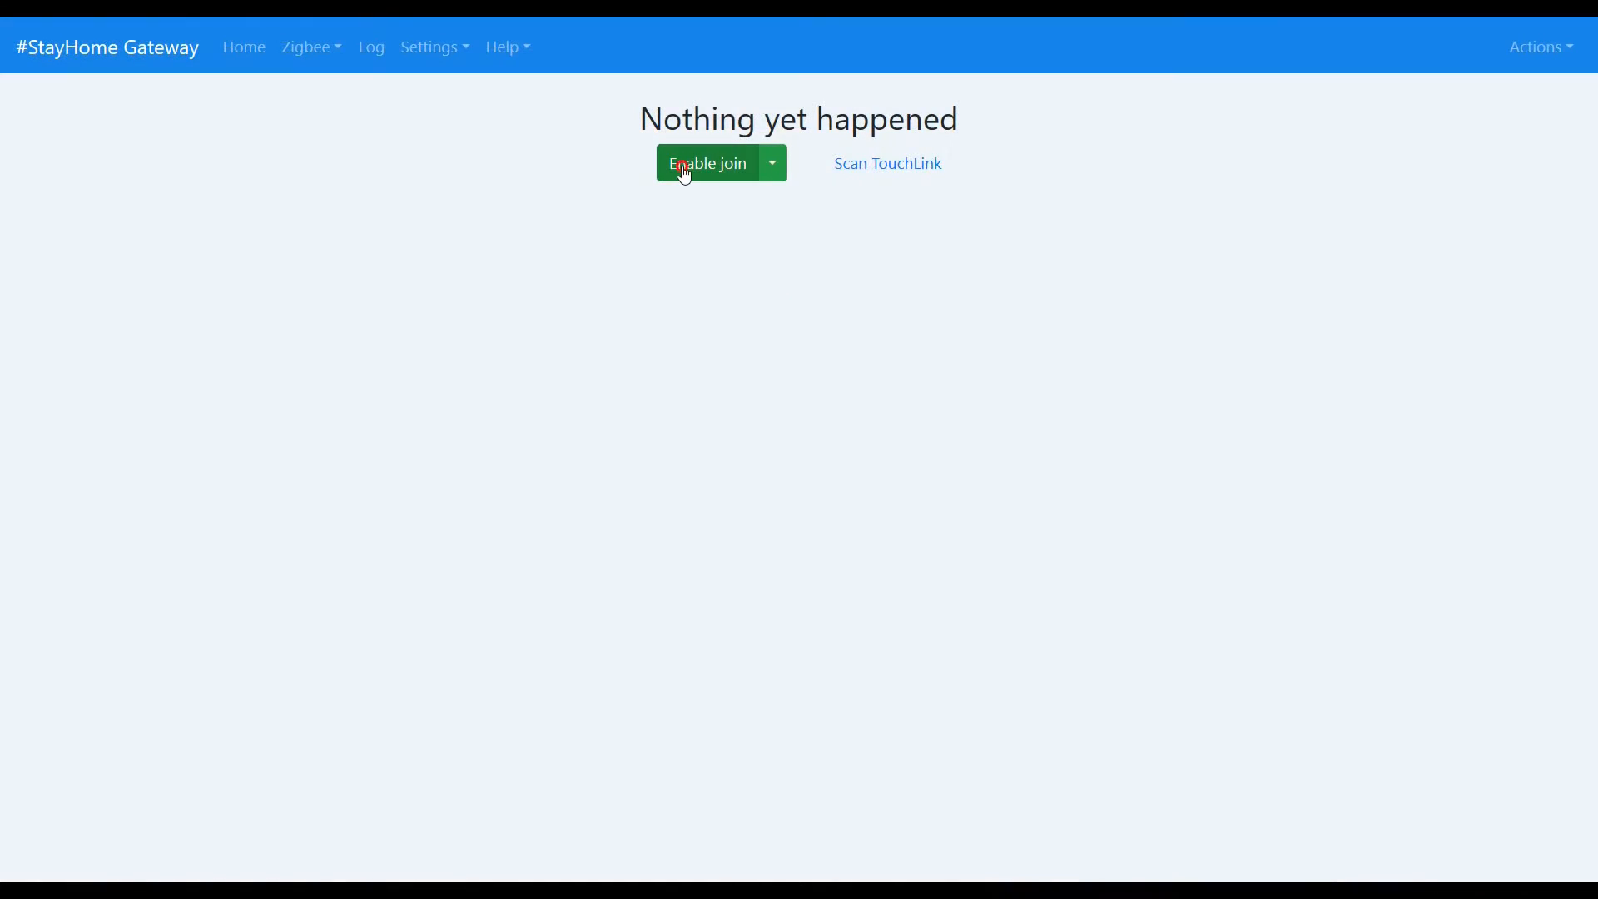
- Enable joining to pair the lumi.ctrl_86plug socket and give it a new friendly name in the device list
{"action": "left_click", "coordinate": [685, 165]}
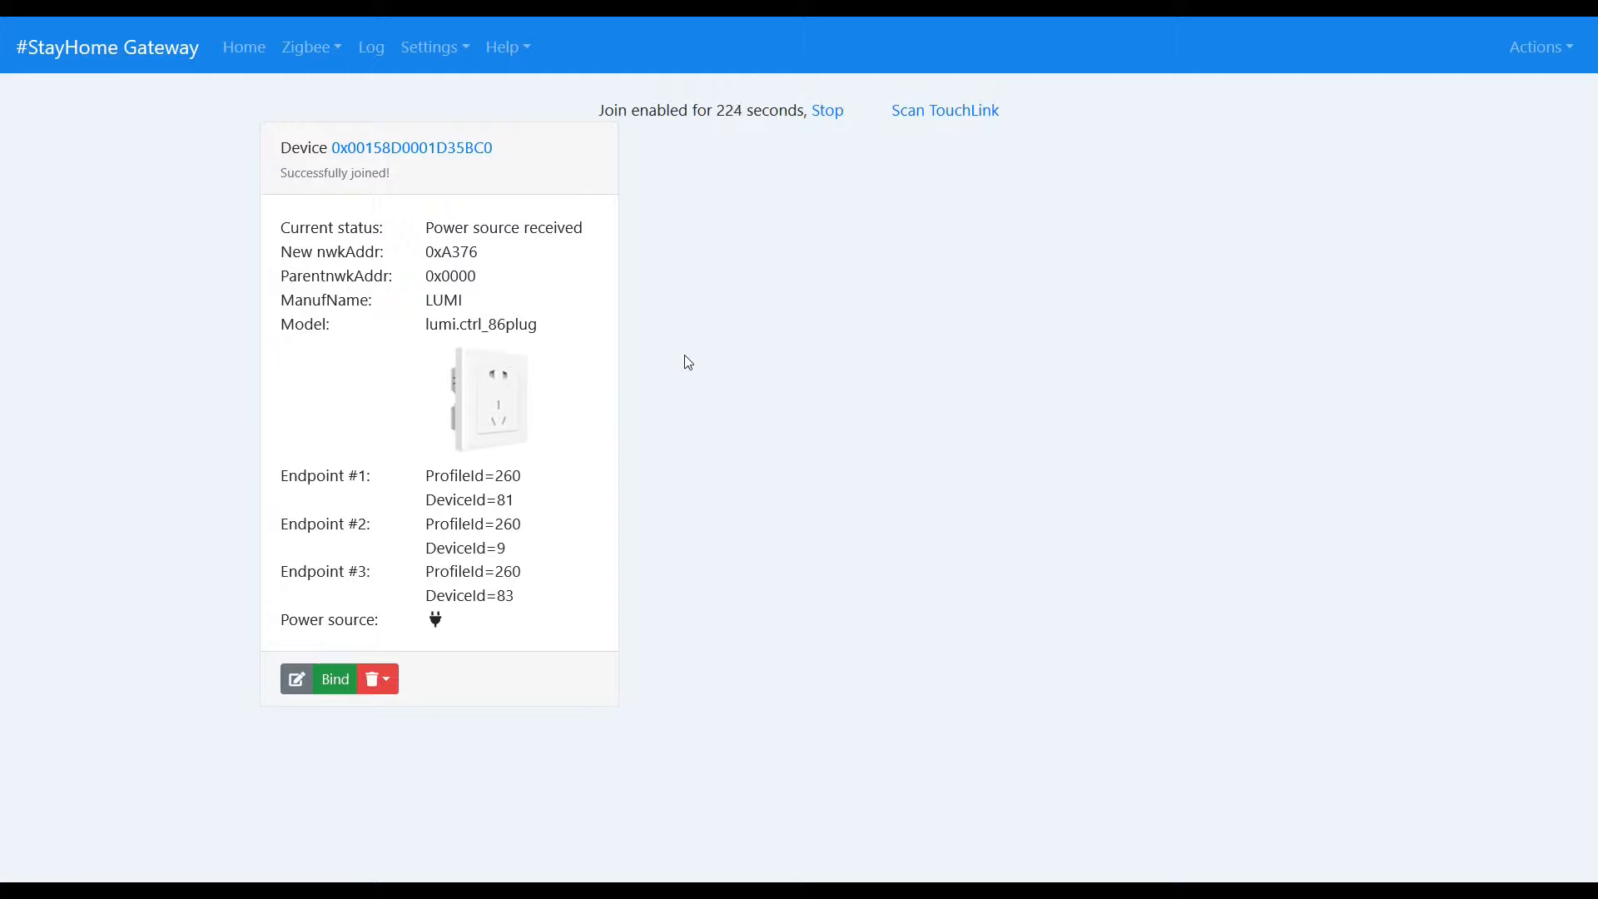
{"action": "left_click", "coordinate": [320, 50]}
{"action": "left_click", "coordinate": [326, 93]}
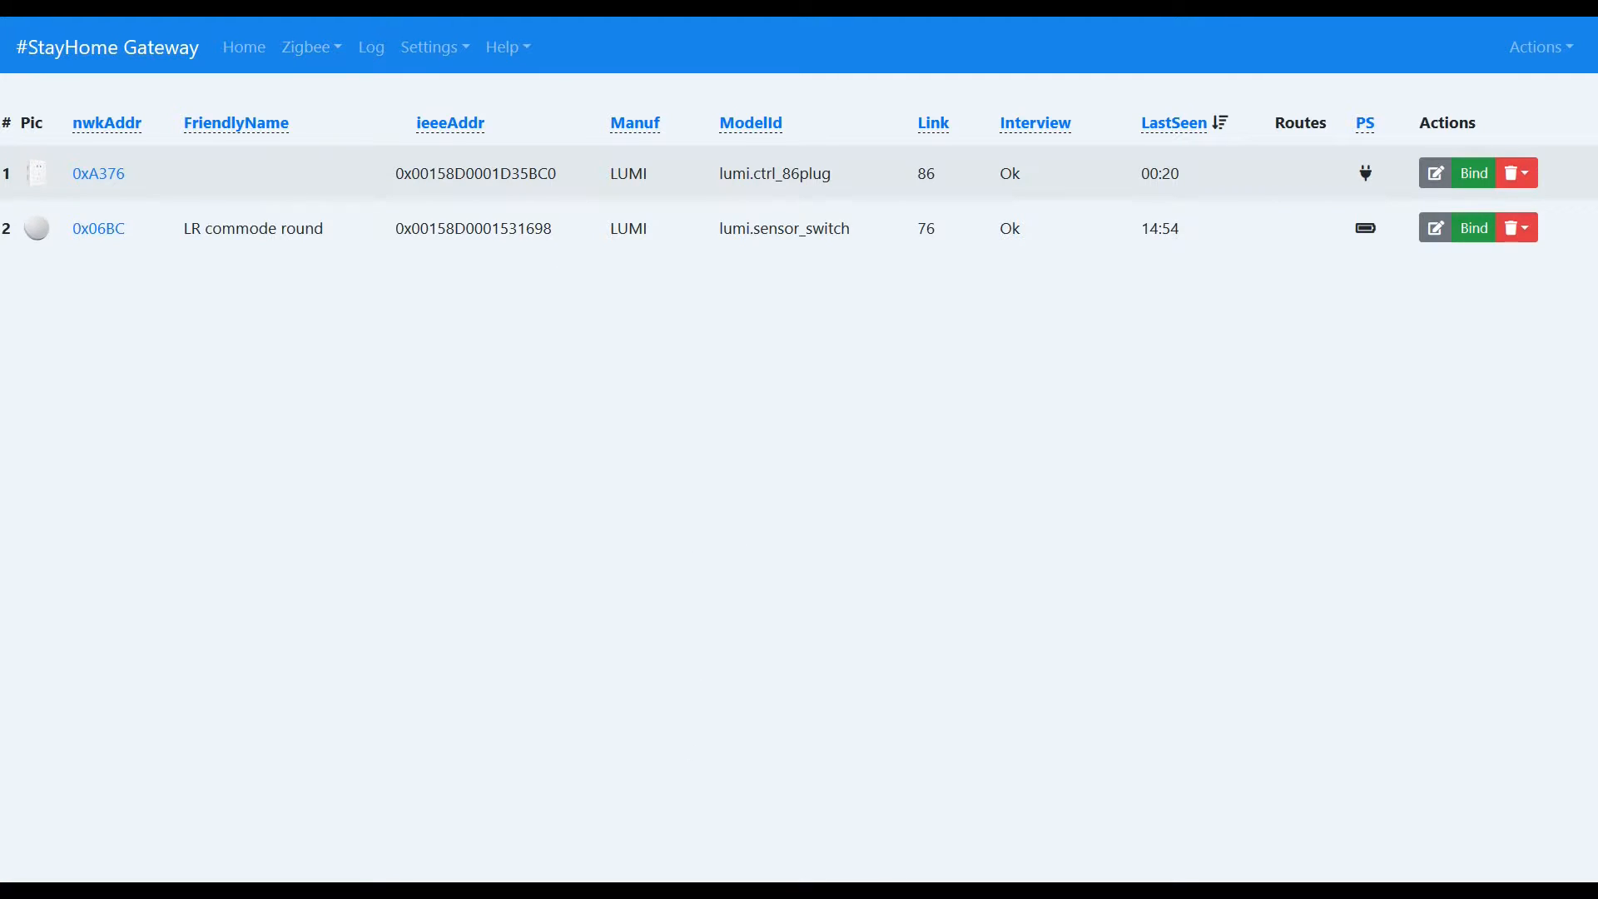
{"action": "left_click", "coordinate": [1435, 172]}
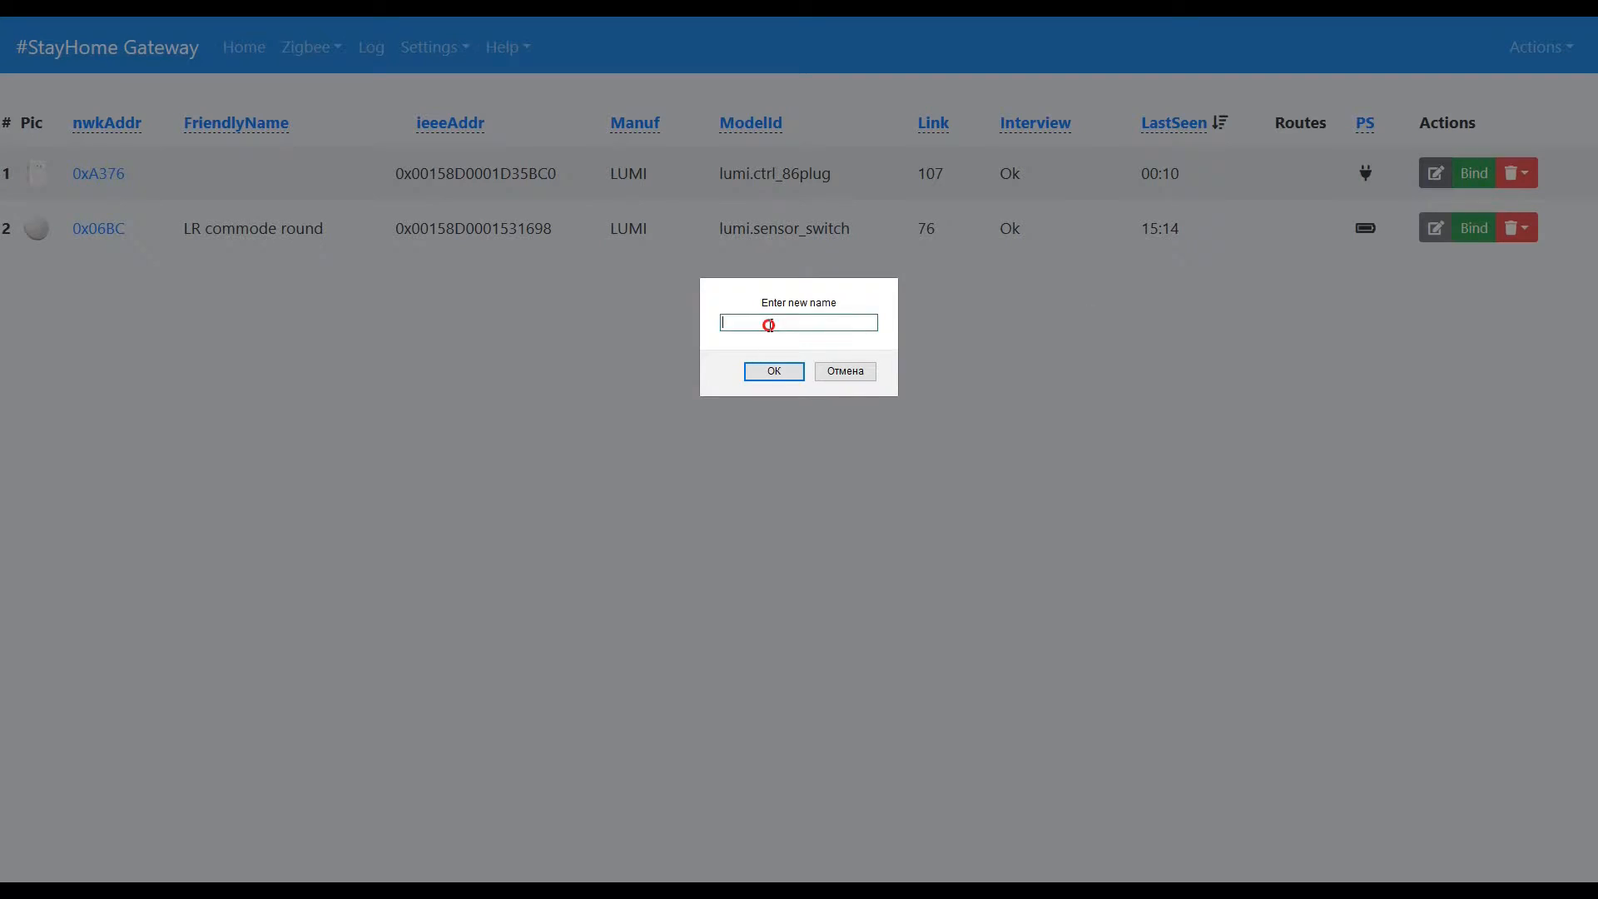
{"action": "left_click", "coordinate": [779, 370]}
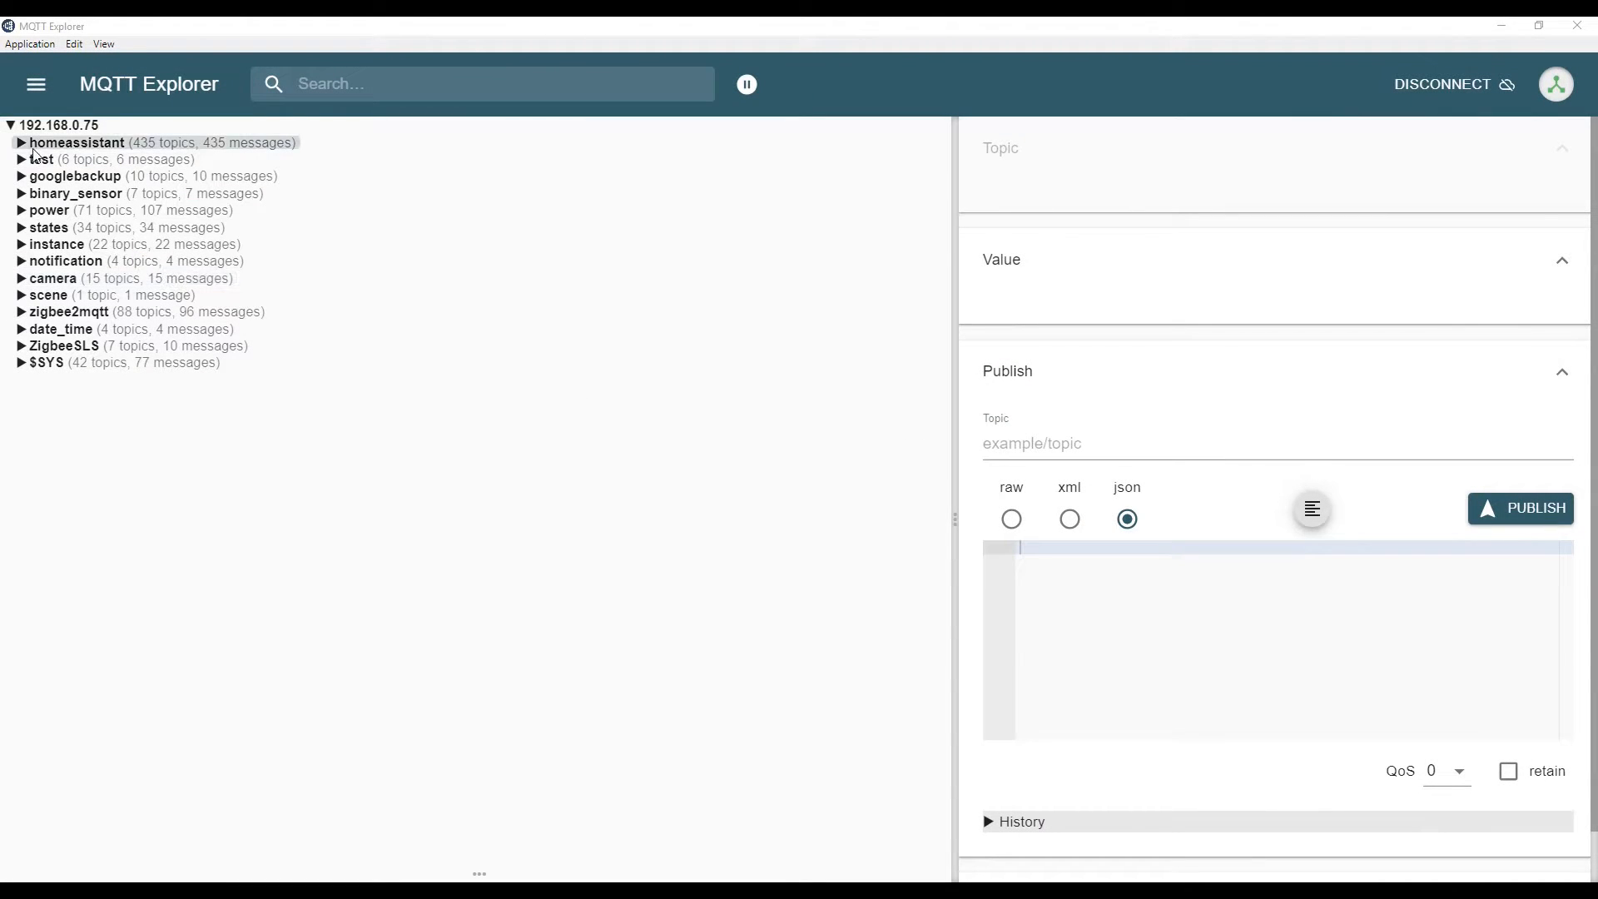
- Expand homeassistant/sensor in MQTT Explorer and examine the topics of devices 0x00158d0001e547a3, 0x00158d0001d72fa2 and 0x00158d0001dcd47e
{"action": "left_click", "coordinate": [23, 144]}
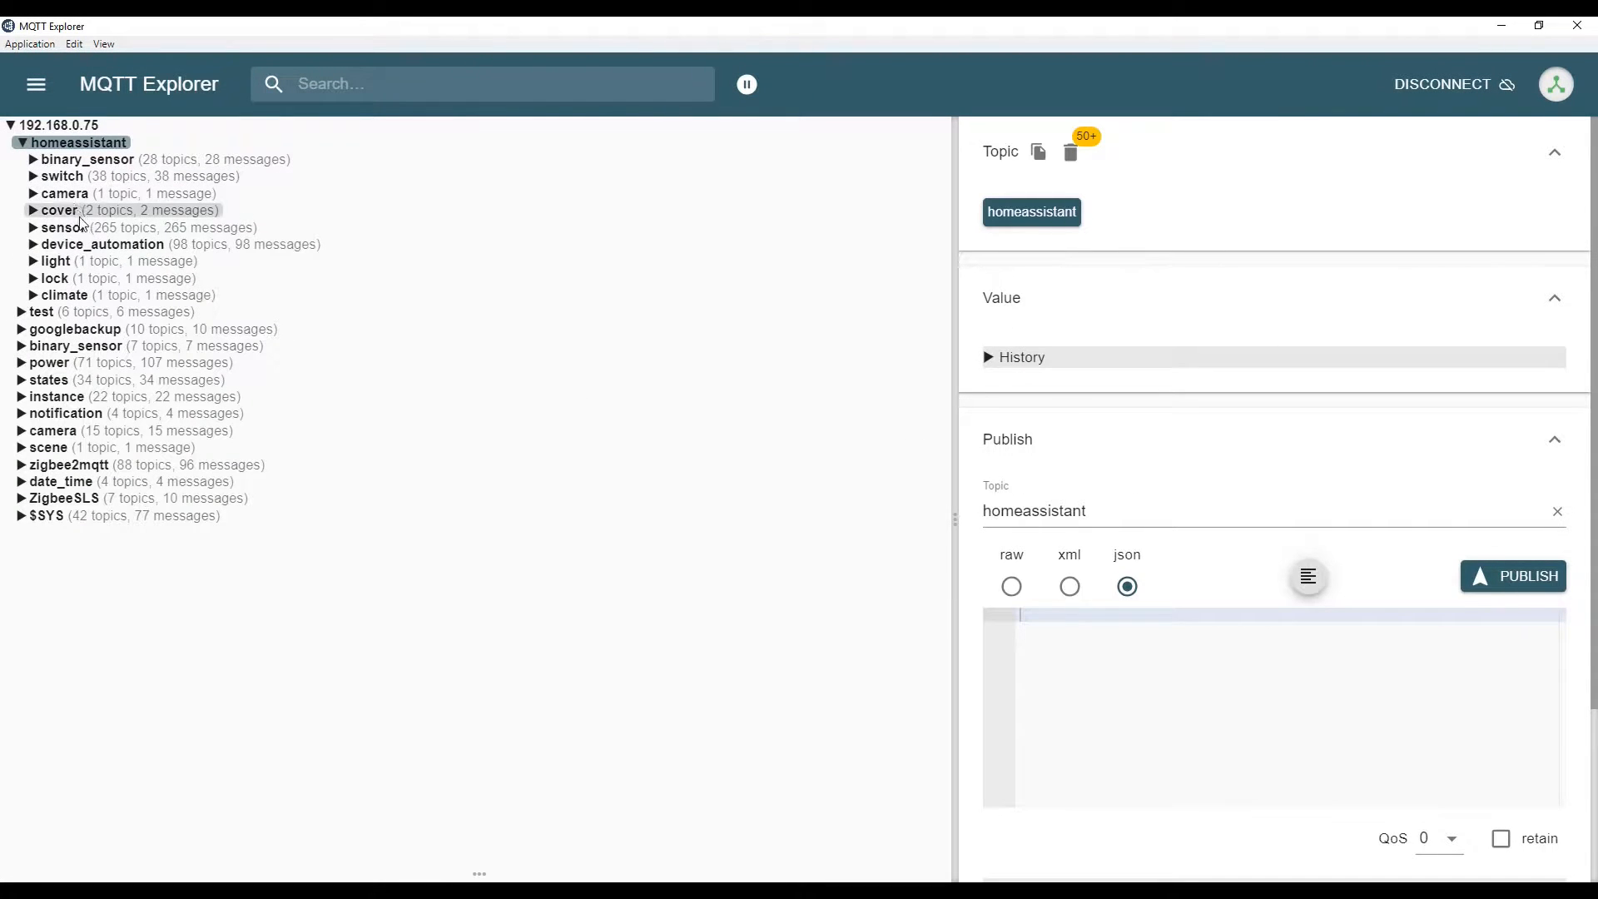
{"action": "left_click", "coordinate": [33, 233]}
{"action": "scroll", "coordinate": [113, 434], "scroll_direction": "down", "scroll_amount": 10}
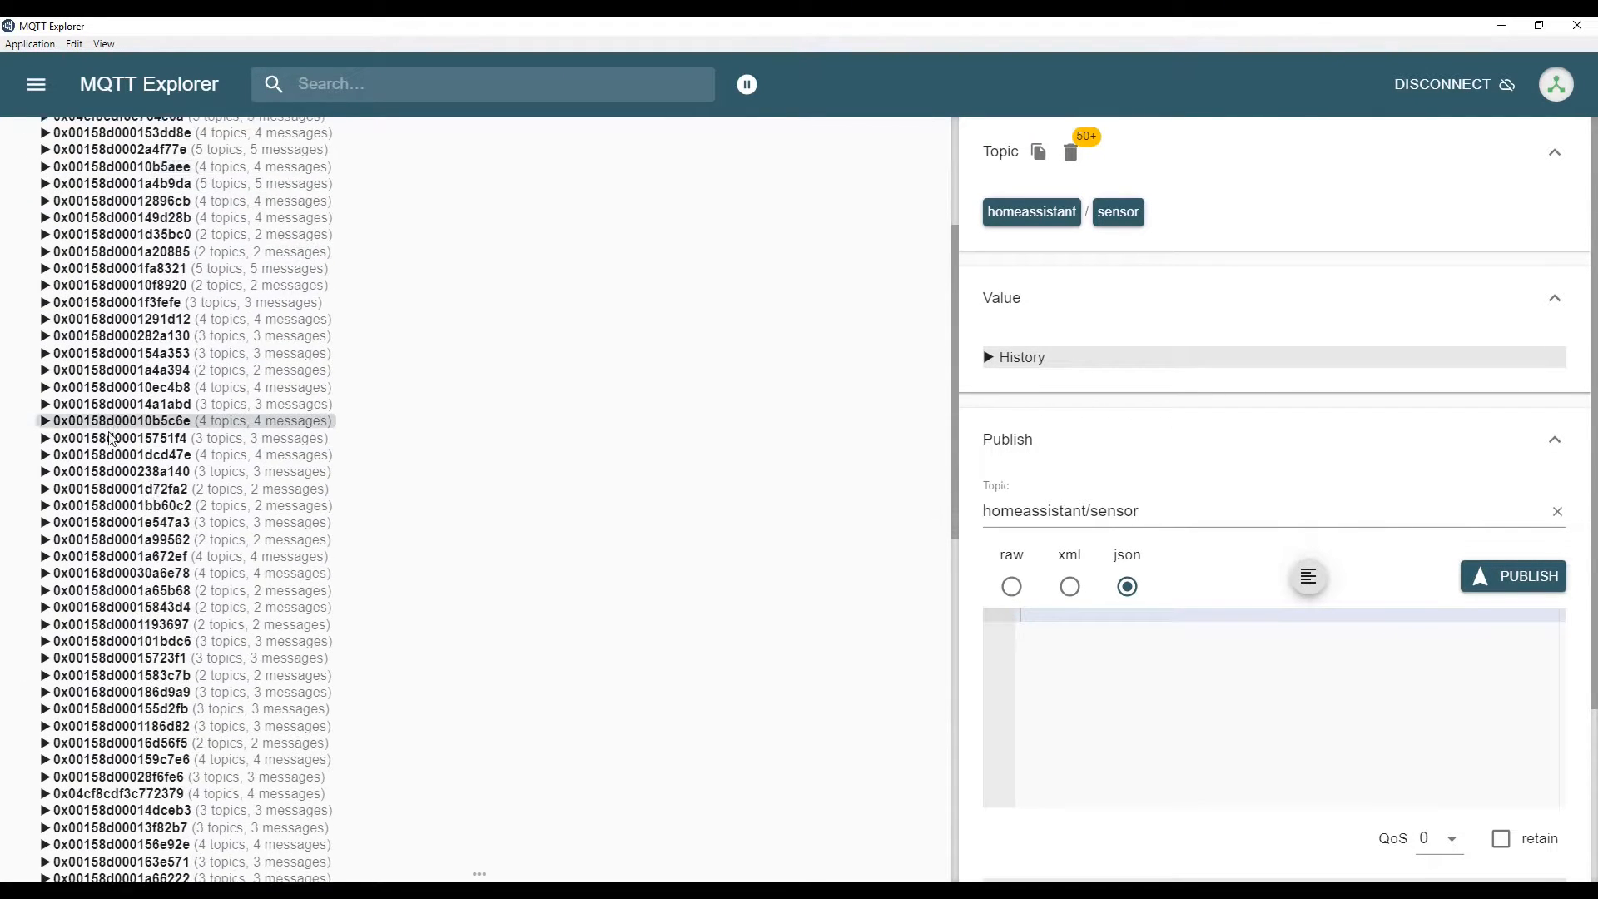
{"action": "left_click", "coordinate": [47, 372]}
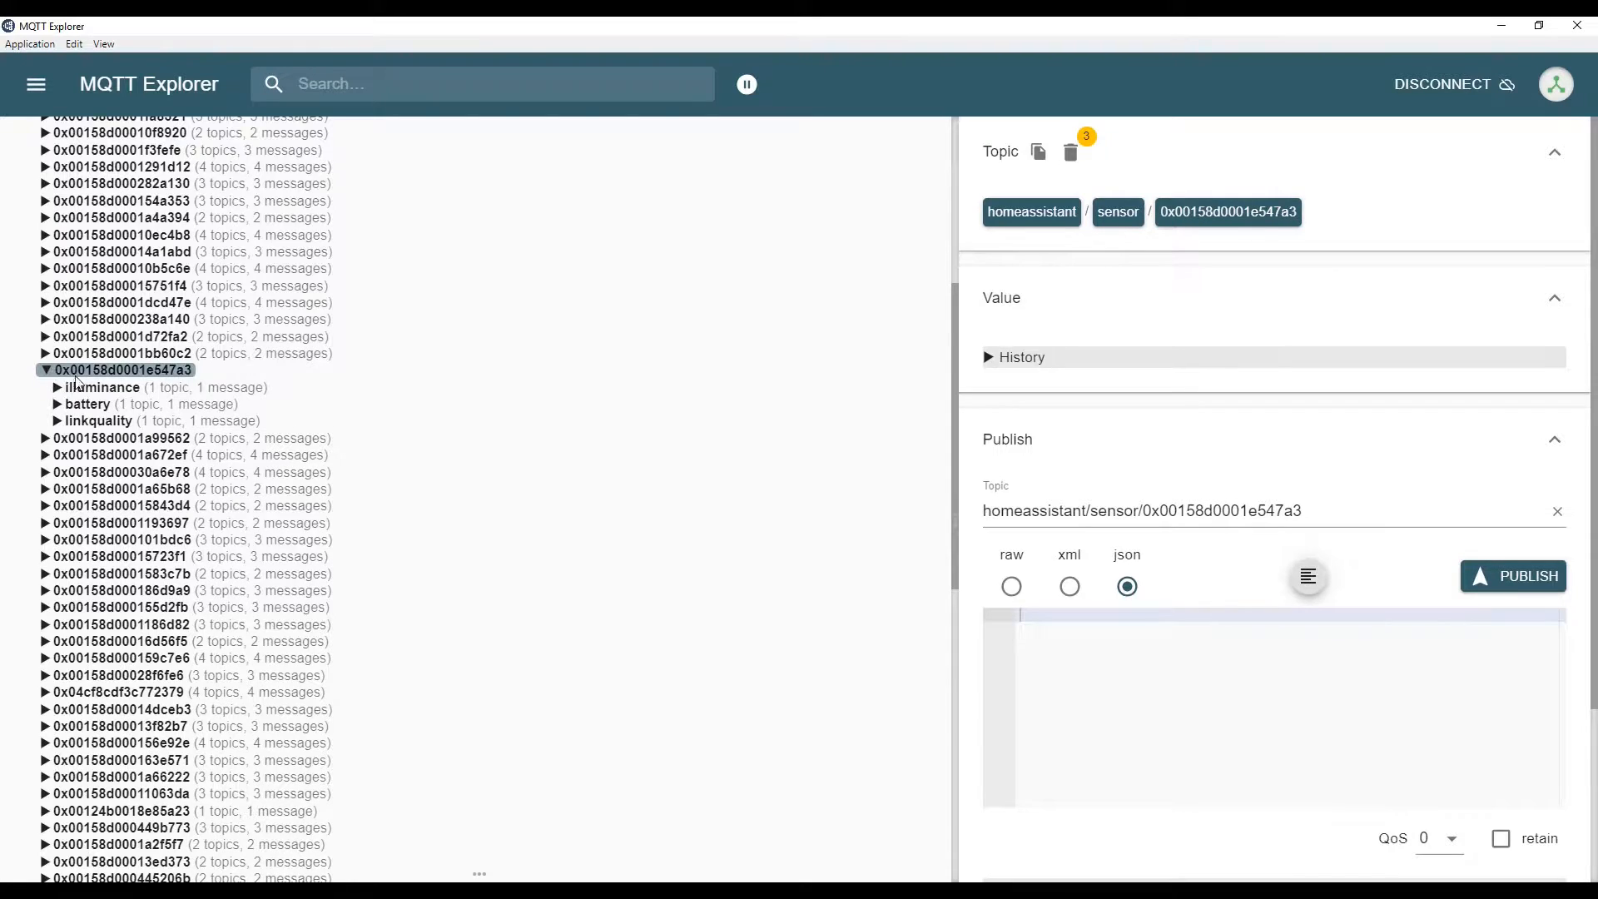
{"action": "left_click", "coordinate": [45, 337]}
{"action": "left_click", "coordinate": [47, 303]}
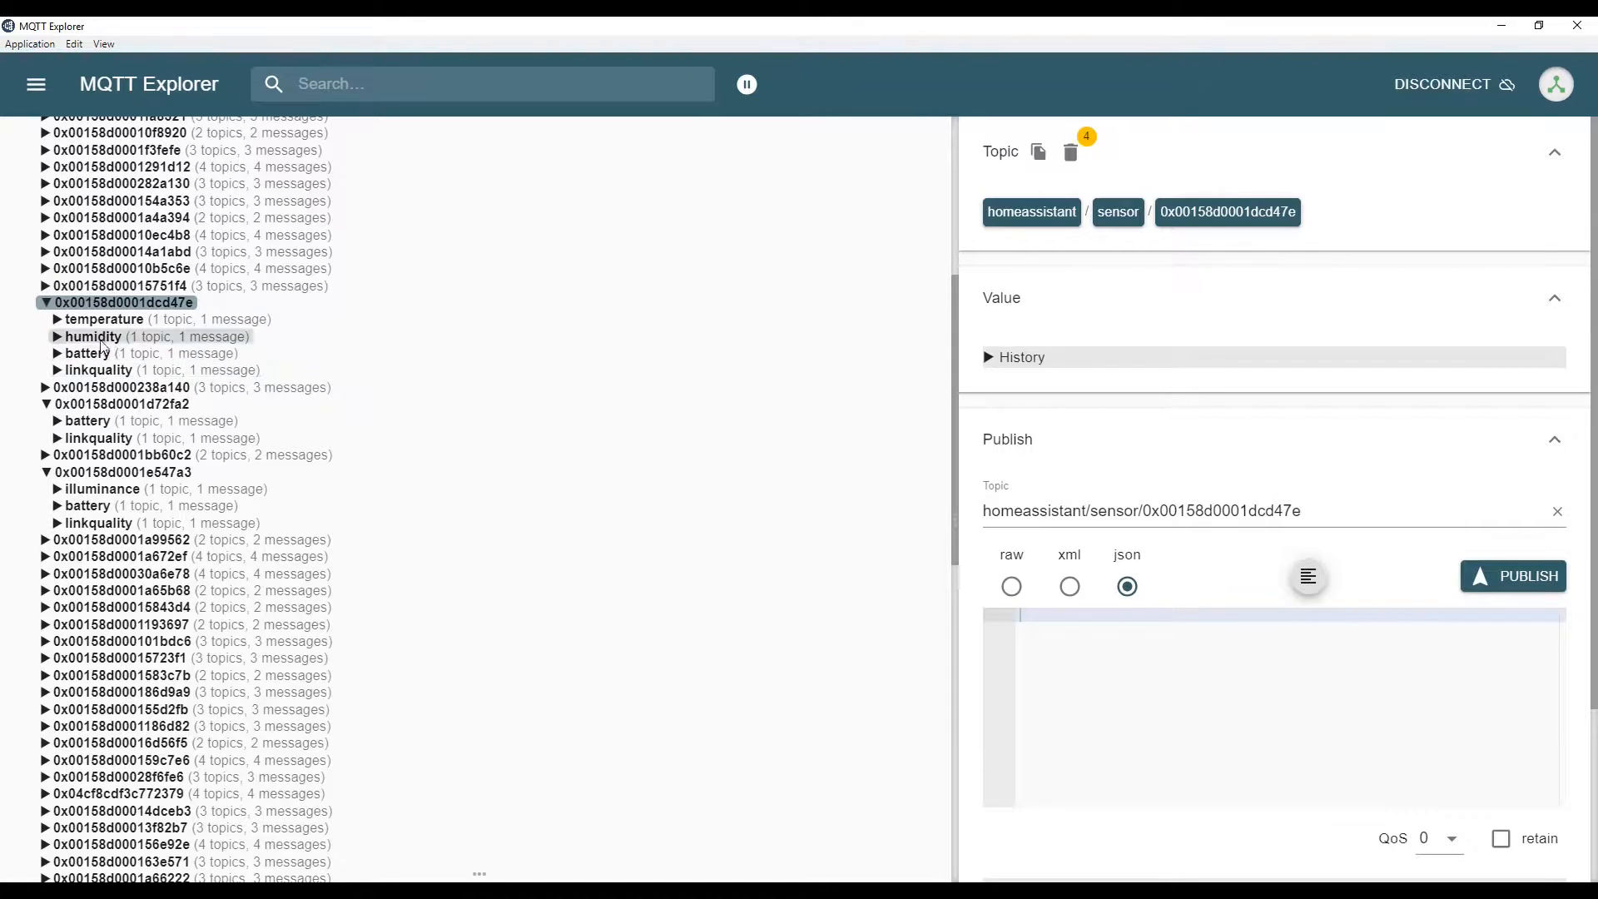
- Examine the click config message of sensor device 0x00158d00010b5c6e
{"action": "left_click", "coordinate": [46, 268]}
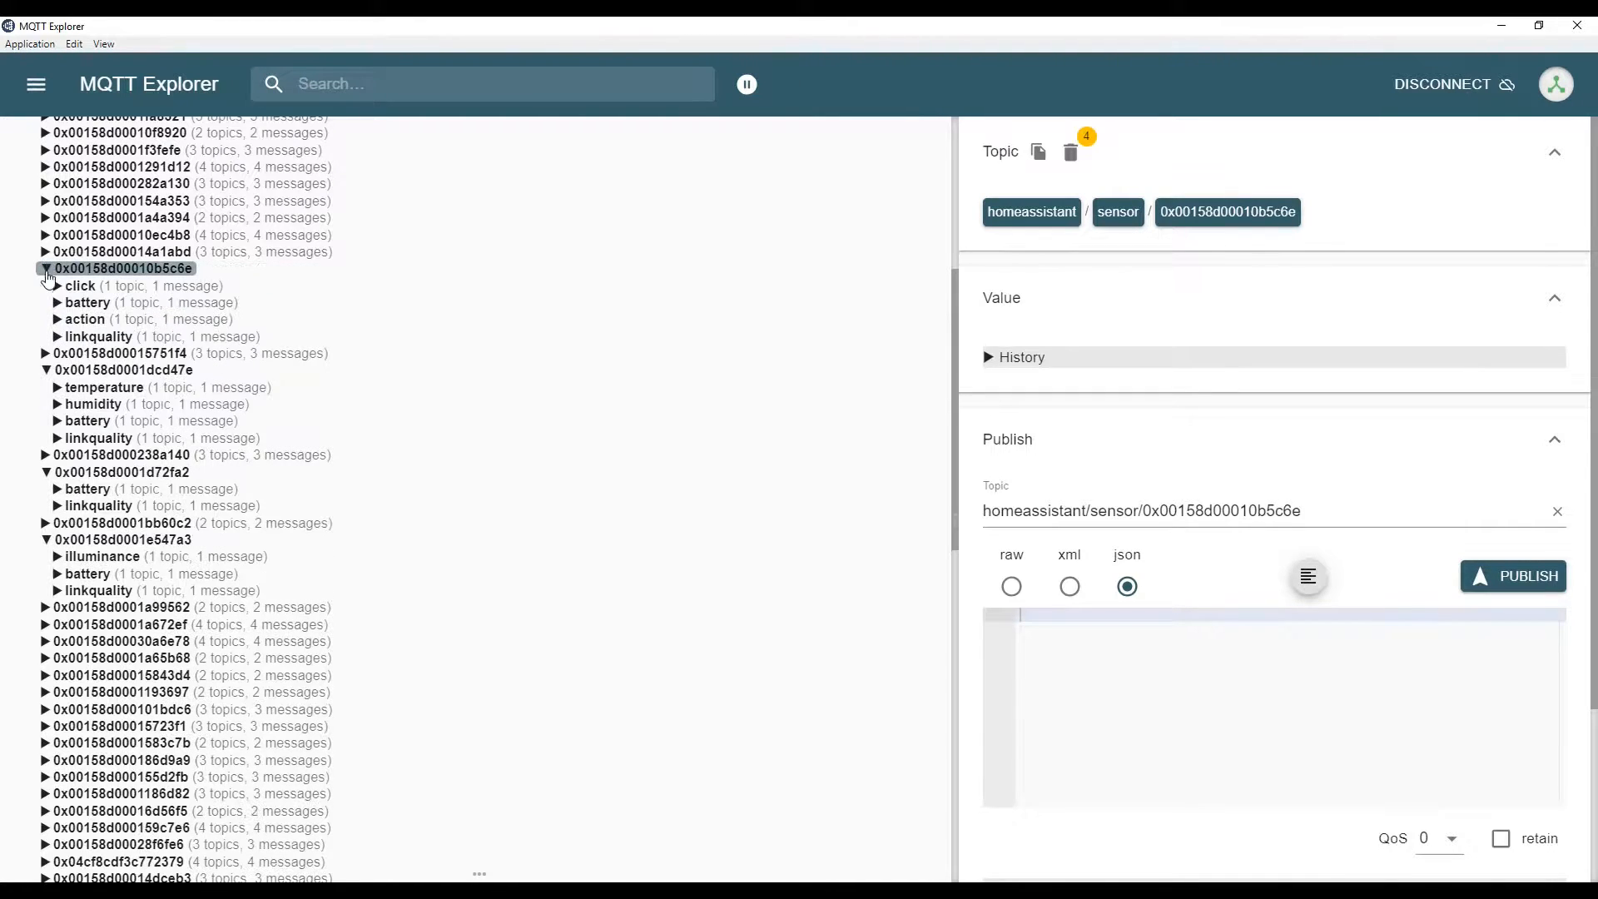
{"action": "left_click", "coordinate": [59, 286]}
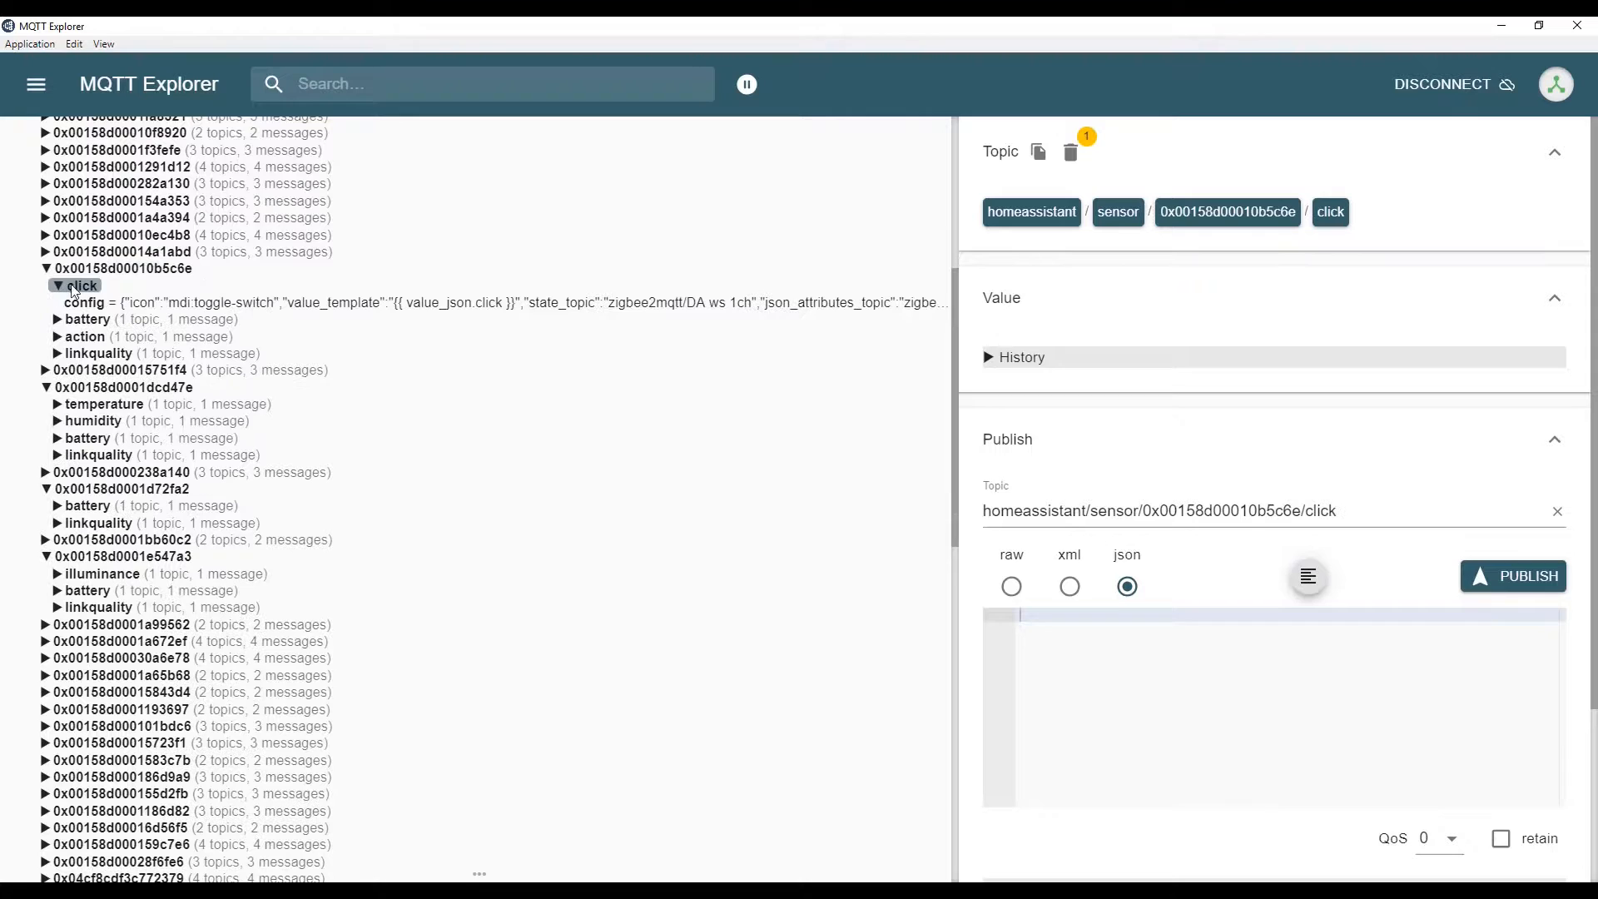
{"action": "left_click", "coordinate": [104, 301]}
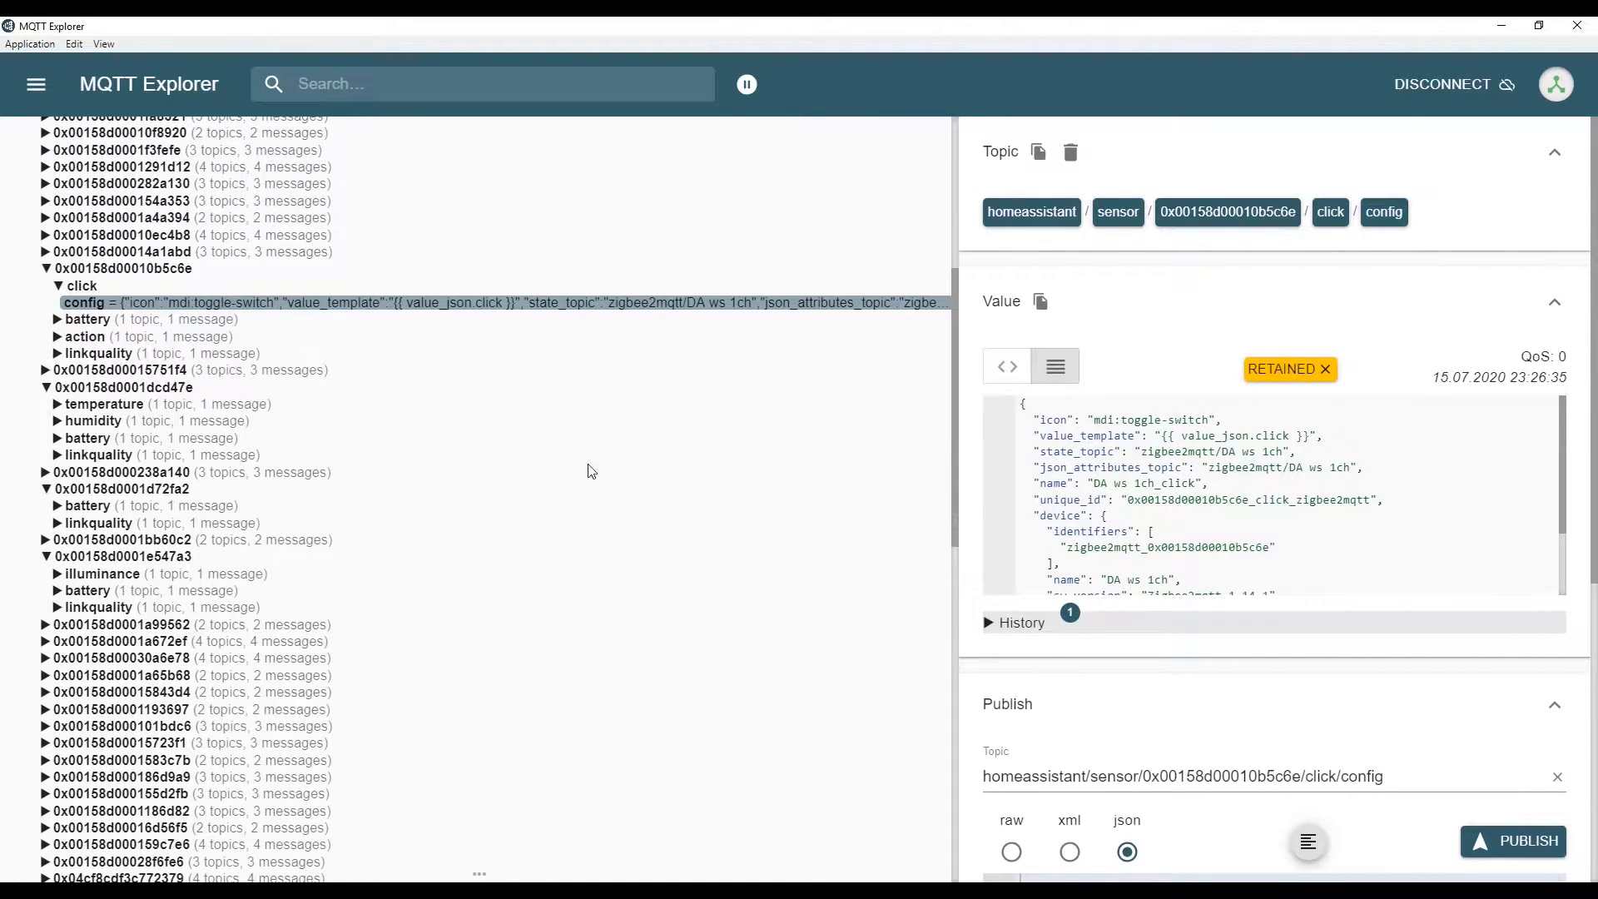
- Copy the topic path of the same device's battery config into the empty Notepad++ document, followed by a blank line
{"action": "left_click", "coordinate": [119, 325]}
{"action": "left_click", "coordinate": [100, 336]}
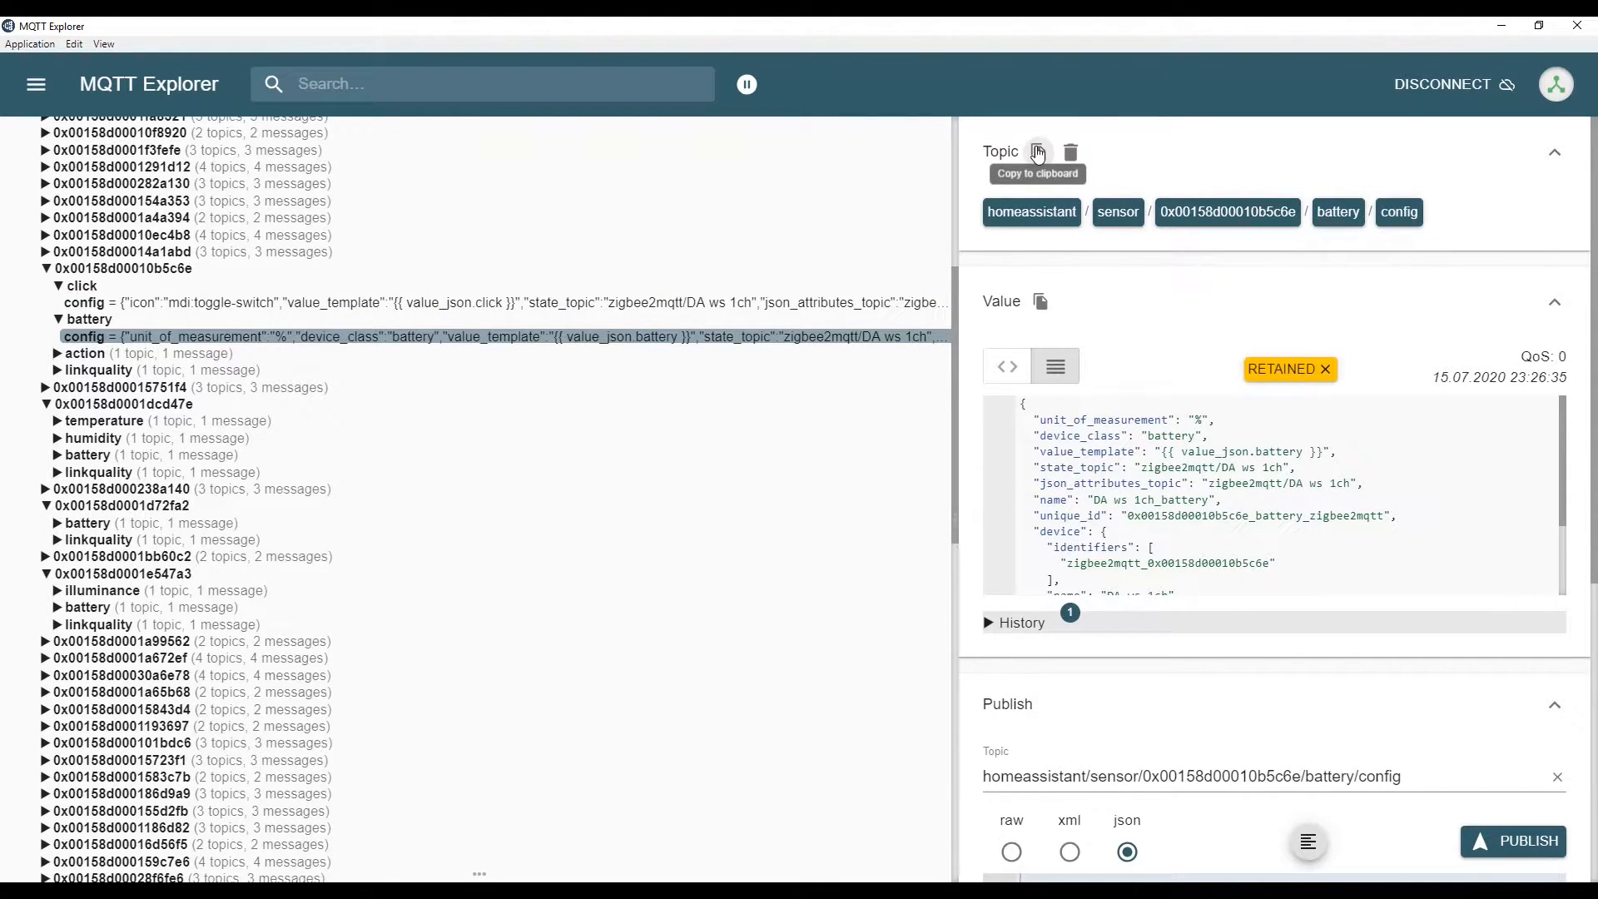
{"action": "left_click", "coordinate": [1039, 152]}
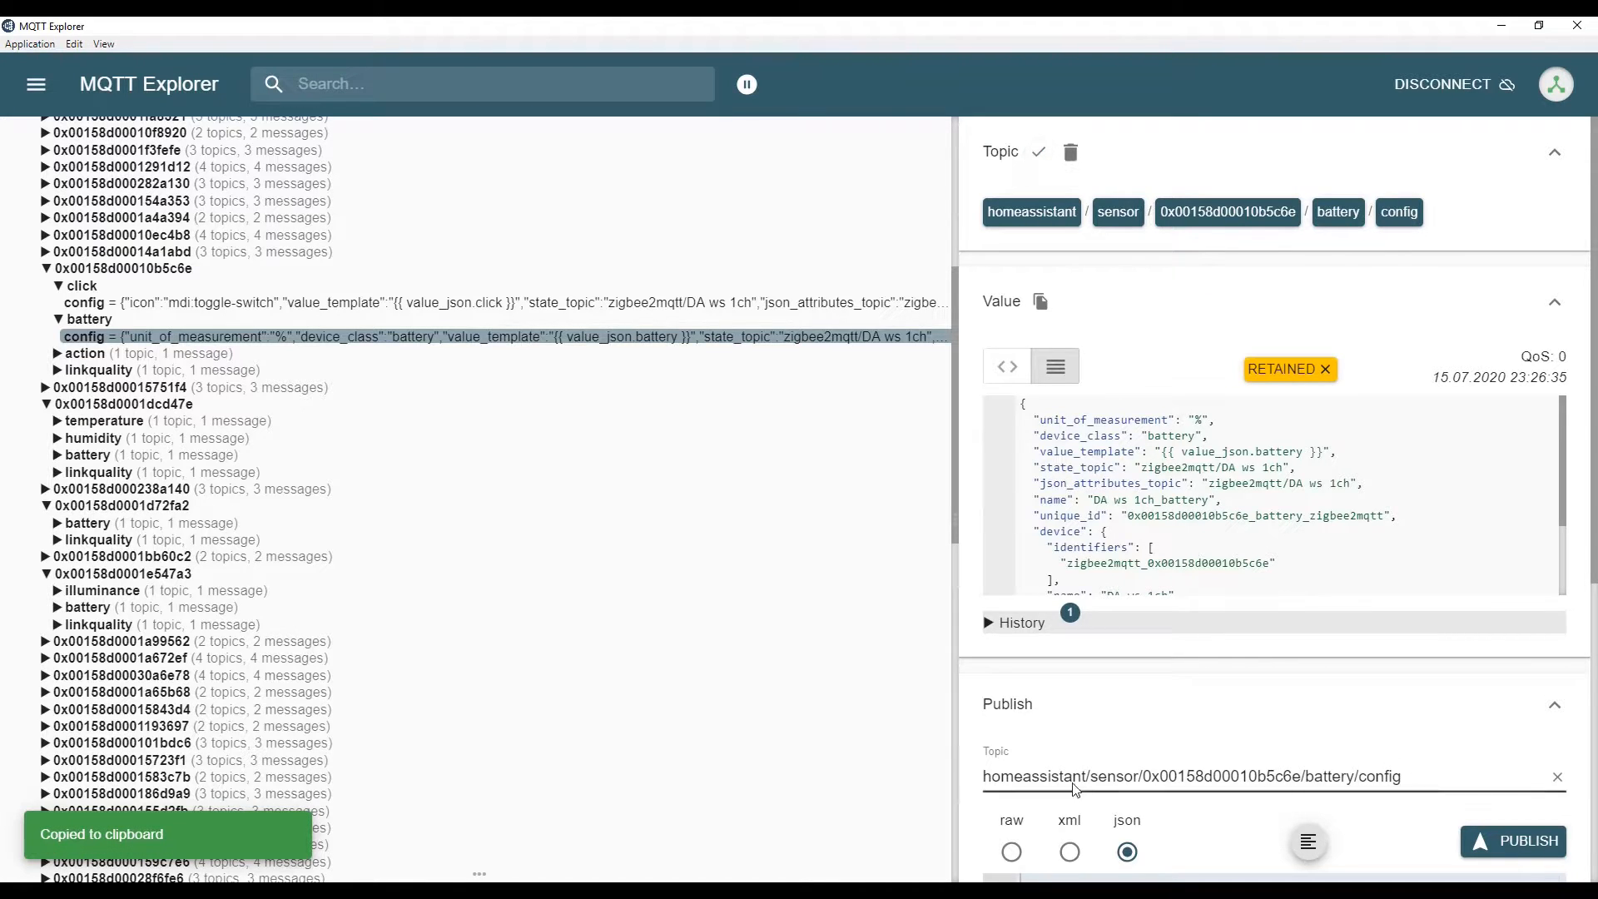
{"action": "key", "text": "alt+Tab"}
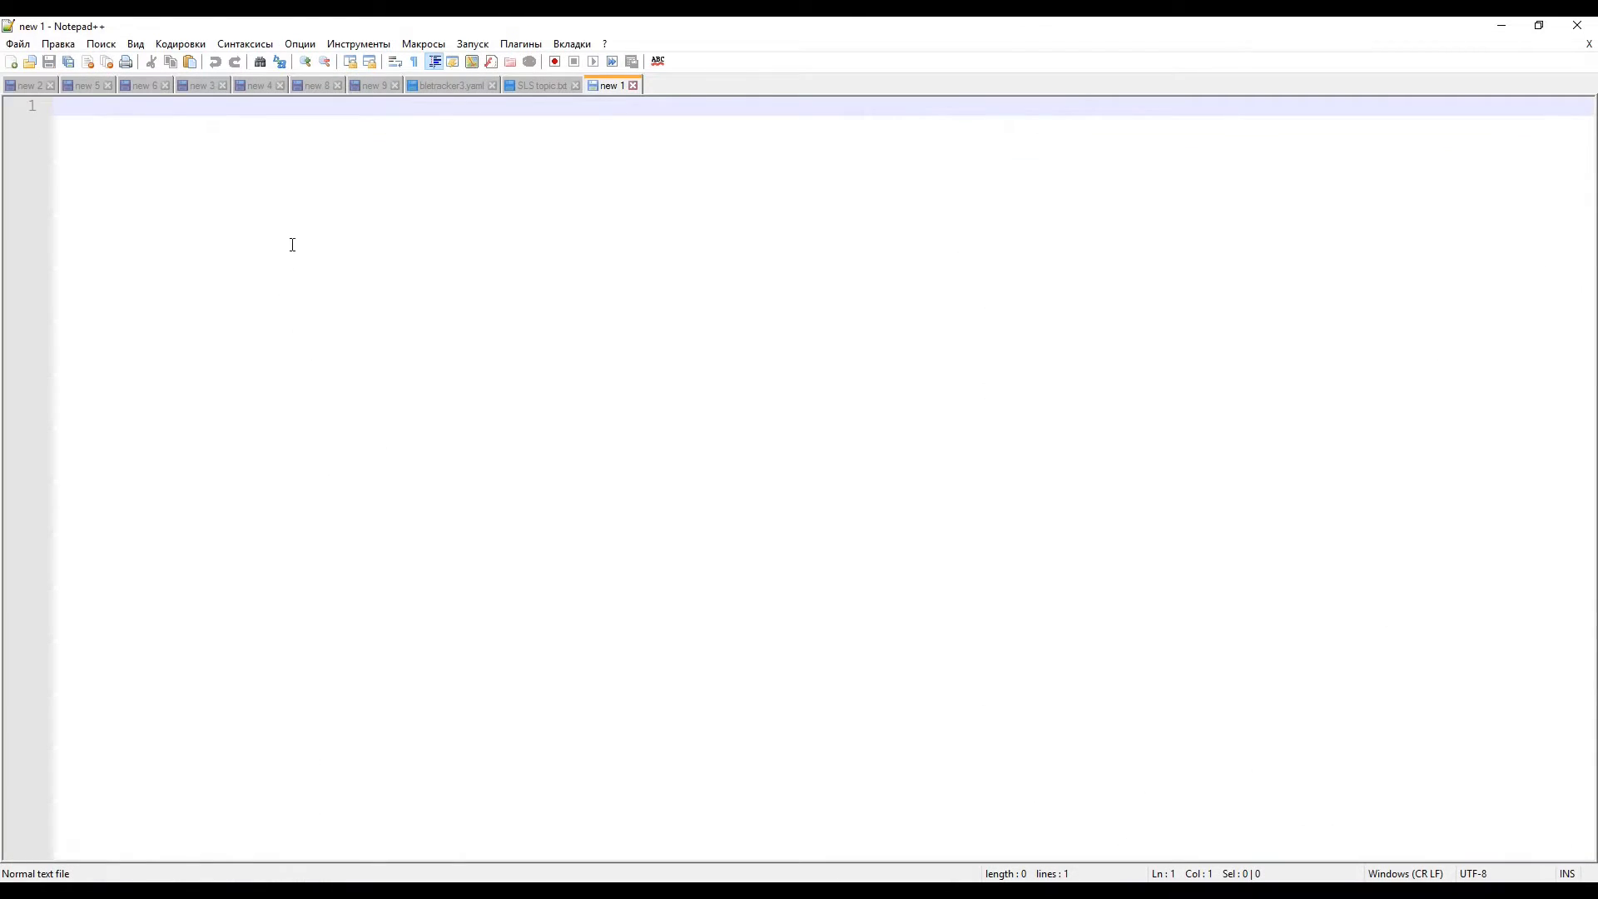
{"action": "key", "text": "ctrl+v"}
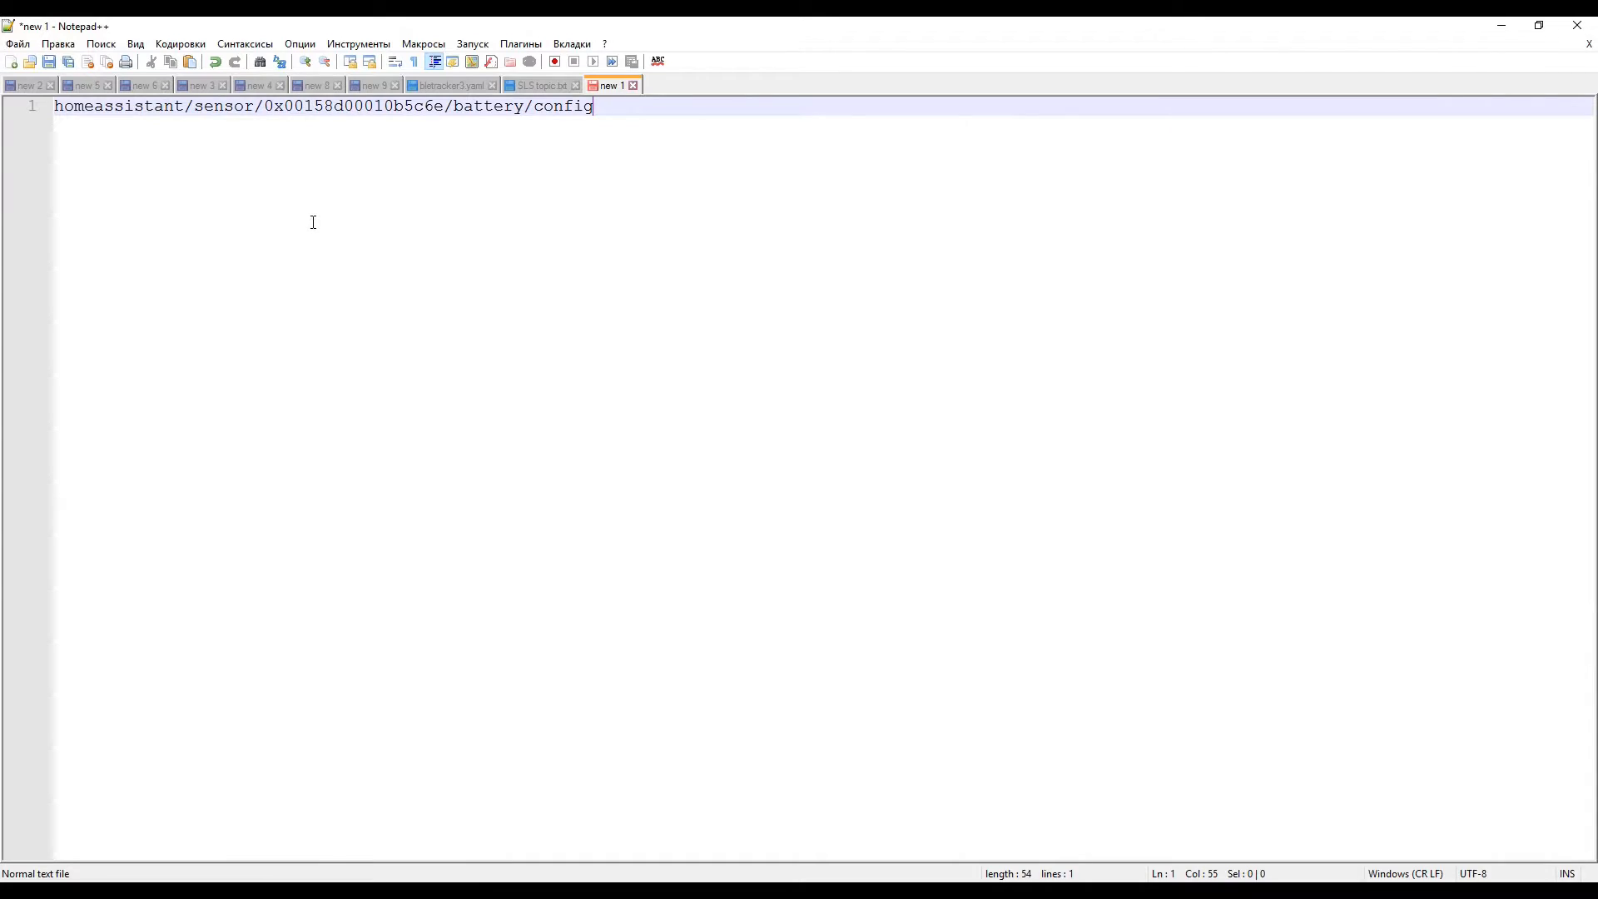
{"action": "key", "text": "Return"}
{"action": "key", "text": "Return"}
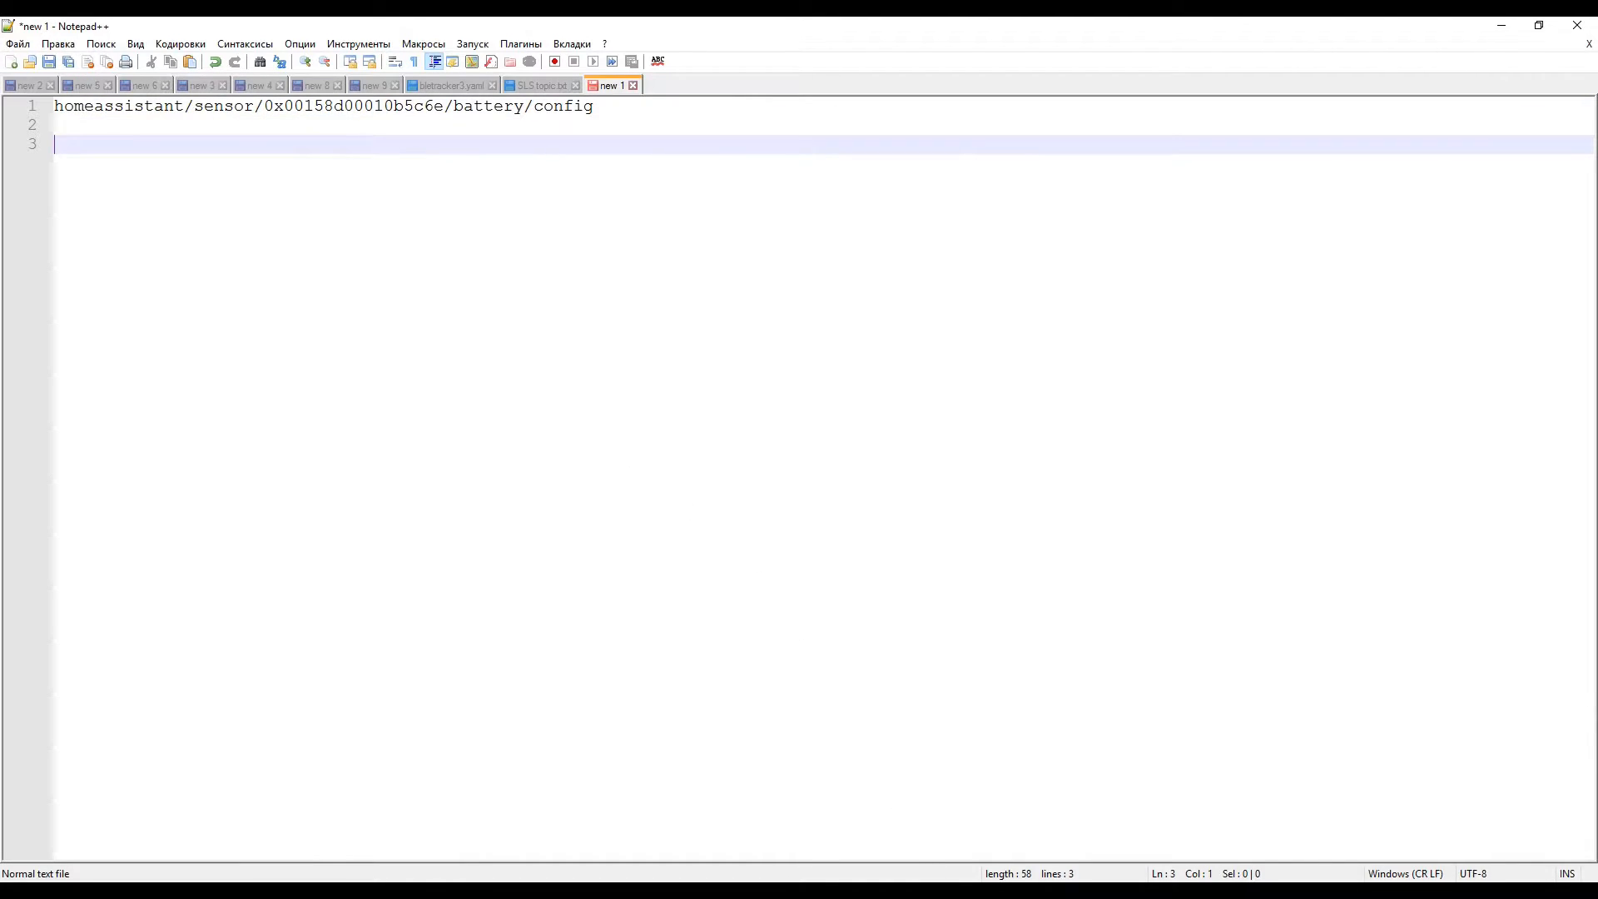
- Copy the battery config payload of sensor 0x00158d00010b5c6e from MQTT Explorer and paste it beneath the topic path in the Notepad++ document
{"action": "key", "text": "alt+Tab"}
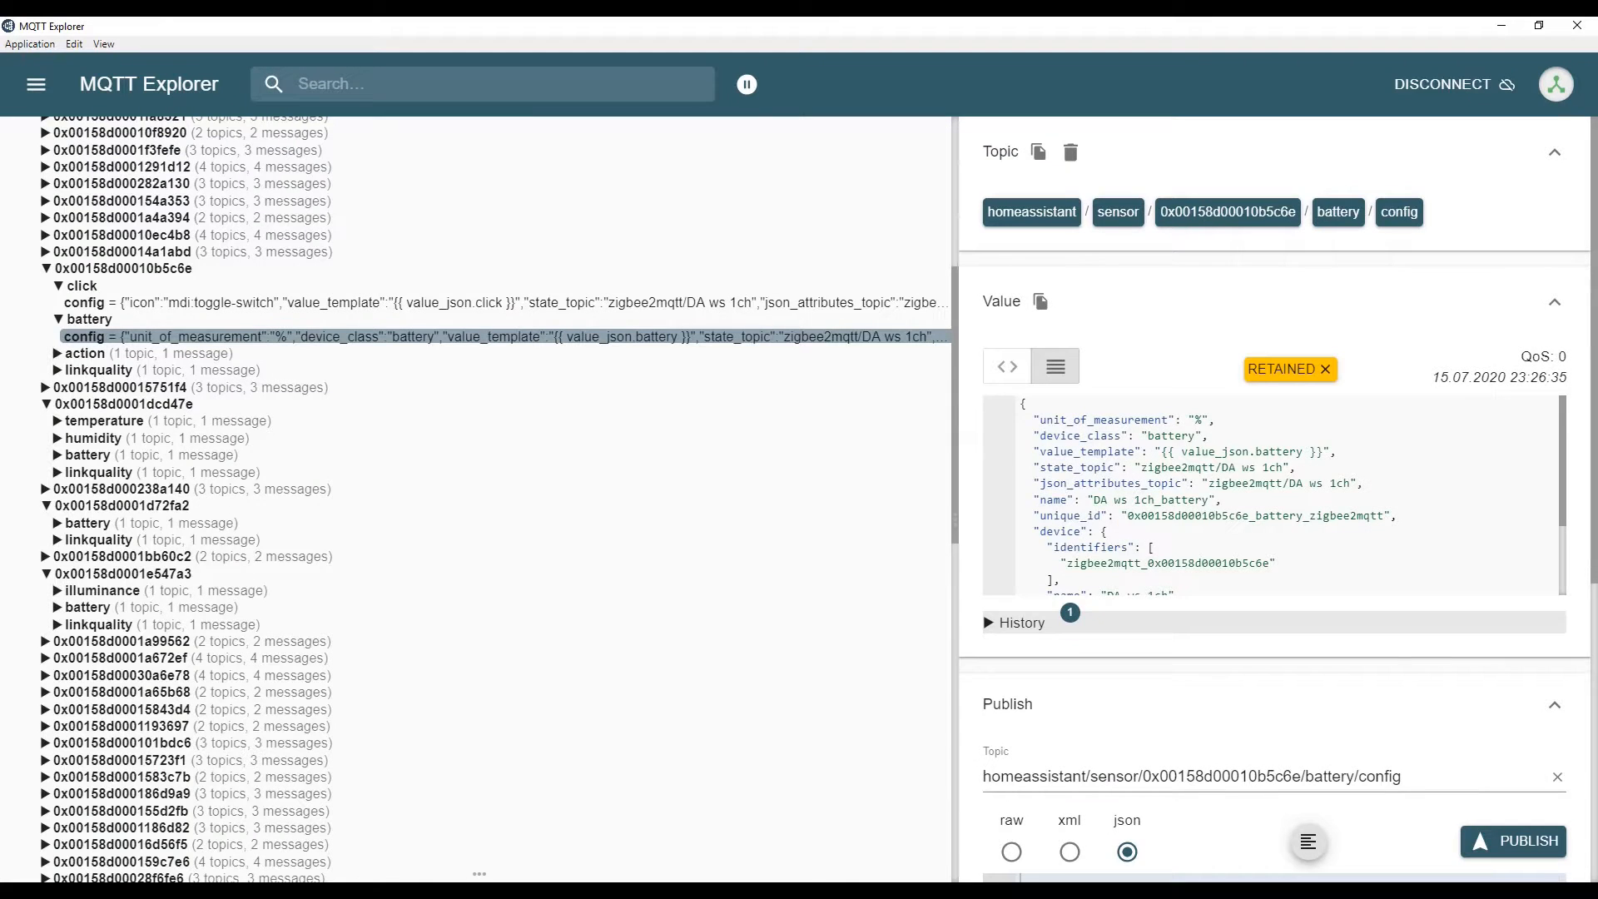
{"action": "left_click", "coordinate": [1041, 301]}
{"action": "key", "text": "alt+Tab"}
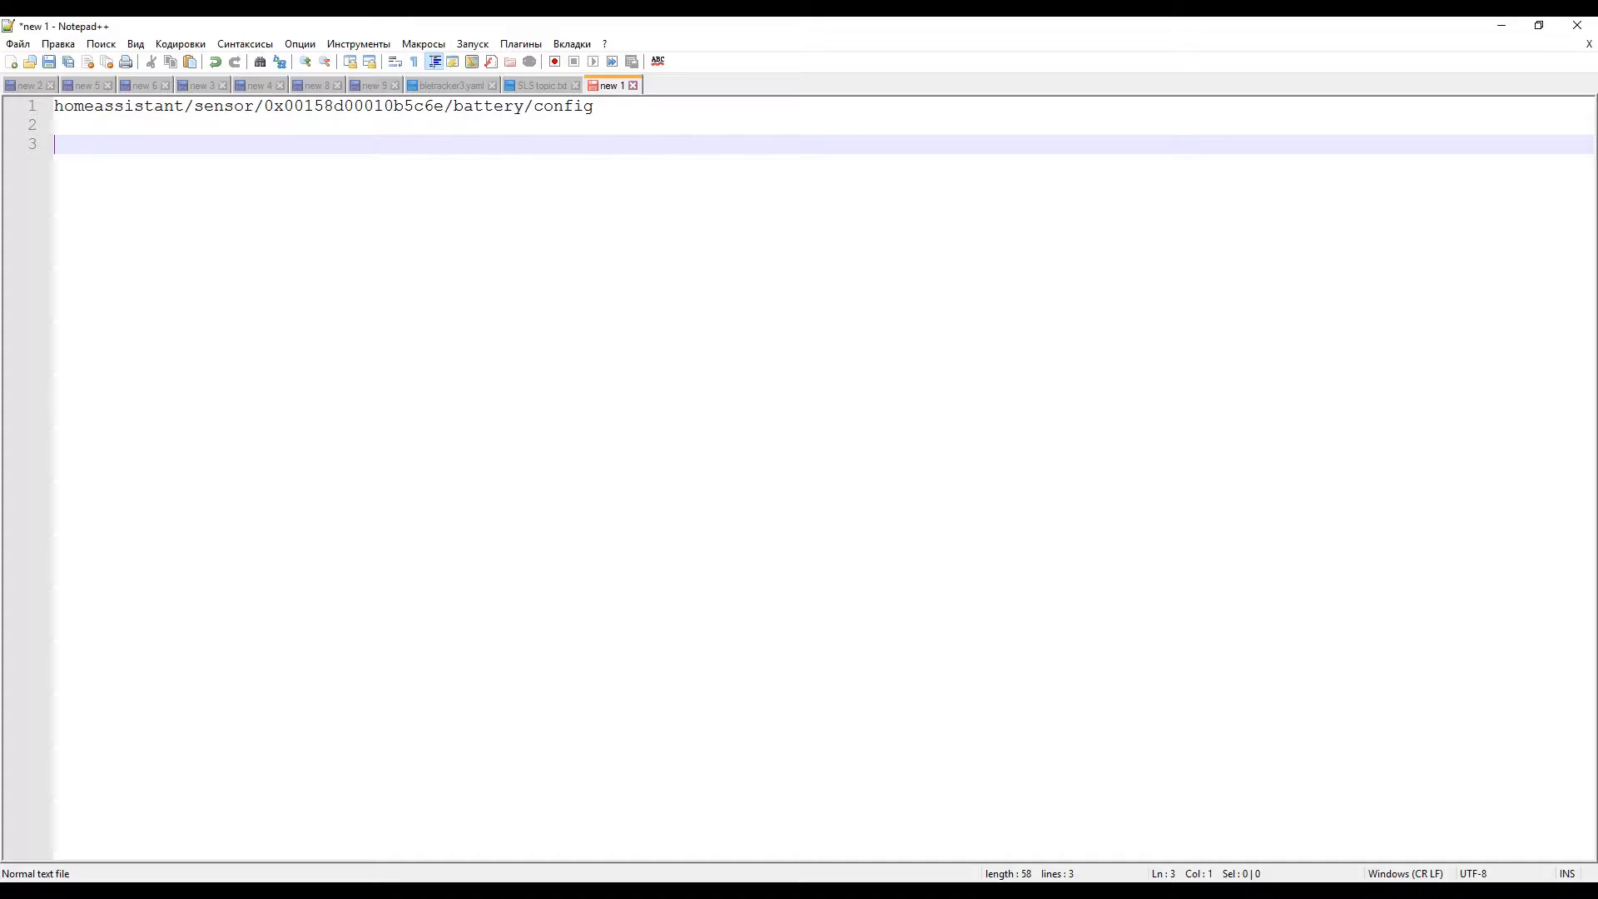
{"action": "key", "text": "ctrl+v"}
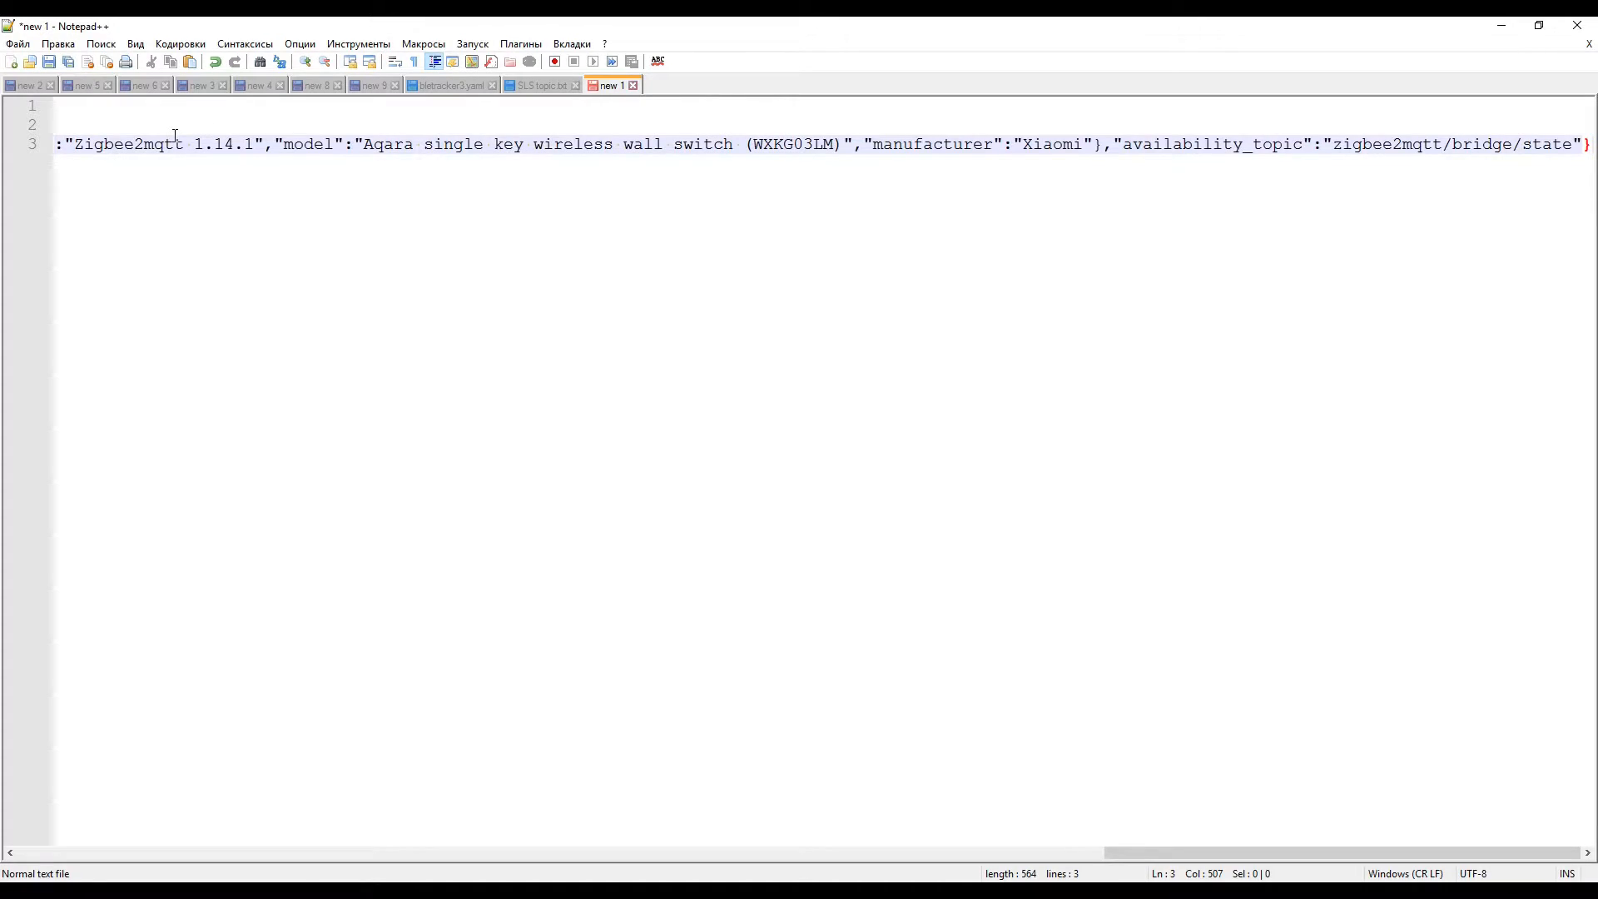
{"action": "left_click_drag", "start_coordinate": [1207, 850], "coordinate": [28, 821]}
- Split the pasted JSON so unit_of_measurement, device_class, value_template, state_topic, json_attributes_topic and the battery name each have their own line
{"action": "left_click", "coordinate": [327, 144]}
{"action": "key", "text": "Return"}
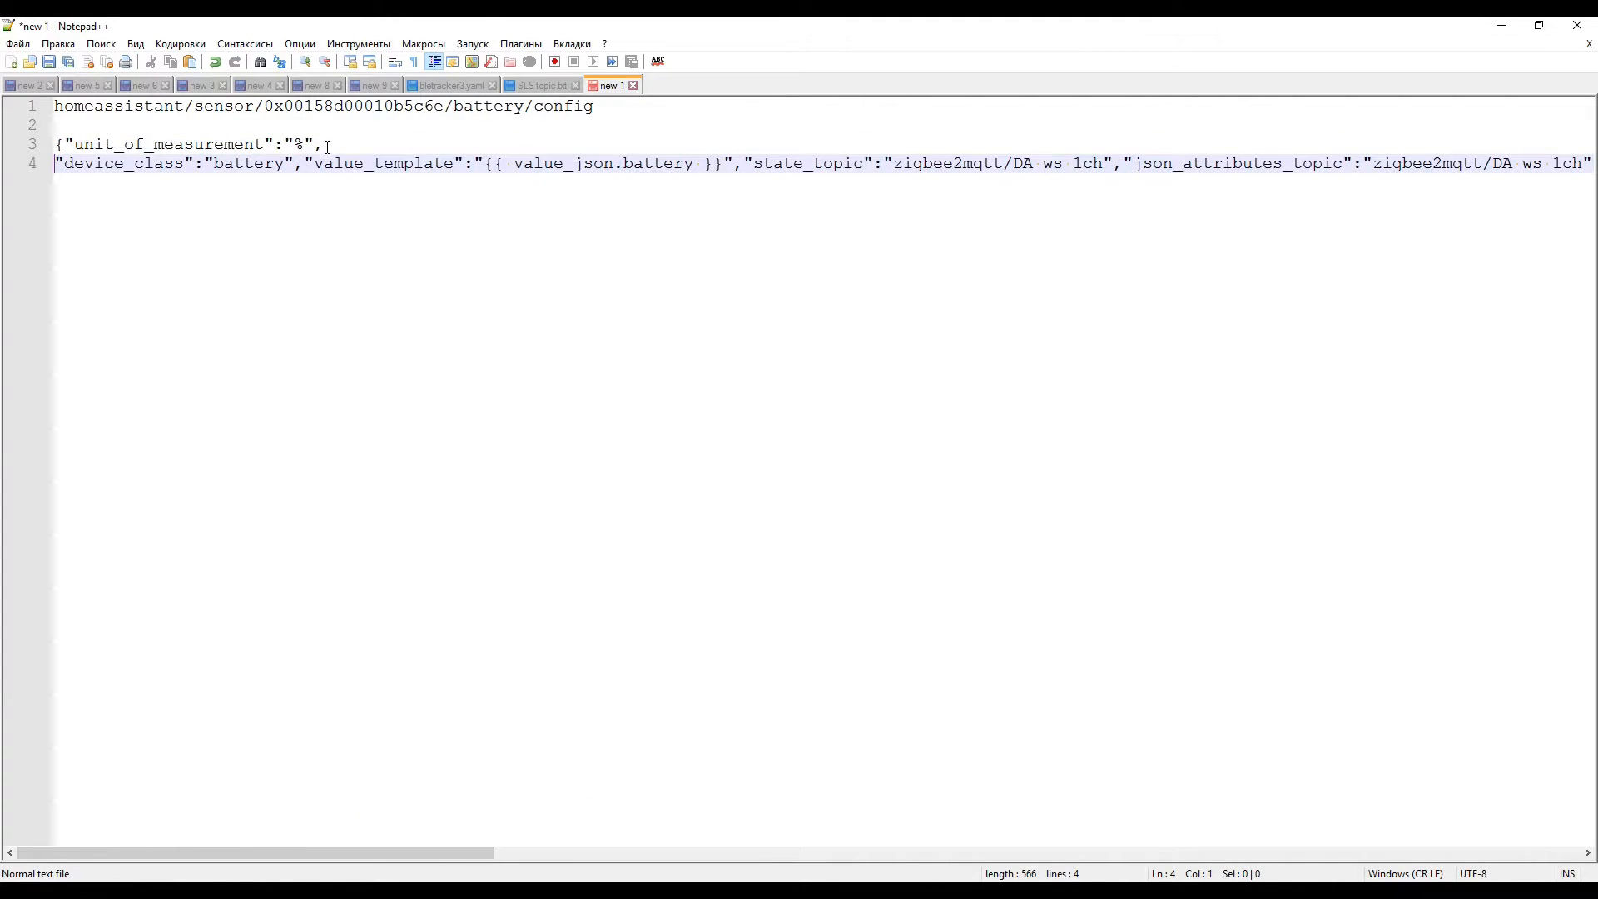
{"action": "left_click", "coordinate": [304, 163]}
{"action": "key", "text": "Return"}
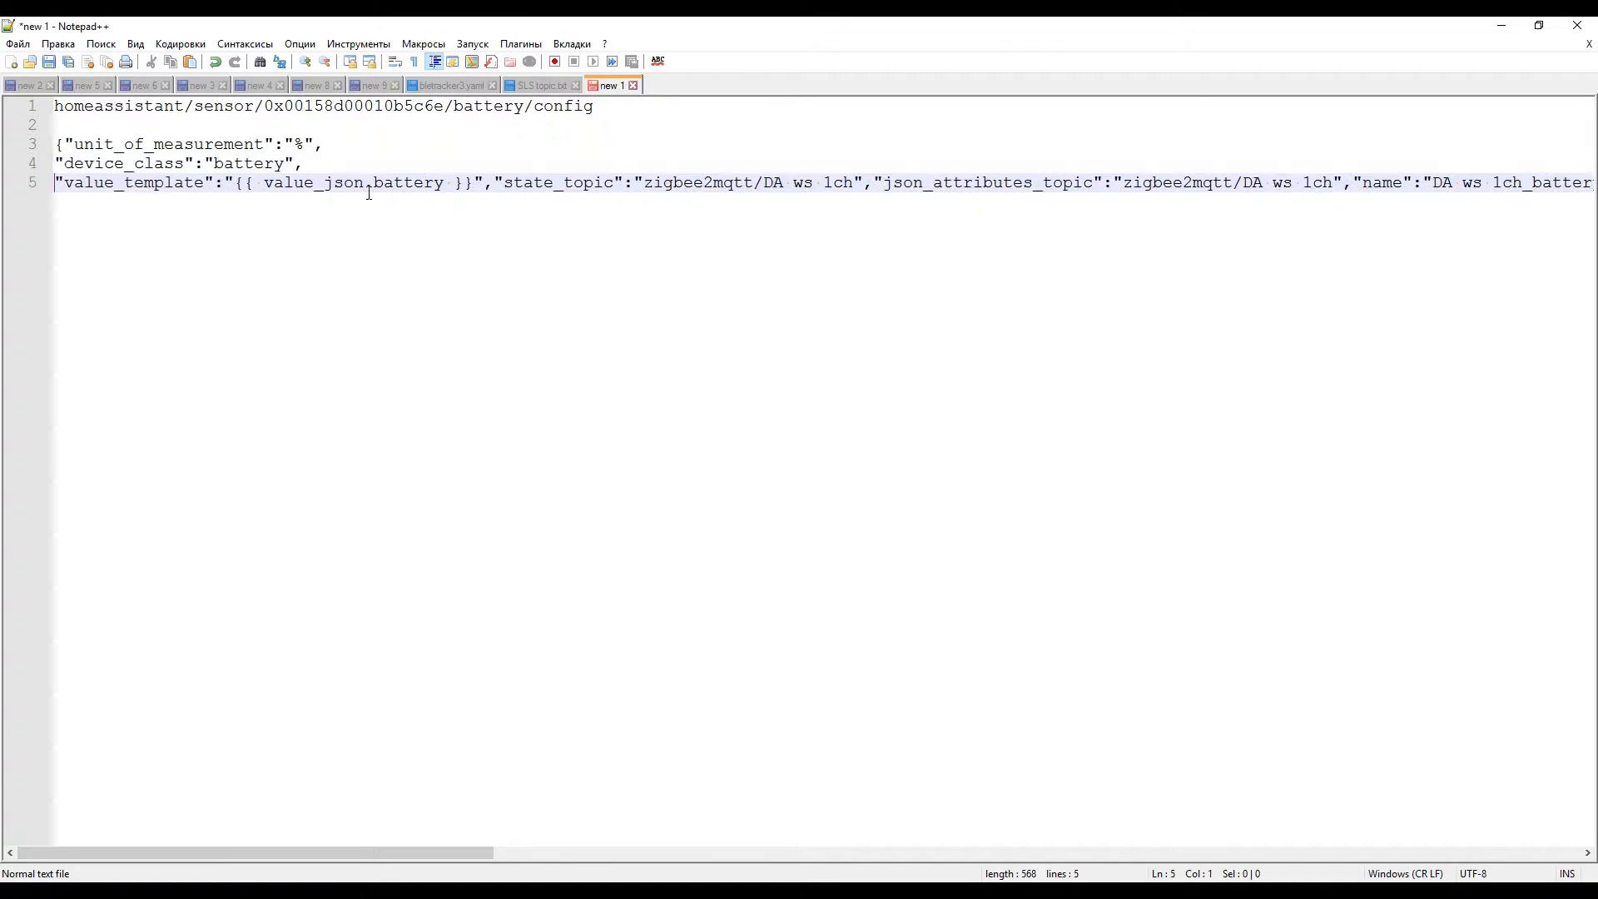
{"action": "left_click", "coordinate": [490, 183]}
{"action": "key", "text": "Return"}
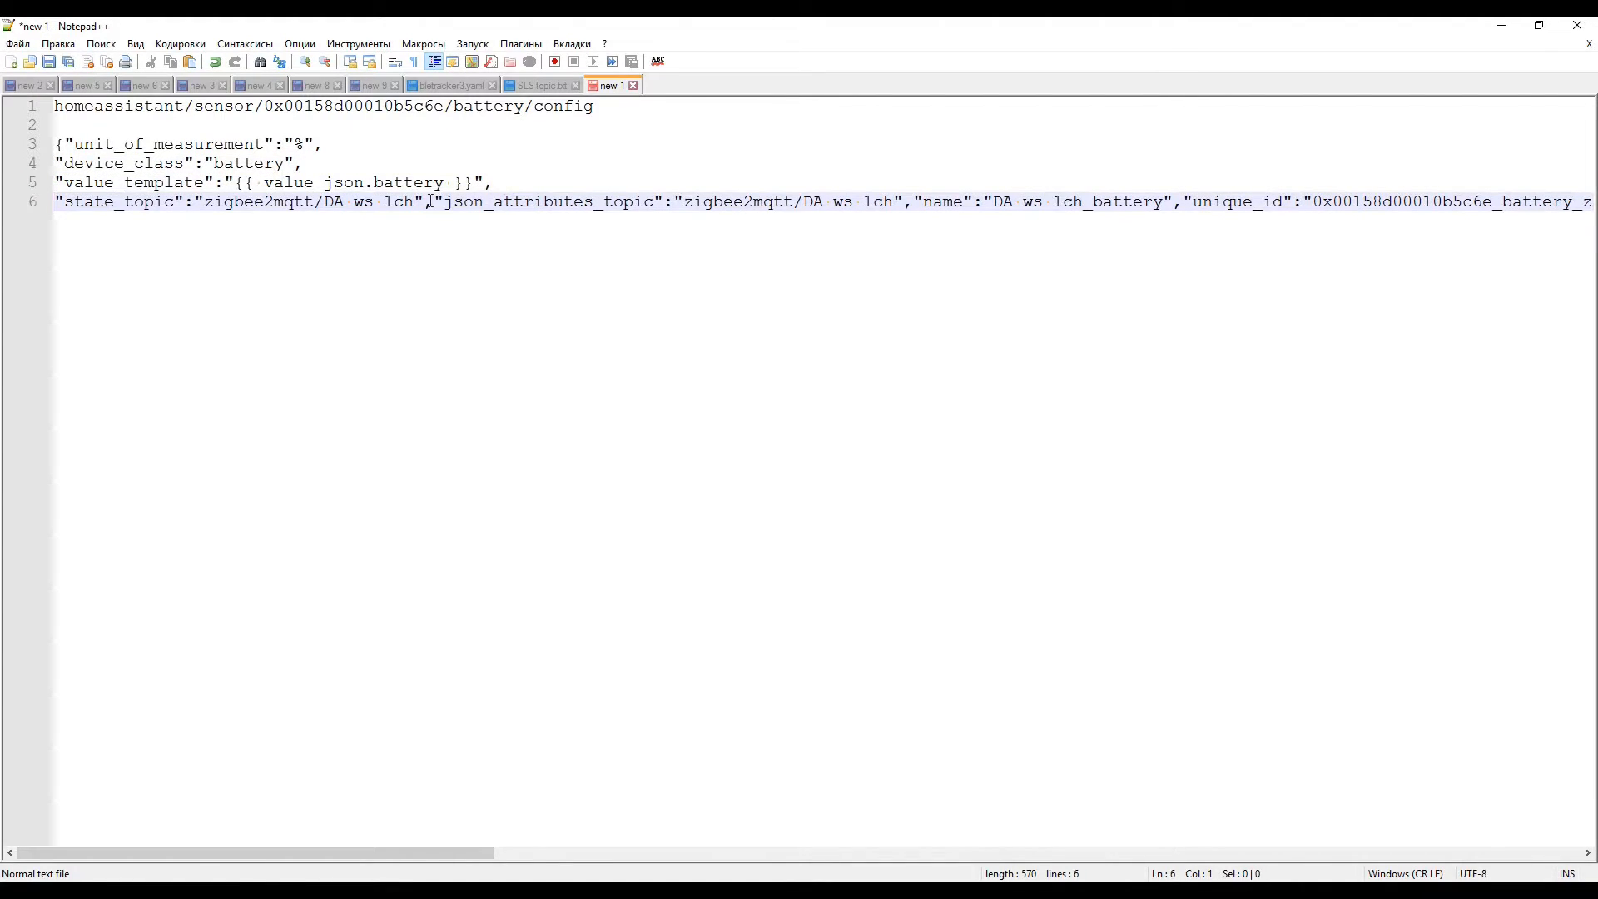
{"action": "left_click", "coordinate": [432, 202]}
{"action": "key", "text": "Return"}
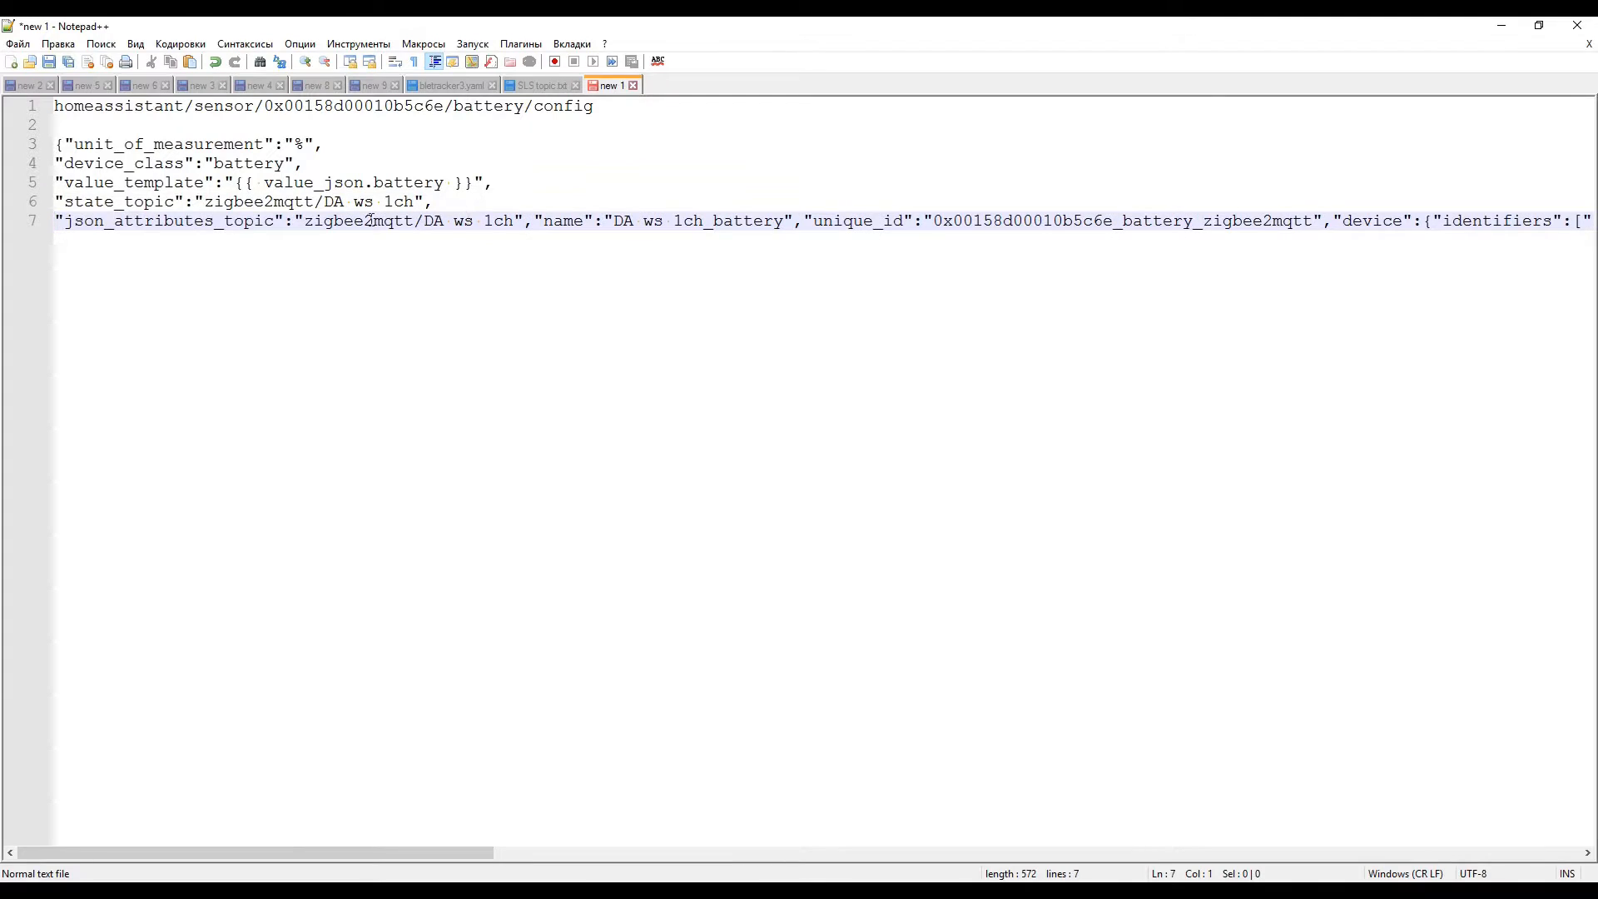
{"action": "key", "text": "Return"}
{"action": "key", "text": "Return"}
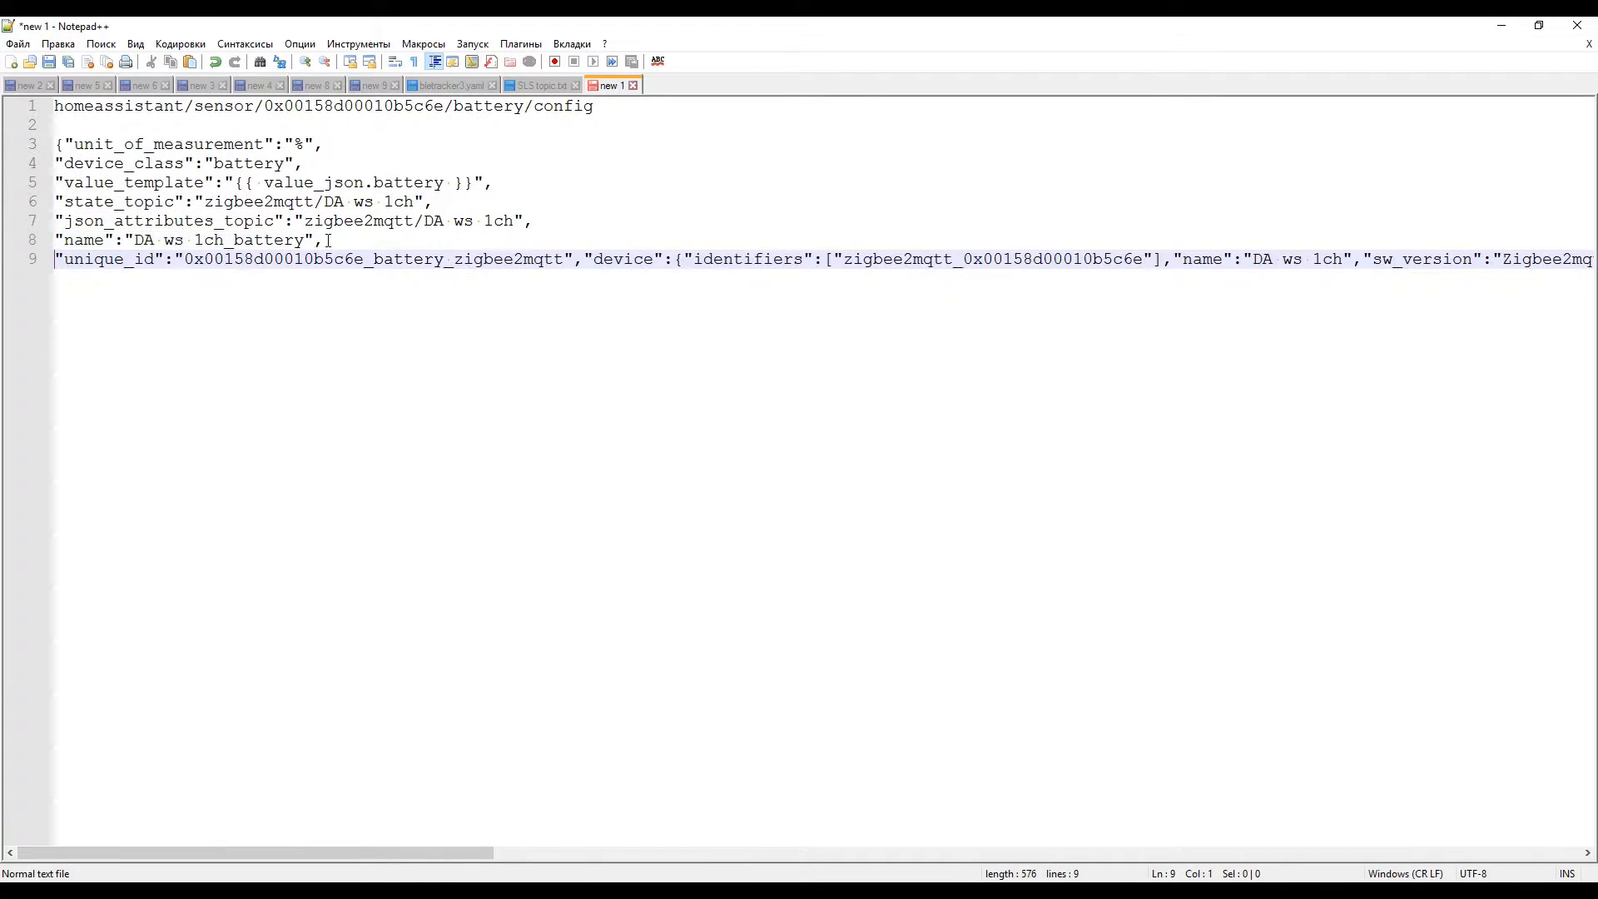
- Split the remaining JSON into separate lines for unique_id, device identifiers, name, sw_version, model, manufacturer and availability_topic
{"action": "left_click", "coordinate": [581, 259]}
{"action": "key", "text": "Return"}
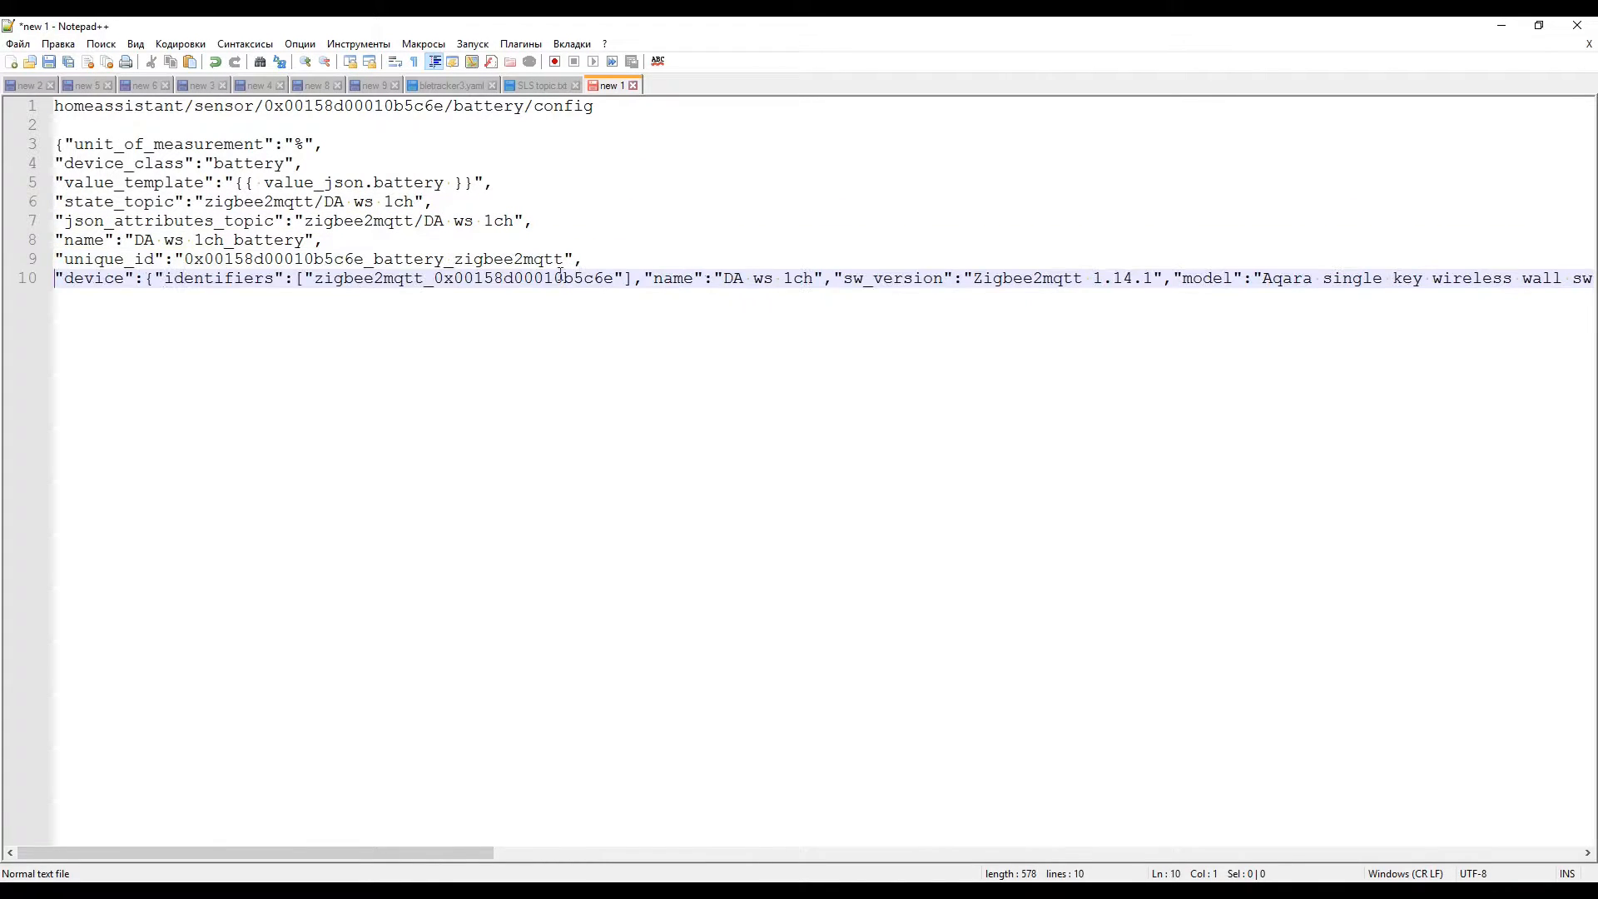
{"action": "left_click", "coordinate": [646, 278]}
{"action": "key", "text": "Return"}
{"action": "key", "text": "Return"}
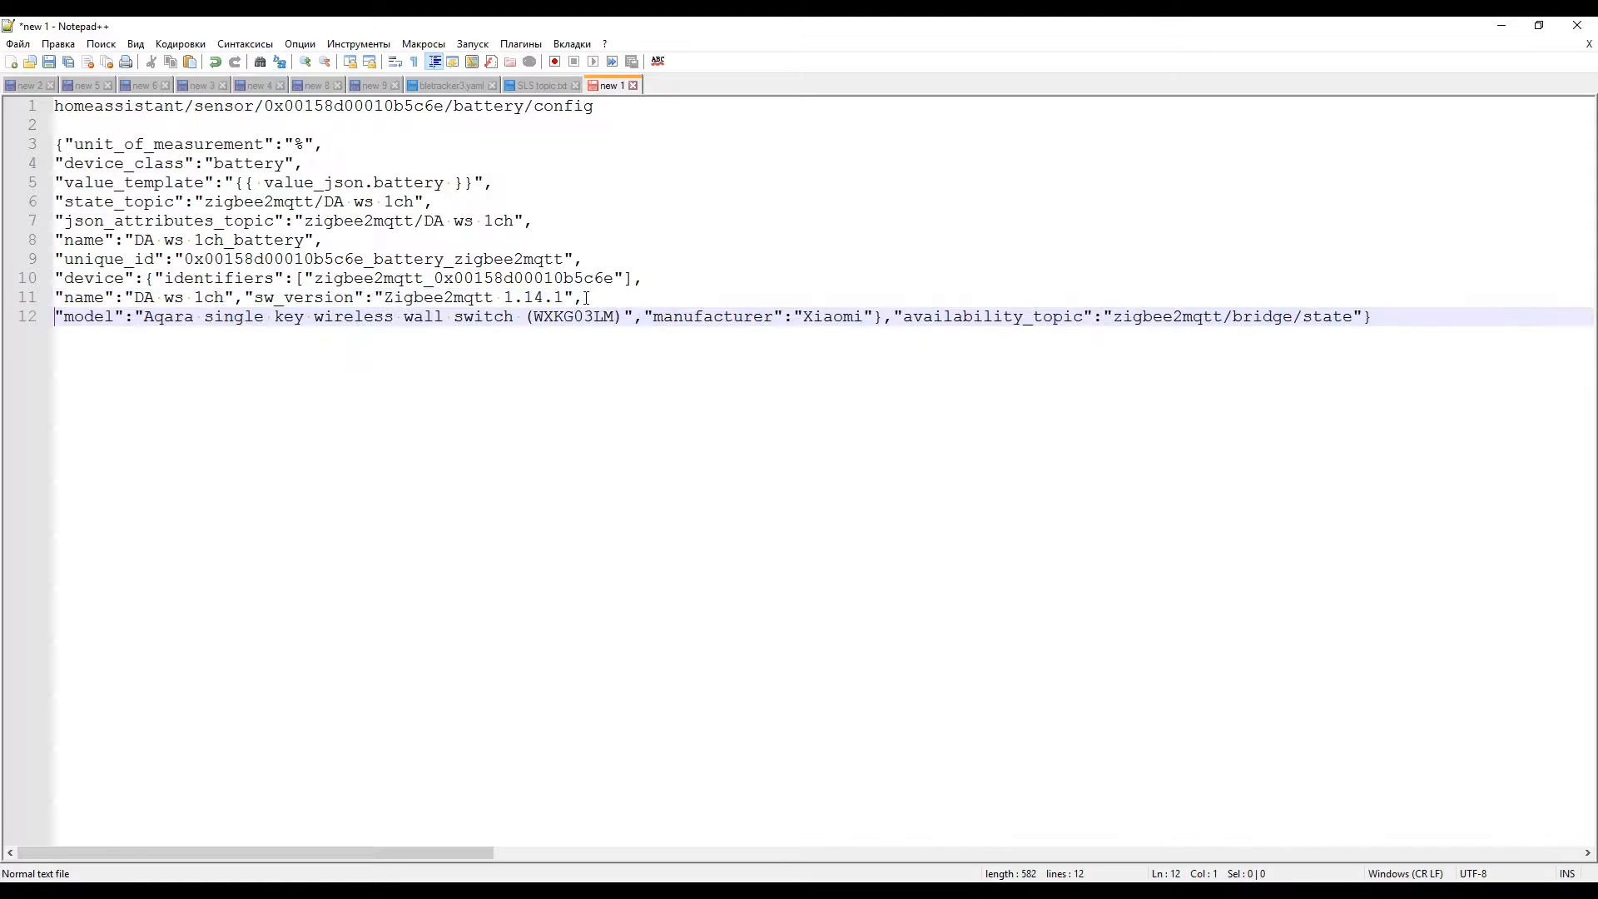
{"action": "left_click", "coordinate": [246, 297]}
{"action": "key", "text": "Return"}
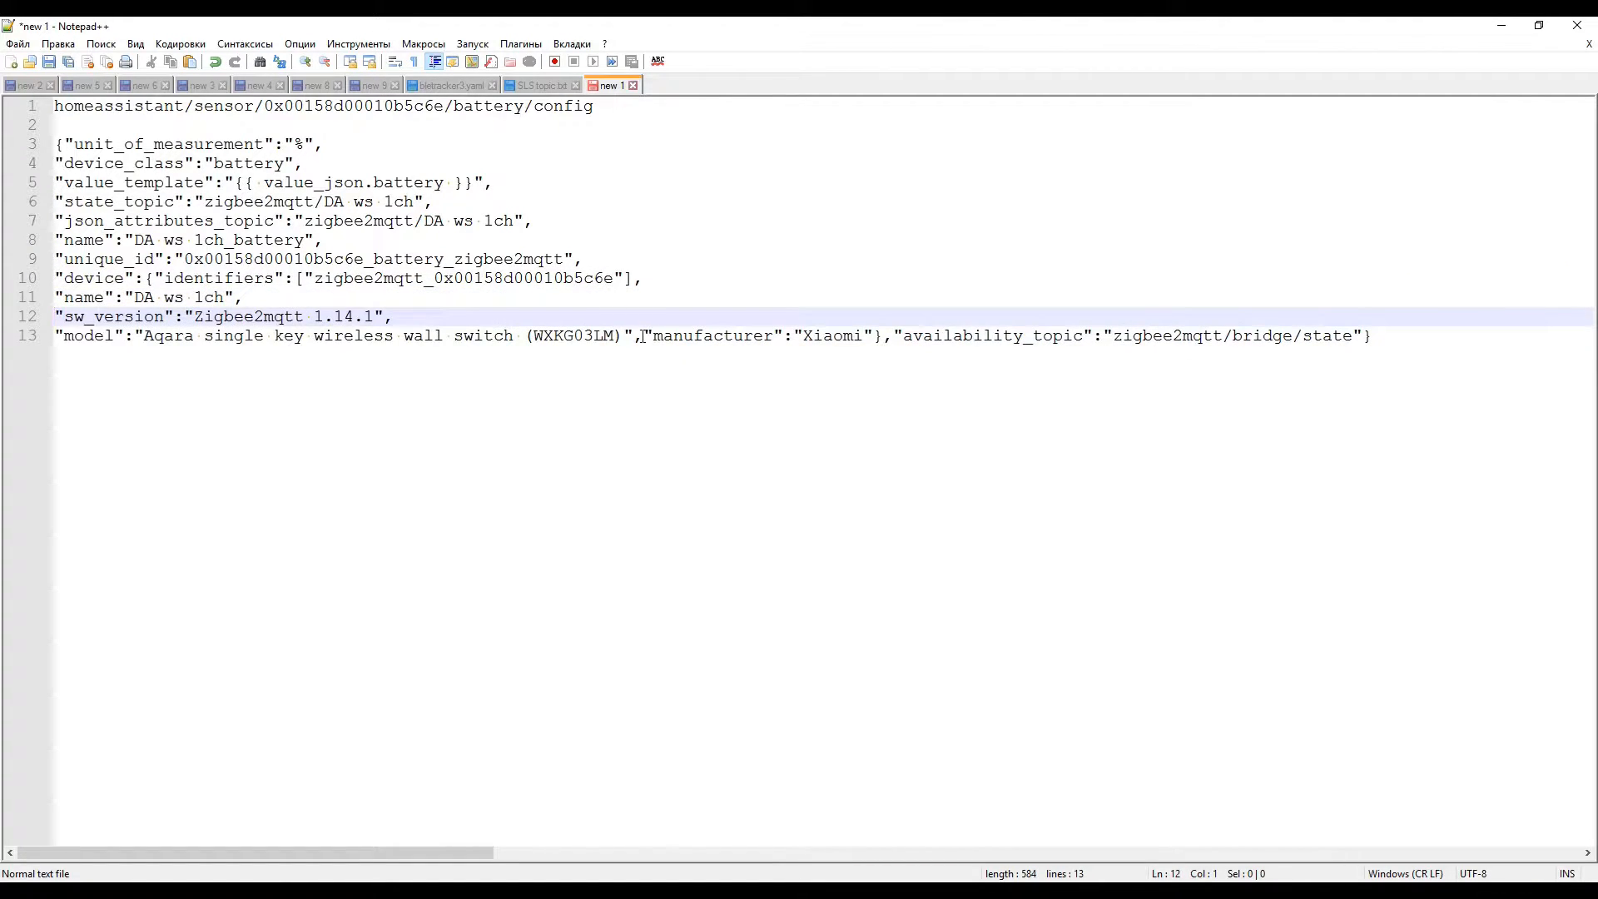
{"action": "left_click", "coordinate": [643, 336]}
{"action": "key", "text": "Return"}
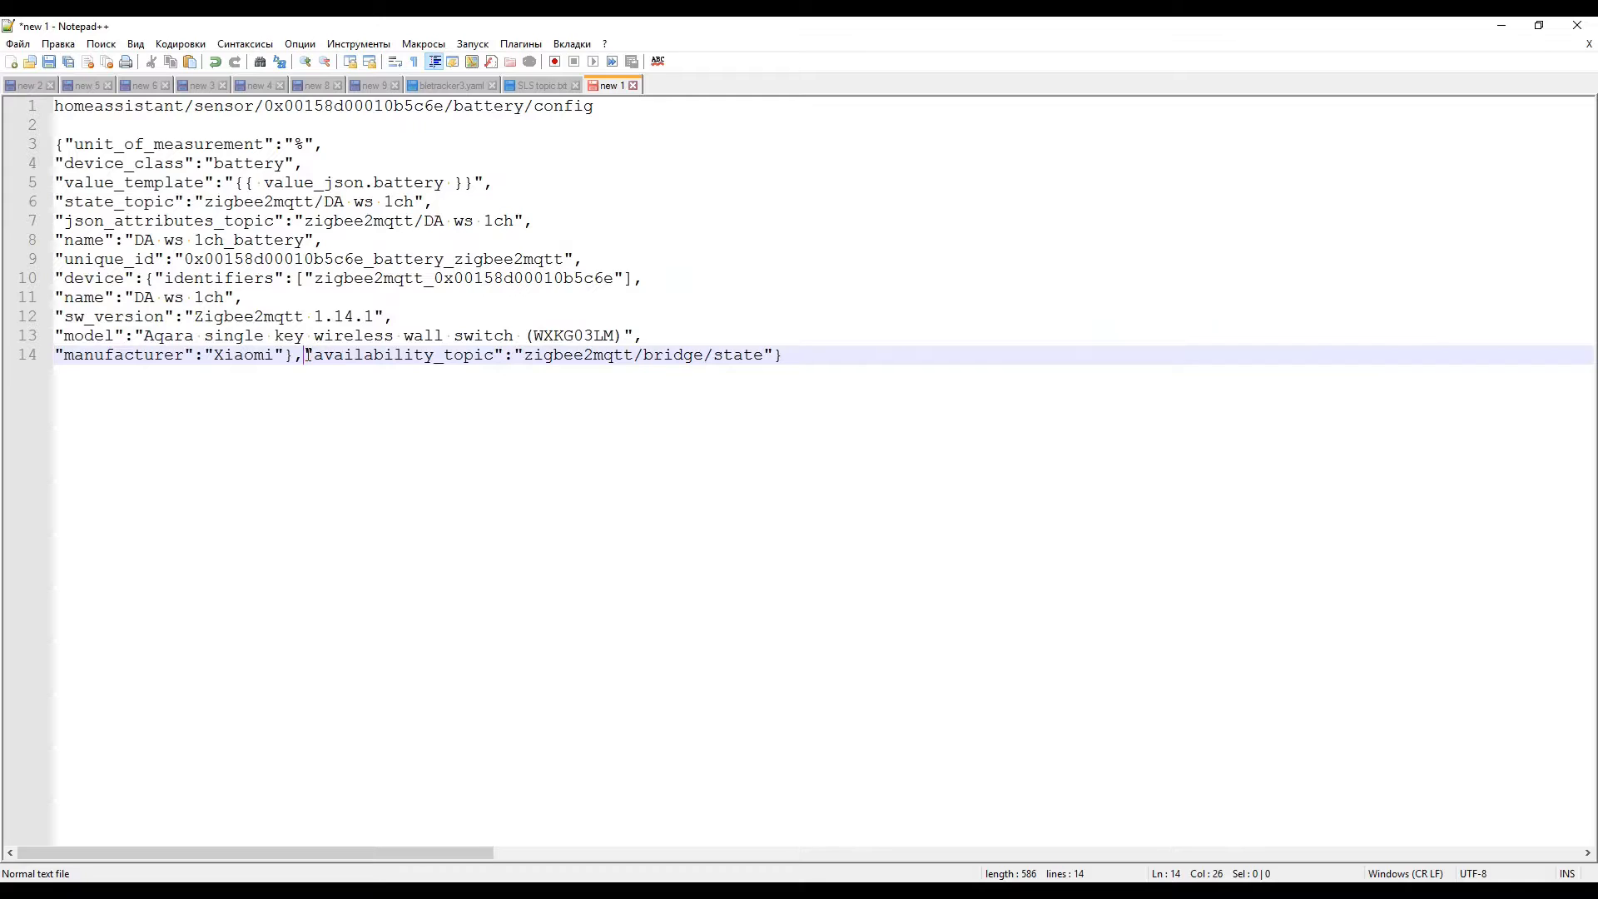
{"action": "key", "text": "Return"}
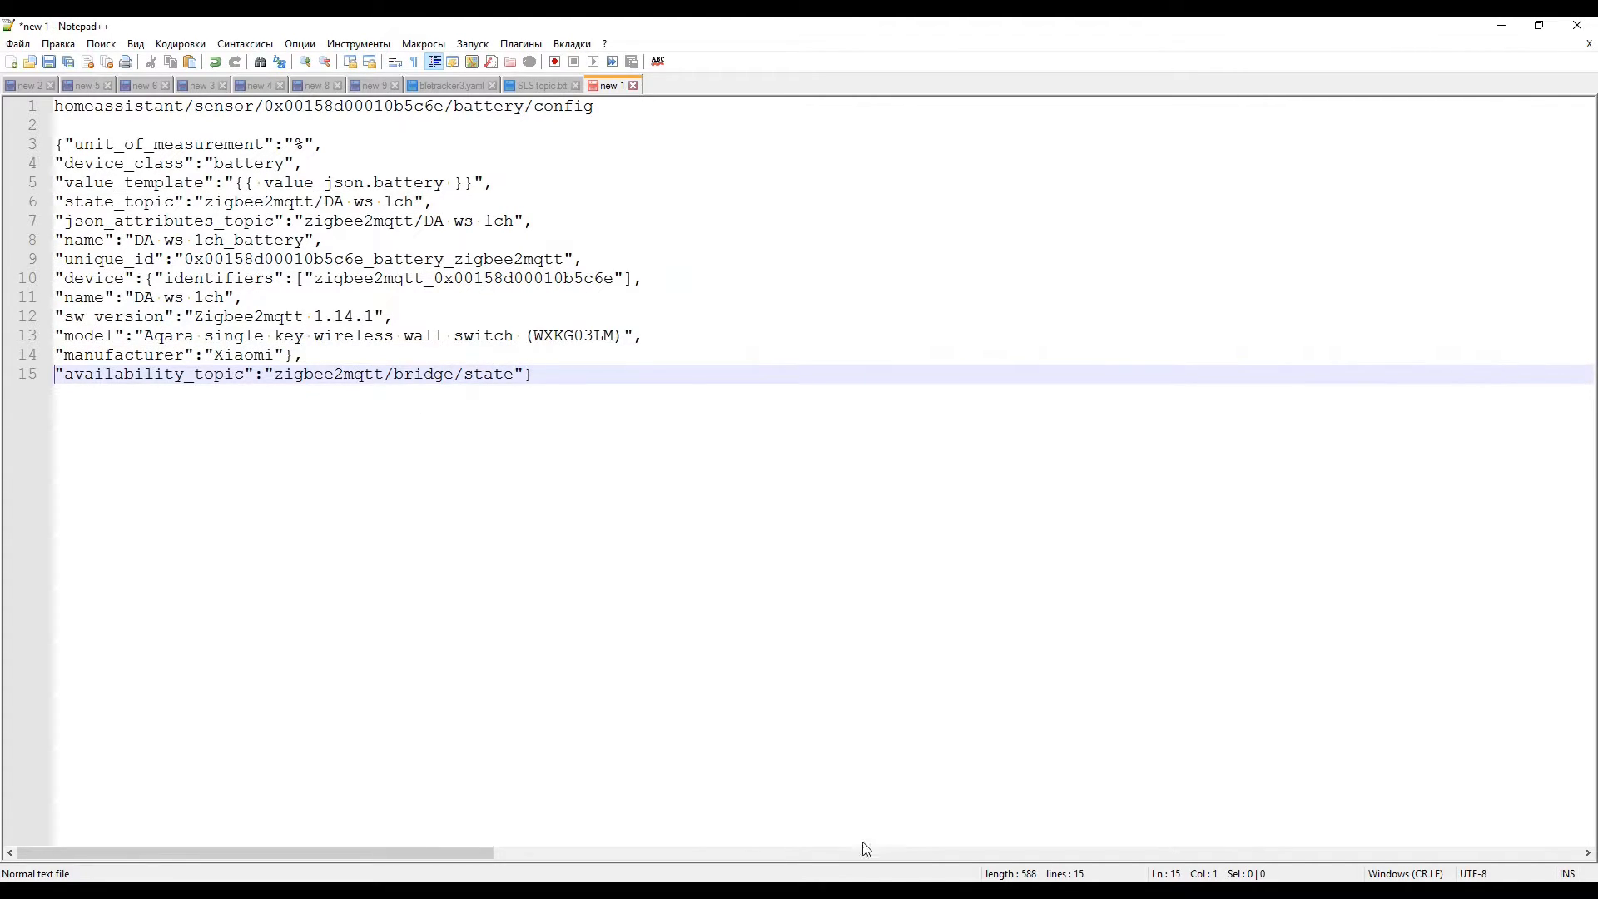
- Open the new 7 document and examine the device ID and the click, battery and linkquality sections of the MiJia WXKG01LM button
{"action": "key", "text": "ctrl+Tab"}
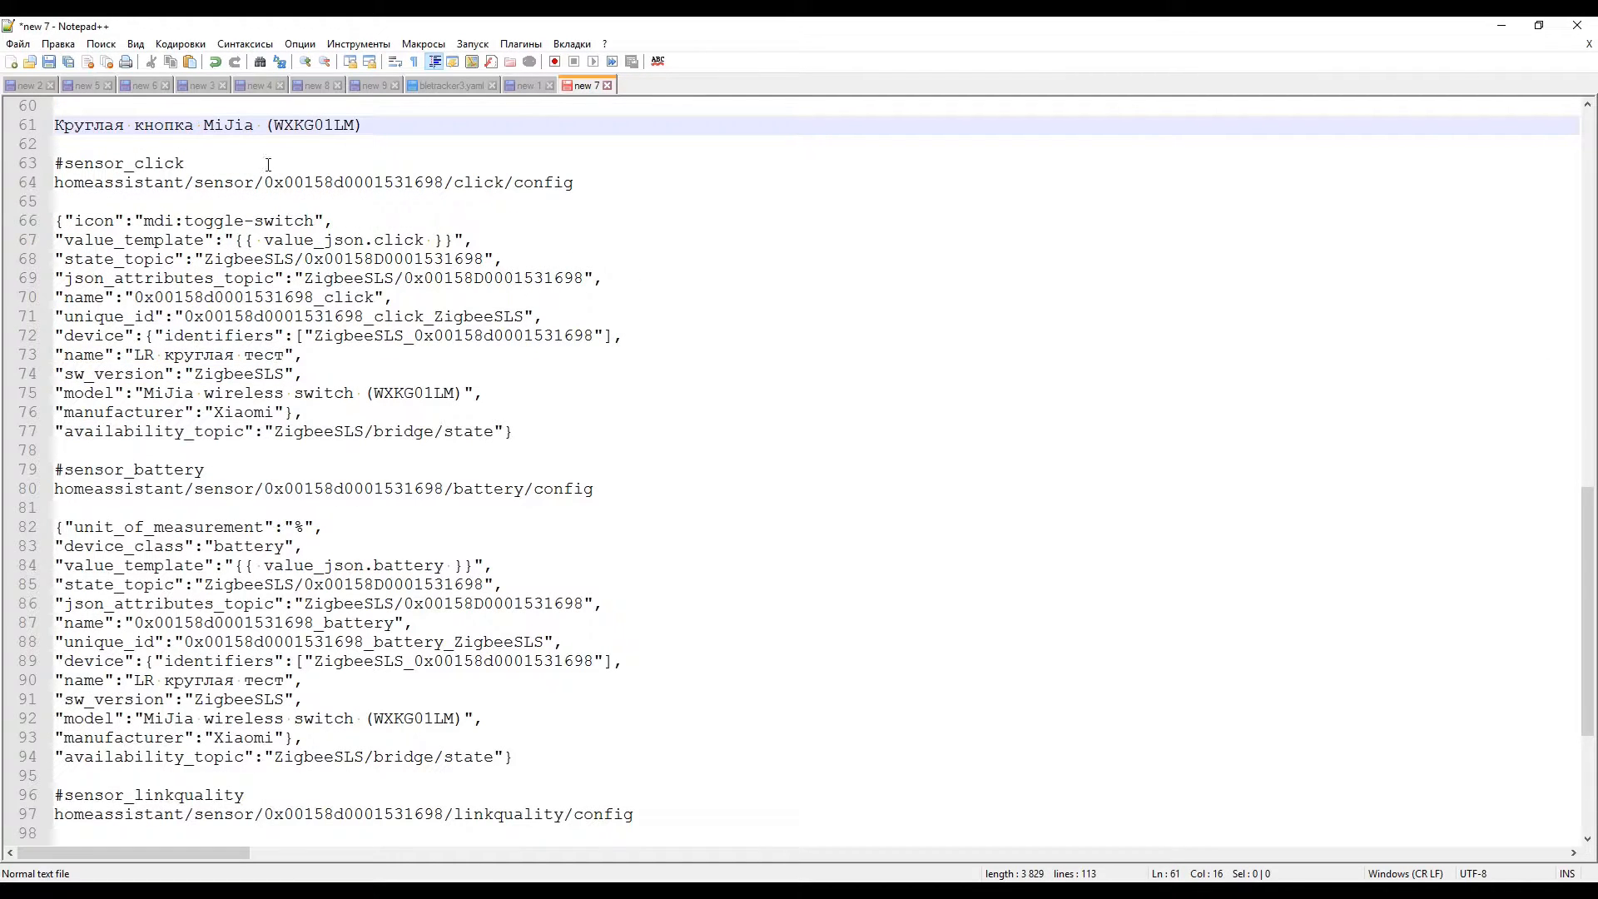
{"action": "left_click_drag", "start_coordinate": [265, 182], "coordinate": [440, 182]}
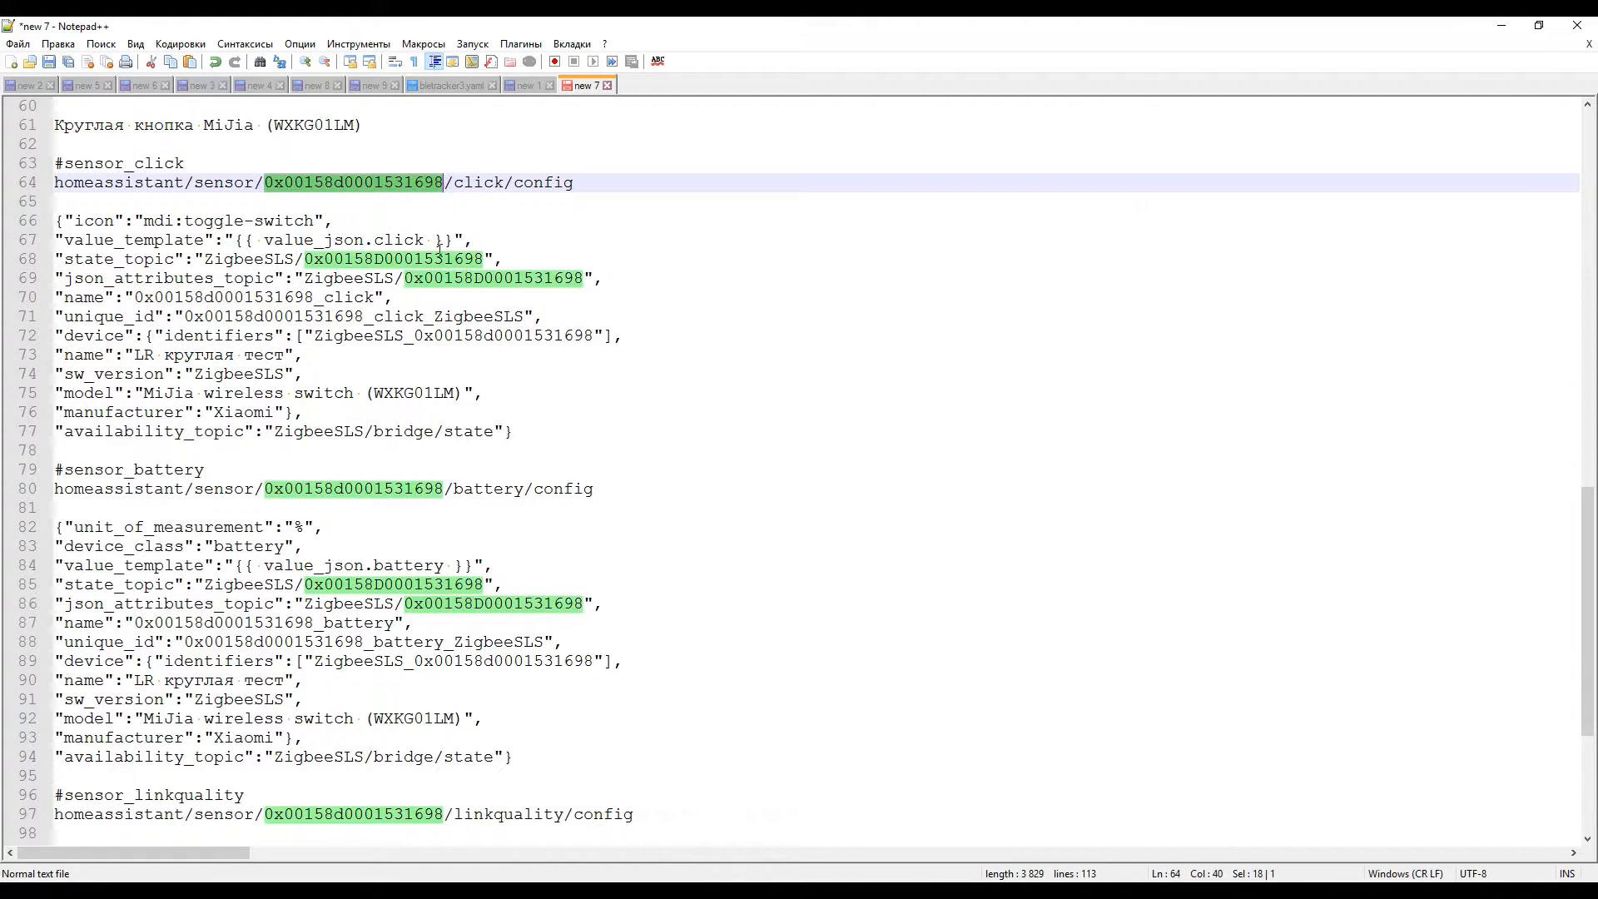
{"action": "left_click_drag", "start_coordinate": [136, 164], "coordinate": [189, 162]}
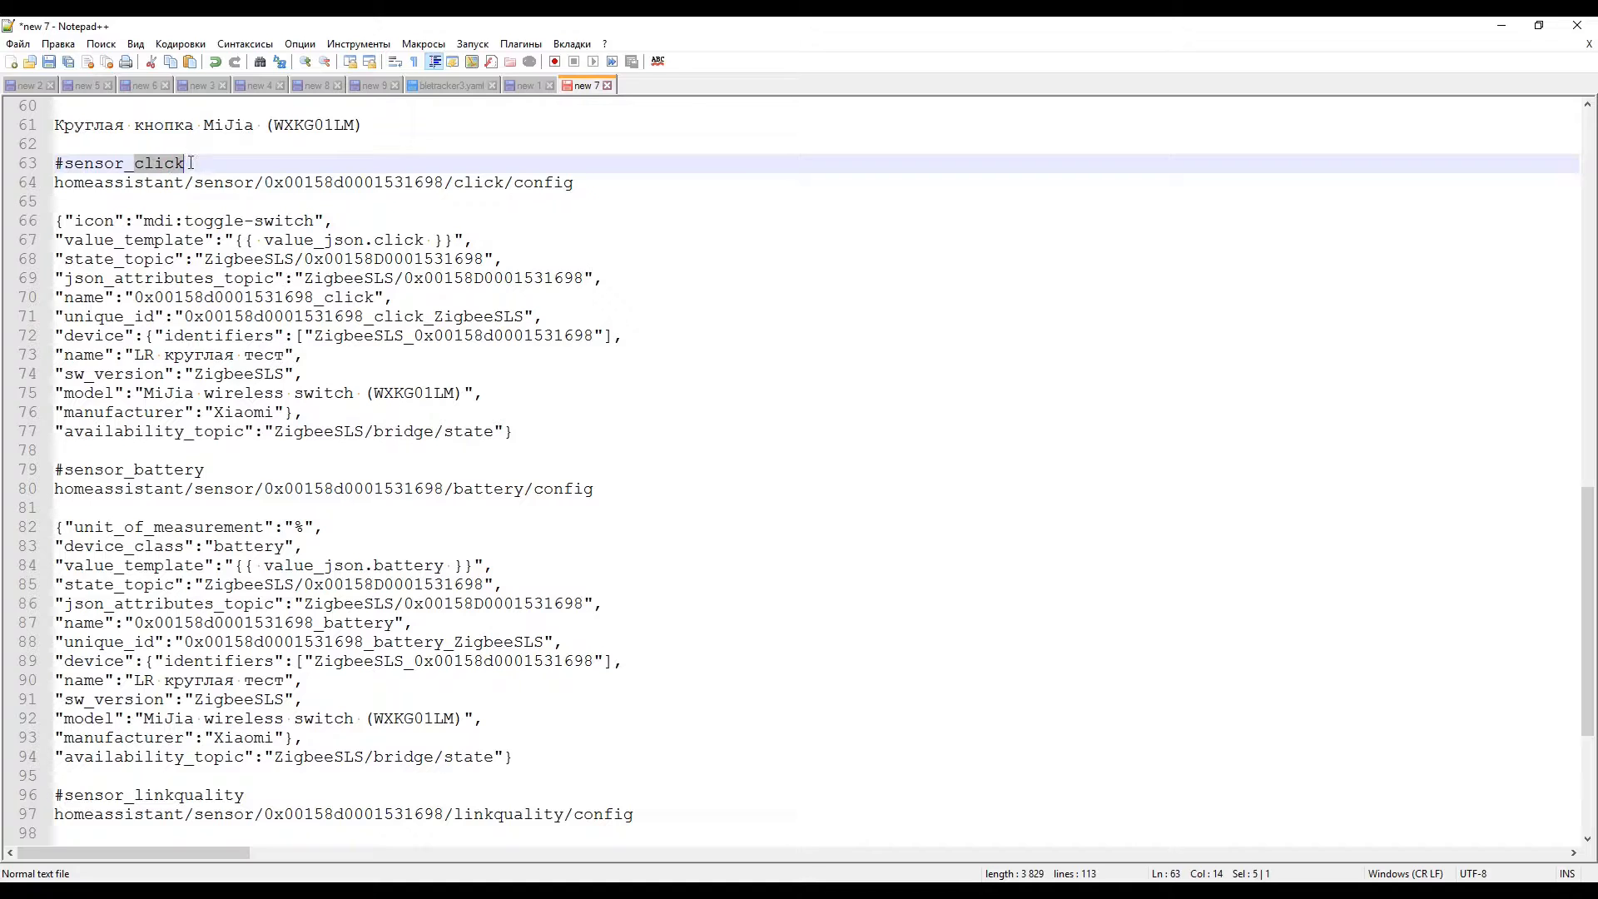
{"action": "left_click_drag", "start_coordinate": [135, 469], "coordinate": [205, 471]}
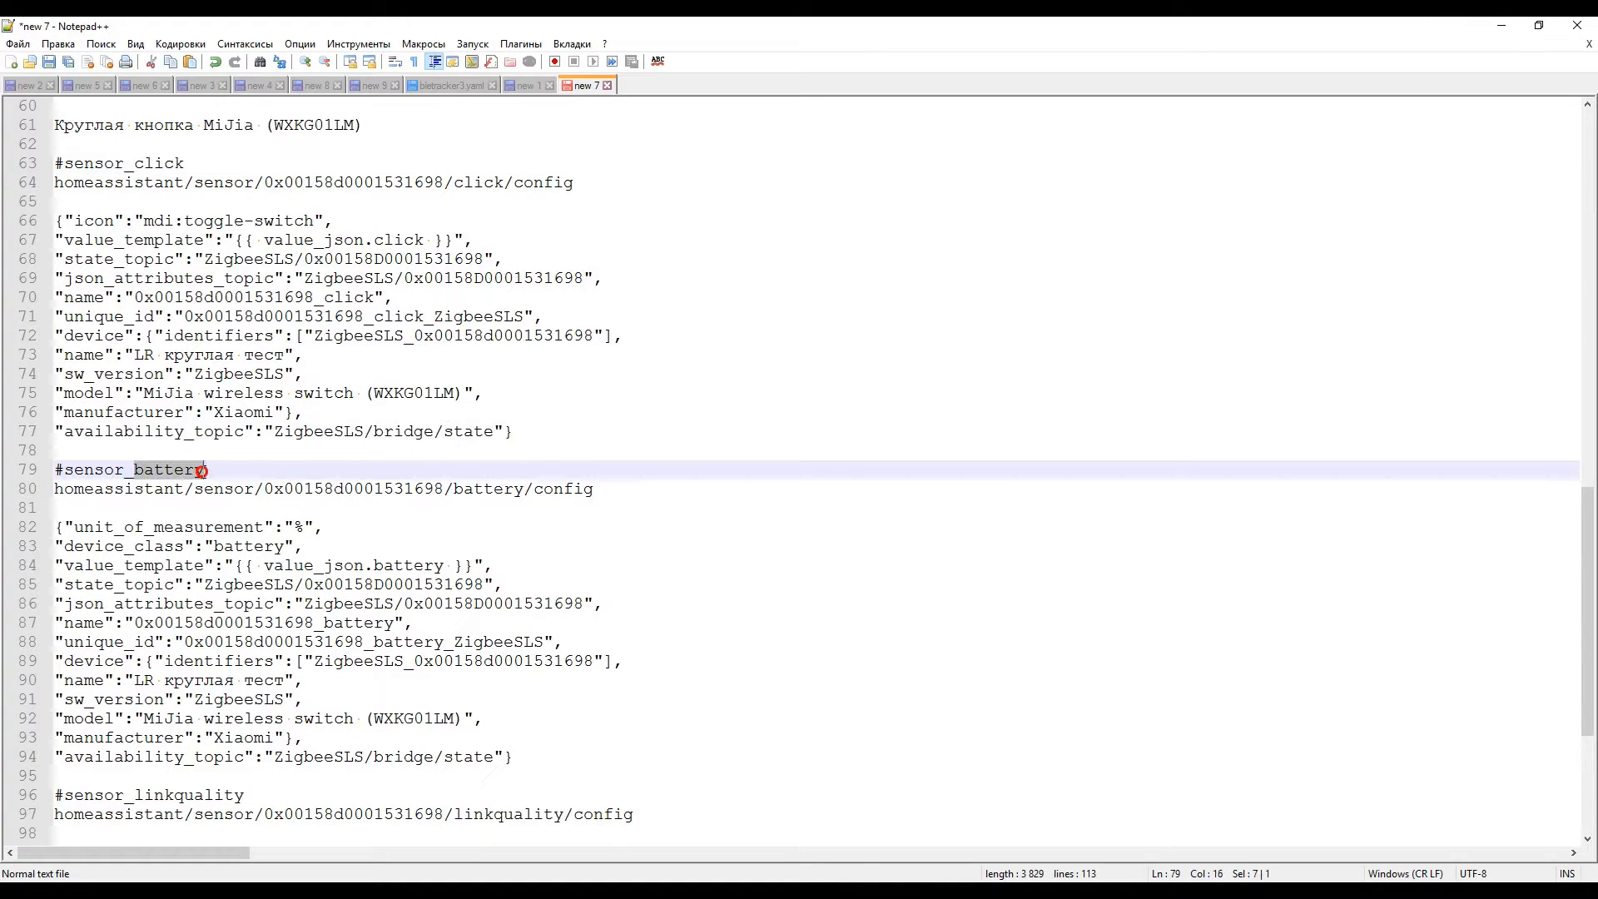
{"action": "left_click_drag", "start_coordinate": [136, 795], "coordinate": [266, 796]}
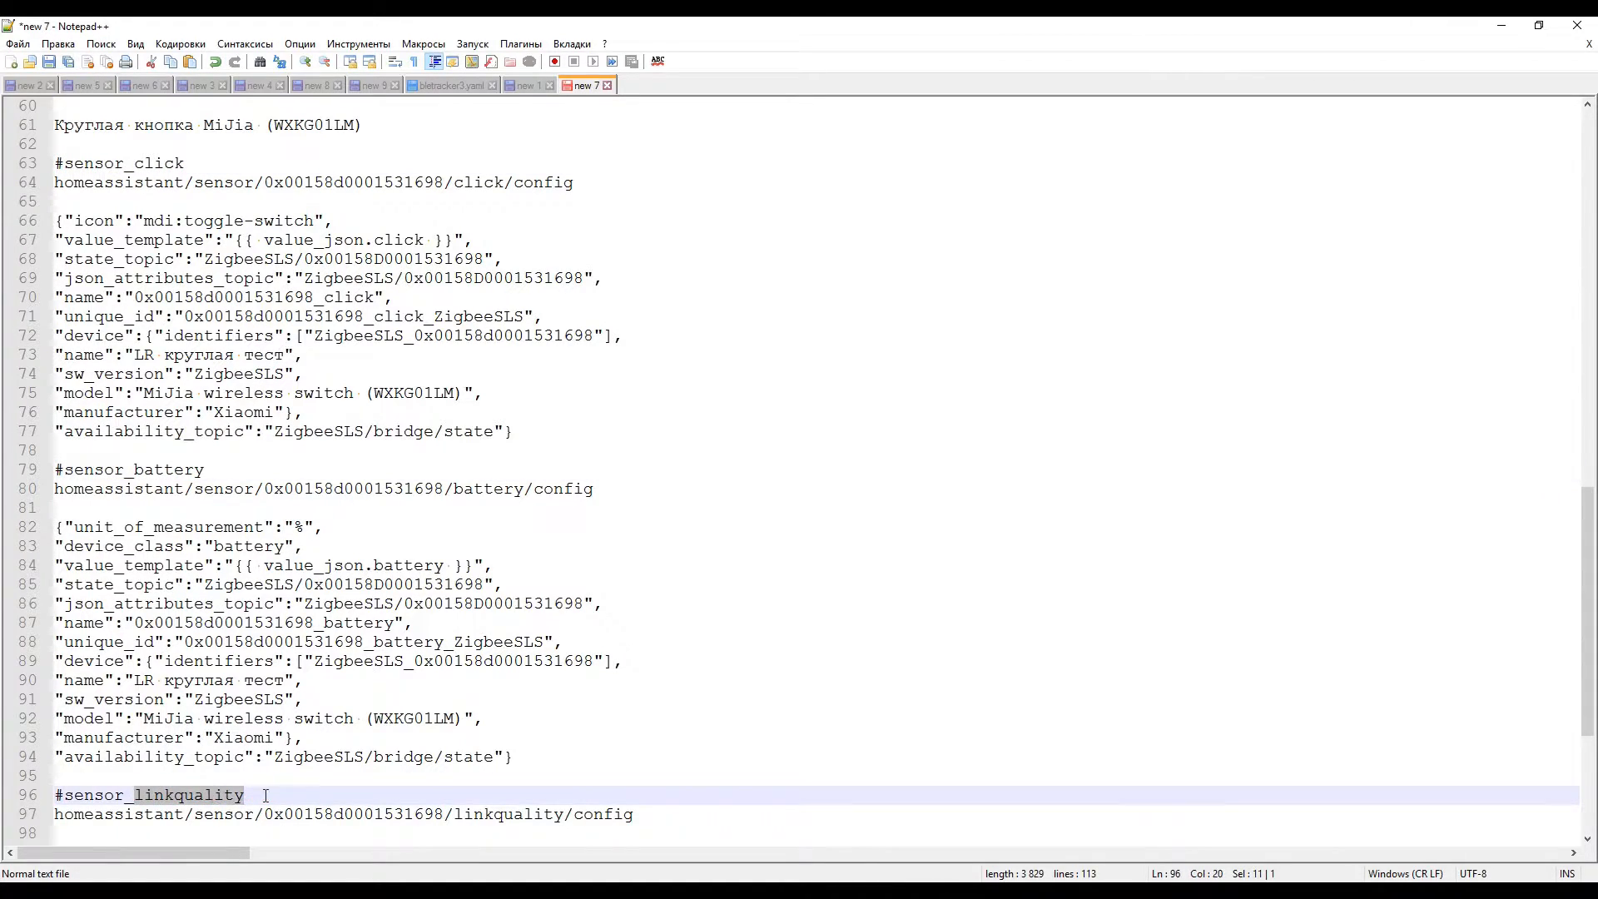
- Examine the topic path, icon and value_template lines of the button's sensor_click config
{"action": "left_click_drag", "start_coordinate": [580, 182], "coordinate": [63, 194]}
{"action": "left_click", "coordinate": [150, 219]}
{"action": "left_click_drag", "start_coordinate": [337, 220], "coordinate": [56, 225]}
{"action": "left_click_drag", "start_coordinate": [479, 241], "coordinate": [53, 241]}
{"action": "left_click", "coordinate": [373, 240]}
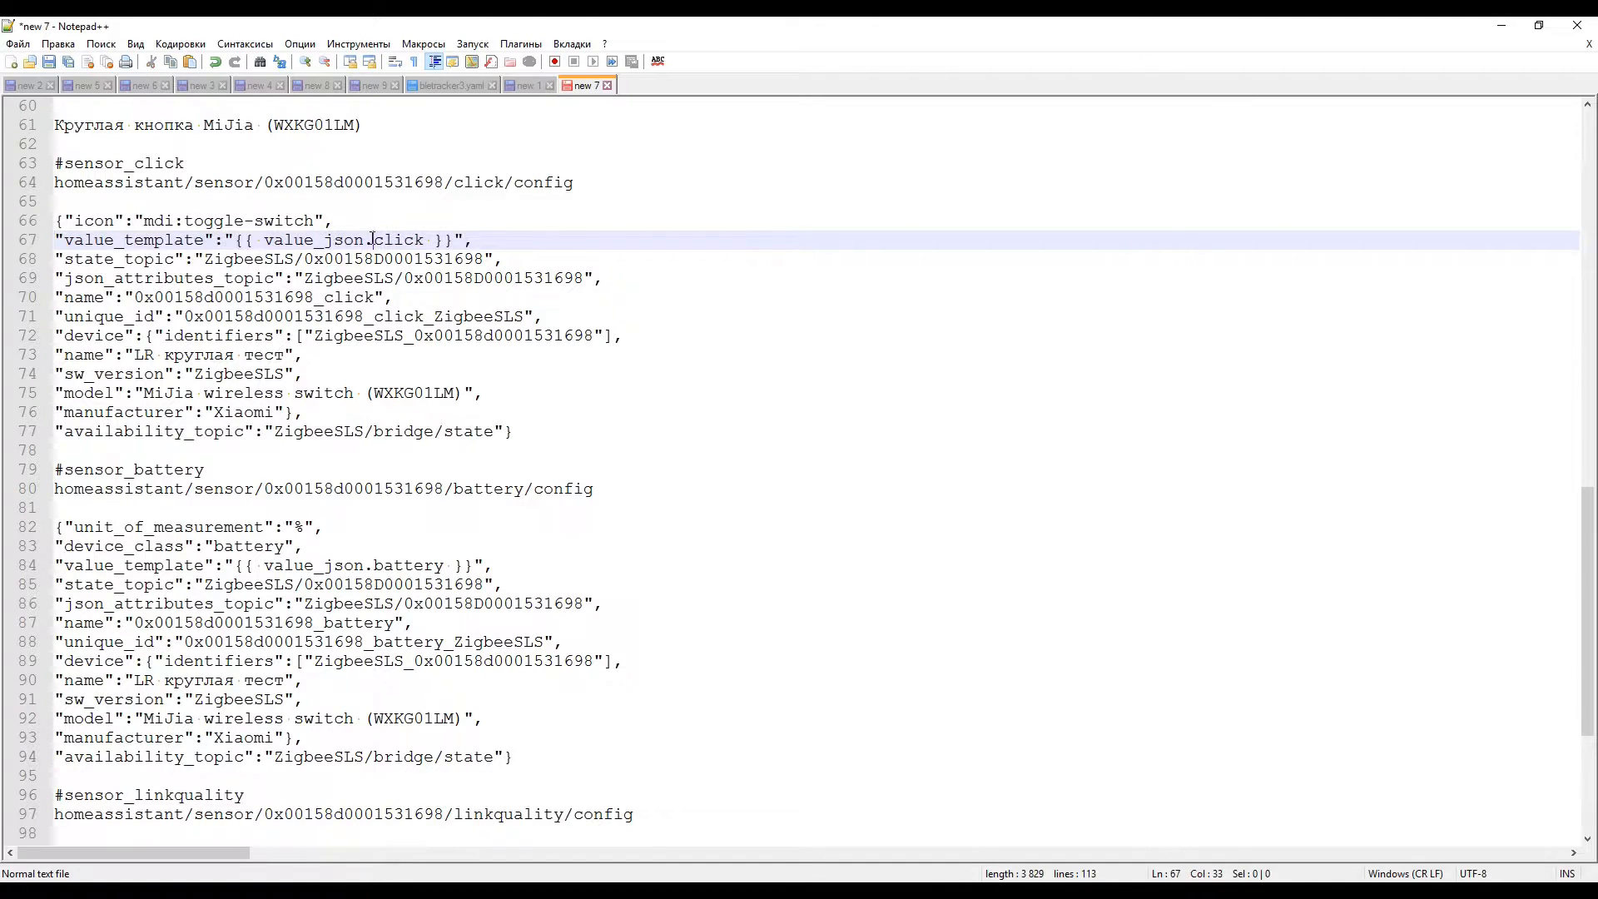
{"action": "left_click_drag", "start_coordinate": [372, 241], "coordinate": [424, 240]}
{"action": "key", "text": "alt+Tab"}
{"action": "left_click", "coordinate": [22, 346]}
{"action": "left_click", "coordinate": [238, 378]}
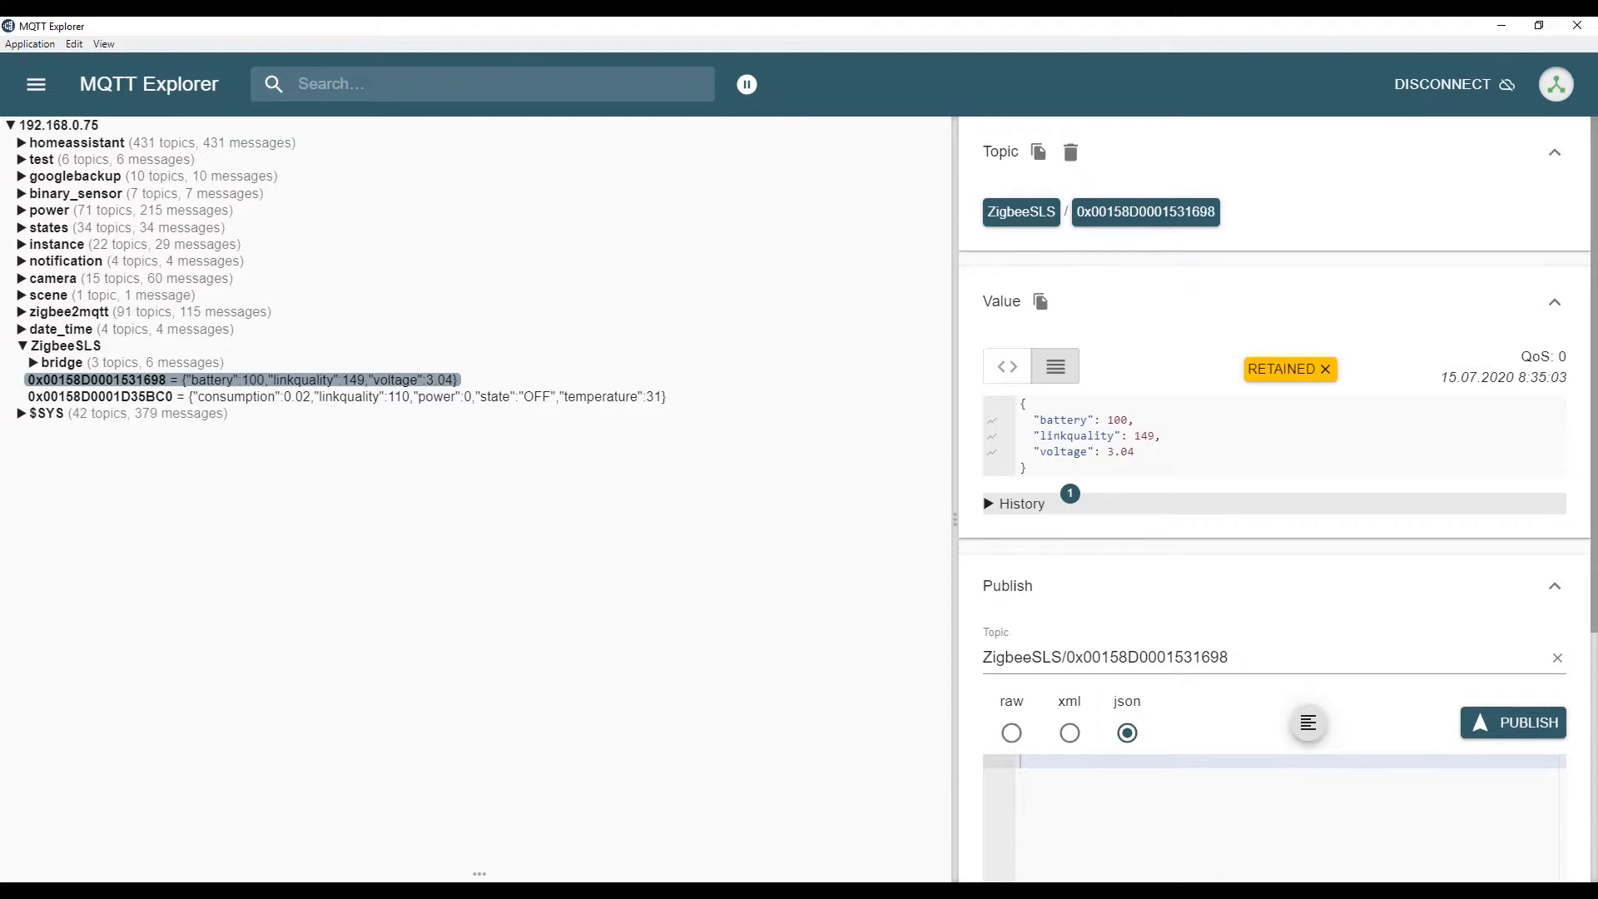
{"action": "key", "text": "alt+Tab"}
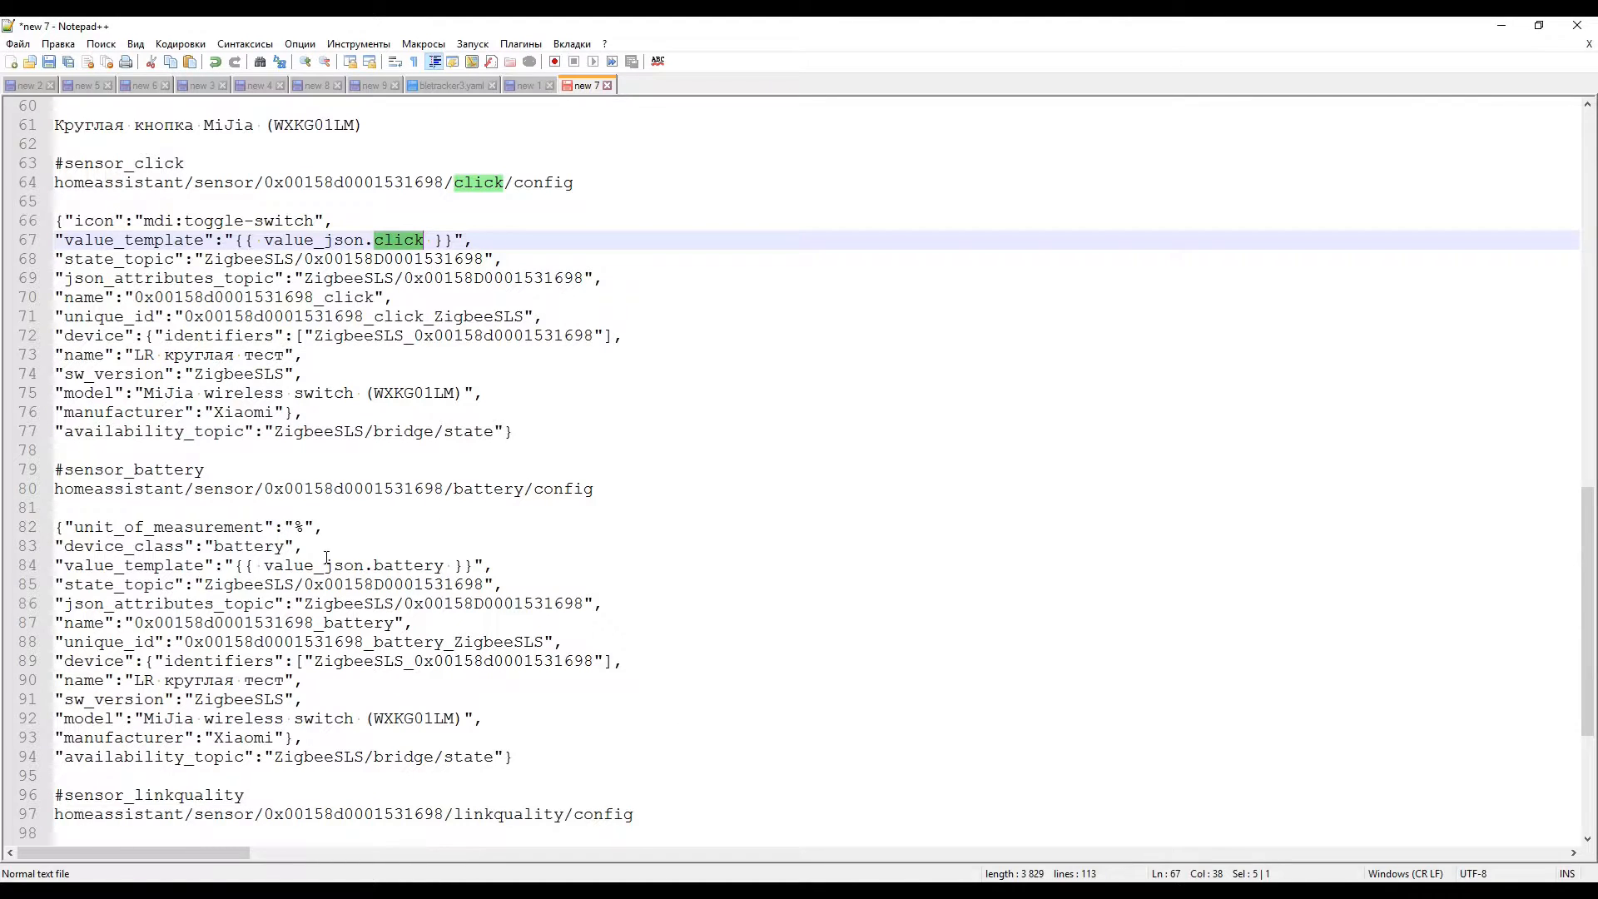
{"action": "double_click", "coordinate": [407, 565]}
{"action": "key", "text": "alt+Tab"}
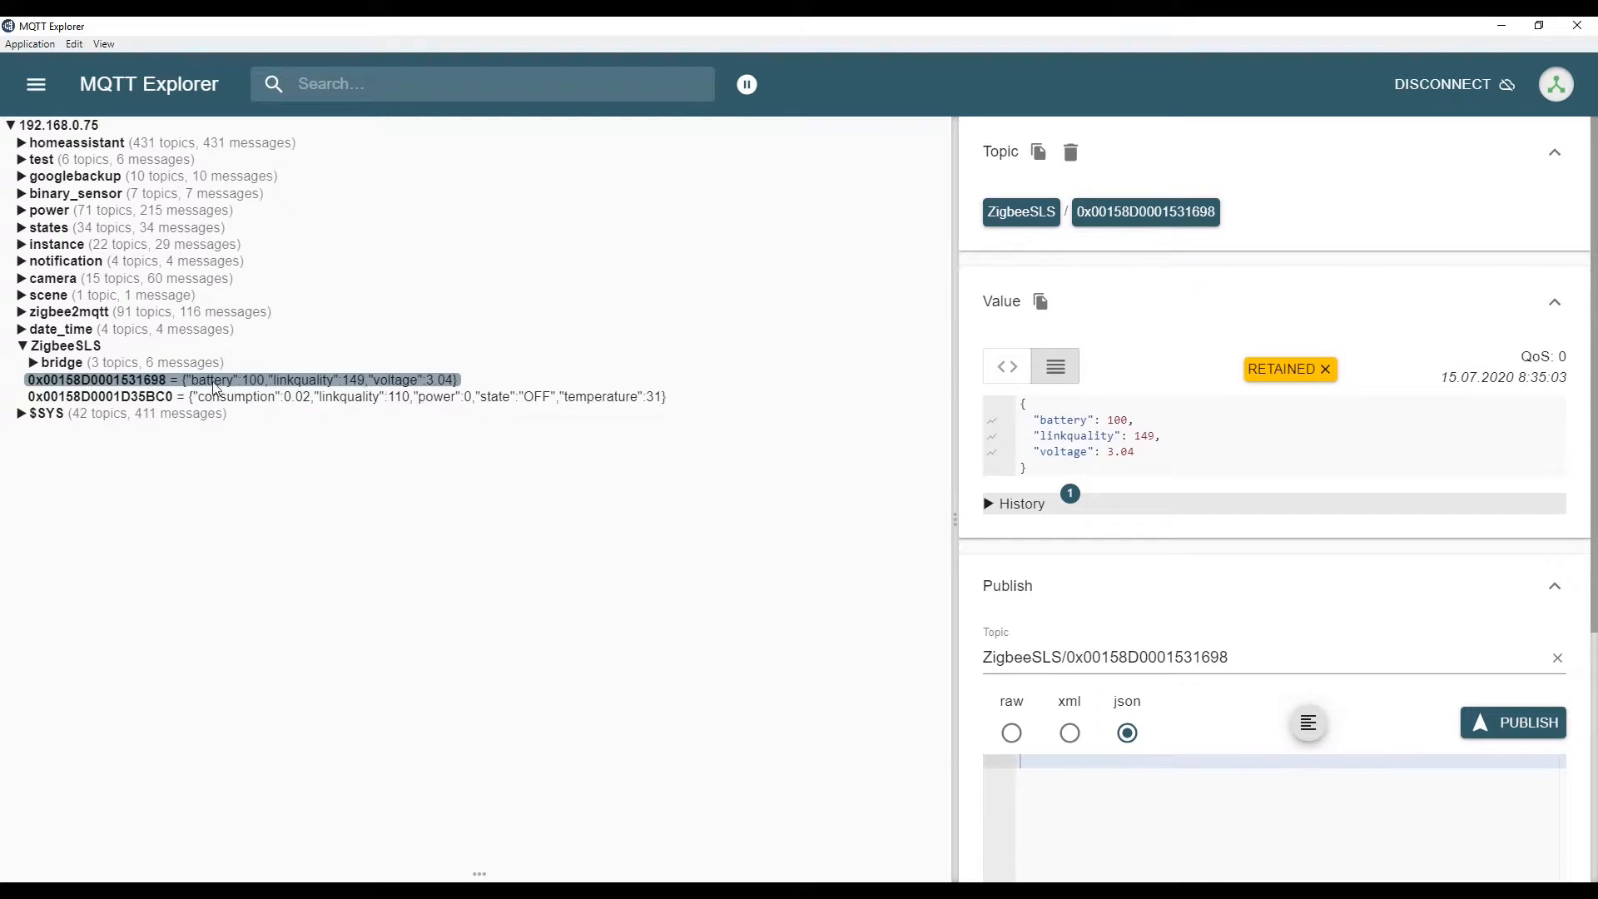
{"action": "key", "text": "alt+Tab"}
{"action": "scroll", "coordinate": [379, 672], "scroll_direction": "down", "scroll_amount": 4}
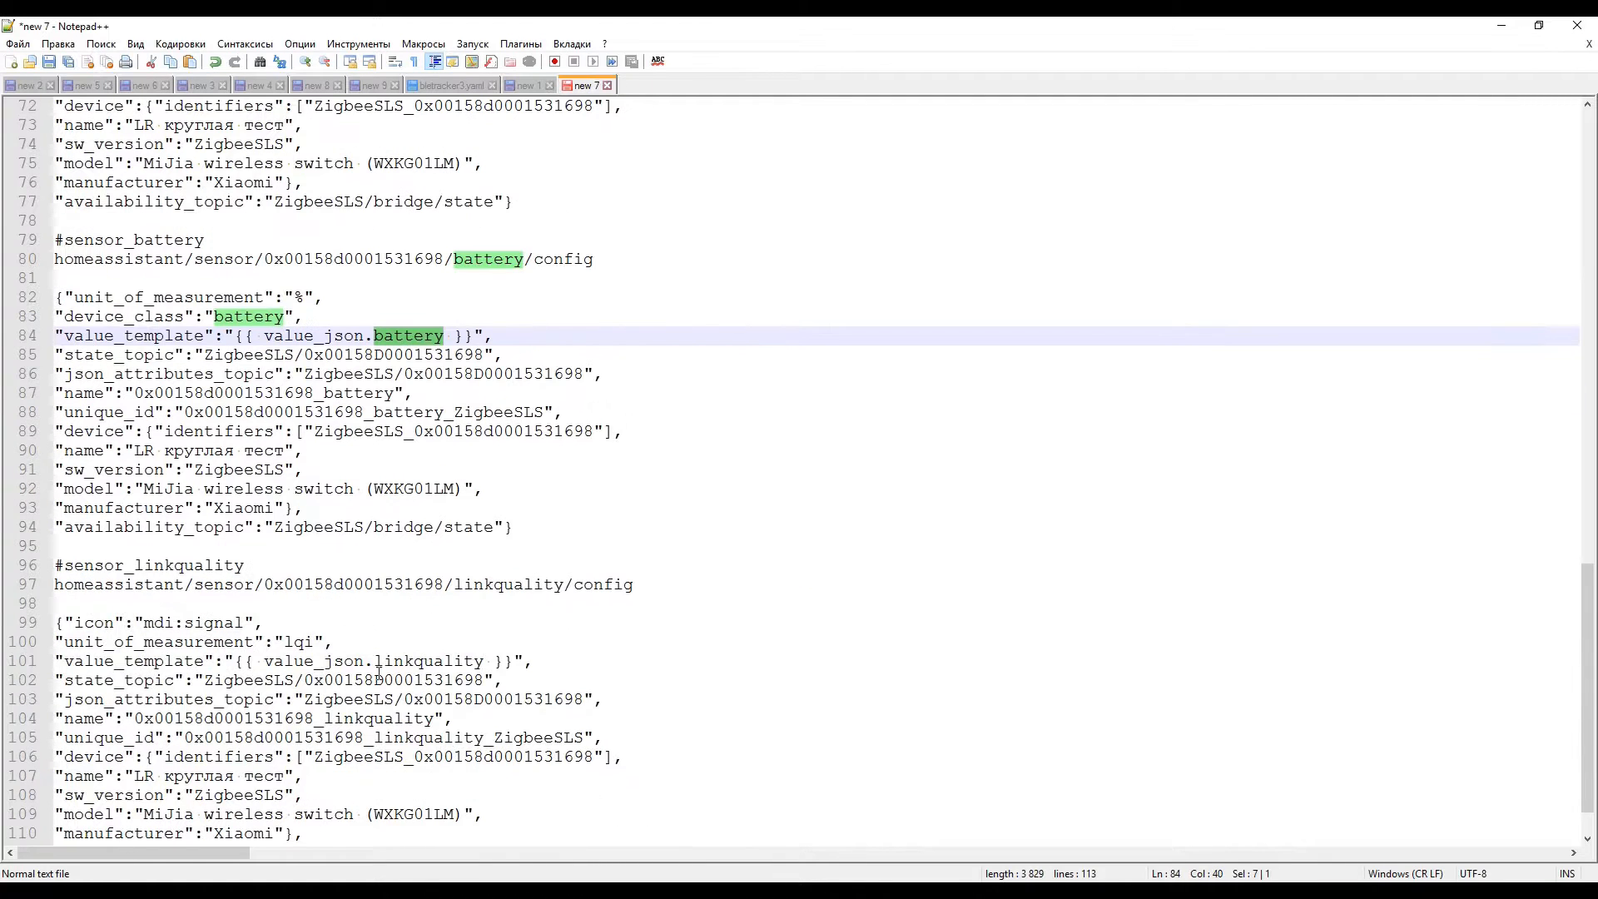
{"action": "left_click_drag", "start_coordinate": [138, 565], "coordinate": [248, 565]}
{"action": "key", "text": "alt+Tab"}
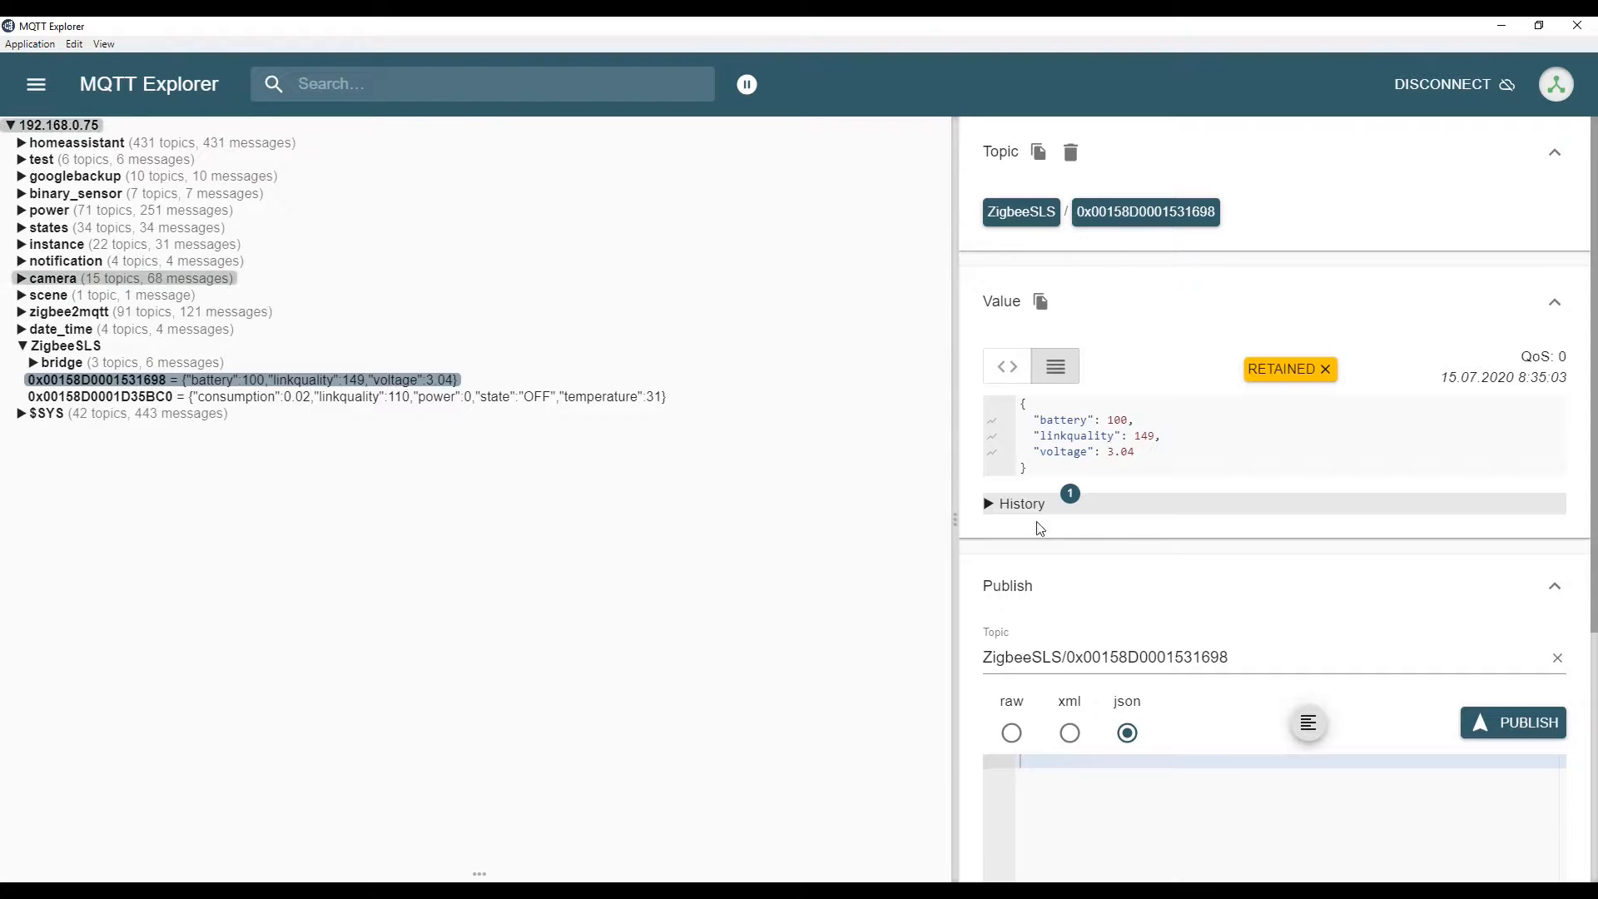
{"action": "key", "text": "alt+Tab"}
{"action": "scroll", "coordinate": [398, 473], "scroll_direction": "up", "scroll_amount": 4}
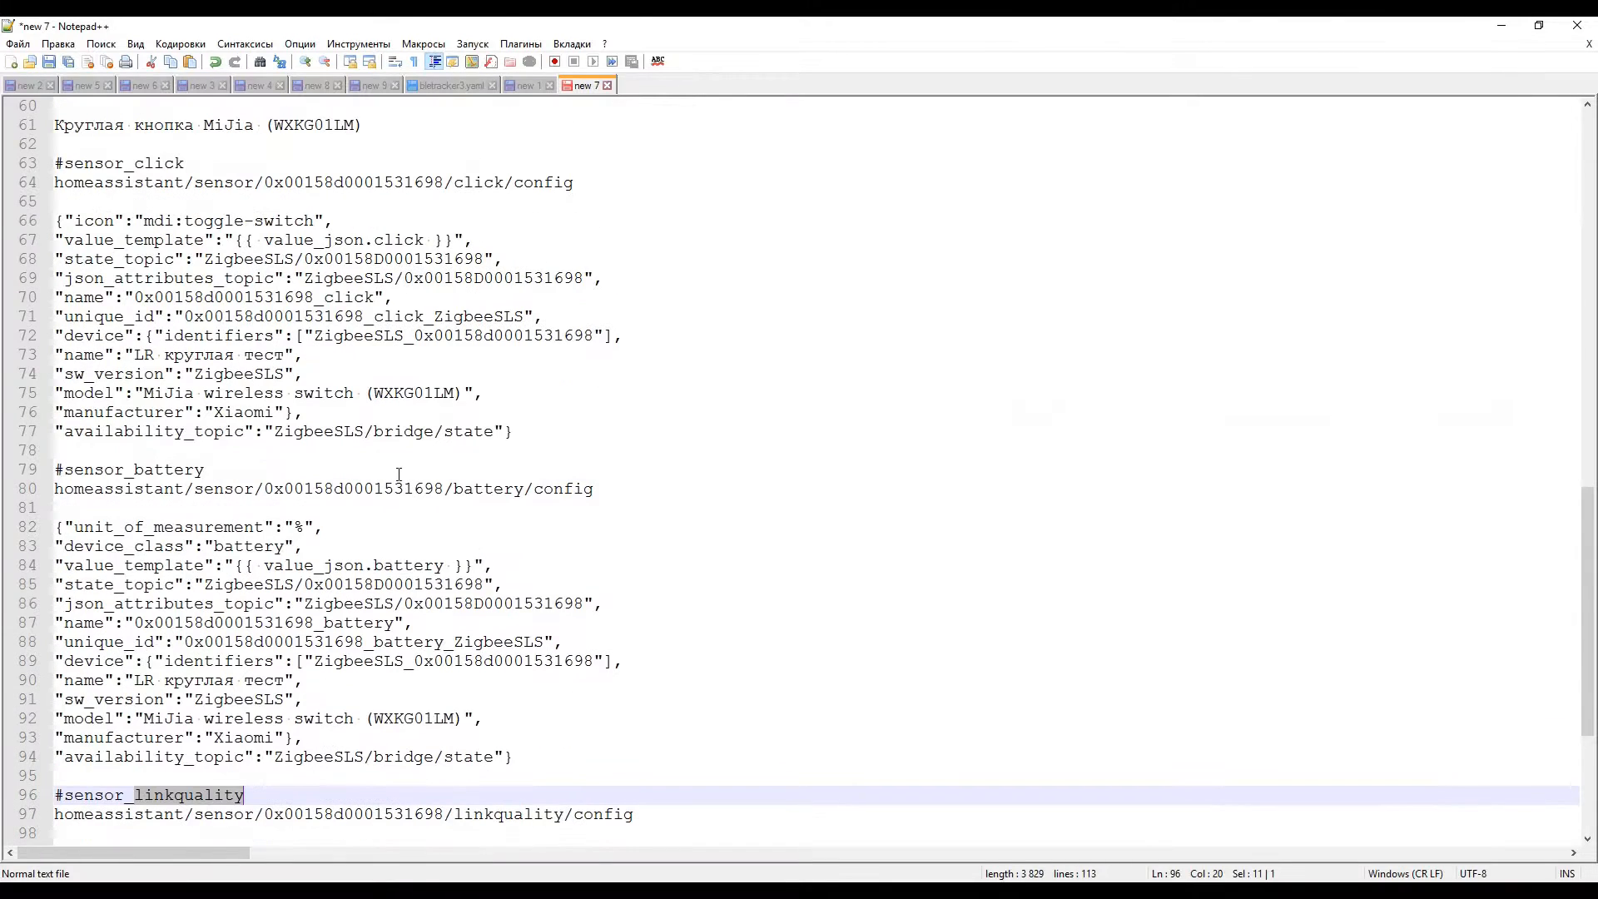
{"action": "left_click_drag", "start_coordinate": [584, 182], "coordinate": [33, 182]}
{"action": "key", "text": "ctrl+c"}
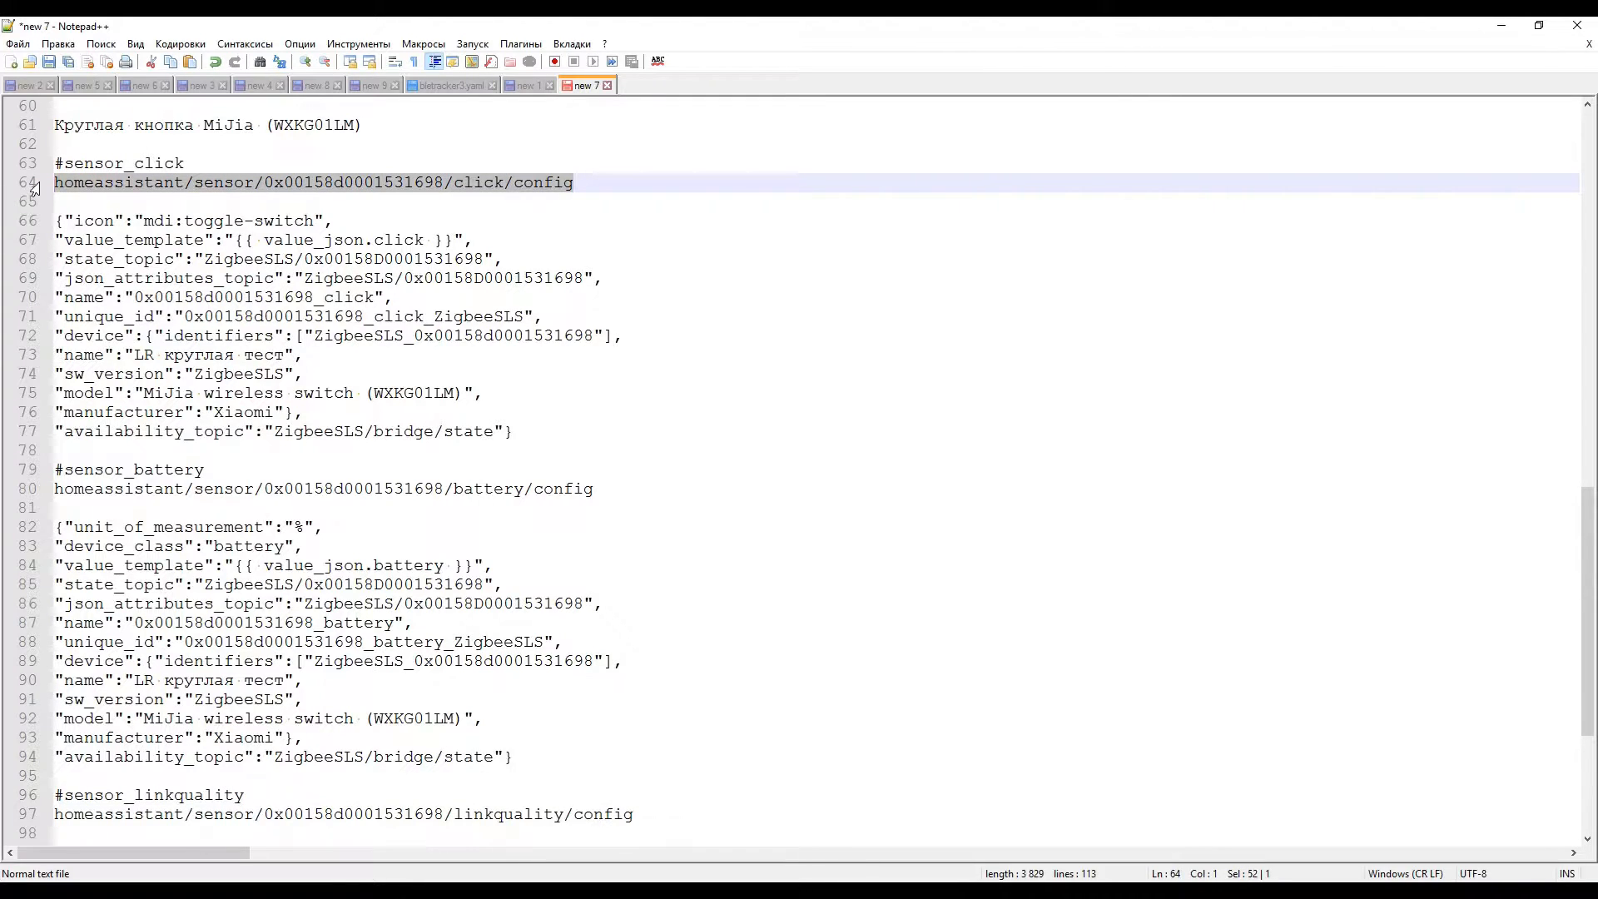
{"action": "key", "text": "alt+Tab"}
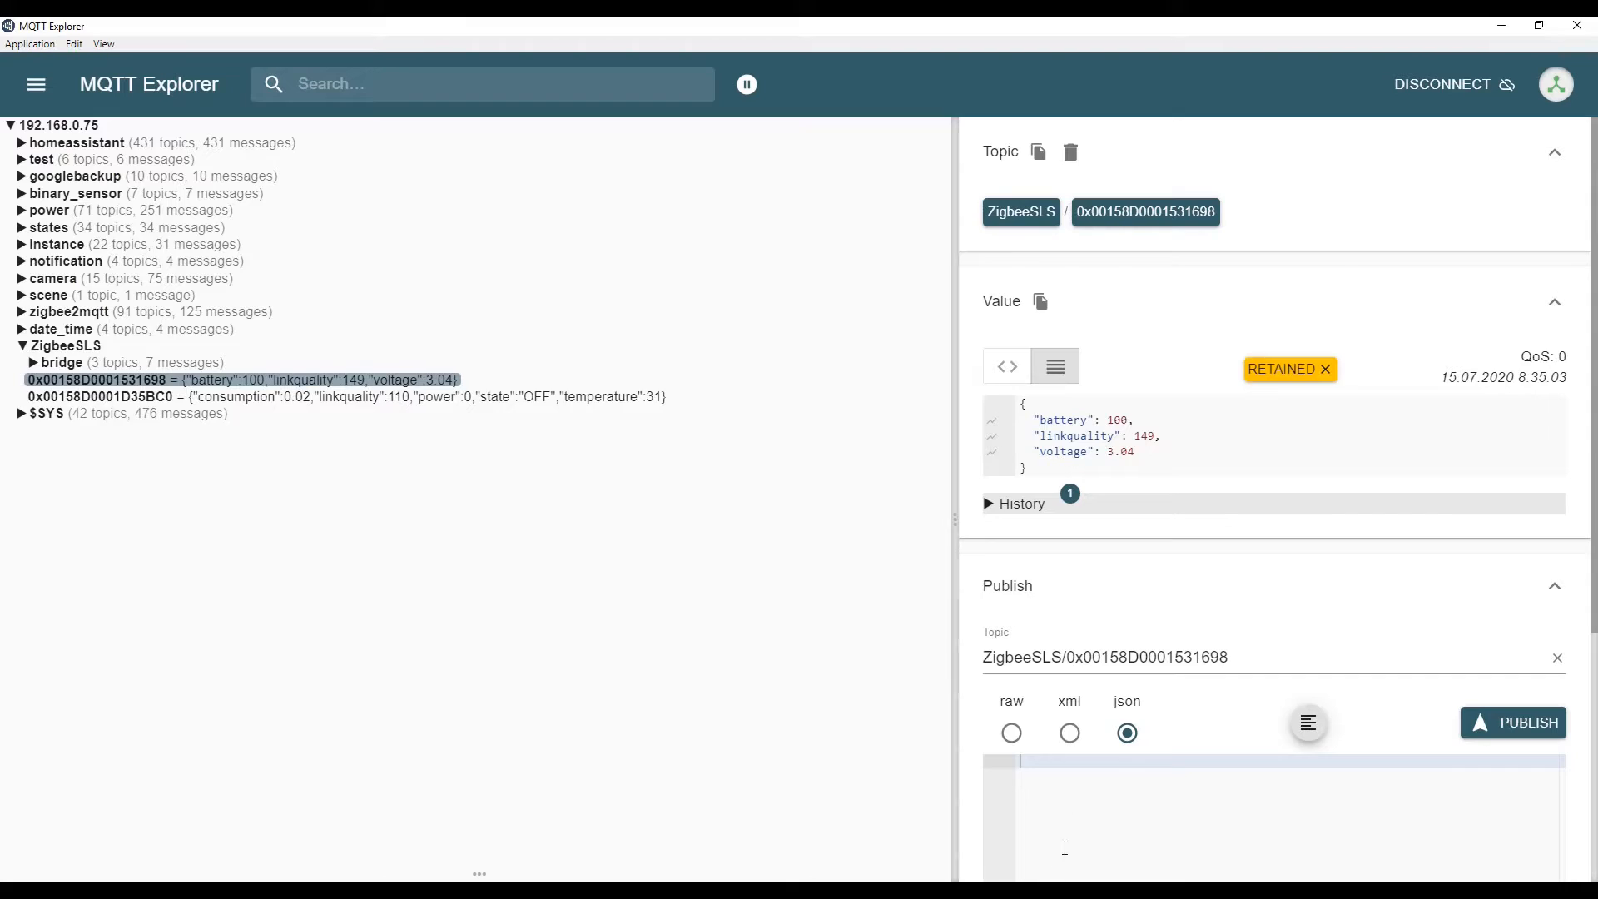
{"action": "scroll", "coordinate": [1191, 620], "scroll_direction": "down", "scroll_amount": 3}
{"action": "left_click_drag", "start_coordinate": [1240, 408], "coordinate": [982, 408]}
{"action": "key", "text": "ctrl+v"}
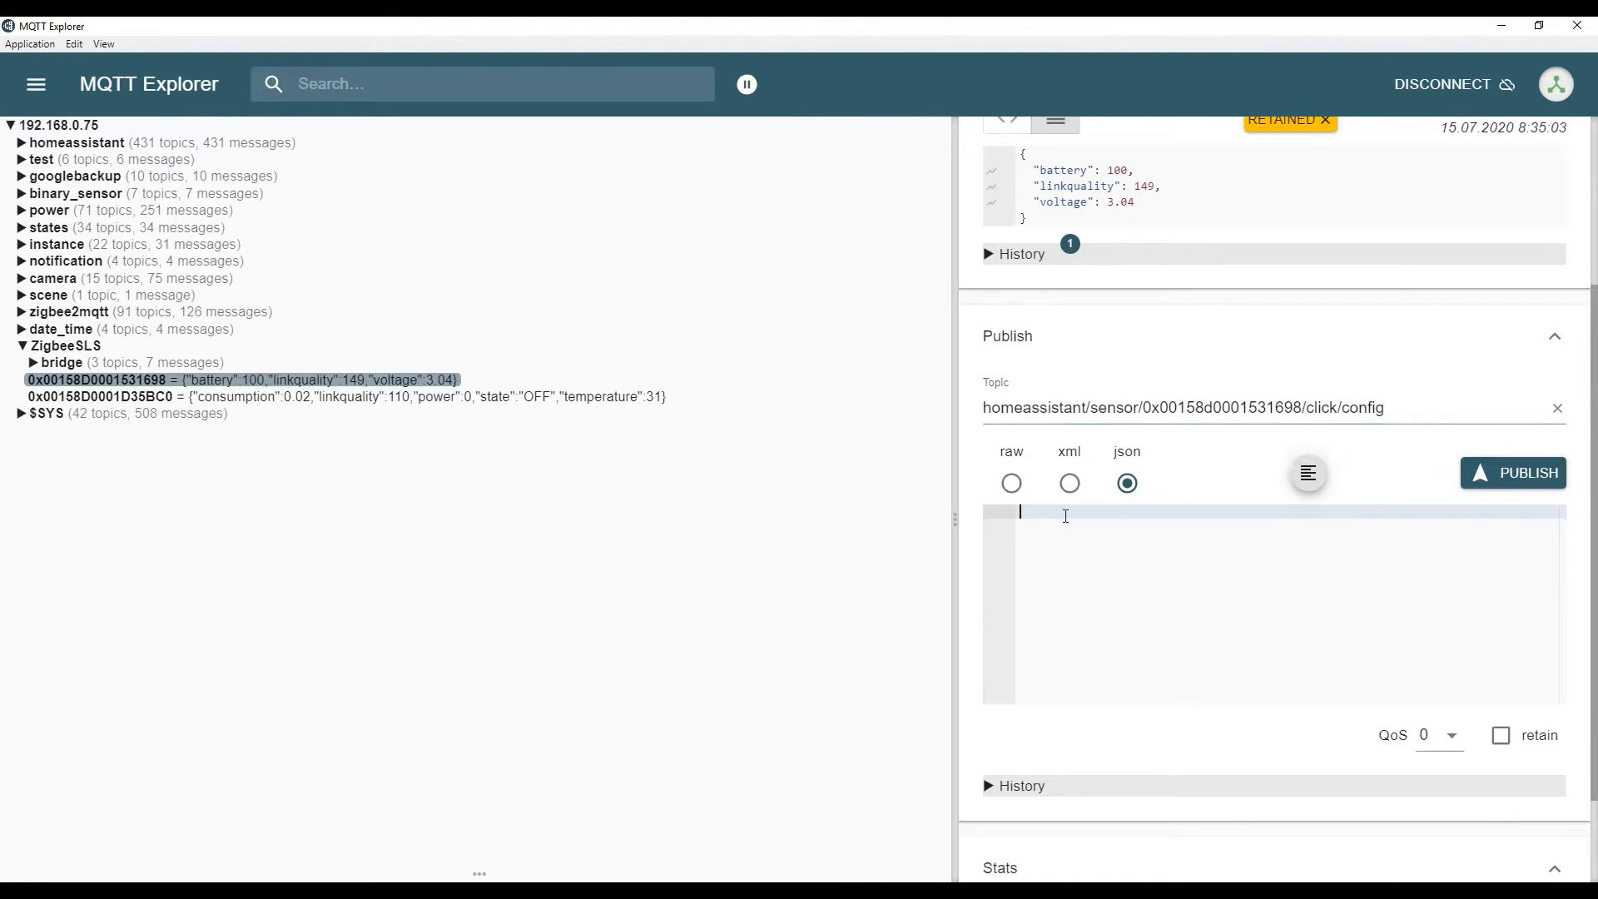
{"action": "left_click_drag", "start_coordinate": [1143, 408], "coordinate": [1301, 408]}
{"action": "key", "text": "ctrl+c"}
{"action": "left_click", "coordinate": [374, 84]}
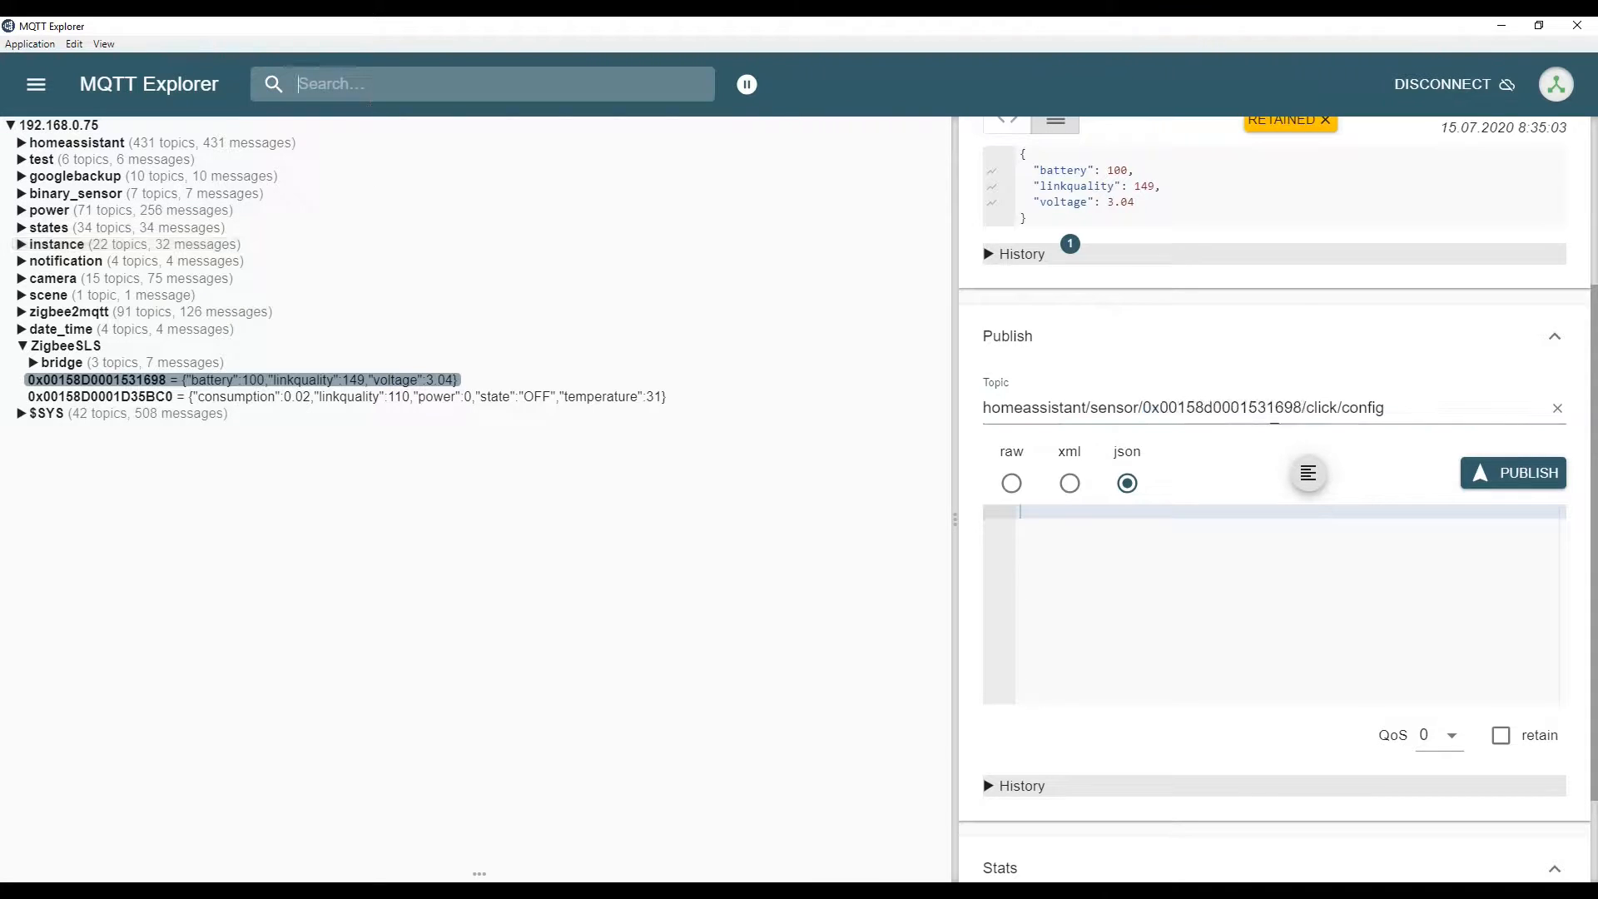
{"action": "key", "text": "ctrl+v"}
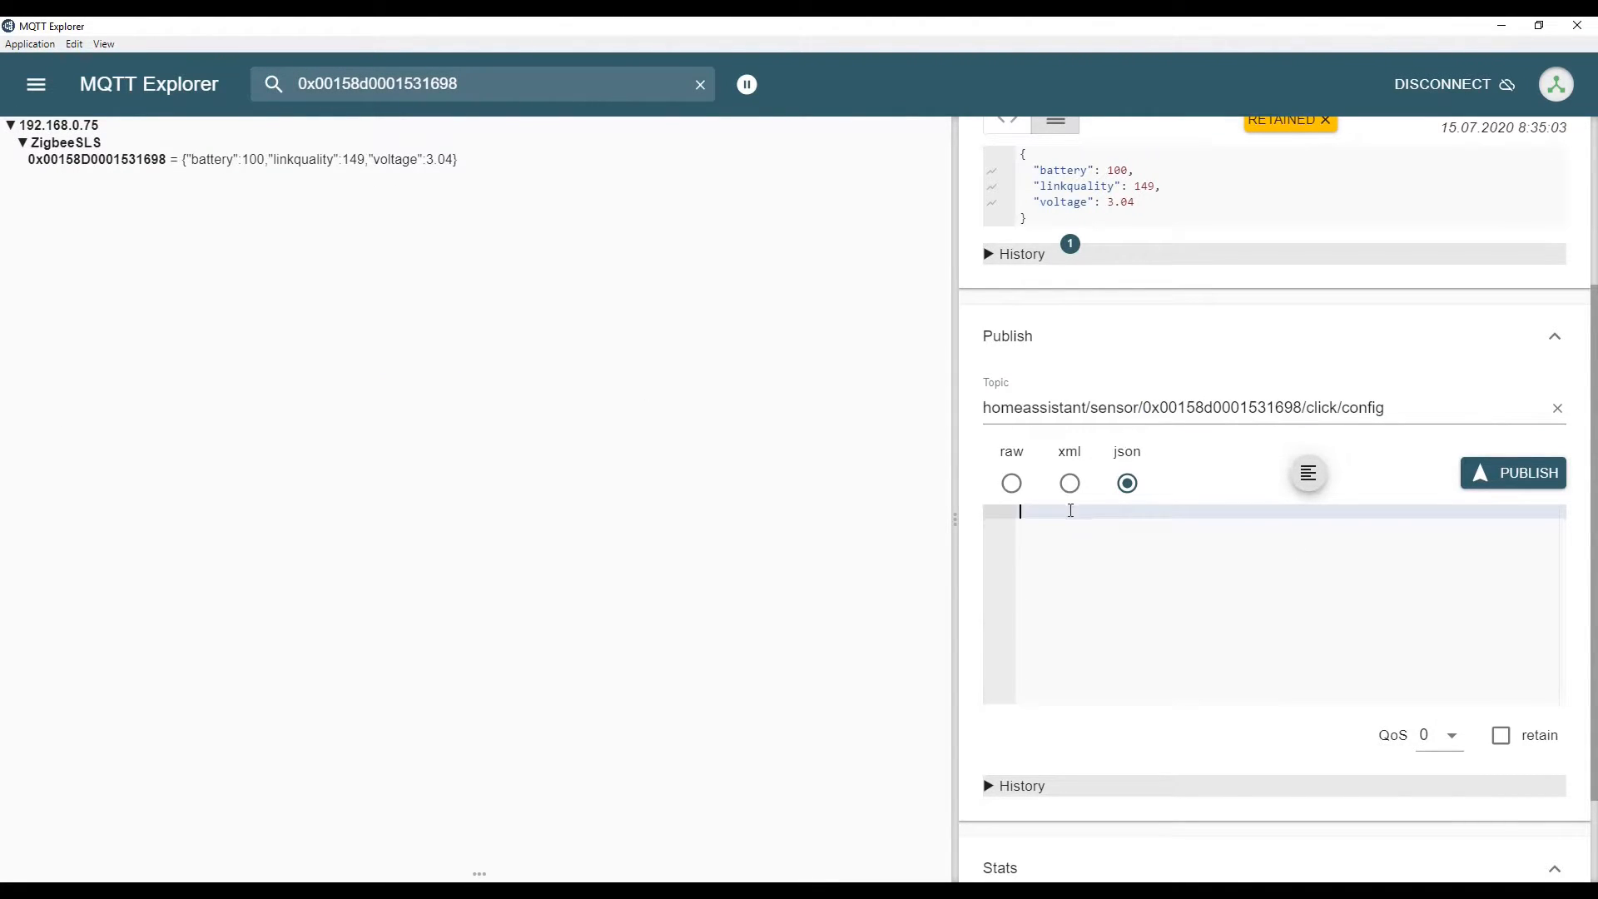
- Copy the sensor_click JSON block from Notepad++ into the MQTT Explorer message body and publish it with retain enabled
{"action": "key", "text": "alt+Tab"}
{"action": "left_click_drag", "start_coordinate": [28, 450], "coordinate": [3, 226]}
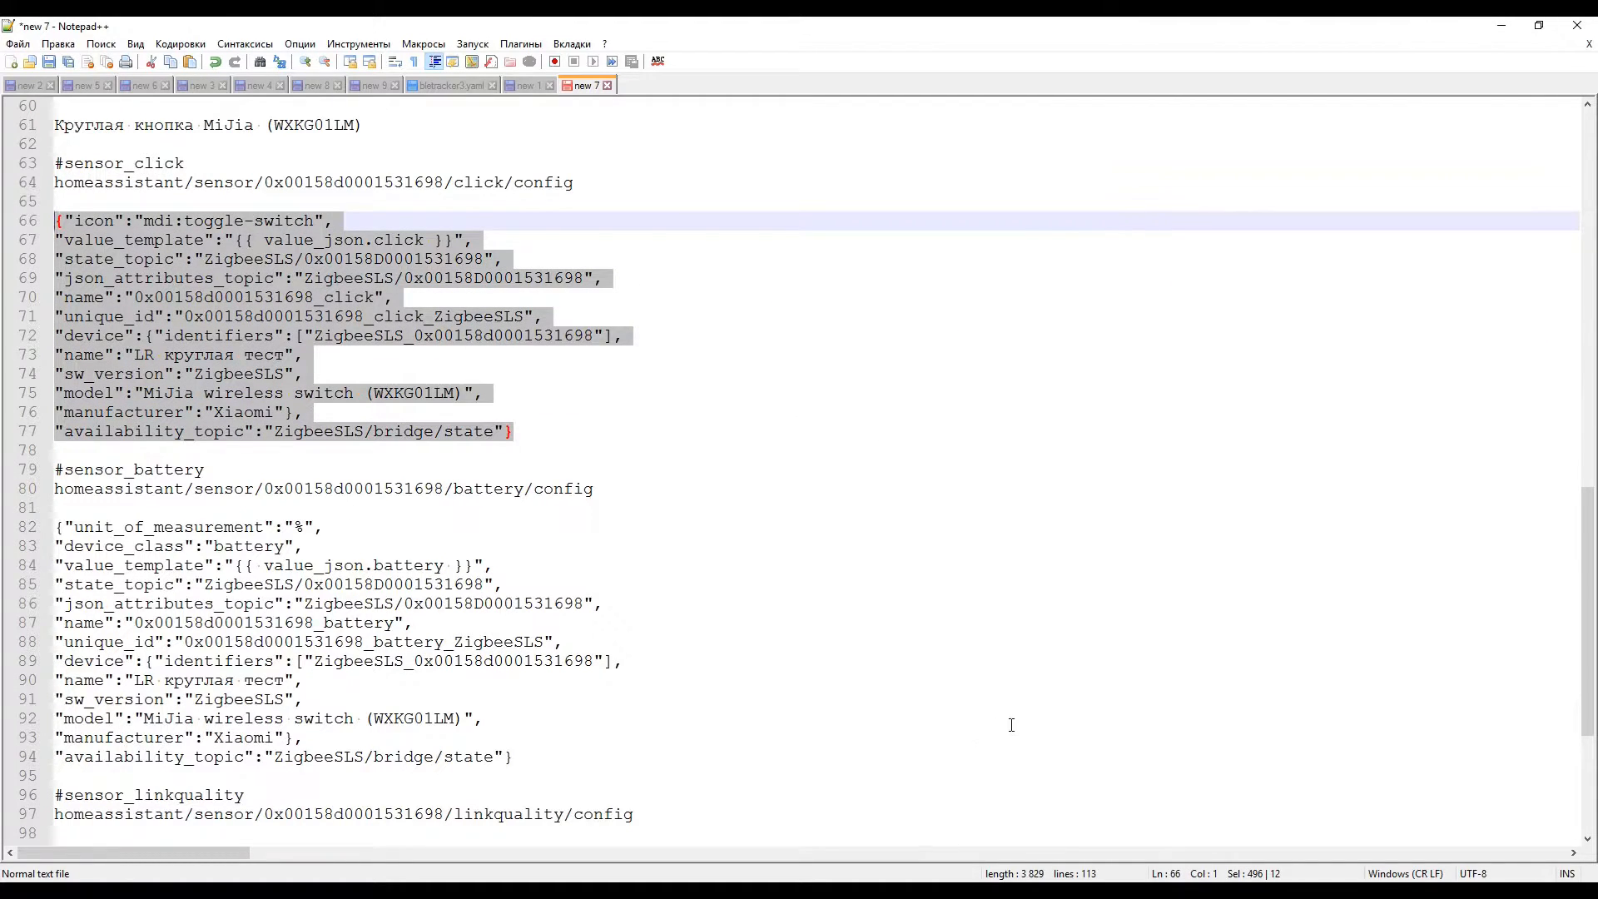
{"action": "key", "text": "alt+Tab"}
{"action": "key", "text": "ctrl+v"}
{"action": "left_click", "coordinate": [1500, 735]}
{"action": "left_click", "coordinate": [1531, 481]}
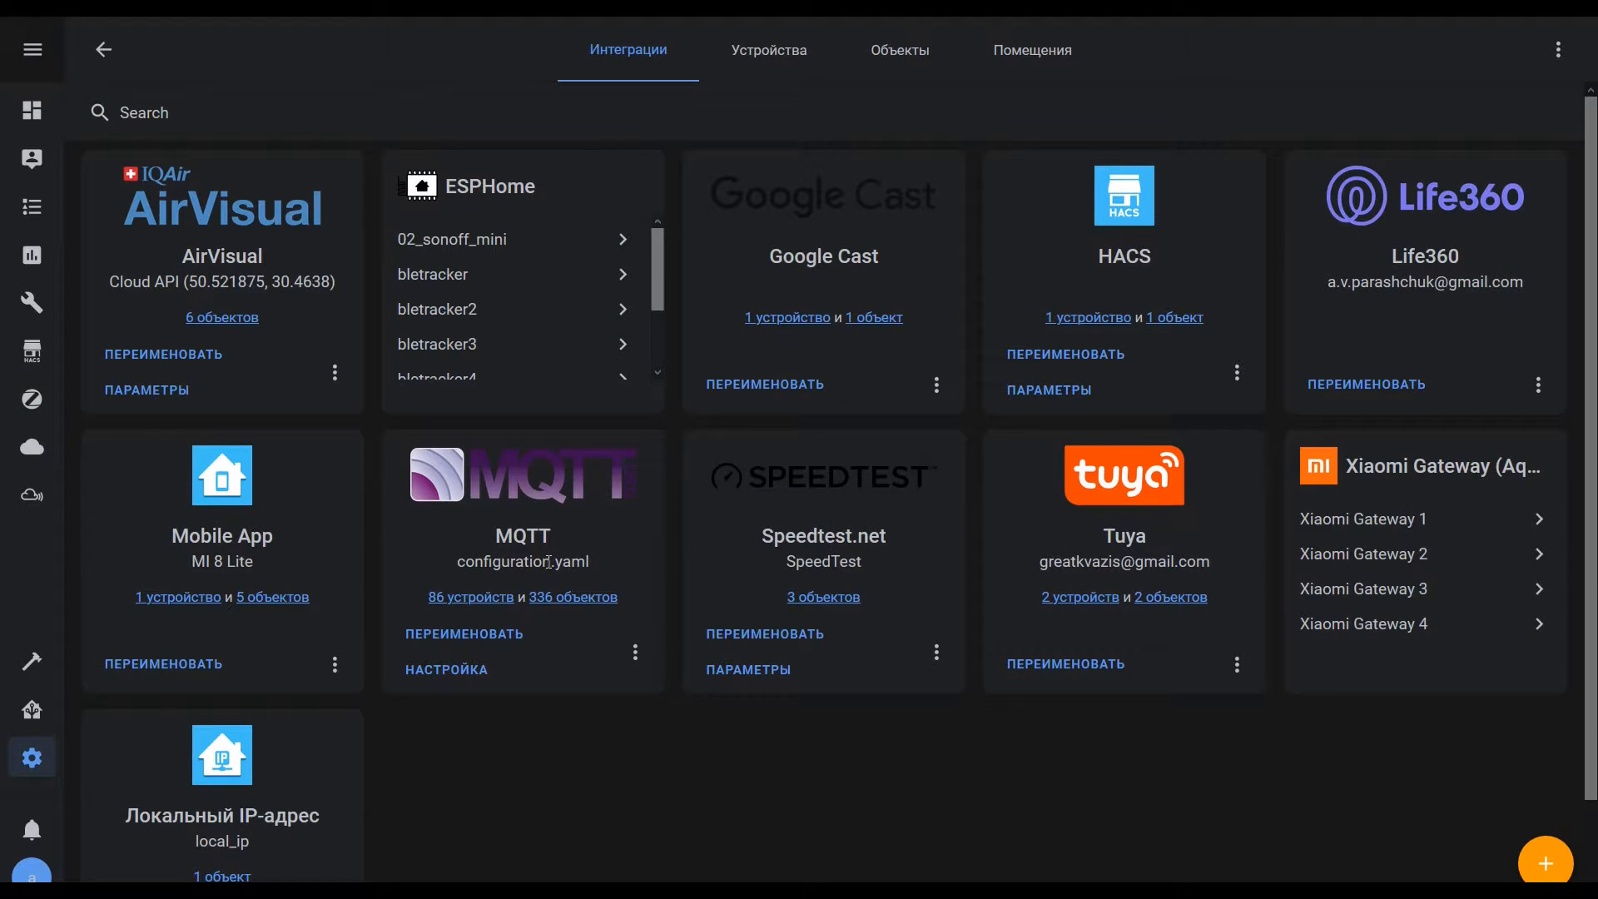
- In Home Assistant, list the MQTT integration's devices and open the device LR круглая тест
{"action": "left_click", "coordinate": [471, 598]}
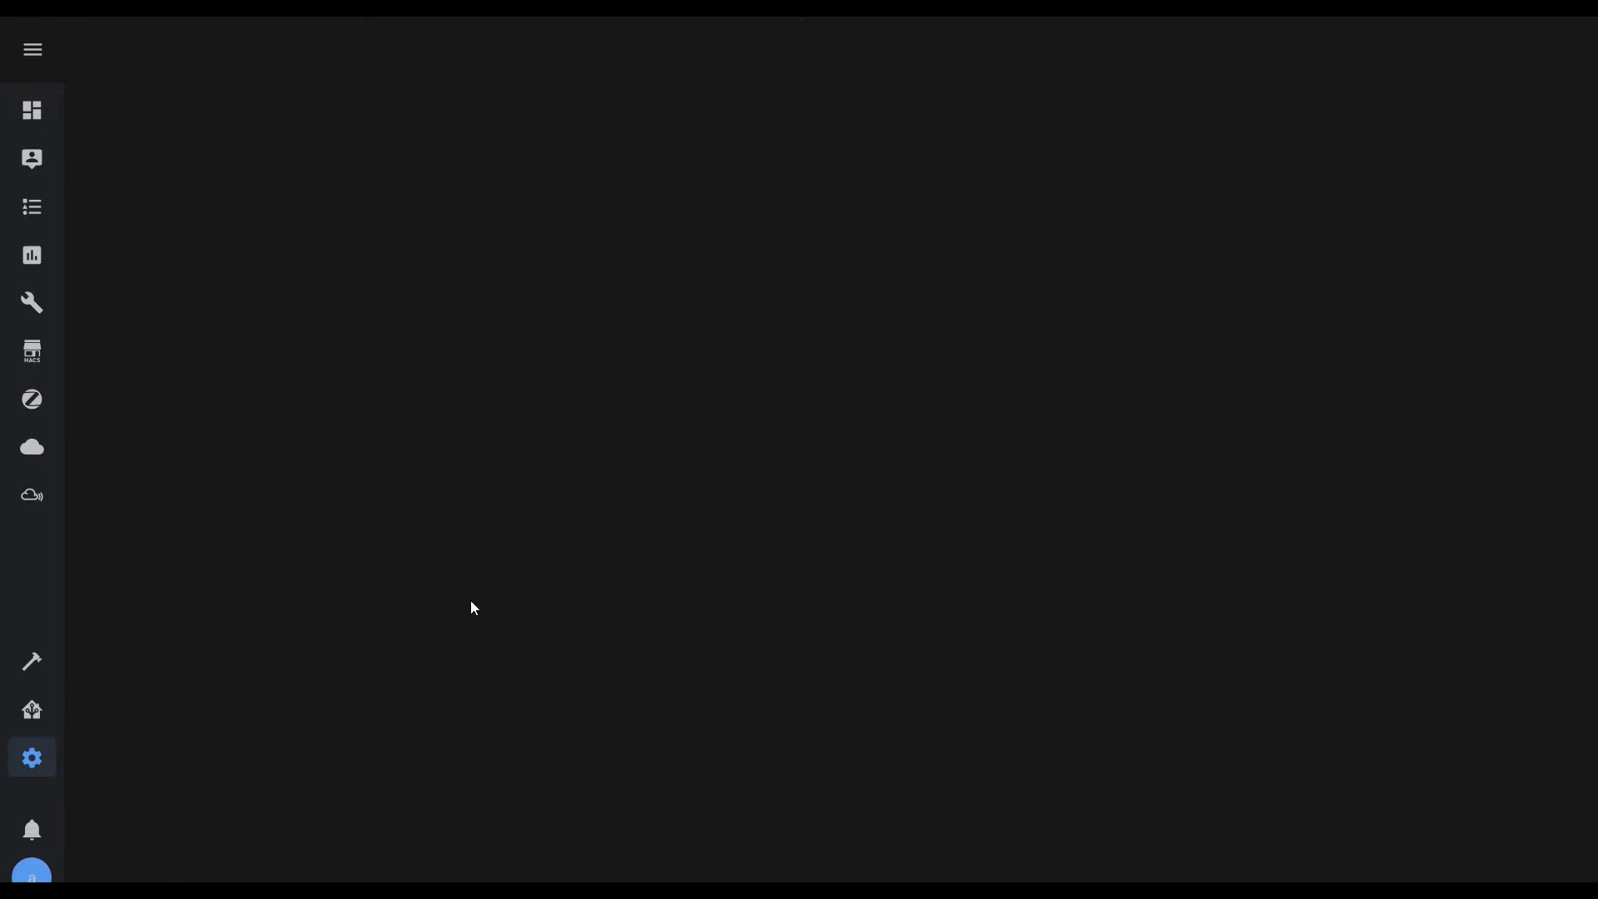
{"action": "scroll", "coordinate": [471, 587], "scroll_direction": "down", "scroll_amount": 20}
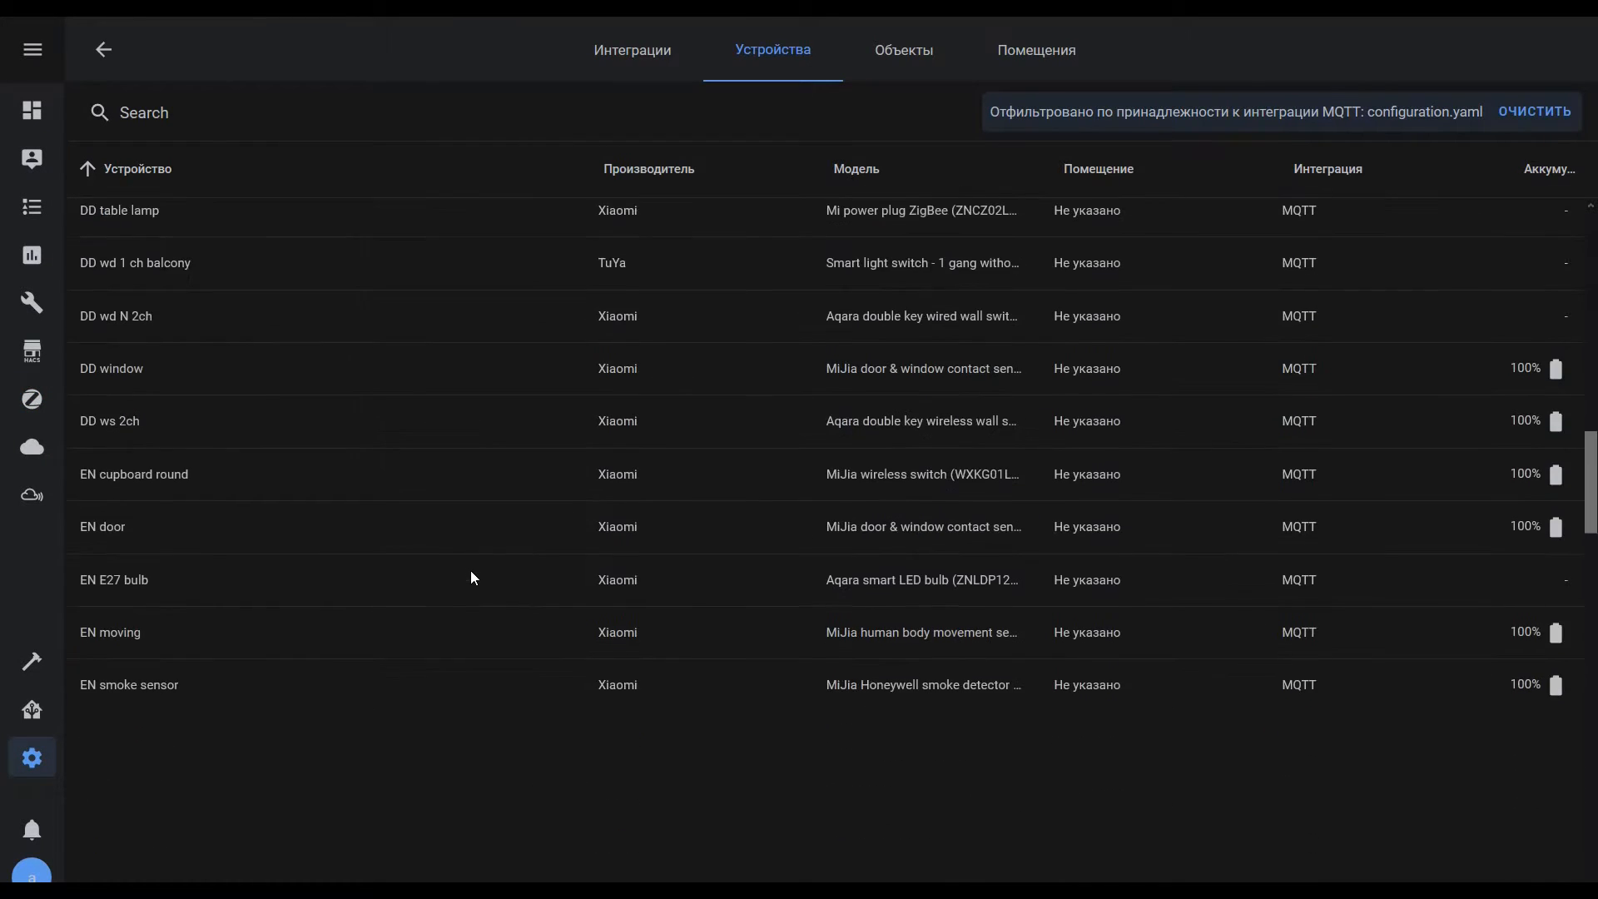
{"action": "scroll", "coordinate": [467, 581], "scroll_direction": "down", "scroll_amount": 12}
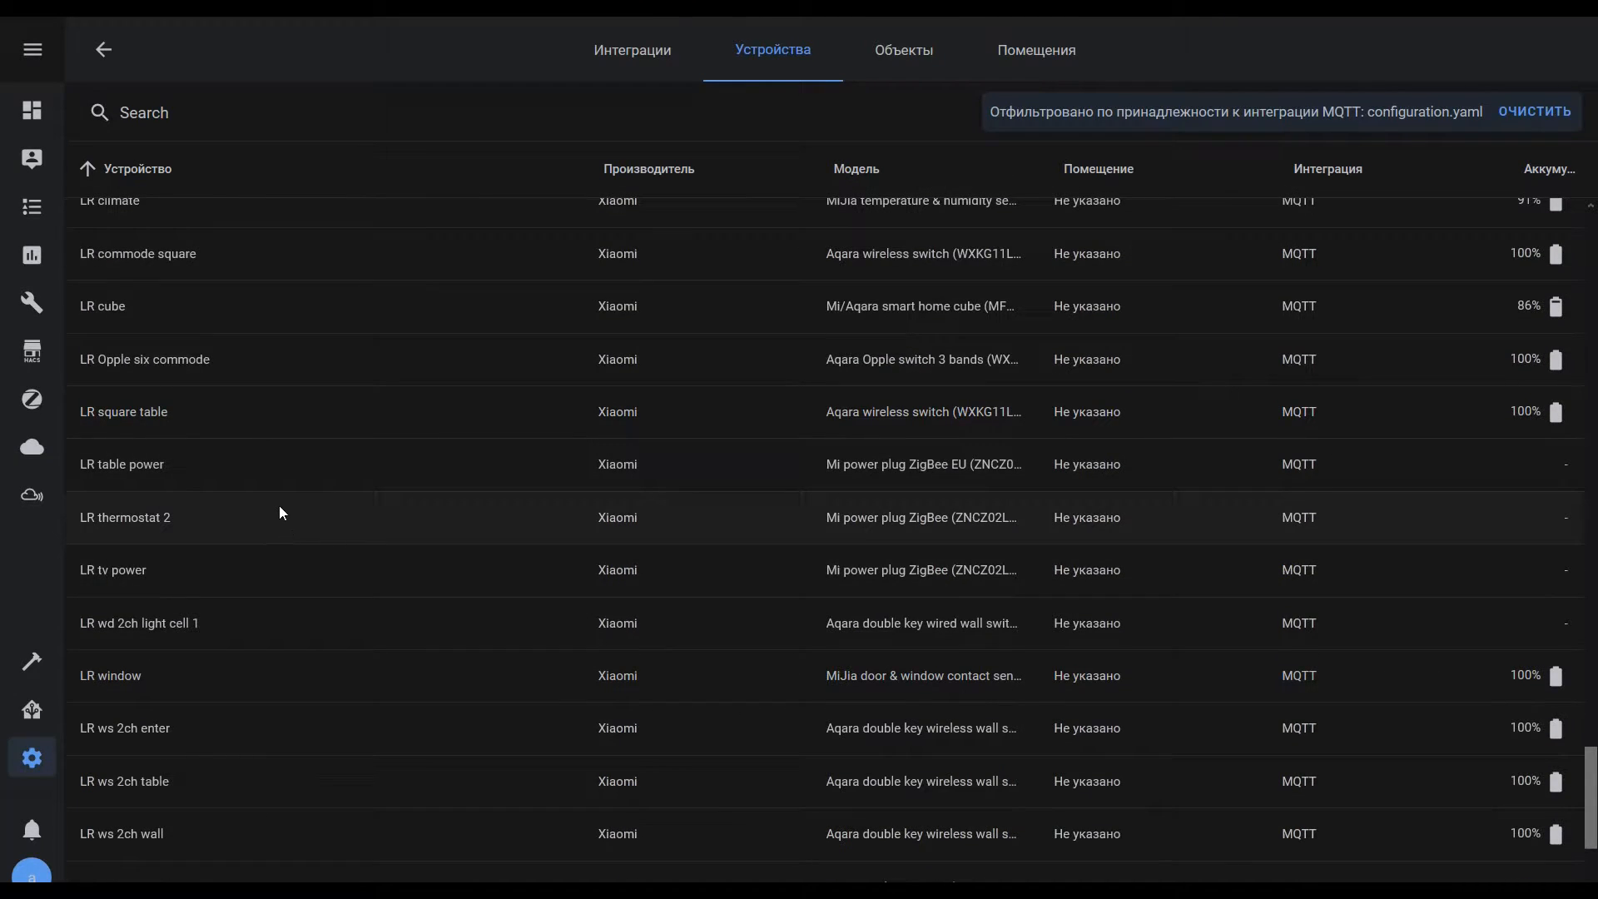
{"action": "scroll", "coordinate": [280, 506], "scroll_direction": "down", "scroll_amount": 3}
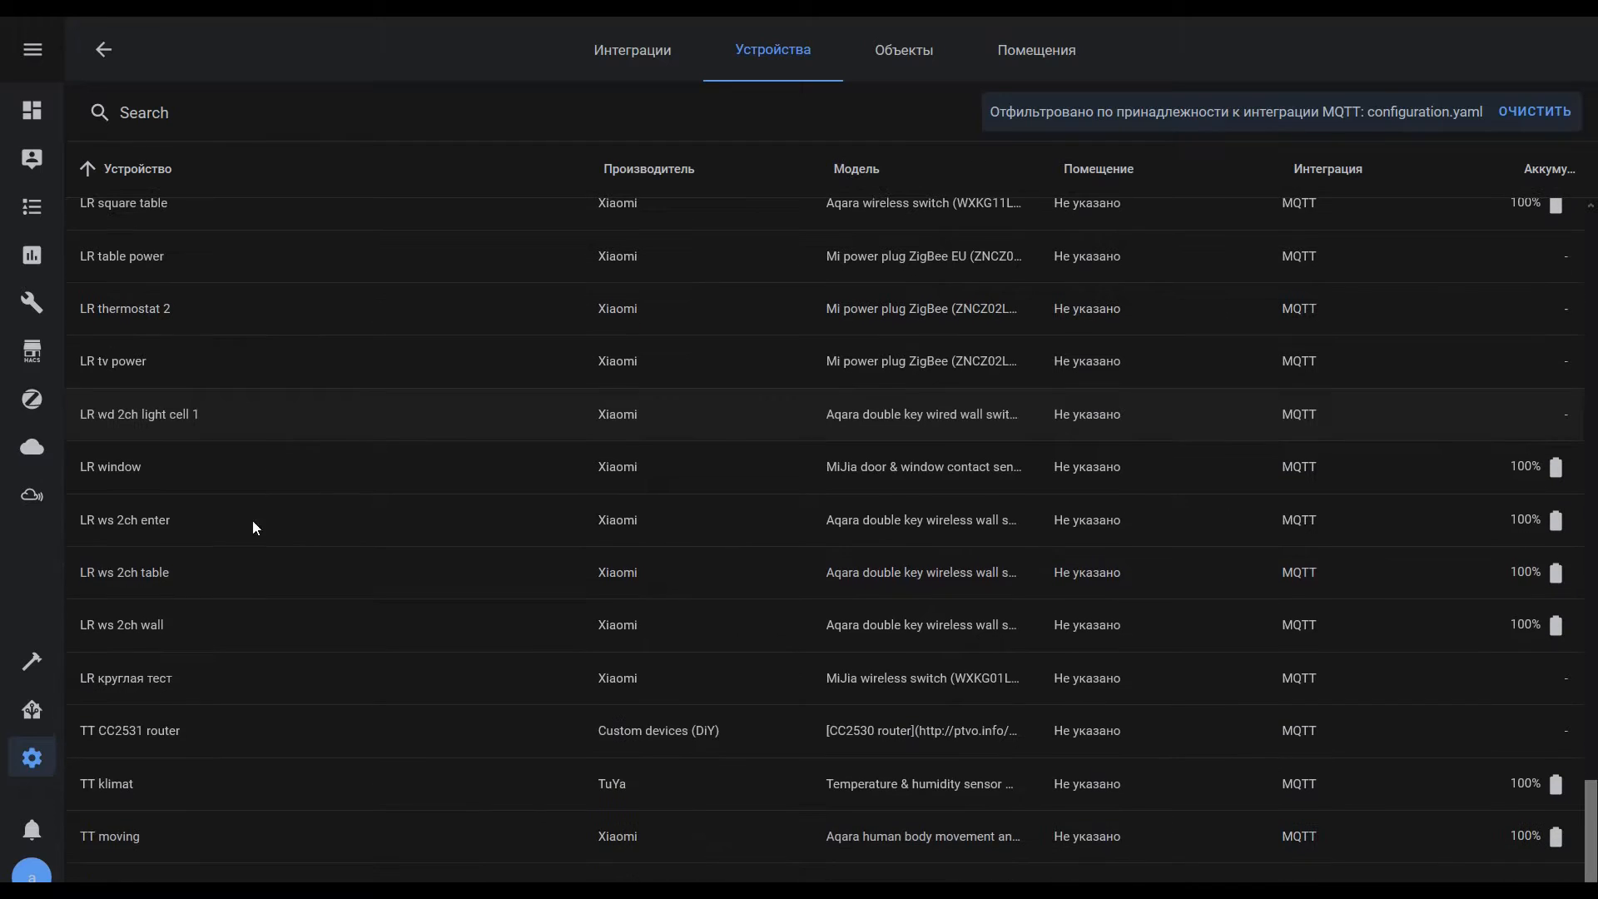
{"action": "left_click", "coordinate": [167, 679]}
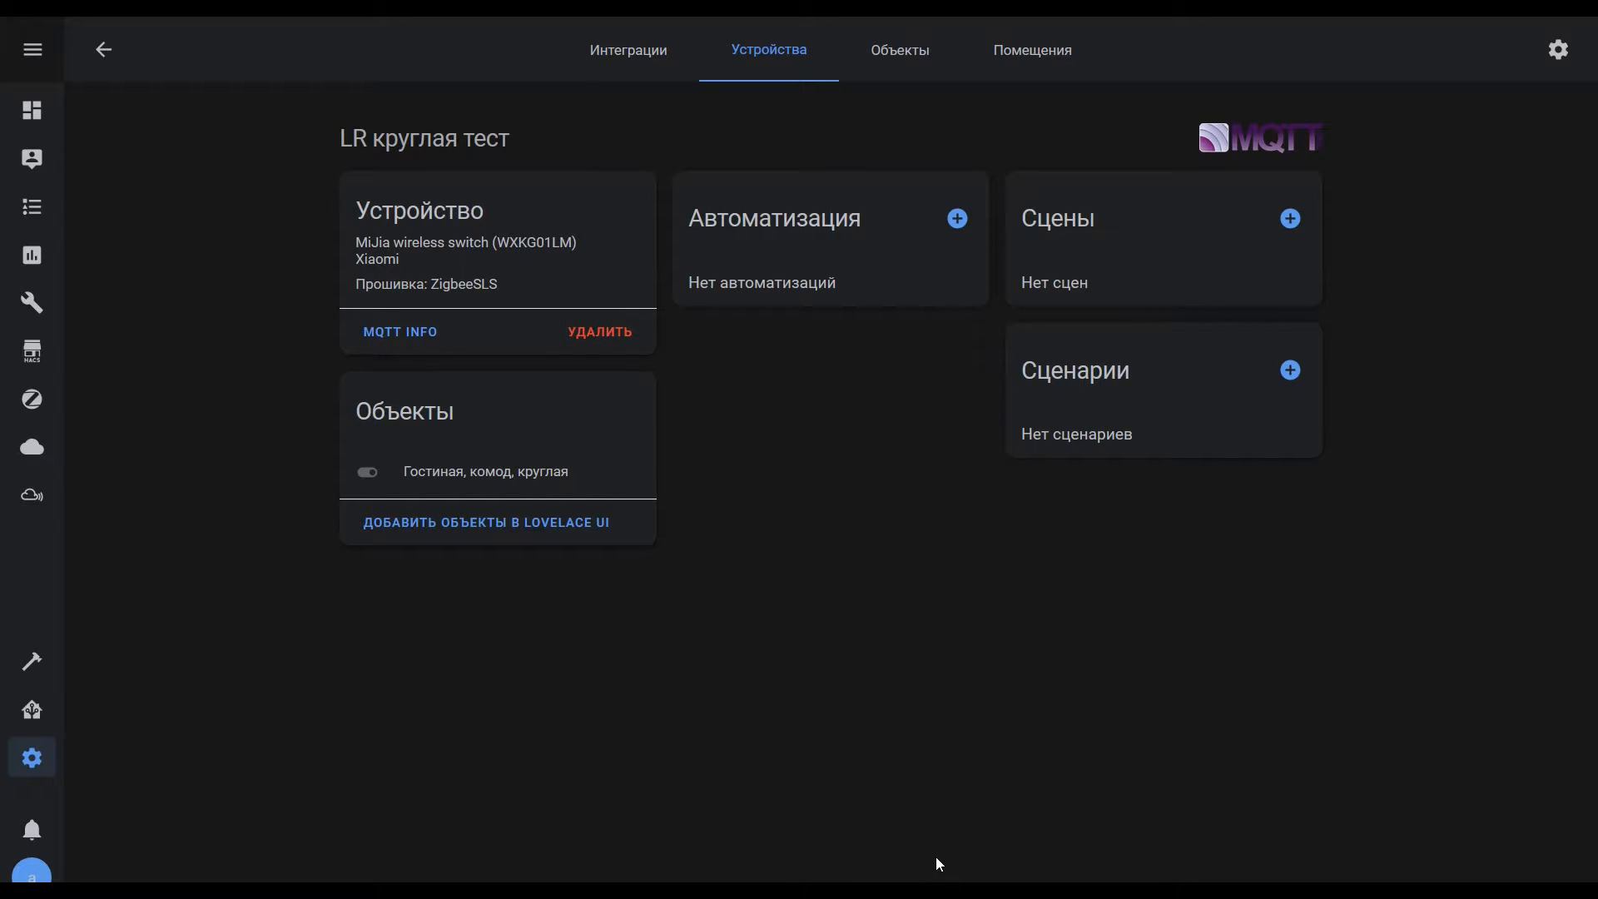
{"action": "key", "text": "alt+Tab"}
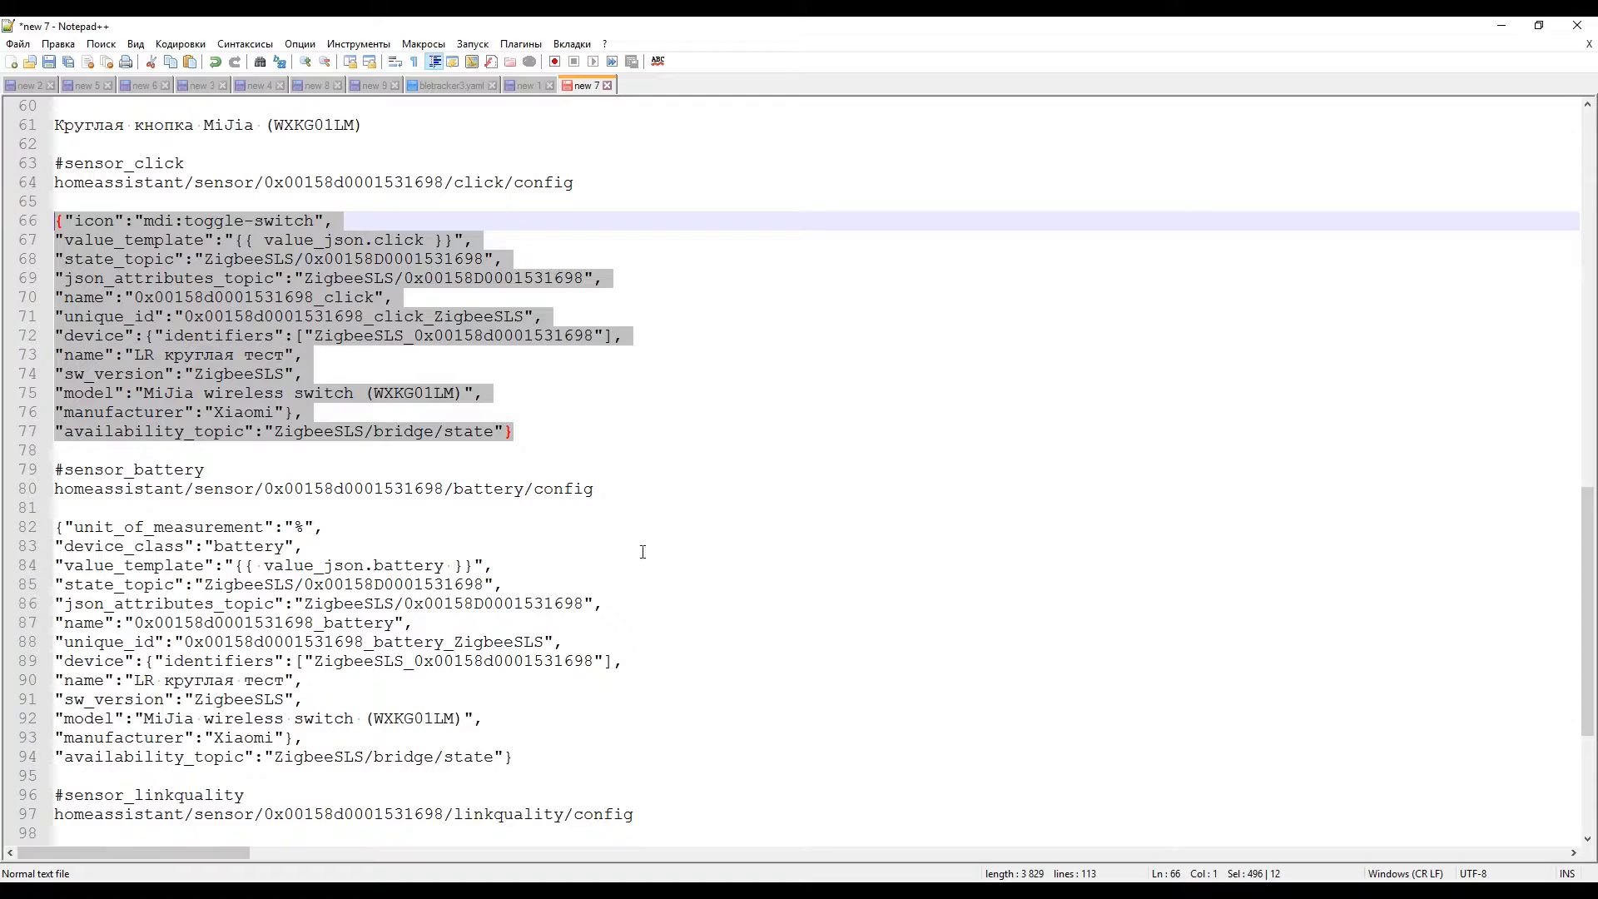
{"action": "left_click_drag", "start_coordinate": [595, 494], "coordinate": [55, 490]}
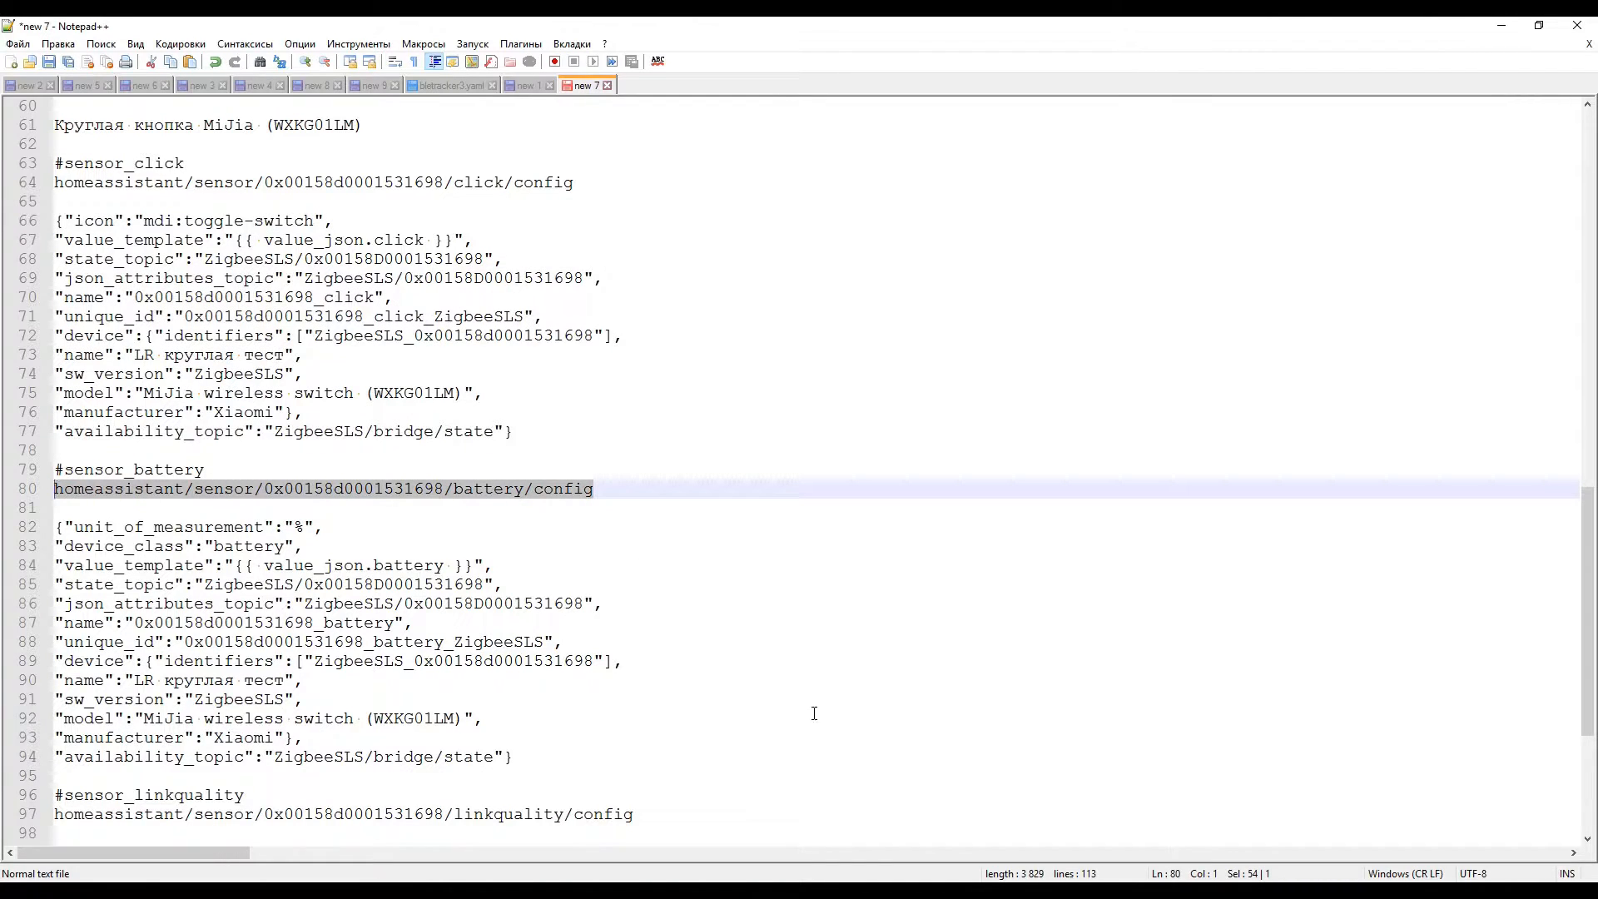
{"action": "key", "text": "ctrl+c"}
{"action": "key", "text": "alt+Tab"}
{"action": "key", "text": "ctrl+a"}
{"action": "key", "text": "ctrl+v"}
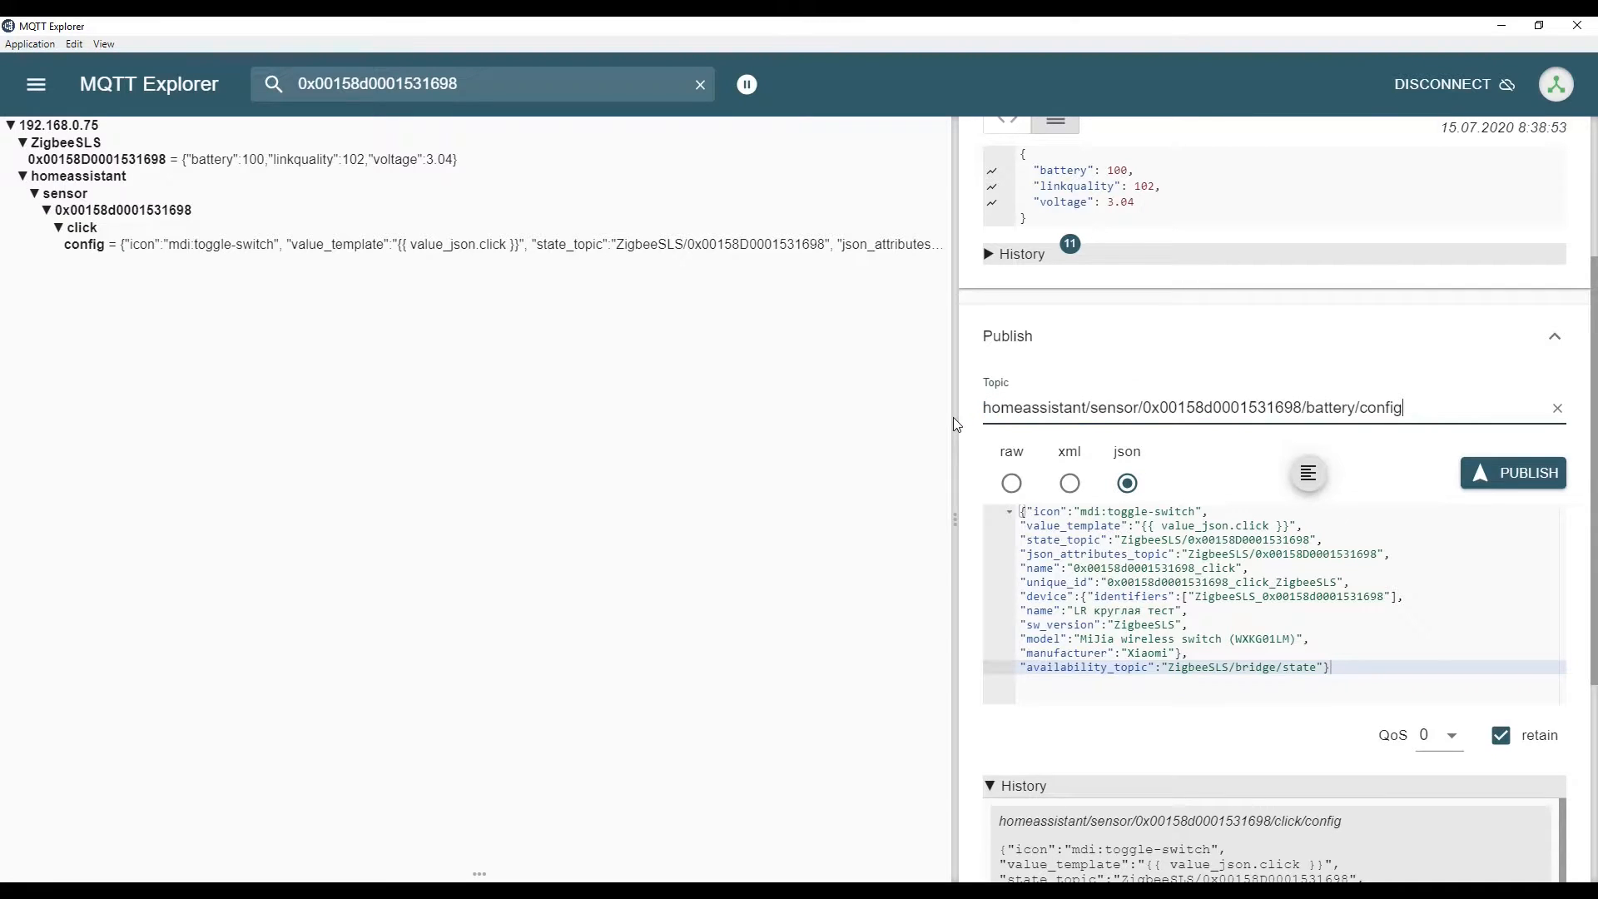
- Replace the MQTT Explorer message body with the sensor_battery JSON block from Notepad++ and publish it
{"action": "key", "text": "alt+Tab"}
{"action": "left_click_drag", "start_coordinate": [514, 756], "coordinate": [3, 535]}
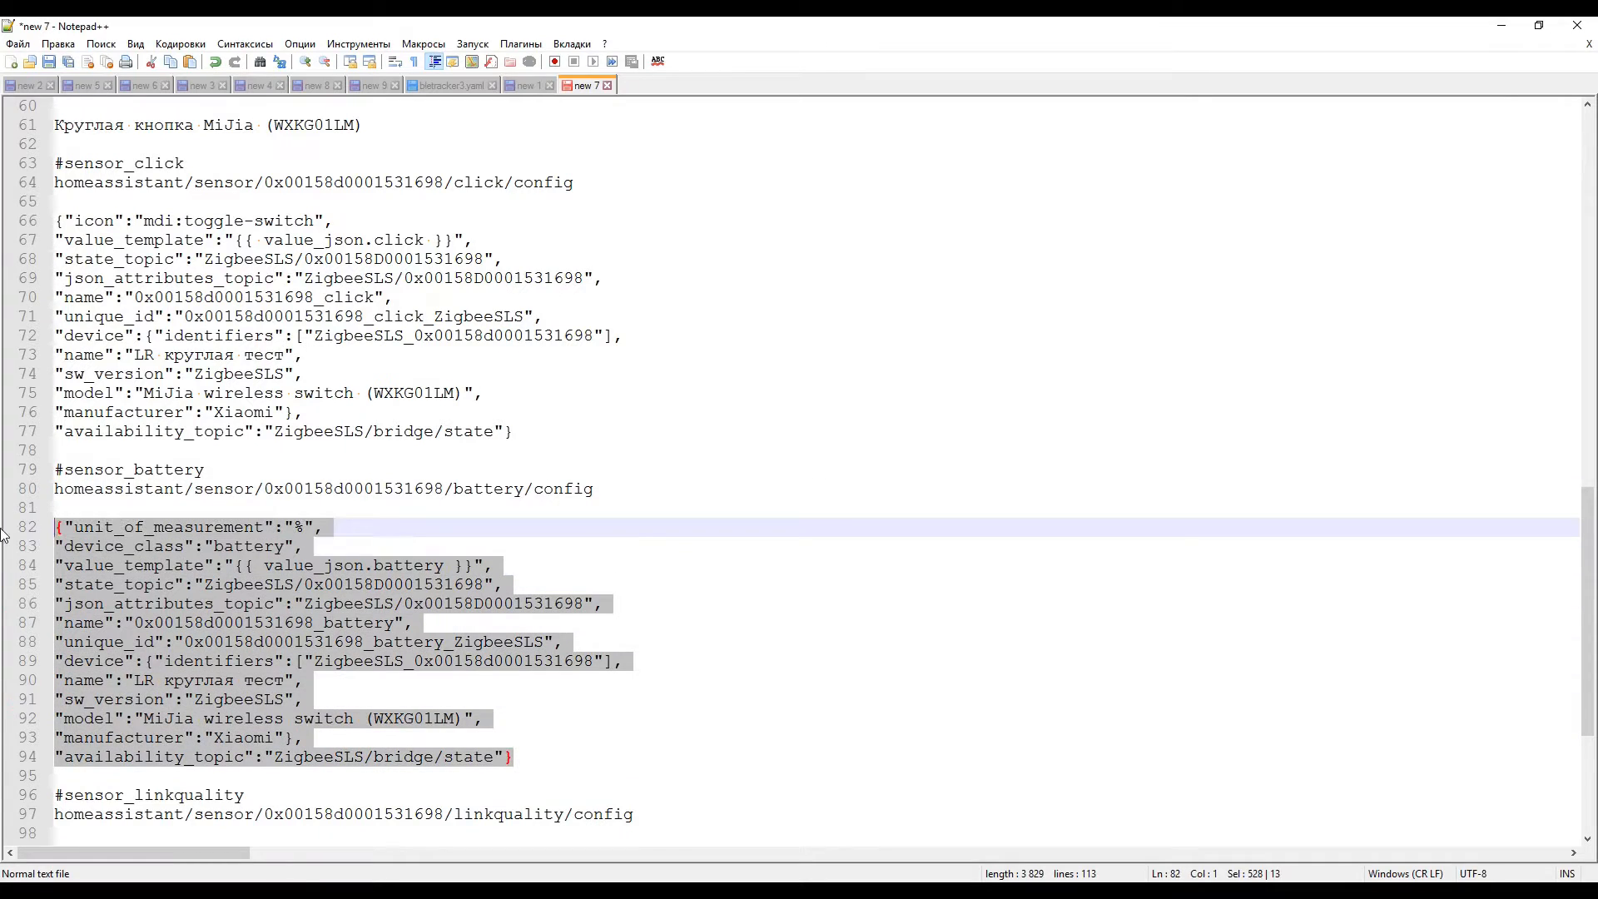
{"action": "key", "text": "ctrl+c"}
{"action": "key", "text": "alt+Tab"}
{"action": "left_click", "coordinate": [1273, 666]}
{"action": "key", "text": "ctrl+a"}
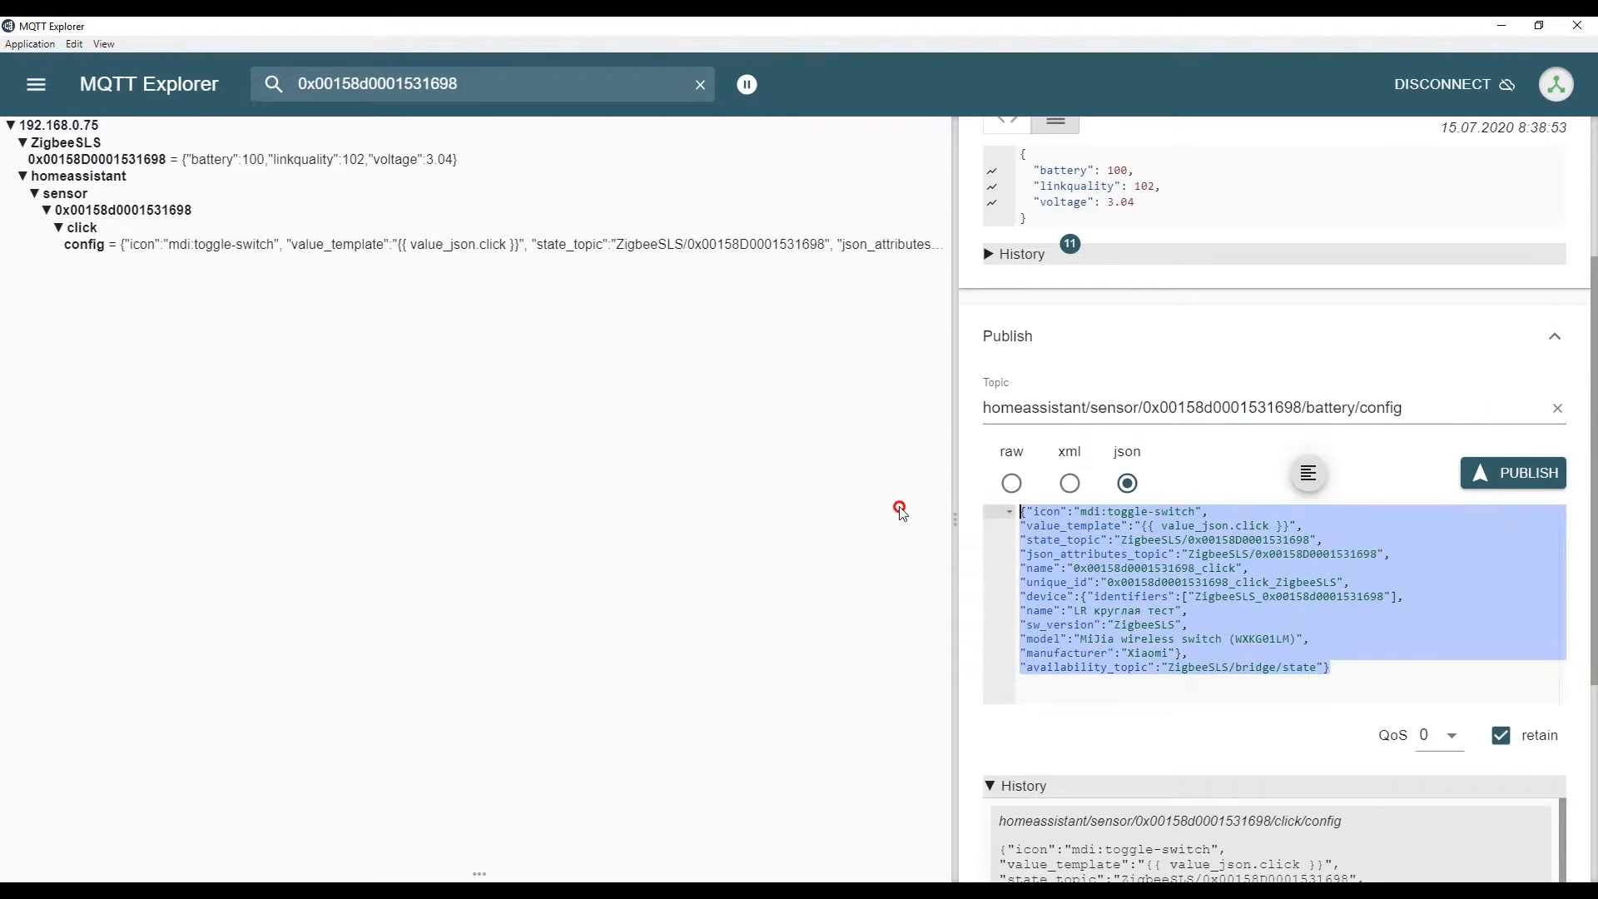
{"action": "key", "text": "ctrl+v"}
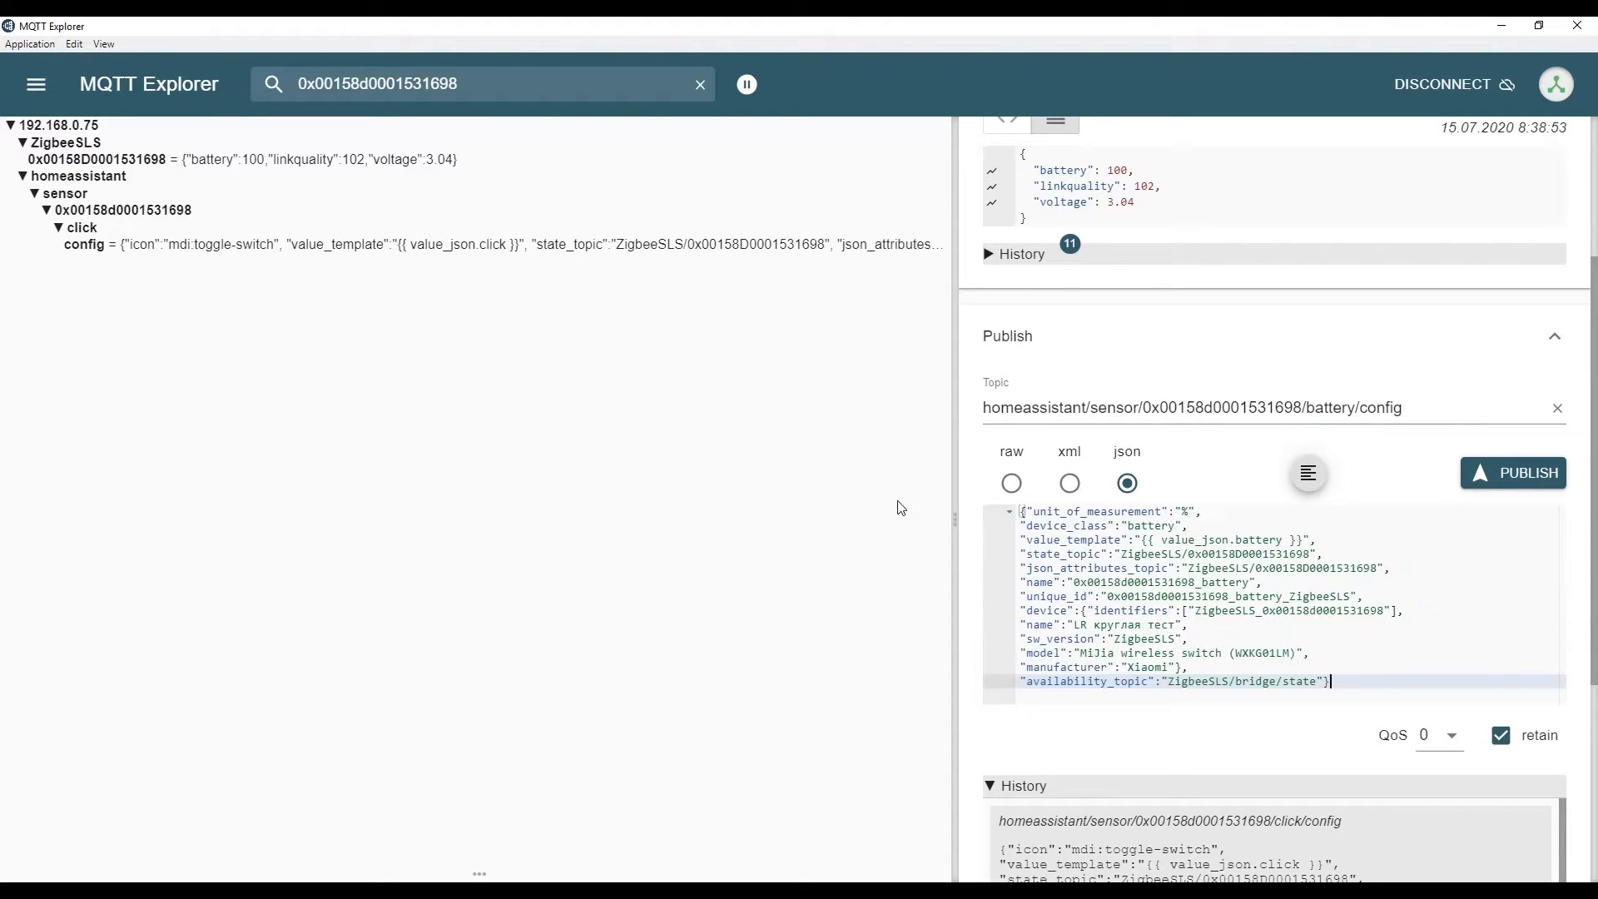
{"action": "left_click", "coordinate": [1513, 472]}
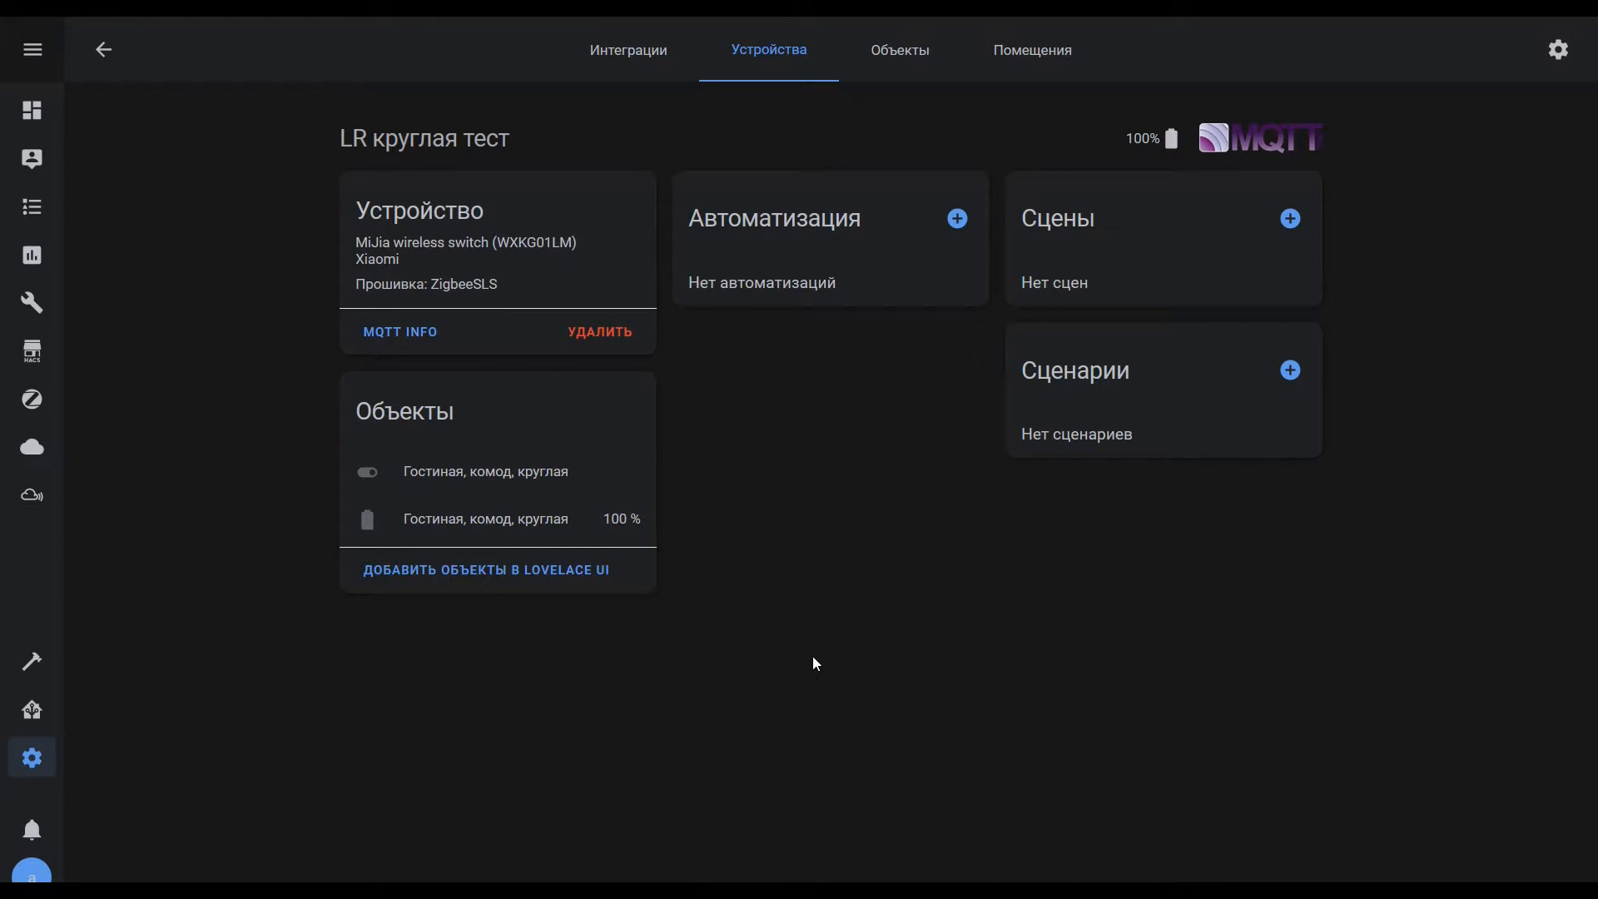
{"action": "key", "text": "alt+Tab"}
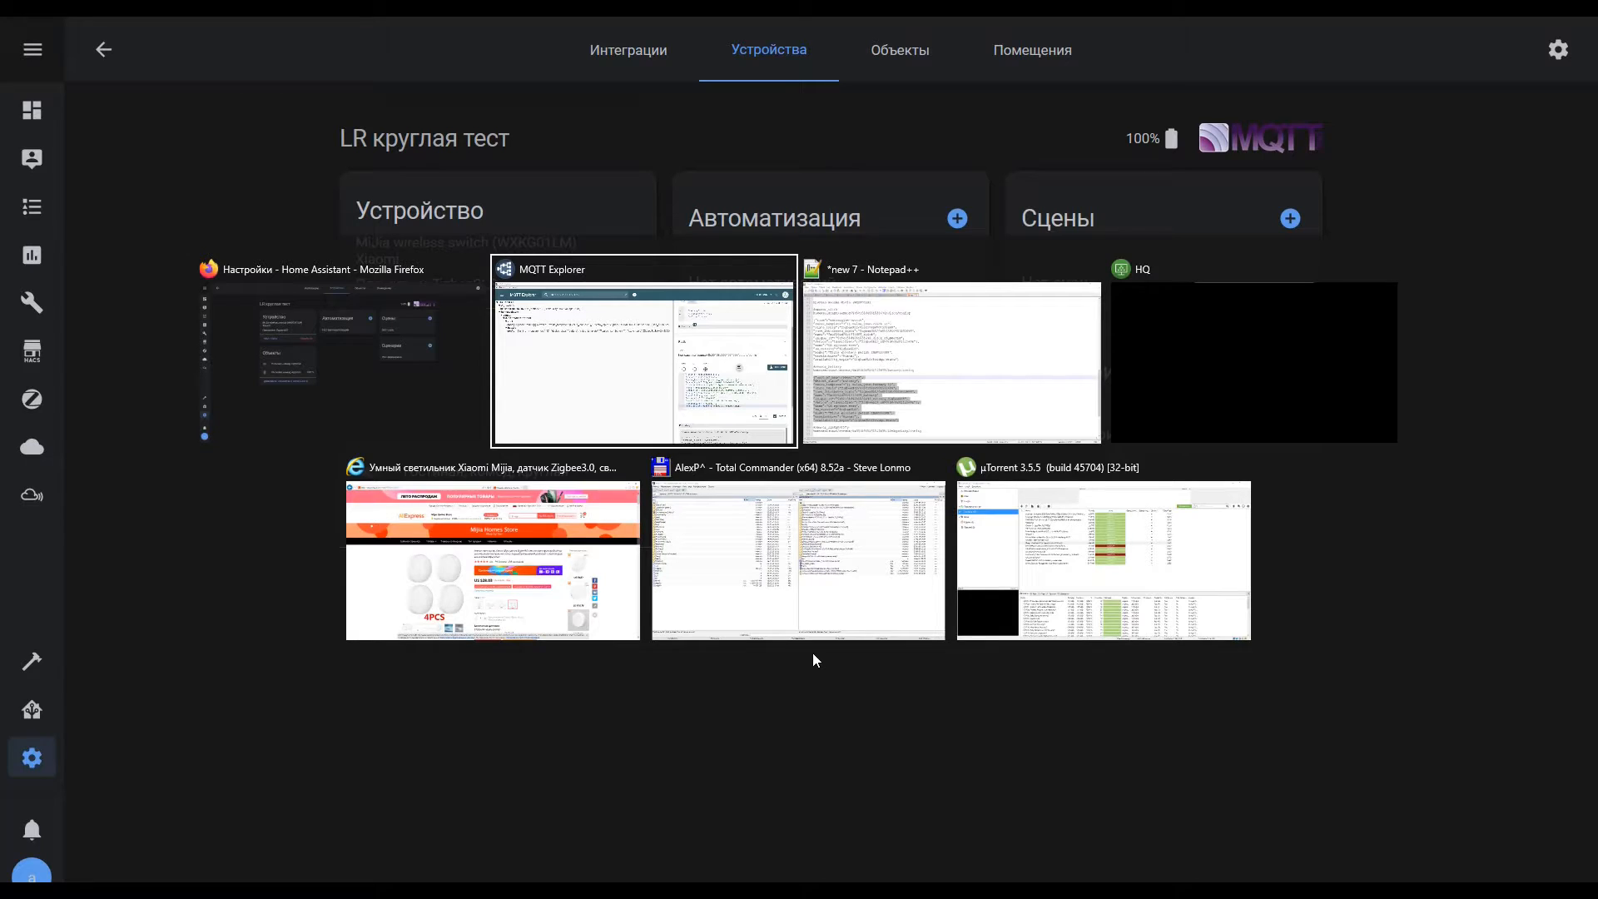
{"action": "key", "text": "alt+Tab"}
{"action": "scroll", "coordinate": [708, 649], "scroll_direction": "down", "scroll_amount": 4}
{"action": "left_click_drag", "start_coordinate": [637, 582], "coordinate": [8, 583]}
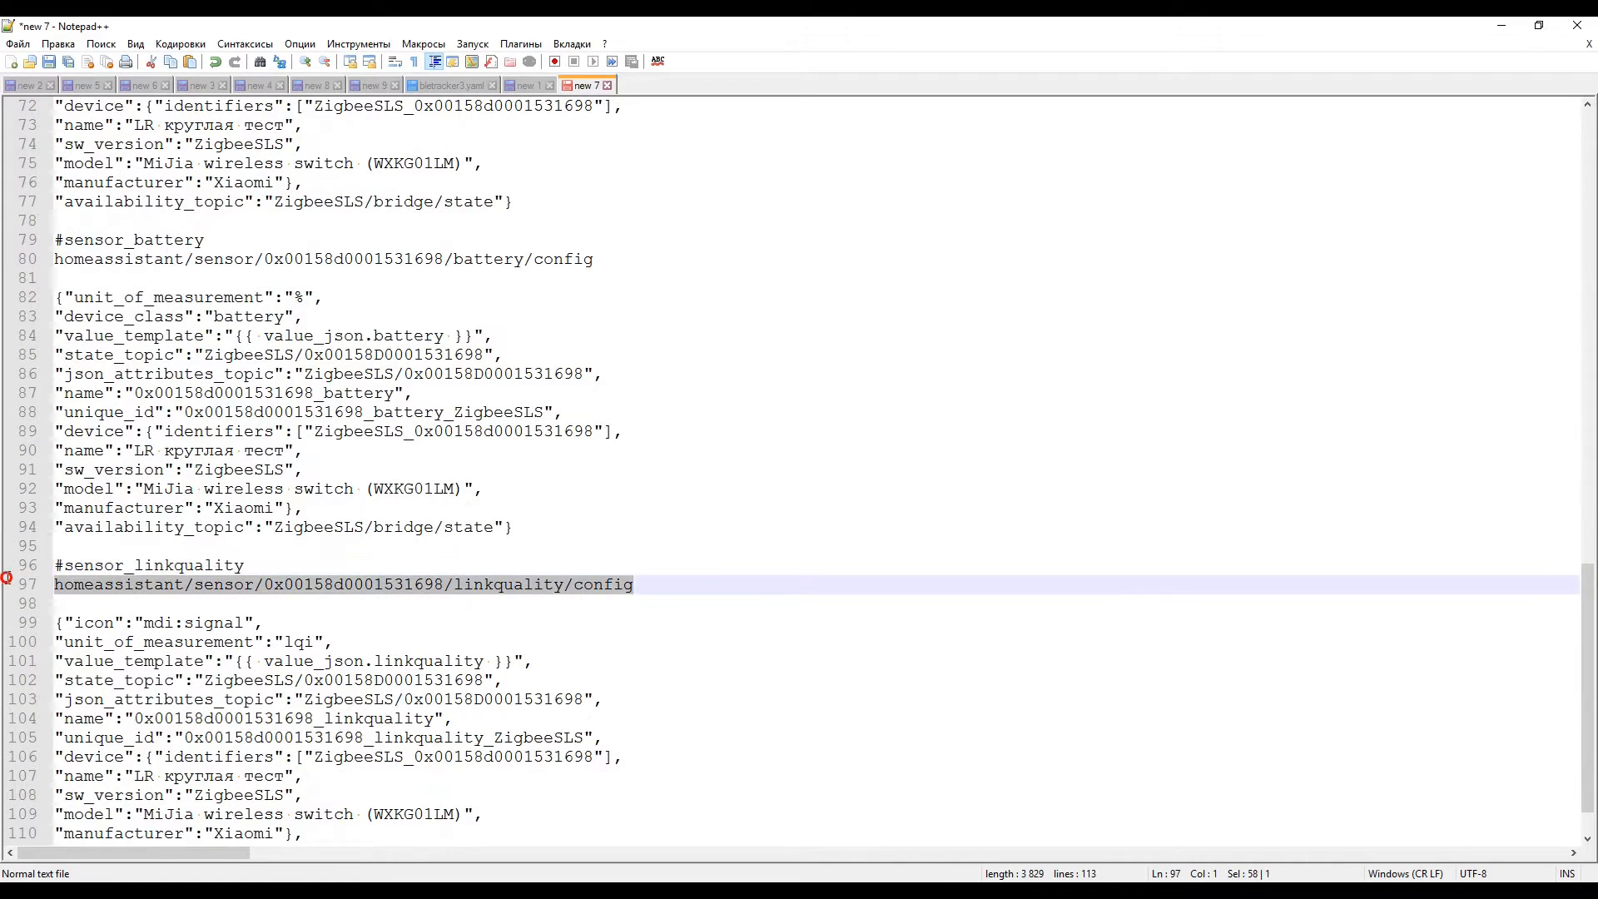
{"action": "key", "text": "alt+Tab"}
{"action": "key", "text": "ctrl+a"}
{"action": "key", "text": "ctrl+v"}
- Replace the MQTT Explorer message body with the sensor_linkquality JSON block from Notepad++ and publish it
{"action": "key", "text": "alt+Tab"}
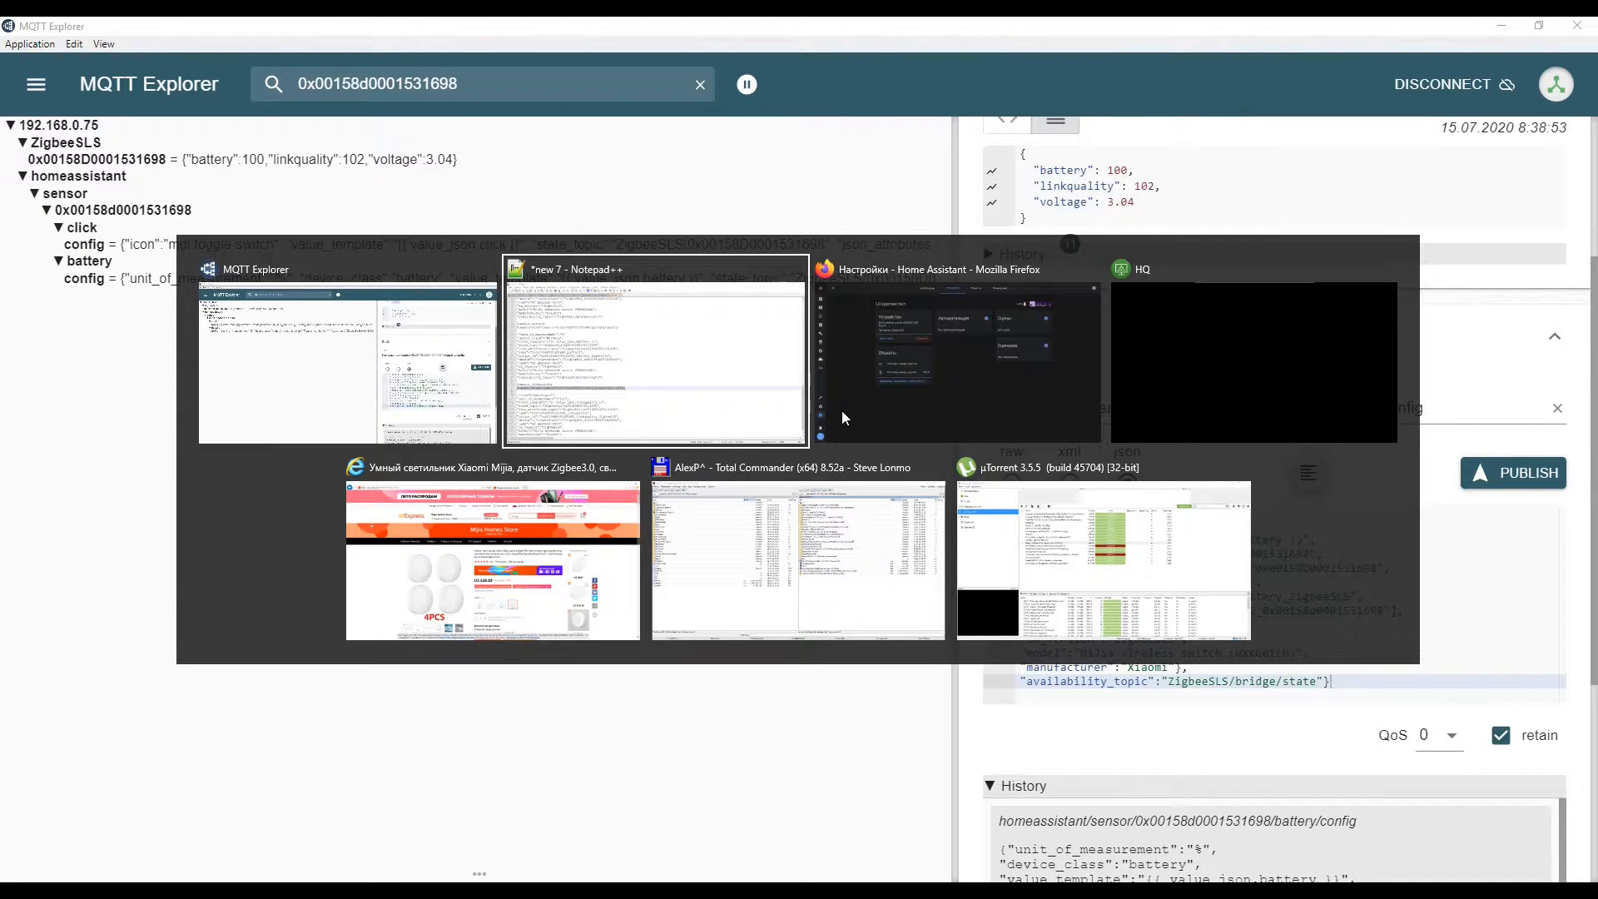
{"action": "scroll", "coordinate": [352, 765], "scroll_direction": "down", "scroll_amount": 1}
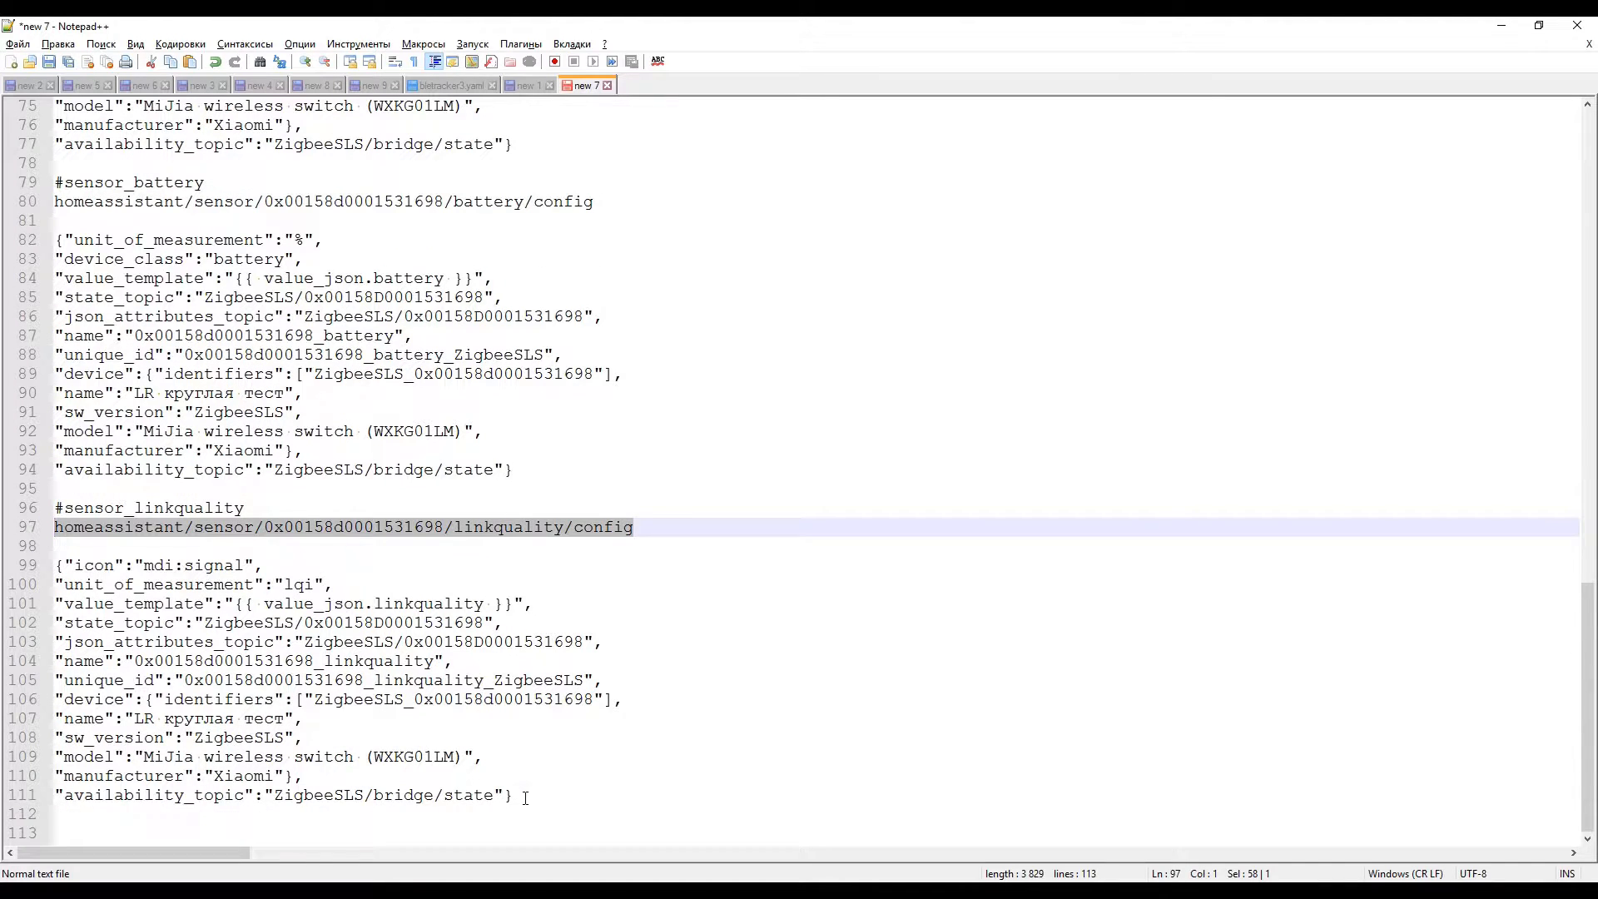
{"action": "left_click_drag", "start_coordinate": [525, 797], "coordinate": [20, 569]}
{"action": "key", "text": "ctrl+c"}
{"action": "key", "text": "alt+Tab"}
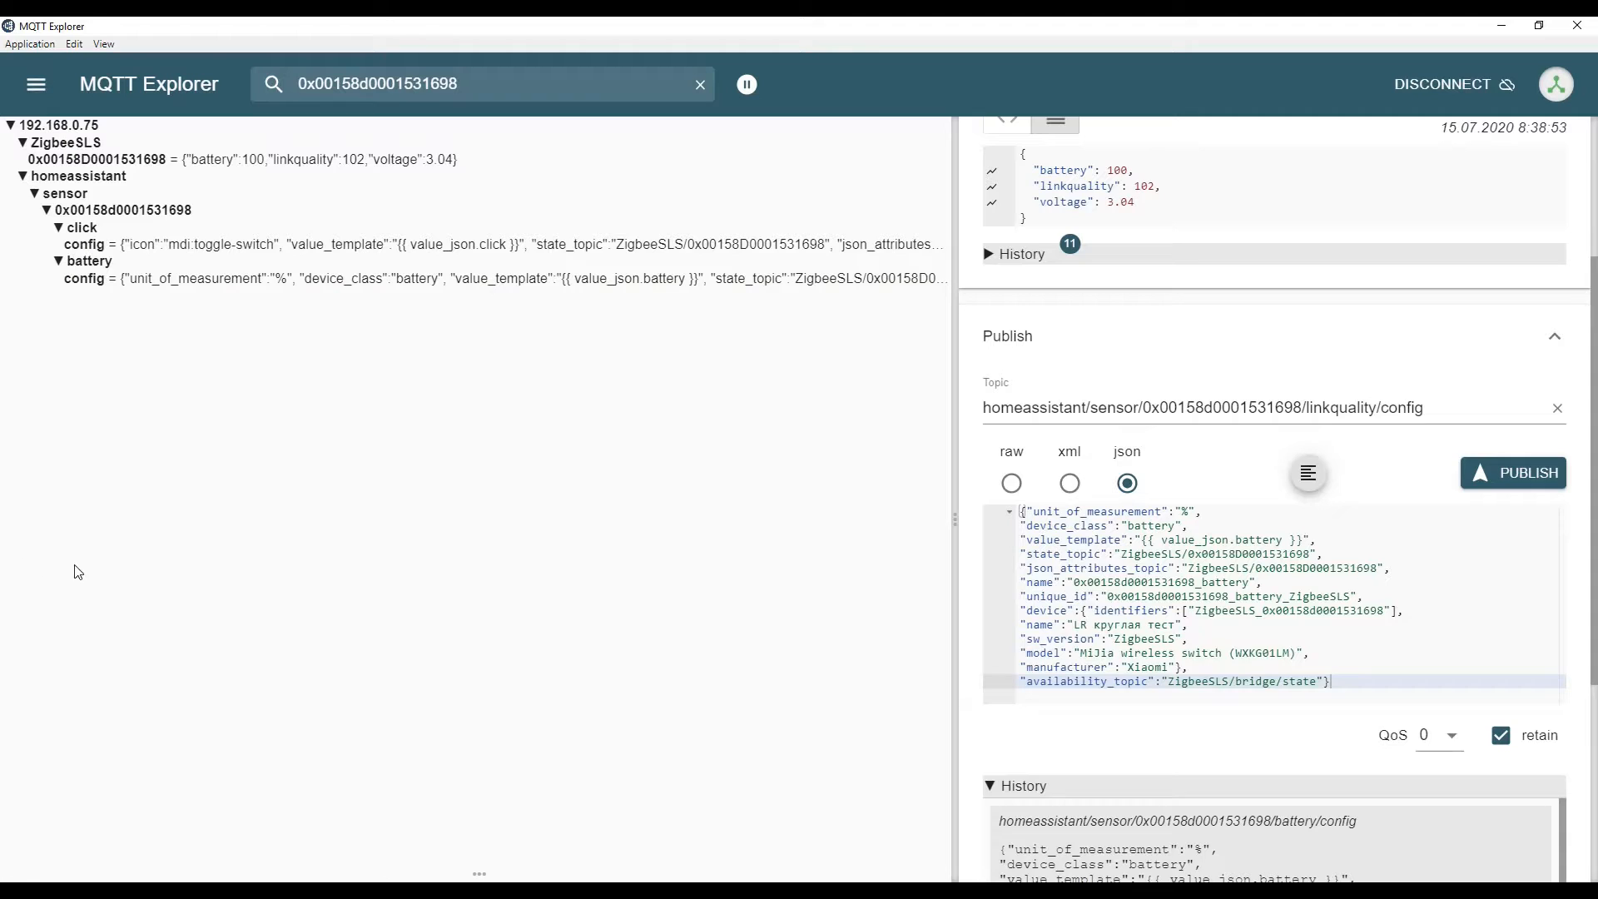
{"action": "key", "text": "ctrl+a"}
{"action": "key", "text": "ctrl+v"}
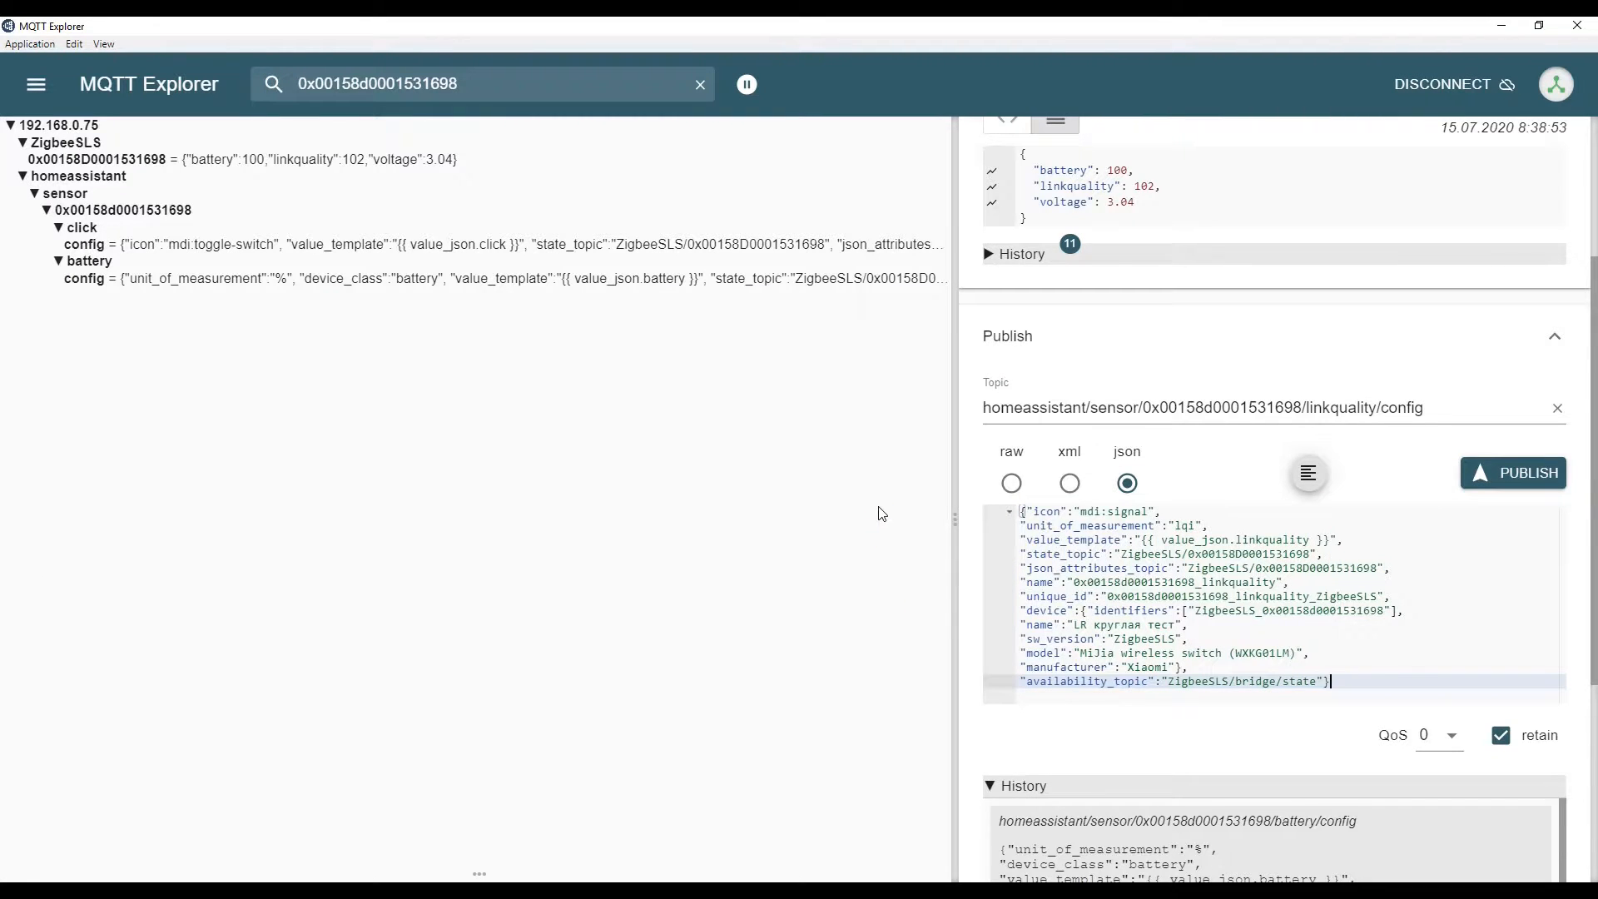
{"action": "left_click", "coordinate": [1512, 474]}
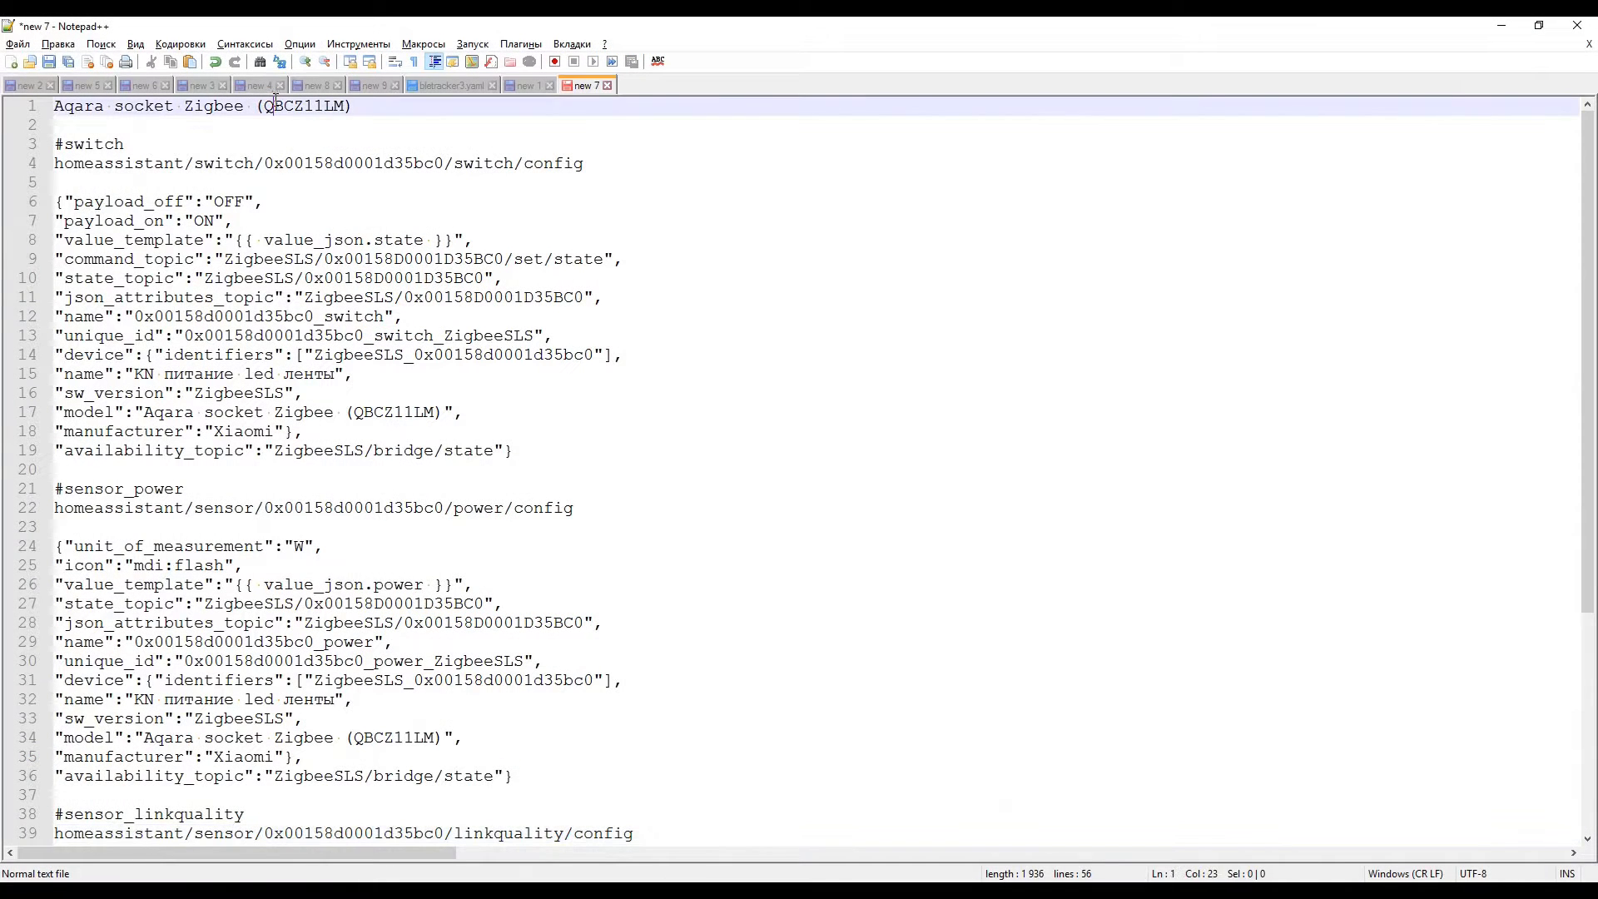
- In Notepad++, compare the component types in the switch, power and linkquality topic paths of the Aqara socket Zigbee (QBCZ11LM) configs
{"action": "left_click", "coordinate": [55, 163]}
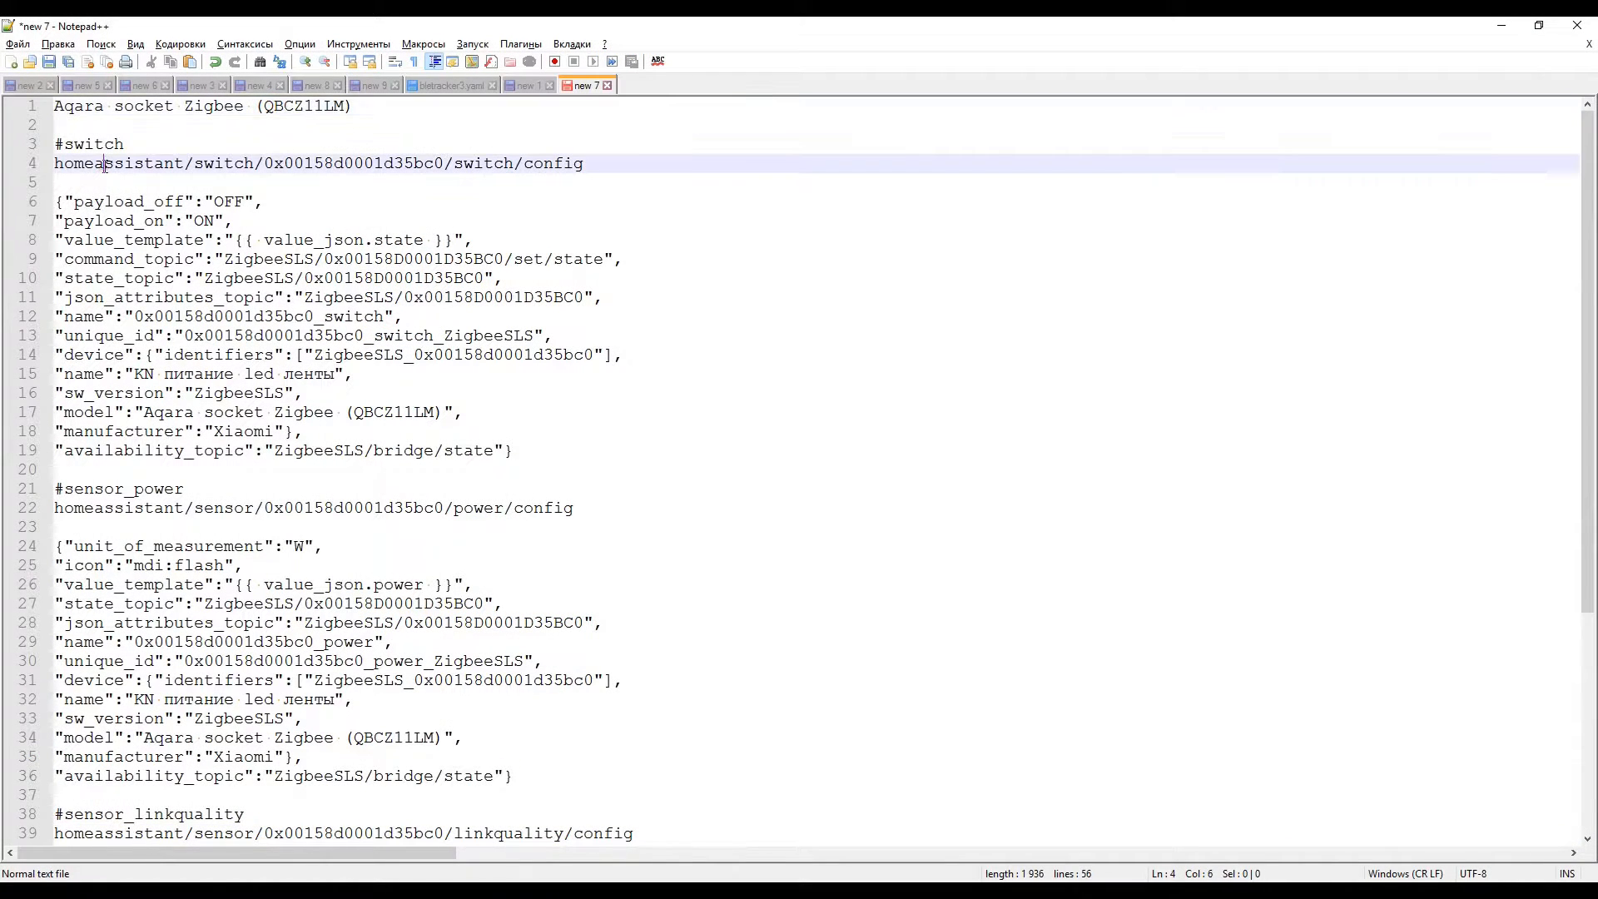
{"action": "double_click", "coordinate": [75, 144]}
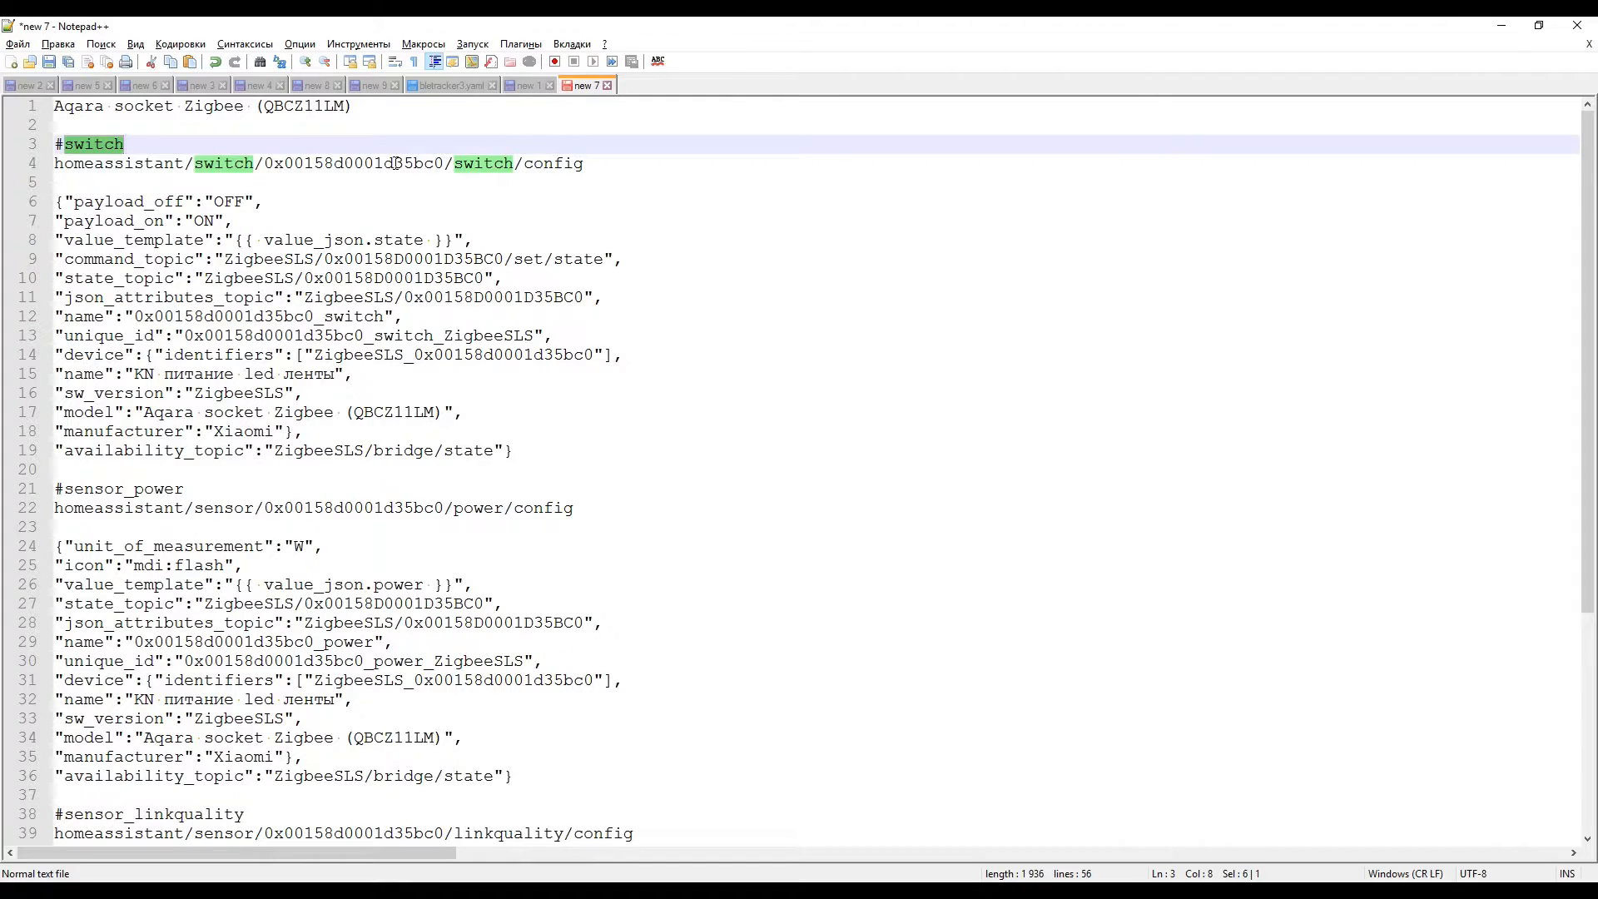
{"action": "left_click", "coordinate": [277, 171]}
{"action": "left_click", "coordinate": [173, 508]}
{"action": "left_click_drag", "start_coordinate": [194, 508], "coordinate": [255, 508]}
{"action": "scroll", "coordinate": [210, 603], "scroll_direction": "down", "scroll_amount": 4}
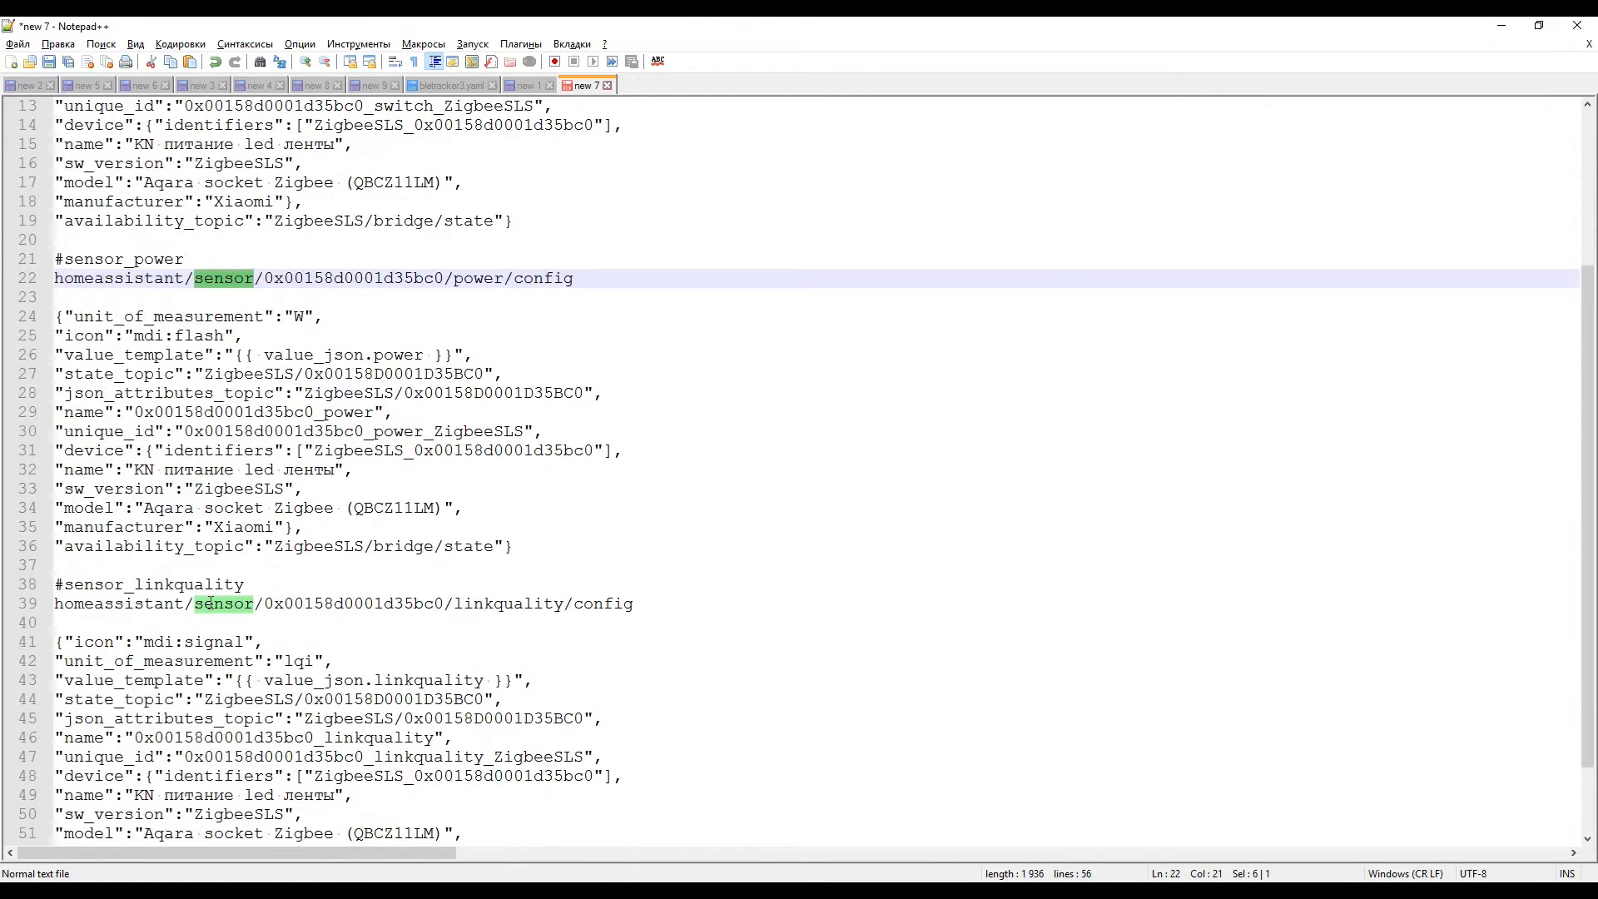
{"action": "double_click", "coordinate": [202, 603]}
{"action": "left_click", "coordinate": [528, 604]}
{"action": "scroll", "coordinate": [539, 570], "scroll_direction": "up", "scroll_amount": 4}
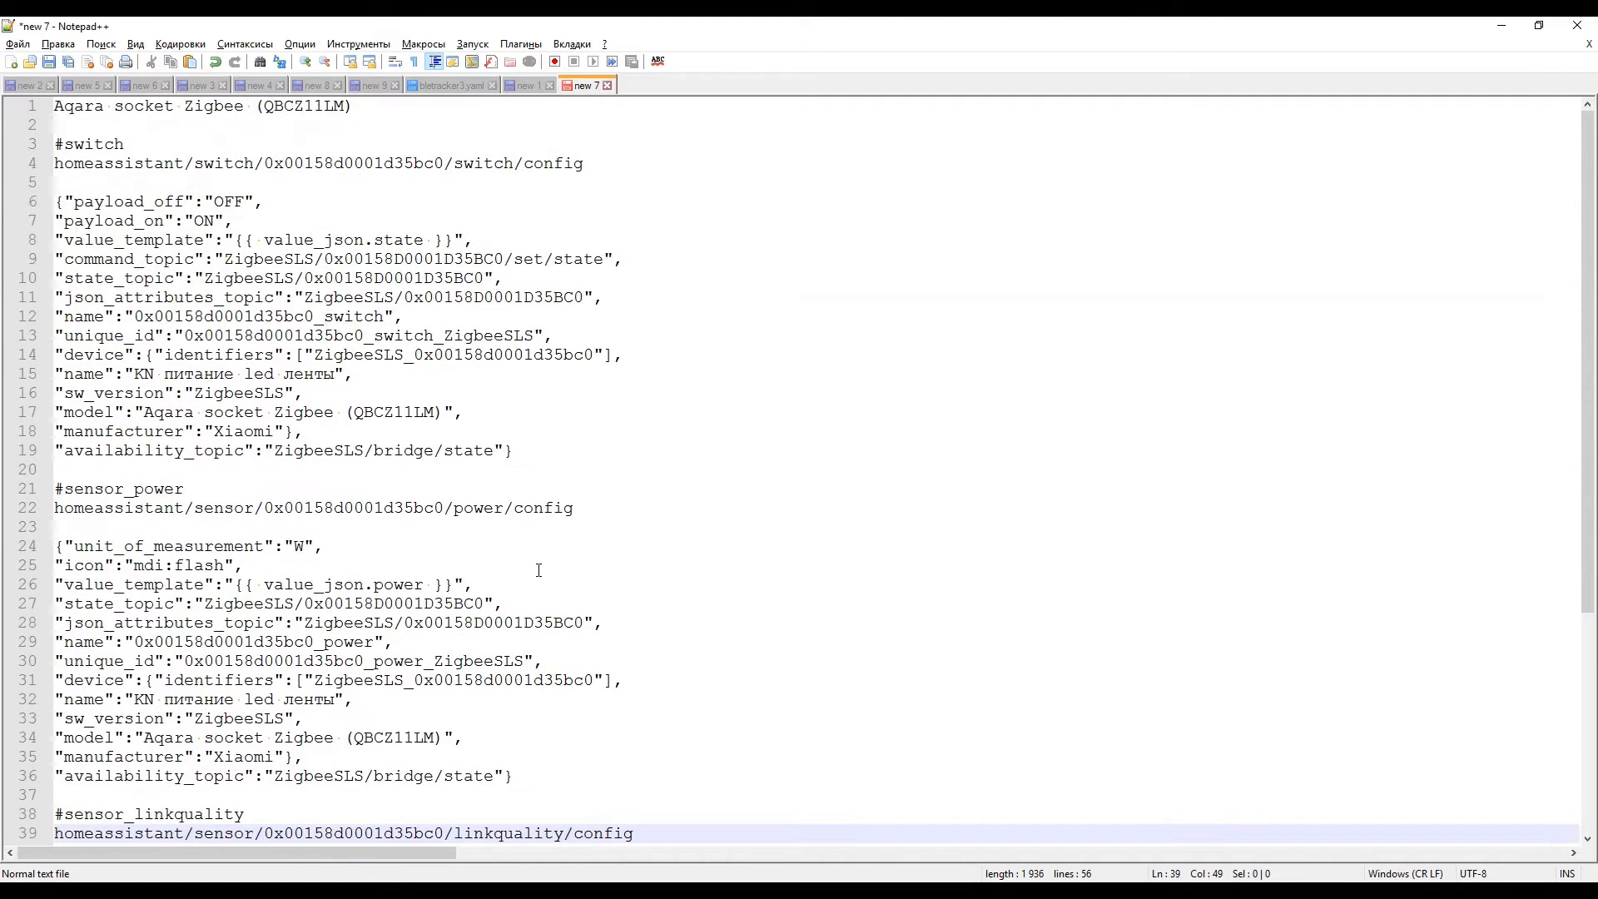
- Examine the payload_off, payload_on, value_template, command_topic and state_topic fields of the socket's switch config
{"action": "left_click", "coordinate": [227, 200]}
{"action": "left_click", "coordinate": [214, 219]}
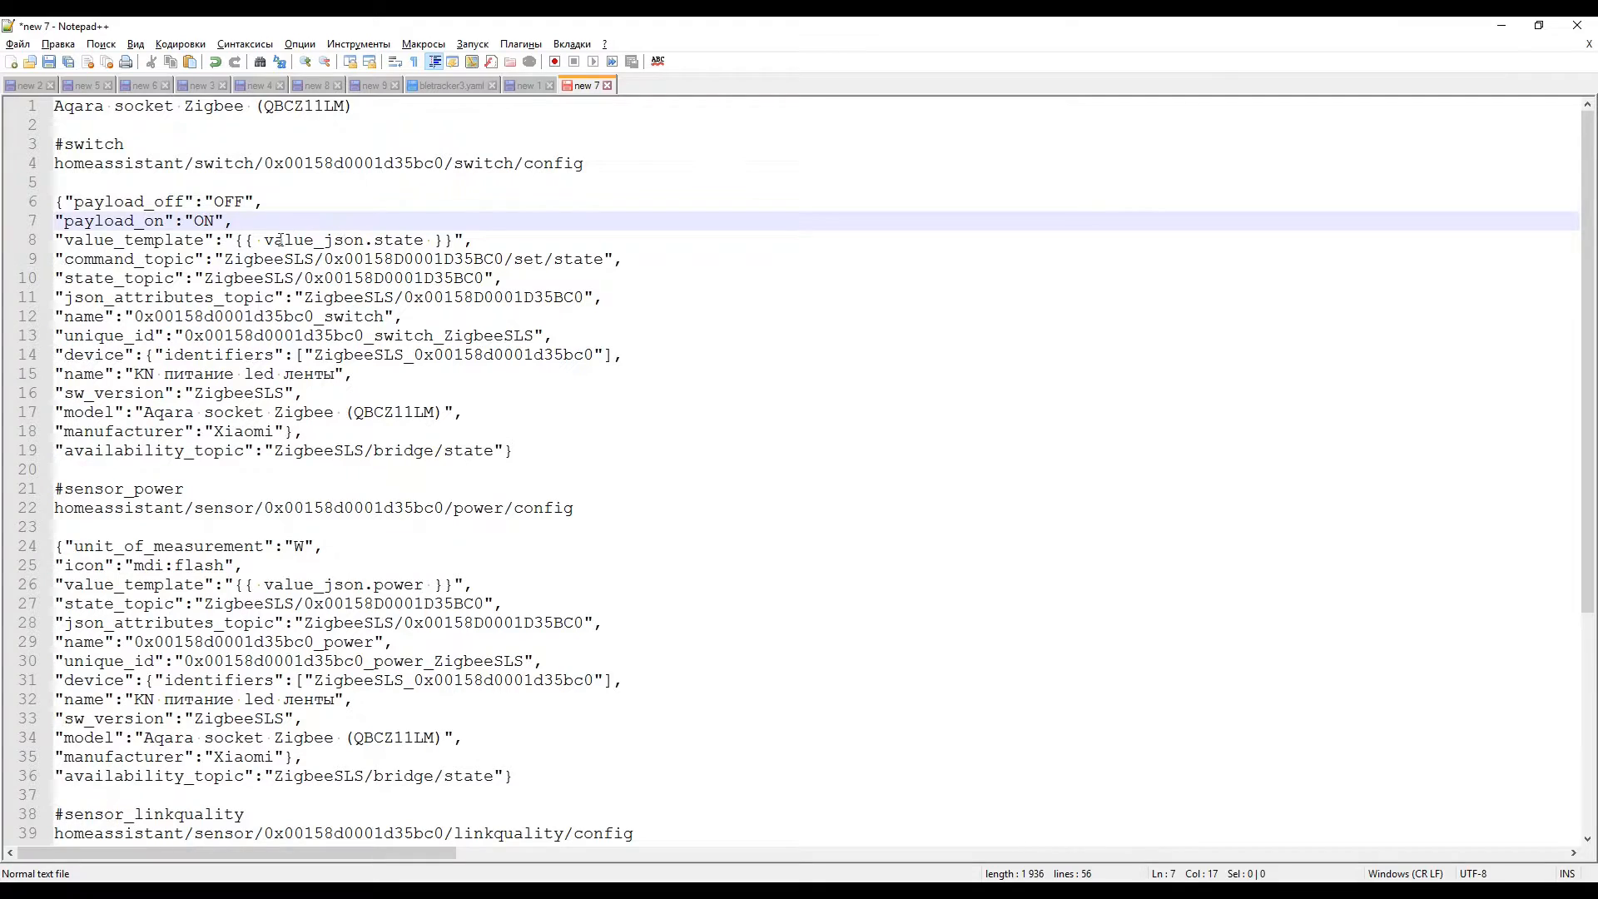
{"action": "left_click_drag", "start_coordinate": [265, 240], "coordinate": [420, 240]}
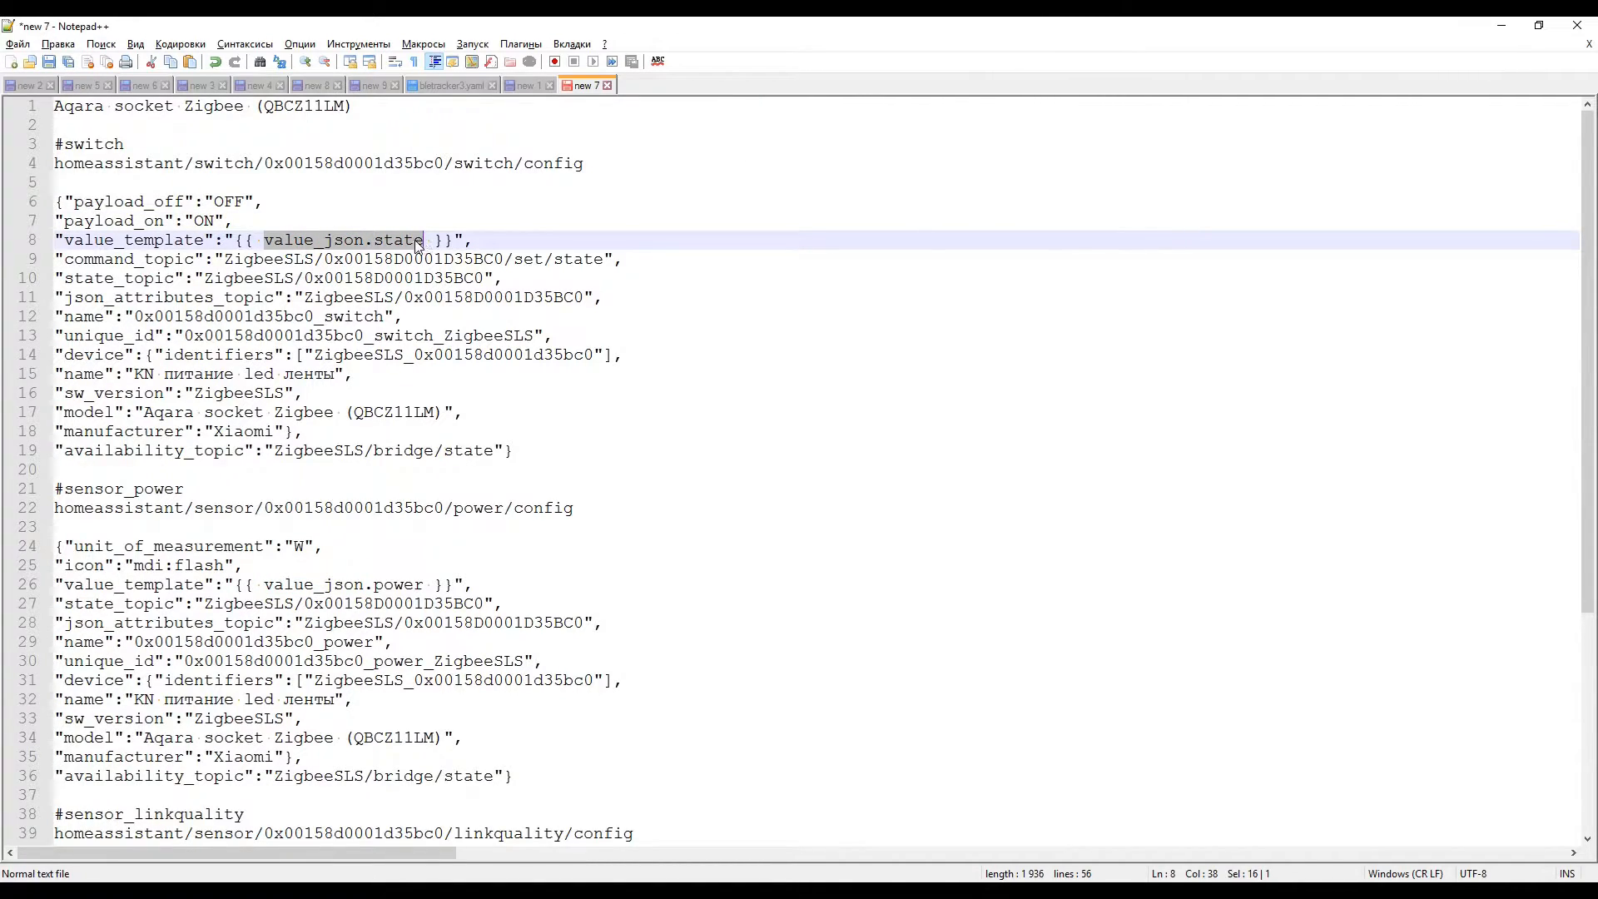
{"action": "left_click_drag", "start_coordinate": [228, 258], "coordinate": [608, 258]}
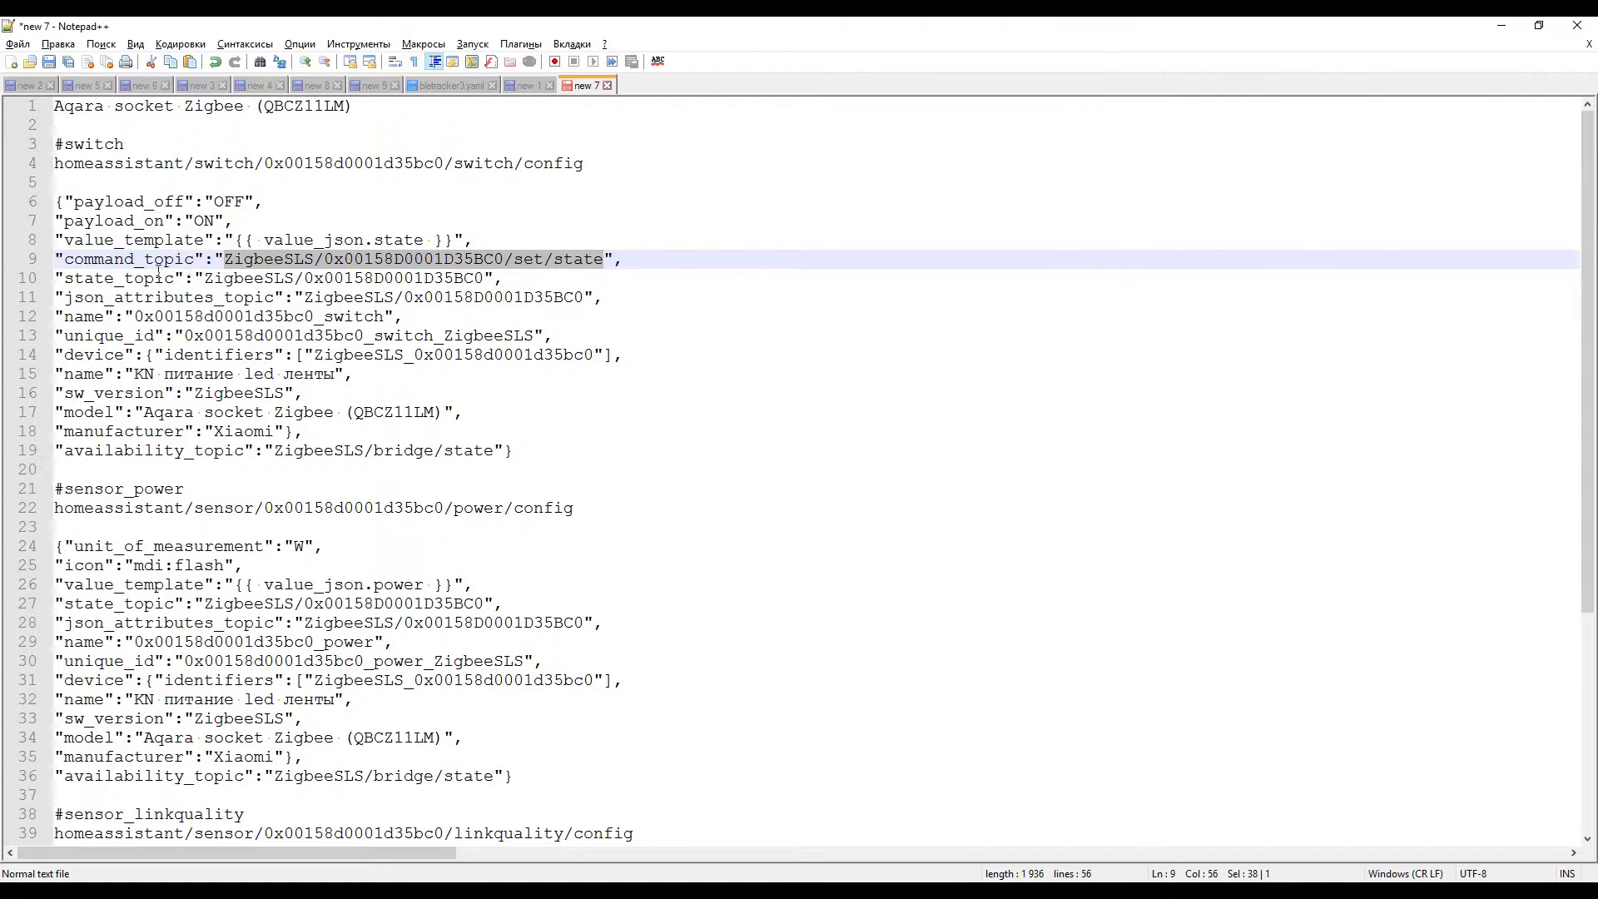
{"action": "left_click_drag", "start_coordinate": [206, 277], "coordinate": [482, 280]}
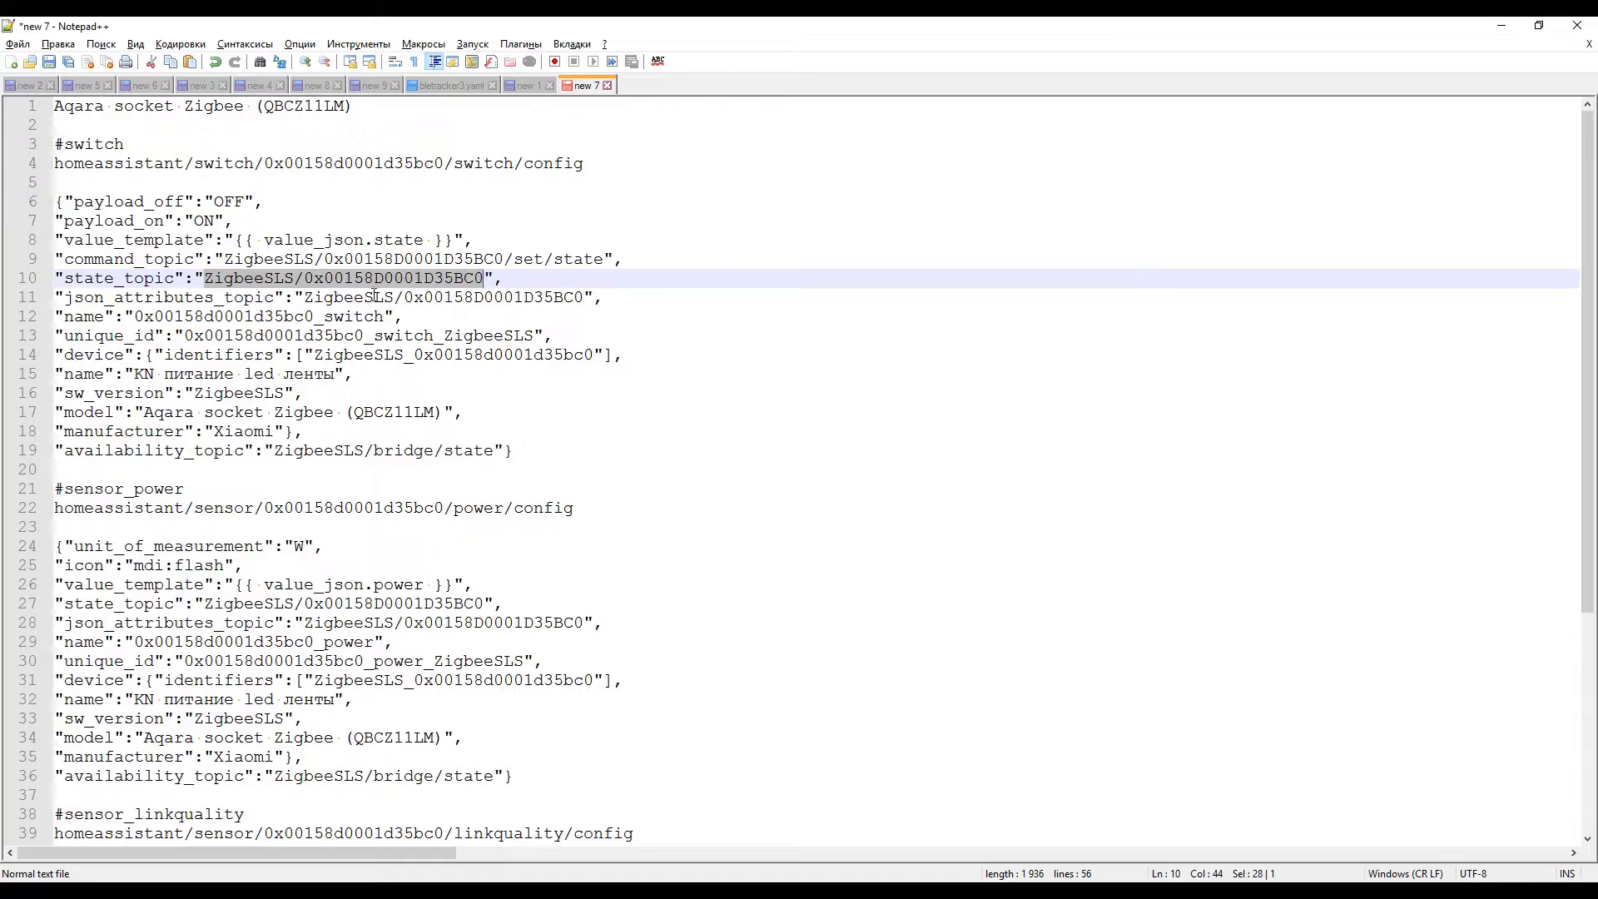
- Examine the name, unique_id, device identifiers, sw_version, model and manufacturer fields of the socket's switch config
{"action": "left_click", "coordinate": [362, 316]}
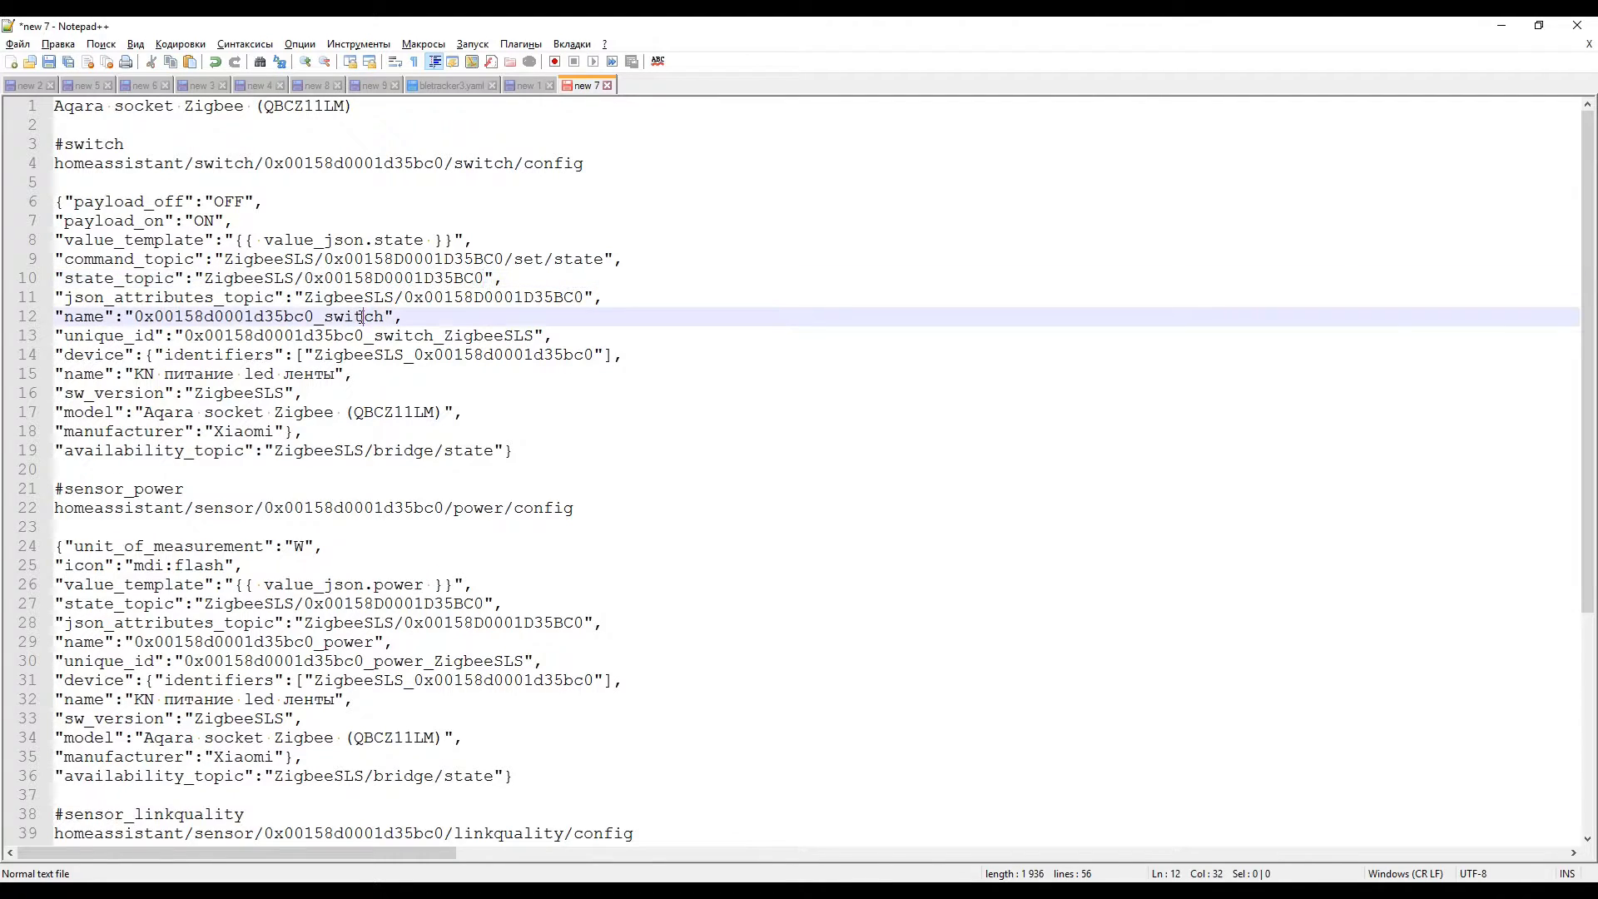
{"action": "left_click_drag", "start_coordinate": [138, 316], "coordinate": [387, 319]}
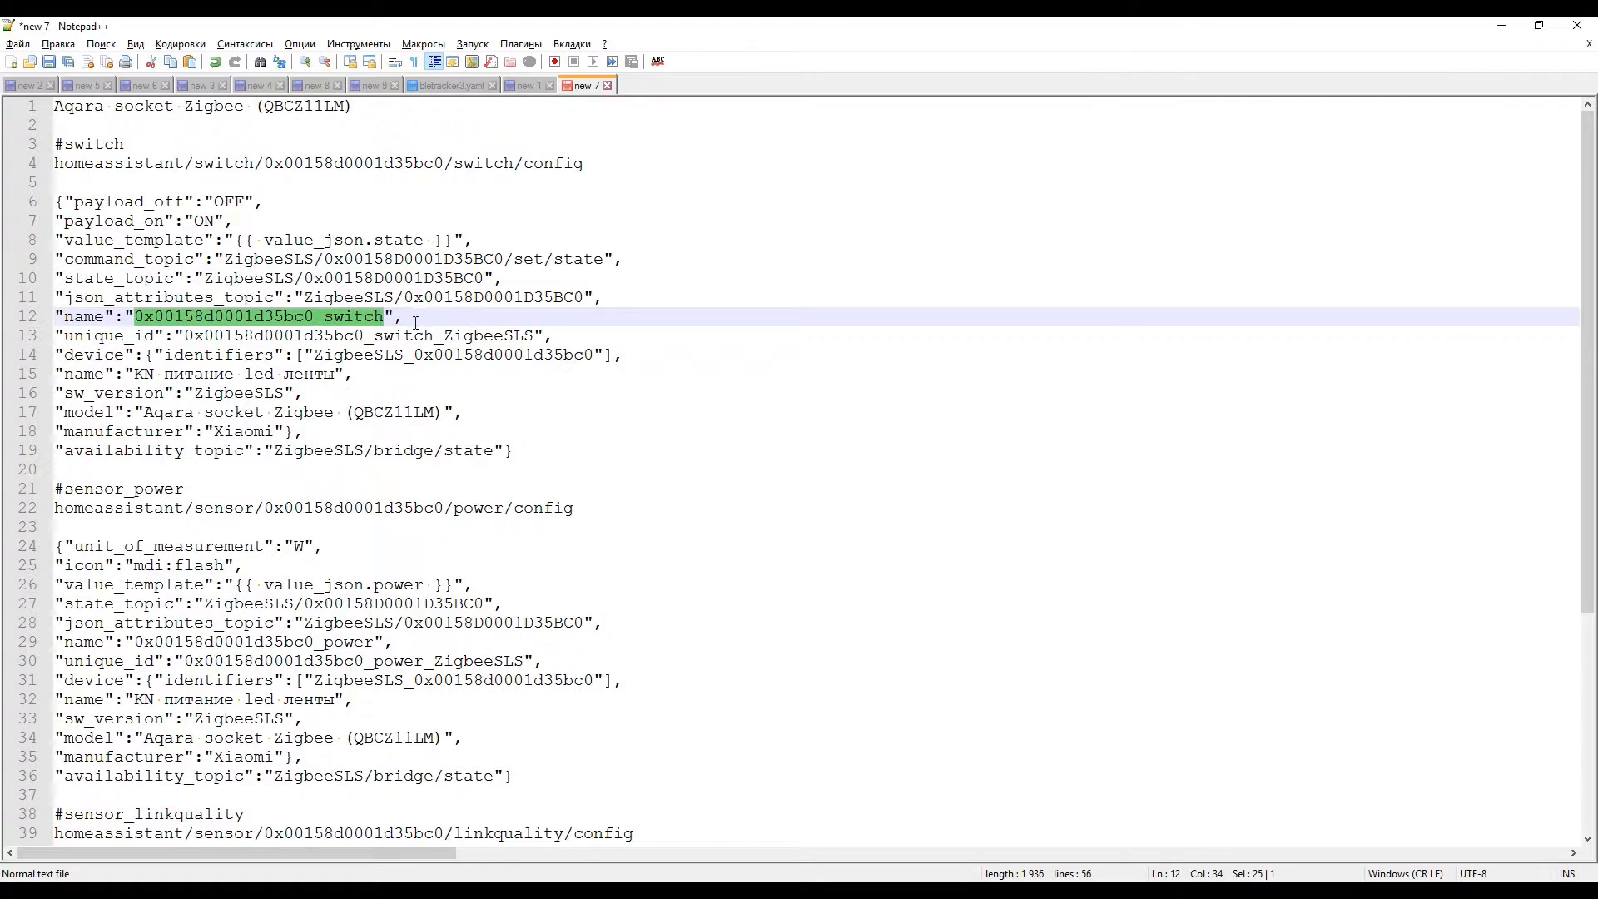
{"action": "left_click", "coordinate": [250, 336]}
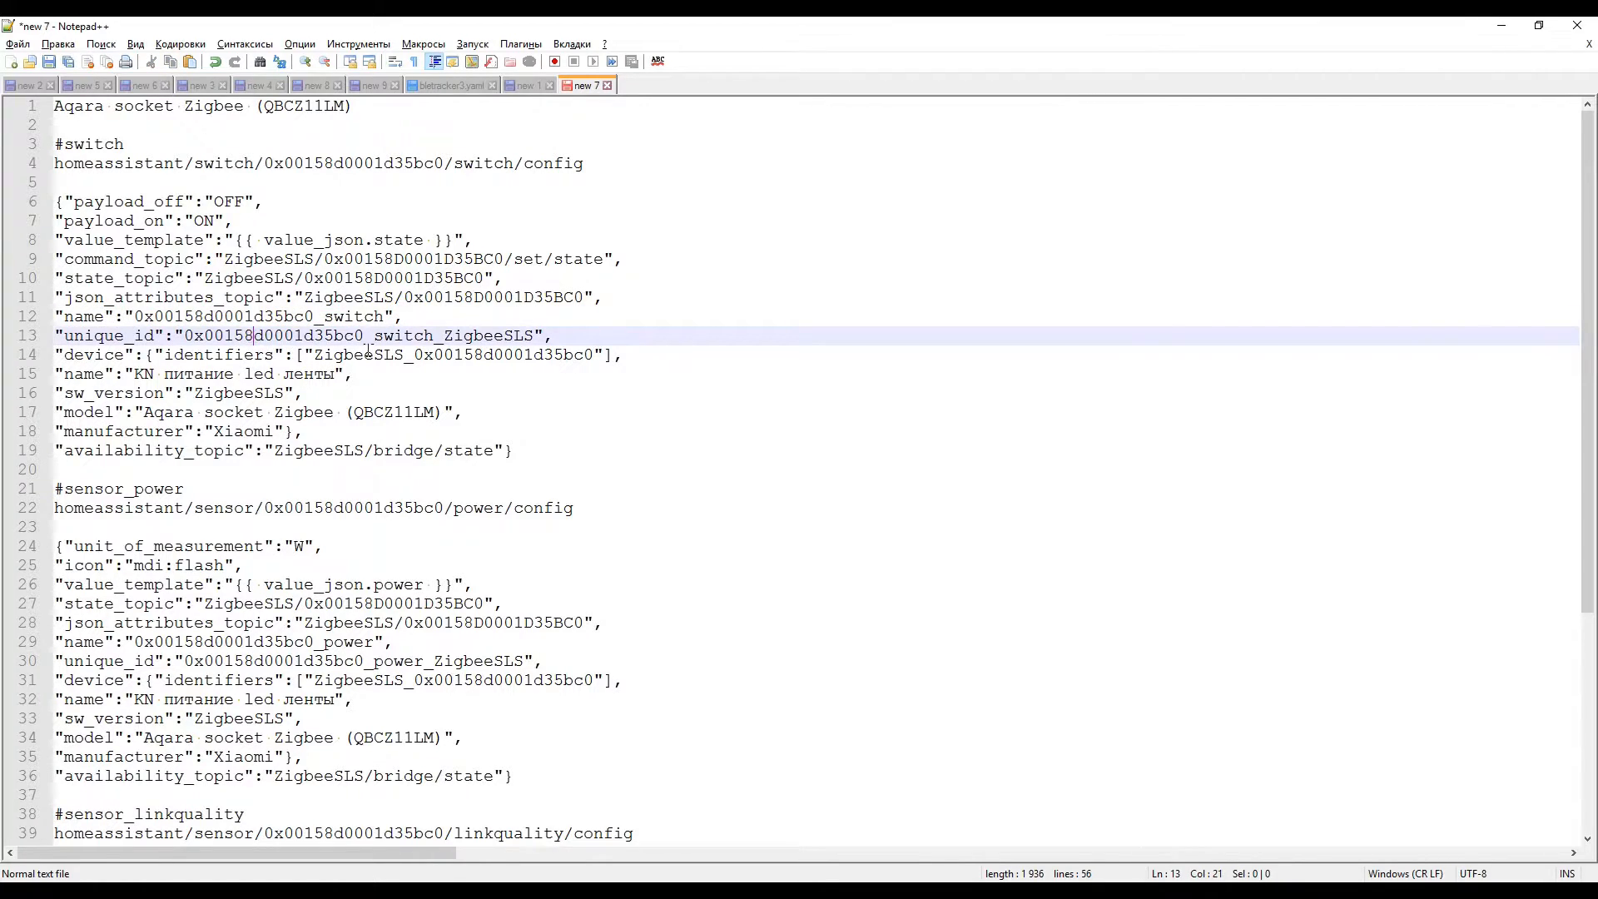
{"action": "left_click", "coordinate": [423, 355]}
{"action": "left_click", "coordinate": [163, 374]}
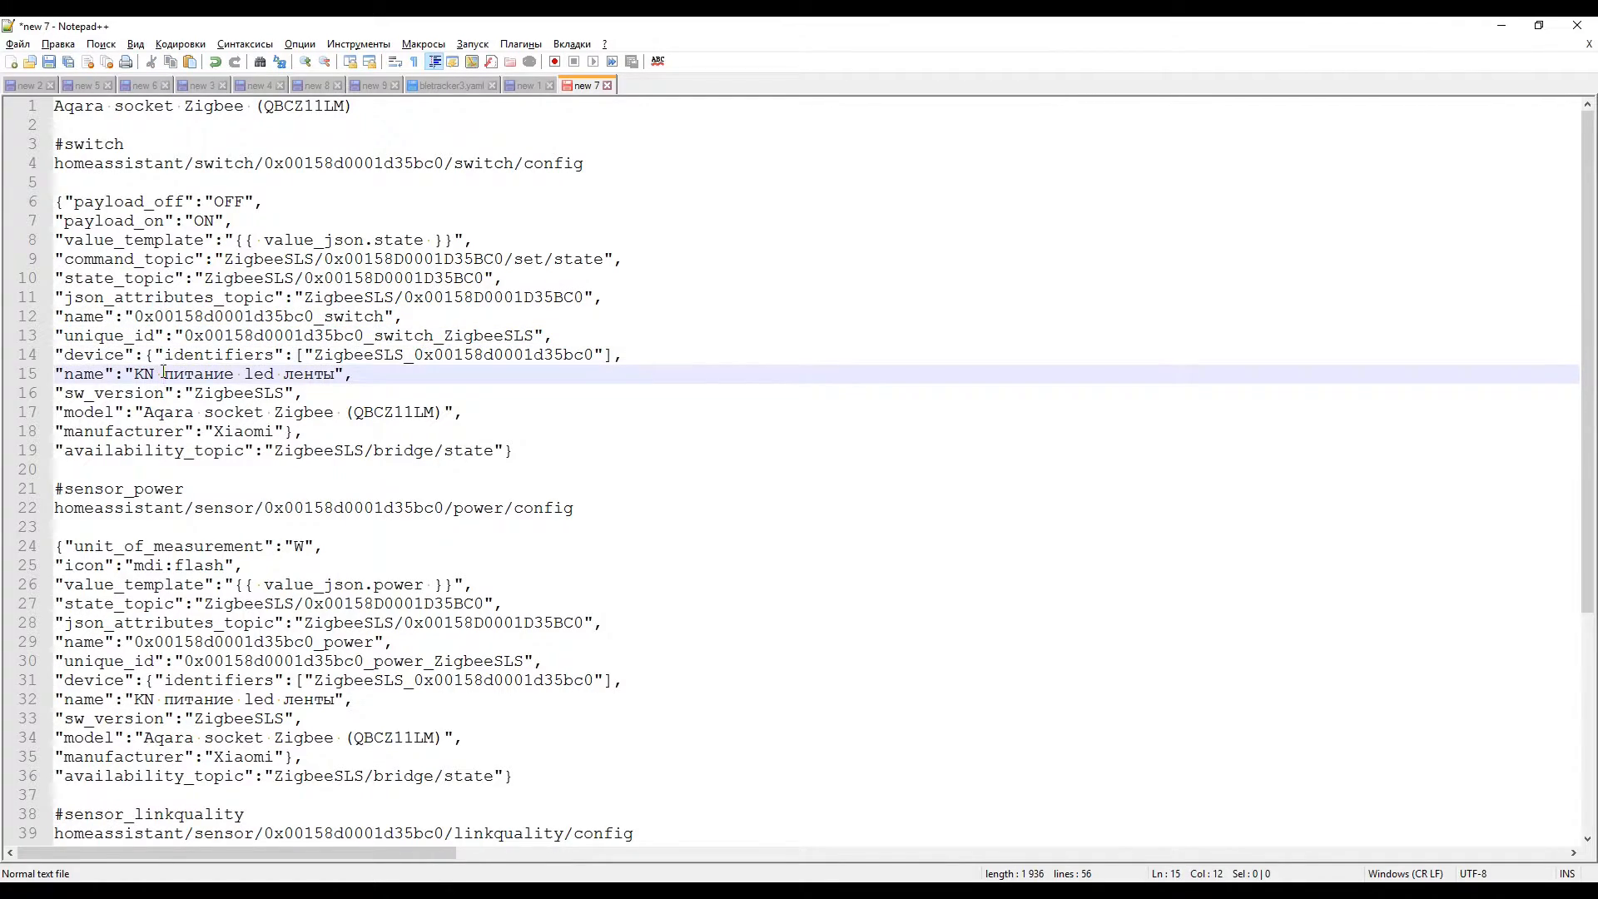
{"action": "left_click", "coordinate": [200, 393]}
{"action": "left_click", "coordinate": [212, 412]}
{"action": "left_click", "coordinate": [224, 432]}
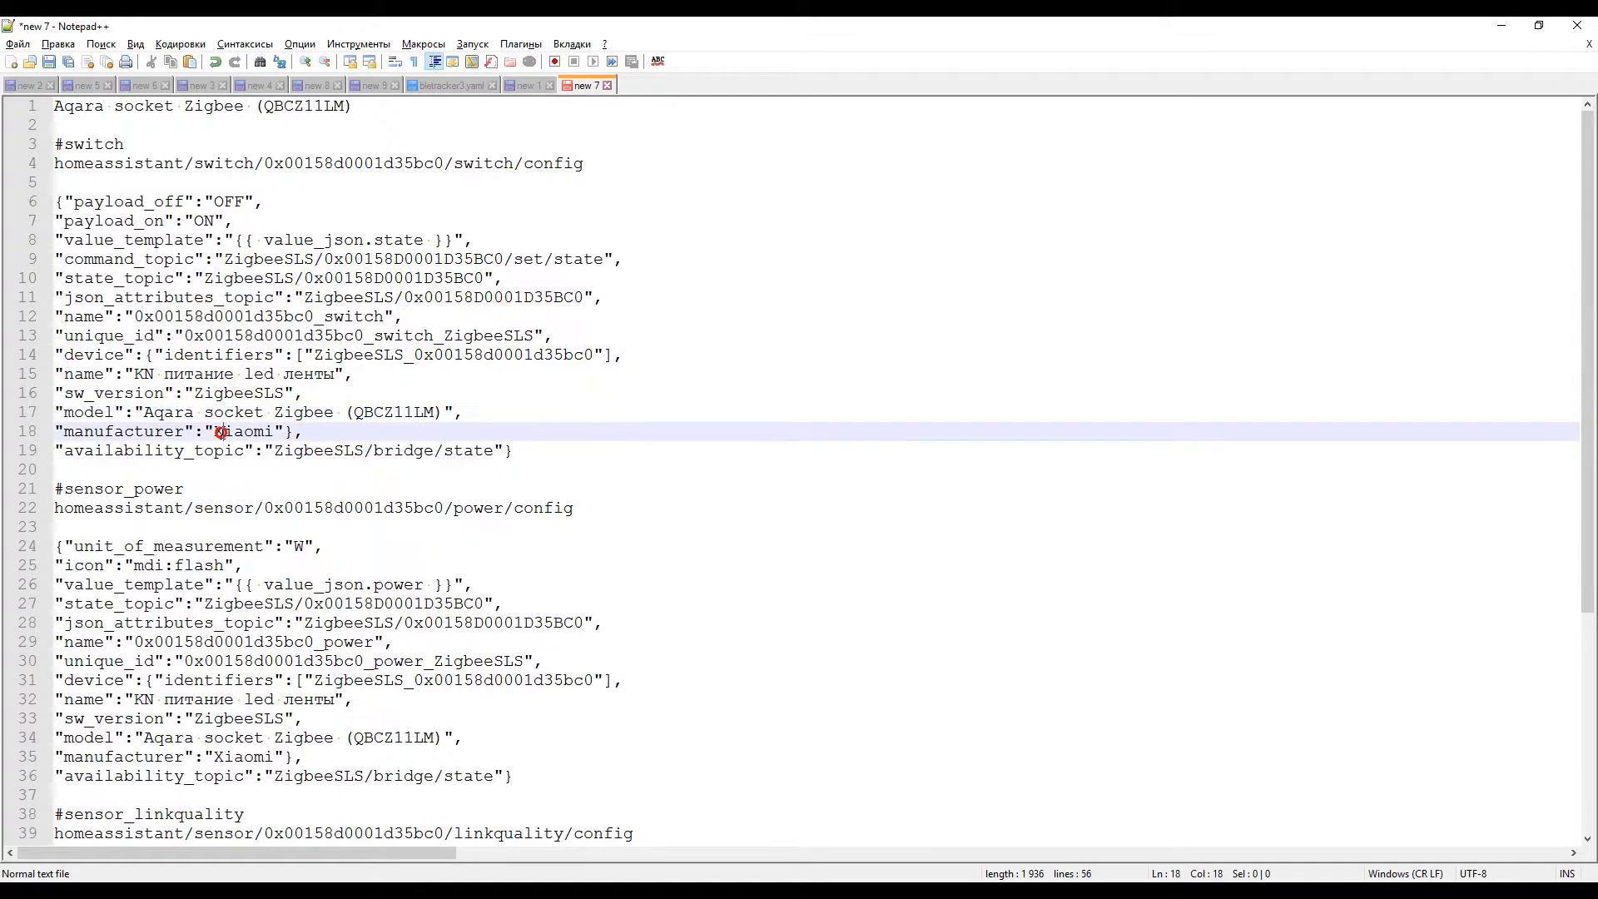
- Review the device ID, name and value_template fields across the socket's sensor_power and sensor_linkquality configs
{"action": "double_click", "coordinate": [268, 510]}
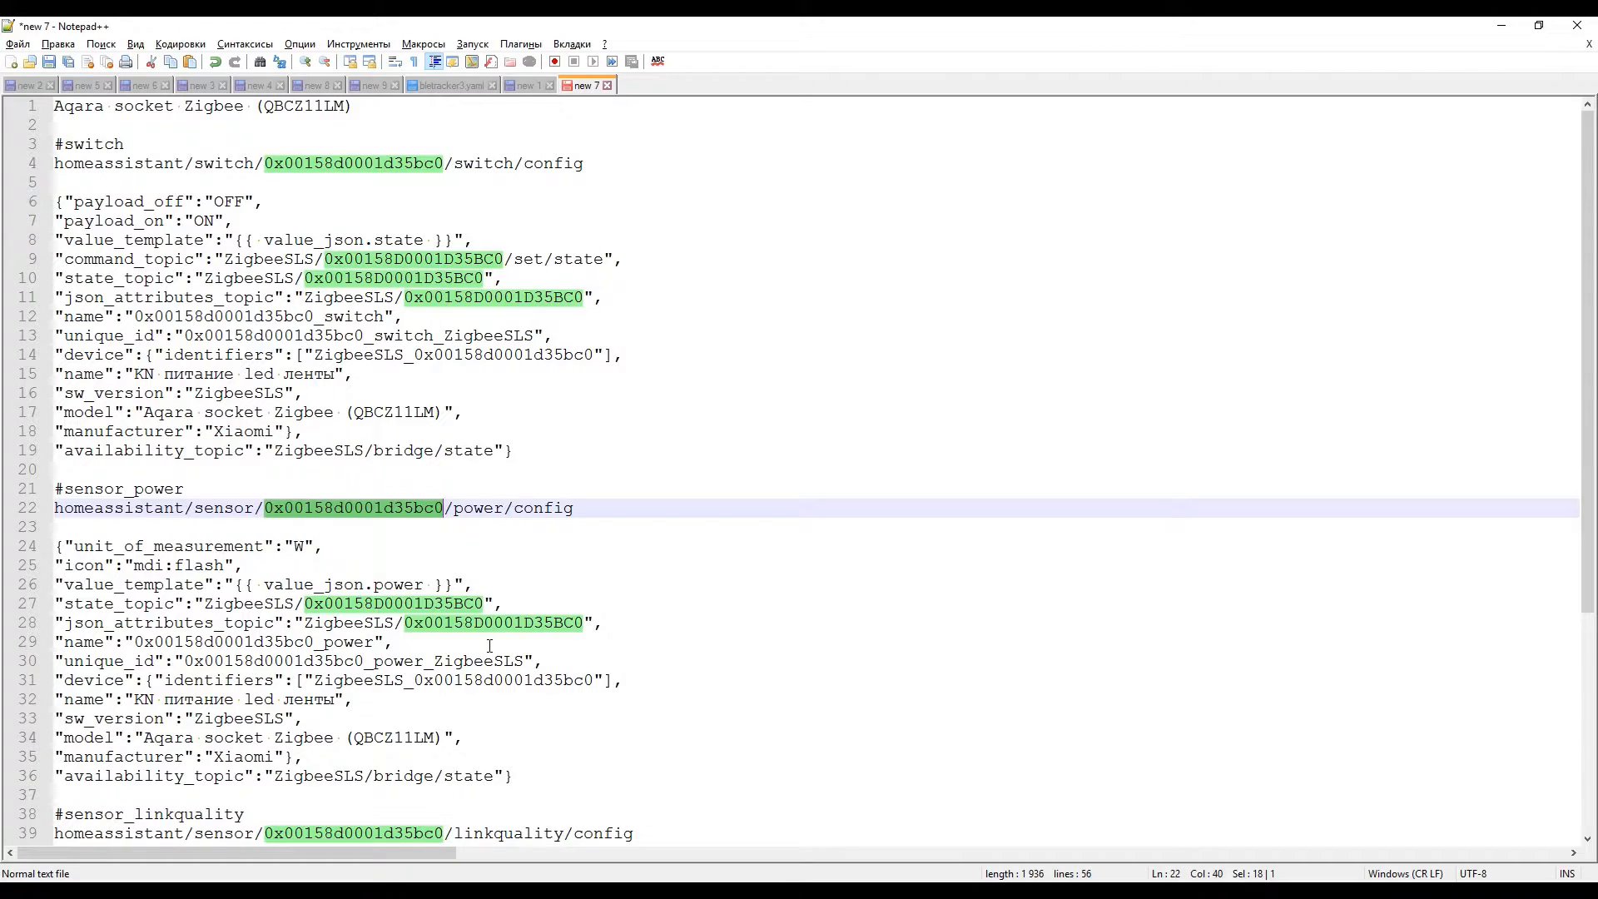
{"action": "scroll", "coordinate": [489, 646], "scroll_direction": "down", "scroll_amount": 1}
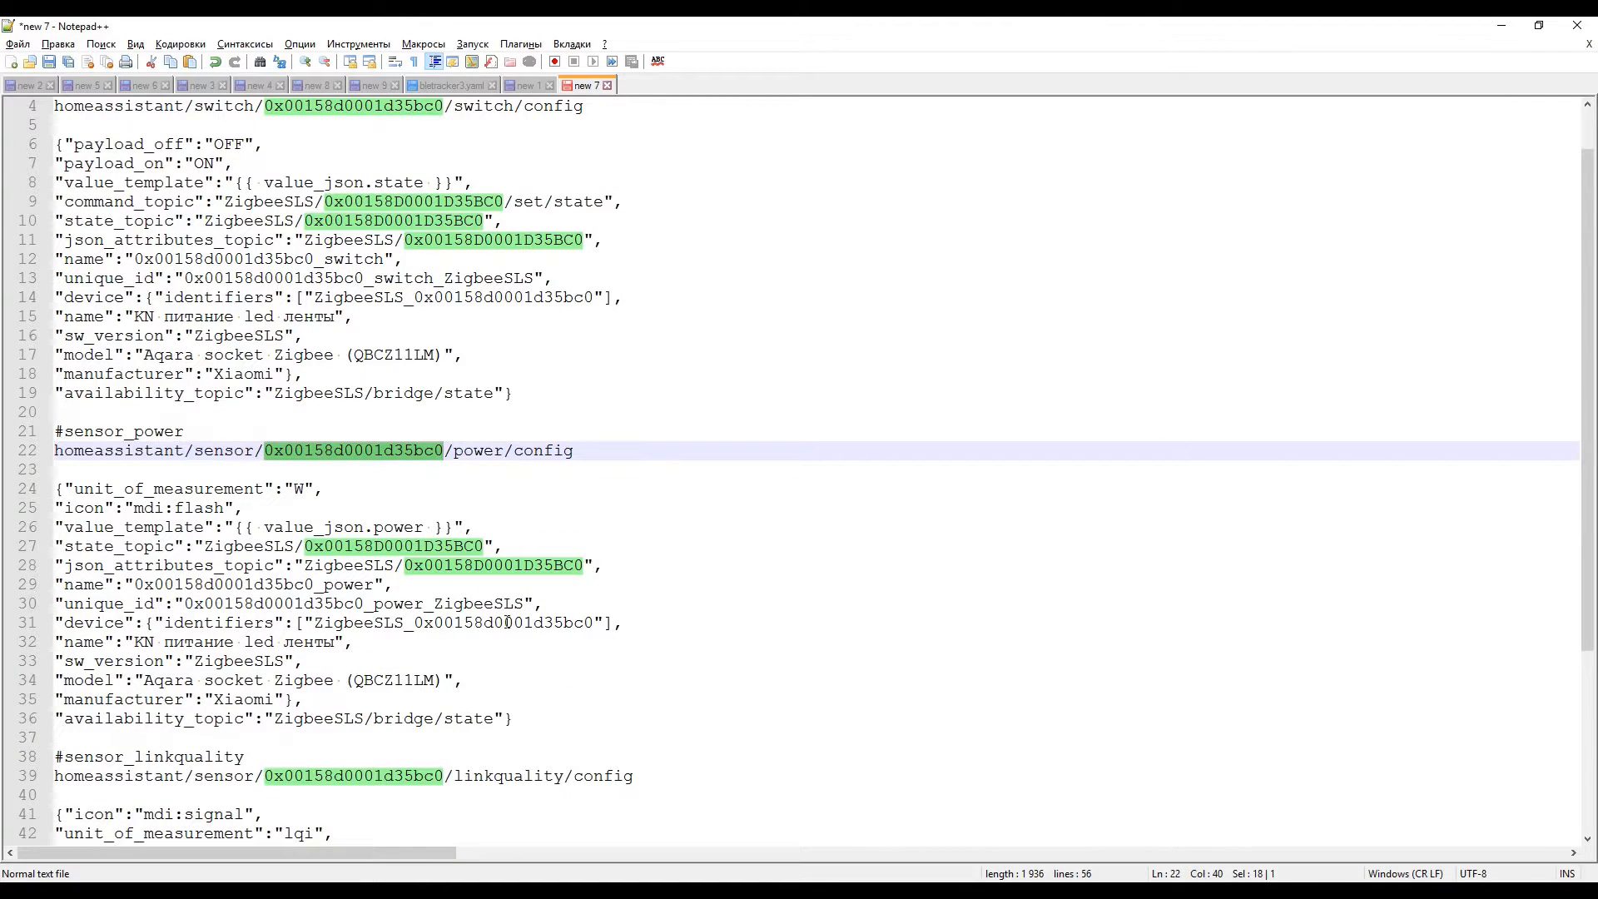
{"action": "left_click", "coordinate": [506, 622]}
{"action": "scroll", "coordinate": [506, 632], "scroll_direction": "down", "scroll_amount": 5}
{"action": "left_click_drag", "start_coordinate": [136, 642], "coordinate": [433, 642]}
{"action": "left_click_drag", "start_coordinate": [135, 316], "coordinate": [374, 317]}
{"action": "left_click_drag", "start_coordinate": [265, 258], "coordinate": [424, 259]}
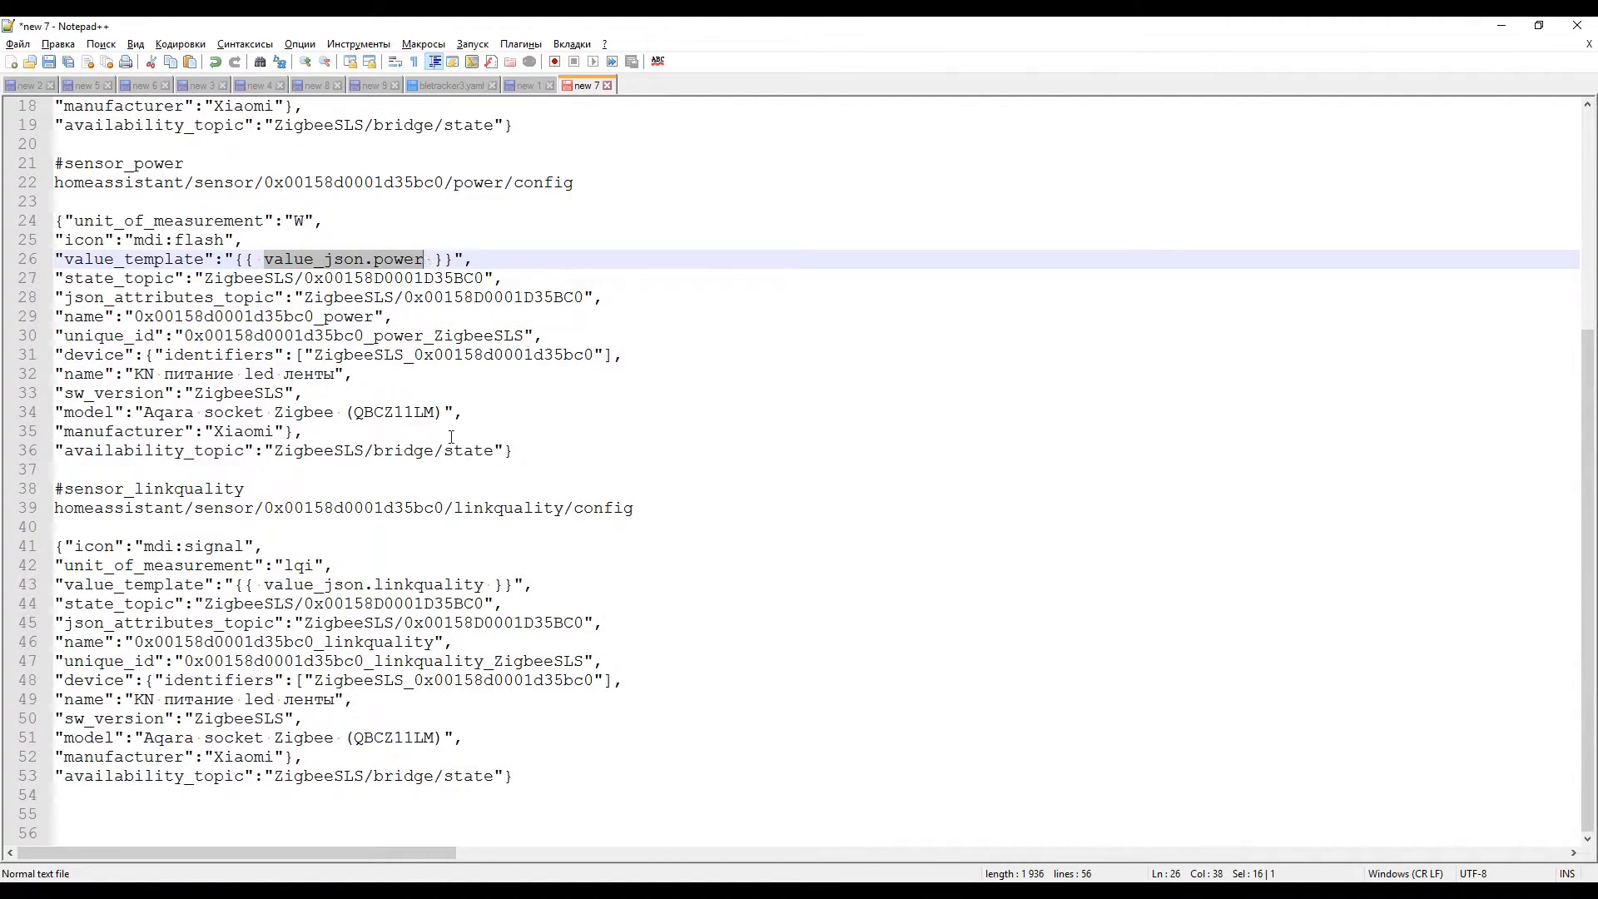
- Examine the linkquality config's value_template and check the integrations page in Home Assistant
{"action": "left_click_drag", "start_coordinate": [264, 584], "coordinate": [483, 584]}
{"action": "scroll", "coordinate": [410, 429], "scroll_direction": "up", "scroll_amount": 6}
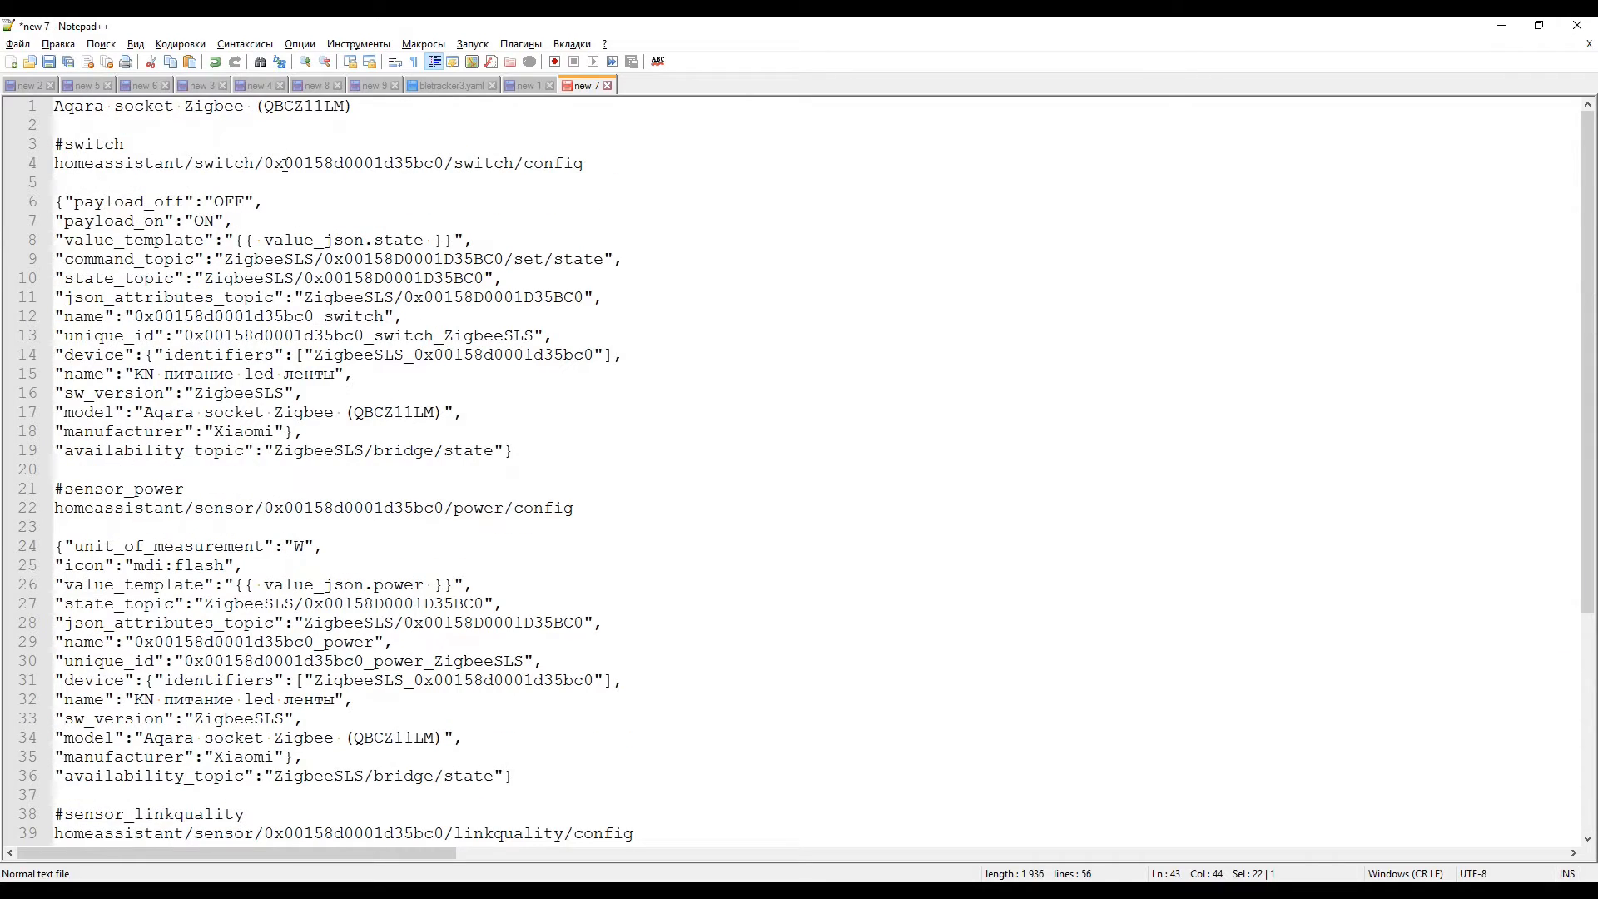
{"action": "key", "text": "alt+Tab"}
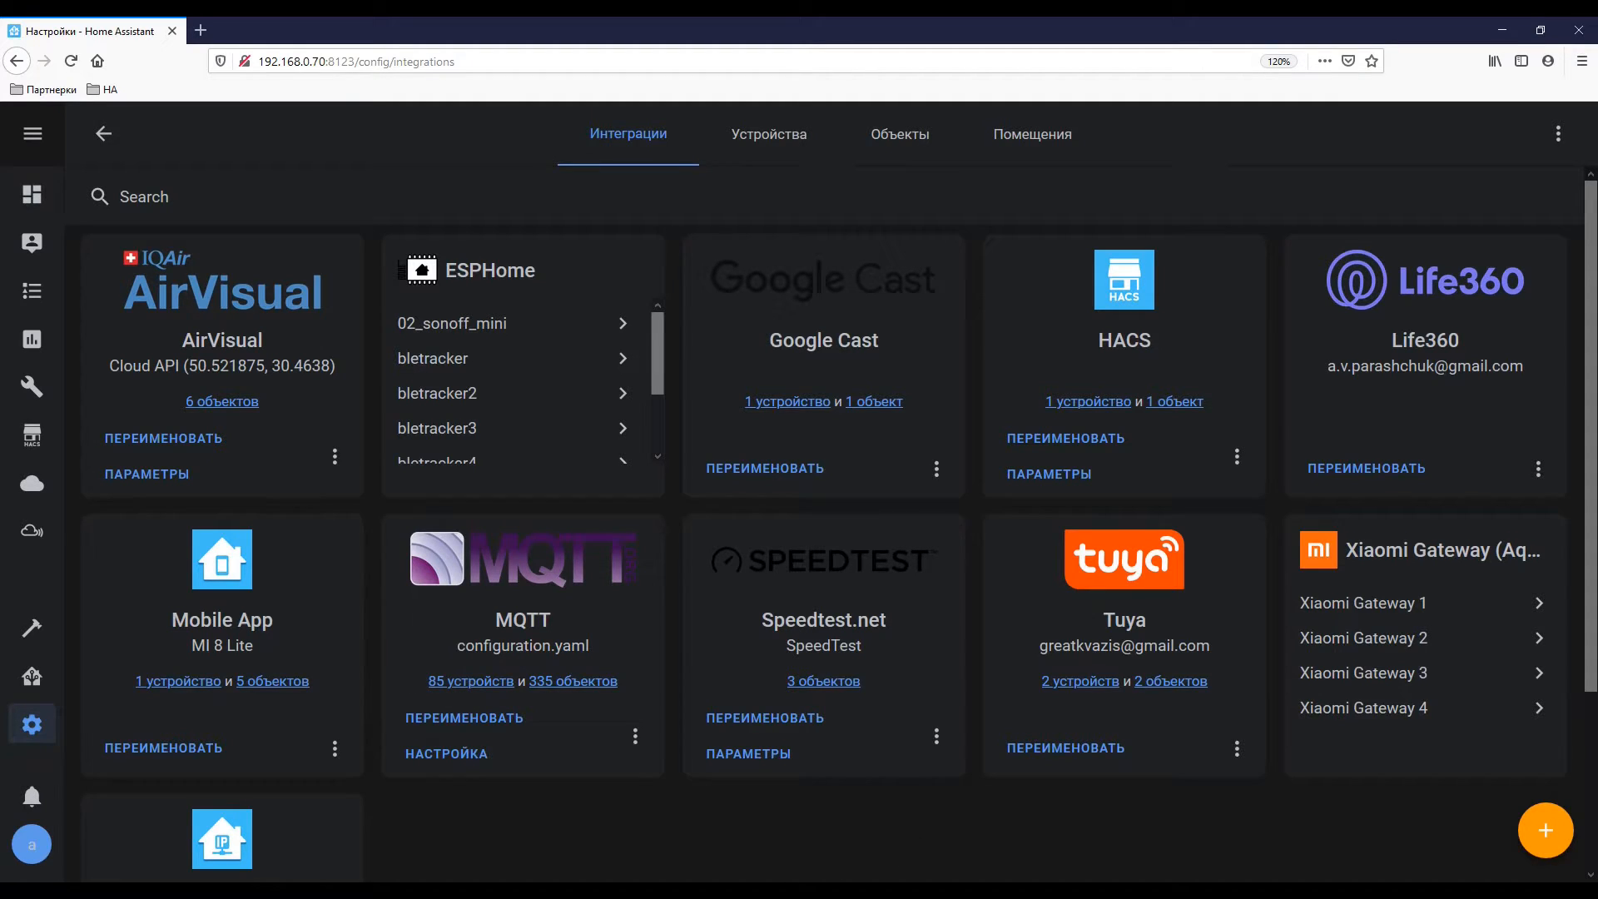
{"action": "key", "text": "alt+Tab"}
- Copy the socket's switch topic from Notepad++ and set it as MQTT Explorer's publish topic: homeassistant/switch/0x00158d0001d35bc0/switch/config
{"action": "left_click_drag", "start_coordinate": [593, 164], "coordinate": [53, 164]}
{"action": "key", "text": "ctrl+c"}
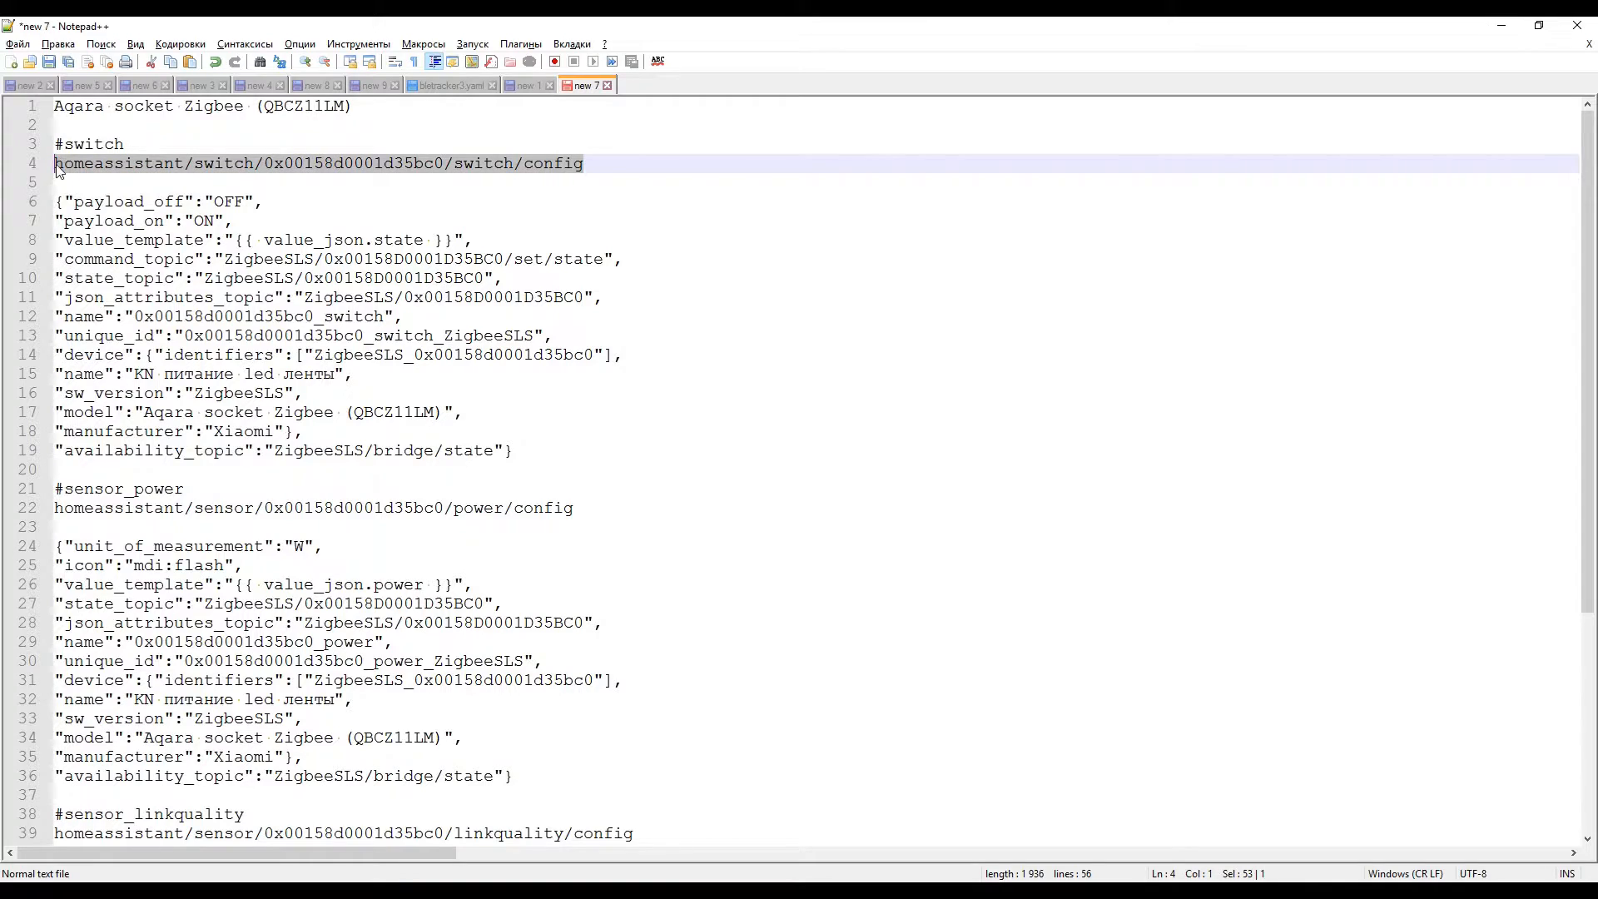
{"action": "left_click", "coordinate": [1041, 891]}
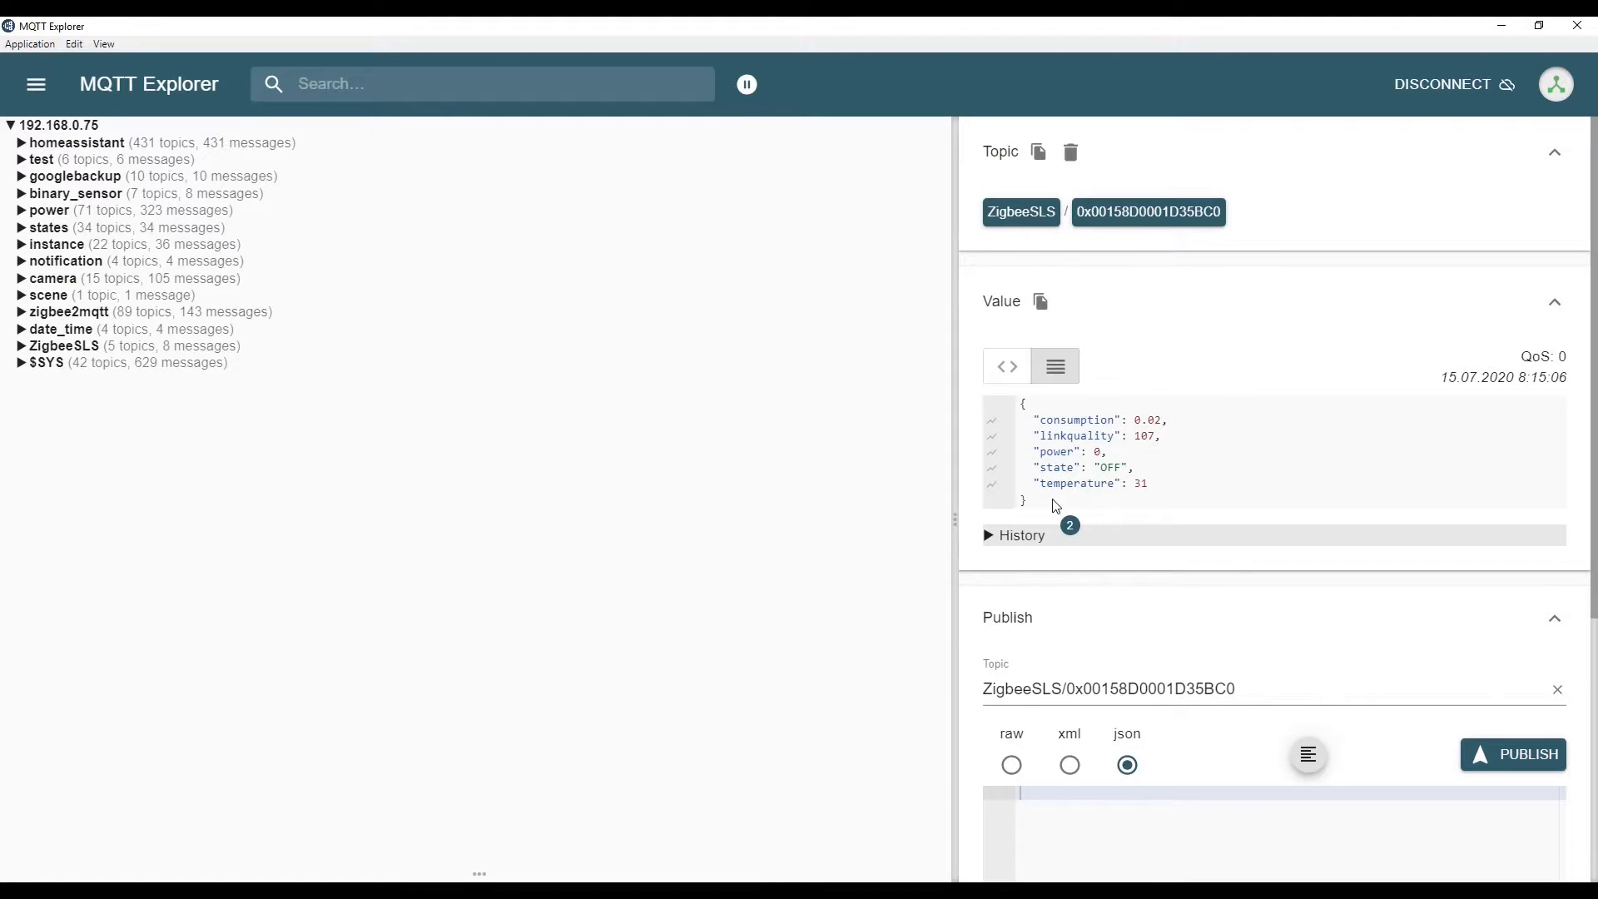
{"action": "scroll", "coordinate": [1082, 568], "scroll_direction": "down", "scroll_amount": 4}
{"action": "left_click_drag", "start_coordinate": [1258, 358], "coordinate": [906, 362]}
{"action": "key", "text": "ctrl+v"}
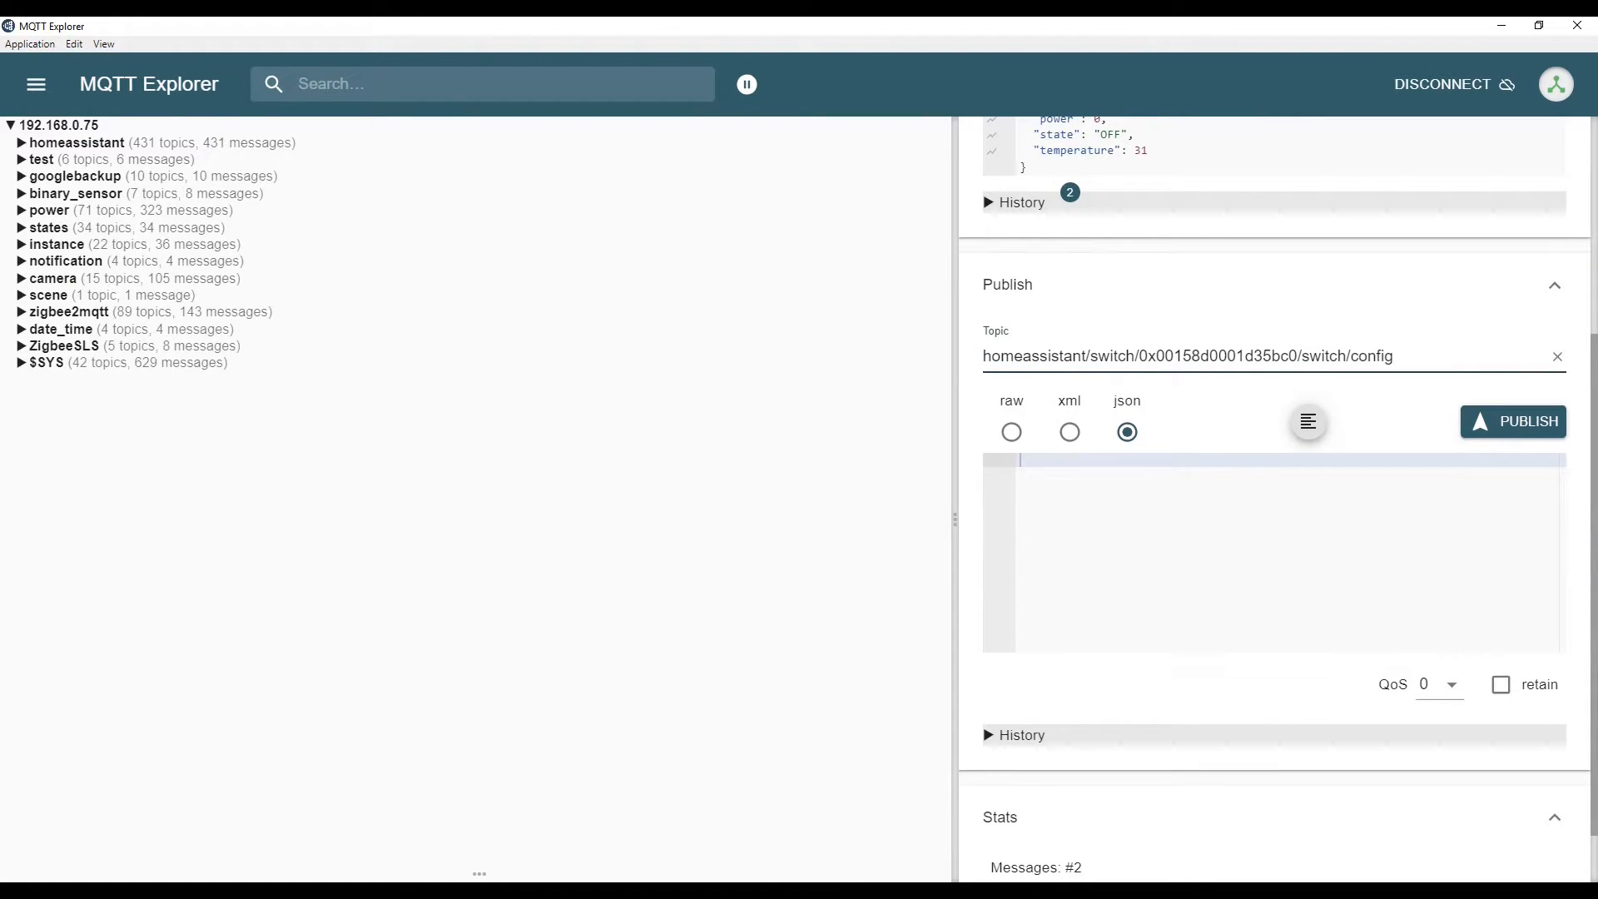
- Copy the socket's switch JSON config from Notepad++ into the MQTT Explorer payload and publish it as a retained message
{"action": "key", "text": "alt+Tab"}
{"action": "left_click_drag", "start_coordinate": [514, 451], "coordinate": [2, 208]}
{"action": "key", "text": "ctrl+c"}
{"action": "left_click", "coordinate": [1040, 891]}
{"action": "key", "text": "ctrl+v"}
{"action": "left_click", "coordinate": [1492, 698]}
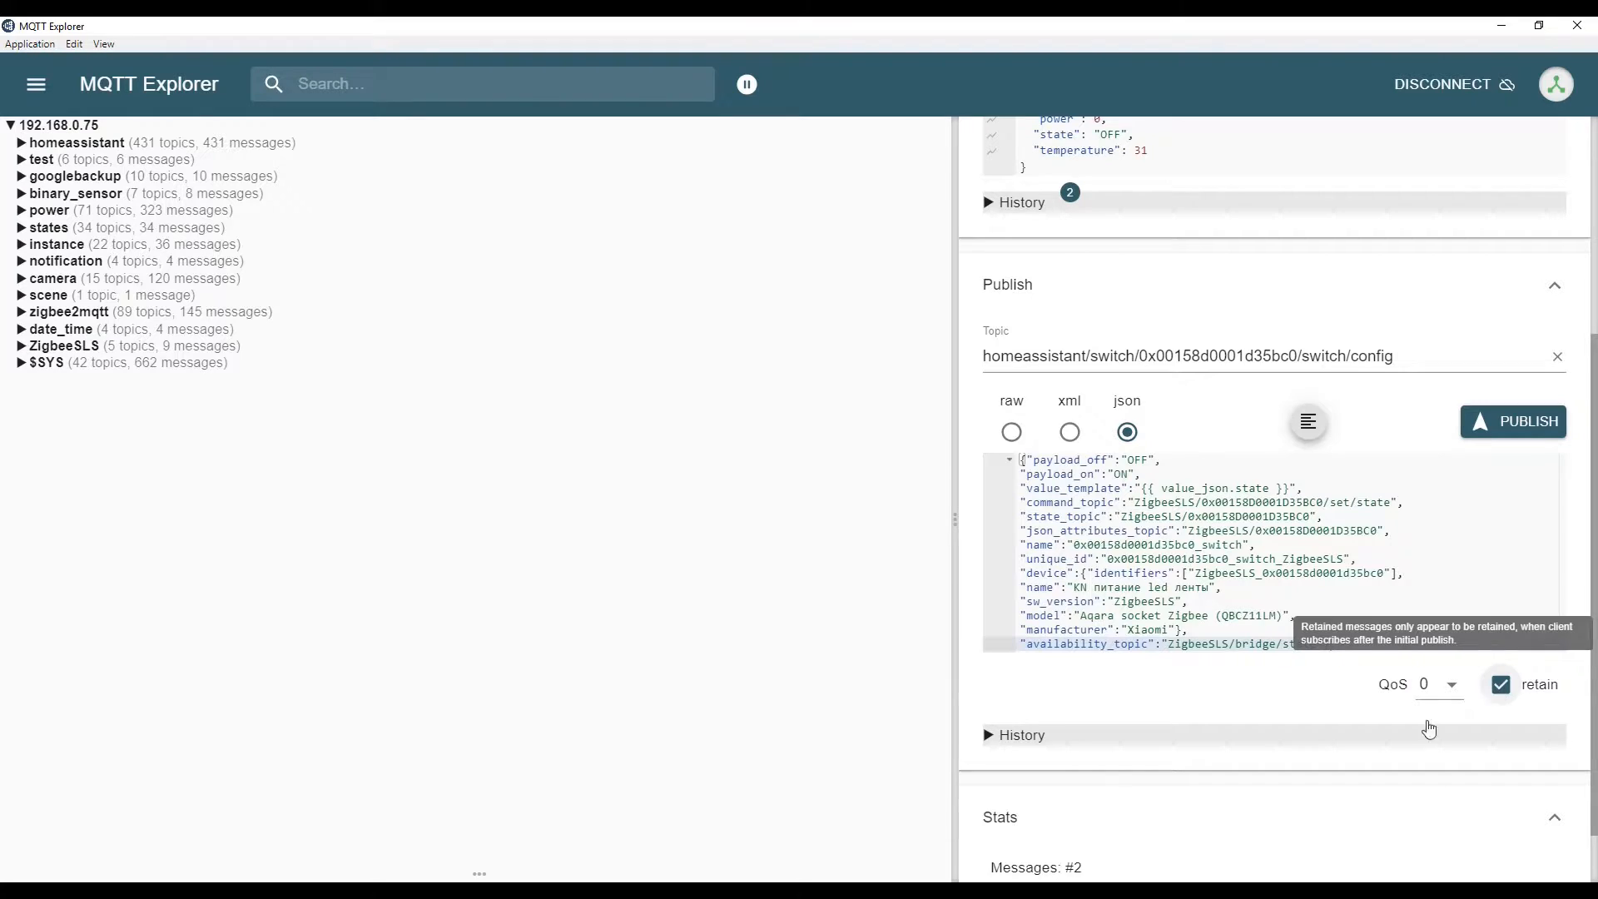
{"action": "left_click", "coordinate": [1512, 422]}
- Search the topic tree for 0x00158d0001d35bc0 and open the published switch config
{"action": "left_click_drag", "start_coordinate": [1140, 356], "coordinate": [1295, 359]}
{"action": "key", "text": "ctrl+c"}
{"action": "left_click", "coordinate": [497, 85]}
{"action": "key", "text": "ctrl+v"}
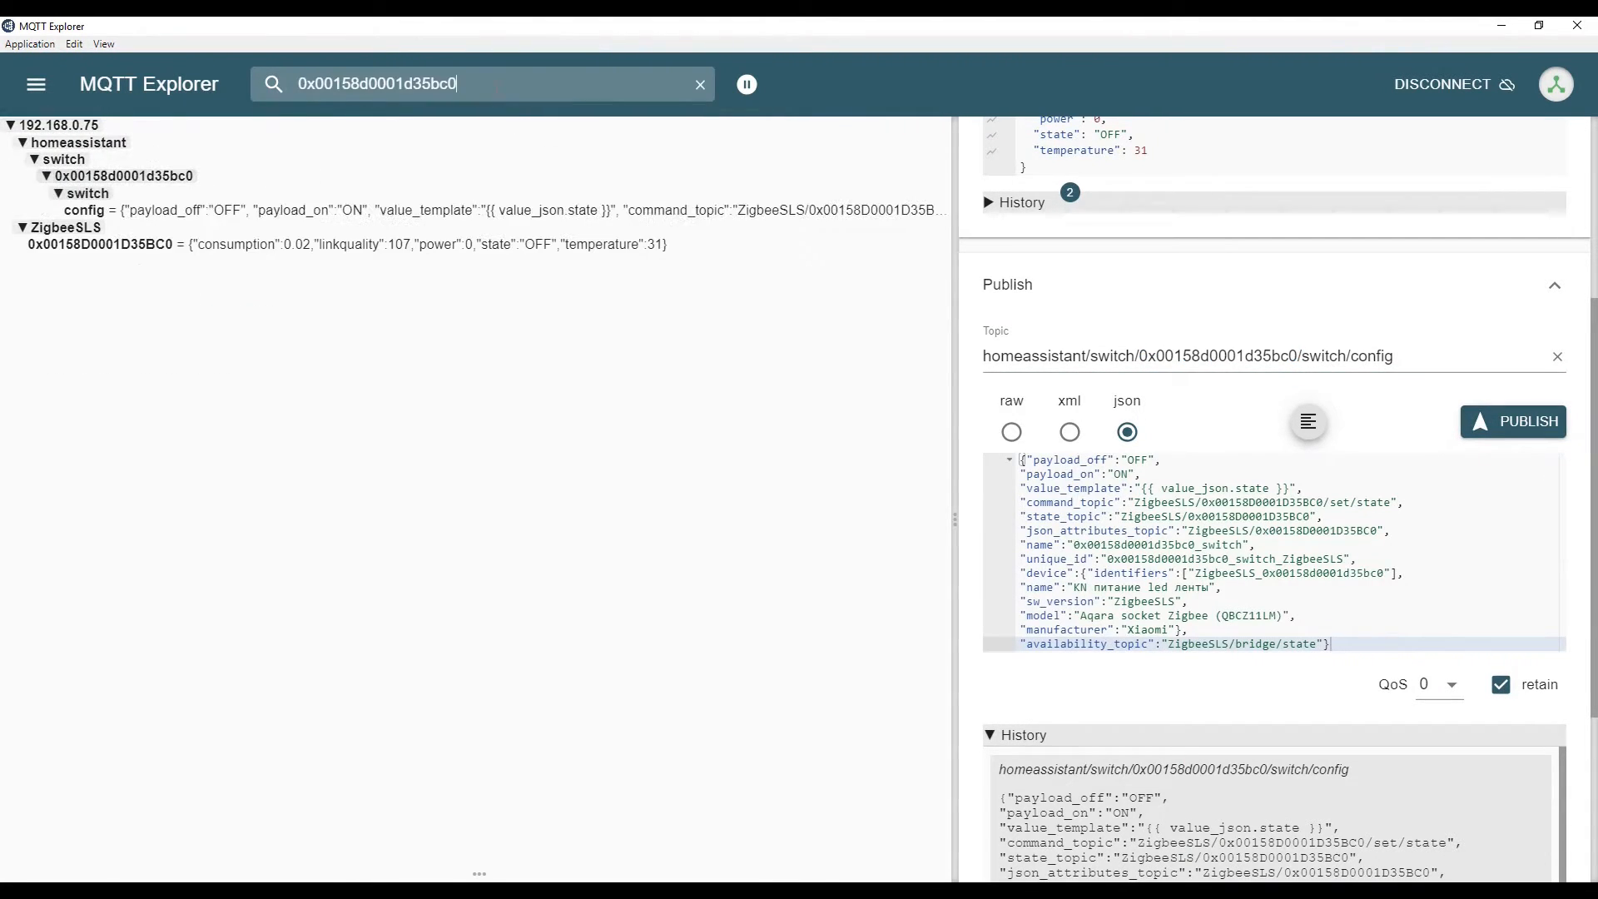
{"action": "left_click", "coordinate": [122, 211]}
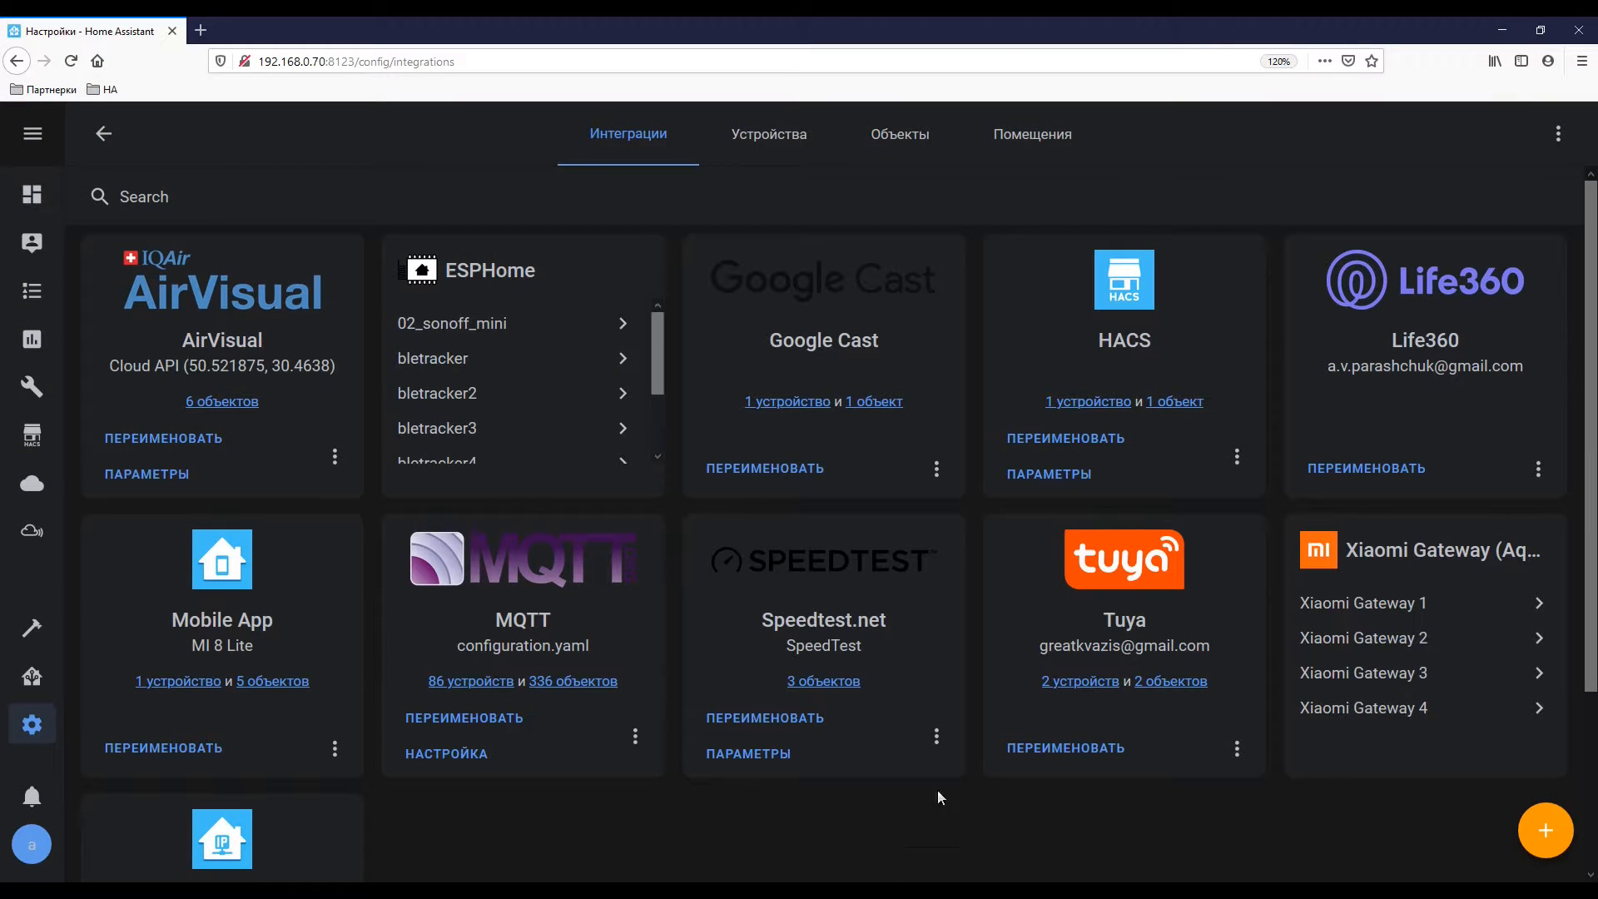
- In Home Assistant, open the KN питание led ленты device from the MQTT integration's device list
{"action": "left_click", "coordinate": [464, 680]}
{"action": "scroll", "coordinate": [348, 607], "scroll_direction": "down", "scroll_amount": 15}
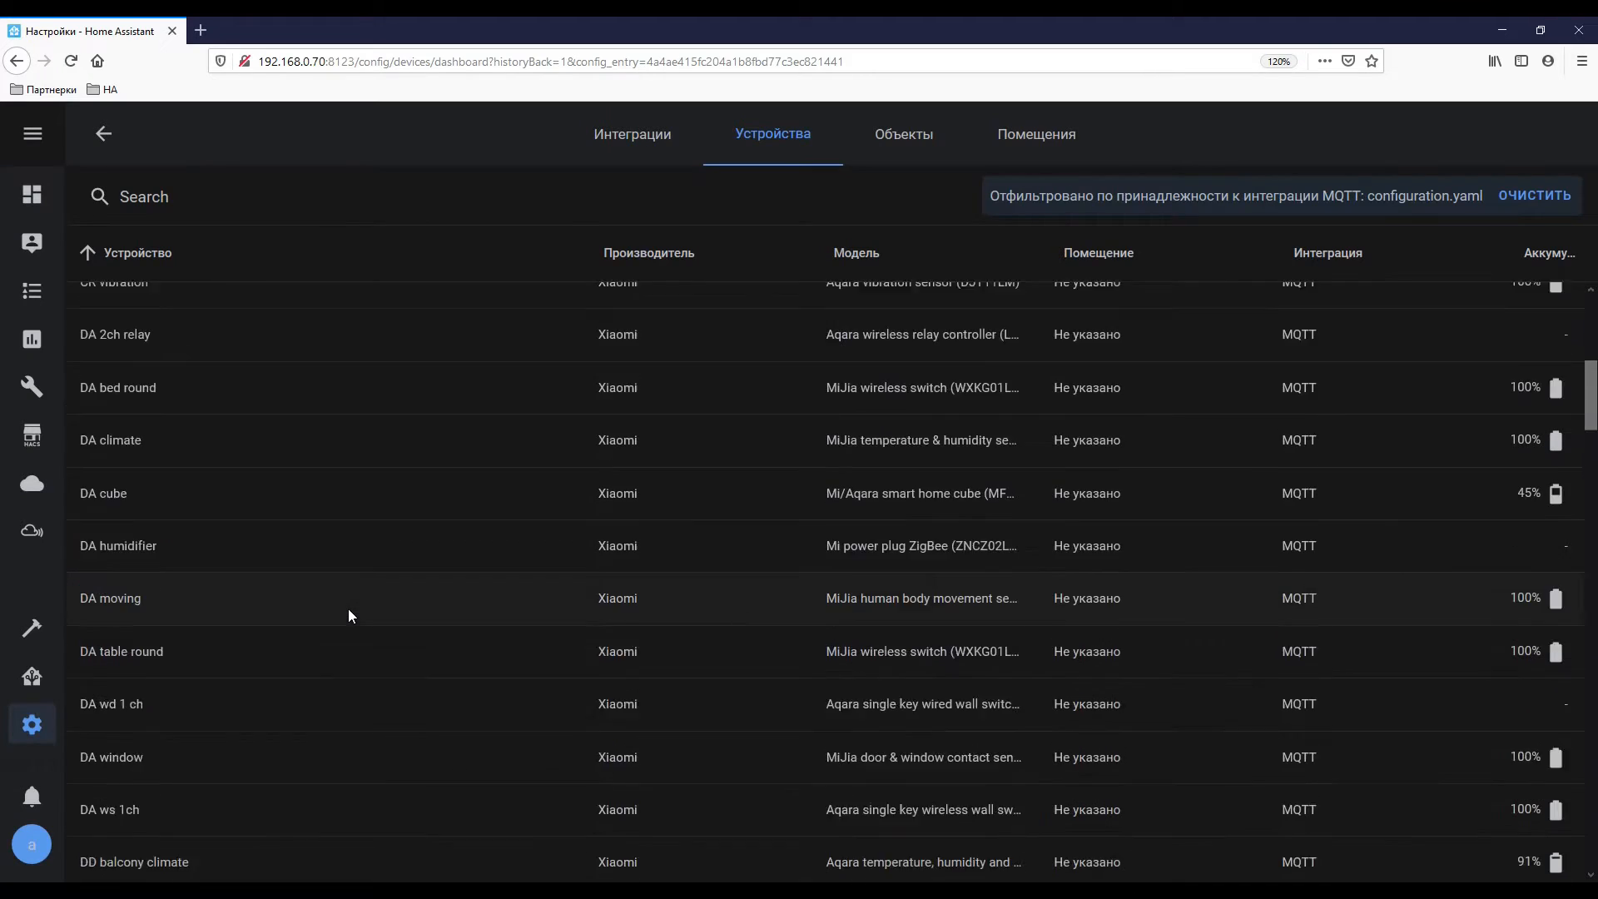
{"action": "scroll", "coordinate": [256, 565], "scroll_direction": "down", "scroll_amount": 7}
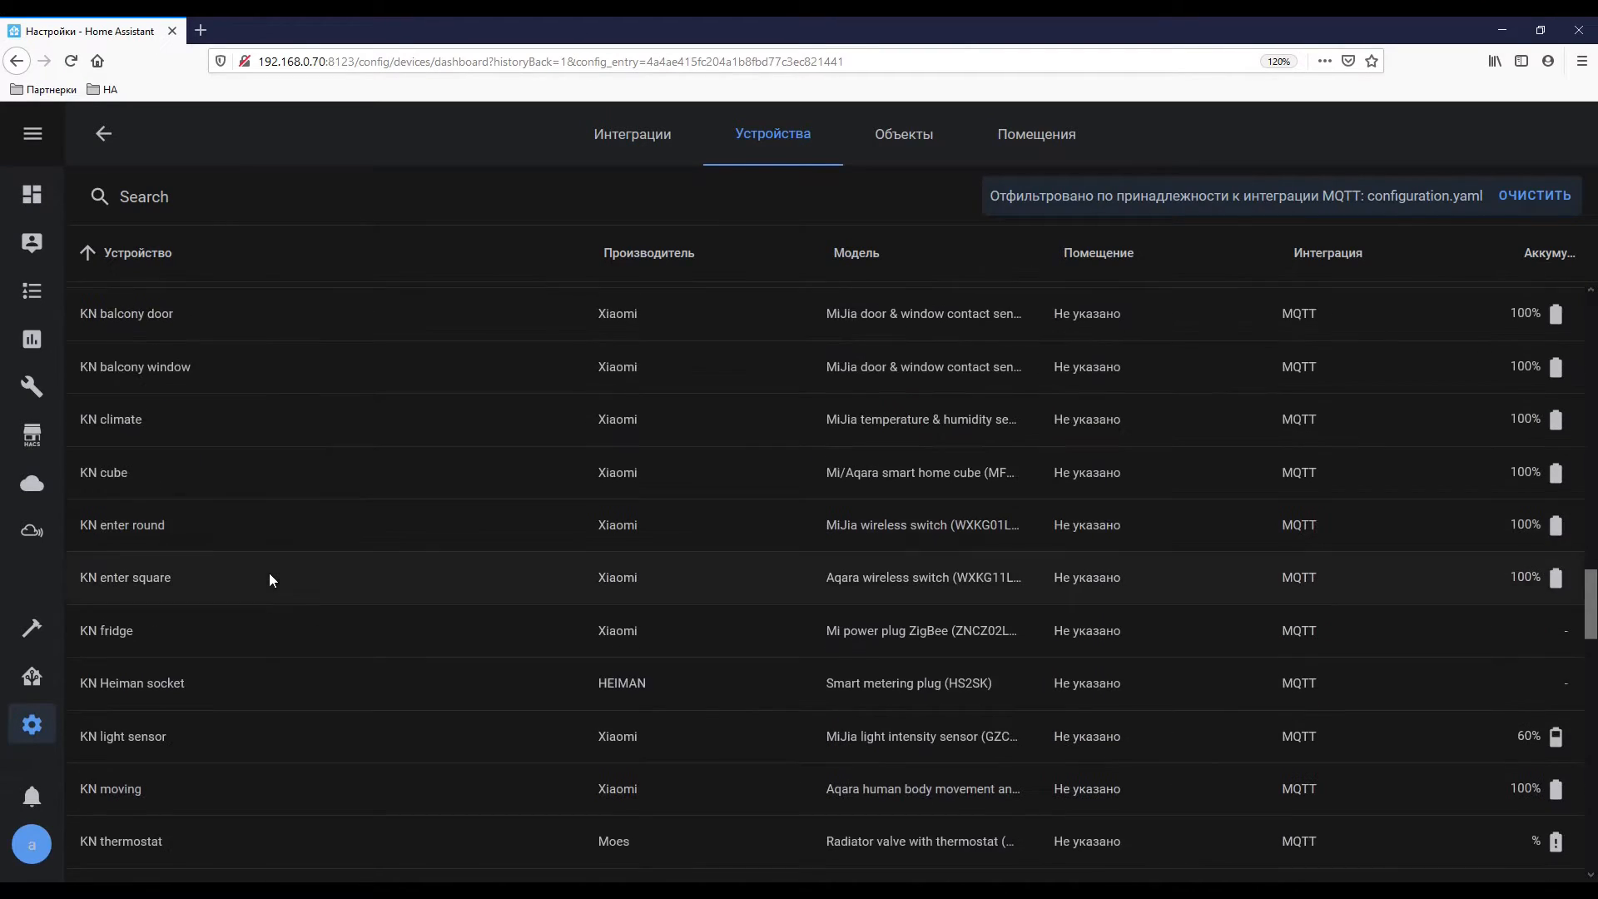
{"action": "left_click", "coordinate": [190, 799]}
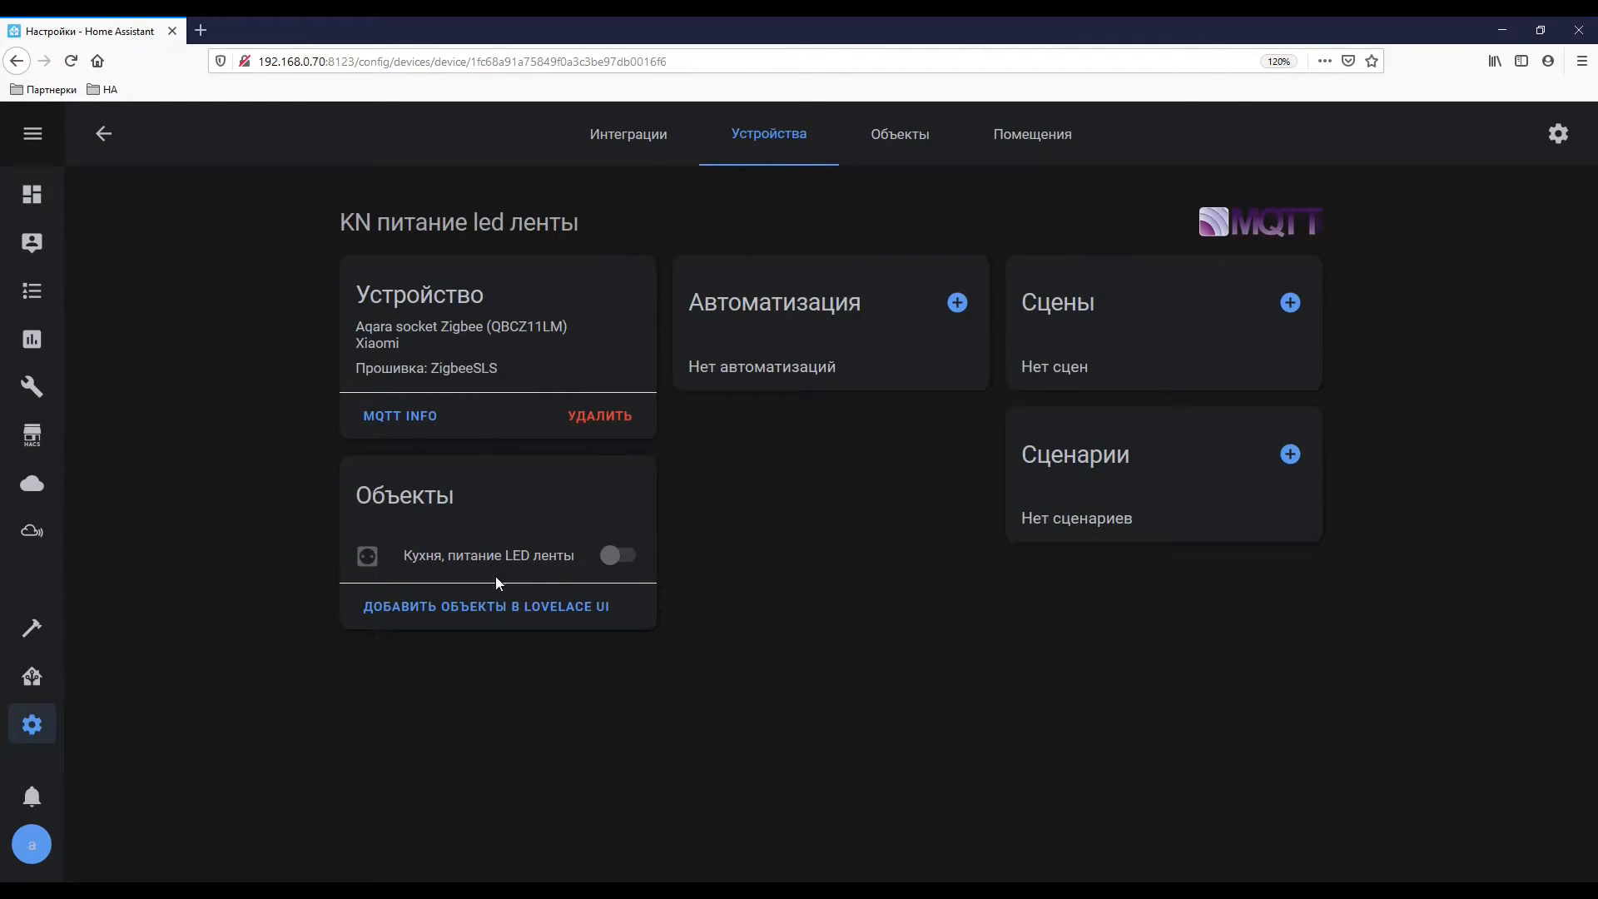
- Test the socket by switching it on and off, and inspect its switch entity settings and firmware field
{"action": "left_click", "coordinate": [620, 556]}
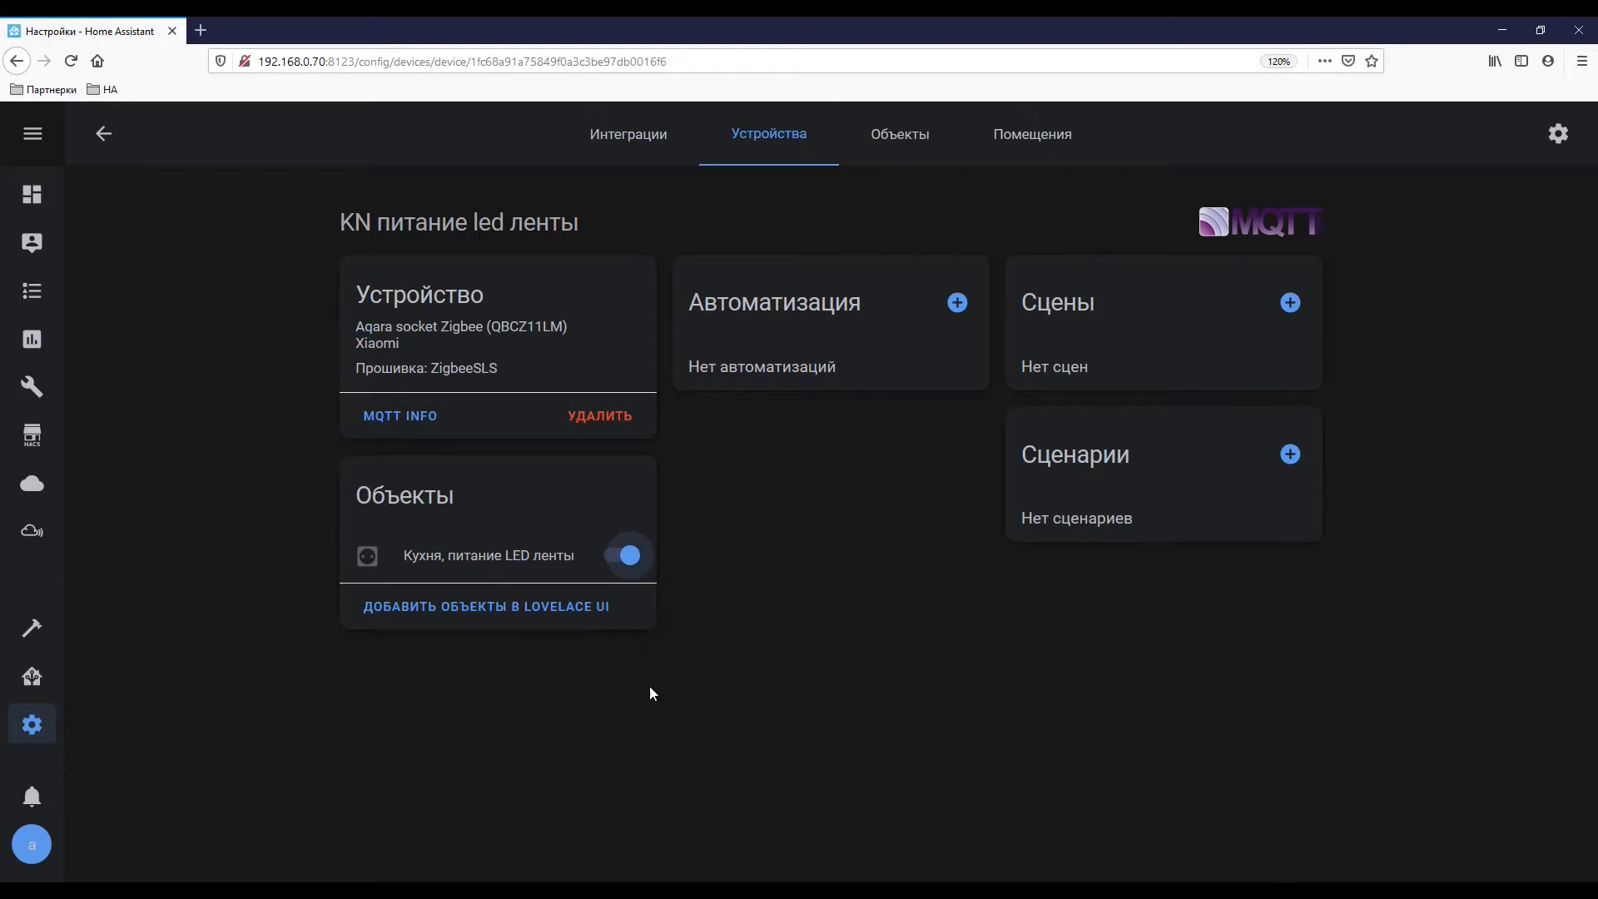
{"action": "left_click", "coordinate": [626, 556]}
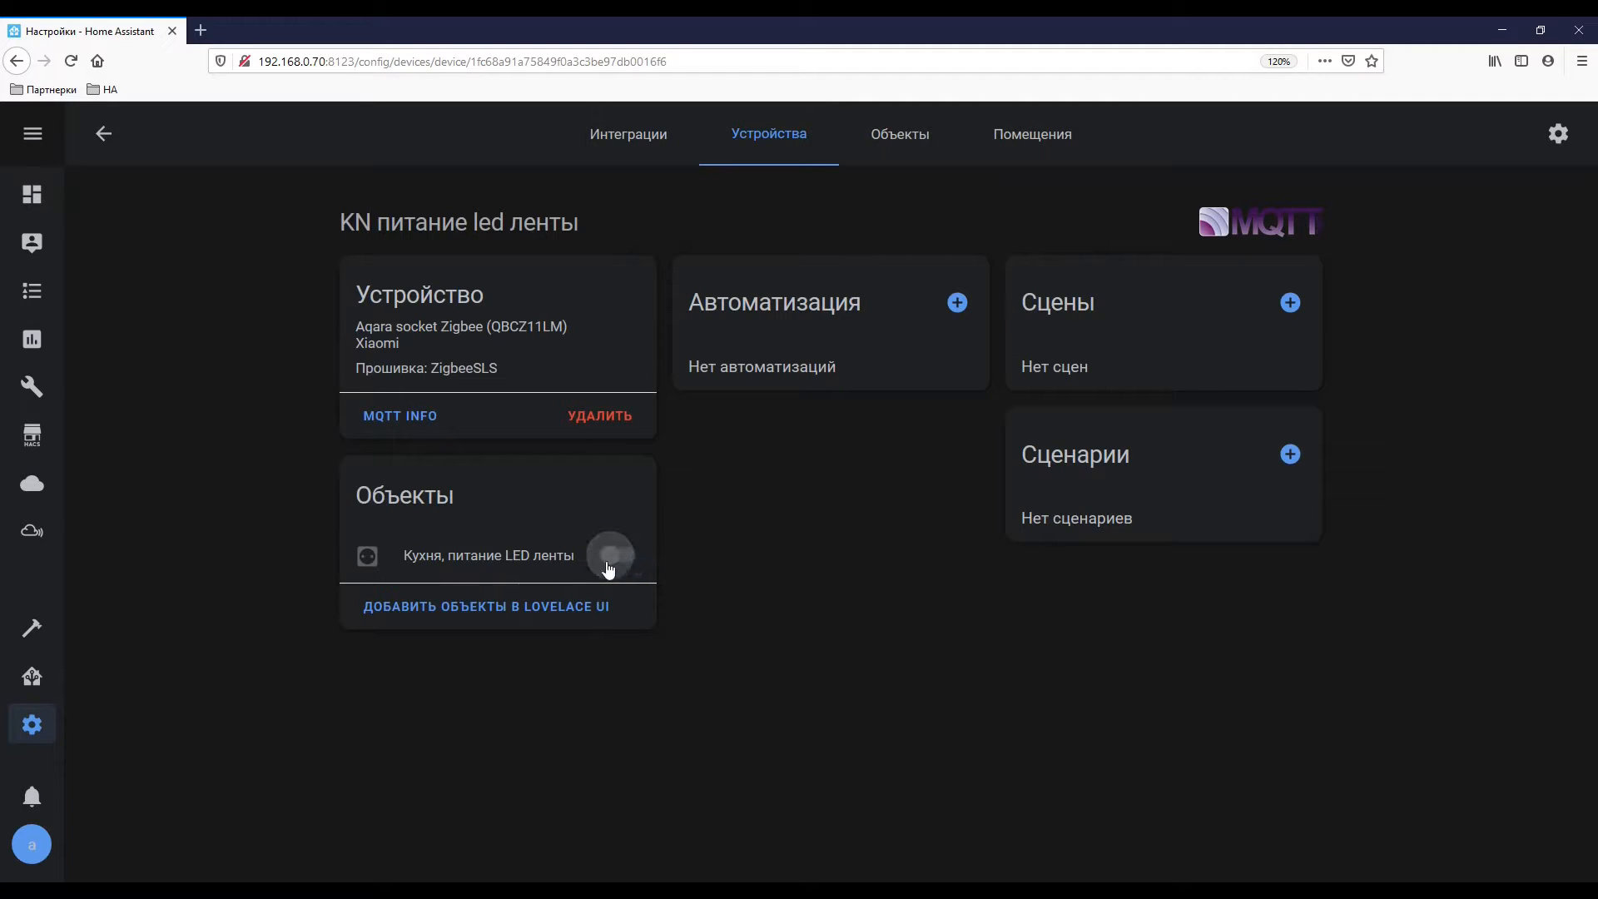
{"action": "left_click", "coordinate": [458, 557]}
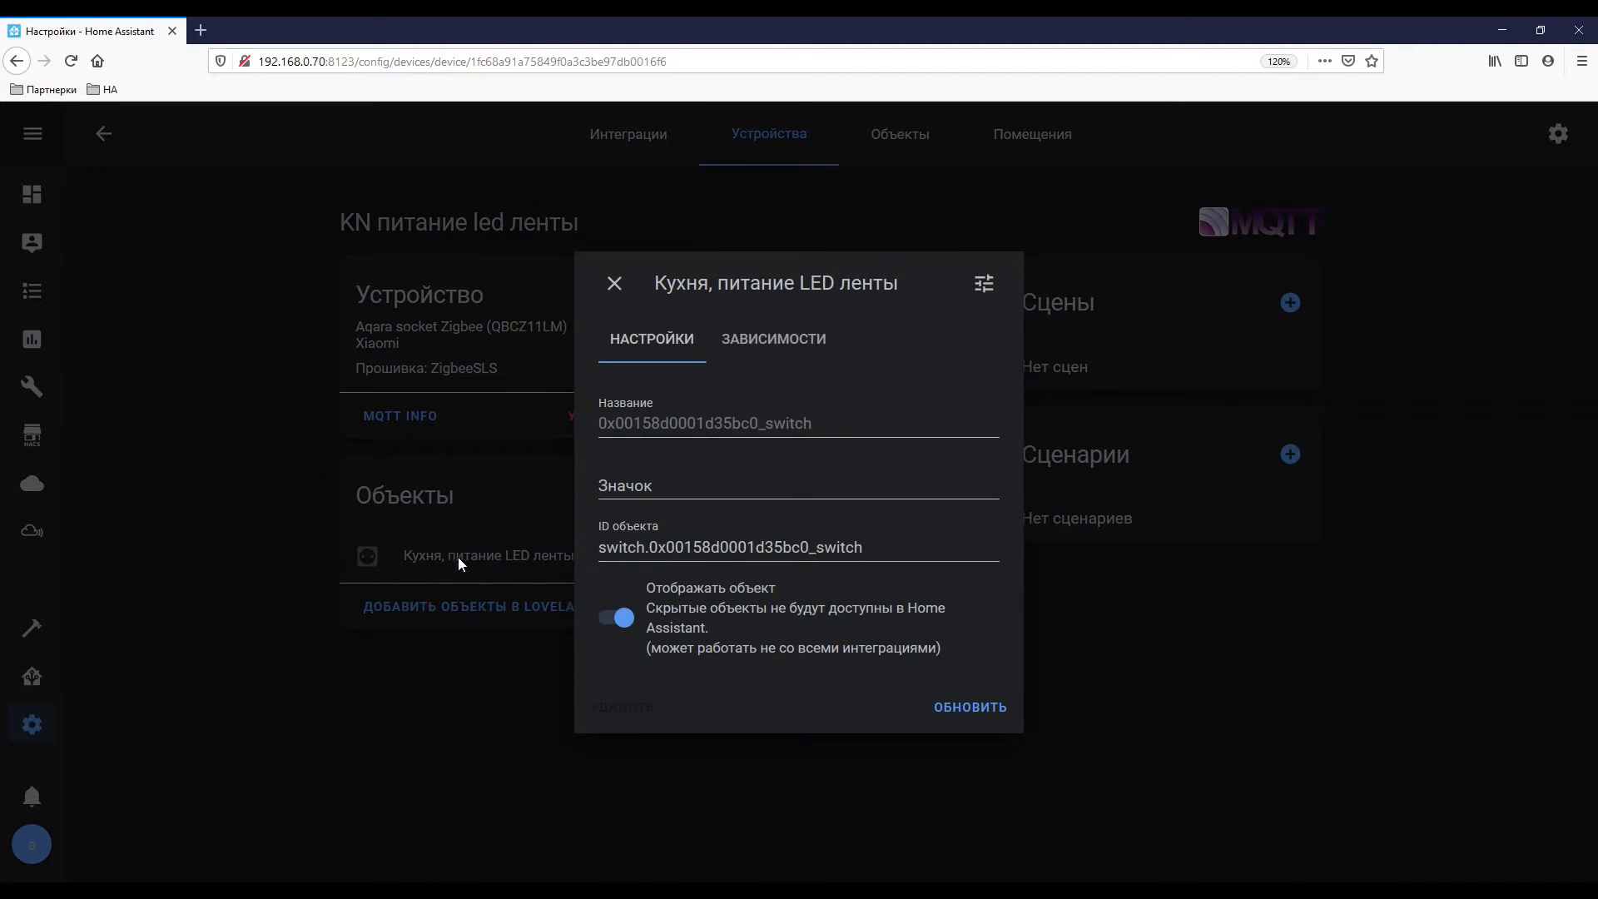
{"action": "left_click", "coordinate": [614, 284]}
{"action": "left_click_drag", "start_coordinate": [437, 368], "coordinate": [510, 373]}
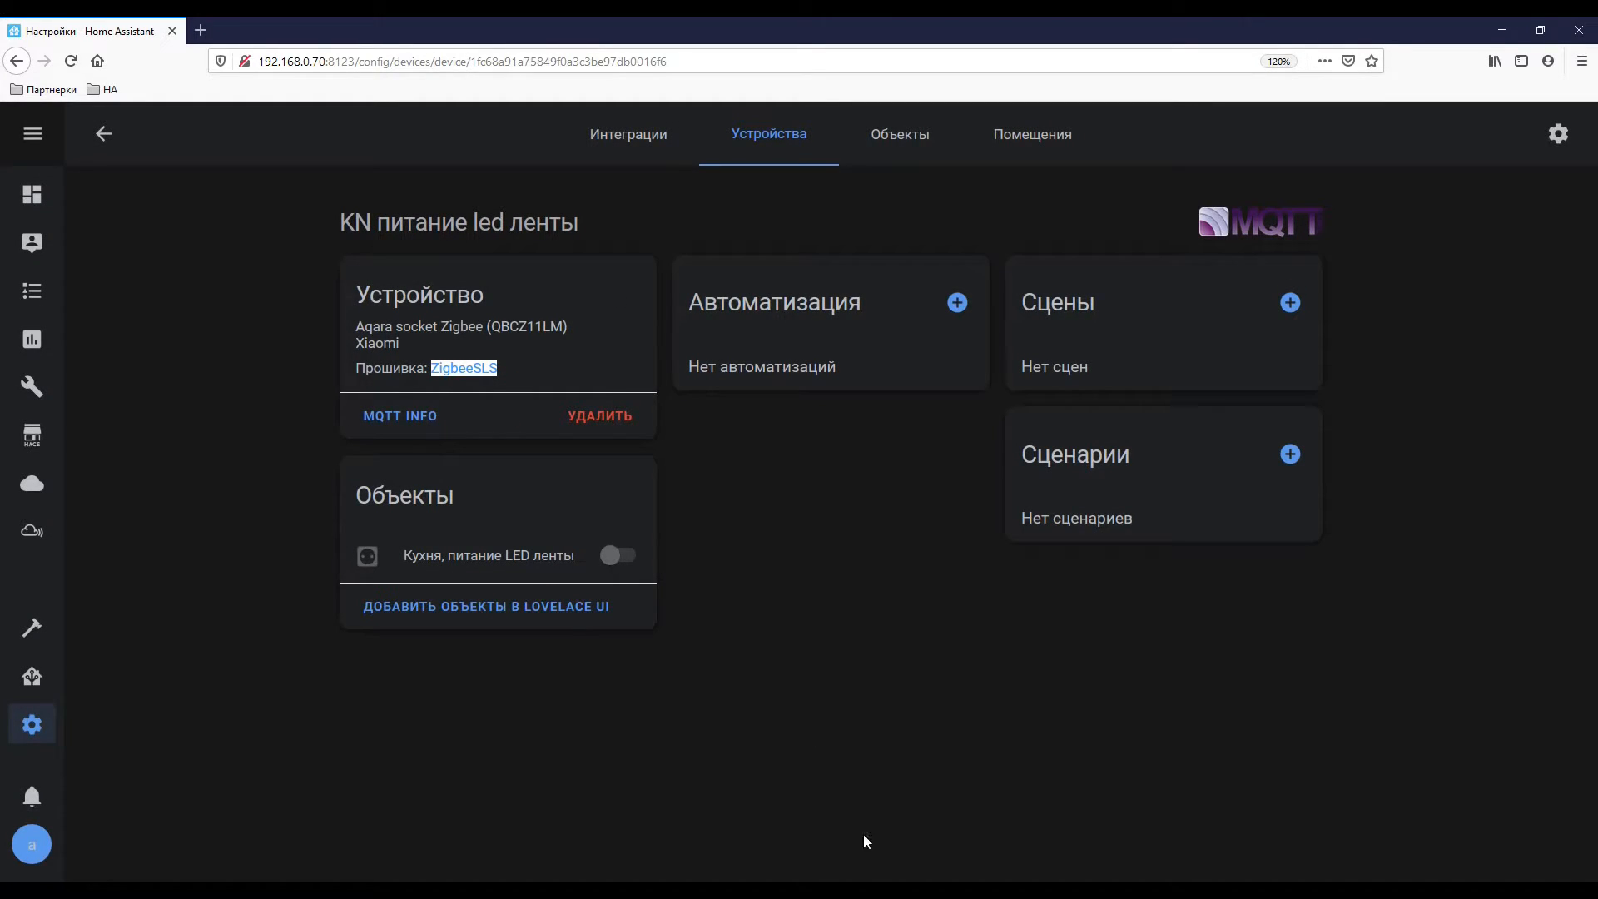
- Copy the power sensor topic from Notepad++ and set MQTT Explorer's publish topic to homeassistant/sensor/0x00158d0001d35bc0/power/config
{"action": "left_click", "coordinate": [916, 890]}
{"action": "left_click", "coordinate": [1065, 890]}
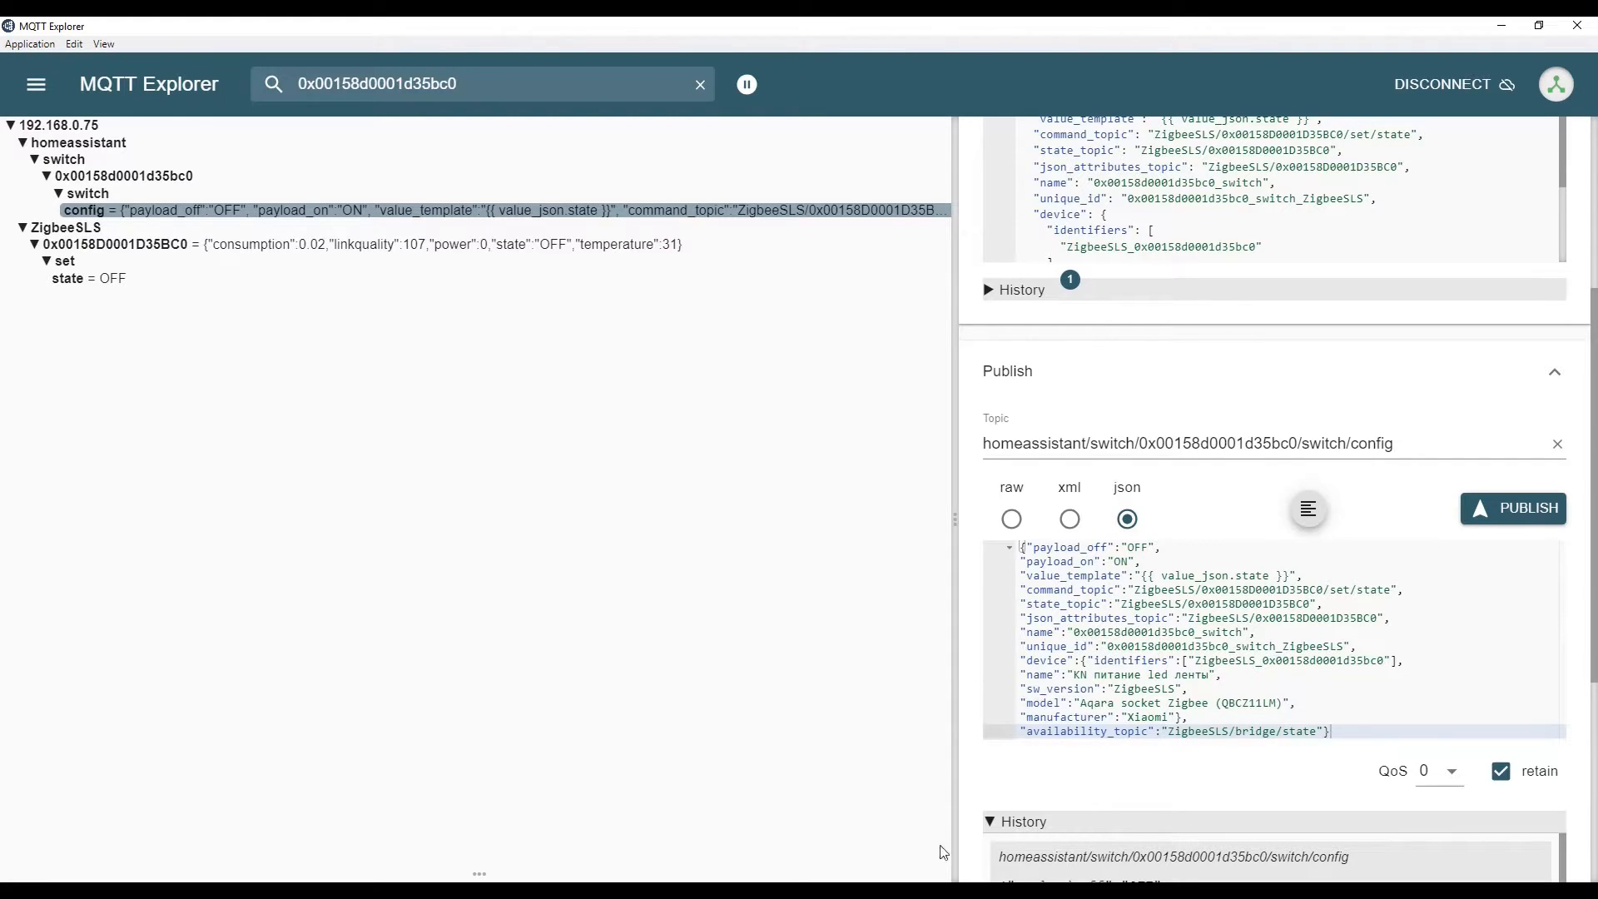
{"action": "left_click", "coordinate": [916, 891]}
{"action": "left_click_drag", "start_coordinate": [573, 508], "coordinate": [5, 506]}
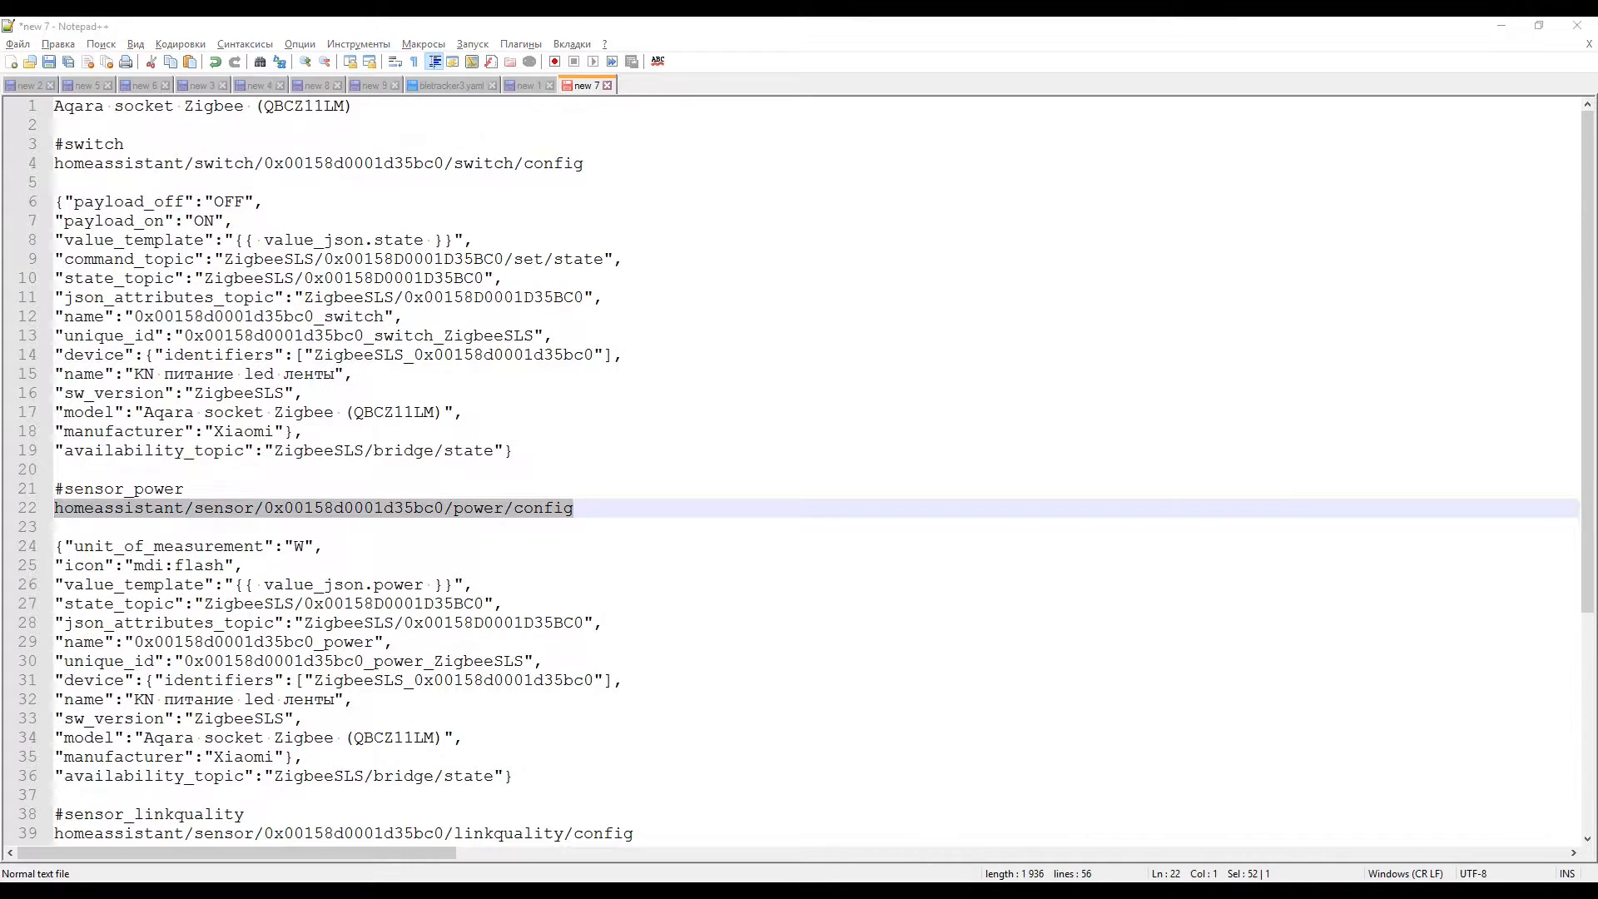
{"action": "left_click", "coordinate": [1065, 891]}
{"action": "left_click_drag", "start_coordinate": [1400, 444], "coordinate": [937, 459]}
{"action": "type", "text": "homeassistant/sensor/0x00158d0001d35bc0/power/config"}
- Replace the MQTT Explorer payload with the sensor_power JSON config from Notepad++ and publish it with retain enabled
{"action": "left_click", "coordinate": [916, 890]}
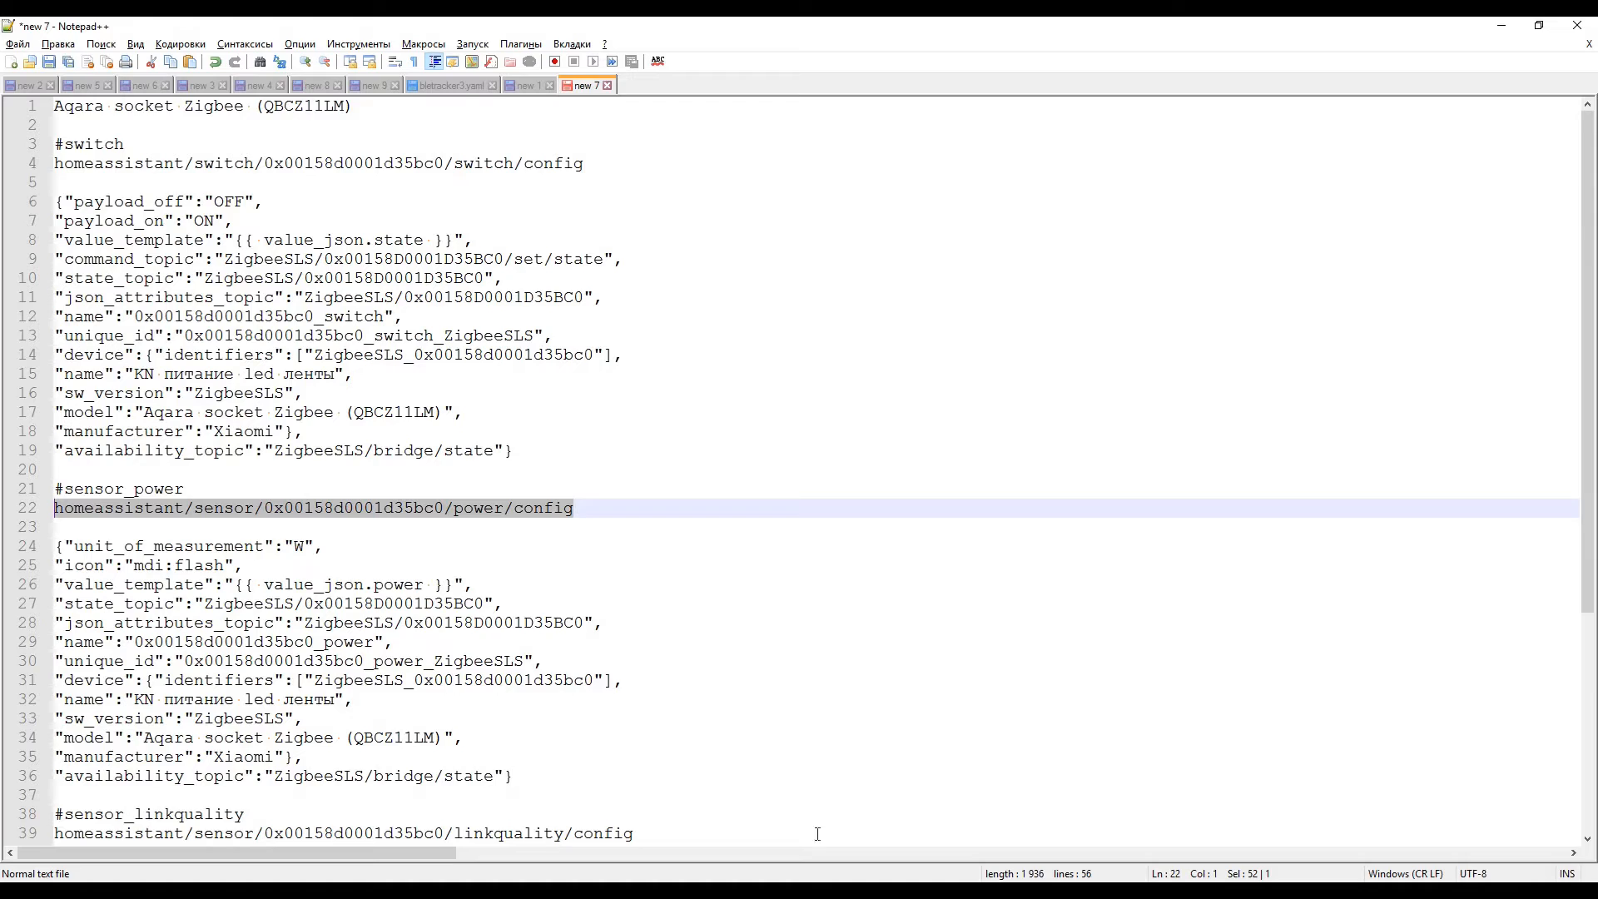
{"action": "scroll", "coordinate": [533, 583], "scroll_direction": "down", "scroll_amount": 2}
{"action": "left_click_drag", "start_coordinate": [532, 661], "coordinate": [2, 436]}
{"action": "key", "text": "alt+Tab"}
{"action": "key", "text": "ctrl+a"}
{"action": "type", "text": "{\"unit_of_measurement\":\"W\", \"icon\":\"mdi:flash\", \"value_template\":\"{{ value_json.power }}\", \"state_topic\":\"ZigbeeSLS/0x00158D0001D35BC0\", \"json_attributes_topic\":\"ZigbeeSLS/0x00158D0001D35BC0\", \"name\":\"0x00158d0001d35bc0_power\", \"unique_id\":\"0x00158d0001d35bc0_power_ZigbeeSLS\", \"device\":{\"identifiers\":[\"ZigbeeSLS_0x00158d0001d35bc0\"], \"name\":\"KN питание led ленты\", \"sw_version\":\"ZigbeeSLS\", \"model\":\"Aqara socket Zigbee (QBCZ11LM)\", \"manufacturer\":\"Xiaomi\"}, \"availability_topic\":\"ZigbeeSLS/bridge/state\"}"}
{"action": "left_click", "coordinate": [1522, 521]}
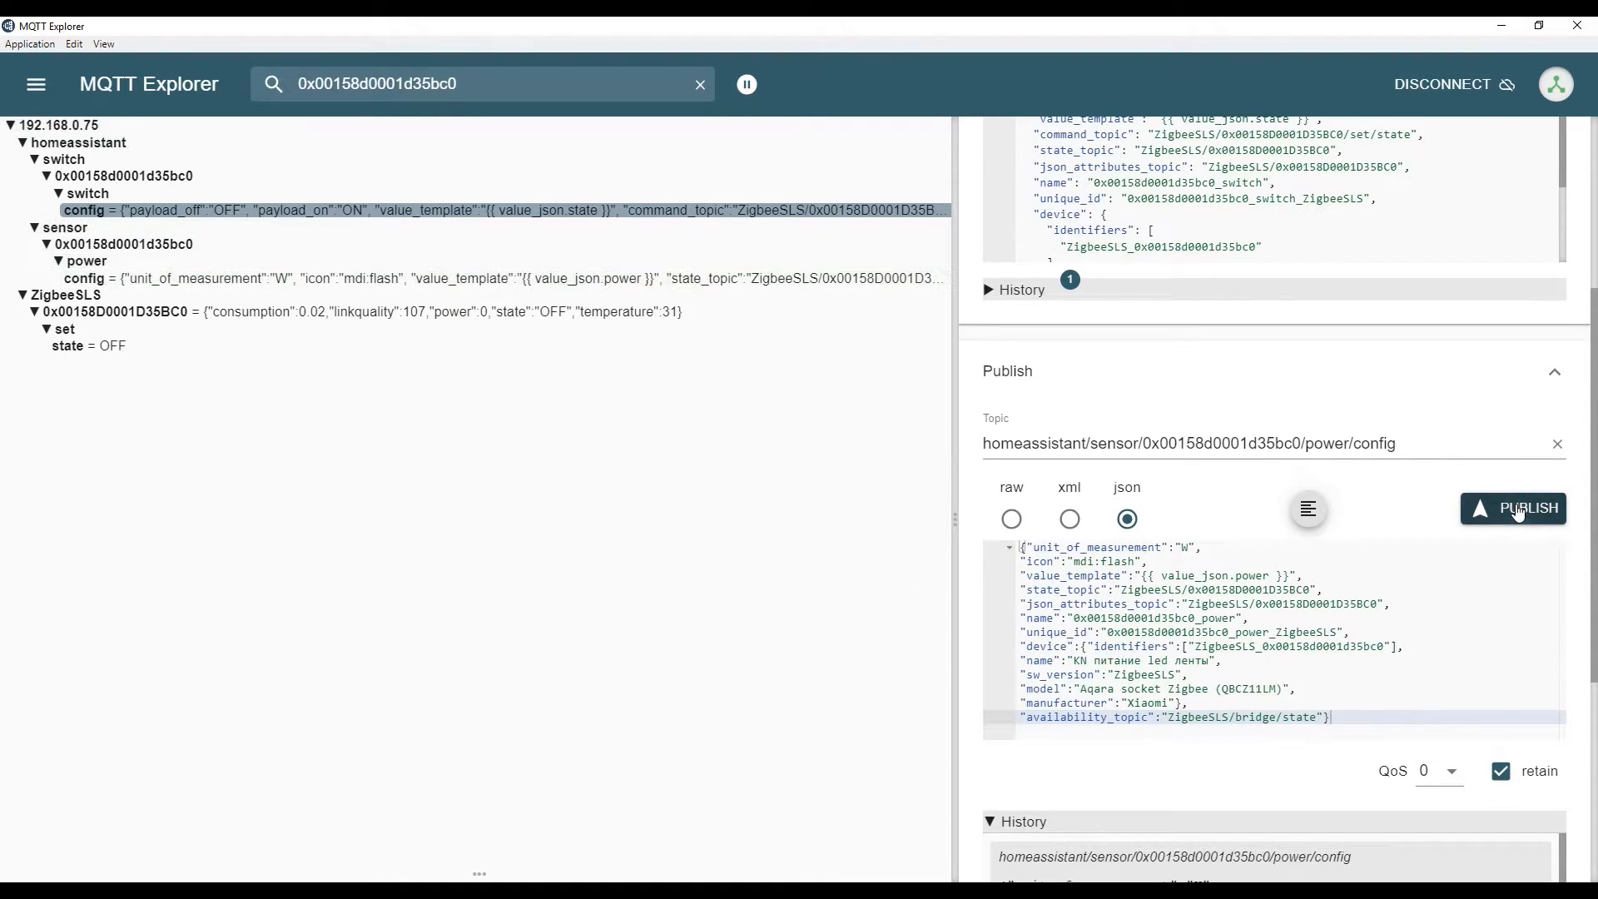
- In Home Assistant, switch the socket on and off to check its new power sensor
{"action": "key", "text": "alt+Tab"}
{"action": "left_click", "coordinate": [626, 604]}
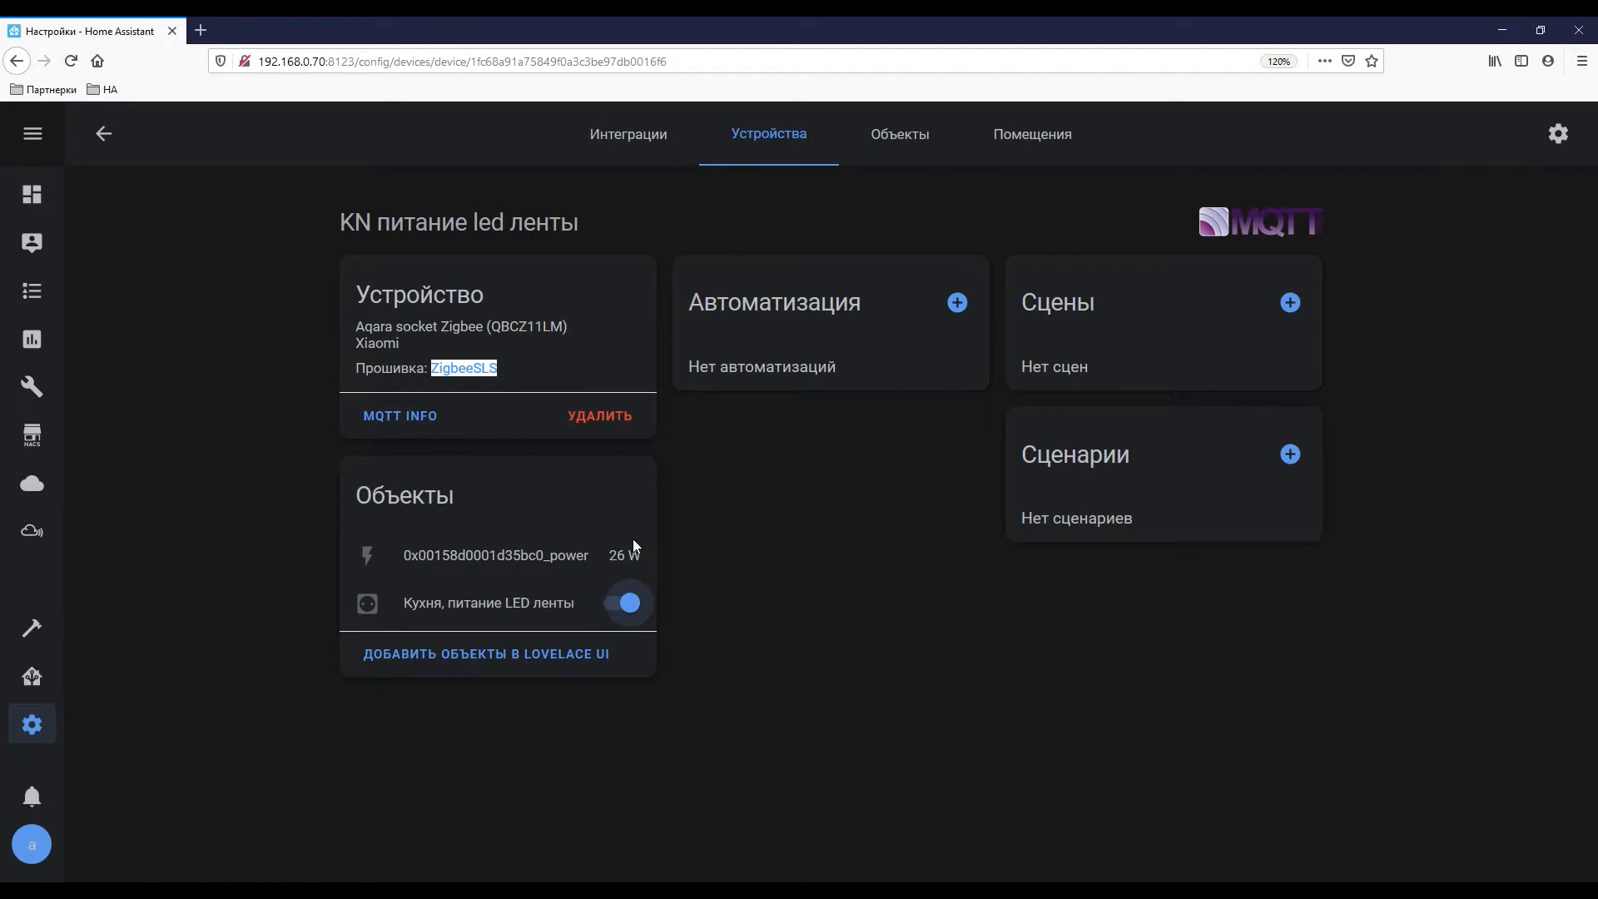
{"action": "left_click", "coordinate": [638, 613]}
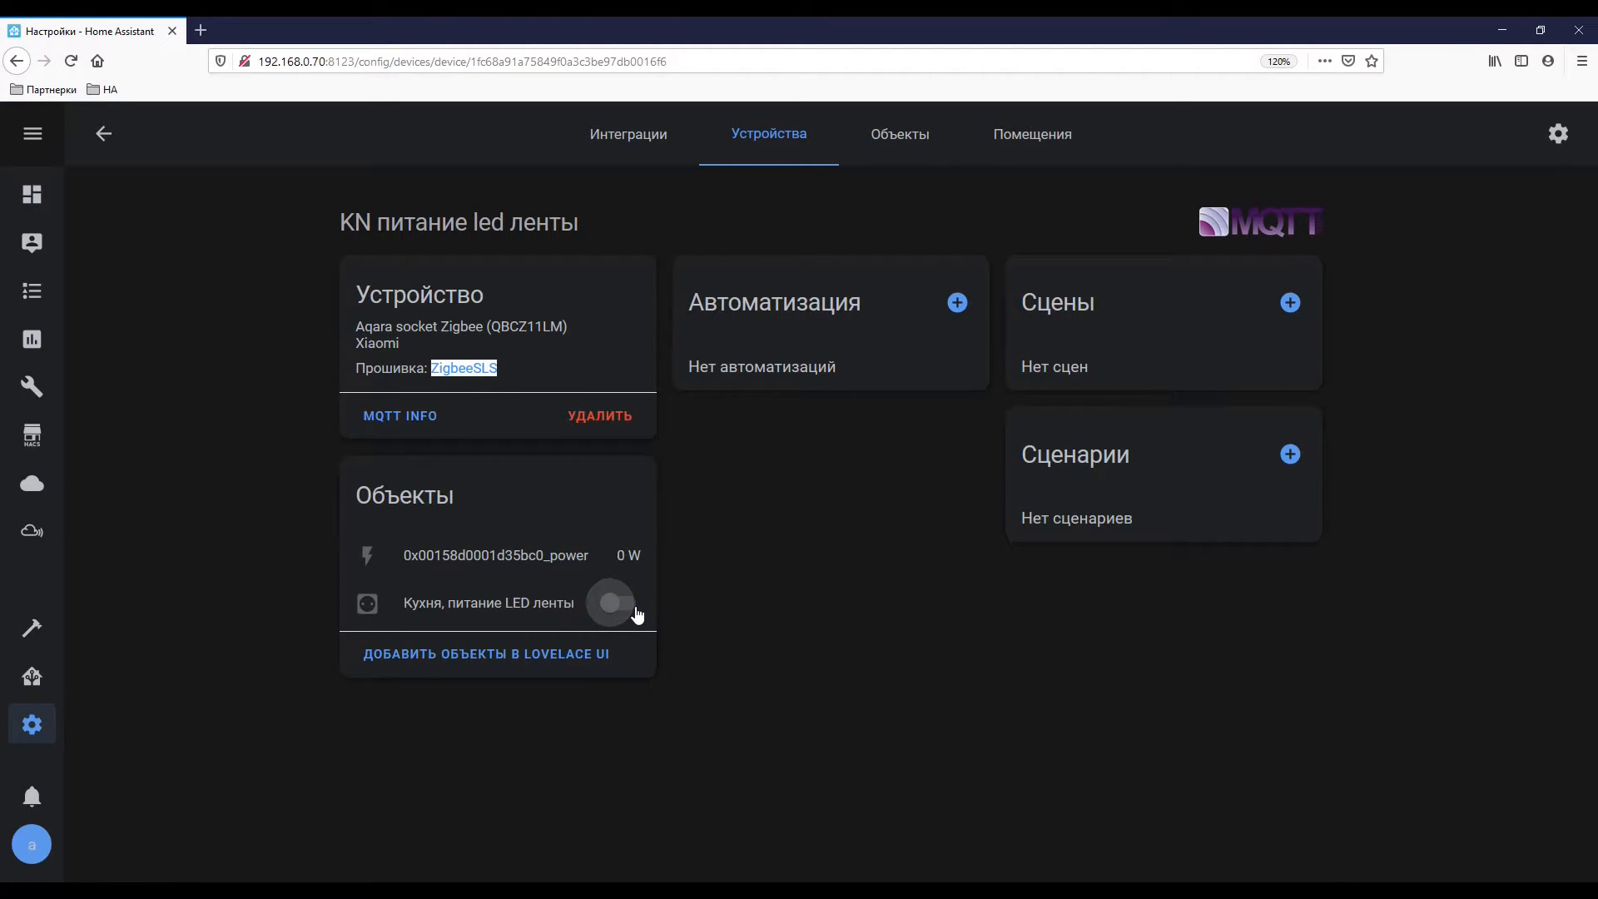
- Copy the linkquality topic from Notepad++ and set MQTT Explorer's publish topic to homeassistant/sensor/0x00158d0001d35bc0/linkquality/config
{"action": "left_click", "coordinate": [917, 892]}
{"action": "left_click_drag", "start_coordinate": [635, 508], "coordinate": [25, 513]}
{"action": "key", "text": "ctrl+c"}
{"action": "key", "text": "alt+Tab"}
{"action": "left_click_drag", "start_coordinate": [1398, 444], "coordinate": [956, 450]}
{"action": "key", "text": "ctrl+v"}
- Replace the payload with the sensor_linkquality JSON config from Notepad++, publish it as retained, and open the published config in the topic tree
{"action": "key", "text": "alt+Tab"}
{"action": "left_click_drag", "start_coordinate": [529, 772], "coordinate": [52, 546]}
{"action": "key", "text": "ctrl+c"}
{"action": "key", "text": "alt+Tab"}
{"action": "left_click_drag", "start_coordinate": [1332, 717], "coordinate": [927, 550]}
{"action": "key", "text": "ctrl+v"}
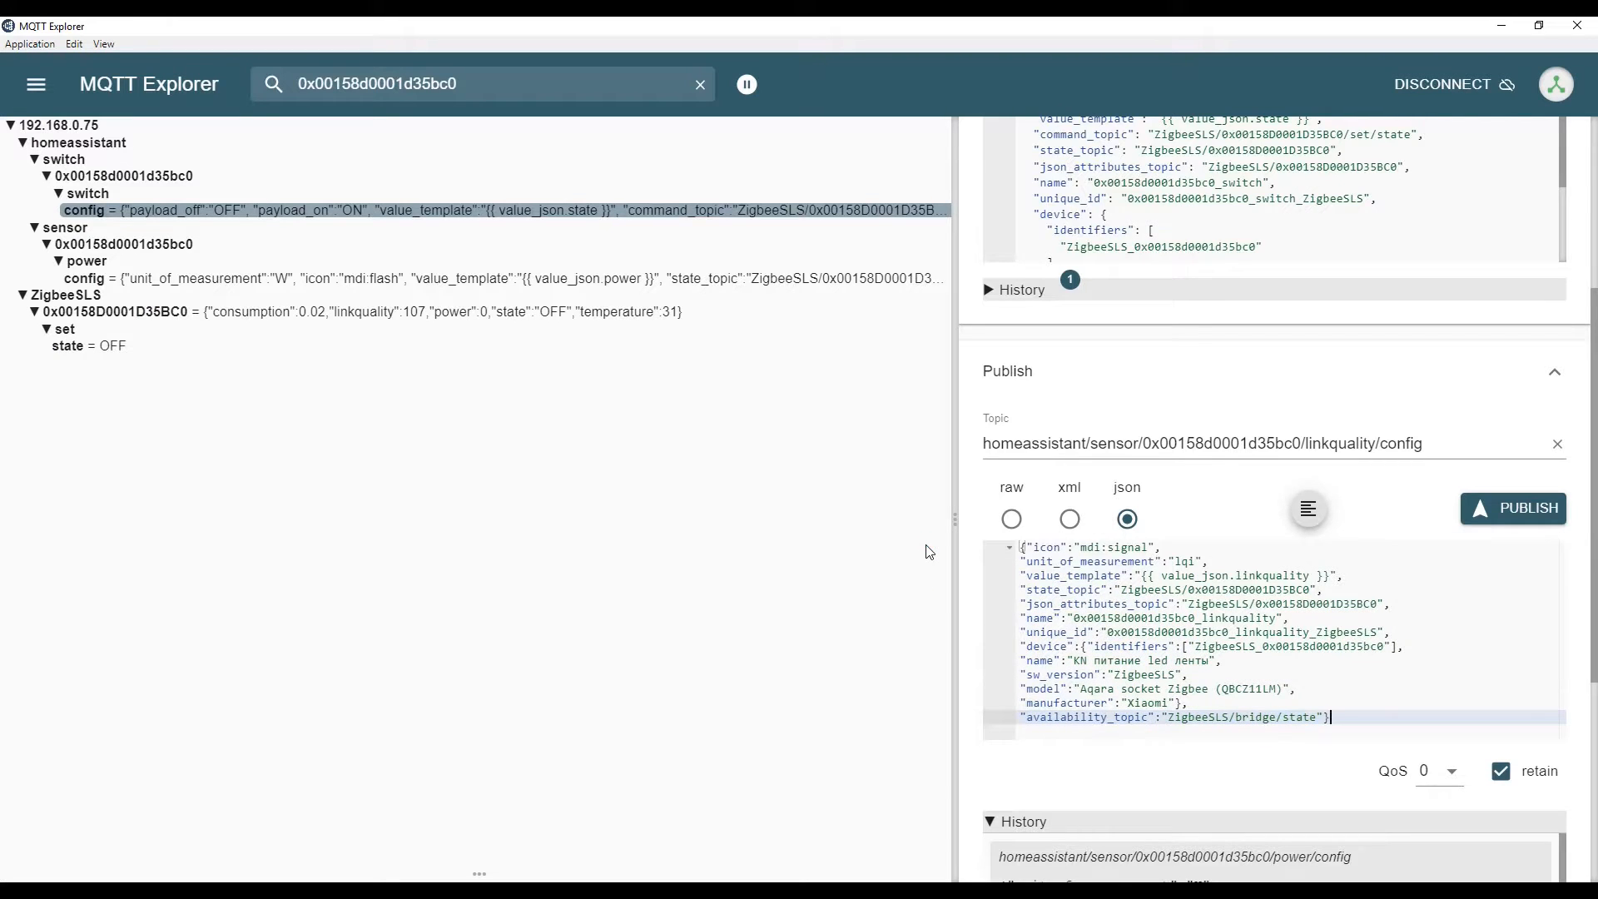
{"action": "left_click", "coordinate": [1534, 509]}
{"action": "left_click", "coordinate": [630, 316]}
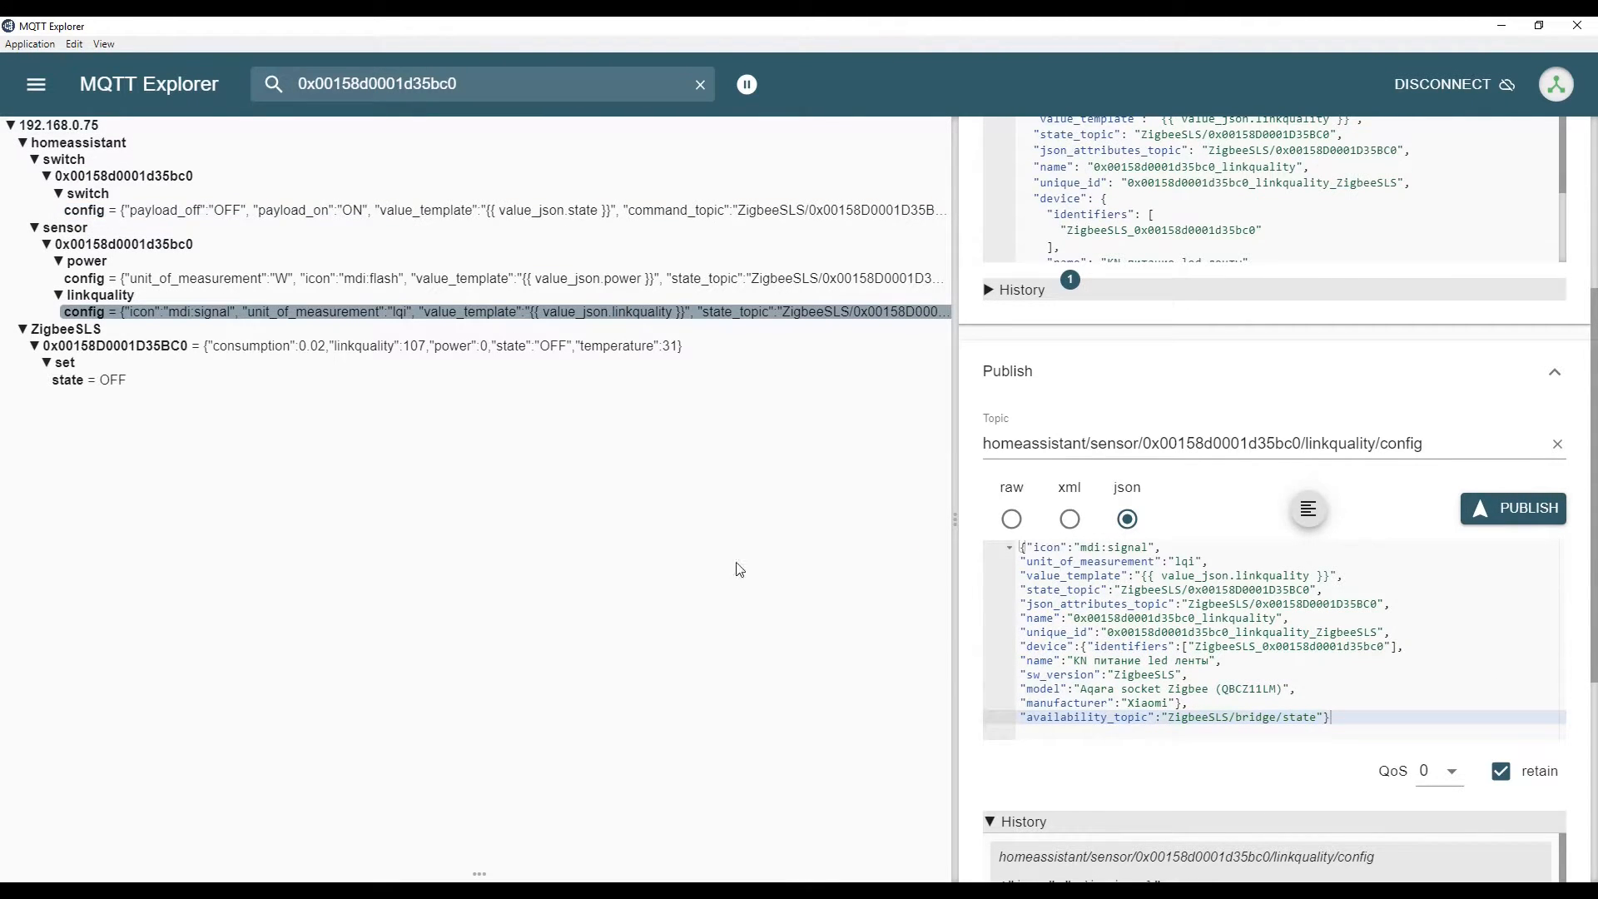
- Check the socket's linkquality and power sensors in Home Assistant while turning the socket on and off again
{"action": "key", "text": "alt+Tab"}
{"action": "left_click", "coordinate": [615, 656]}
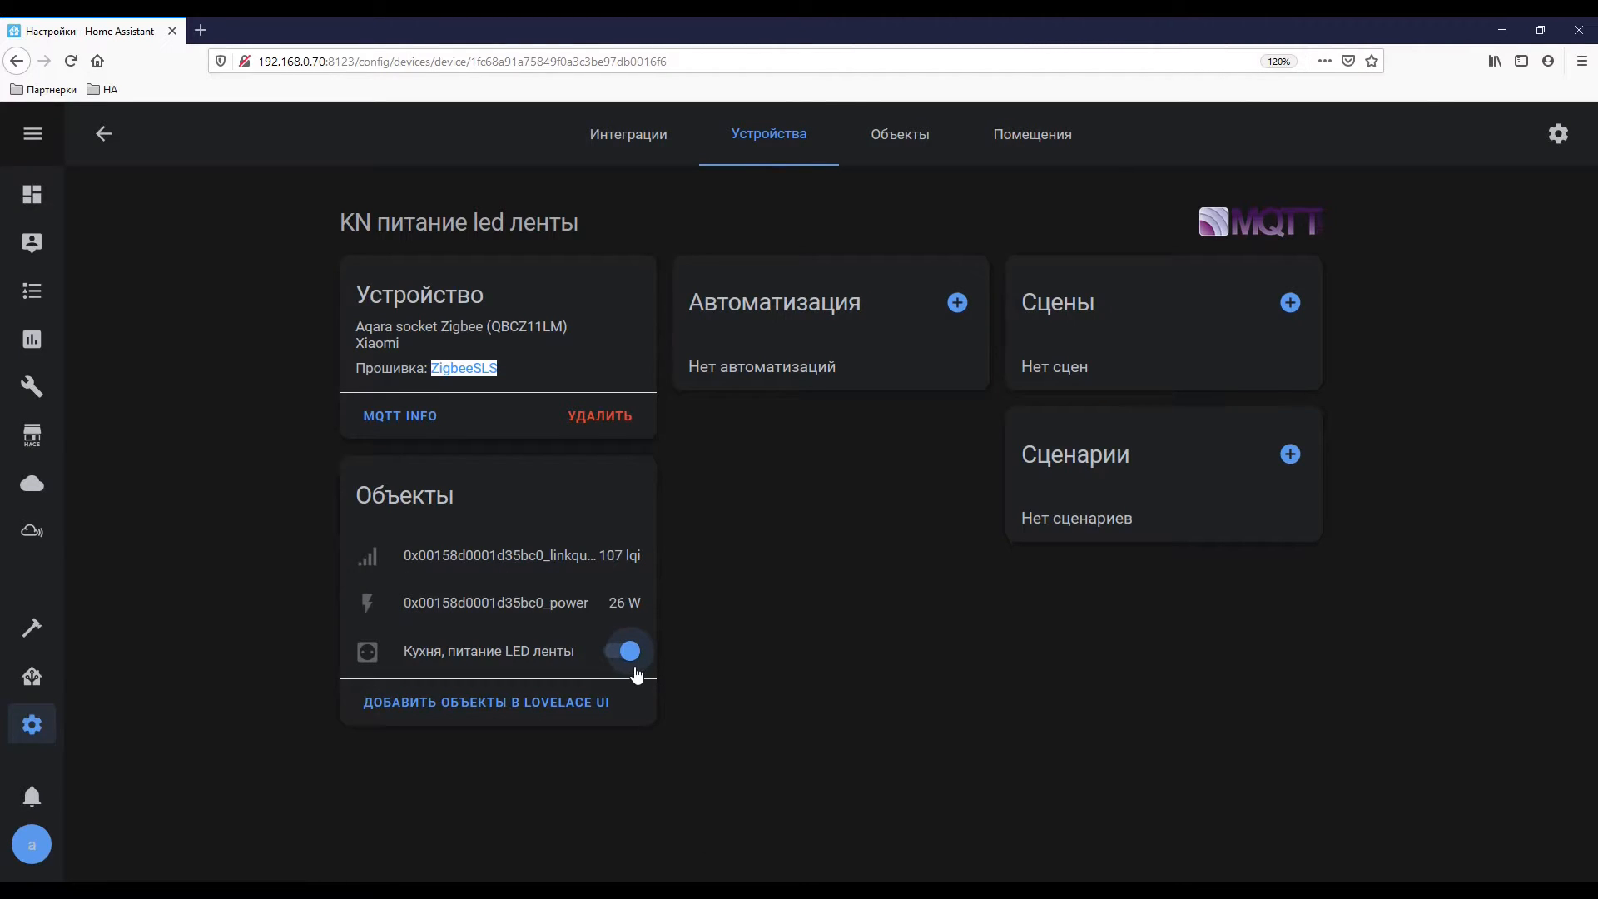
{"action": "left_click", "coordinate": [631, 654]}
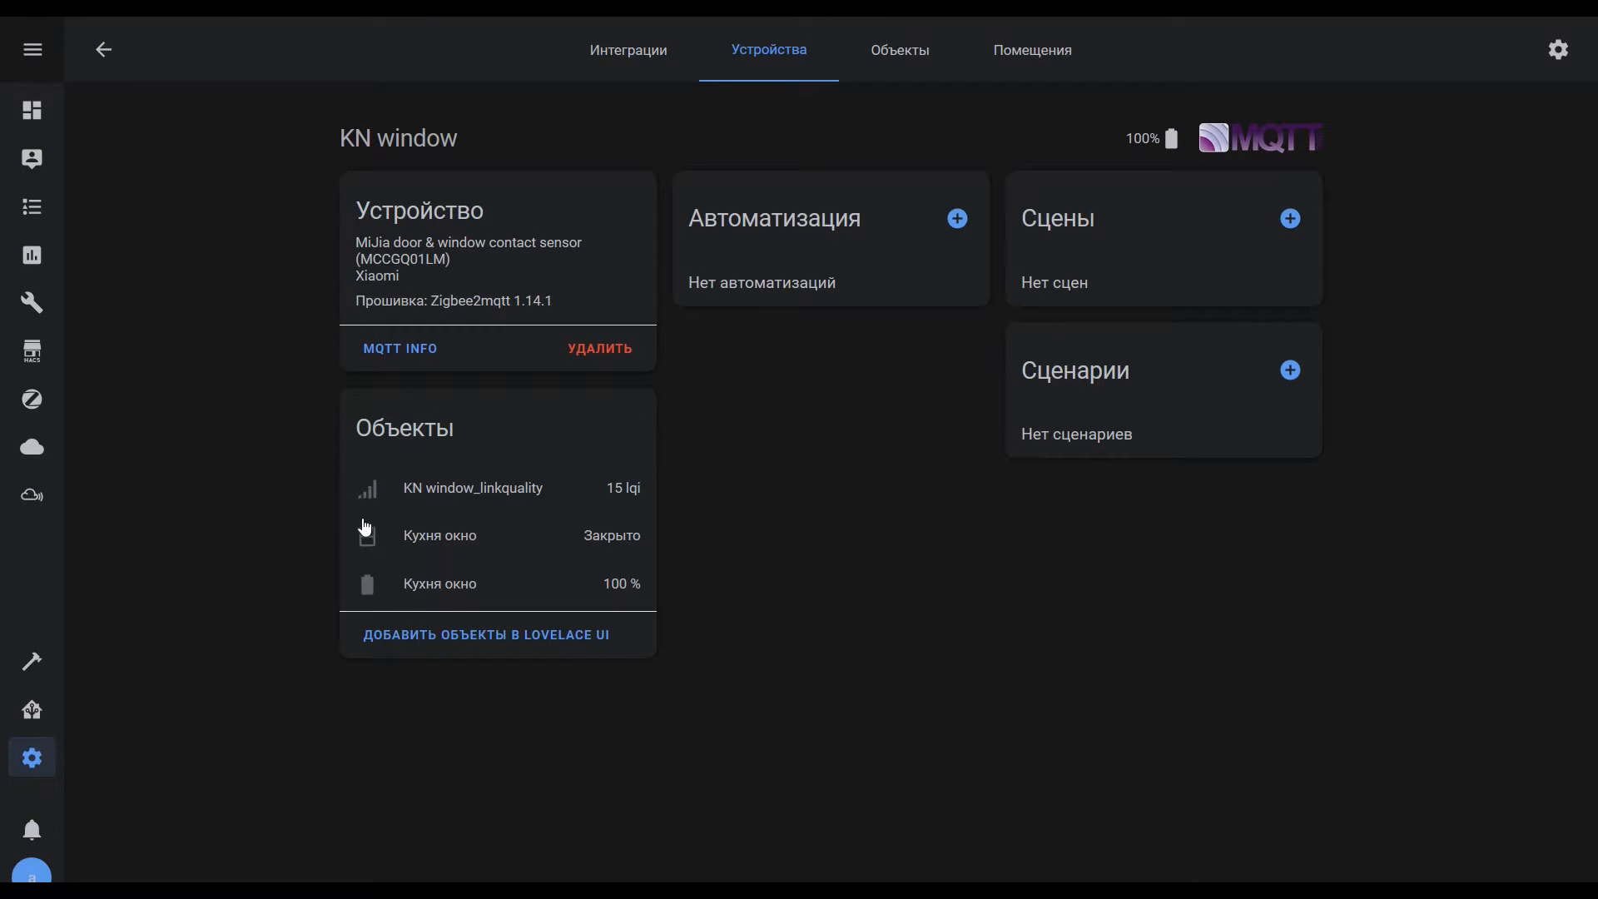
- Inspect the settings and entity IDs of the KN window device's contact, linkquality and battery entities
{"action": "left_click", "coordinate": [407, 537]}
{"action": "left_click", "coordinate": [614, 257]}
{"action": "left_click", "coordinate": [495, 487]}
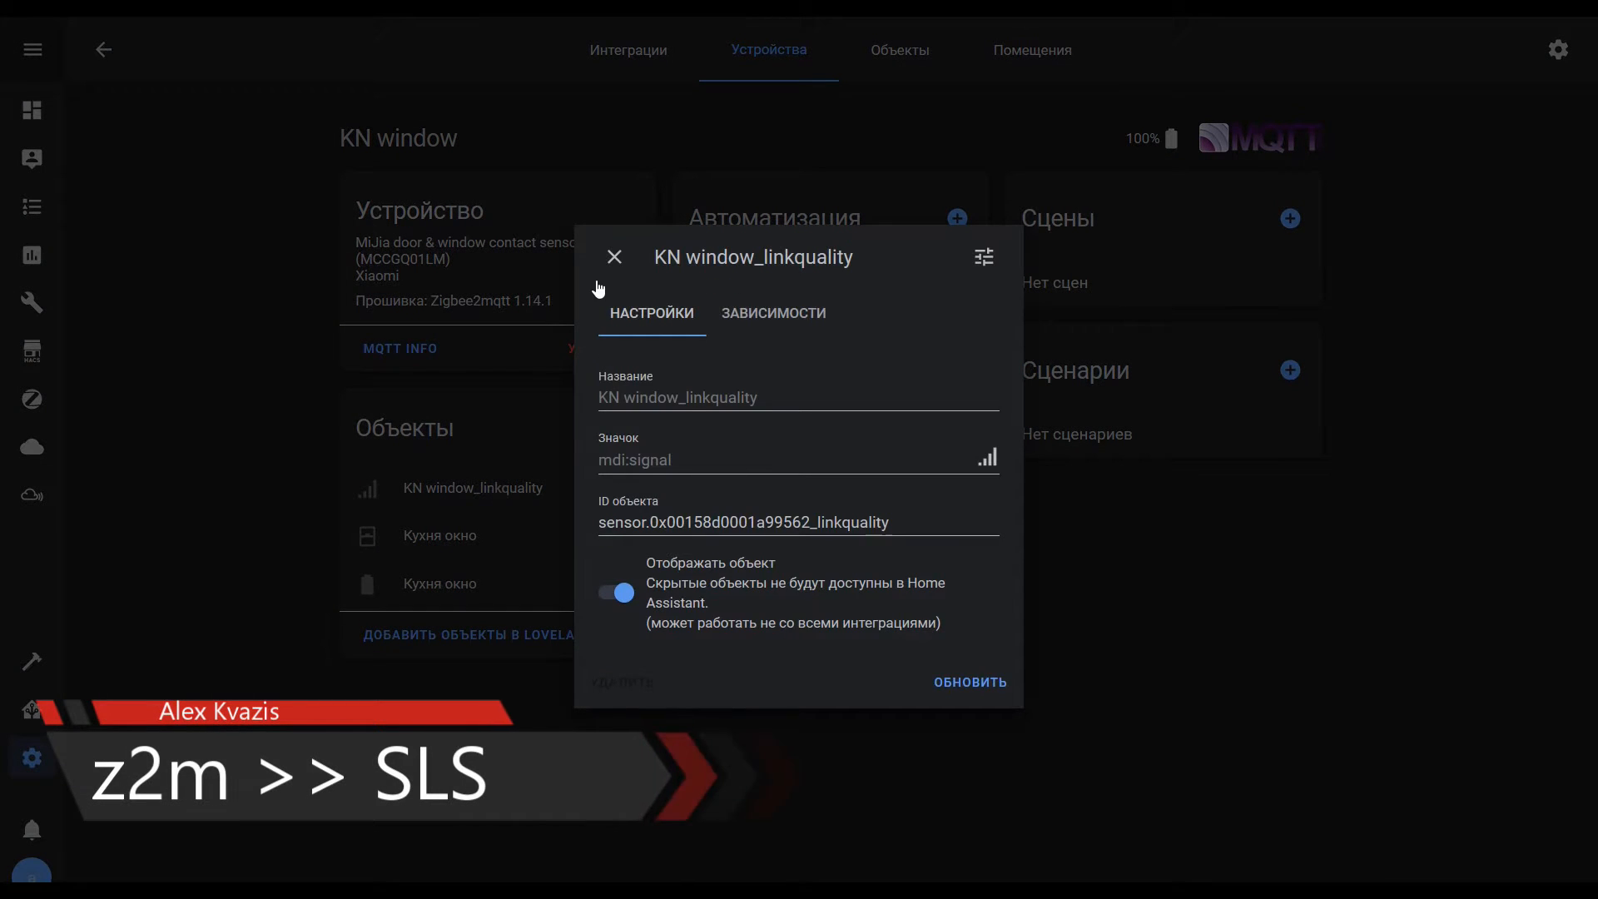
{"action": "left_click", "coordinate": [614, 257]}
{"action": "left_click", "coordinate": [462, 583]}
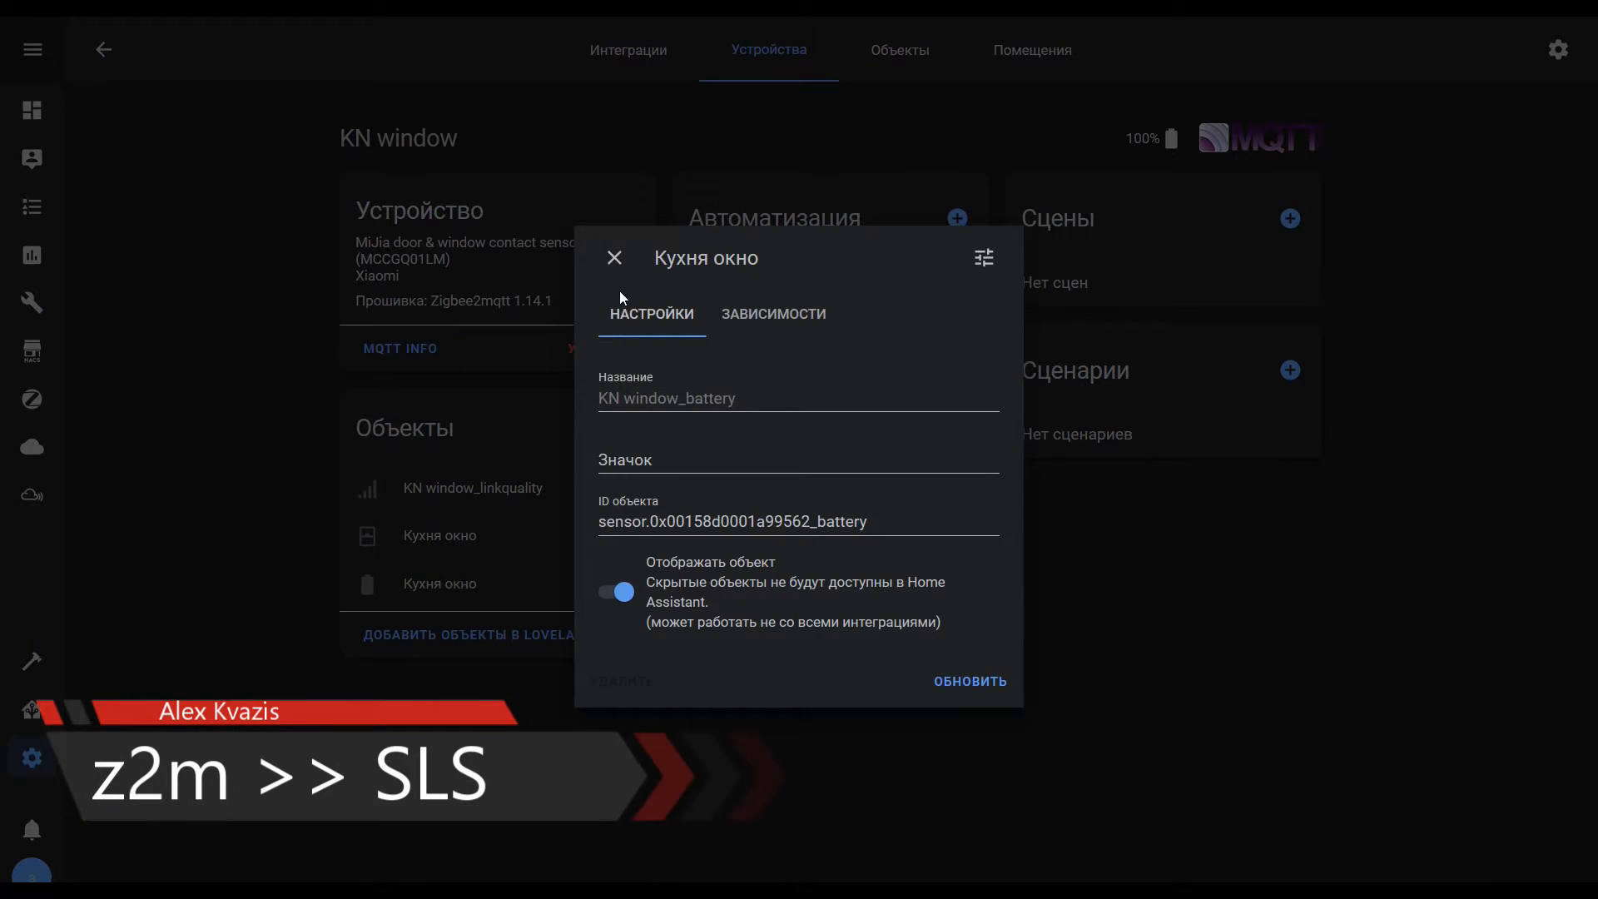
{"action": "left_click", "coordinate": [618, 256]}
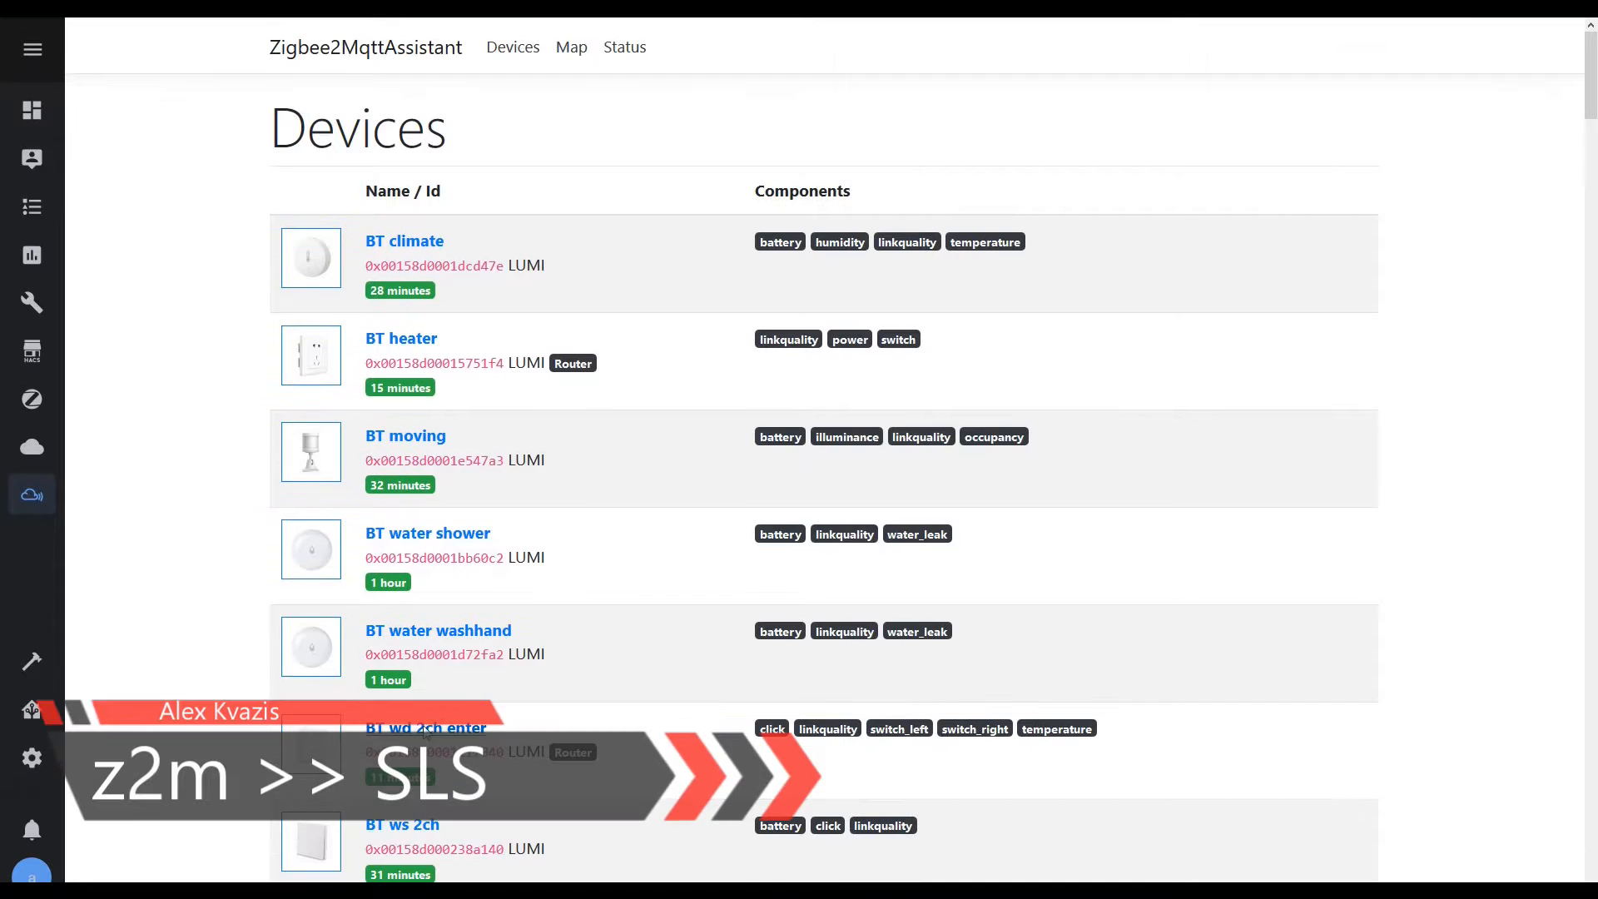
- Copy the KN window sensor's ID from the Zigbee2MqttAssistant device list and search MQTT Explorer for 0x00158d0001a99562
{"action": "scroll", "coordinate": [623, 684], "scroll_direction": "down", "scroll_amount": 5}
{"action": "scroll", "coordinate": [624, 684], "scroll_direction": "down", "scroll_amount": 20}
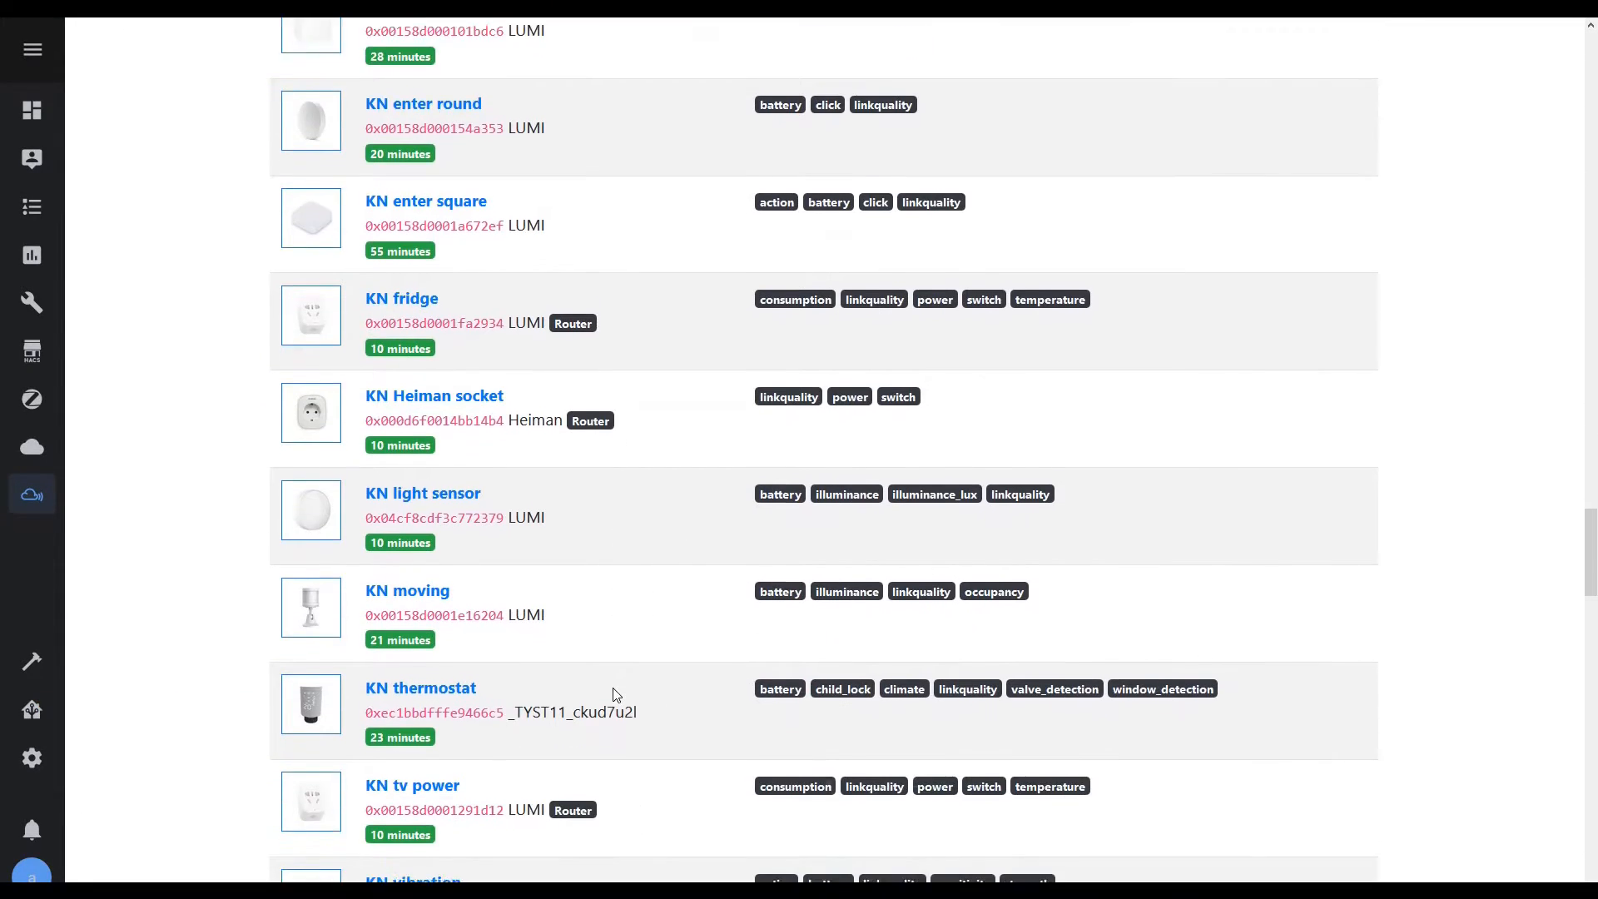
{"action": "scroll", "coordinate": [616, 694], "scroll_direction": "down", "scroll_amount": 5}
{"action": "left_click_drag", "start_coordinate": [367, 683], "coordinate": [504, 680]}
{"action": "key", "text": "ctrl+c"}
{"action": "key", "text": "alt+Tab"}
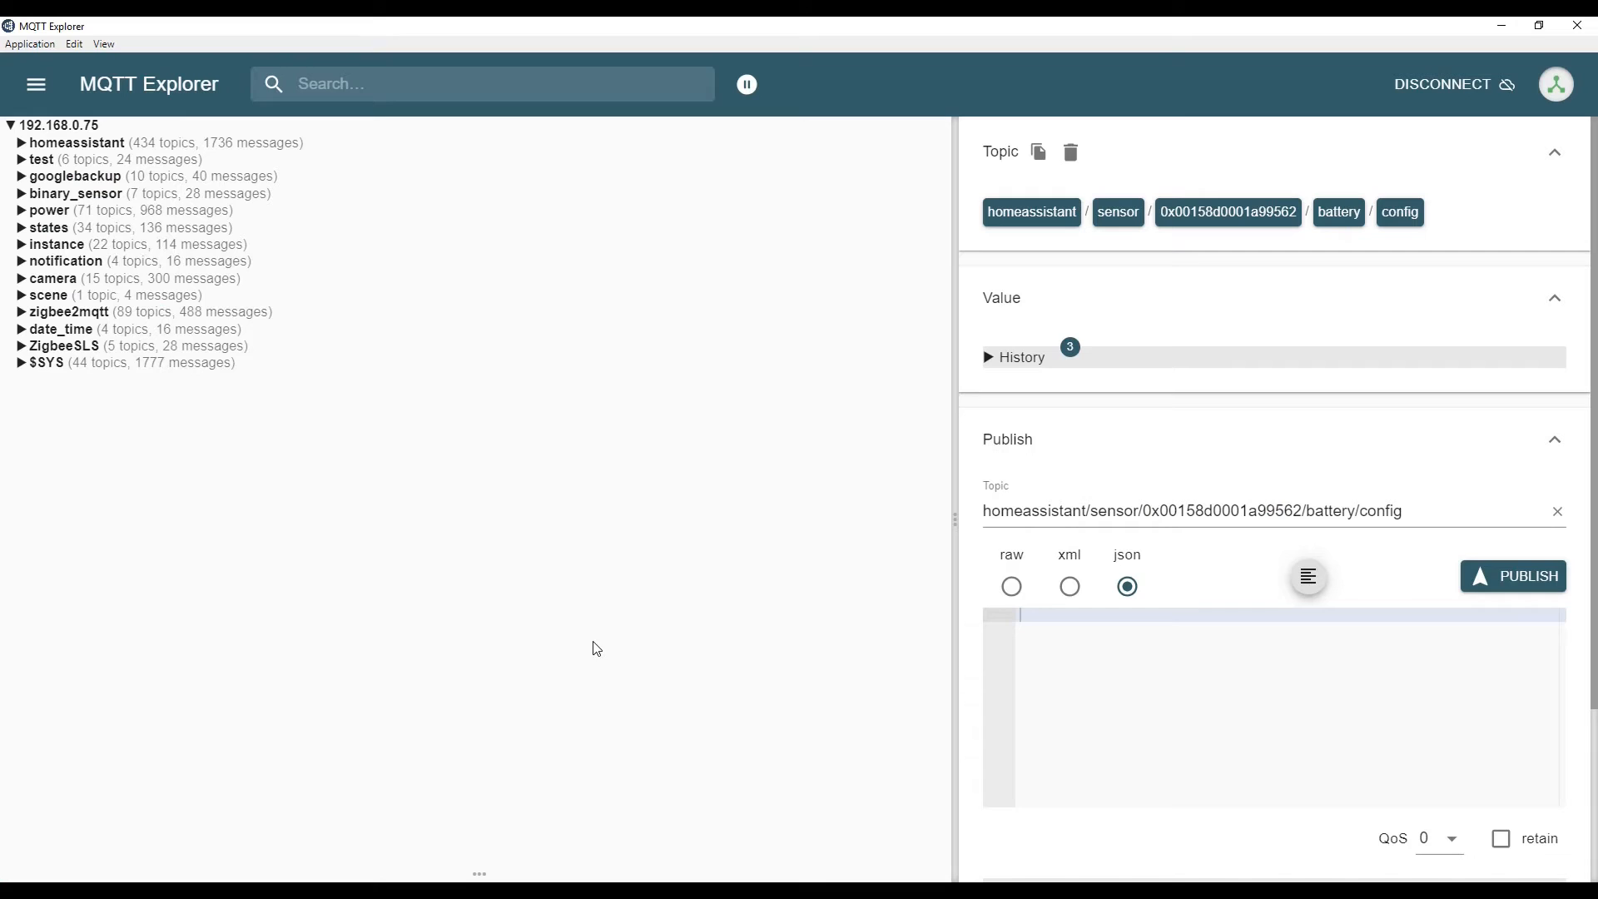
{"action": "key", "text": "ctrl+v"}
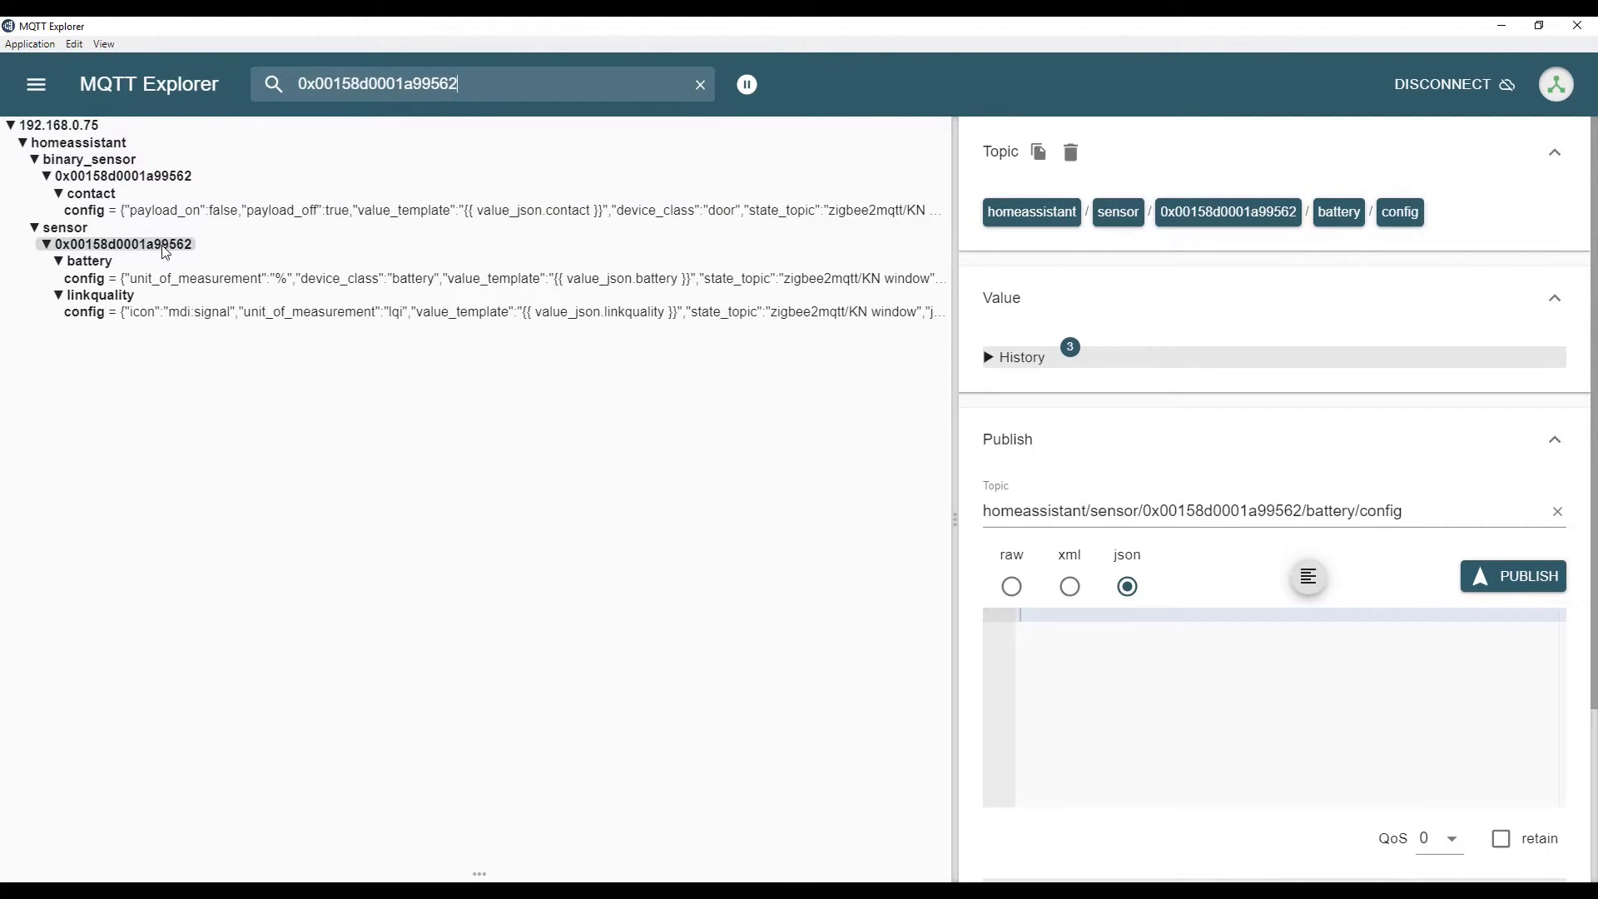
- Copy the window sensor's contact config topic path and paste it under the Датчик открытия Mijia heading in Notepad++
{"action": "left_click", "coordinate": [93, 213]}
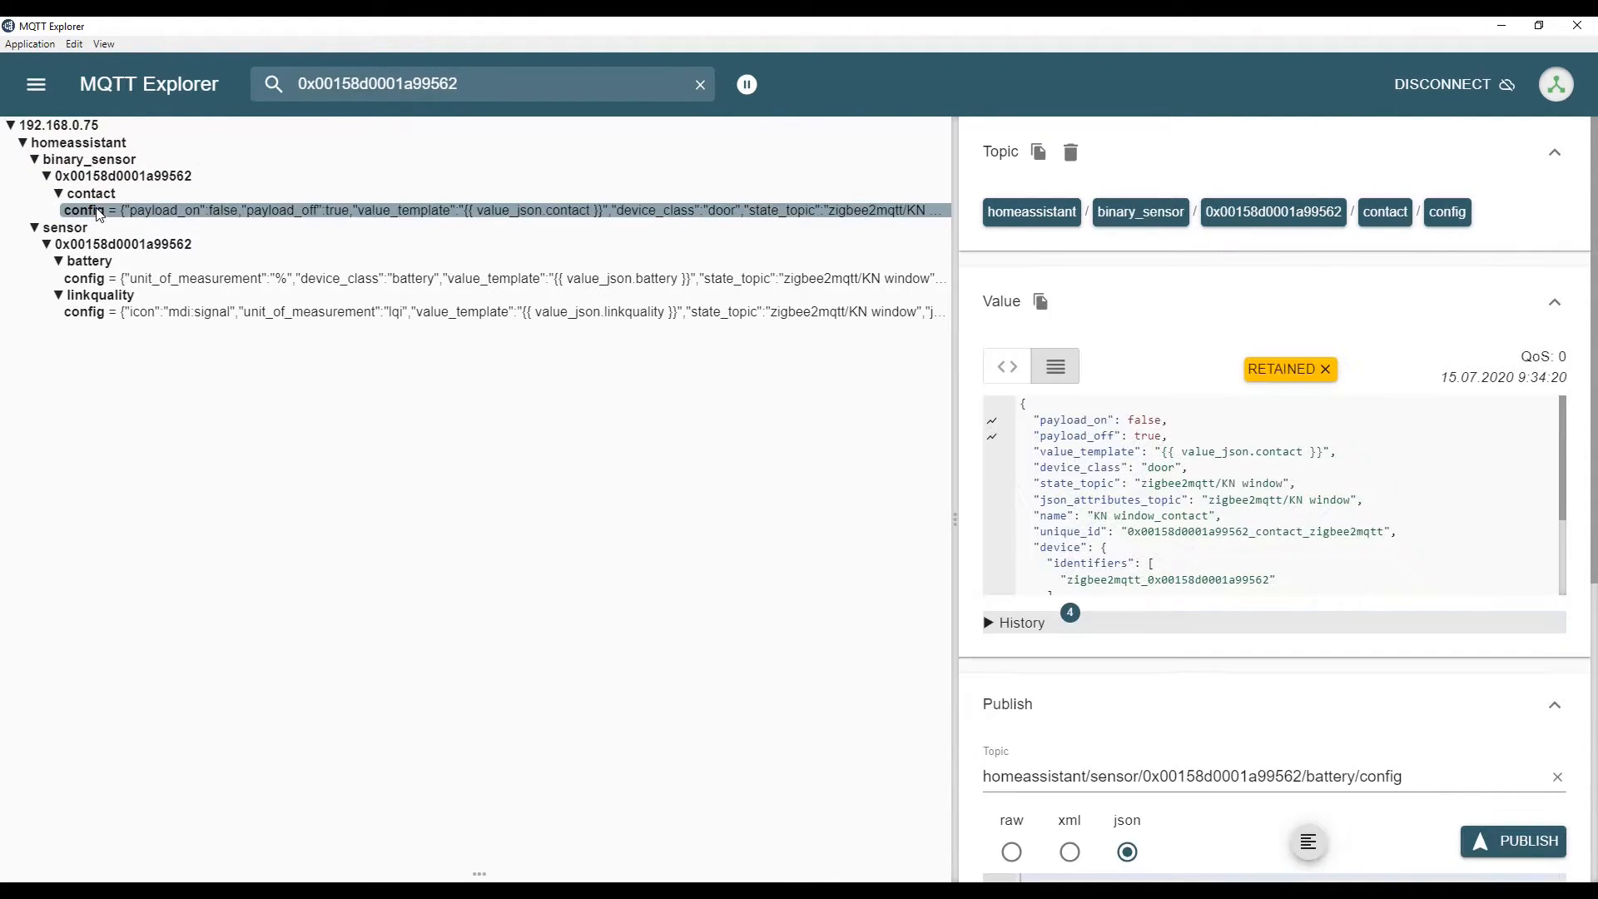
{"action": "left_click", "coordinate": [1039, 154]}
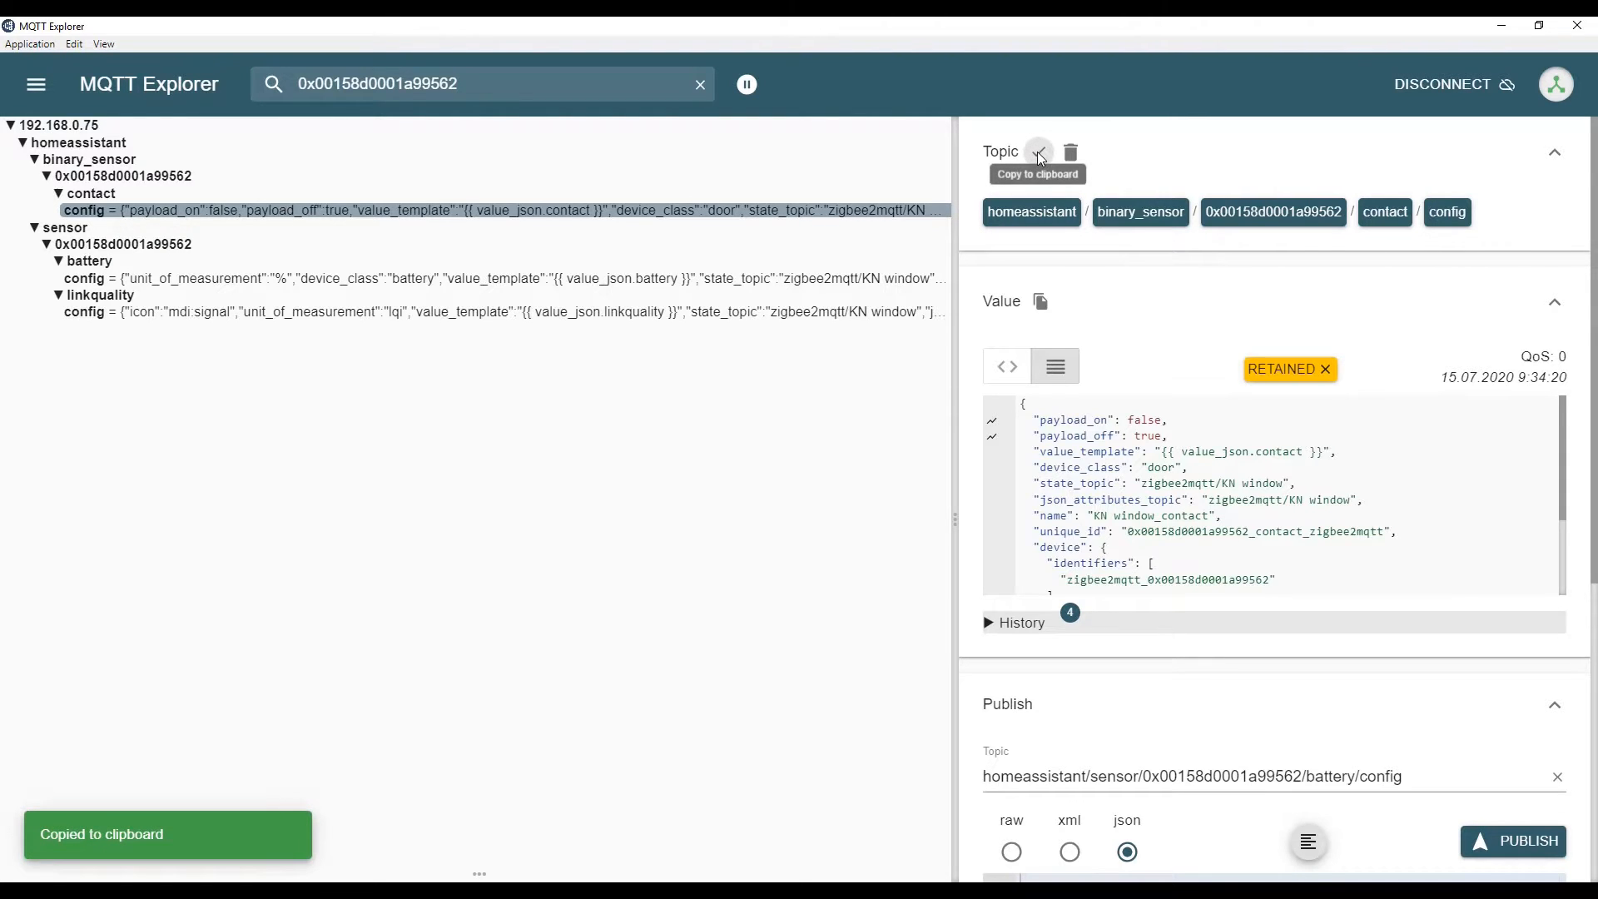
{"action": "key", "text": "alt+Tab"}
{"action": "key", "text": "Tab"}
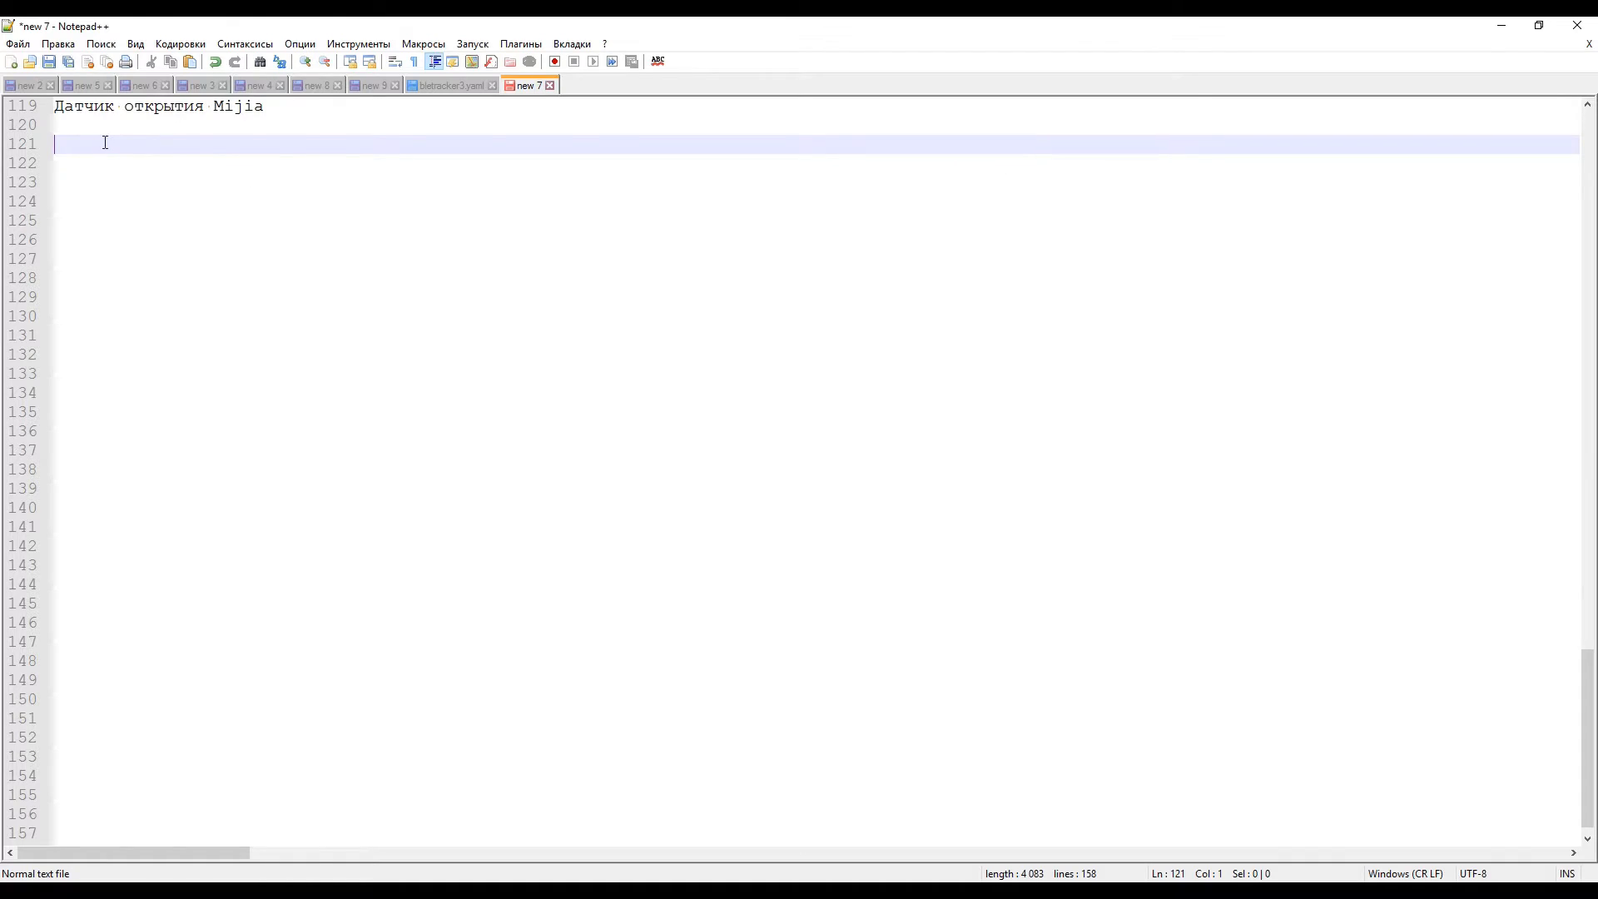
{"action": "key", "text": "ctrl+v"}
- Add a #binary_sensor heading line above the pasted contact config topic
{"action": "double_click", "coordinate": [214, 146]}
{"action": "key", "text": "ctrl+c"}
{"action": "left_click", "coordinate": [159, 126]}
{"action": "key", "text": "Return"}
{"action": "type", "text": "#"}
{"action": "key", "text": "ctrl+v"}
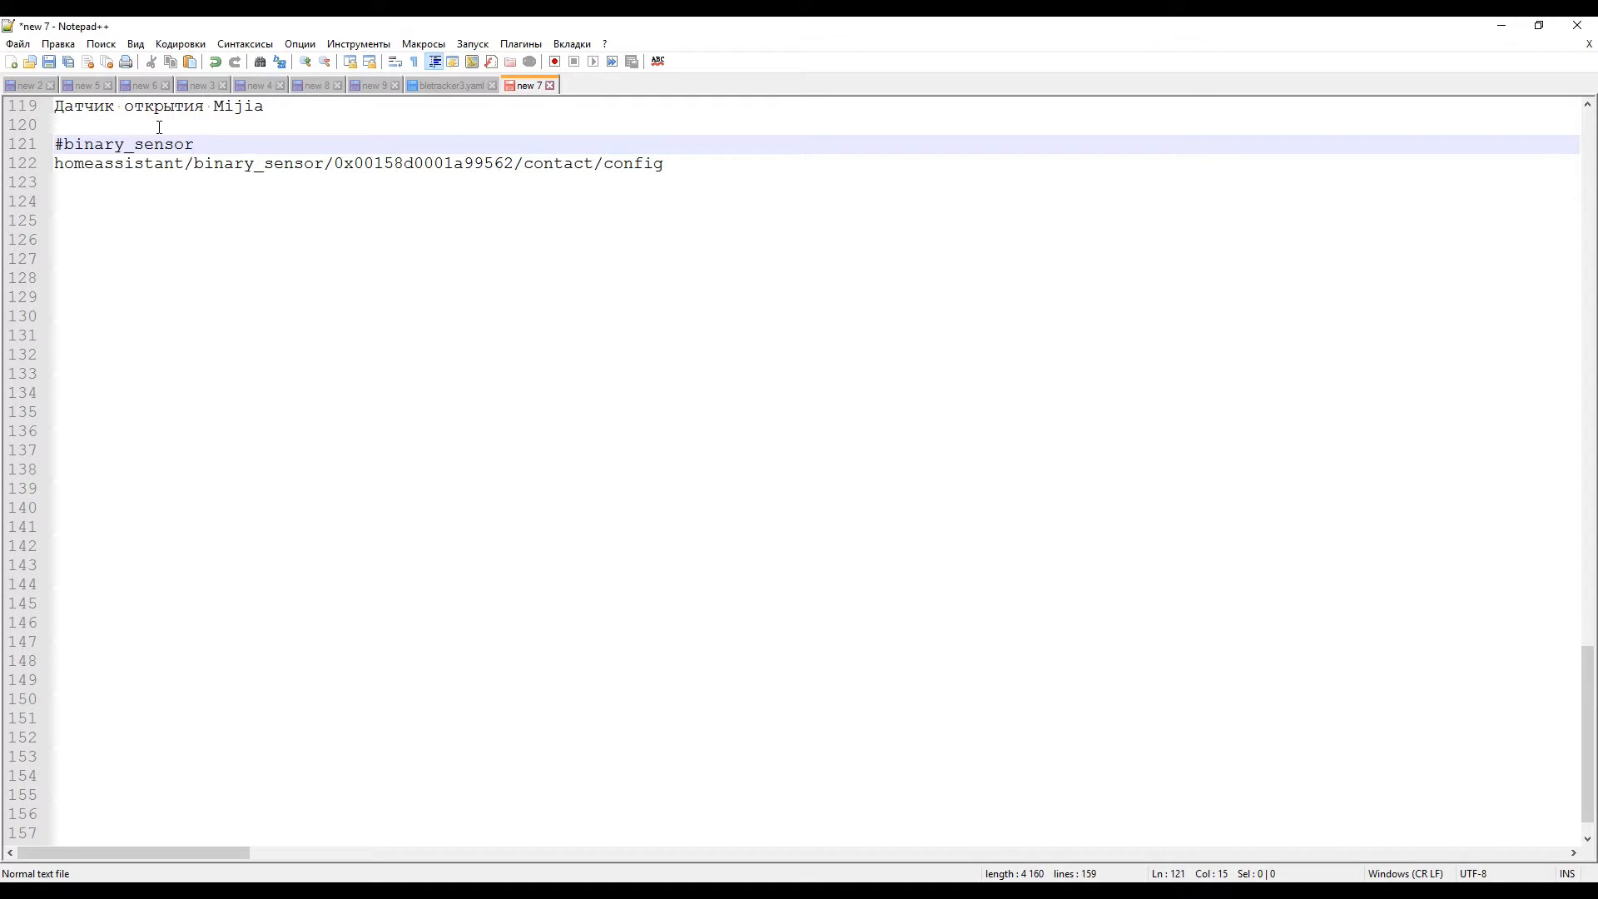
- Extend the heading above the contact topic to read #binary_sensor_config
{"action": "double_click", "coordinate": [610, 166]}
{"action": "key", "text": "ctrl+c"}
{"action": "left_click", "coordinate": [285, 144]}
{"action": "key", "text": "ctrl+v"}
- Copy the contact config's JSON value from MQTT Explorer and paste it below the contact topic in Notepad++
{"action": "left_click", "coordinate": [707, 163]}
{"action": "key", "text": "Return"}
{"action": "key", "text": "Return"}
{"action": "key", "text": "alt+Tab"}
{"action": "left_click", "coordinate": [1041, 302]}
{"action": "key", "text": "alt+Tab"}
{"action": "key", "text": "ctrl+v"}
{"action": "left_click_drag", "start_coordinate": [732, 853], "coordinate": [171, 853]}
- Break the pasted contact JSON into one line per field, from payload_on through unique_id
{"action": "key", "text": "Return"}
{"action": "left_click", "coordinate": [242, 221]}
{"action": "key", "text": "Return"}
{"action": "left_click", "coordinate": [492, 239]}
{"action": "key", "text": "Return"}
{"action": "left_click", "coordinate": [281, 261]}
{"action": "key", "text": "Return"}
{"action": "left_click", "coordinate": [432, 278]}
{"action": "key", "text": "Return"}
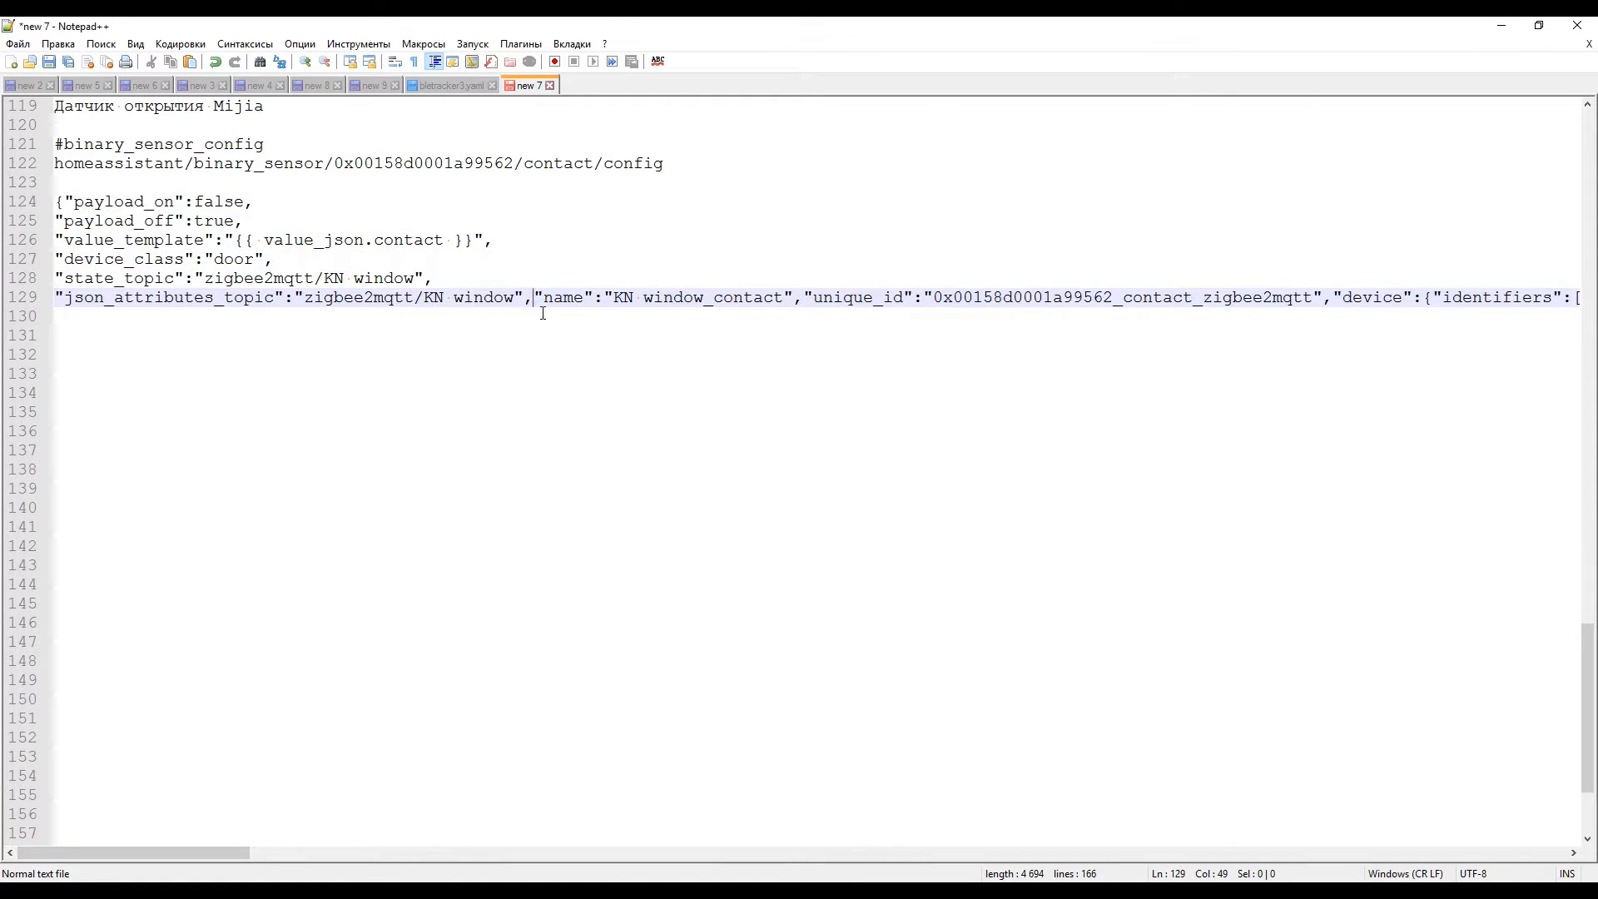
{"action": "key", "text": "Return"}
{"action": "left_click", "coordinate": [323, 316]}
{"action": "key", "text": "Return"}
{"action": "left_click", "coordinate": [583, 335]}
{"action": "key", "text": "Return"}
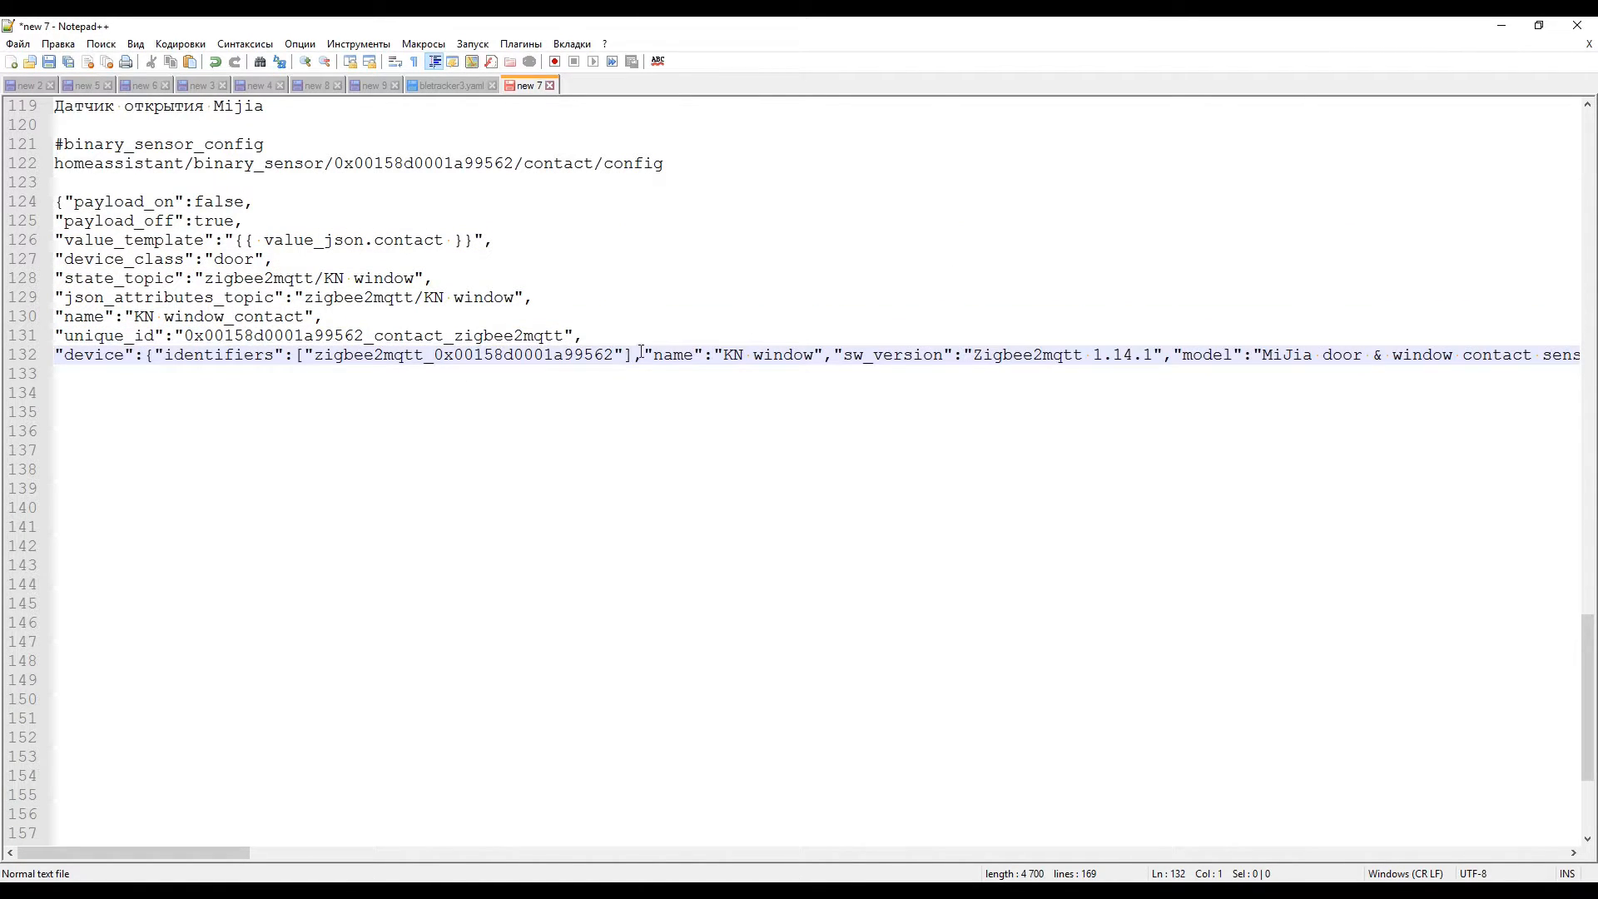
- Split the rest of the contact JSON into separate lines, from the device identifiers through availability_topic
{"action": "left_click", "coordinate": [636, 355]}
{"action": "key", "text": "Return"}
{"action": "key", "text": "Return"}
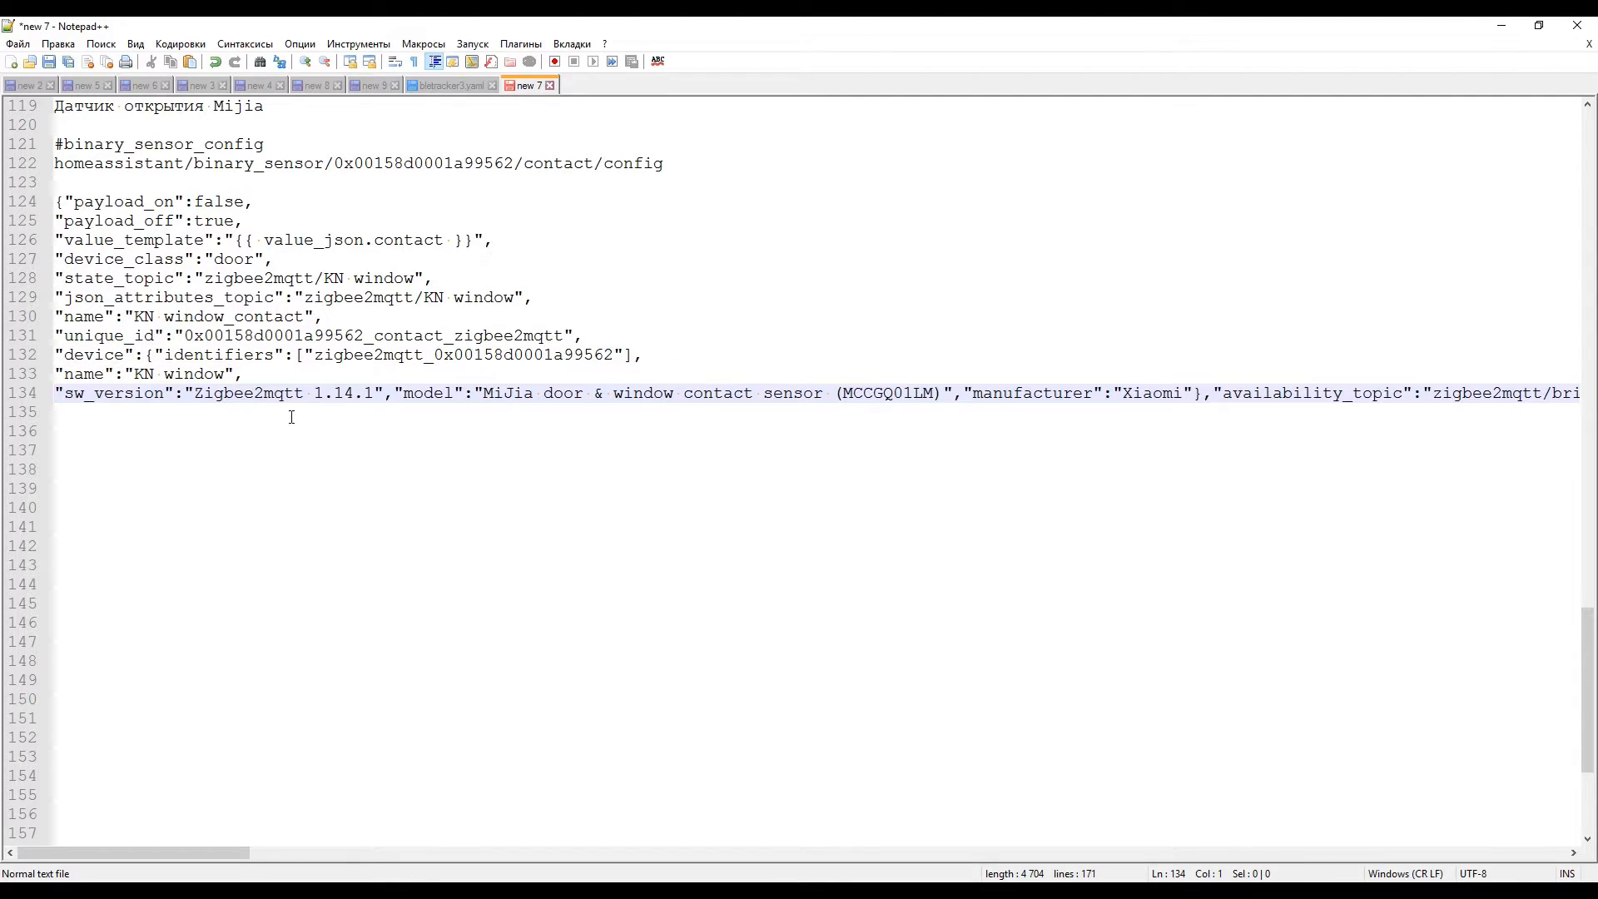
{"action": "left_click", "coordinate": [396, 393]}
{"action": "key", "text": "Return"}
{"action": "left_click", "coordinate": [624, 412]}
{"action": "key", "text": "Return"}
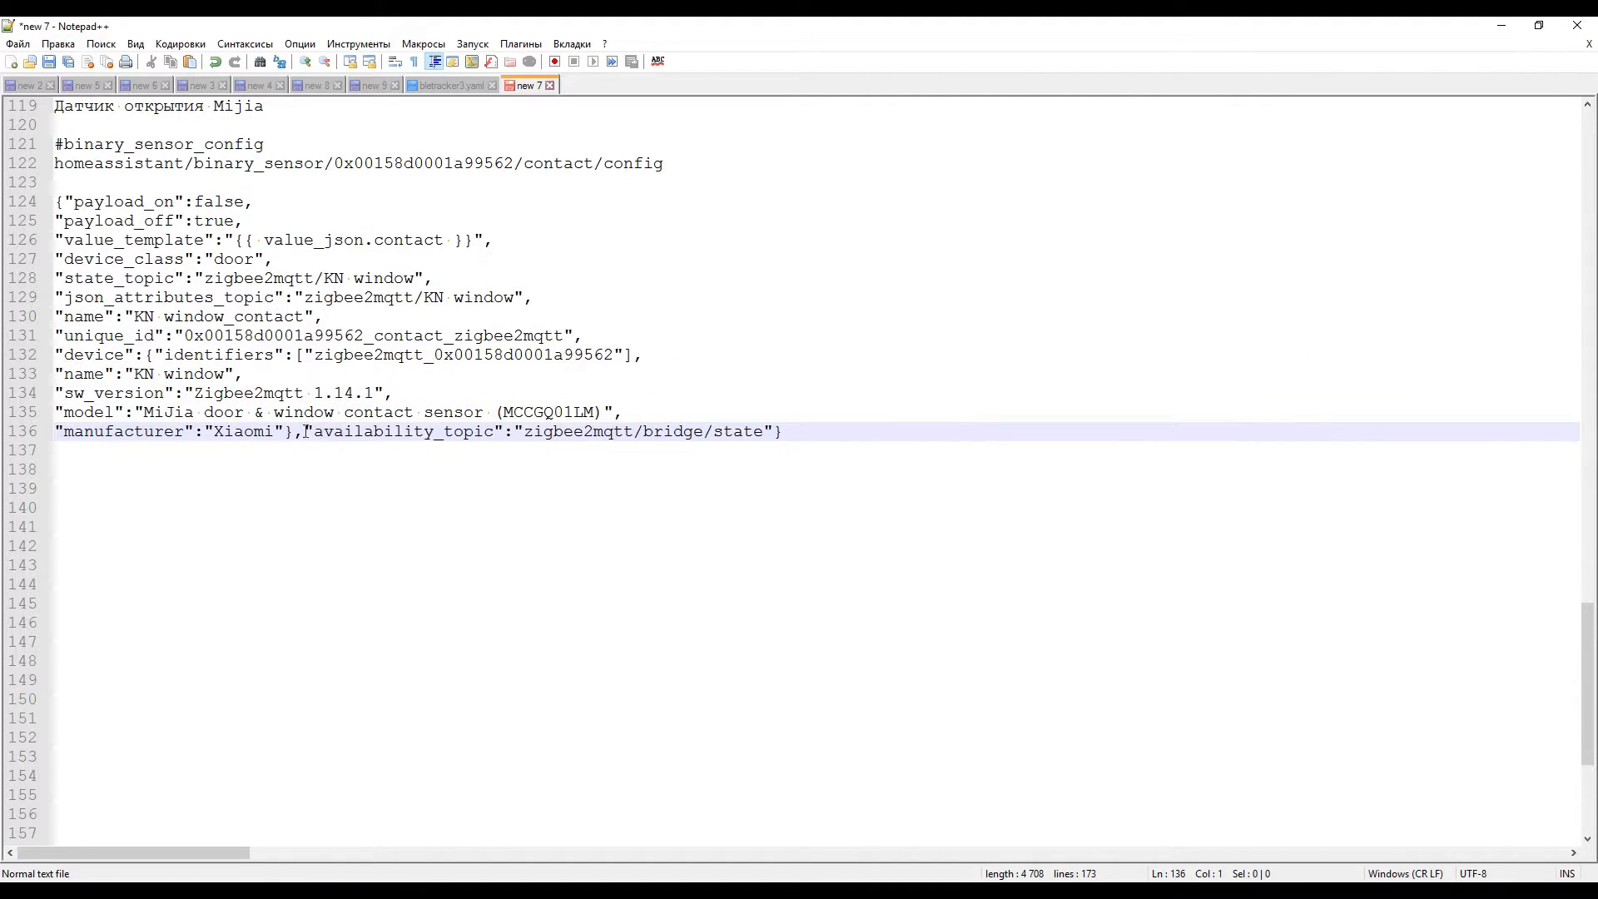
{"action": "left_click", "coordinate": [303, 431]}
{"action": "key", "text": "Return"}
- Copy the window sensor's battery config topic path from MQTT Explorer and paste it below the contact JSON in Notepad++
{"action": "key", "text": "alt+Tab"}
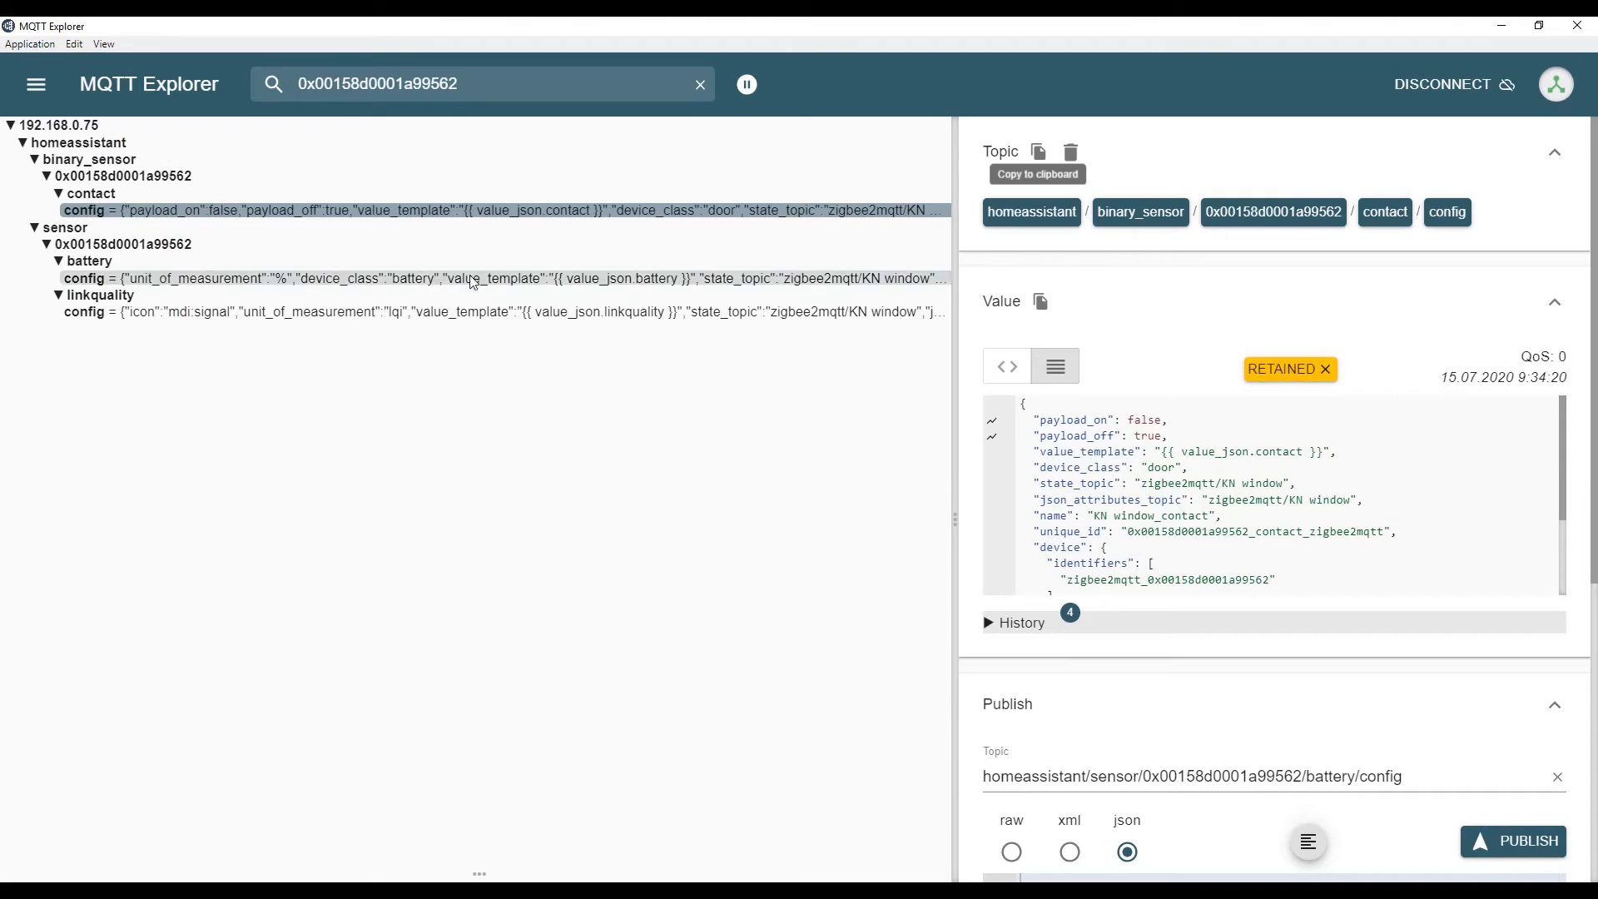
{"action": "left_click", "coordinate": [194, 281]}
{"action": "left_click", "coordinate": [1038, 152]}
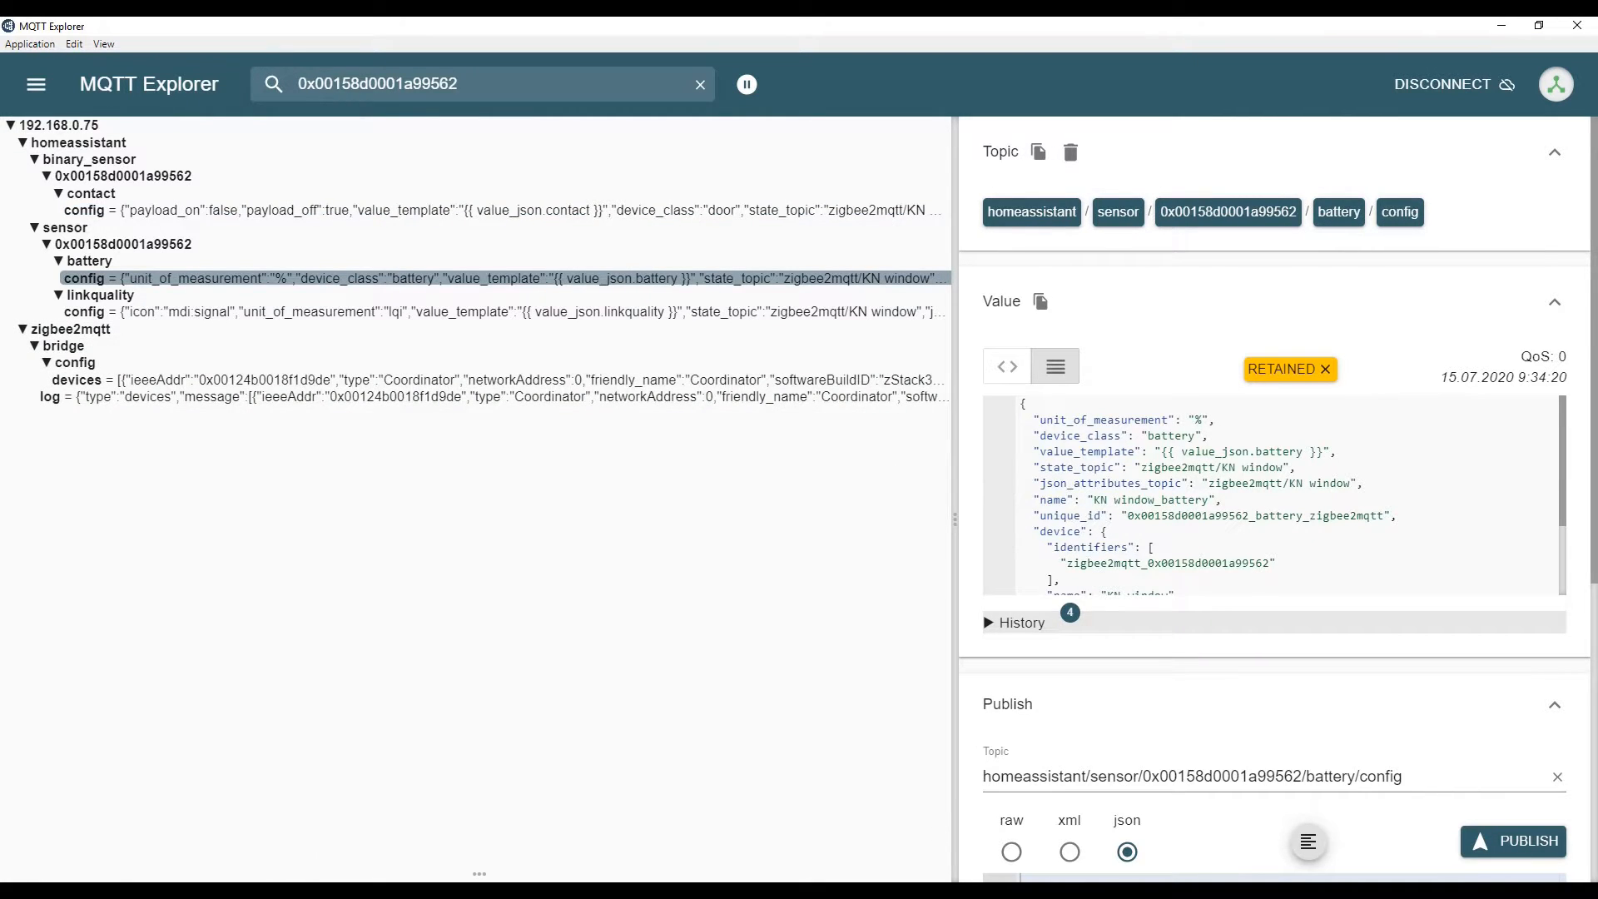
{"action": "key", "text": "alt+Tab"}
{"action": "key", "text": "Return"}
{"action": "key", "text": "Return"}
{"action": "key", "text": "ctrl+v"}
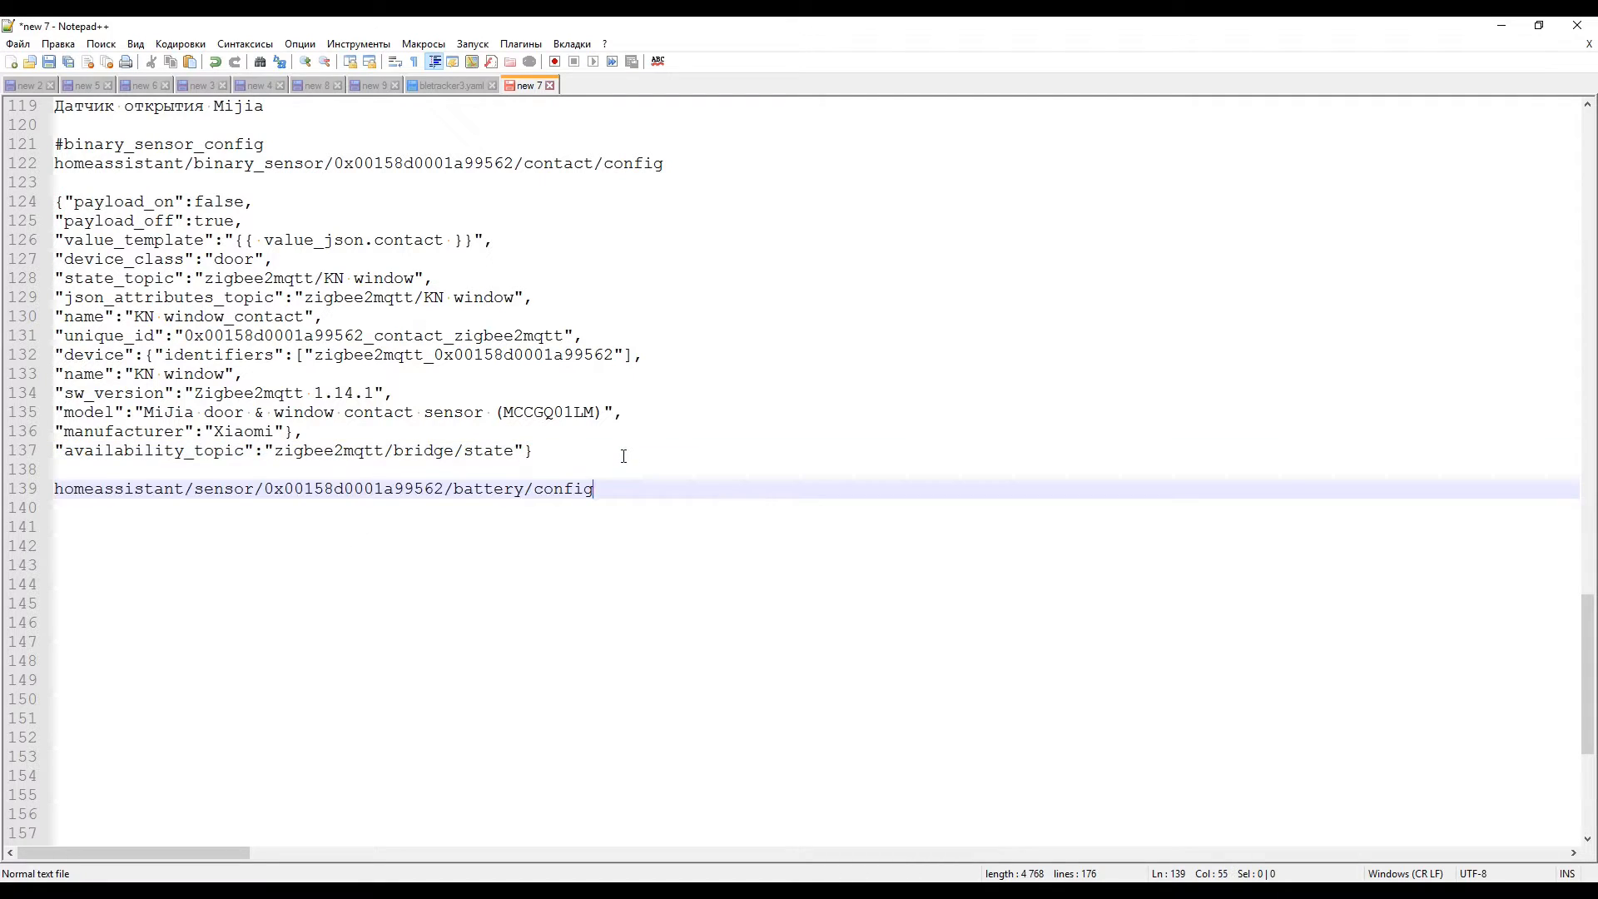
- Add a #sensor_battery heading line above the battery config topic
{"action": "left_click_drag", "start_coordinate": [134, 145], "coordinate": [206, 145]}
{"action": "left_click", "coordinate": [90, 474]}
{"action": "key", "text": "Return"}
{"action": "type", "text": "#sensor_"}
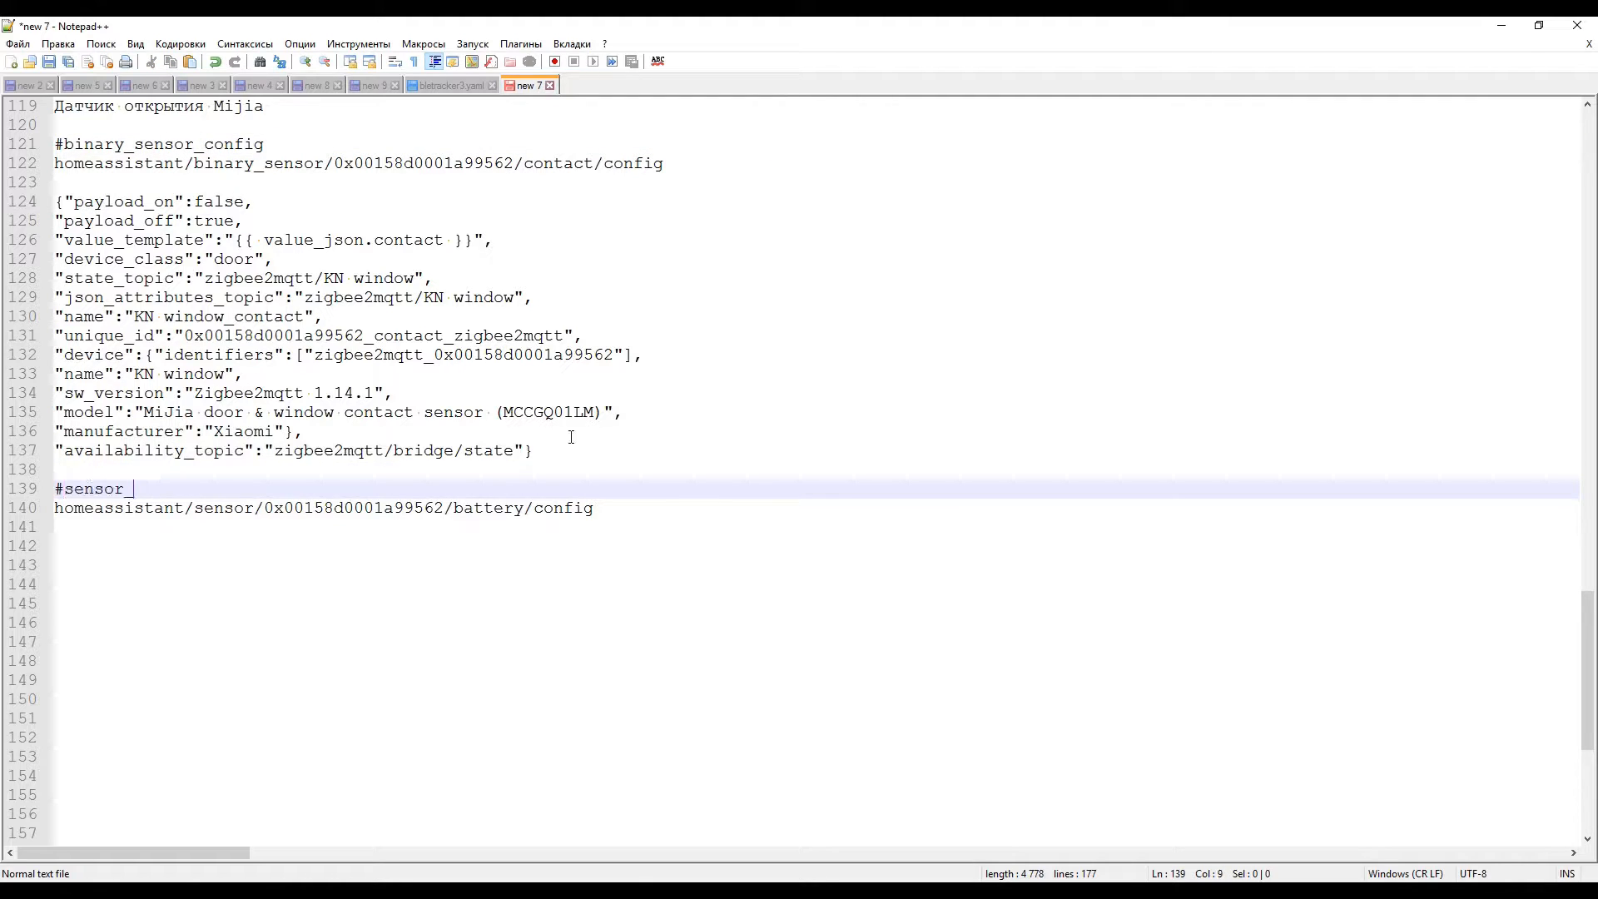
{"action": "double_click", "coordinate": [487, 507]}
{"action": "key", "text": "ctrl+c"}
{"action": "left_click", "coordinate": [142, 489]}
{"action": "key", "text": "ctrl+v"}
- Copy the battery config's JSON value from MQTT Explorer and paste it below the battery topic in Notepad++
{"action": "key", "text": "alt+Tab"}
{"action": "left_click", "coordinate": [1040, 301]}
{"action": "key", "text": "alt+Tab"}
{"action": "left_click", "coordinate": [660, 546]}
{"action": "key", "text": "ctrl+v"}
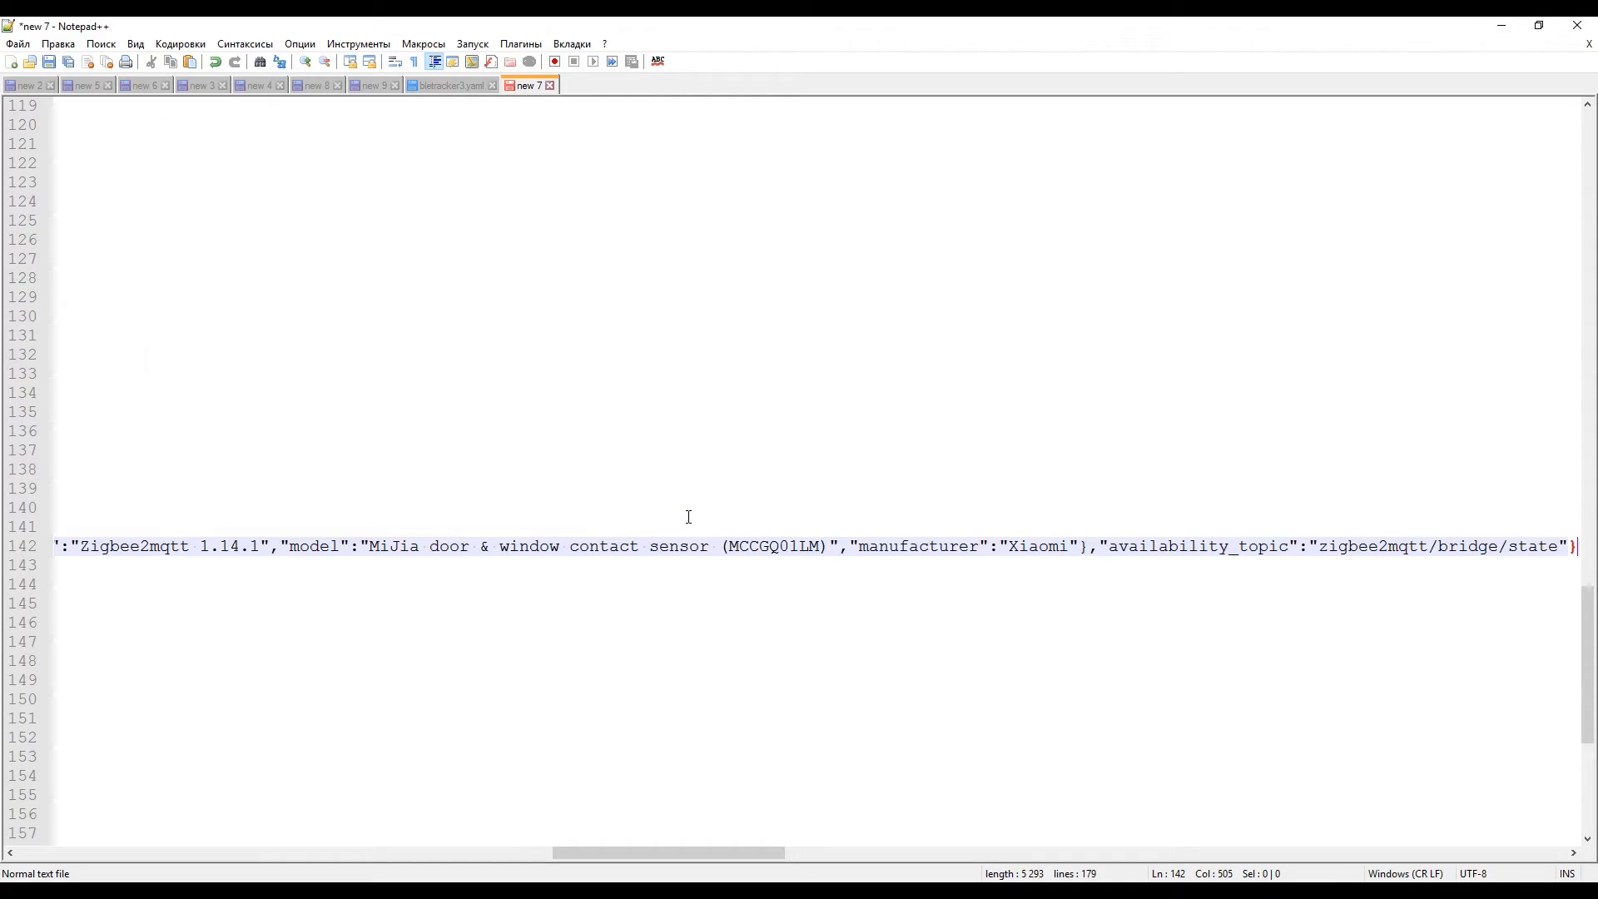
{"action": "key", "text": "Home"}
- Break the pasted battery JSON into one line per field, from unit_of_measurement through unique_id
{"action": "left_click", "coordinate": [323, 547]}
{"action": "key", "text": "Return"}
{"action": "left_click", "coordinate": [304, 565]}
{"action": "key", "text": "Return"}
{"action": "left_click", "coordinate": [494, 584]}
{"action": "key", "text": "Return"}
{"action": "left_click", "coordinate": [433, 603]}
{"action": "key", "text": "Return"}
{"action": "key", "text": "Return"}
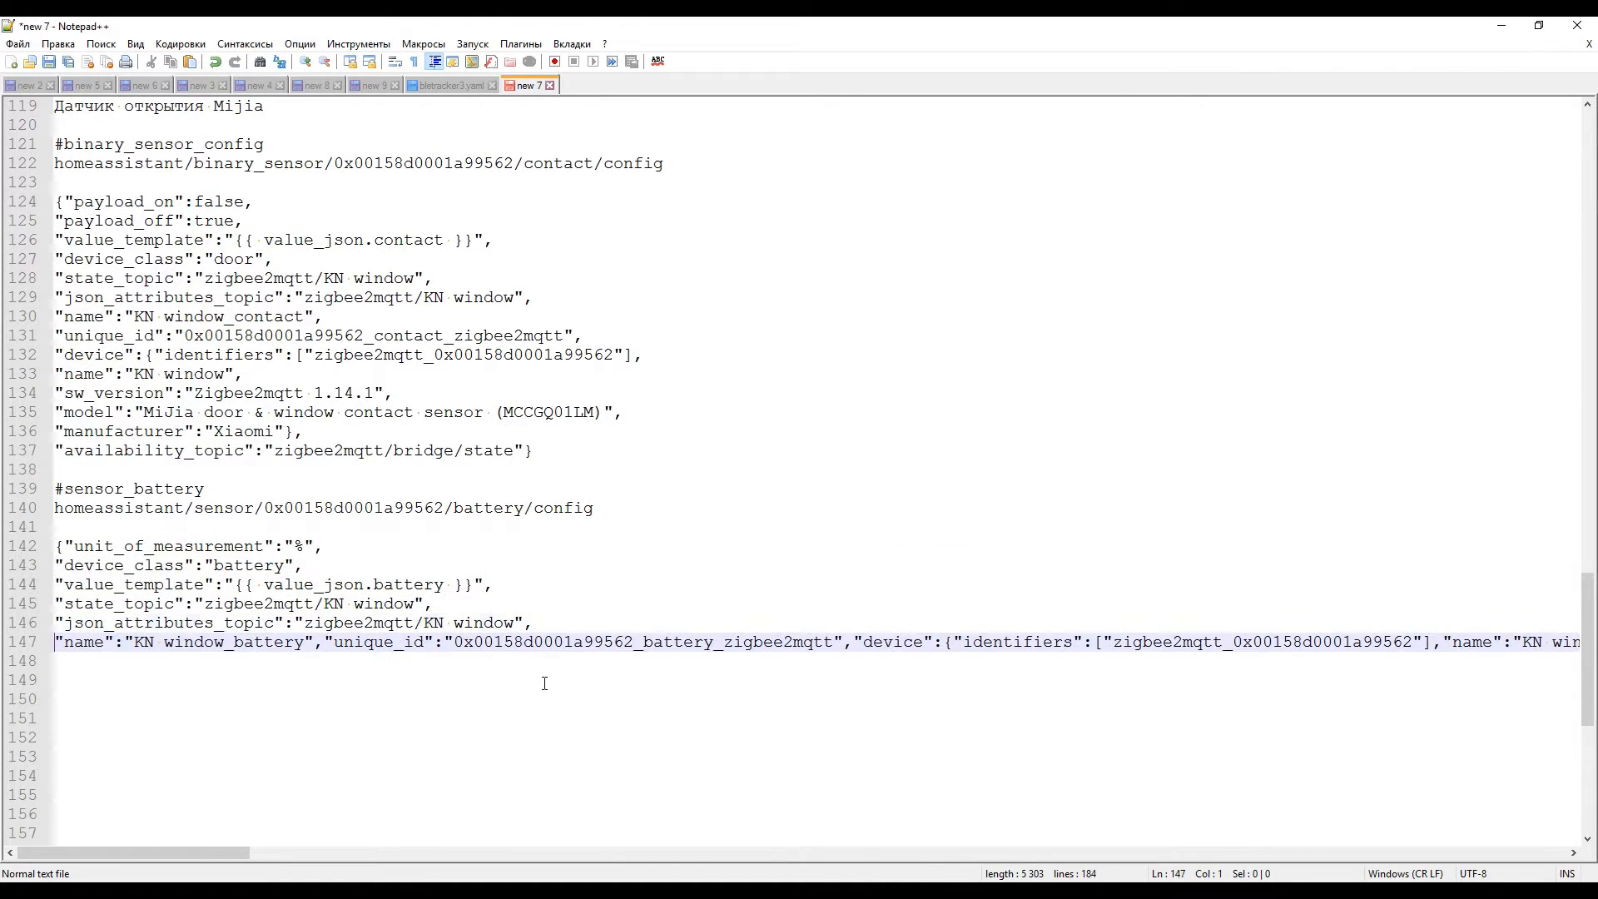
{"action": "left_click", "coordinate": [323, 642]}
{"action": "key", "text": "Return"}
{"action": "left_click", "coordinate": [581, 660]}
{"action": "key", "text": "Return"}
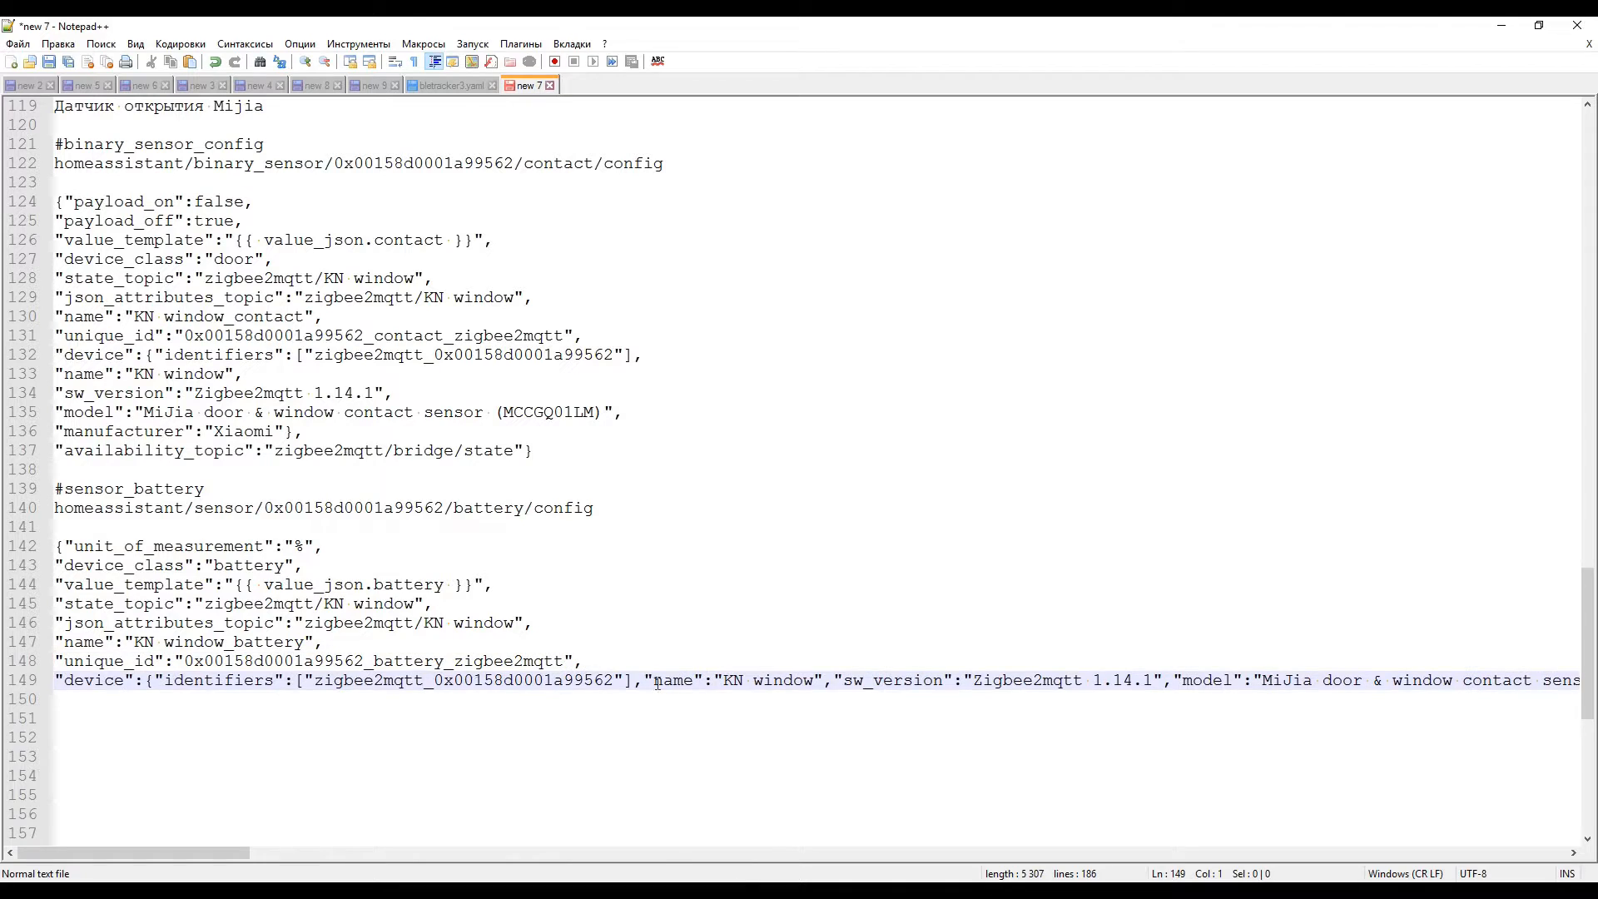
- Split the rest of the battery JSON into separate lines, from the device identifiers through availability_topic
{"action": "left_click", "coordinate": [638, 680]}
{"action": "key", "text": "Return"}
{"action": "left_click", "coordinate": [243, 699]}
{"action": "key", "text": "Return"}
{"action": "left_click", "coordinate": [392, 718]}
{"action": "key", "text": "Return"}
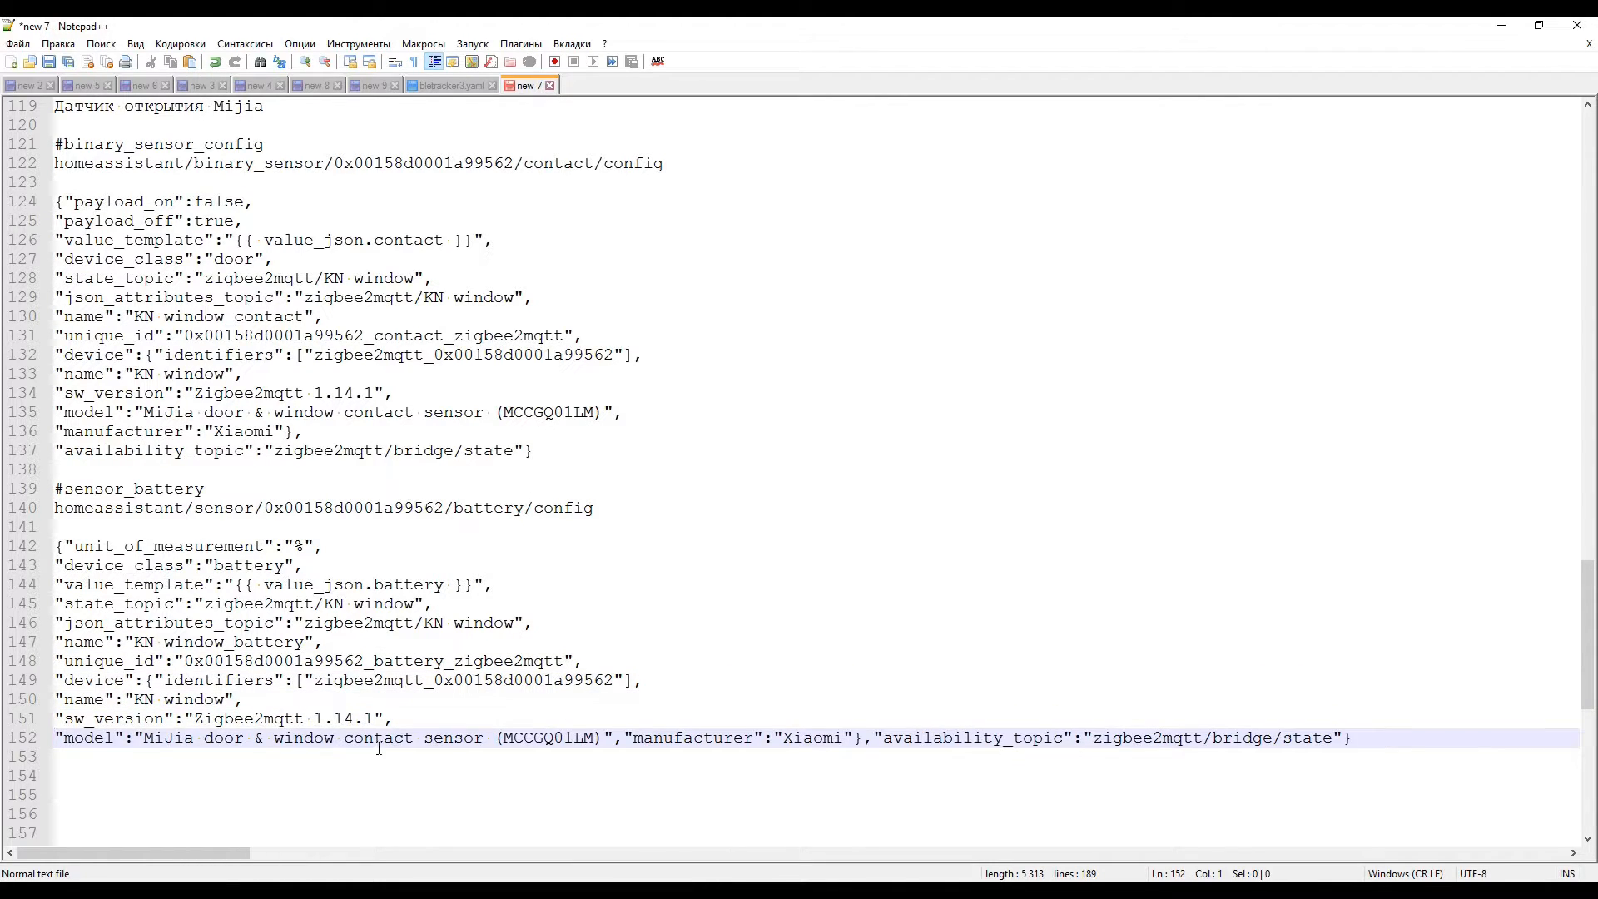
{"action": "left_click", "coordinate": [622, 738]}
{"action": "key", "text": "Return"}
{"action": "key", "text": "Return"}
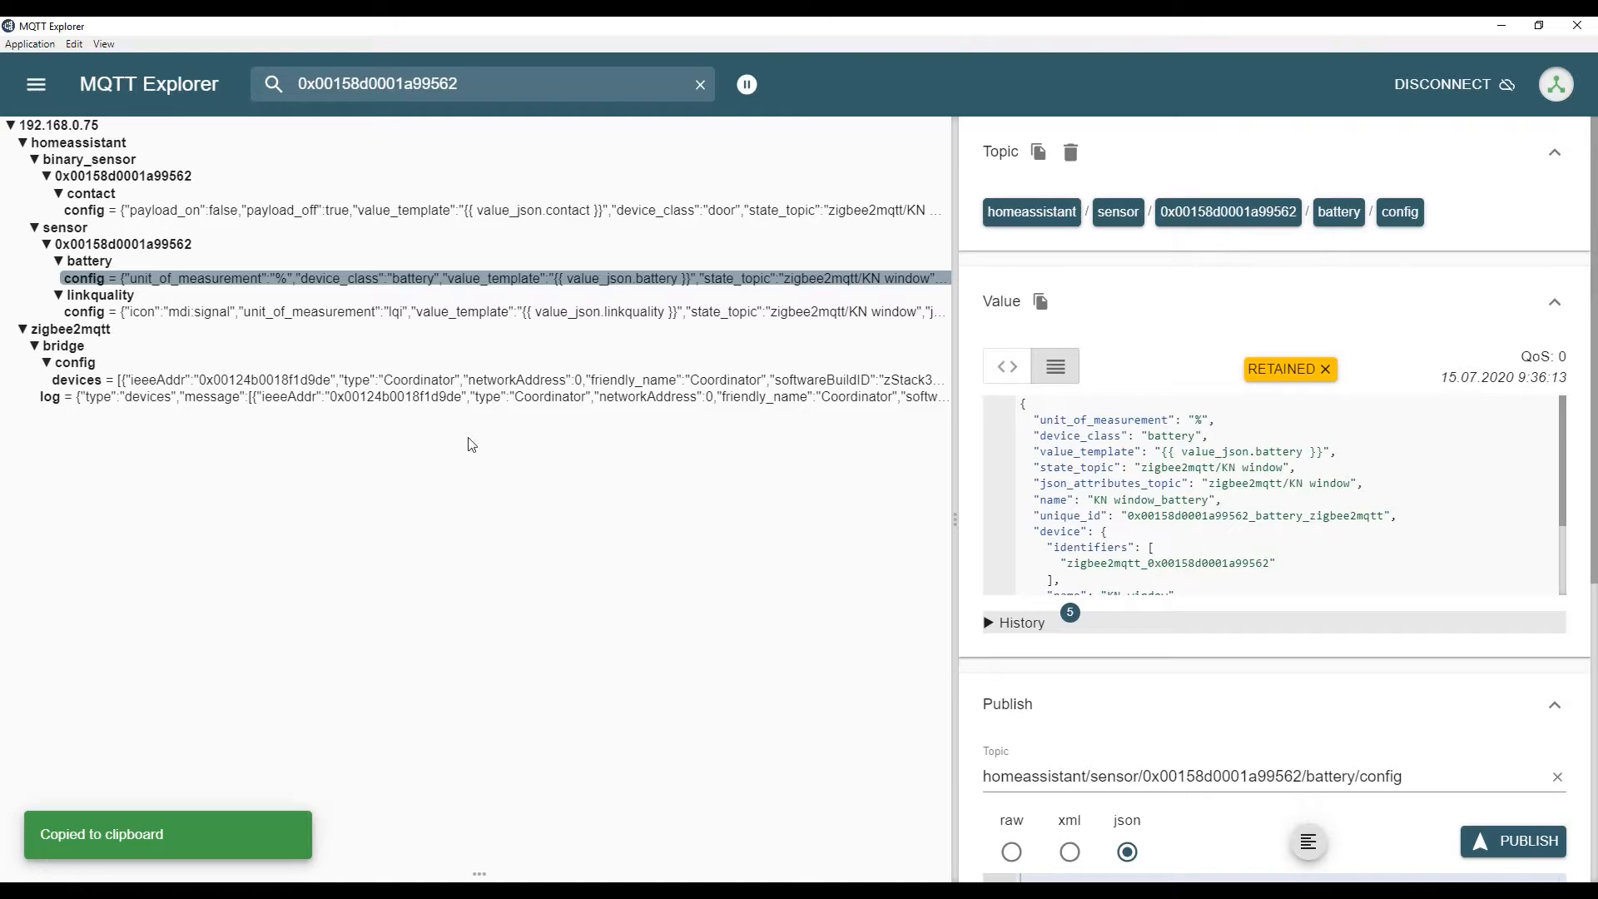
- Copy the window sensor's linkquality config topic path from MQTT Explorer and paste it below the battery JSON in Notepad++
{"action": "left_click", "coordinate": [104, 317]}
{"action": "left_click", "coordinate": [1035, 149]}
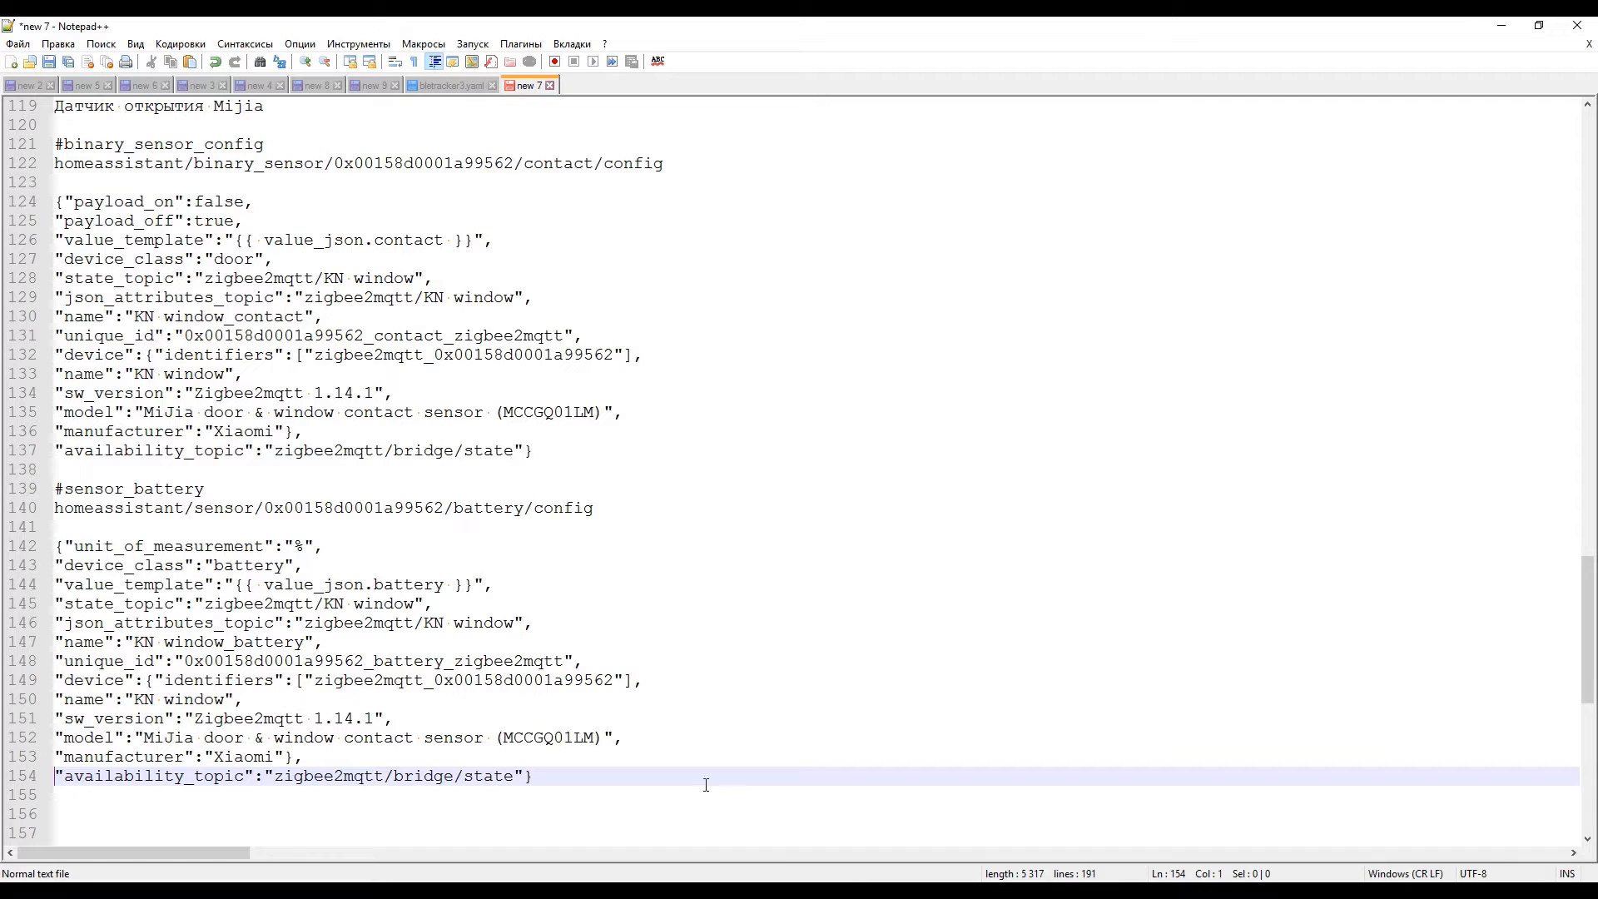
{"action": "left_click", "coordinate": [622, 774]}
{"action": "key", "text": "Return"}
{"action": "key", "text": "Return"}
{"action": "key", "text": "ctrl+v"}
- Add a #sensor_linkquality heading line above the linkquality config topic
{"action": "scroll", "coordinate": [622, 771], "scroll_direction": "down", "scroll_amount": 4}
{"action": "left_click_drag", "start_coordinate": [135, 259], "coordinate": [28, 261]}
{"action": "key", "text": "ctrl+c"}
{"action": "left_click", "coordinate": [64, 565]}
{"action": "key", "text": "Return"}
{"action": "key", "text": "ctrl+v"}
{"action": "double_click", "coordinate": [511, 603]}
{"action": "left_click", "coordinate": [157, 582]}
{"action": "key", "text": "ctrl+v"}
- Copy the linkquality config's JSON value from MQTT Explorer and paste it below the linkquality topic in Notepad++
{"action": "left_click", "coordinate": [653, 612]}
{"action": "key", "text": "Return"}
{"action": "key", "text": "Return"}
{"action": "key", "text": "alt+Tab"}
{"action": "left_click", "coordinate": [1056, 364]}
{"action": "key", "text": "alt+Tab"}
{"action": "key", "text": "ctrl+v"}
{"action": "key", "text": "Home"}
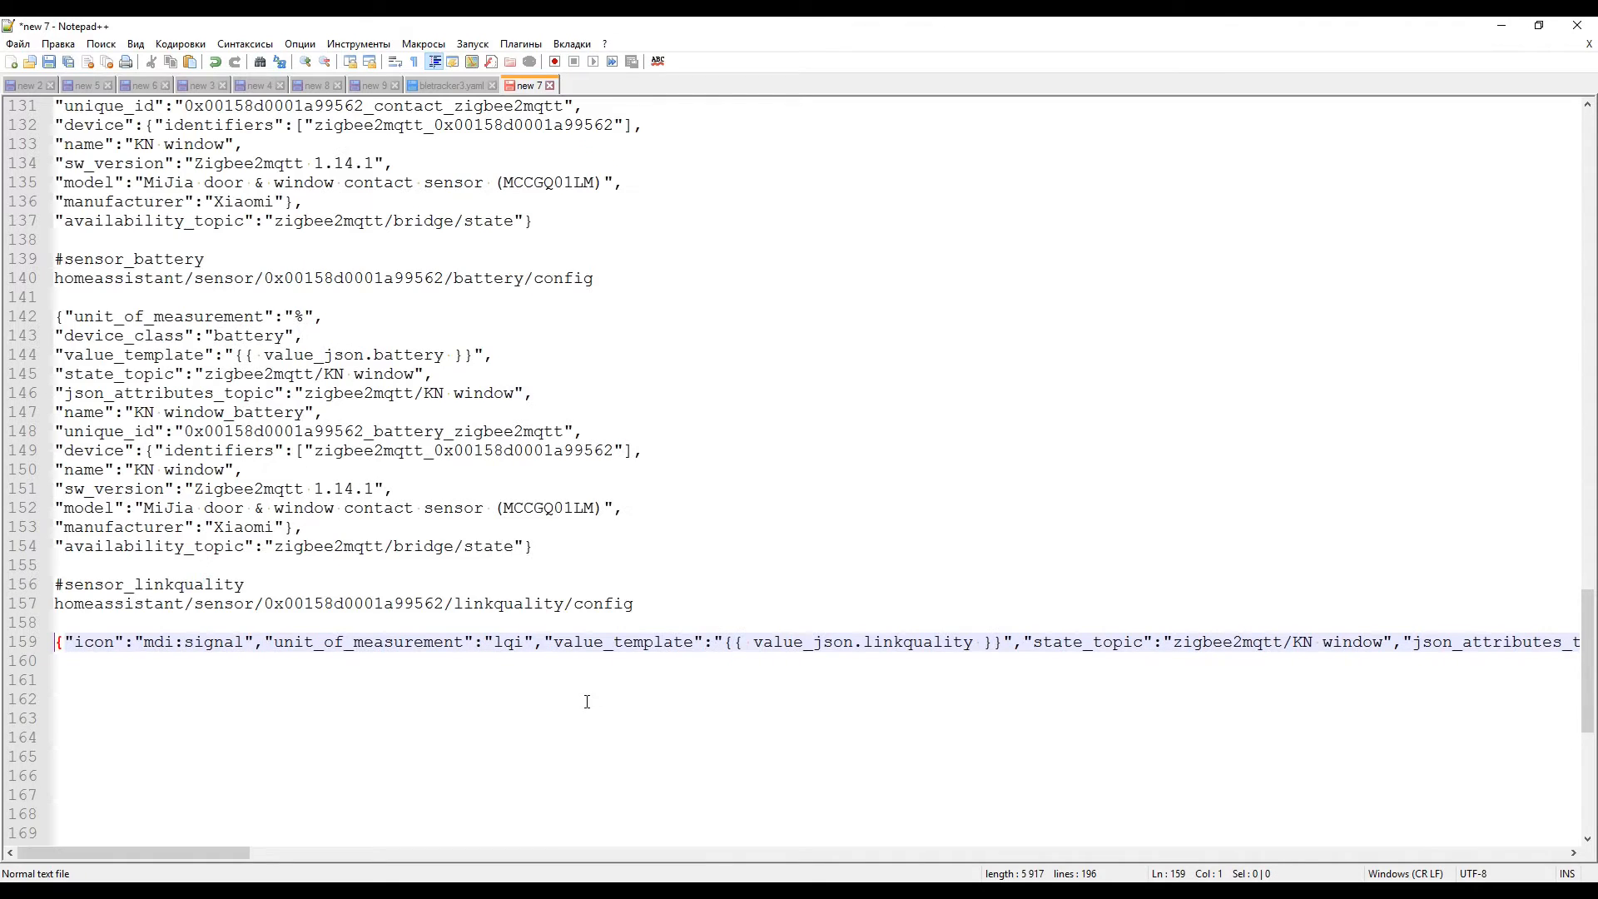
- Break the pasted linkquality JSON into one line per field, from icon through name
{"action": "left_click", "coordinate": [258, 640]}
{"action": "key", "text": "Return"}
{"action": "key", "text": "Return"}
{"action": "left_click", "coordinate": [532, 680]}
{"action": "key", "text": "Return"}
{"action": "left_click", "coordinate": [431, 699]}
{"action": "key", "text": "Return"}
{"action": "left_click", "coordinate": [533, 718]}
{"action": "key", "text": "Return"}
{"action": "left_click", "coordinate": [368, 739]}
{"action": "key", "text": "Return"}
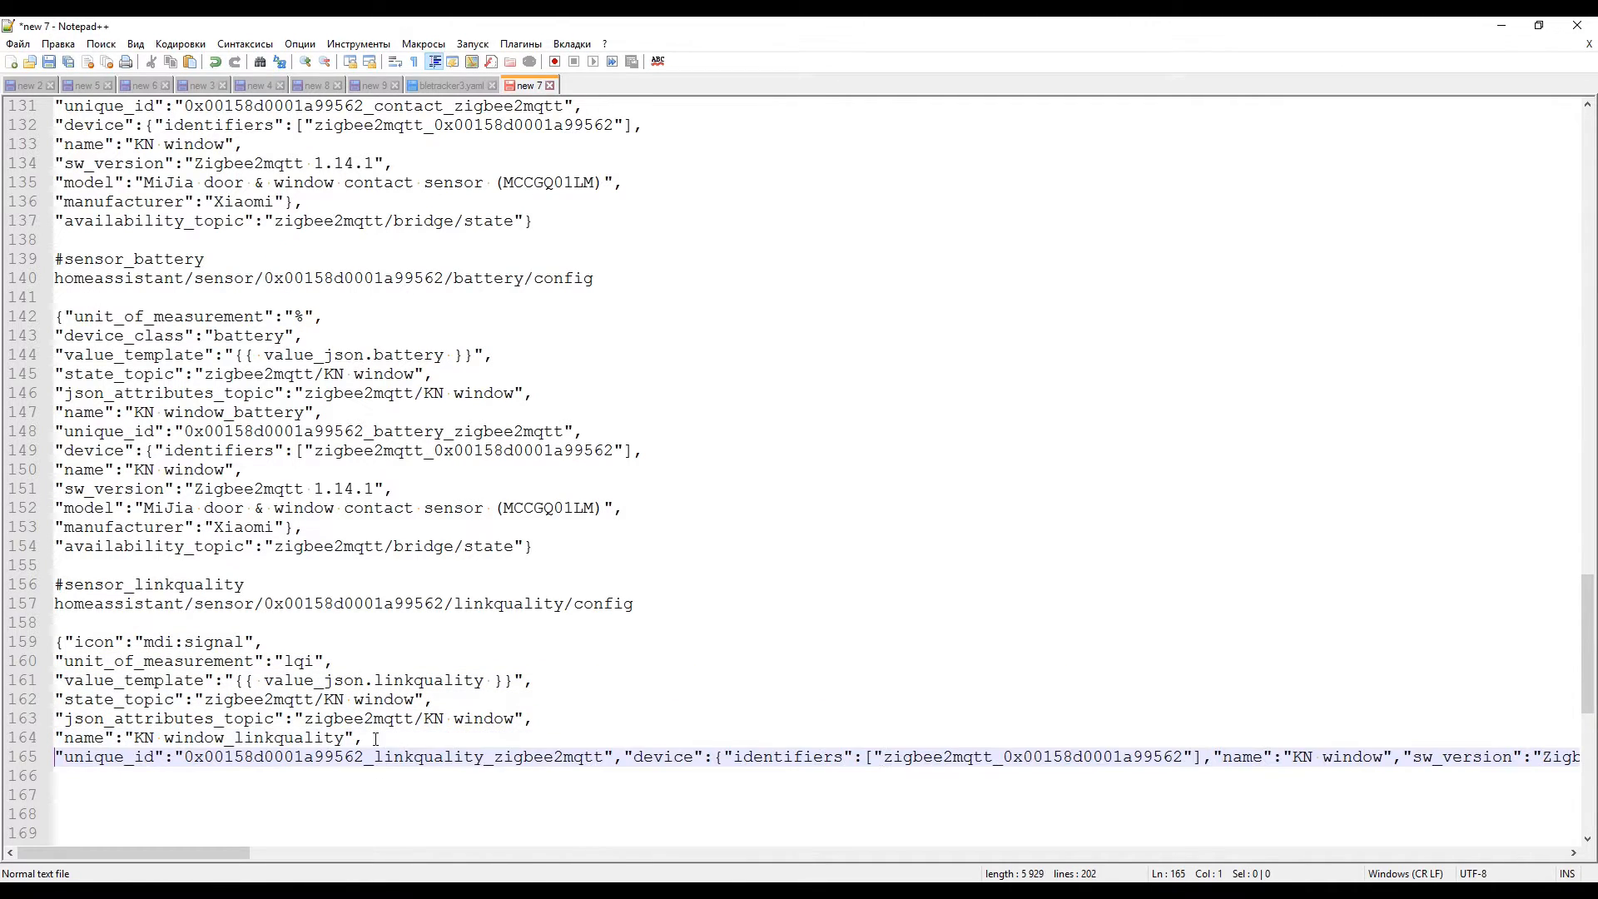
- Split the rest of the linkquality JSON into separate lines, from unique_id through availability_topic
{"action": "left_click", "coordinate": [621, 756]}
{"action": "key", "text": "Return"}
{"action": "key", "text": "Return"}
{"action": "left_click", "coordinate": [242, 795]}
{"action": "key", "text": "Return"}
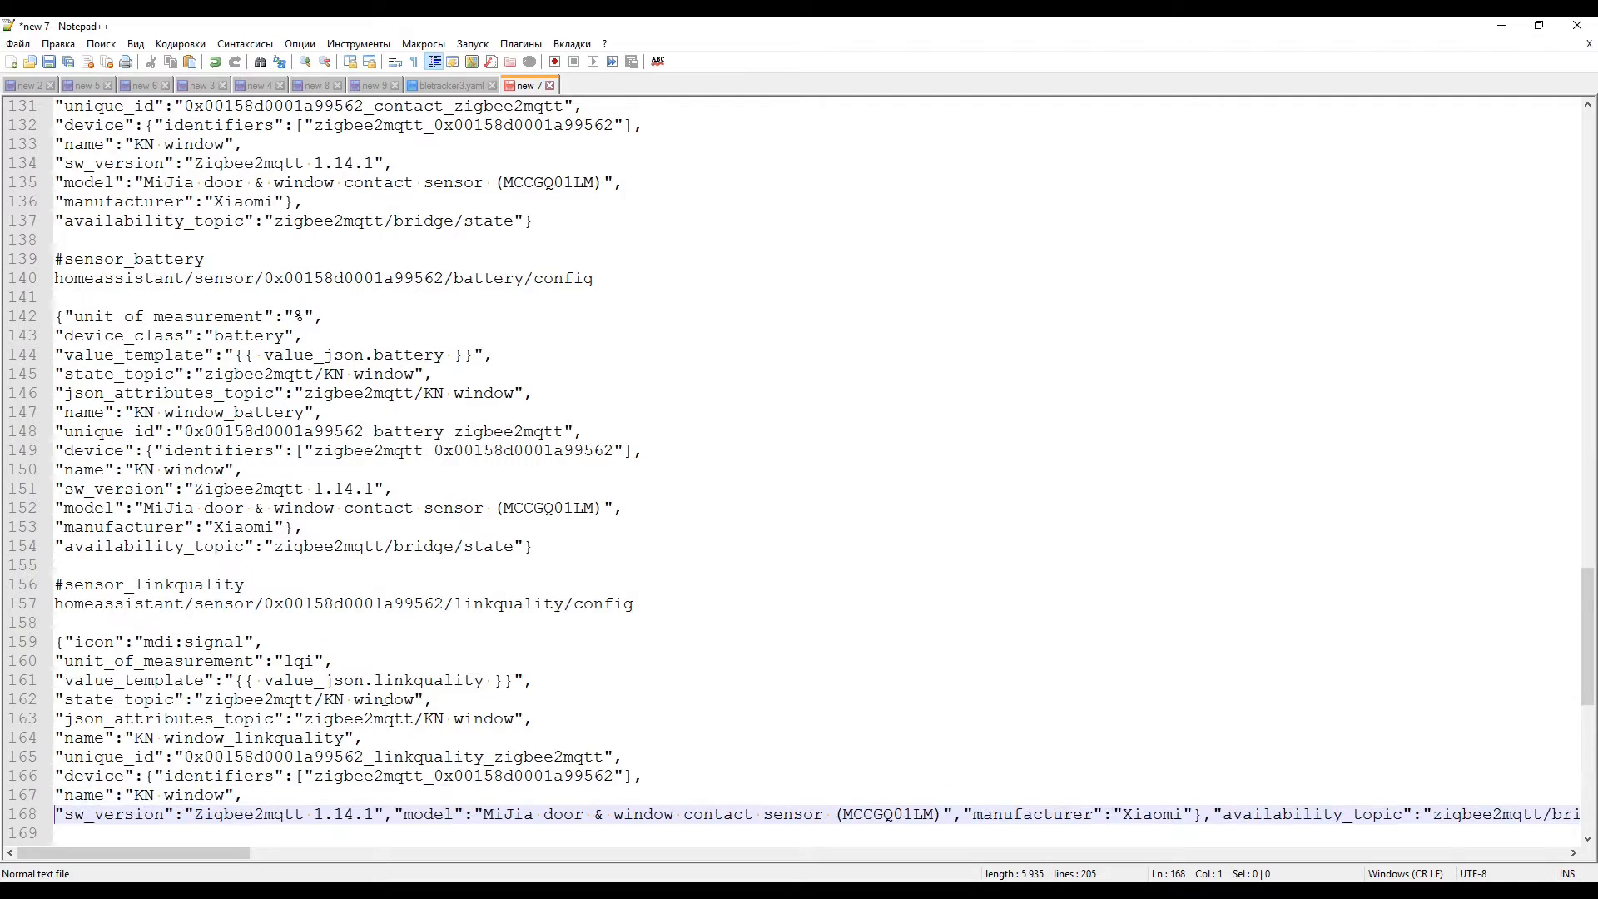
{"action": "scroll", "coordinate": [249, 749], "scroll_direction": "down", "scroll_amount": 4}
{"action": "left_click", "coordinate": [392, 584]}
{"action": "key", "text": "Return"}
{"action": "left_click", "coordinate": [622, 603]}
{"action": "key", "text": "Return"}
{"action": "left_click", "coordinate": [304, 622]}
{"action": "key", "text": "Return"}
- Copy 0x00158d0001a99562 from the window contact's entity ID in Home Assistant and replace "KN window" with it in the contact config's entity name
{"action": "scroll", "coordinate": [345, 556], "scroll_direction": "up", "scroll_amount": 7}
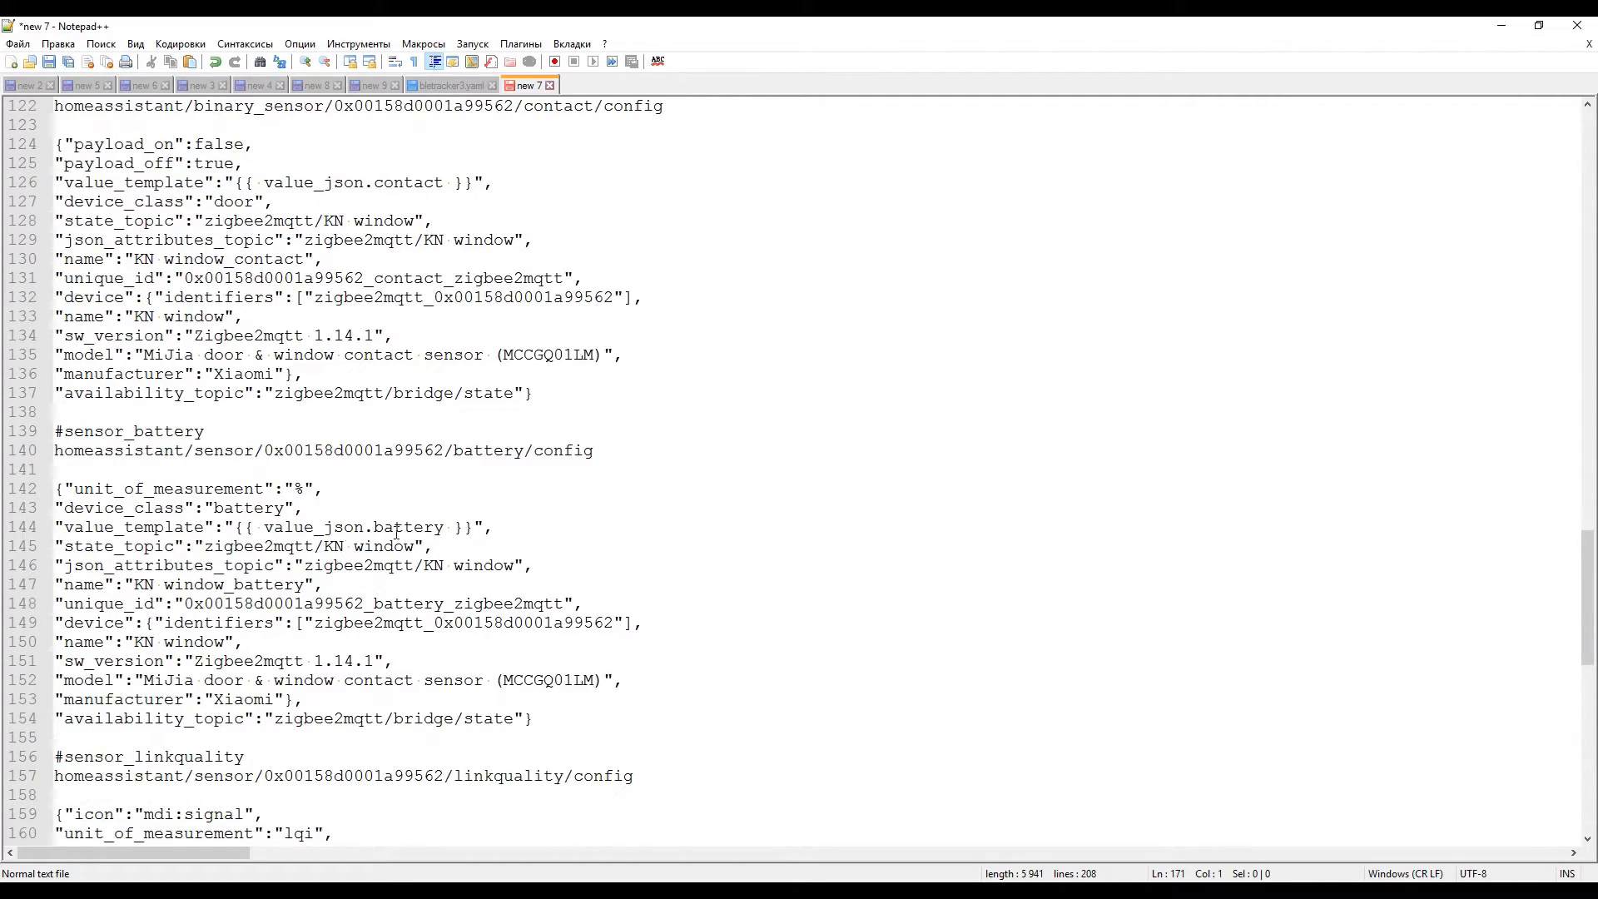
{"action": "left_click", "coordinate": [200, 260]}
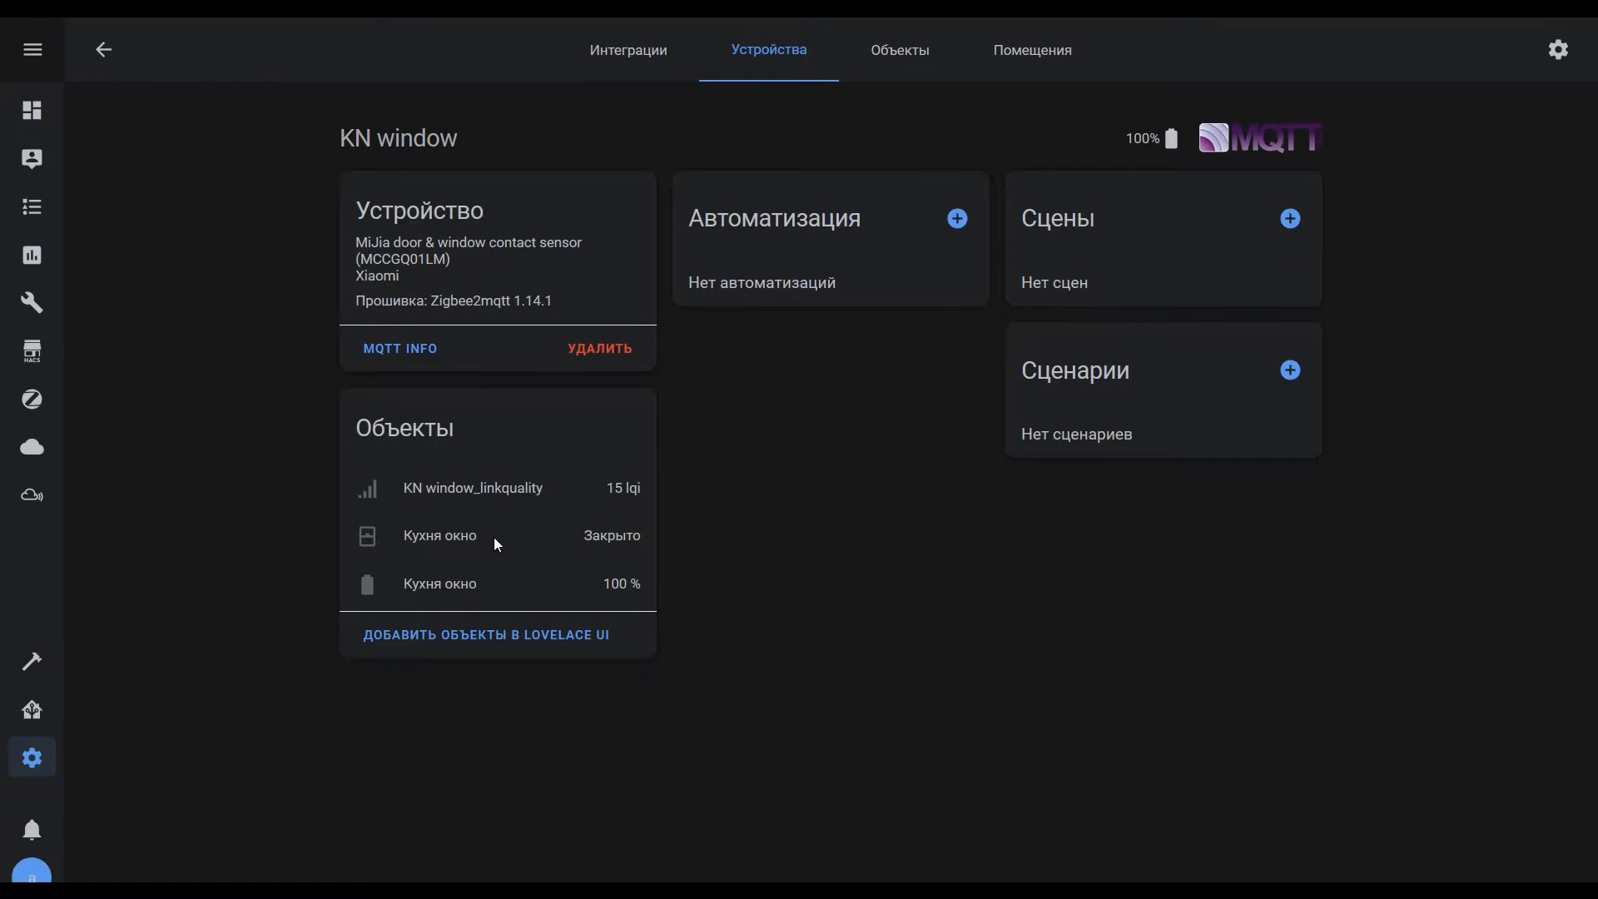
{"action": "left_click", "coordinate": [446, 537]}
{"action": "left_click_drag", "start_coordinate": [701, 522], "coordinate": [946, 533]}
{"action": "left_click", "coordinate": [614, 257]}
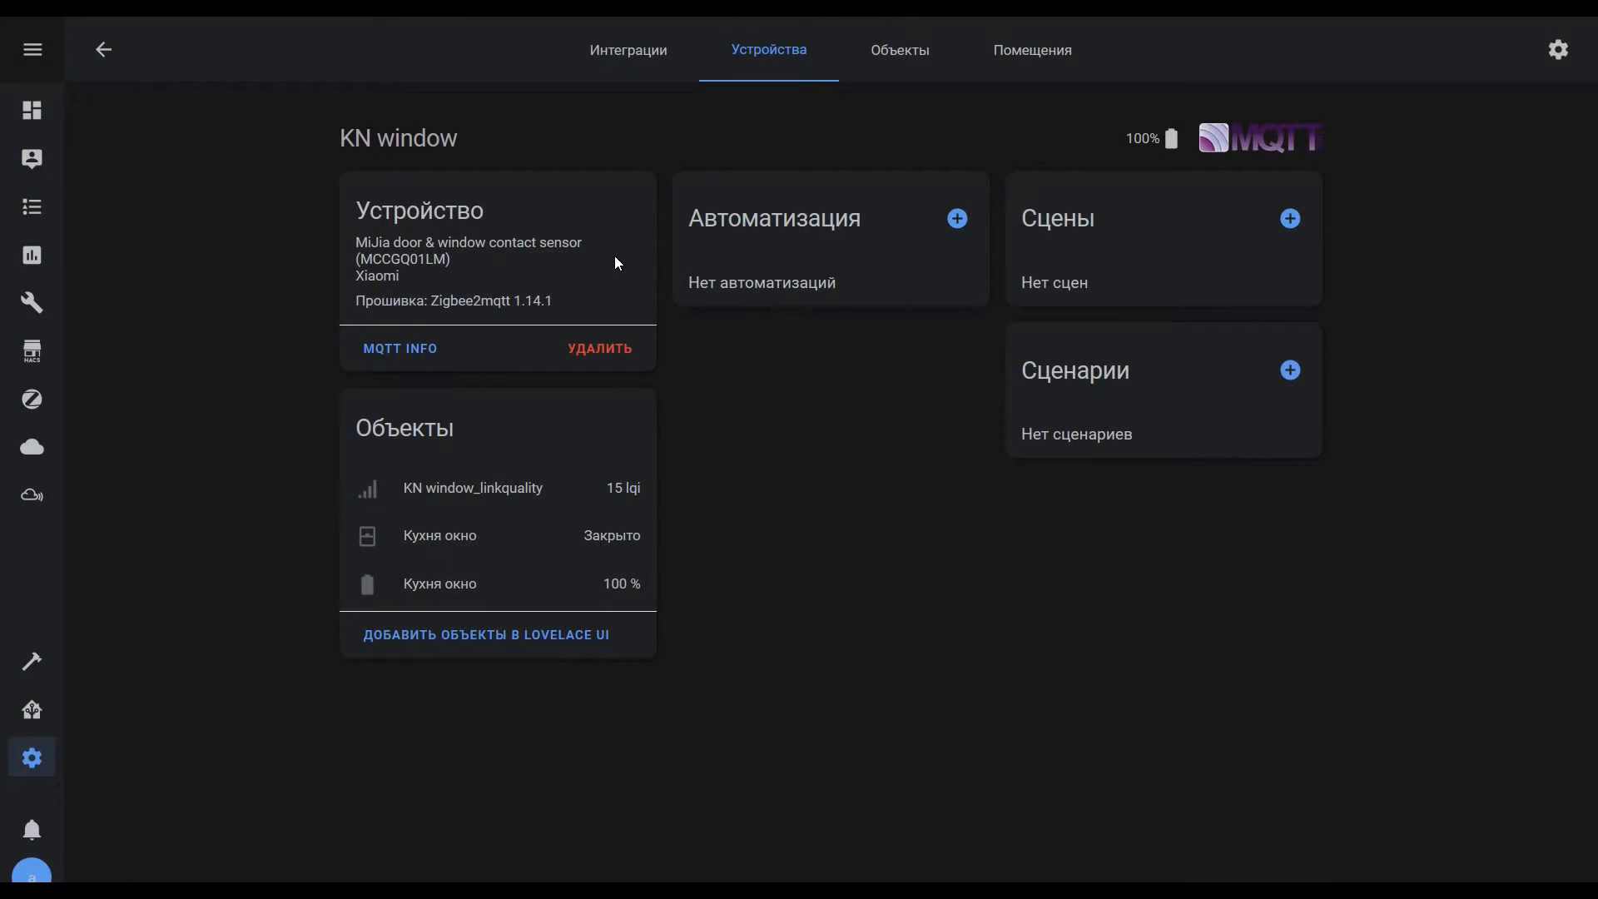
{"action": "key", "text": "alt+Tab"}
{"action": "left_click_drag", "start_coordinate": [190, 260], "coordinate": [304, 260]}
{"action": "key", "text": "ctrl+v"}
- Replace "KN window" with 0x00158d0001a99562 in the entity names of the battery and linkquality configs
{"action": "left_click_drag", "start_coordinate": [134, 259], "coordinate": [292, 259]}
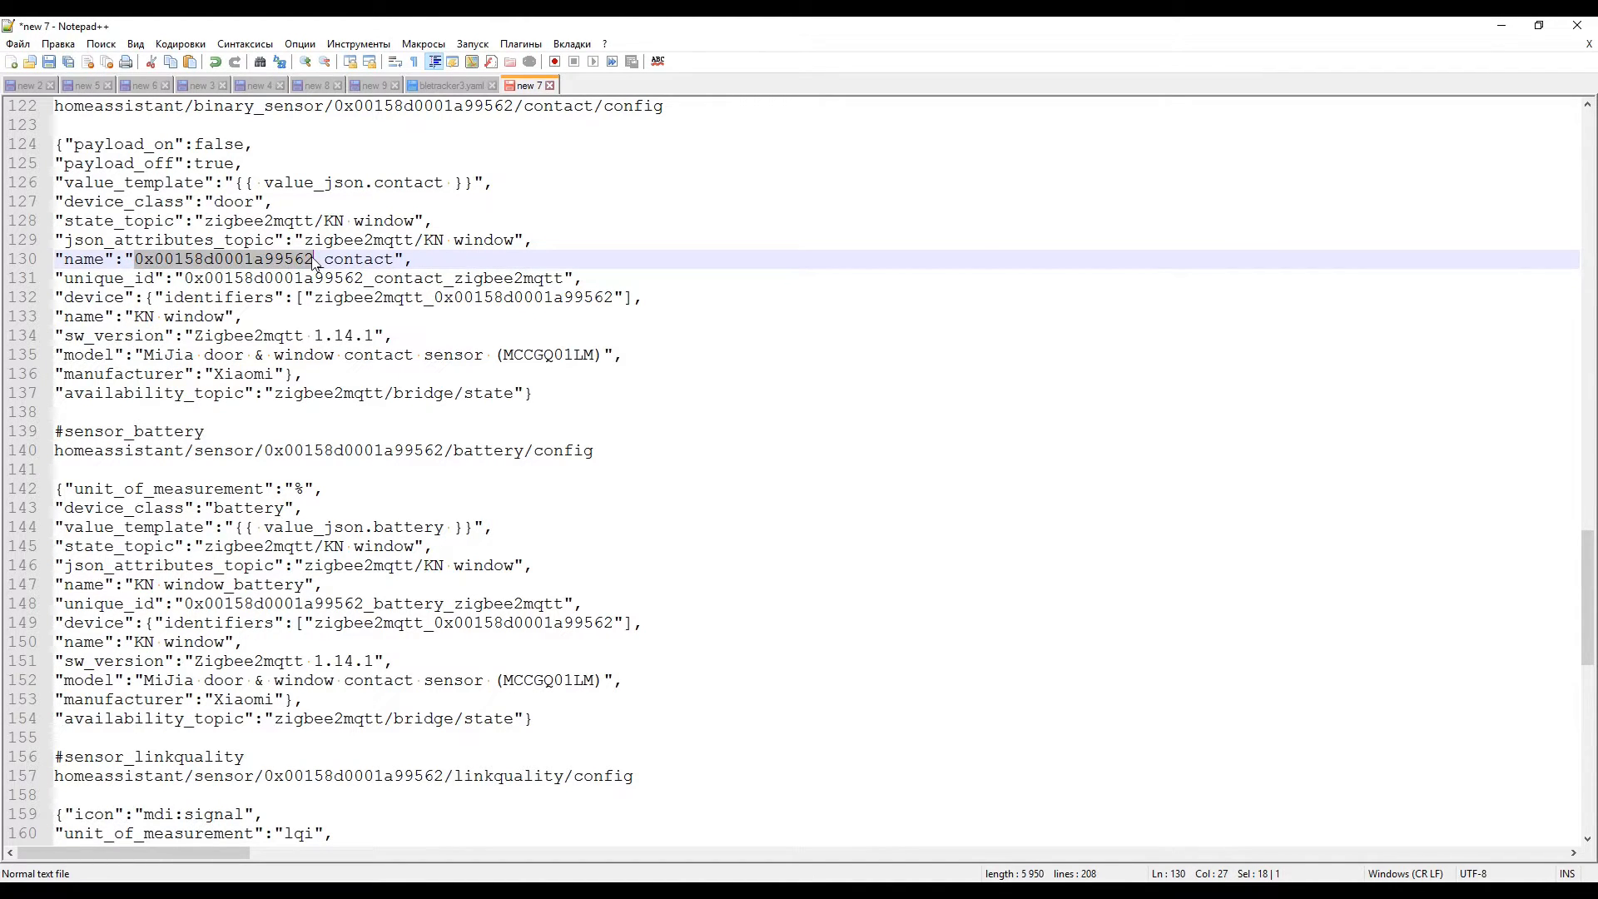
{"action": "left_click_drag", "start_coordinate": [145, 585], "coordinate": [325, 585]}
{"action": "type", "text": "0x00158d0001a99562"}
{"action": "type", "text": "0x00158d0001a99562"}
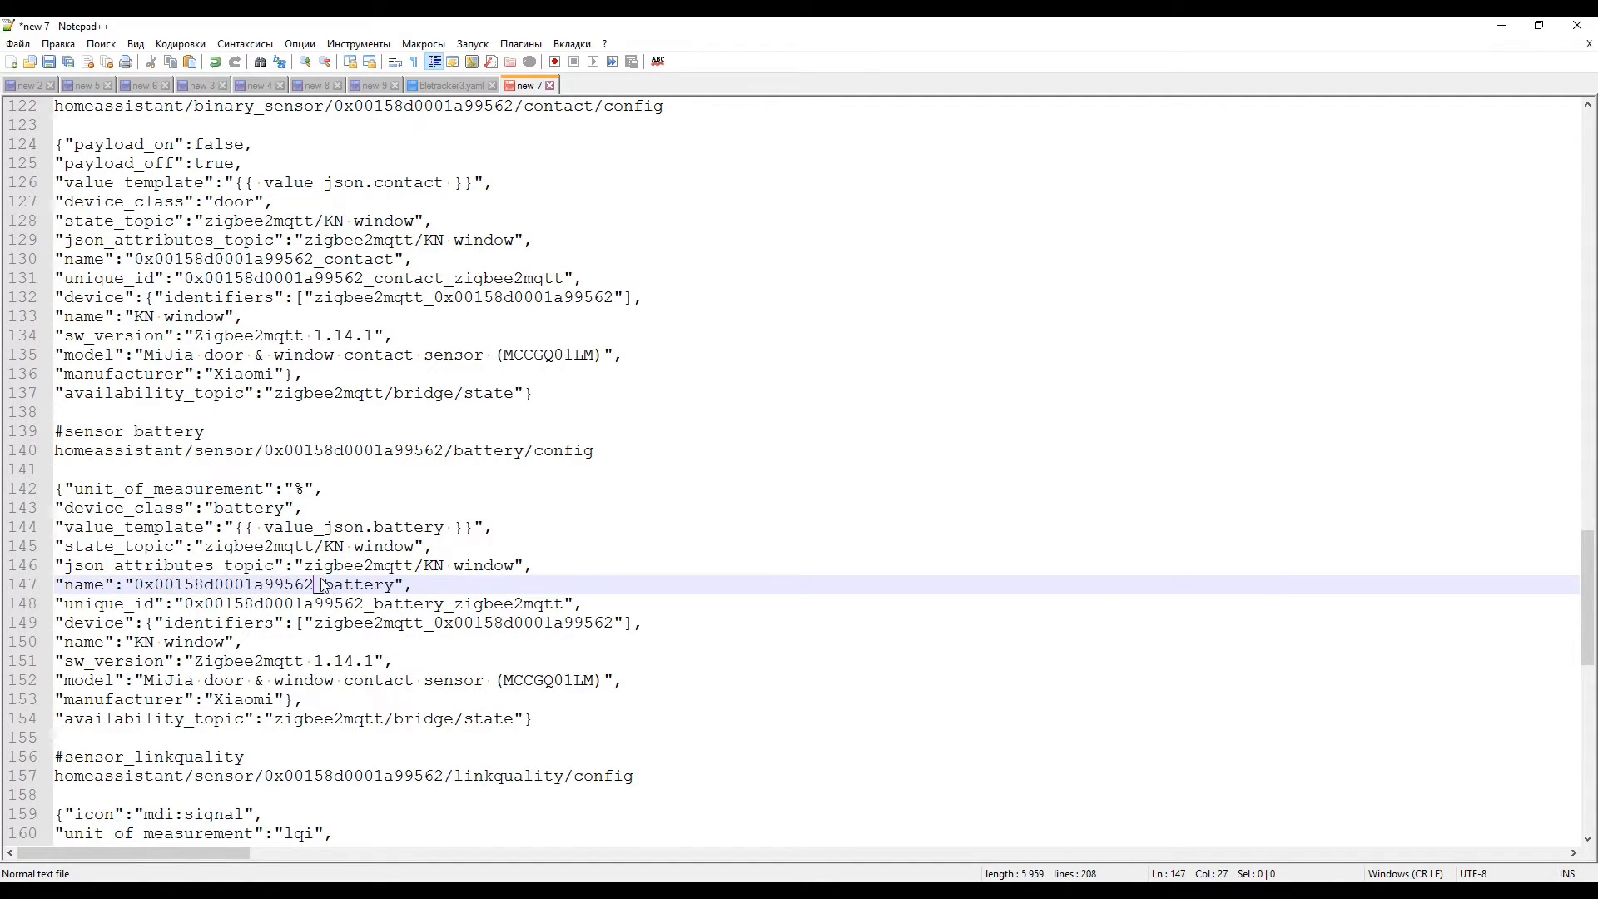
{"action": "scroll", "coordinate": [137, 514], "scroll_direction": "down", "scroll_amount": 7}
{"action": "left_click_drag", "start_coordinate": [137, 514], "coordinate": [227, 510]}
{"action": "type", "text": "0x00158d0001a99562"}
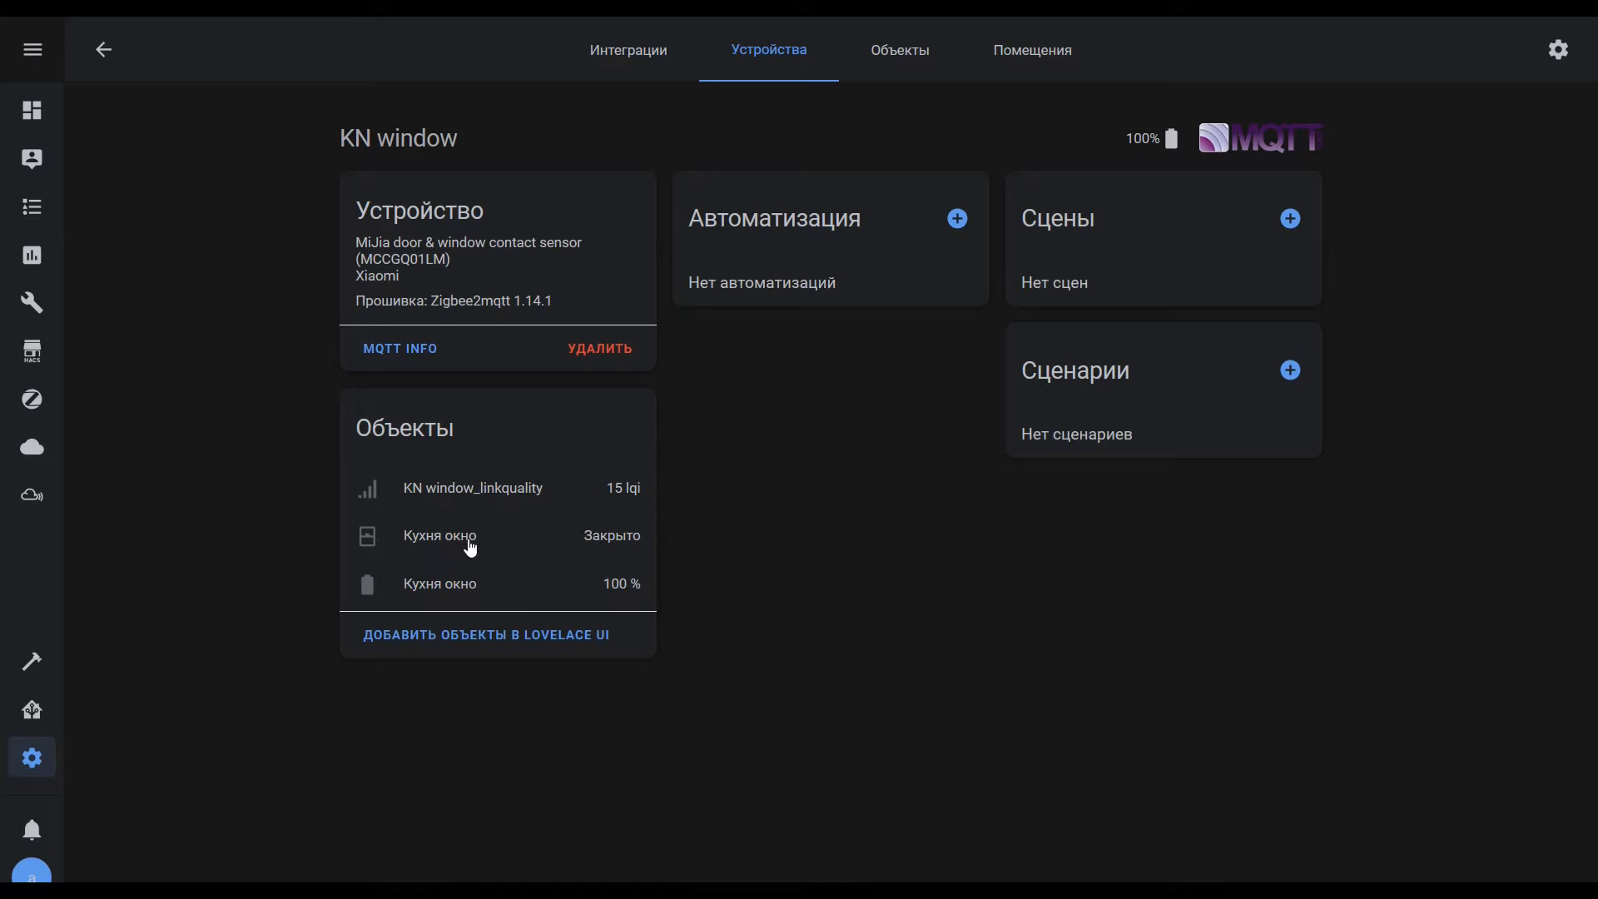
- Check the entity IDs of the KN window device's linkquality and battery entities in Home Assistant
{"action": "left_click", "coordinate": [486, 497]}
{"action": "left_click", "coordinate": [704, 521]}
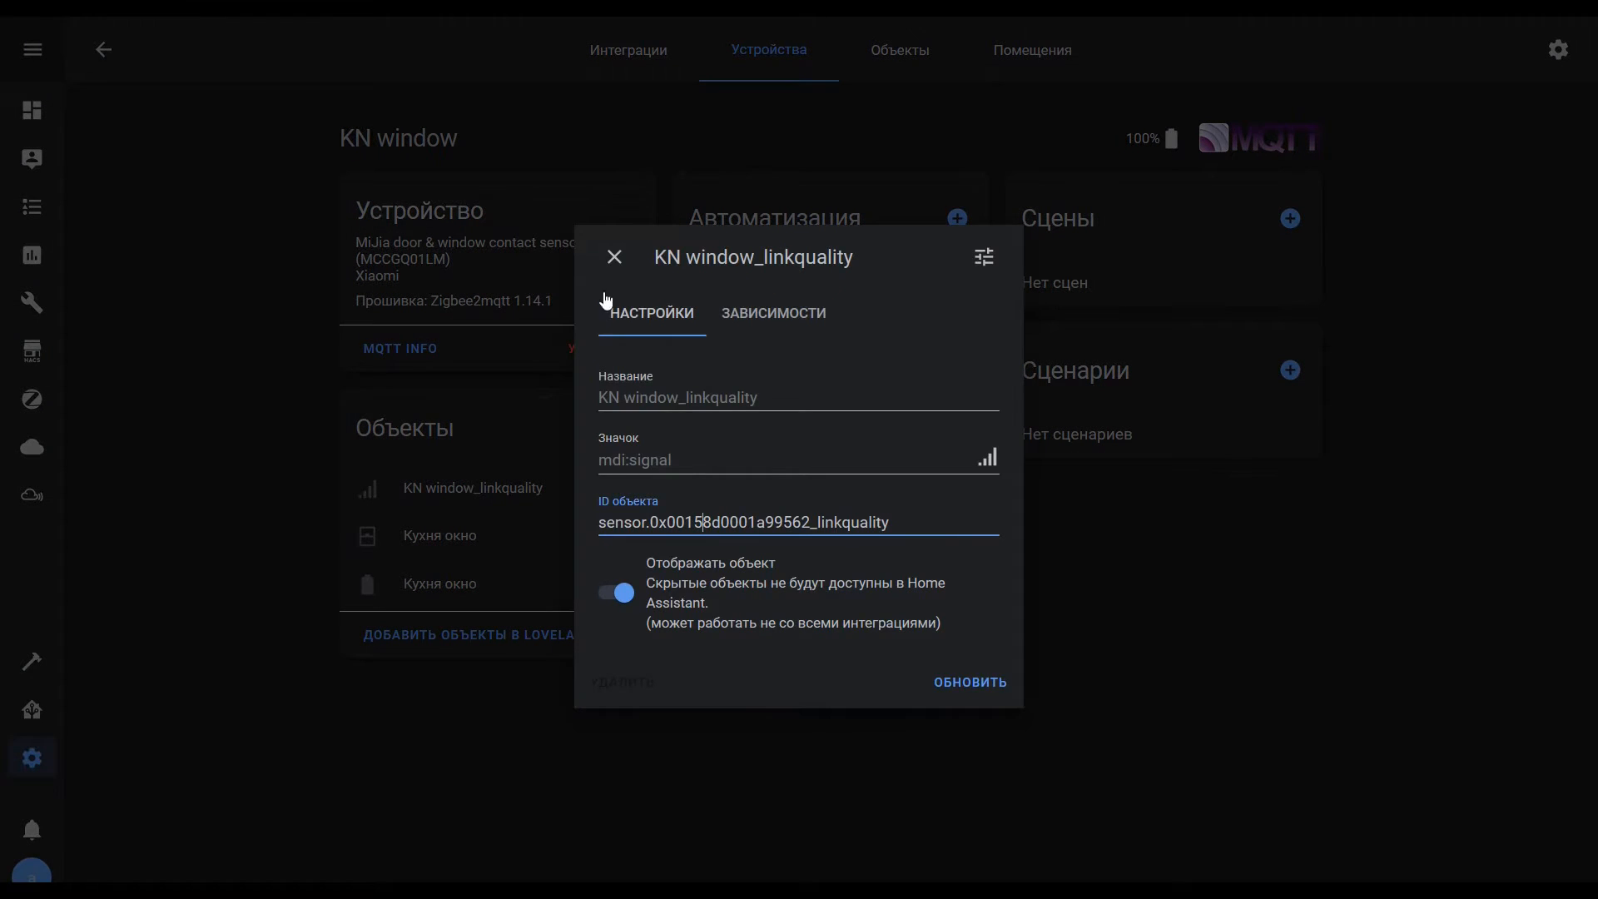
{"action": "left_click", "coordinate": [456, 548]}
{"action": "left_click", "coordinate": [453, 582]}
{"action": "left_click", "coordinate": [624, 269]}
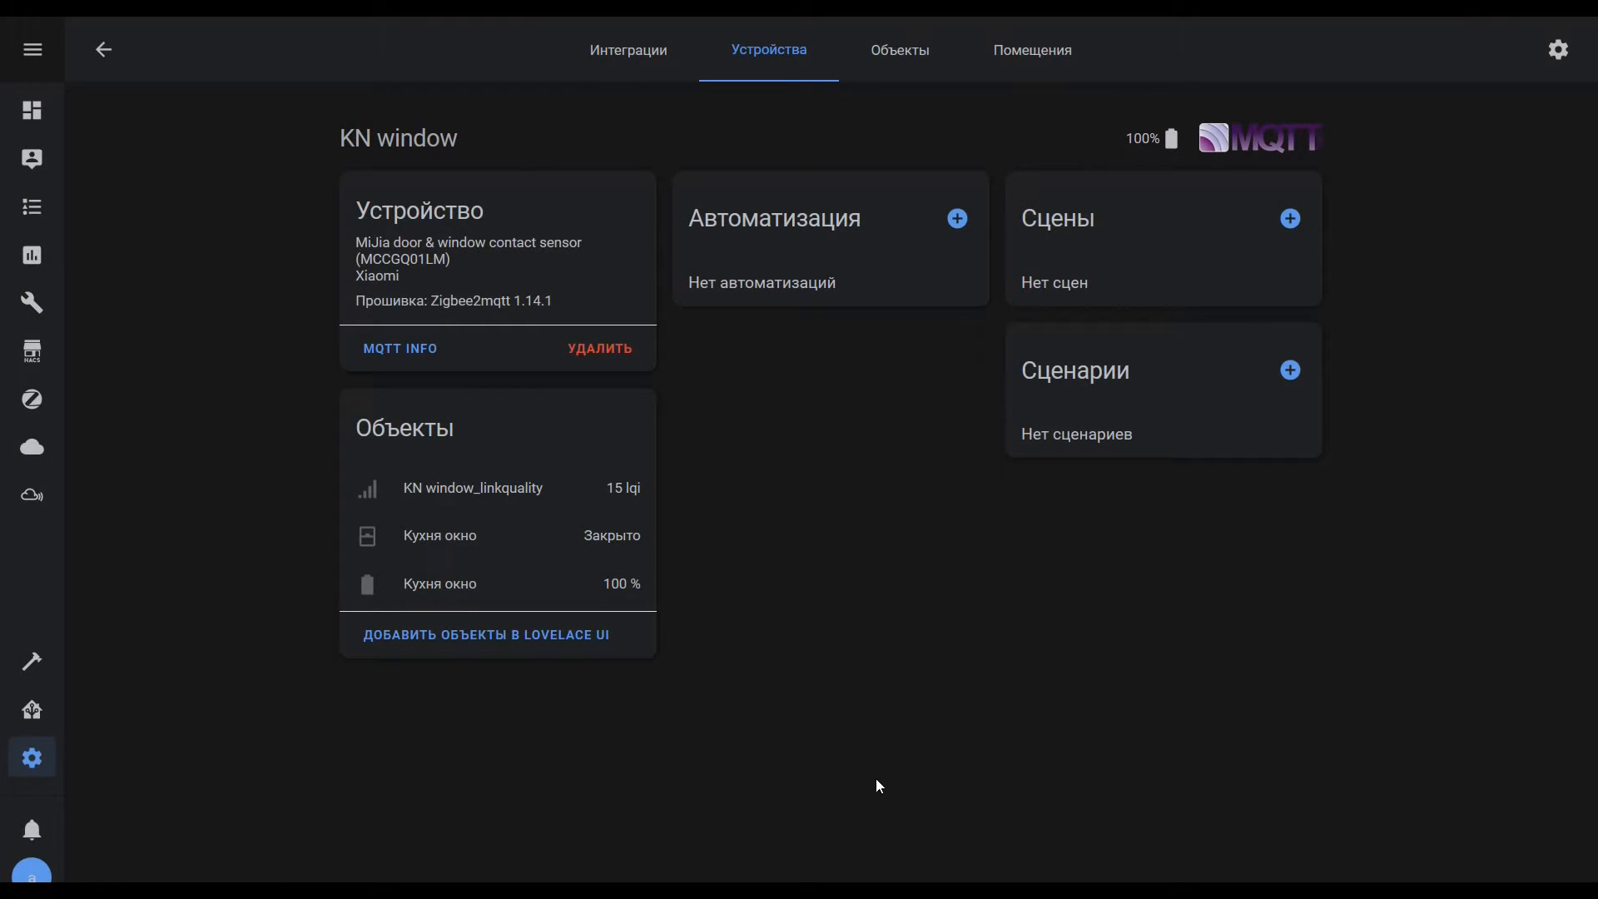
- Copy ZigbeeSLS from the wireless switch's linkquality unique_id in Notepad++ and replace zigbee2mqtt with it in the window contact's unique_id
{"action": "key", "text": "alt+Tab"}
{"action": "scroll", "coordinate": [301, 476], "scroll_direction": "up", "scroll_amount": 5}
{"action": "left_click", "coordinate": [300, 486]}
{"action": "scroll", "coordinate": [250, 333], "scroll_direction": "up", "scroll_amount": 2}
{"action": "left_click", "coordinate": [346, 393]}
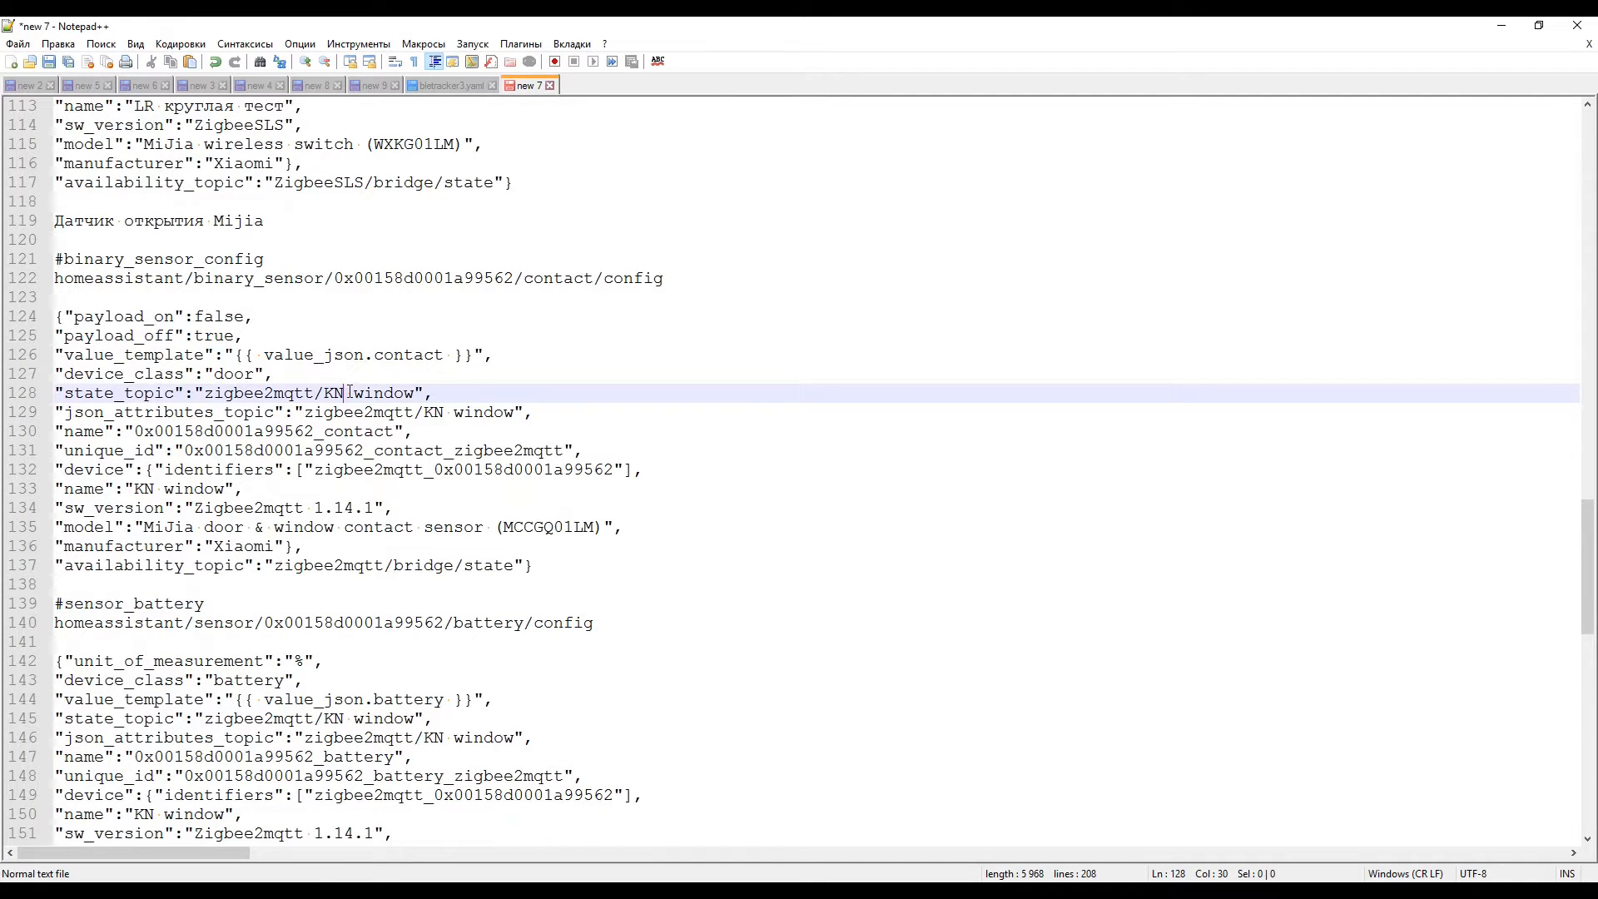
{"action": "left_click", "coordinate": [475, 451]}
{"action": "scroll", "coordinate": [383, 321], "scroll_direction": "up", "scroll_amount": 2}
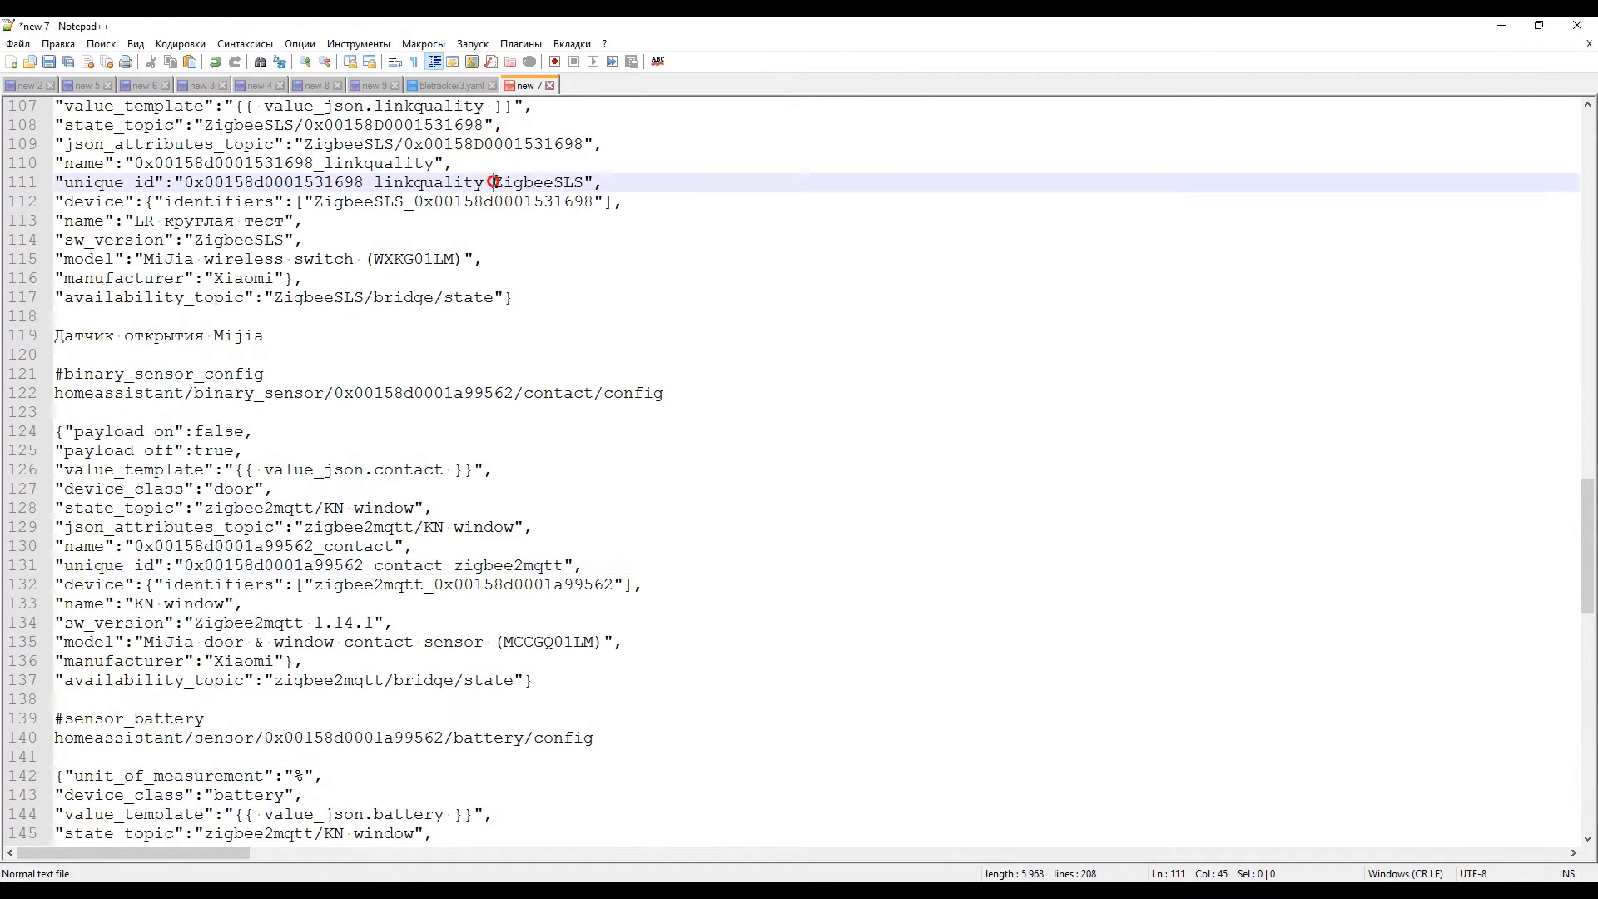
{"action": "scroll", "coordinate": [384, 320], "scroll_direction": "down", "scroll_amount": 3}
{"action": "left_click_drag", "start_coordinate": [455, 393], "coordinate": [562, 394]}
{"action": "type", "text": "ZigbeeSLS"}
- Change the contact config's device identifier prefix to ZigbeeSLS and set its sw_version to ZigbeeSLS
{"action": "left_click_drag", "start_coordinate": [315, 412], "coordinate": [425, 412]}
{"action": "type", "text": "ZigbeeSLS"}
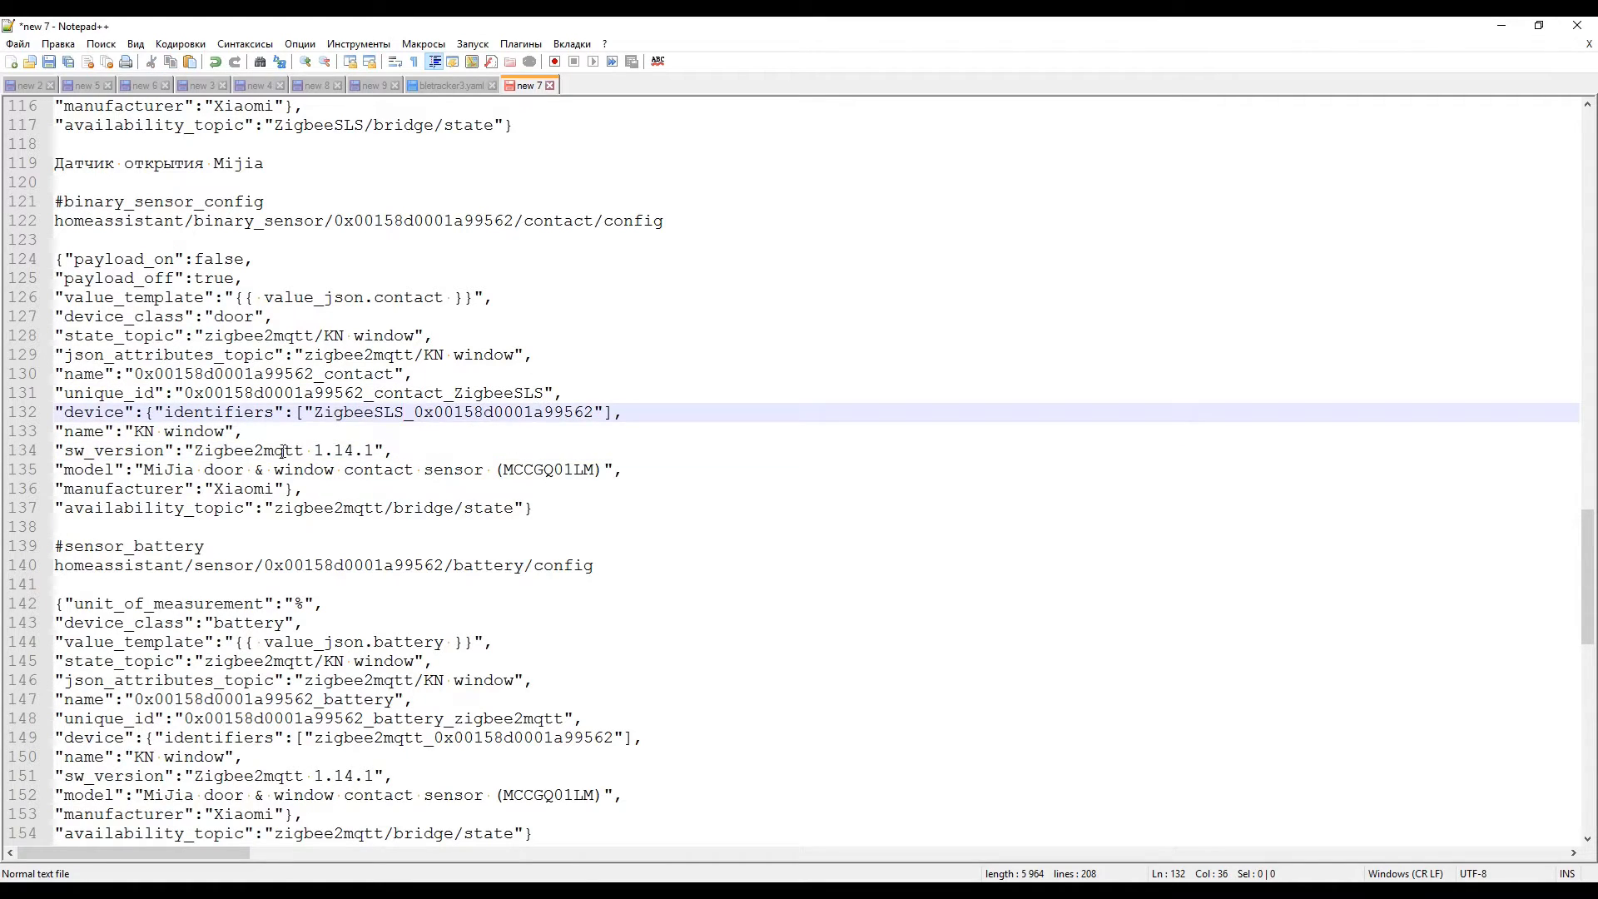
{"action": "left_click_drag", "start_coordinate": [195, 450], "coordinate": [366, 450]}
{"action": "type", "text": "ZigbeeSLS"}
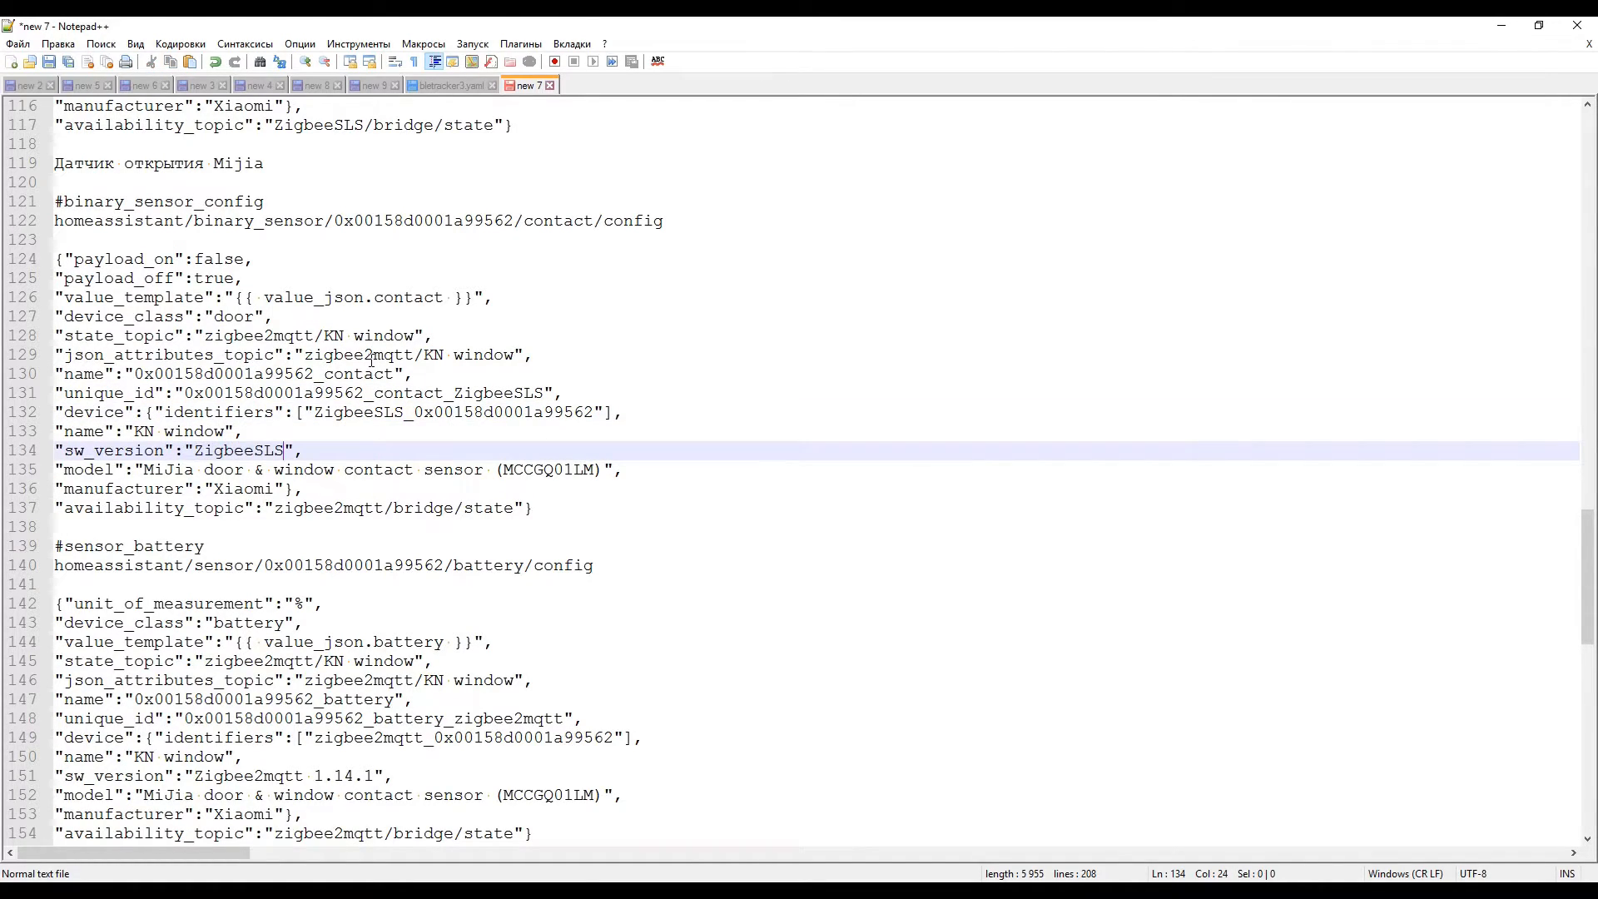
- Change the window battery config's unique_id suffix, device identifier prefix and sw_version to ZigbeeSLS
{"action": "scroll", "coordinate": [372, 360], "scroll_direction": "down", "scroll_amount": 3}
{"action": "left_click_drag", "start_coordinate": [452, 546], "coordinate": [570, 546]}
{"action": "type", "text": "ZigbeeSLS"}
{"action": "left_click_drag", "start_coordinate": [316, 565], "coordinate": [423, 565]}
{"action": "type", "text": "ZigbeeSLS"}
{"action": "left_click_drag", "start_coordinate": [195, 603], "coordinate": [380, 603]}
{"action": "type", "text": "ZigbeeSLS"}
- Change the window linkquality config's unique_id suffix, device identifier prefix and sw_version to ZigbeeSLS
{"action": "scroll", "coordinate": [410, 578], "scroll_direction": "down", "scroll_amount": 2}
{"action": "scroll", "coordinate": [403, 540], "scroll_direction": "down", "scroll_amount": 2}
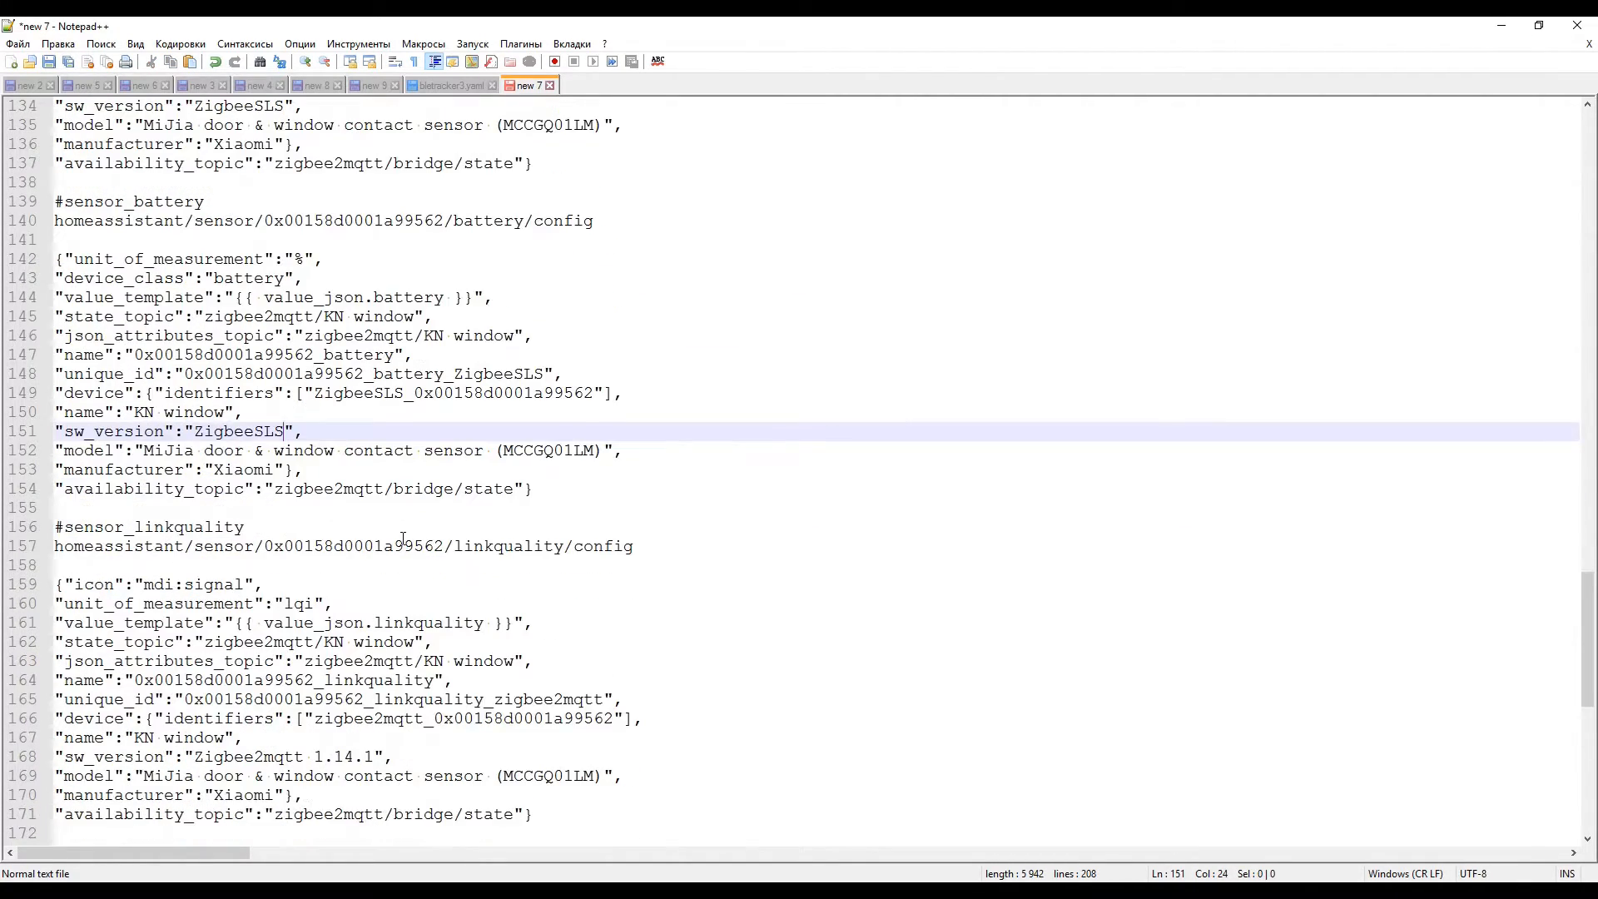
{"action": "scroll", "coordinate": [374, 626], "scroll_direction": "down", "scroll_amount": 1}
{"action": "left_click_drag", "start_coordinate": [494, 585], "coordinate": [613, 584]}
{"action": "type", "text": "ZigbeeSLS"}
{"action": "left_click_drag", "start_coordinate": [314, 603], "coordinate": [194, 642]}
{"action": "type", "text": "ZigbeeSLS"}
{"action": "type", "text": "ZigbeeSLS"}
- Switch to MQTT Explorer and copy the path of the ZigbeeSLS/bridge/state topic
{"action": "key", "text": "alt+Tab"}
{"action": "left_click", "coordinate": [17, 348]}
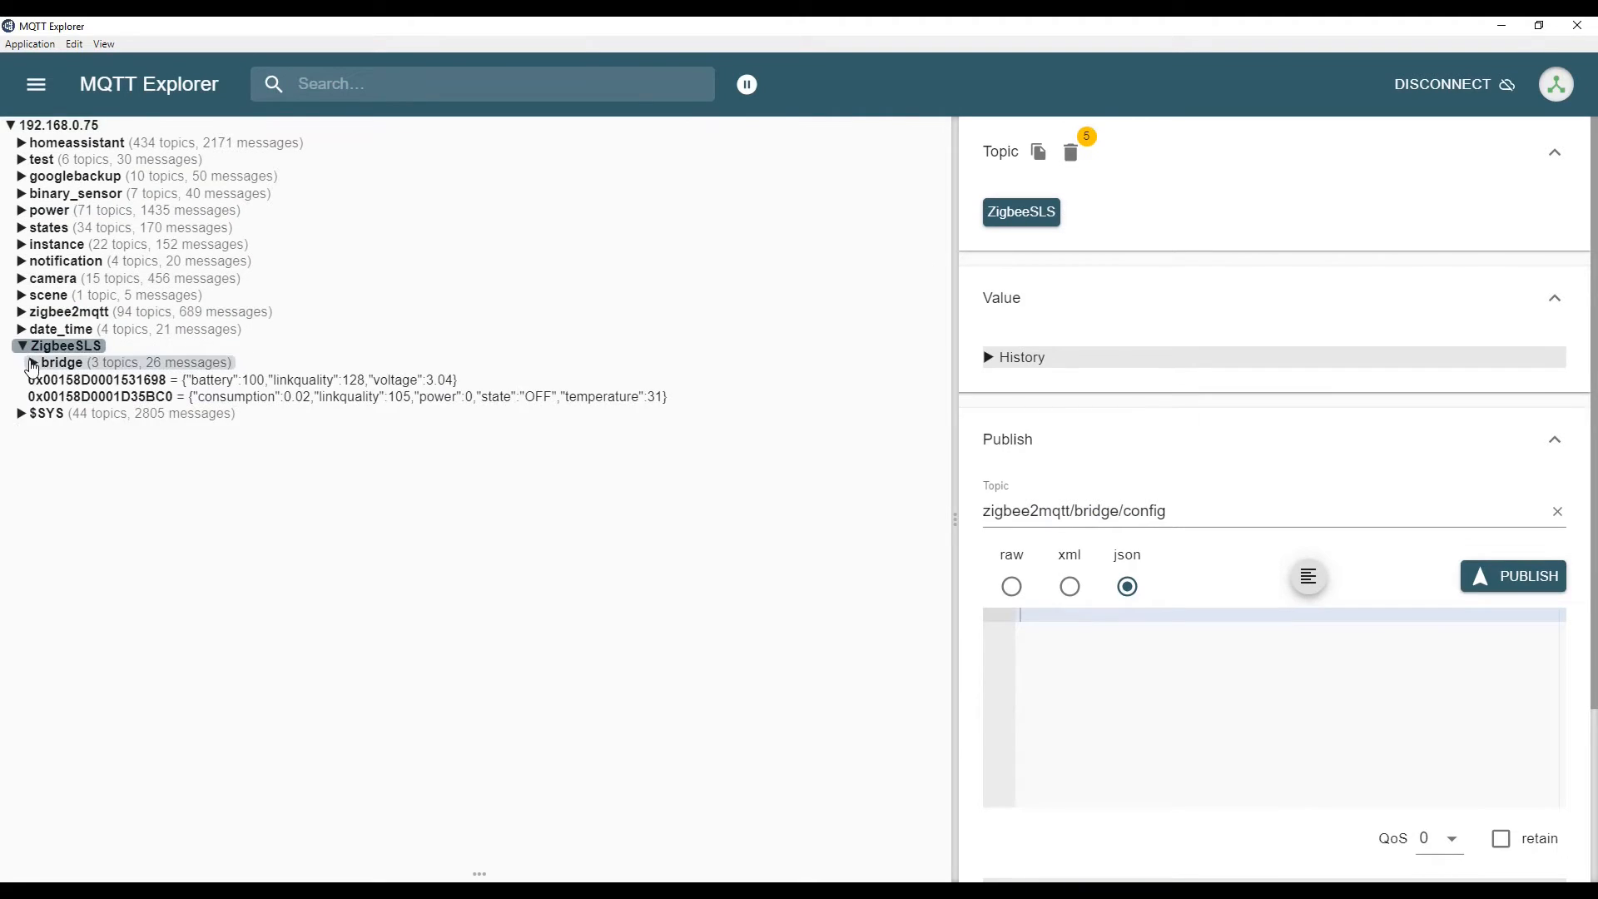
{"action": "left_click", "coordinate": [34, 364]}
{"action": "left_click", "coordinate": [89, 381]}
{"action": "left_click", "coordinate": [1038, 152]}
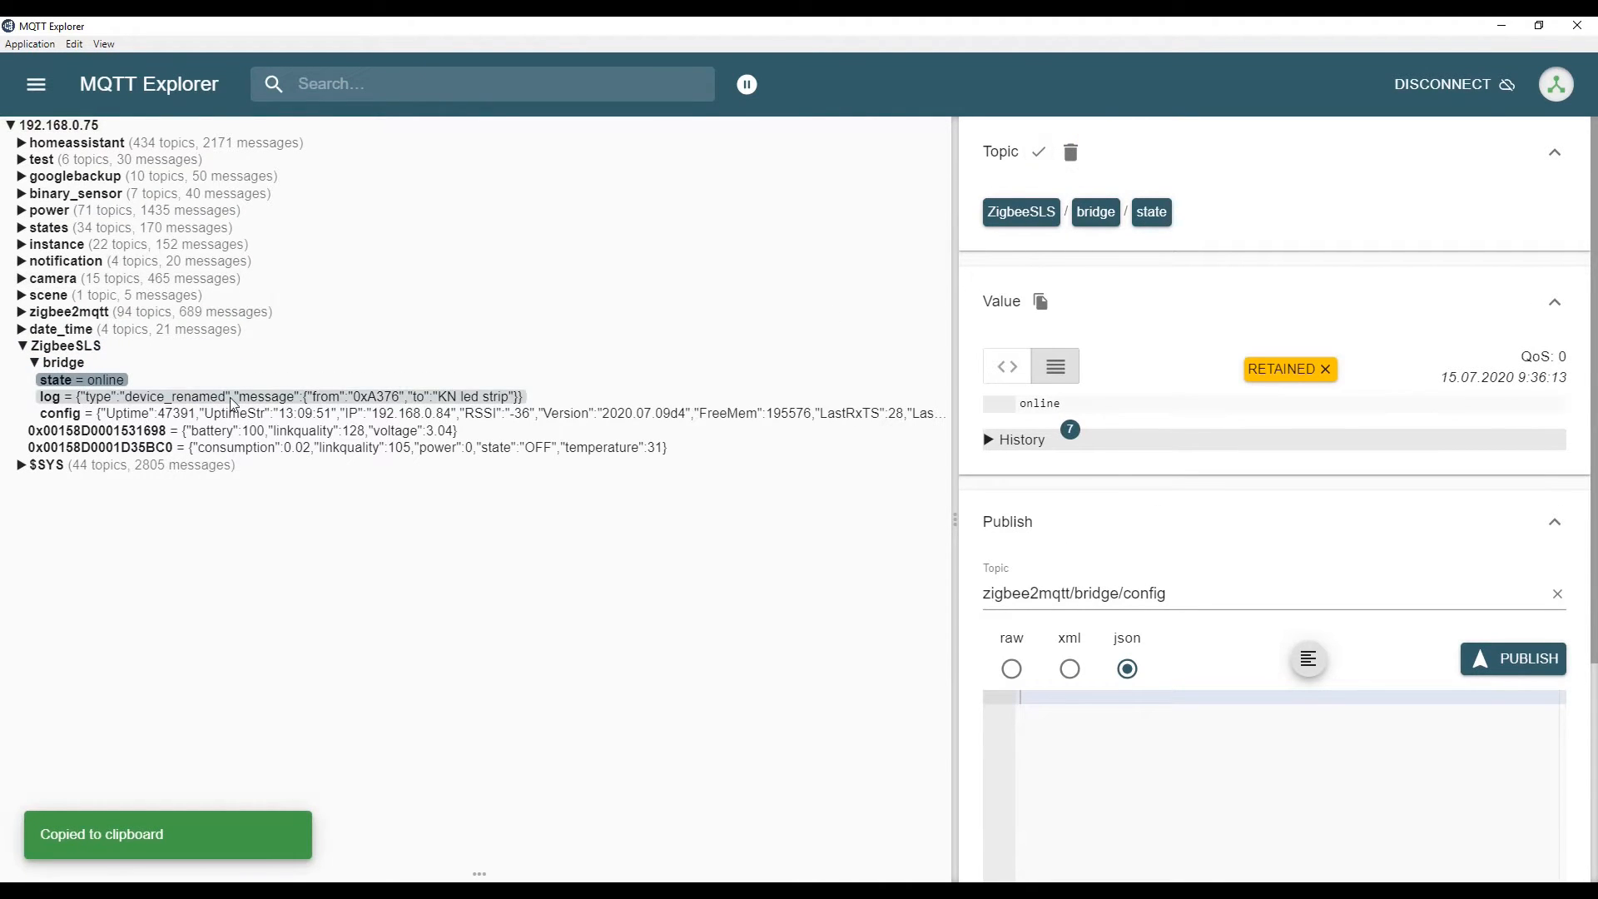
- In Notepad++, replace the availability_topic of the window's contact, battery and linkquality configs with ZigbeeSLS/bridge/state
{"action": "key", "text": "alt+Tab"}
{"action": "scroll", "coordinate": [496, 464], "scroll_direction": "up", "scroll_amount": 8}
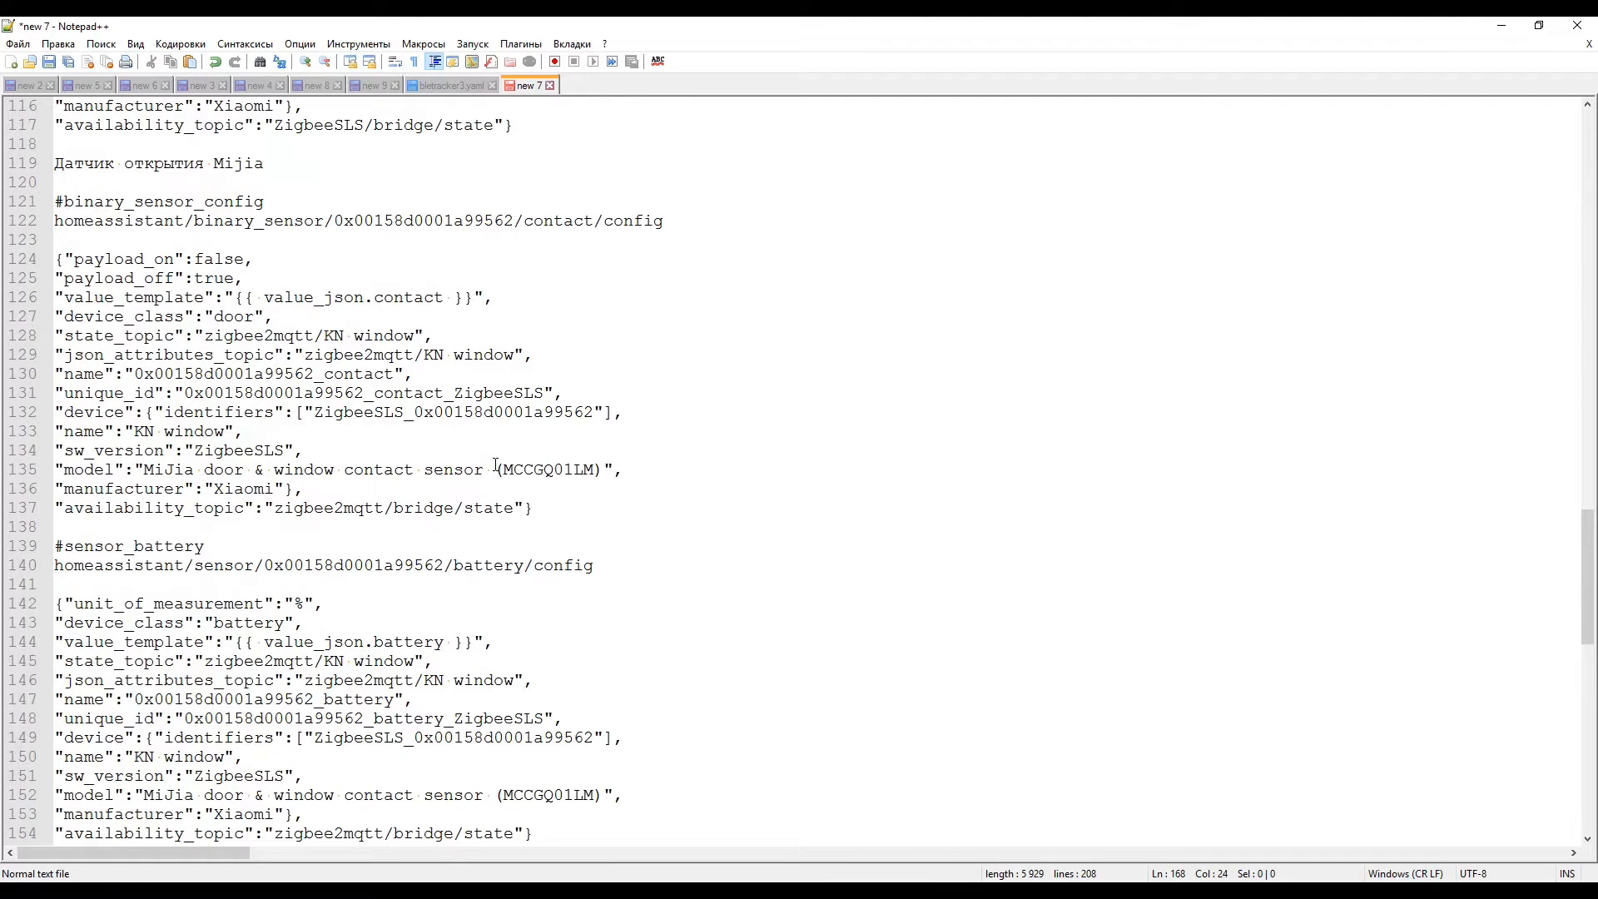
{"action": "left_click_drag", "start_coordinate": [275, 516], "coordinate": [515, 516]}
{"action": "key", "text": "ctrl+v"}
{"action": "scroll", "coordinate": [632, 515], "scroll_direction": "down", "scroll_amount": 3}
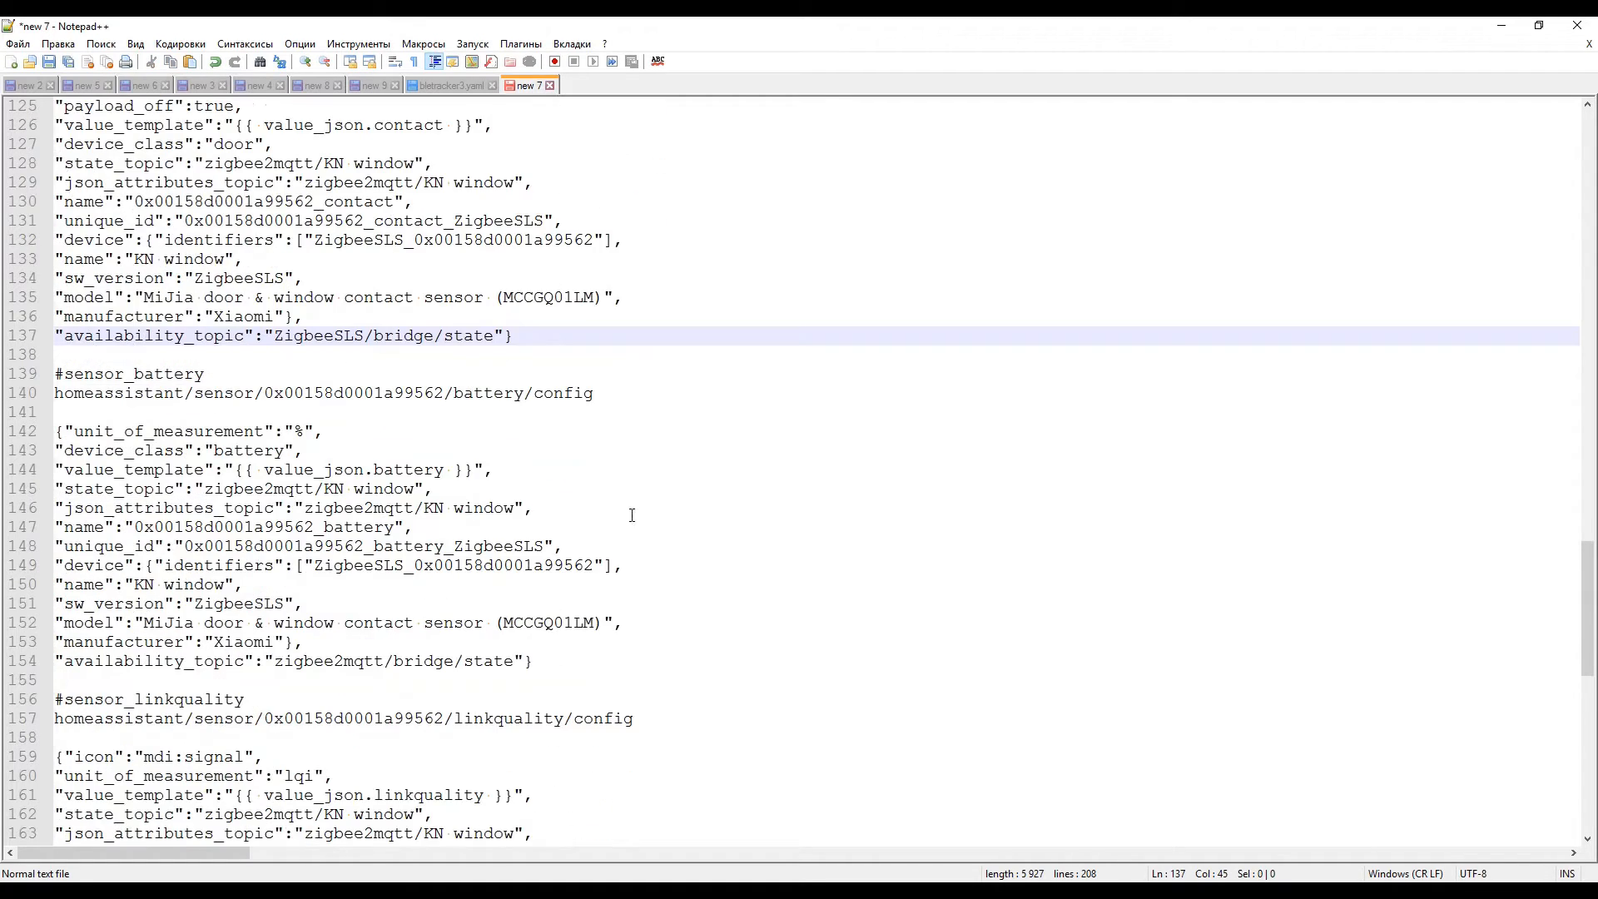
{"action": "left_click_drag", "start_coordinate": [282, 662], "coordinate": [494, 665]}
{"action": "key", "text": "ctrl+v"}
{"action": "scroll", "coordinate": [592, 570], "scroll_direction": "down", "scroll_amount": 4}
{"action": "left_click_drag", "start_coordinate": [275, 756], "coordinate": [514, 757]}
{"action": "key", "text": "ctrl+v"}
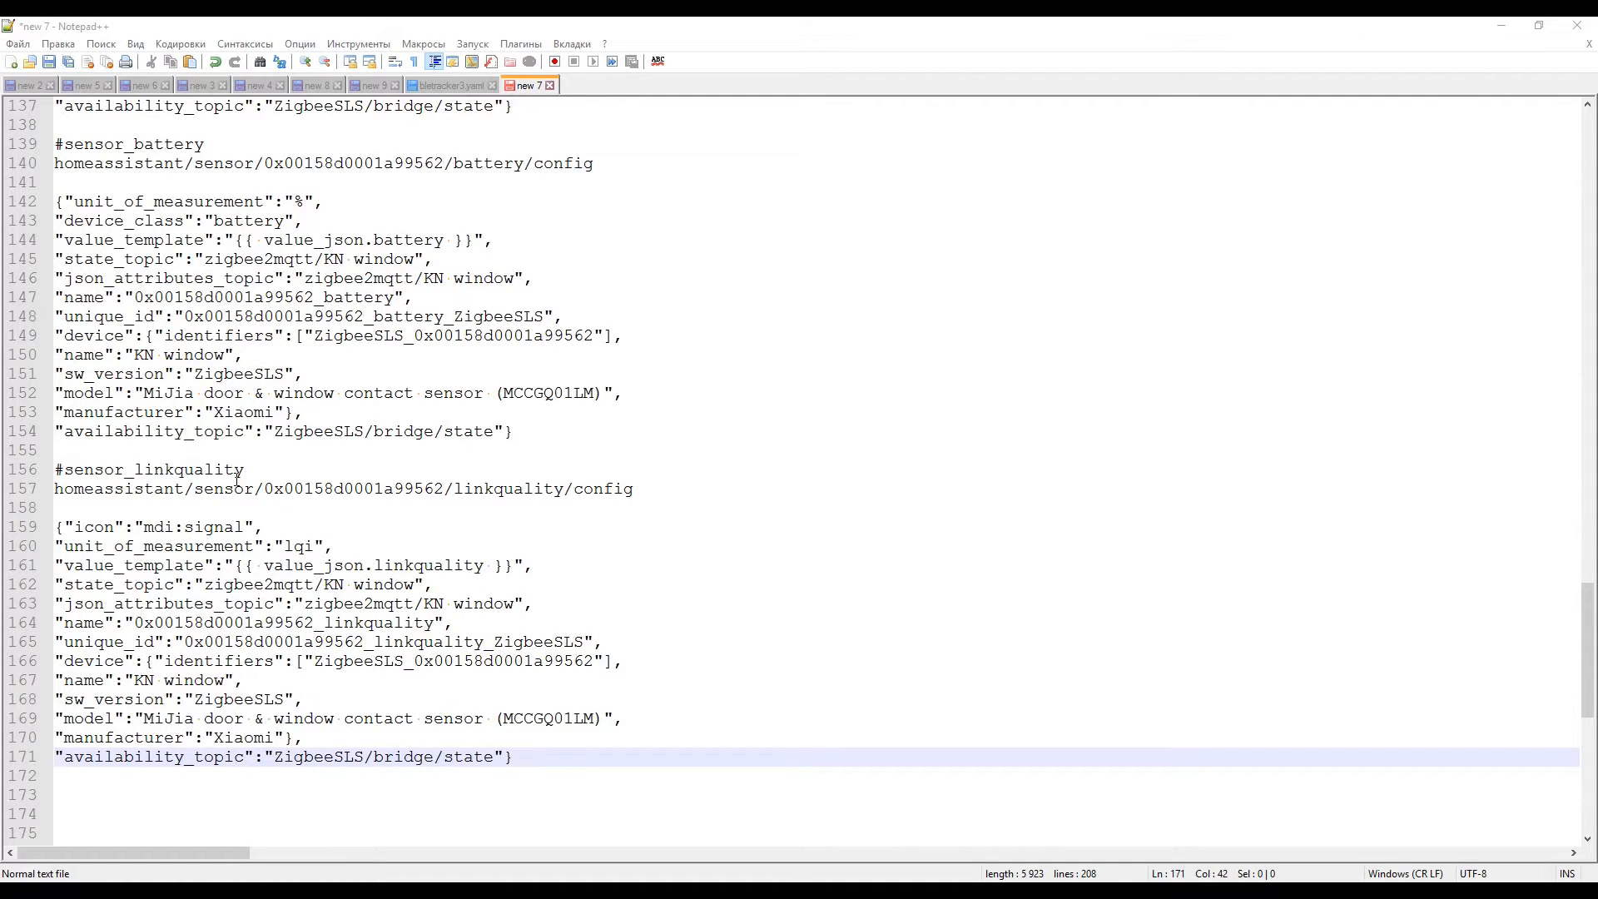
- Copy the window sensor's address 0x00158d0001a99562 from the linkquality topic and find it in the zigbee2mqtt share's devices.yaml
{"action": "left_click_drag", "start_coordinate": [268, 488], "coordinate": [447, 495]}
{"action": "key", "text": "ctrl+c"}
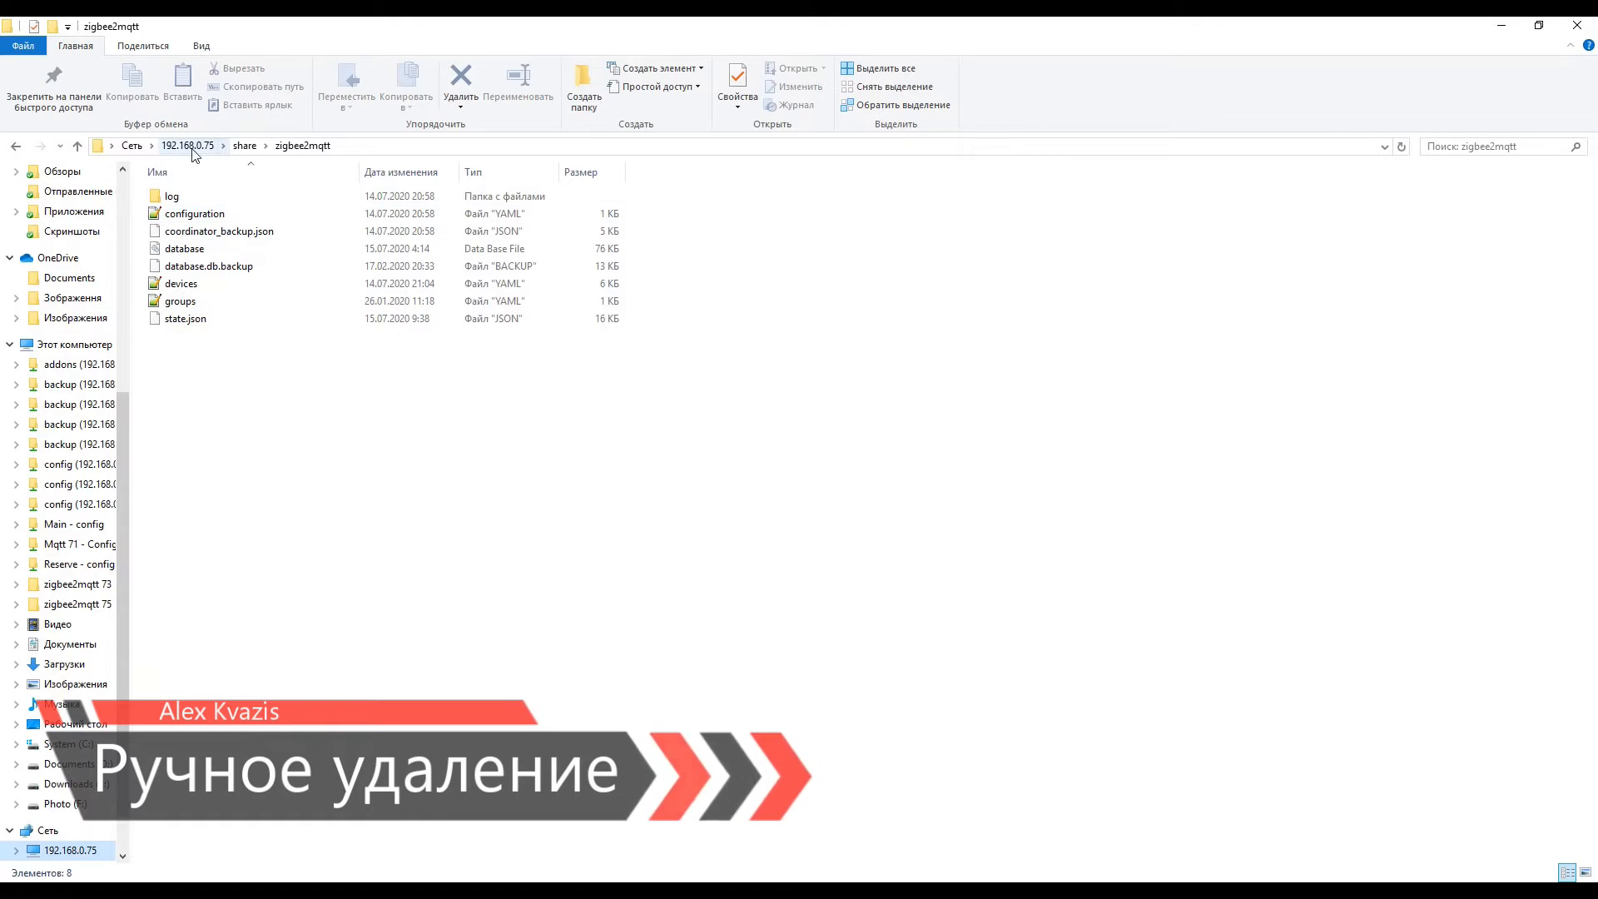
{"action": "double_click", "coordinate": [211, 284]}
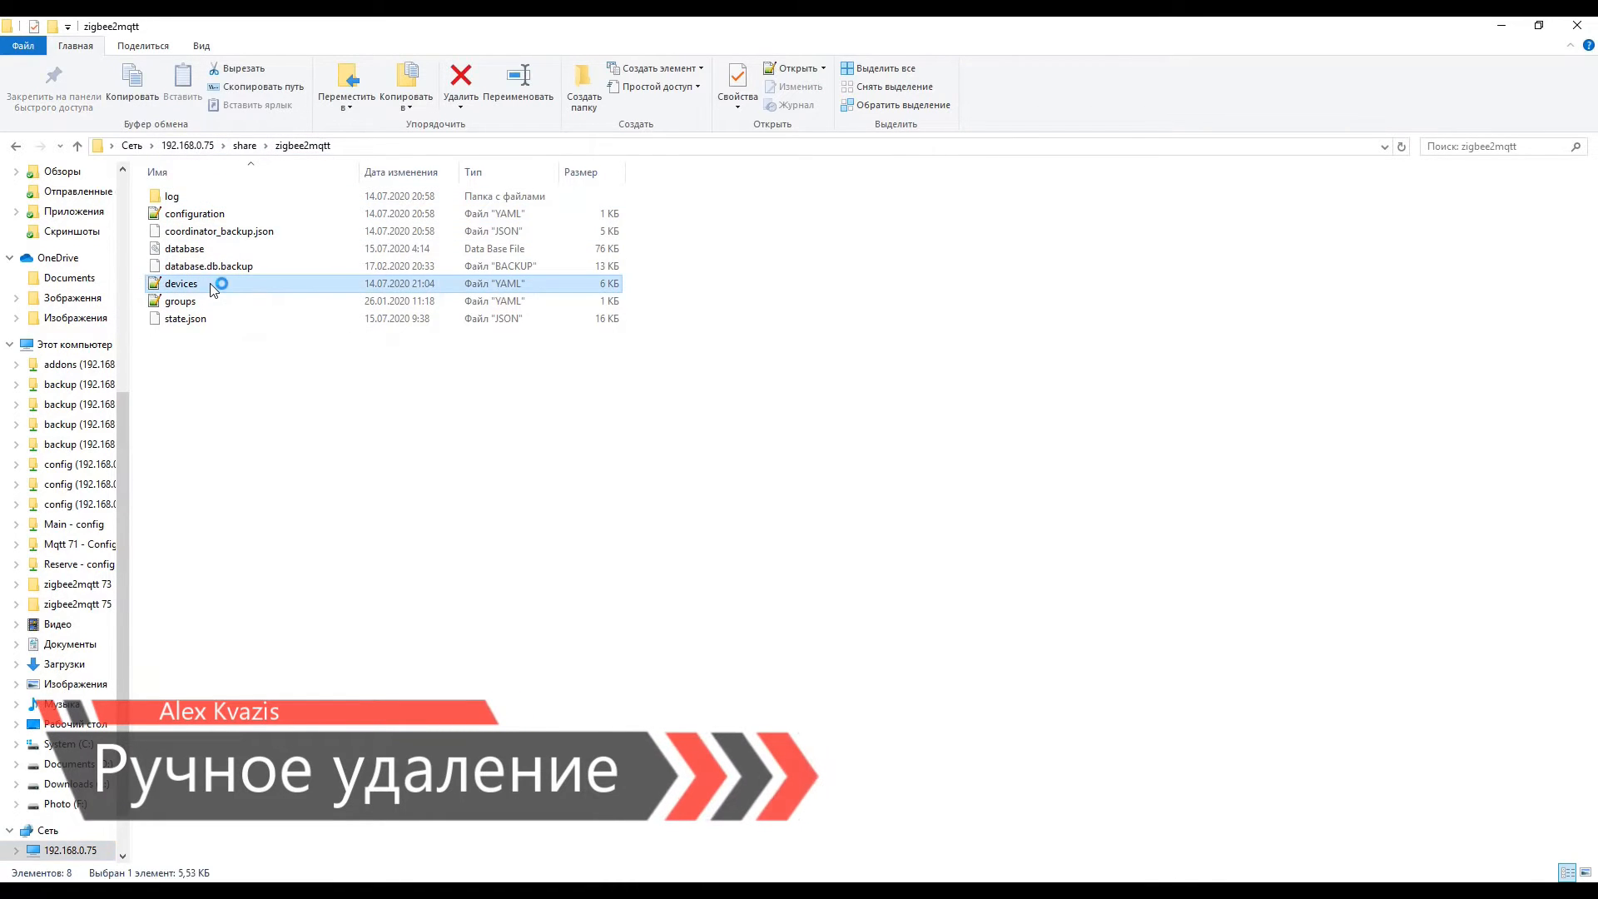
{"action": "key", "text": "ctrl+f"}
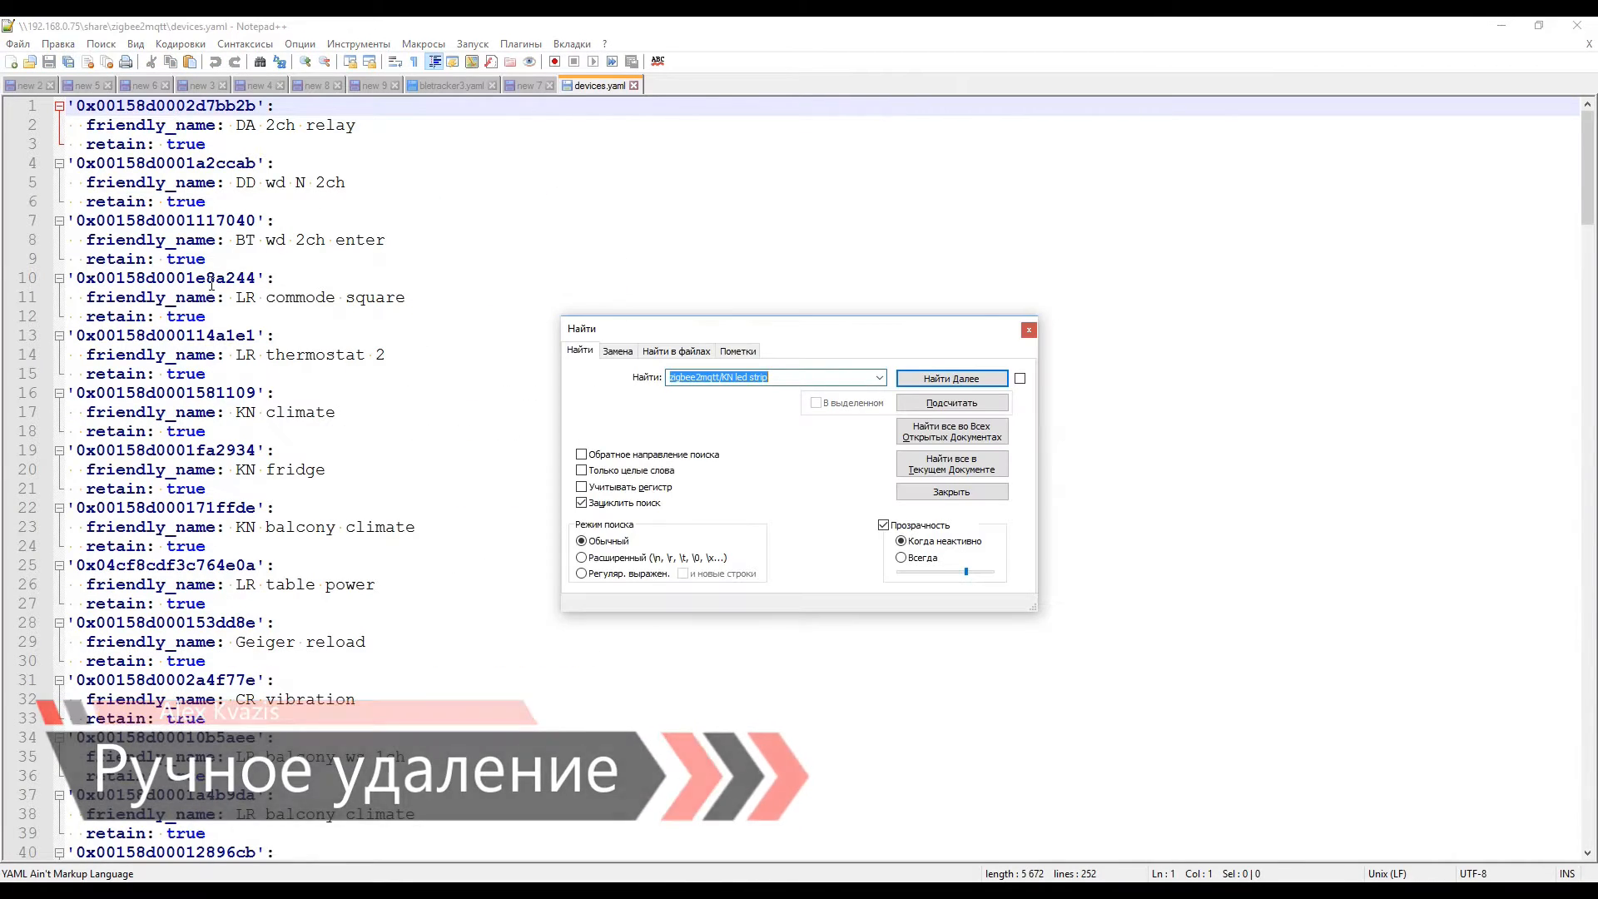
{"action": "key", "text": "ctrl+v"}
{"action": "left_click", "coordinate": [956, 382]}
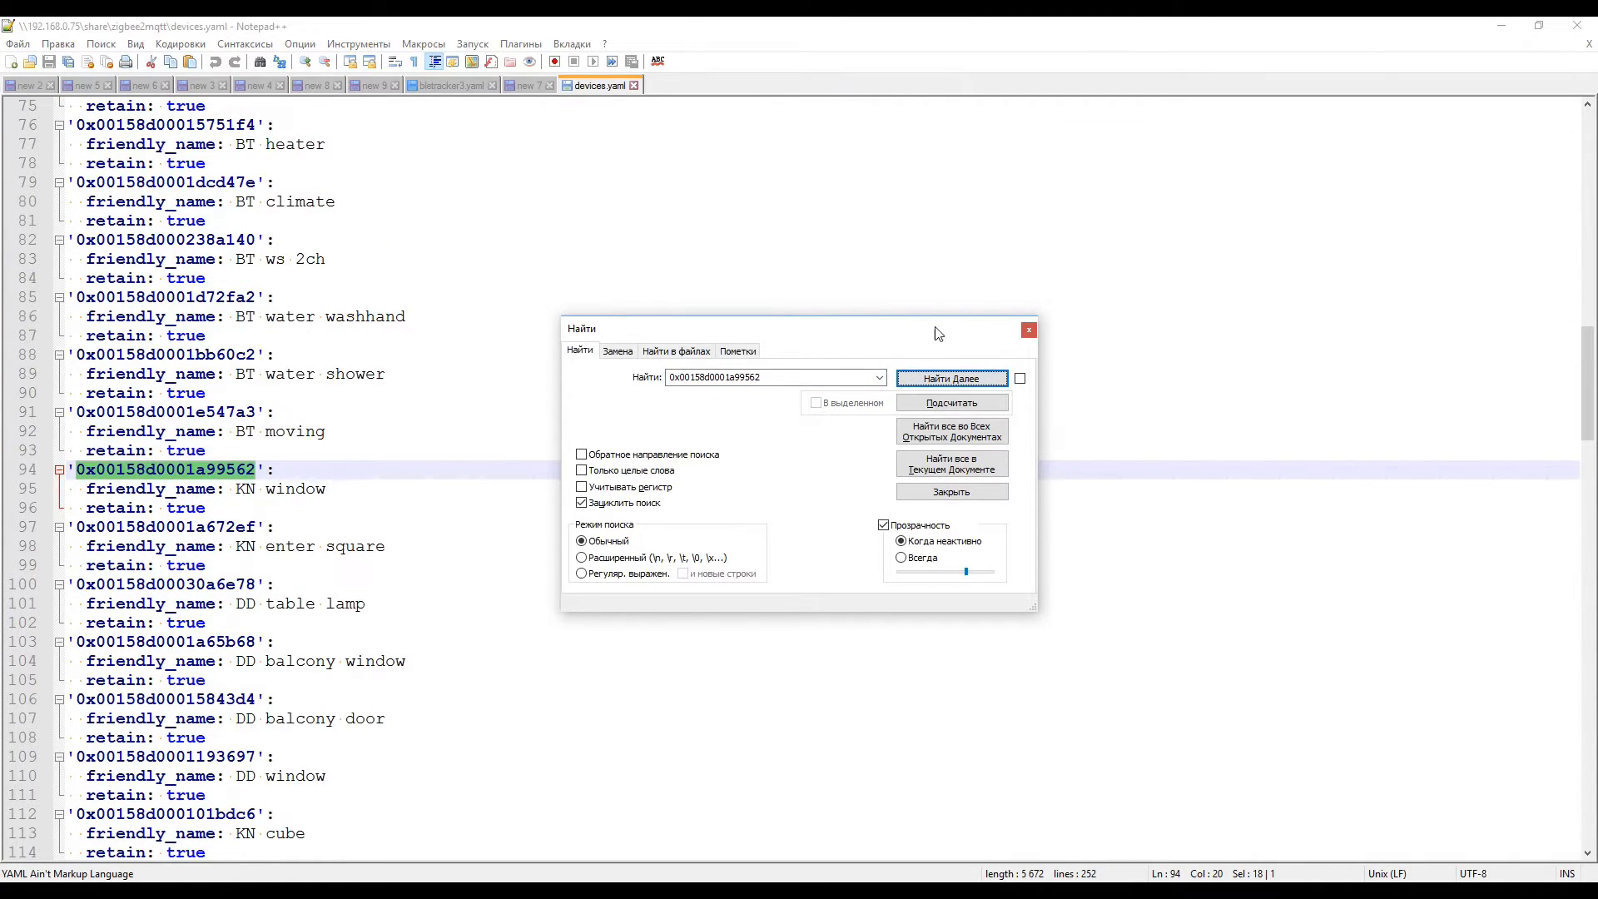
{"action": "left_click", "coordinate": [1029, 331]}
- Delete the three-line KN window entry from devices.yaml, then save and close the file
{"action": "left_click_drag", "start_coordinate": [225, 510], "coordinate": [7, 478]}
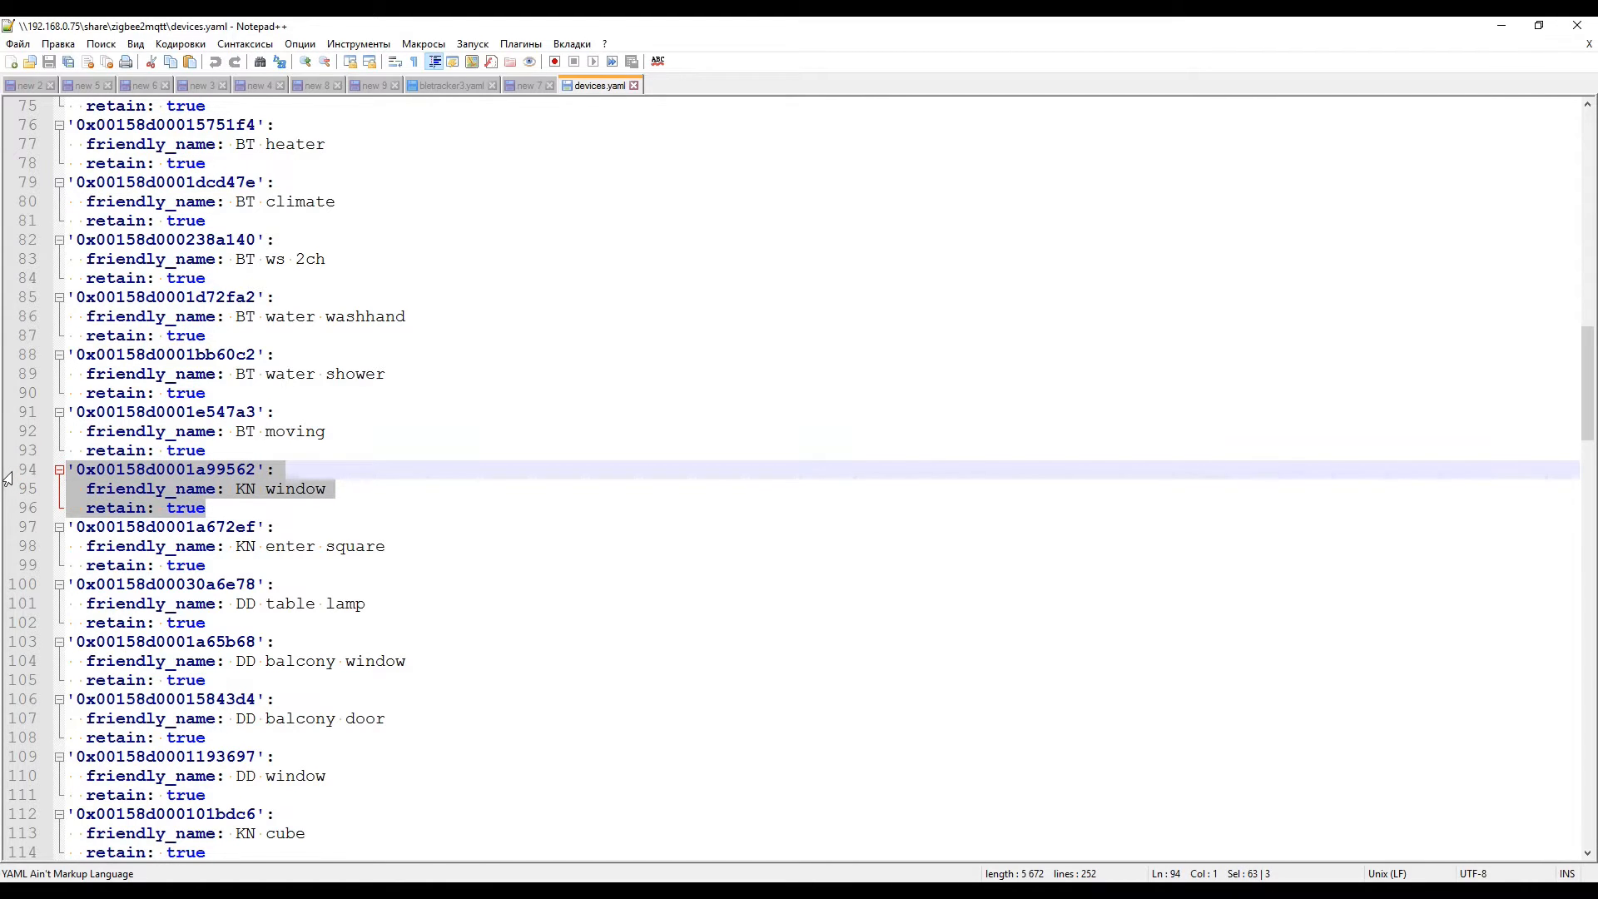
{"action": "key", "text": "Delete"}
{"action": "key", "text": "Delete"}
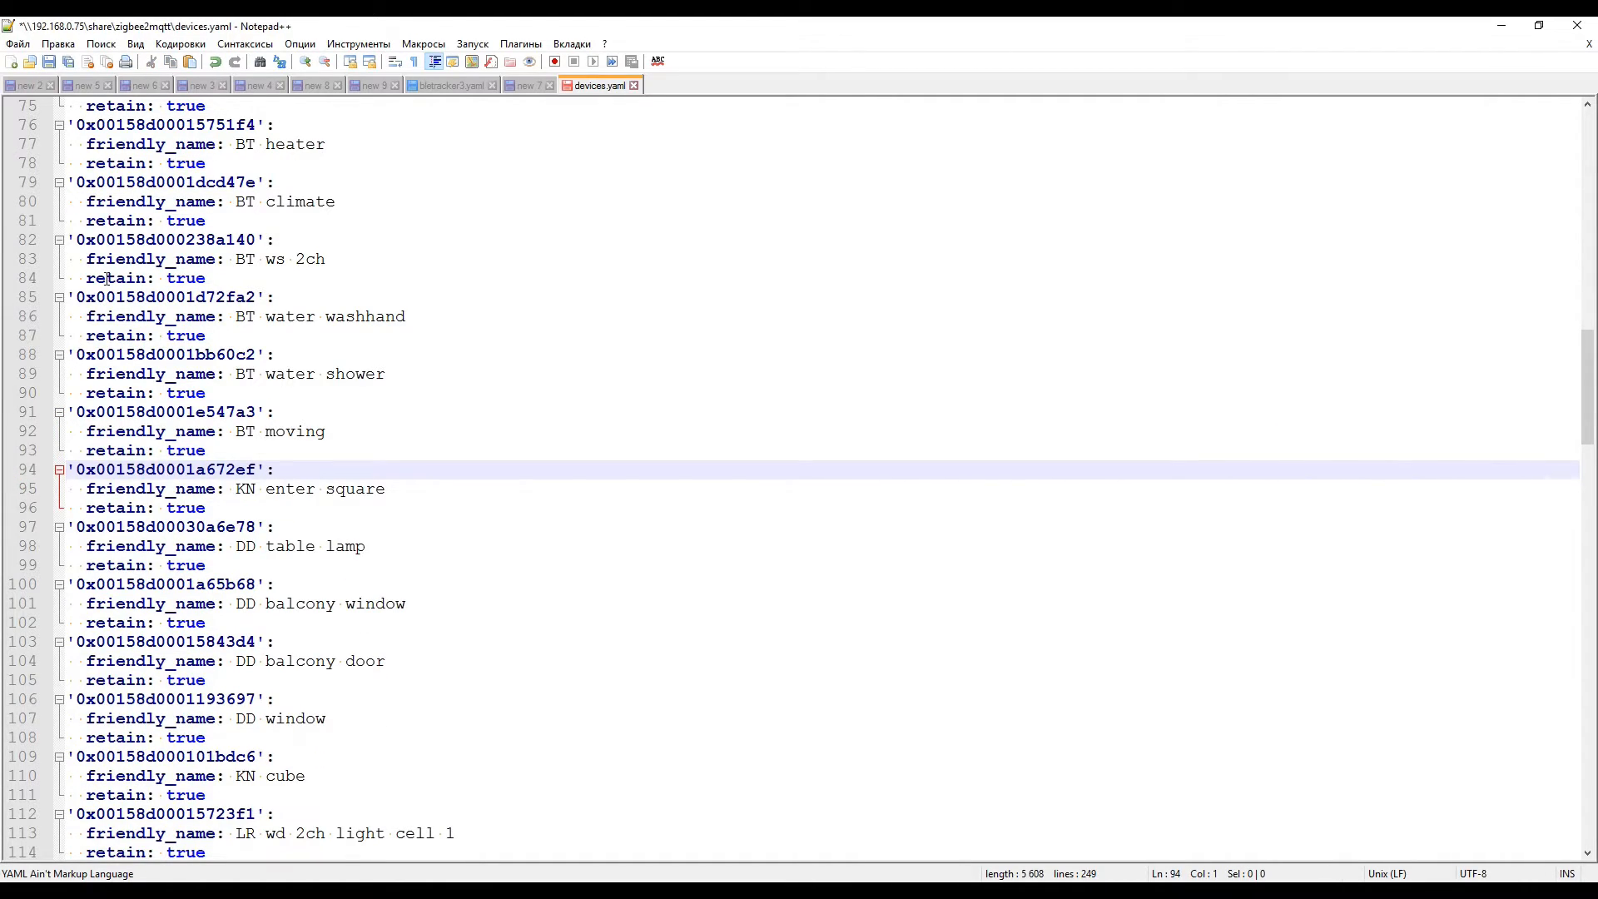
{"action": "left_click", "coordinate": [48, 65]}
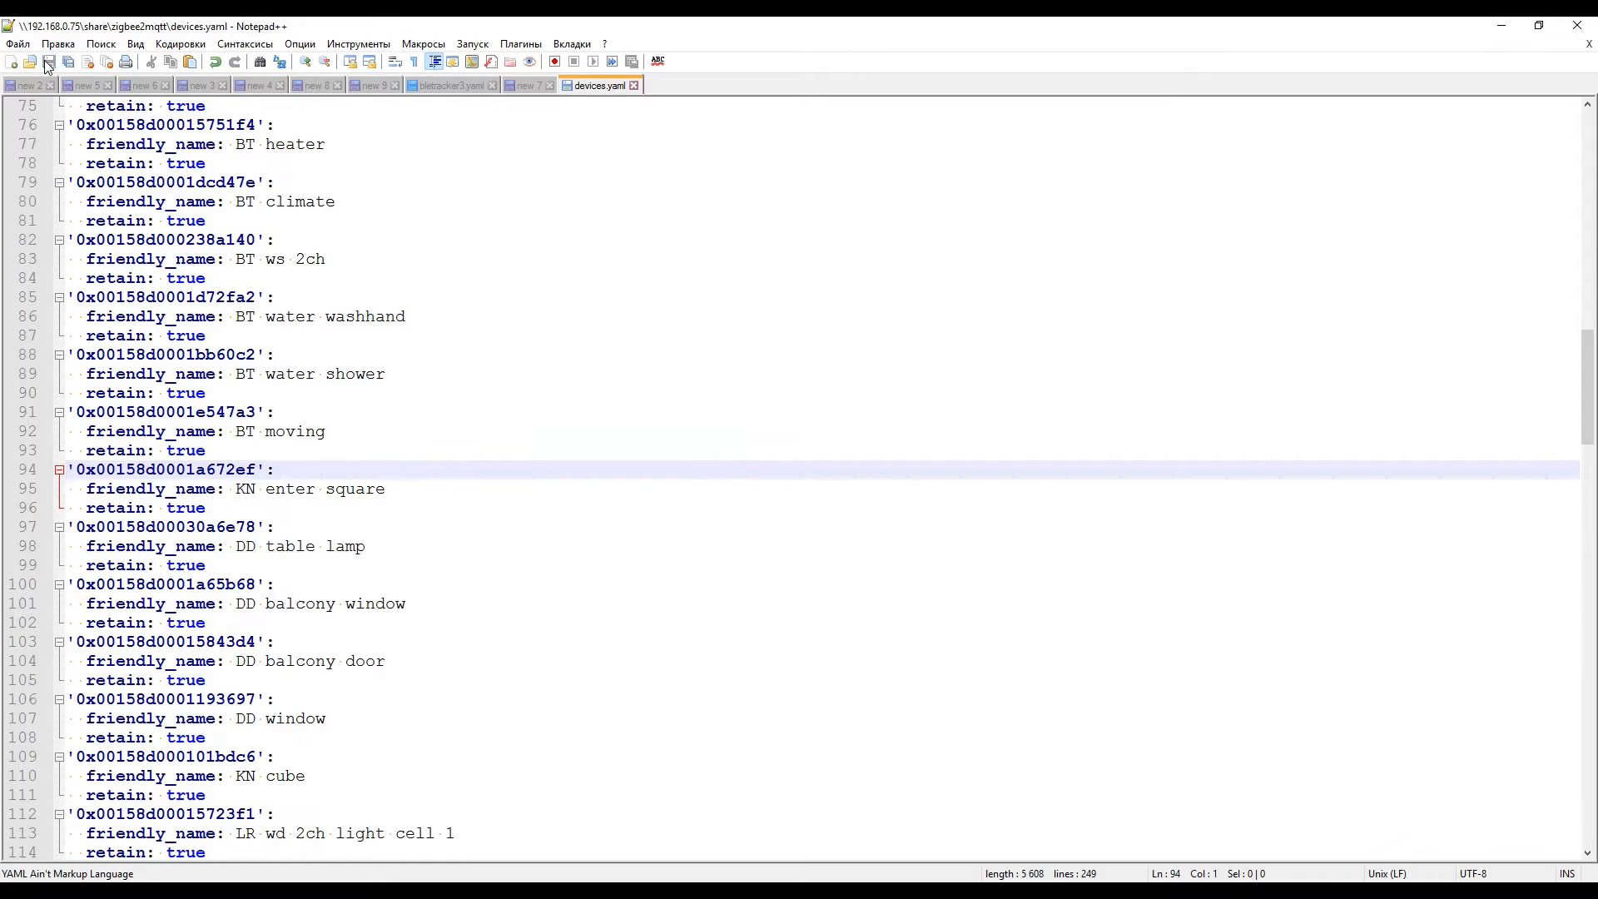
{"action": "left_click", "coordinate": [633, 85]}
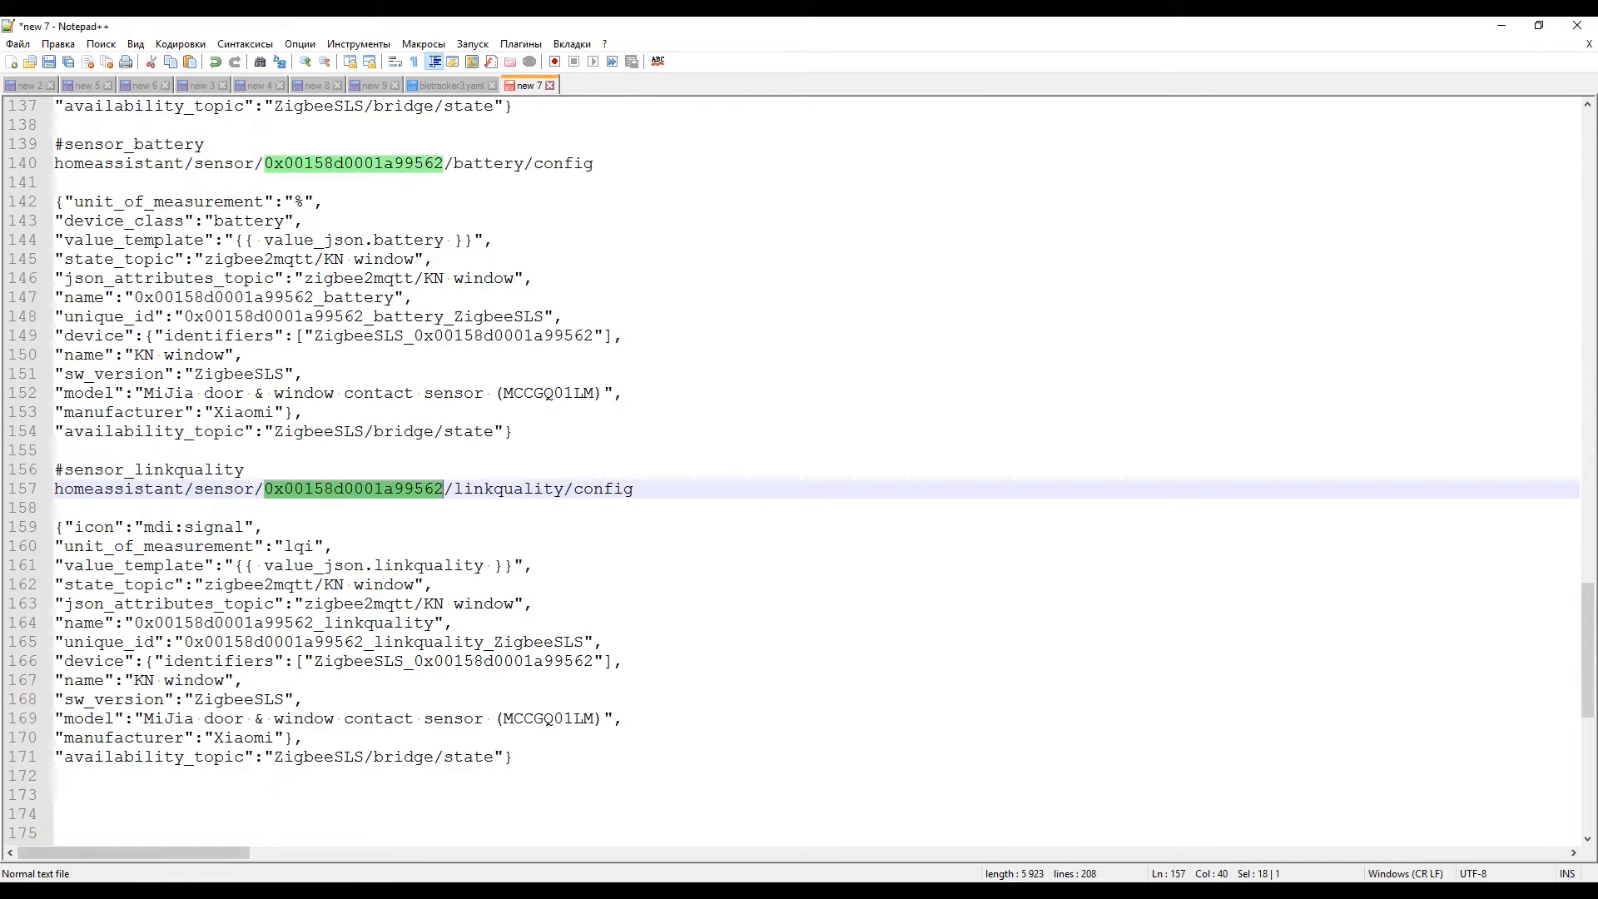
- Open the zigbee2mqtt share's database.db in Notepad++ and find 0x00158d0001a99562
{"action": "key", "text": "alt+Tab"}
{"action": "left_click", "coordinate": [196, 249]}
{"action": "right_click", "coordinate": [200, 250]}
{"action": "left_click", "coordinate": [273, 315]}
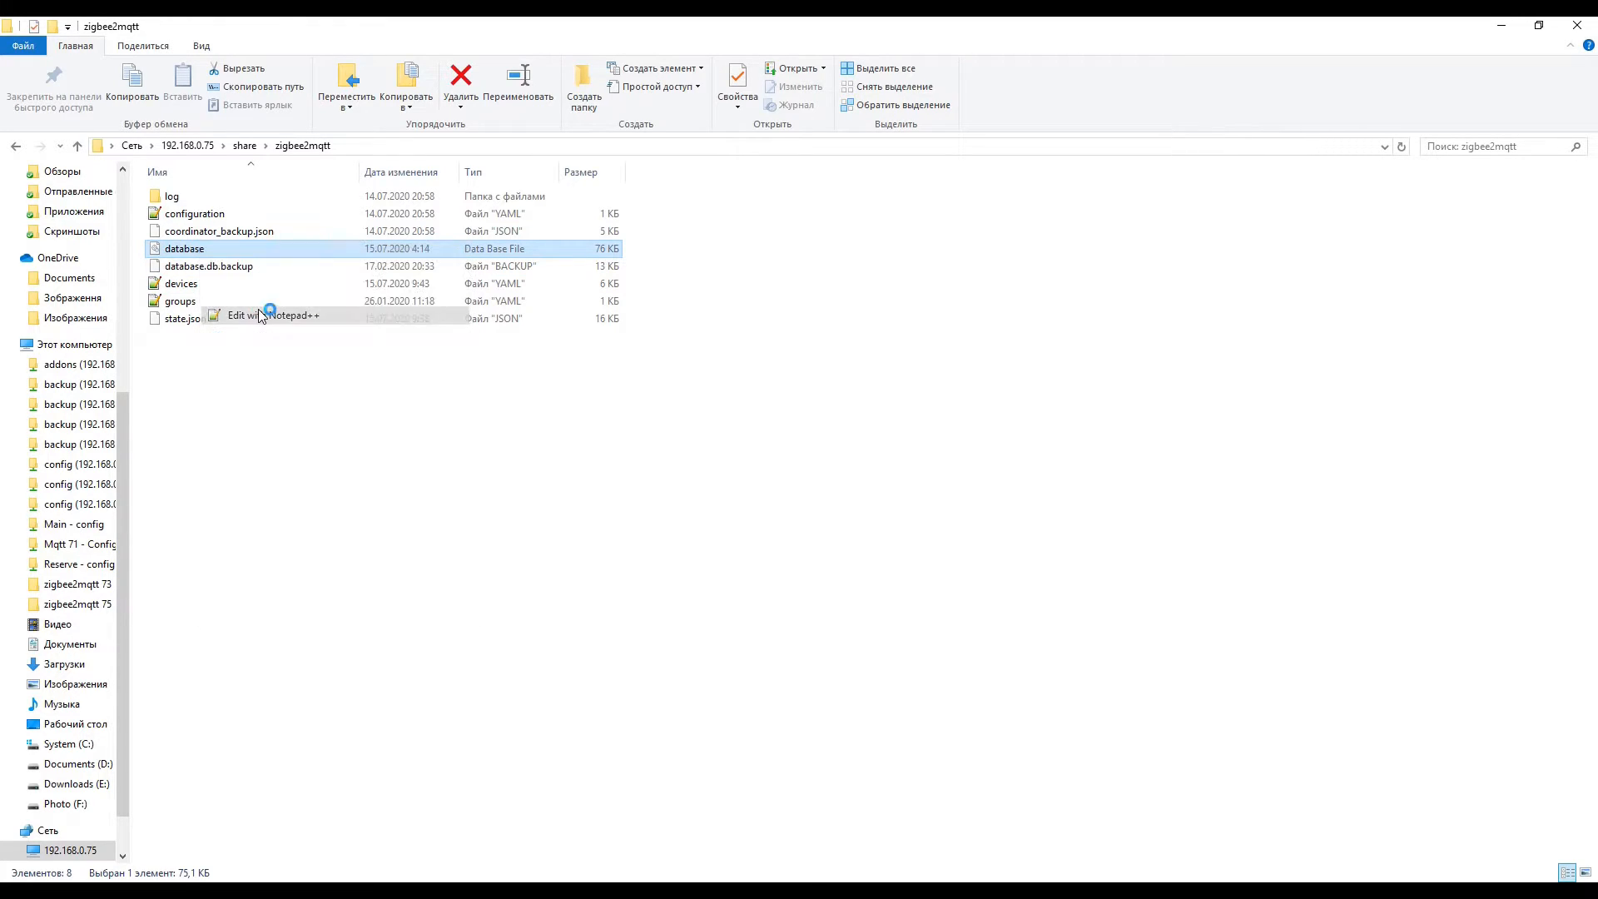
{"action": "key", "text": "ctrl+f"}
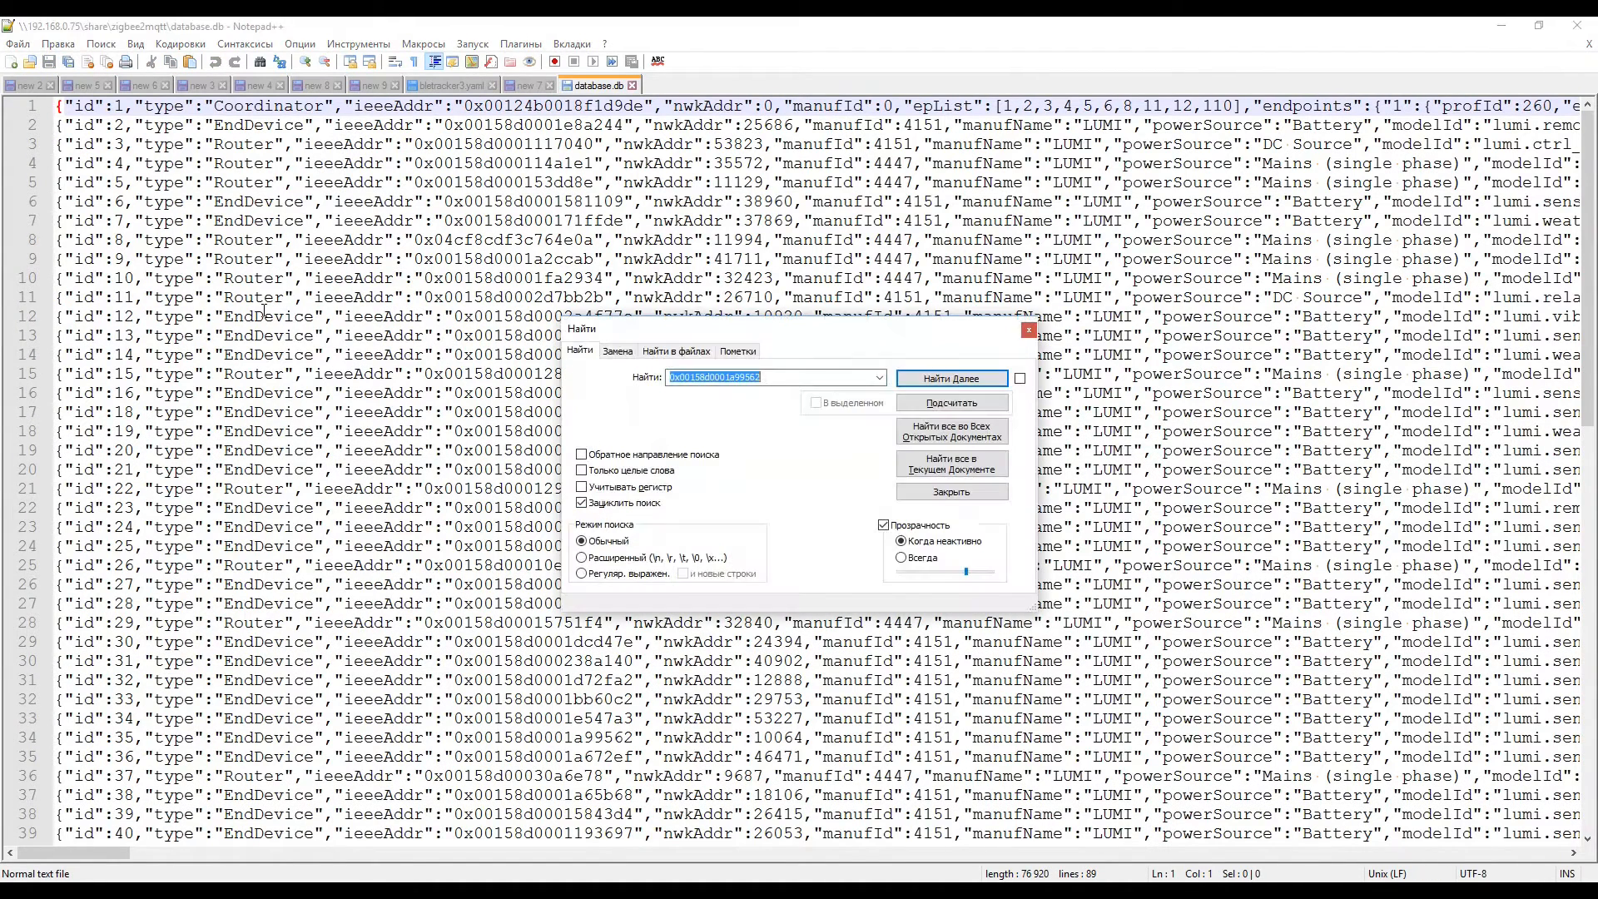
{"action": "left_click", "coordinate": [951, 379]}
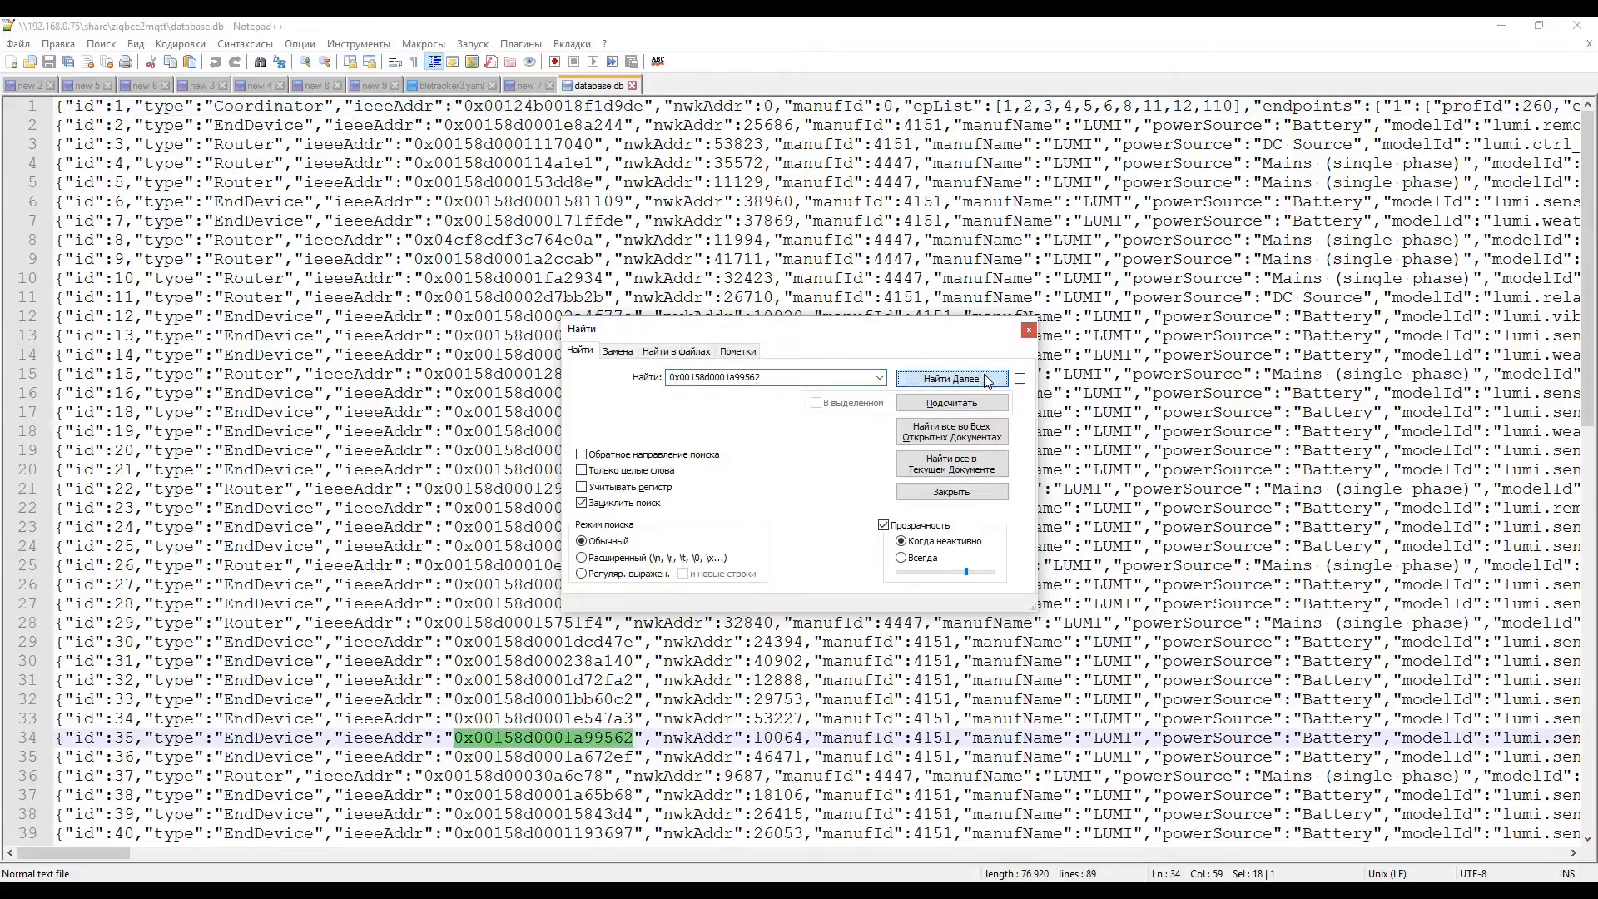
{"action": "left_click", "coordinate": [1029, 330]}
- Delete the whole record of device 0x00158d0001a99562 from database.db, then save and close the file
{"action": "left_click", "coordinate": [59, 737]}
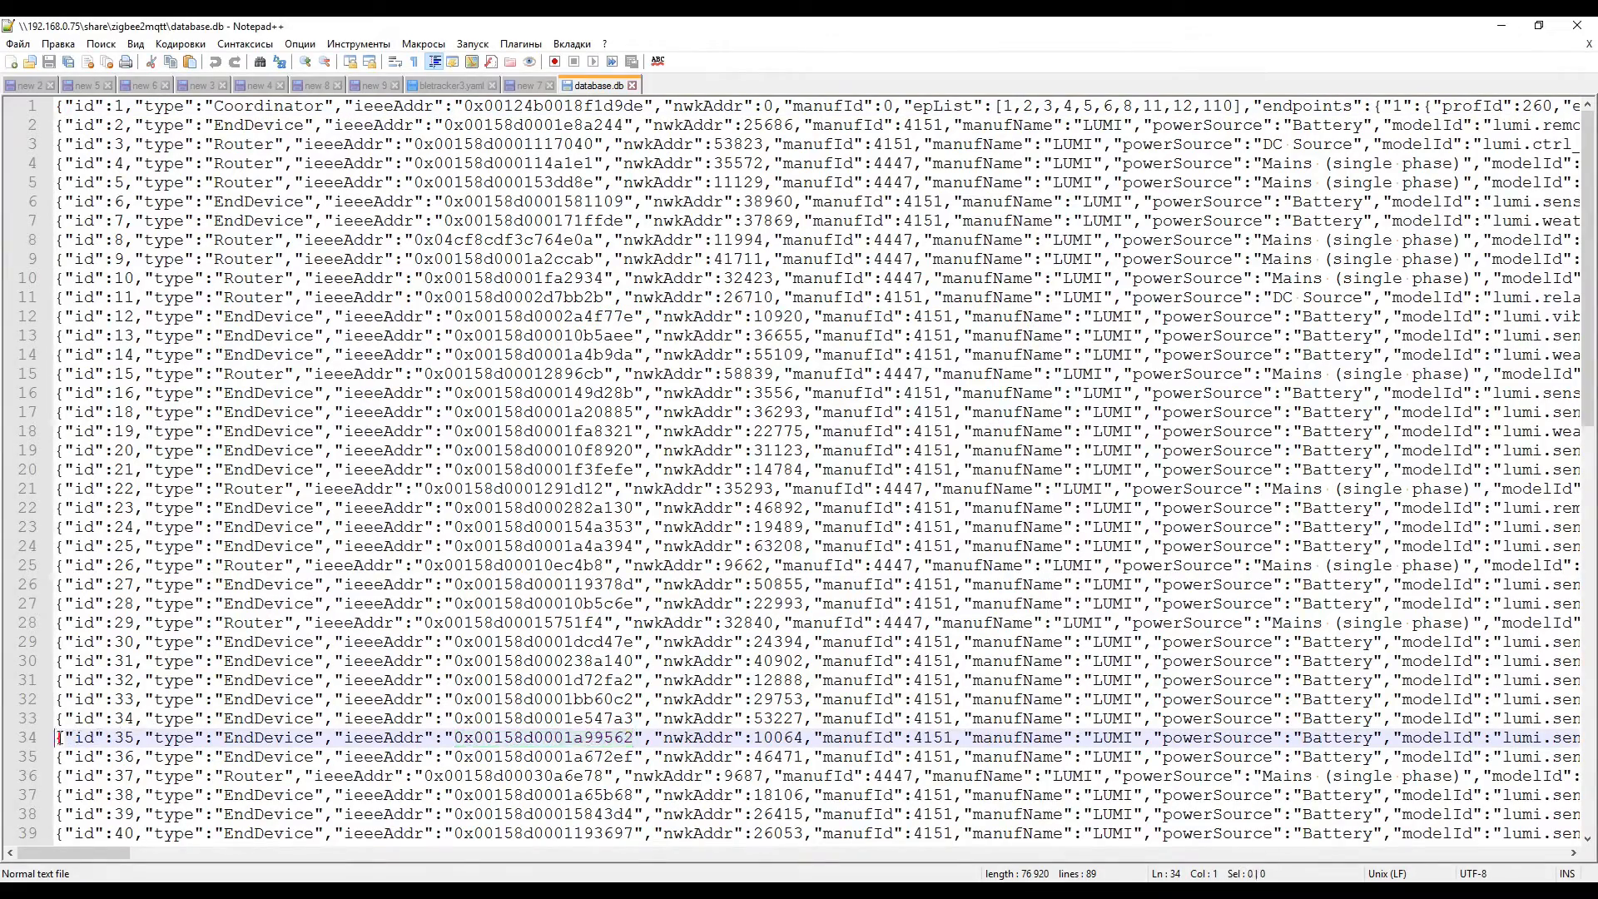
{"action": "key", "text": "shift+End"}
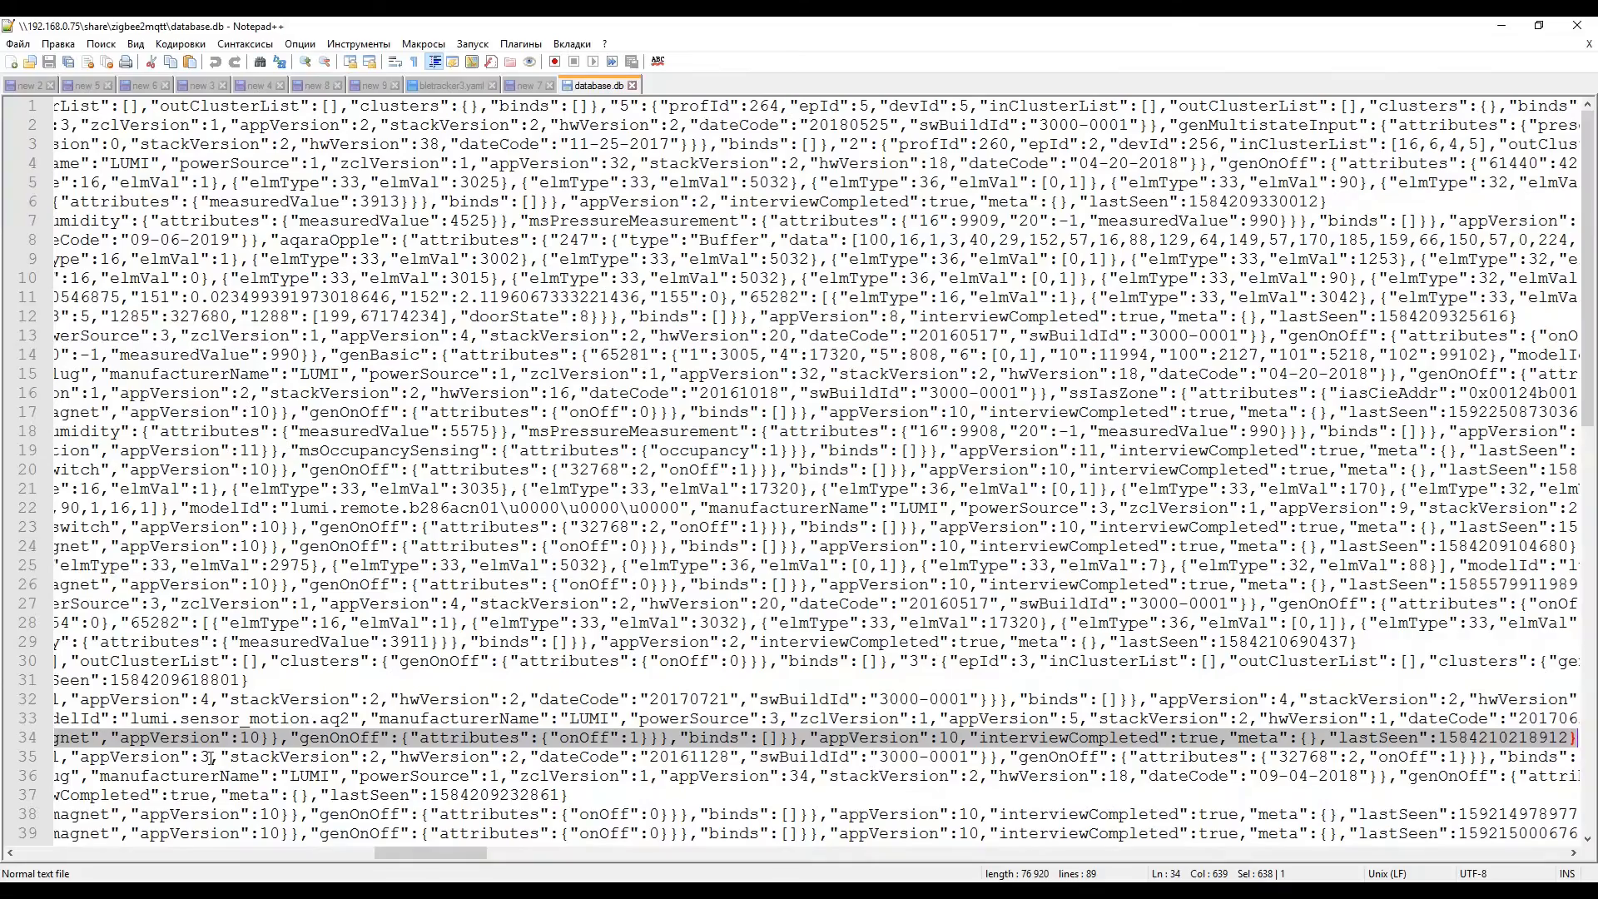
{"action": "key", "text": "Delete"}
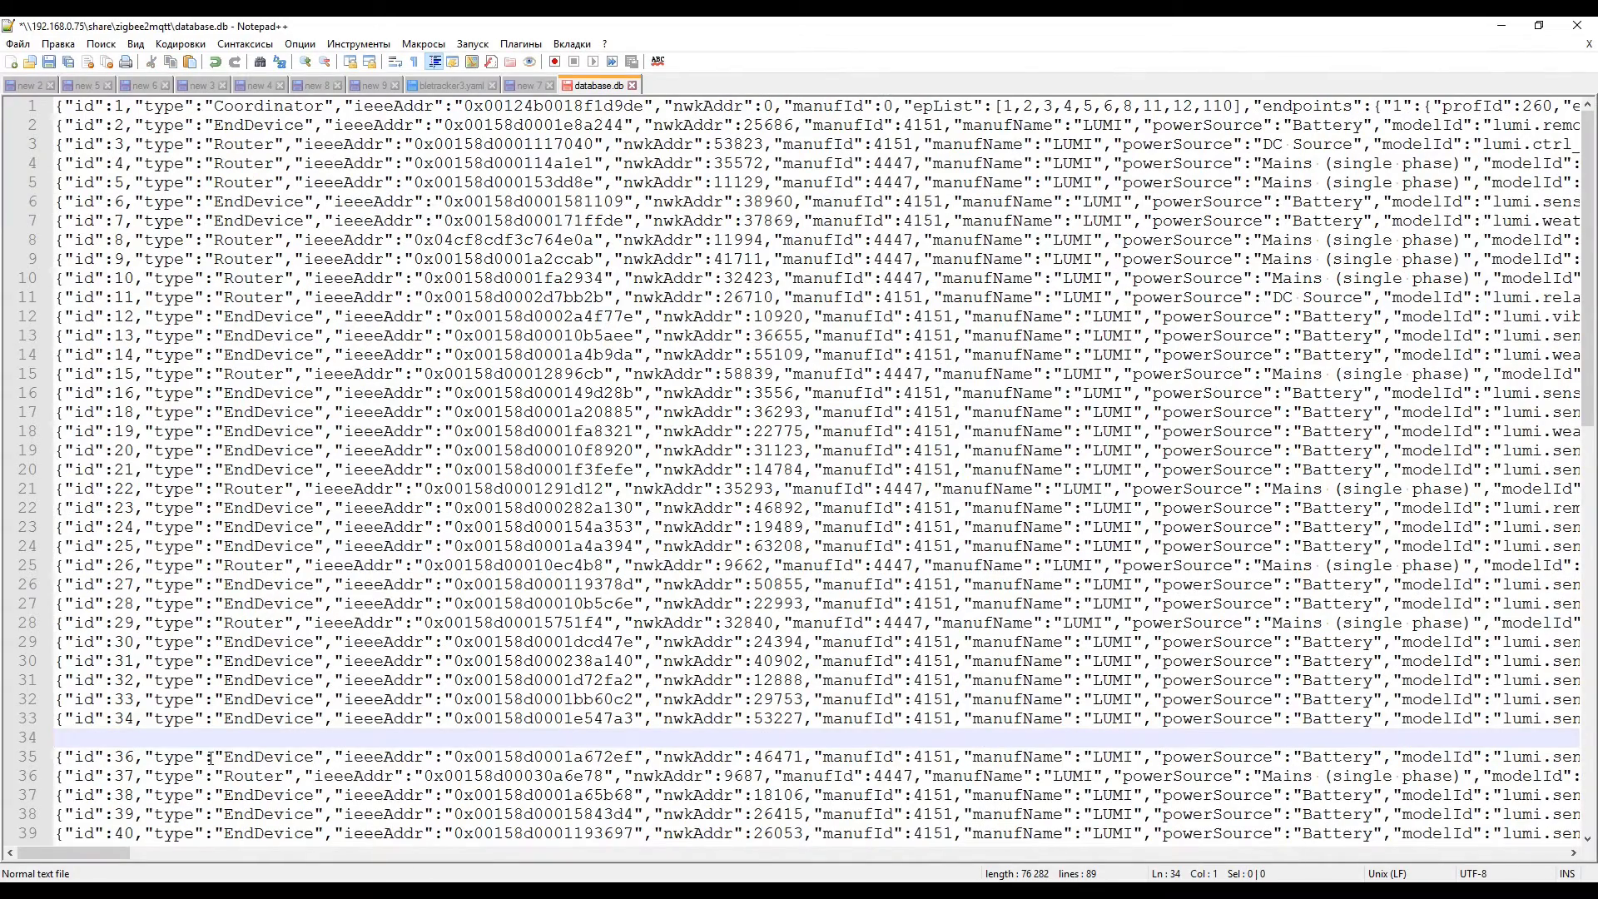
{"action": "key", "text": "Delete"}
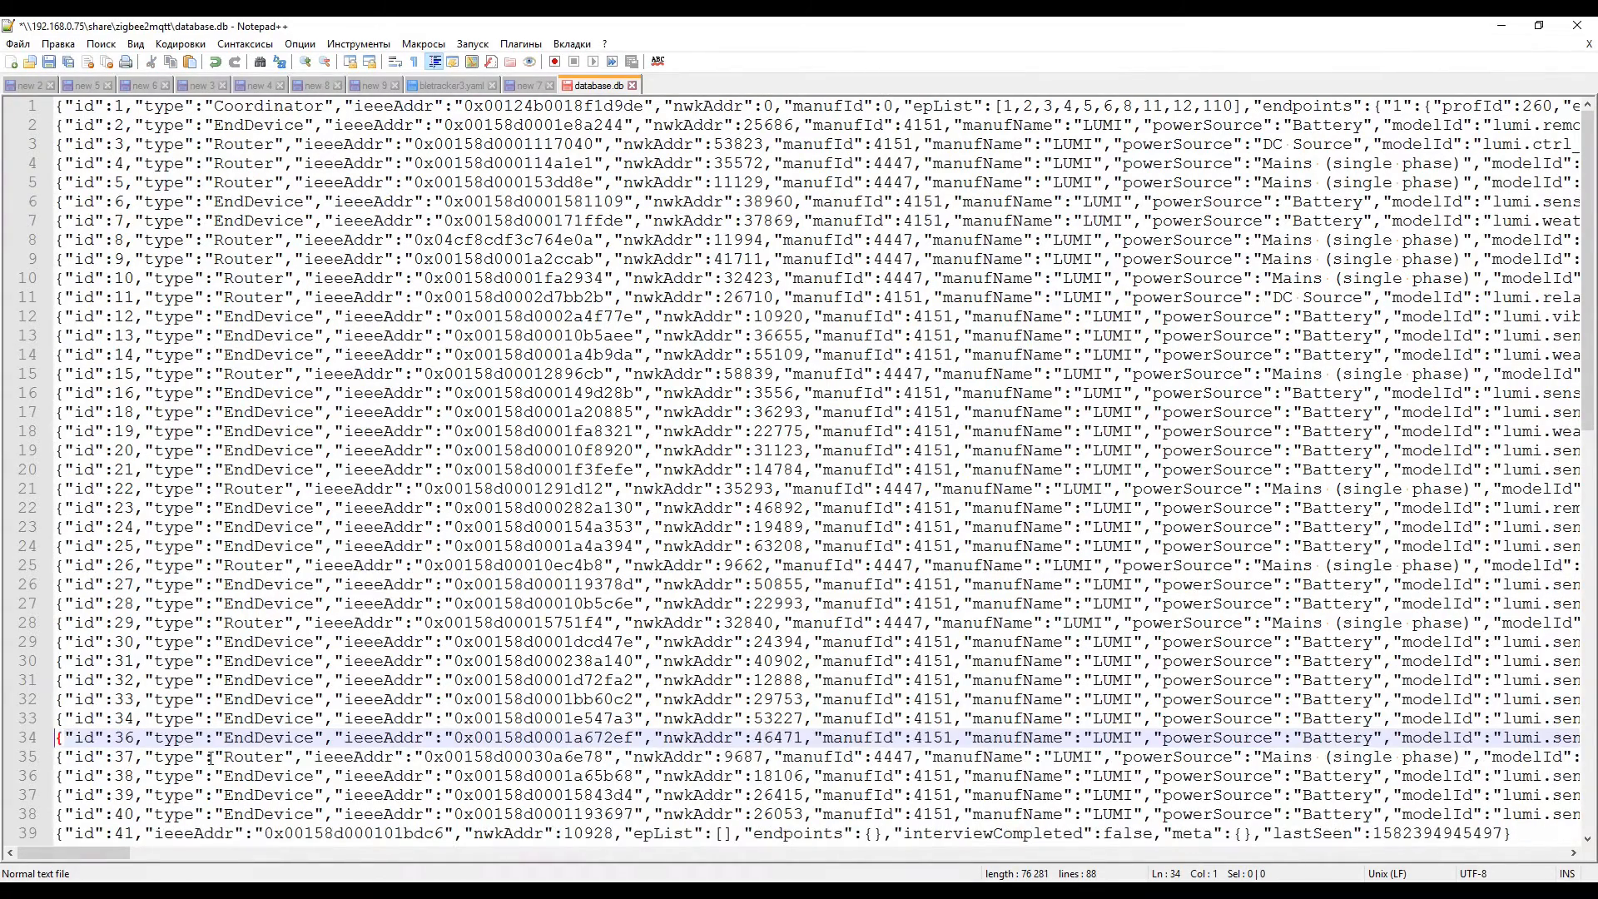
{"action": "left_click", "coordinate": [43, 63]}
{"action": "left_click", "coordinate": [633, 86]}
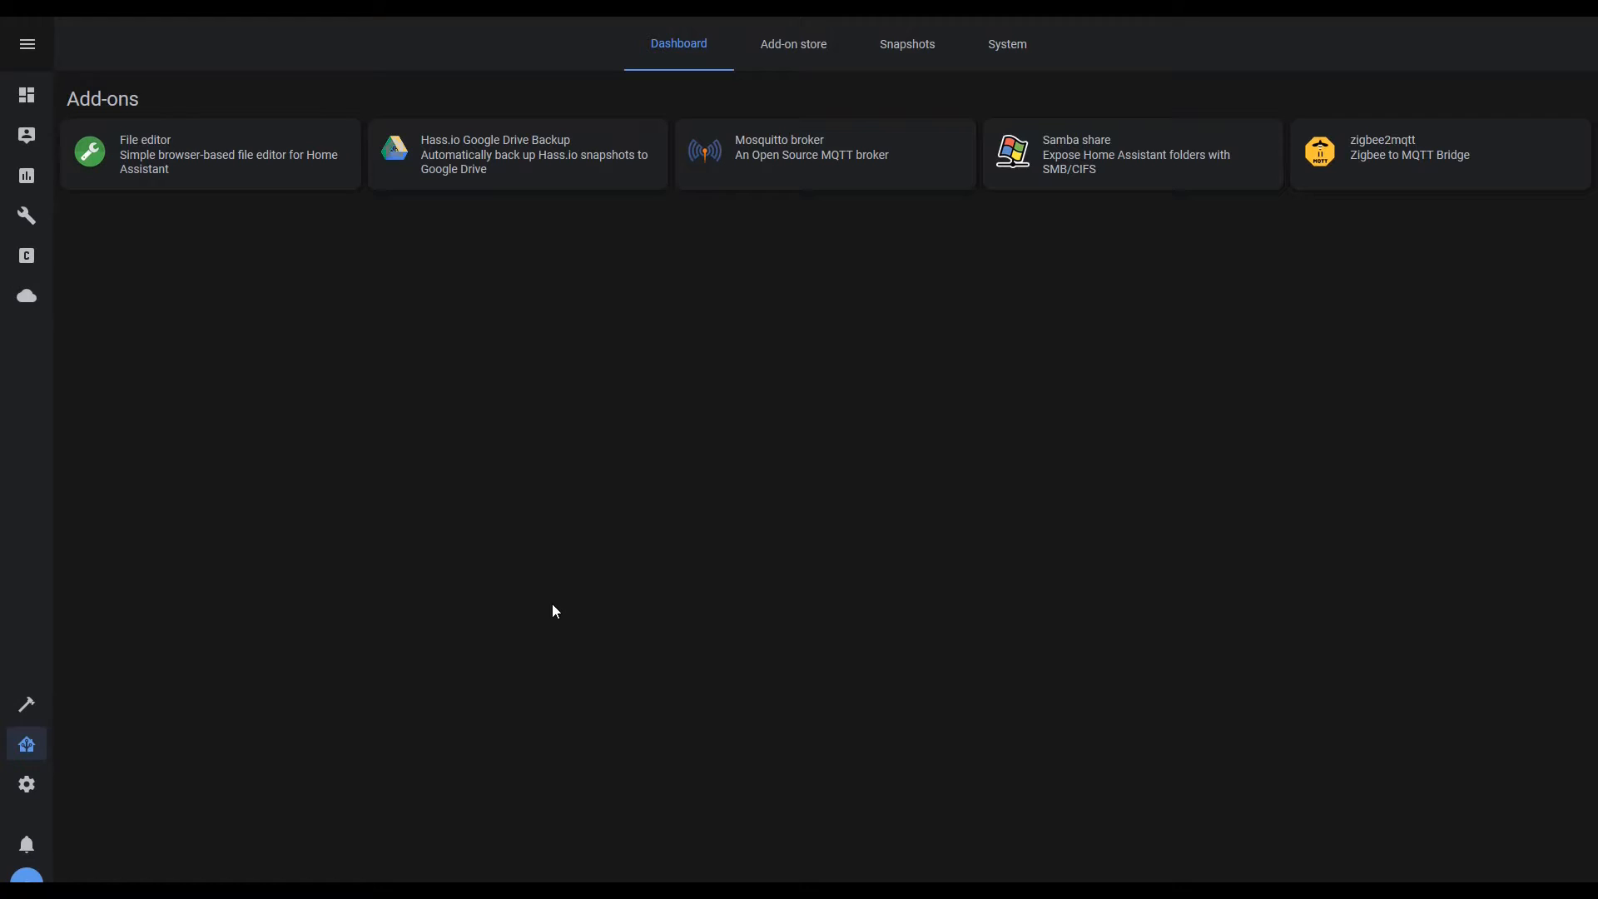
- Restart the zigbee2mqtt add-on in Home Assistant and check its refreshed log
{"action": "left_click", "coordinate": [1429, 160]}
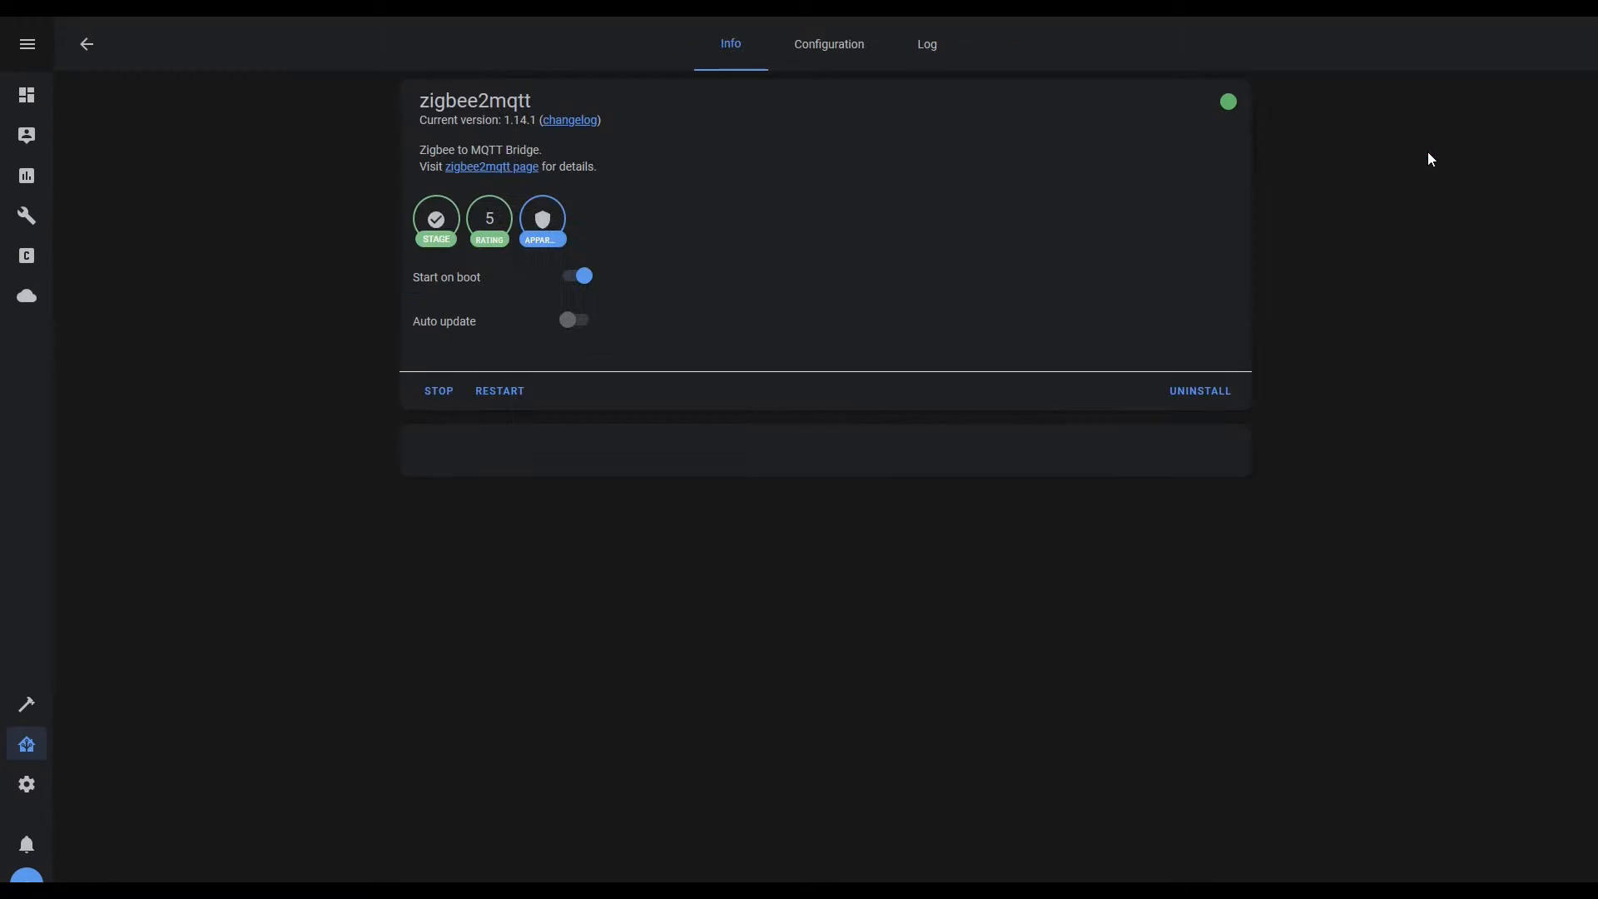
{"action": "left_click", "coordinate": [510, 393]}
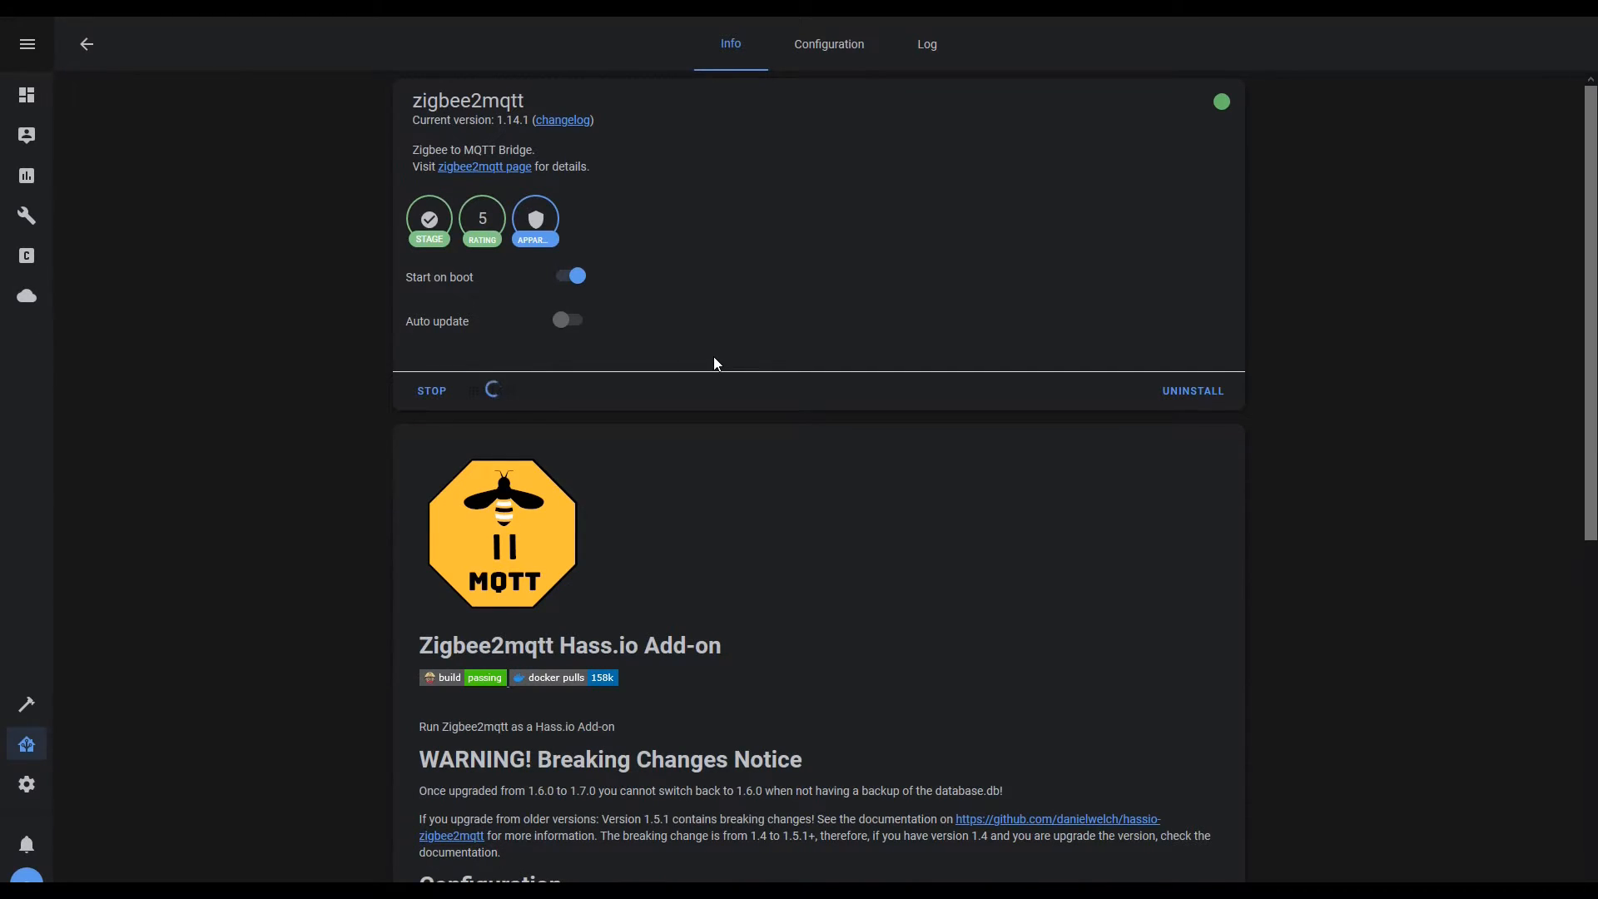
{"action": "left_click", "coordinate": [932, 50]}
{"action": "left_click", "coordinate": [465, 333]}
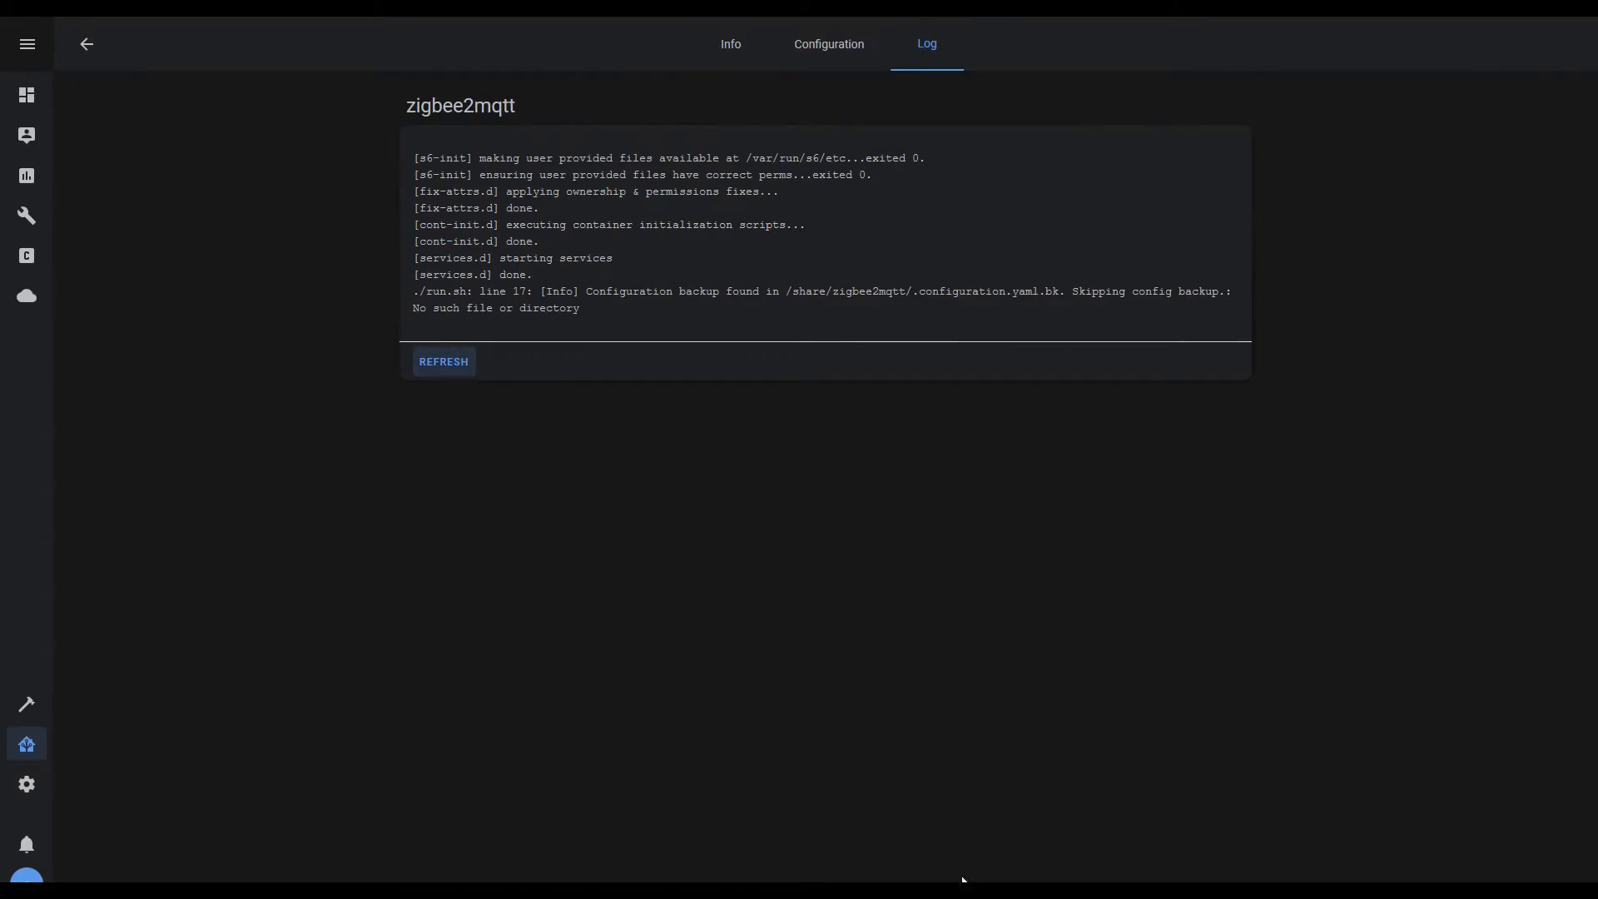
{"action": "left_click", "coordinate": [449, 364]}
{"action": "left_click", "coordinate": [449, 365]}
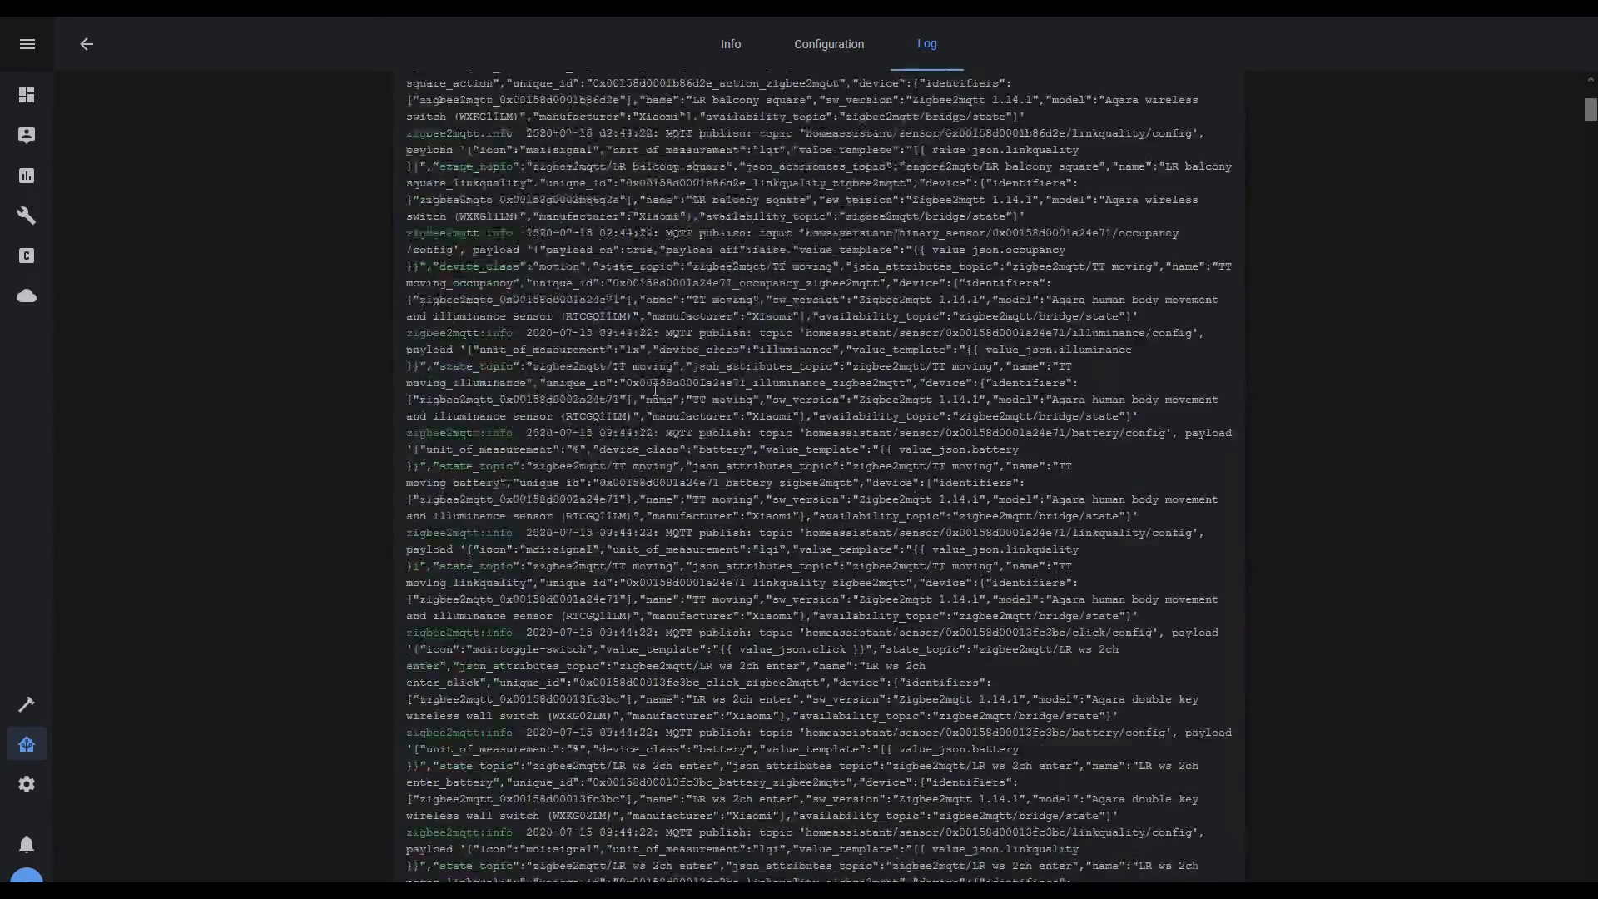
{"action": "scroll", "coordinate": [801, 583], "scroll_direction": "down", "scroll_amount": 20}
{"action": "scroll", "coordinate": [794, 625], "scroll_direction": "up", "scroll_amount": 14}
{"action": "scroll", "coordinate": [794, 624], "scroll_direction": "up", "scroll_amount": 5}
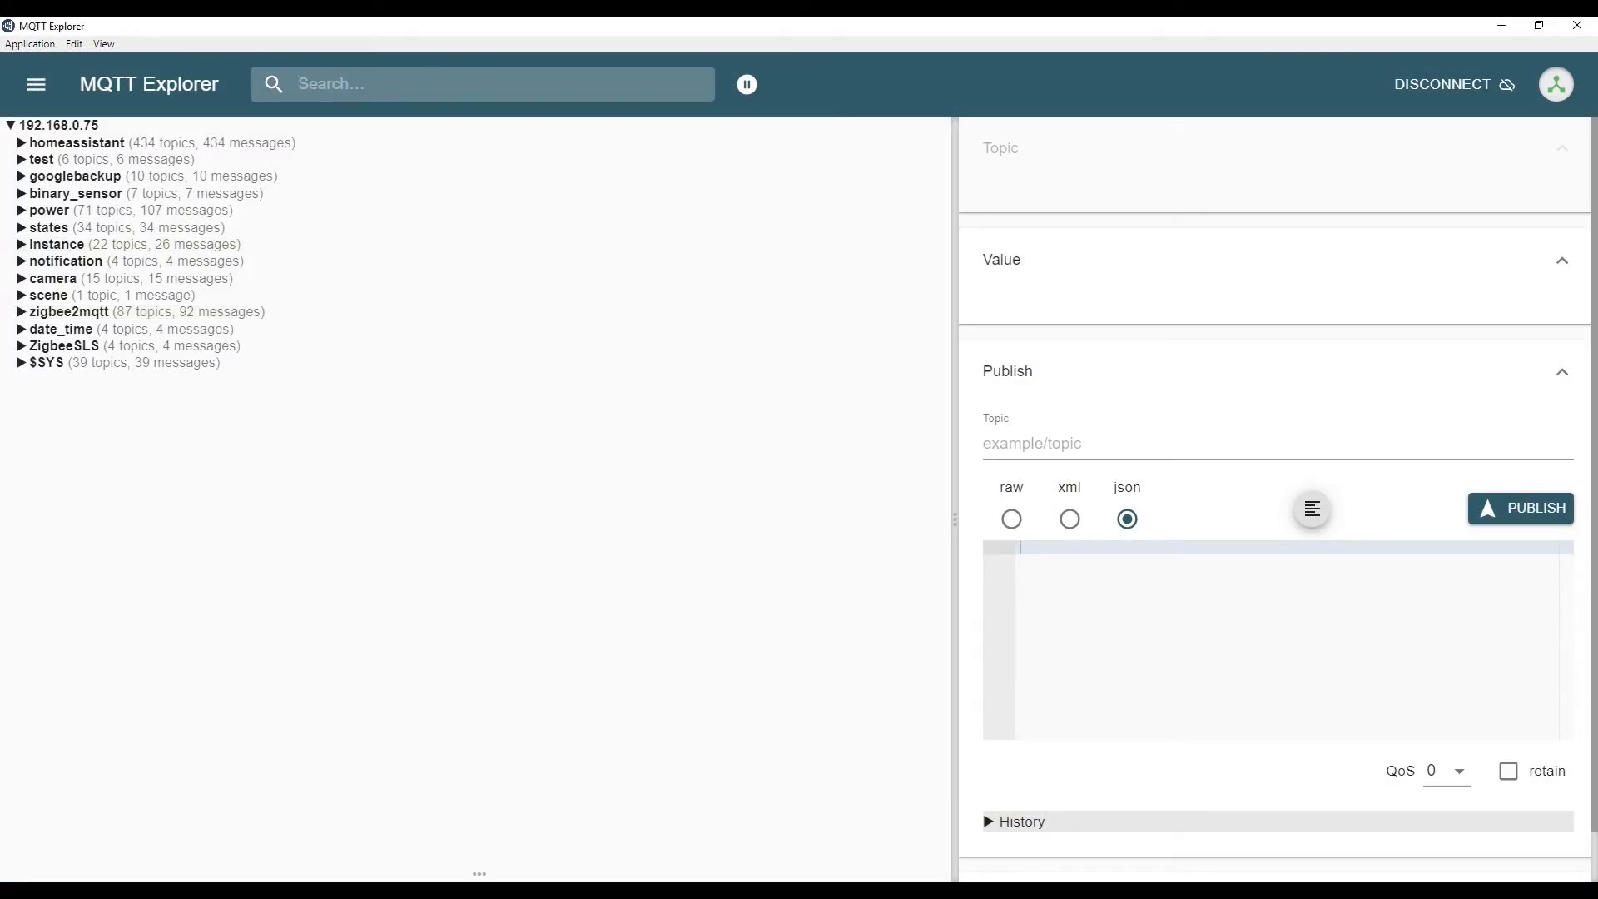
- Search MQTT Explorer for 0x00158d0001a99562 and delete its binary_sensor and sensor topics with their child topics
{"action": "type", "text": "0x00158d0001a99562"}
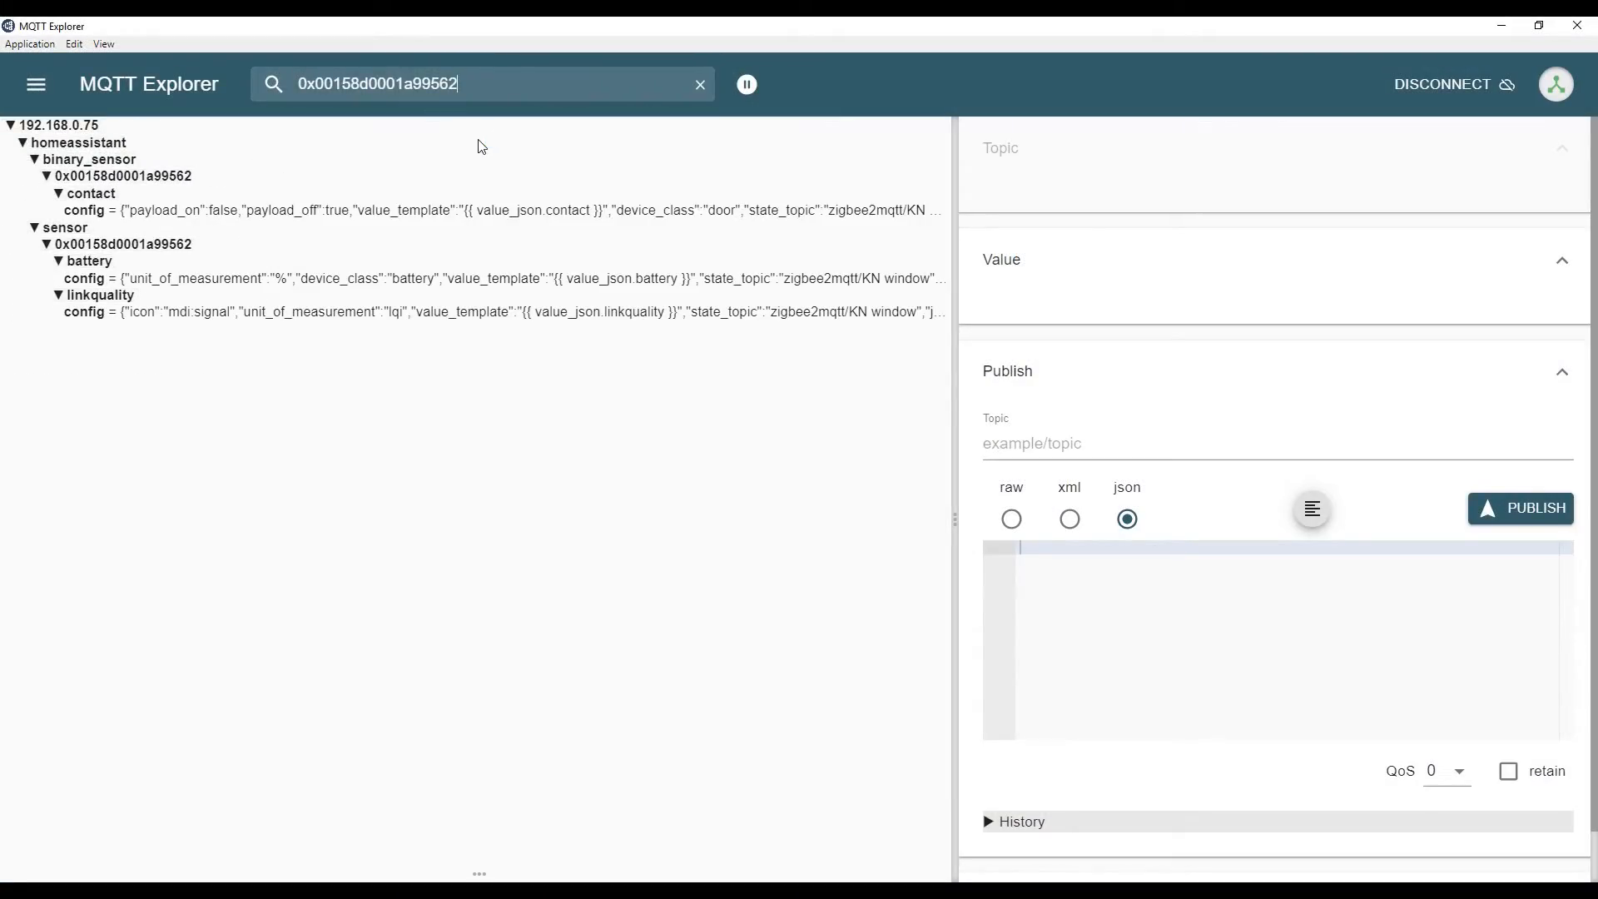
{"action": "left_click", "coordinate": [93, 177]}
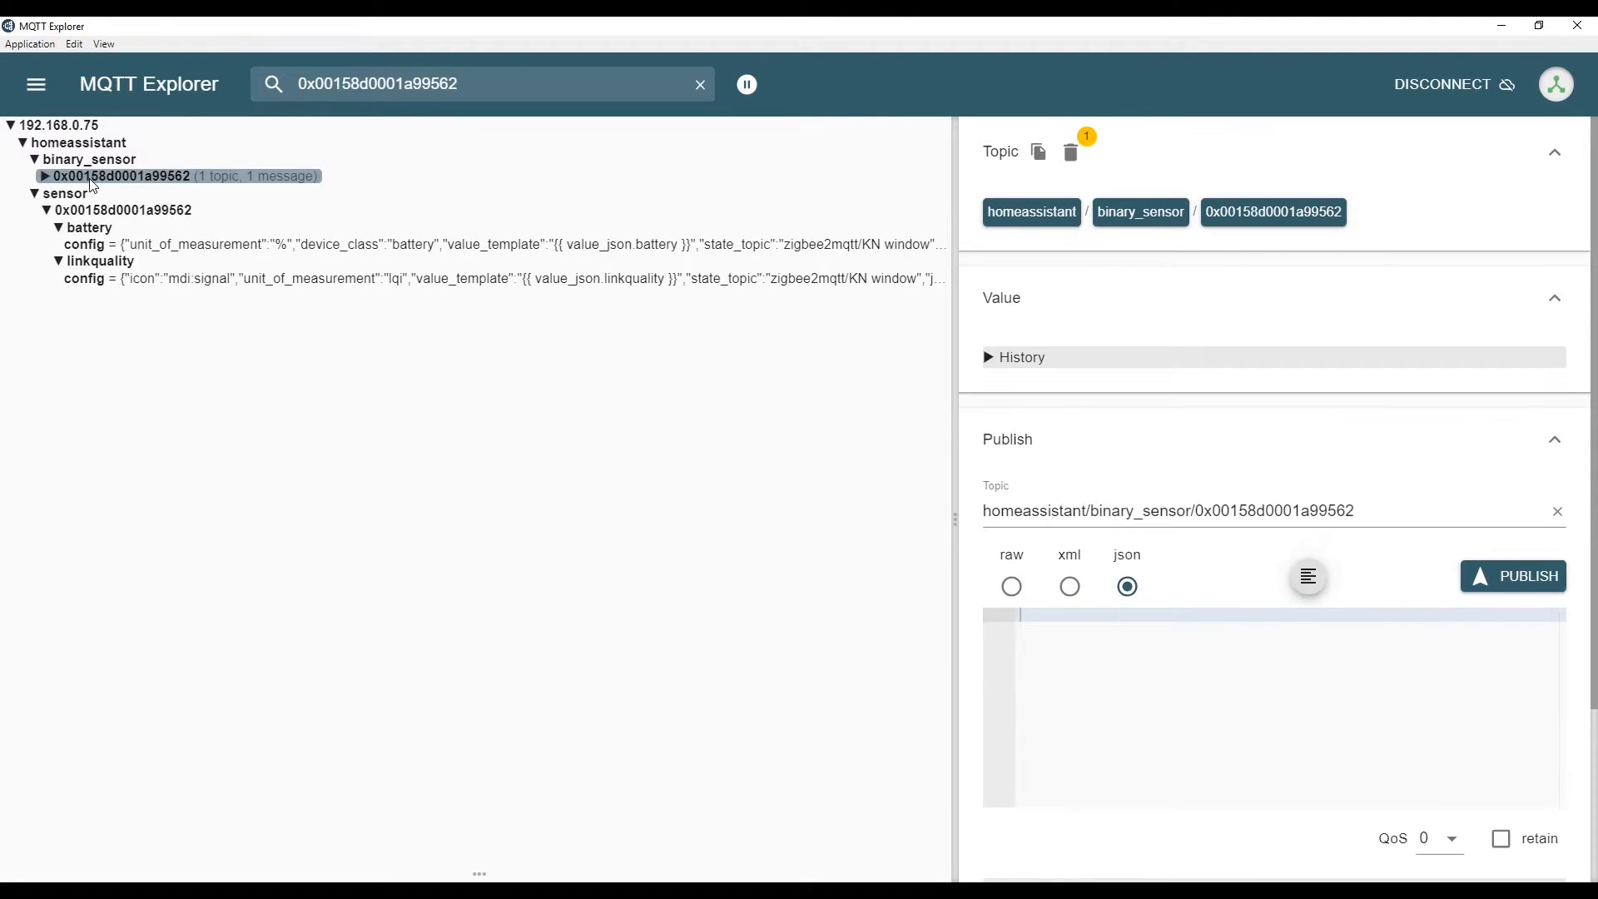
{"action": "left_click", "coordinate": [1074, 153]}
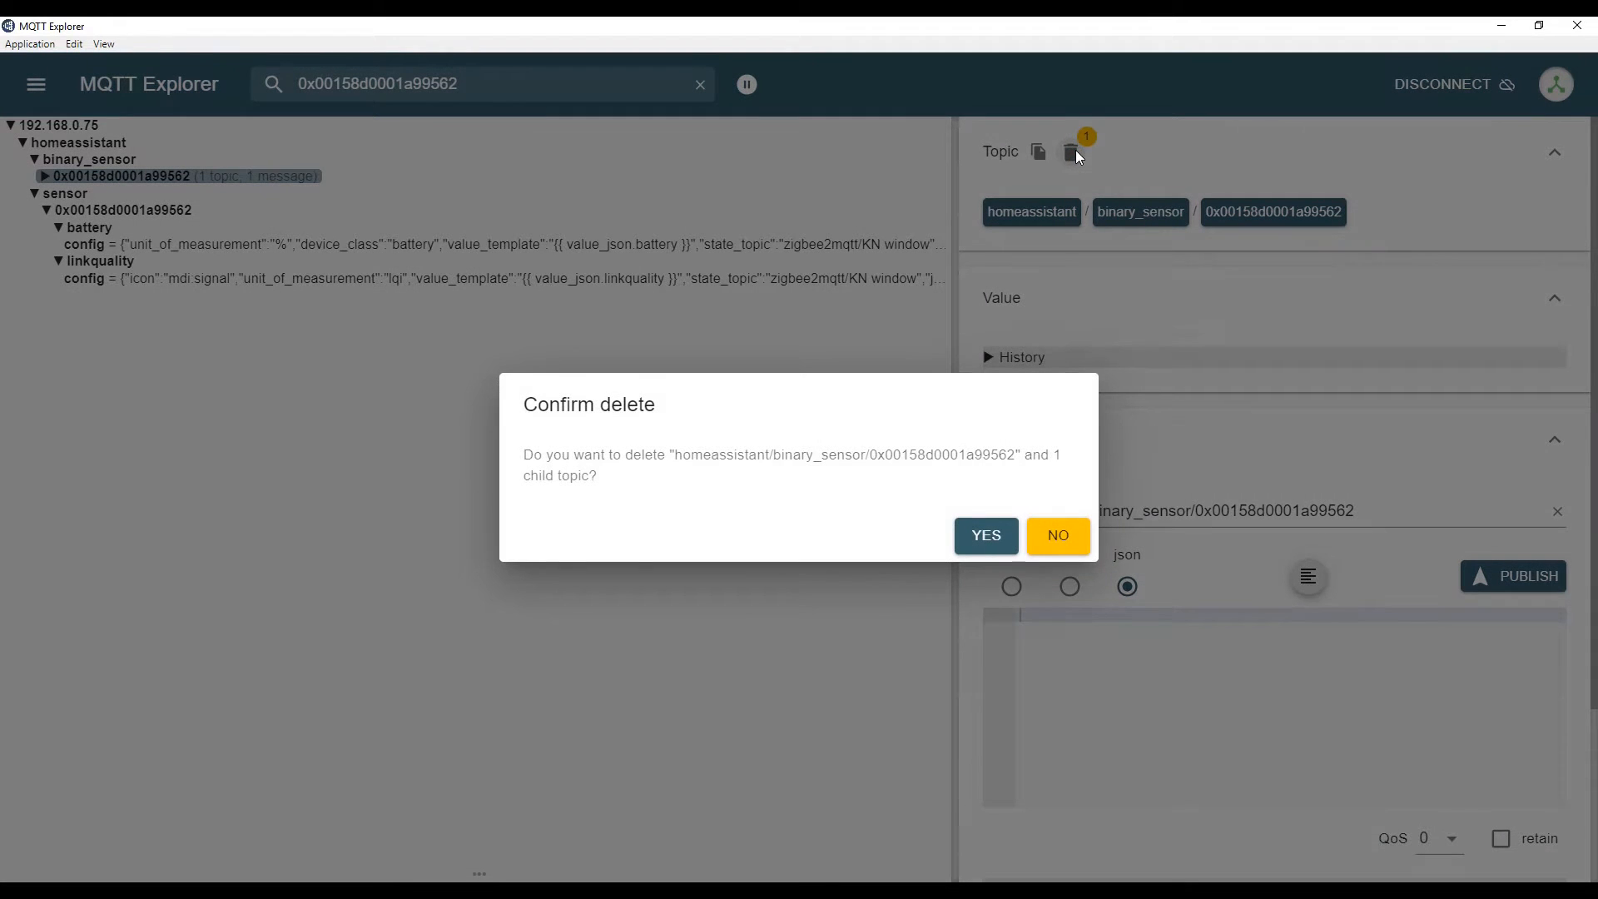
{"action": "left_click", "coordinate": [997, 538]}
{"action": "left_click", "coordinate": [161, 178]}
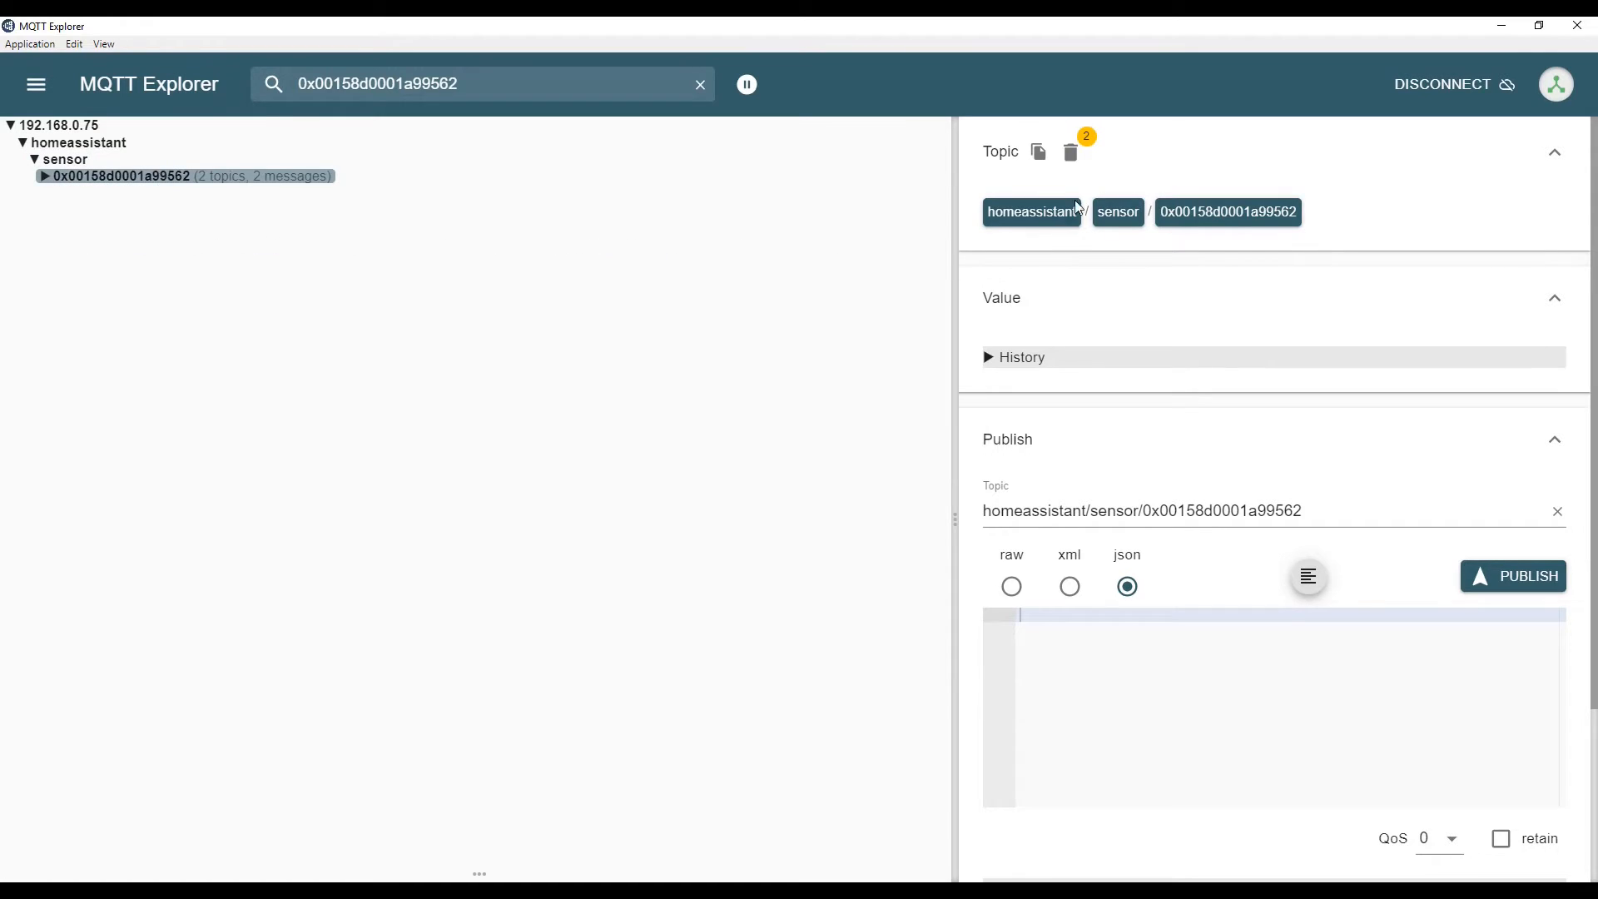
{"action": "left_click", "coordinate": [1072, 153]}
{"action": "left_click", "coordinate": [997, 539]}
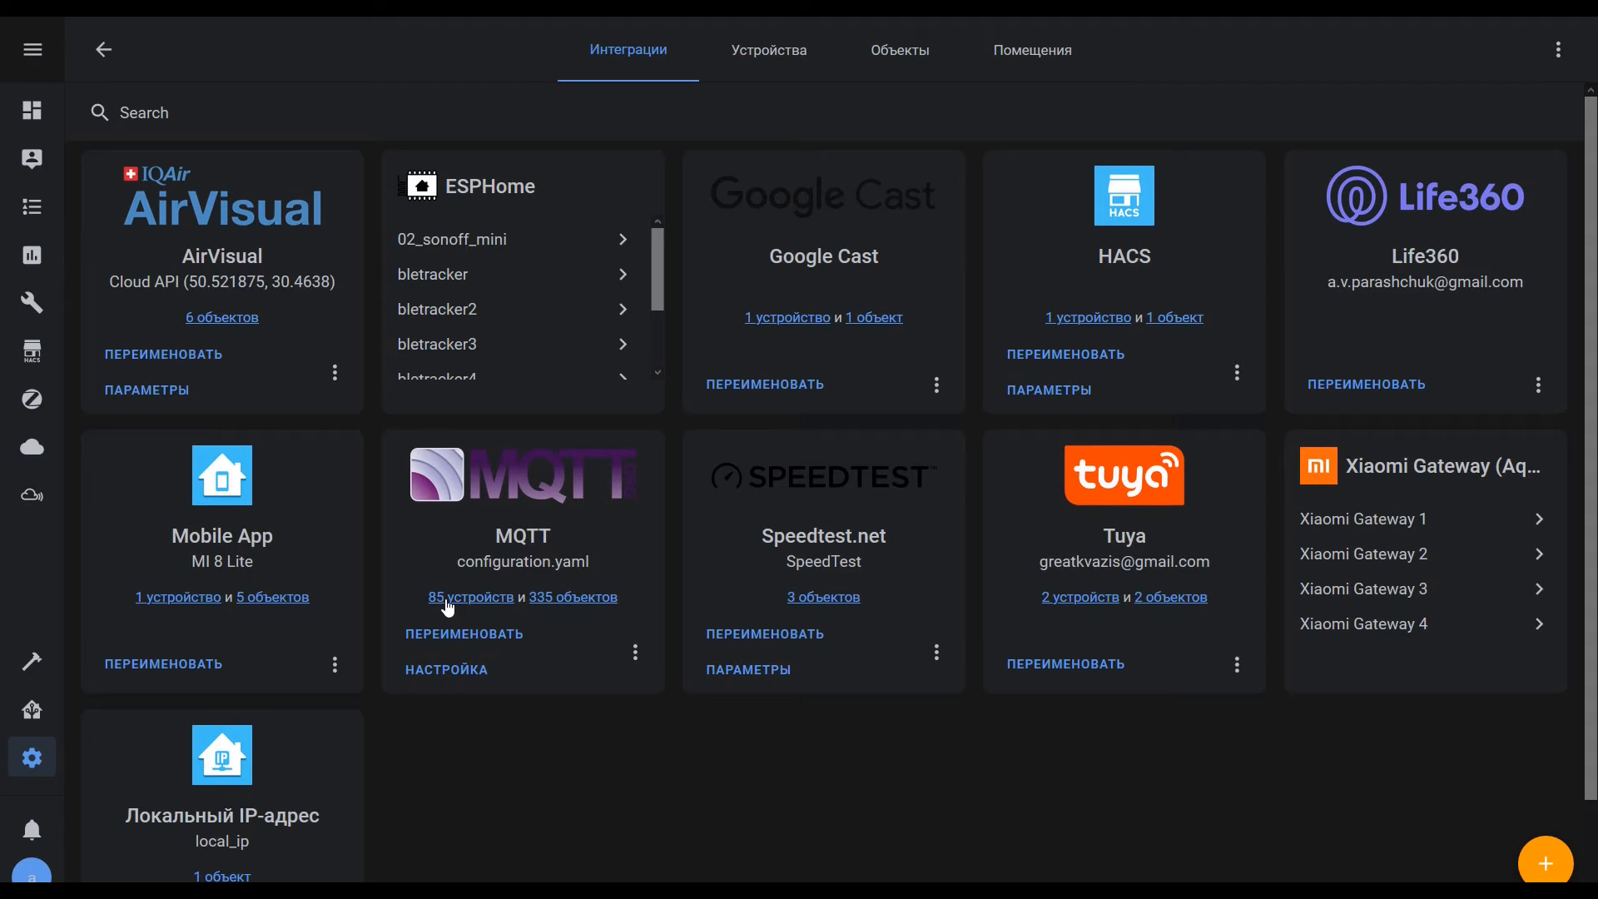
- Open the MQTT integration's device list in Home Assistant
{"action": "left_click", "coordinate": [447, 598]}
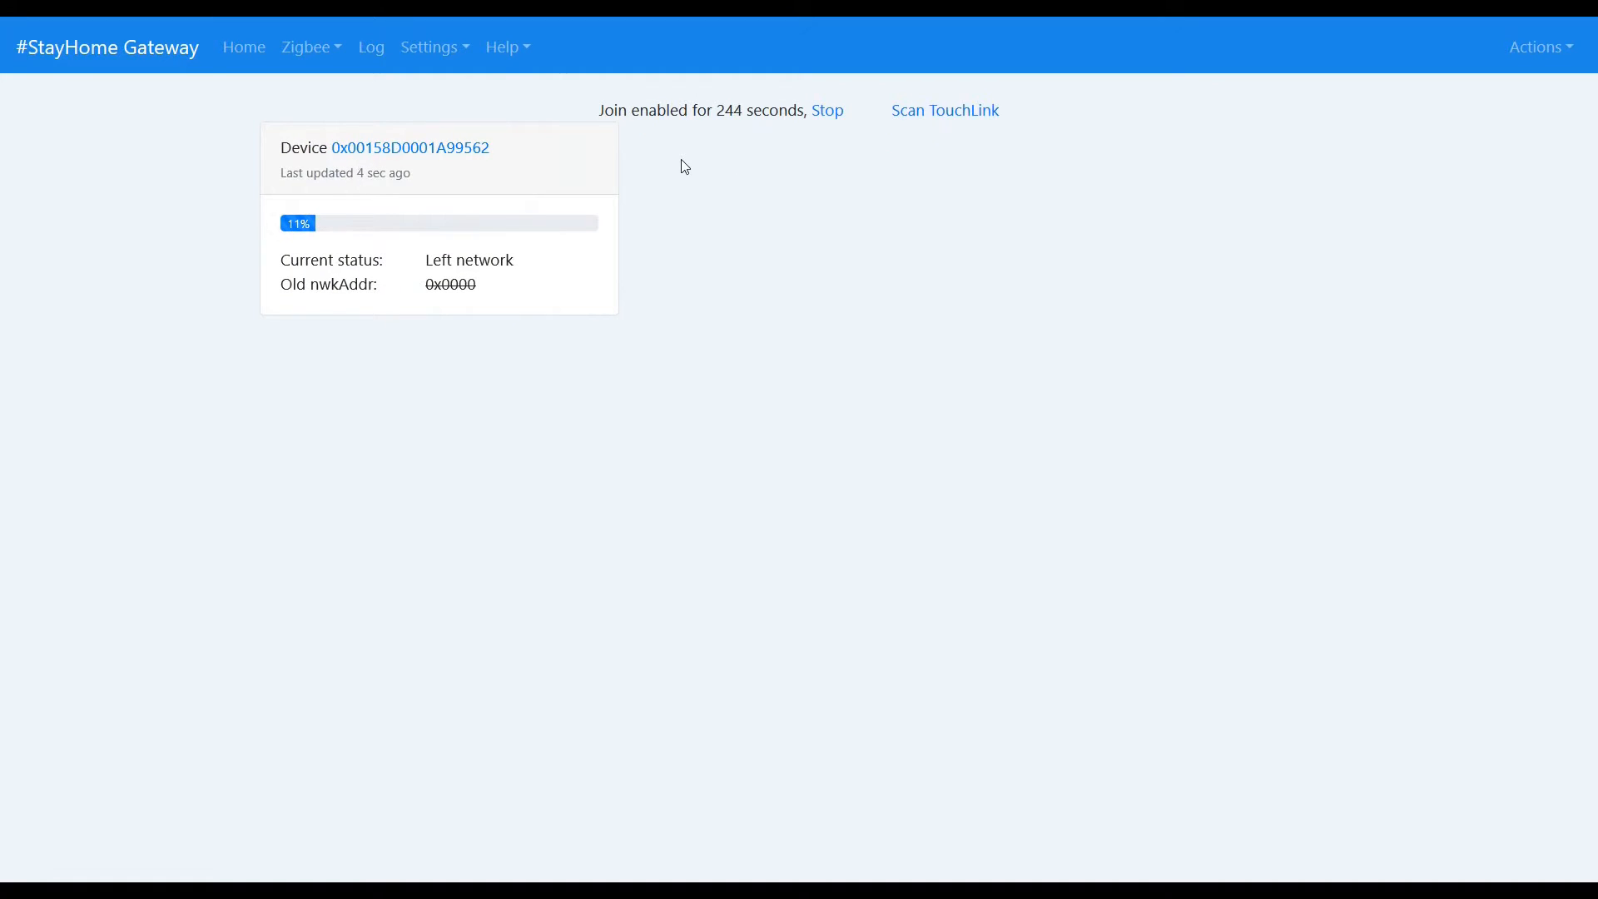
- Open the SLS gateway's Zigbee device list and name the newly joined lumi.sensor_magnet device KN window
{"action": "left_click", "coordinate": [438, 311]}
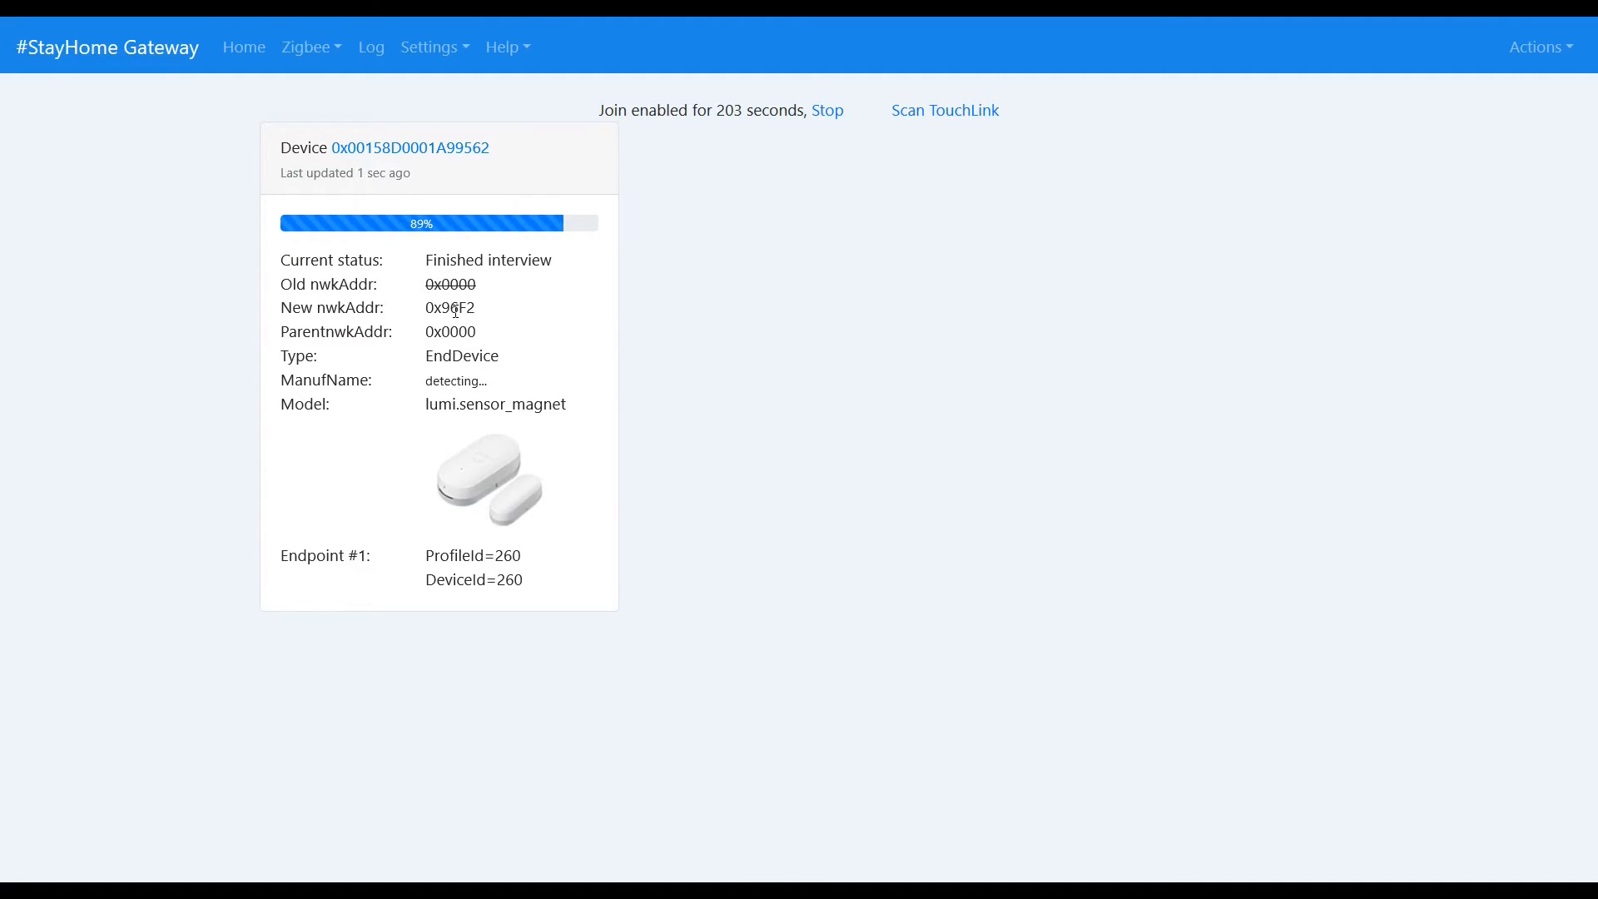
{"action": "left_click", "coordinate": [311, 47]}
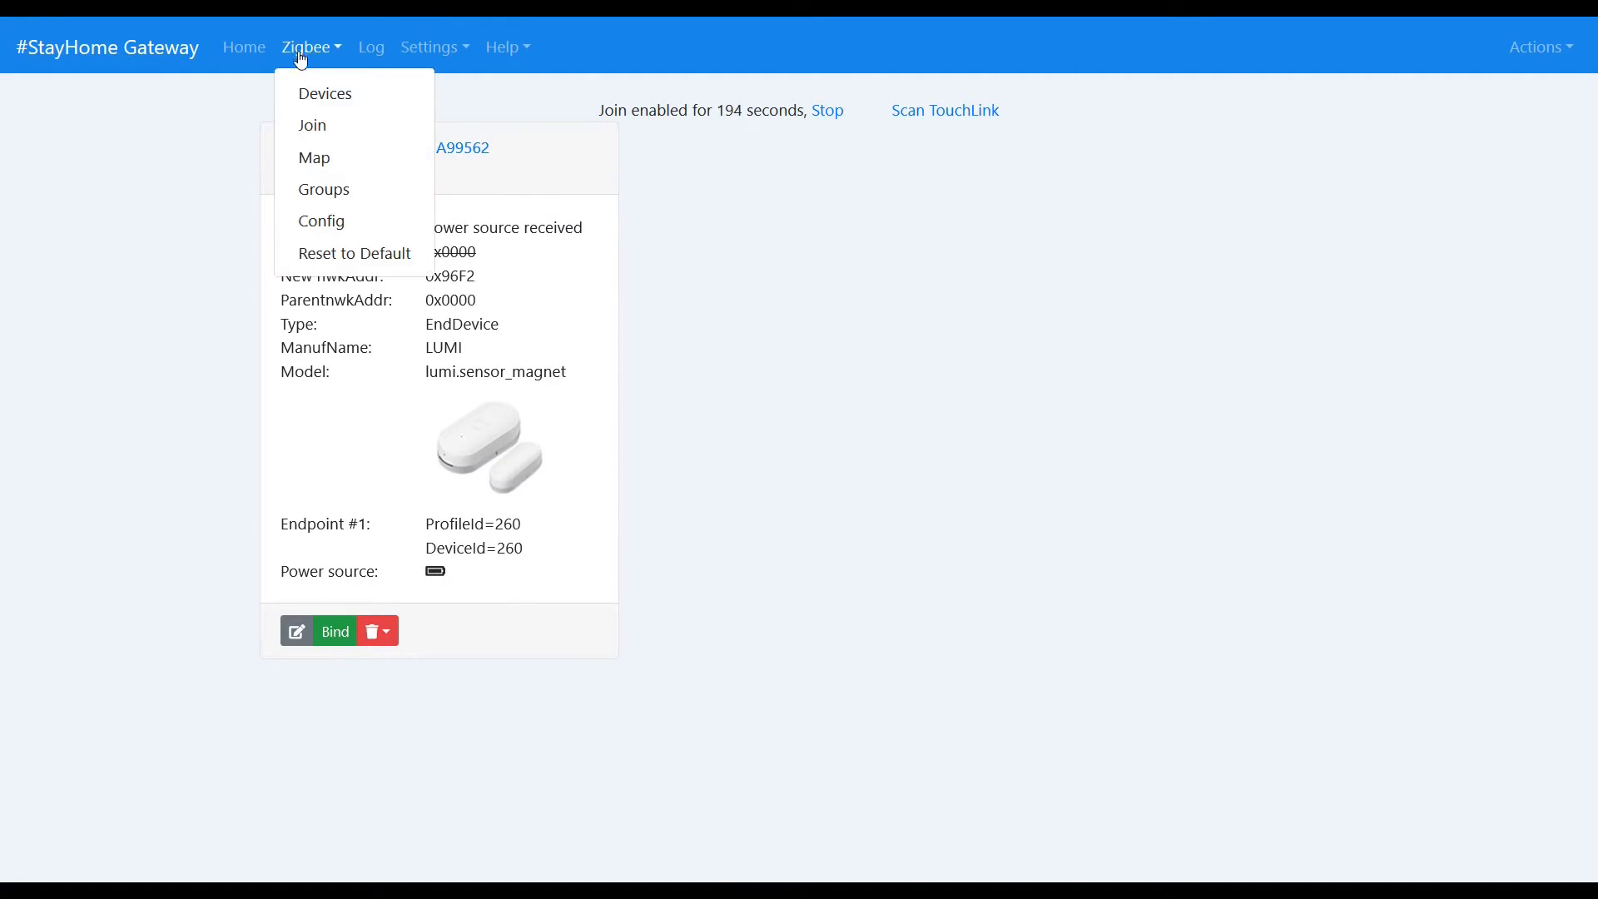
{"action": "left_click", "coordinate": [300, 91]}
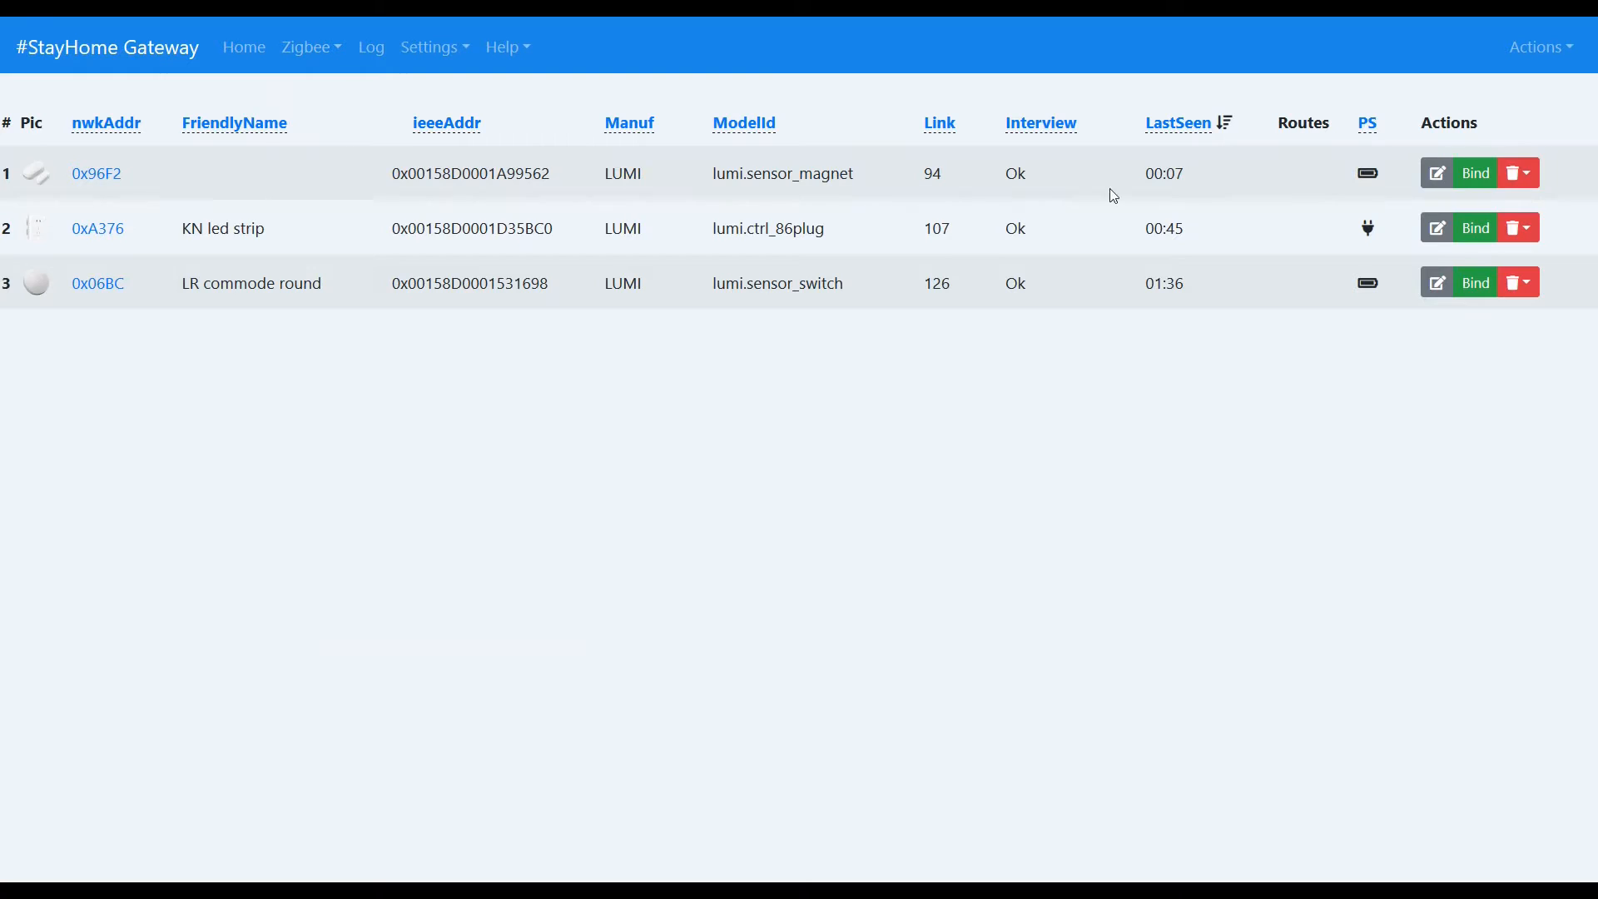
{"action": "left_click", "coordinate": [1438, 173]}
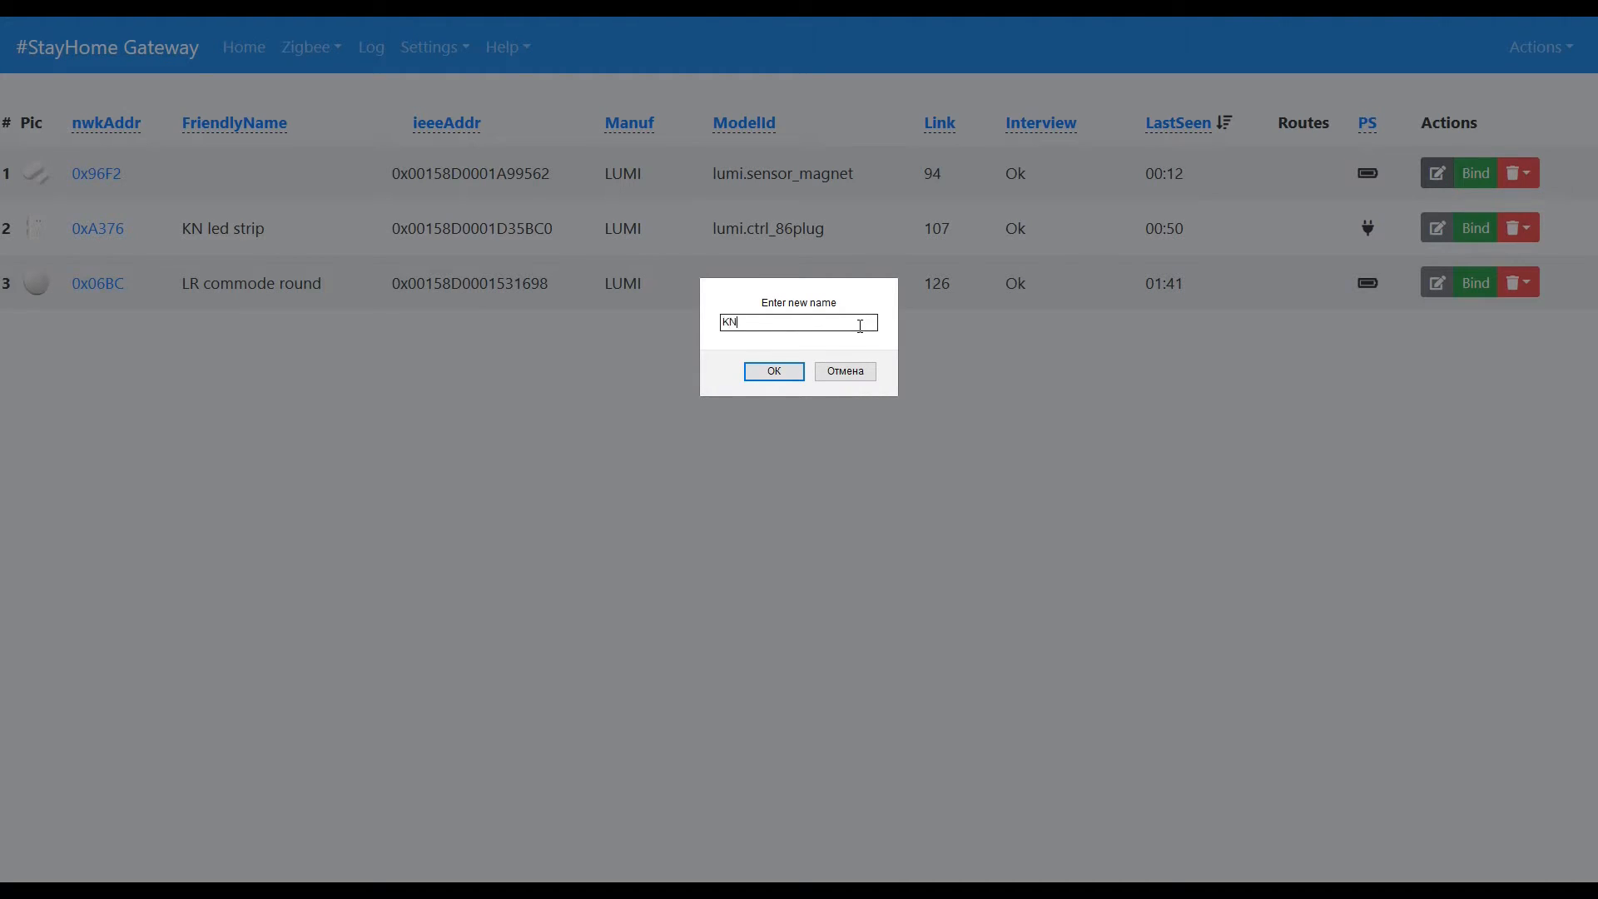
{"action": "left_click", "coordinate": [772, 371]}
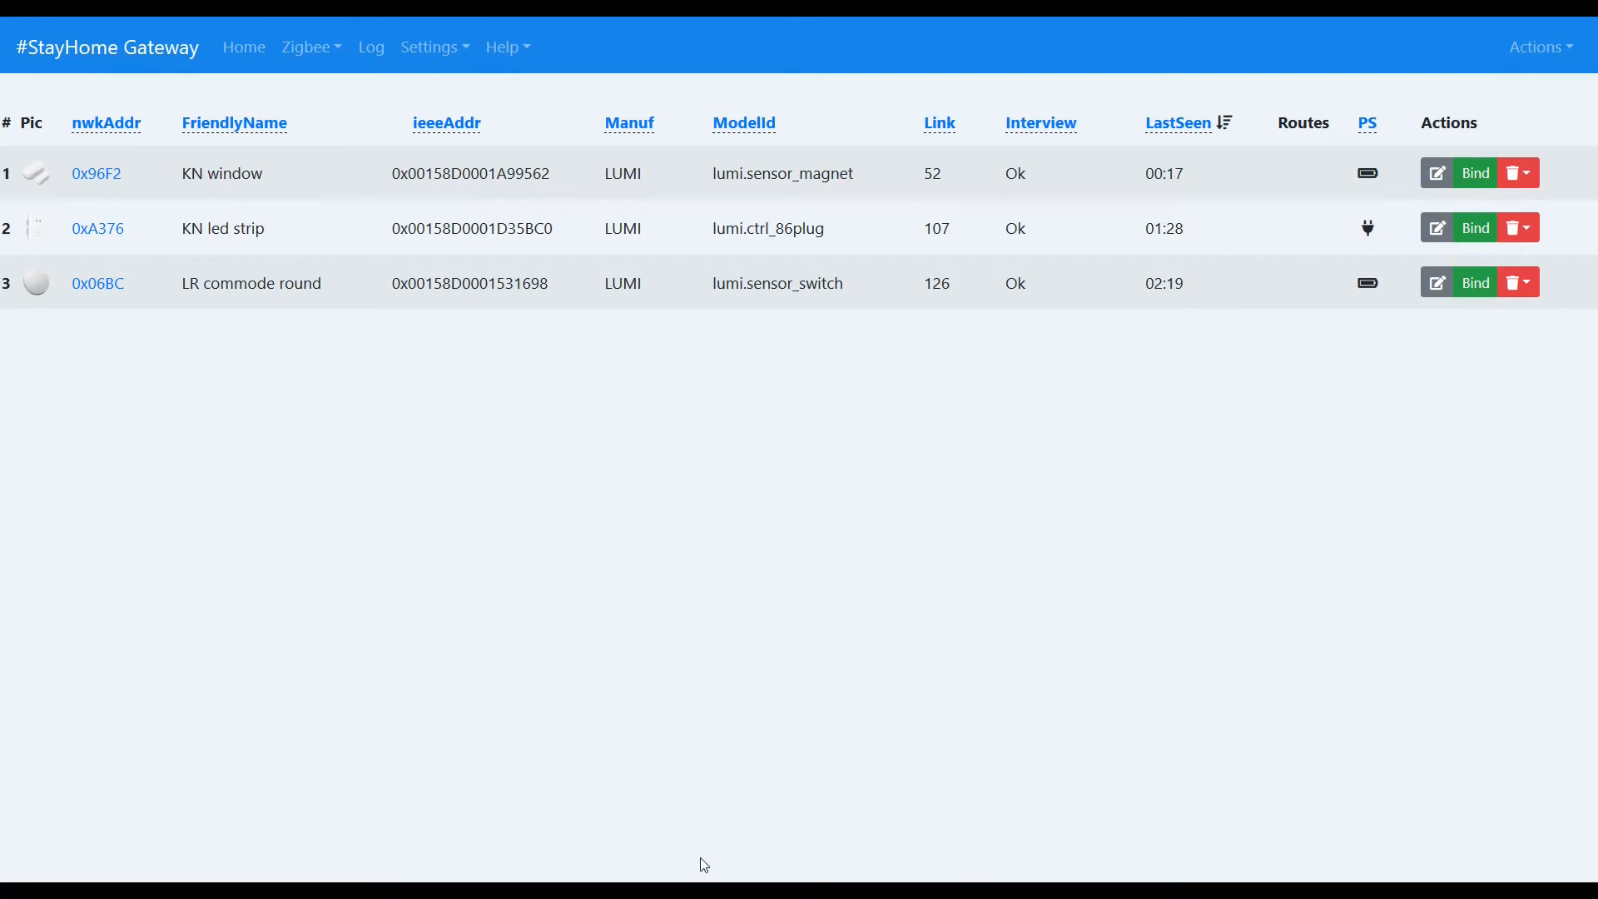
- Switch to MQTT Explorer and copy the full topic path of 0x00158D0001A99562 under ZigbeeSLS
{"action": "key", "text": "alt+Tab"}
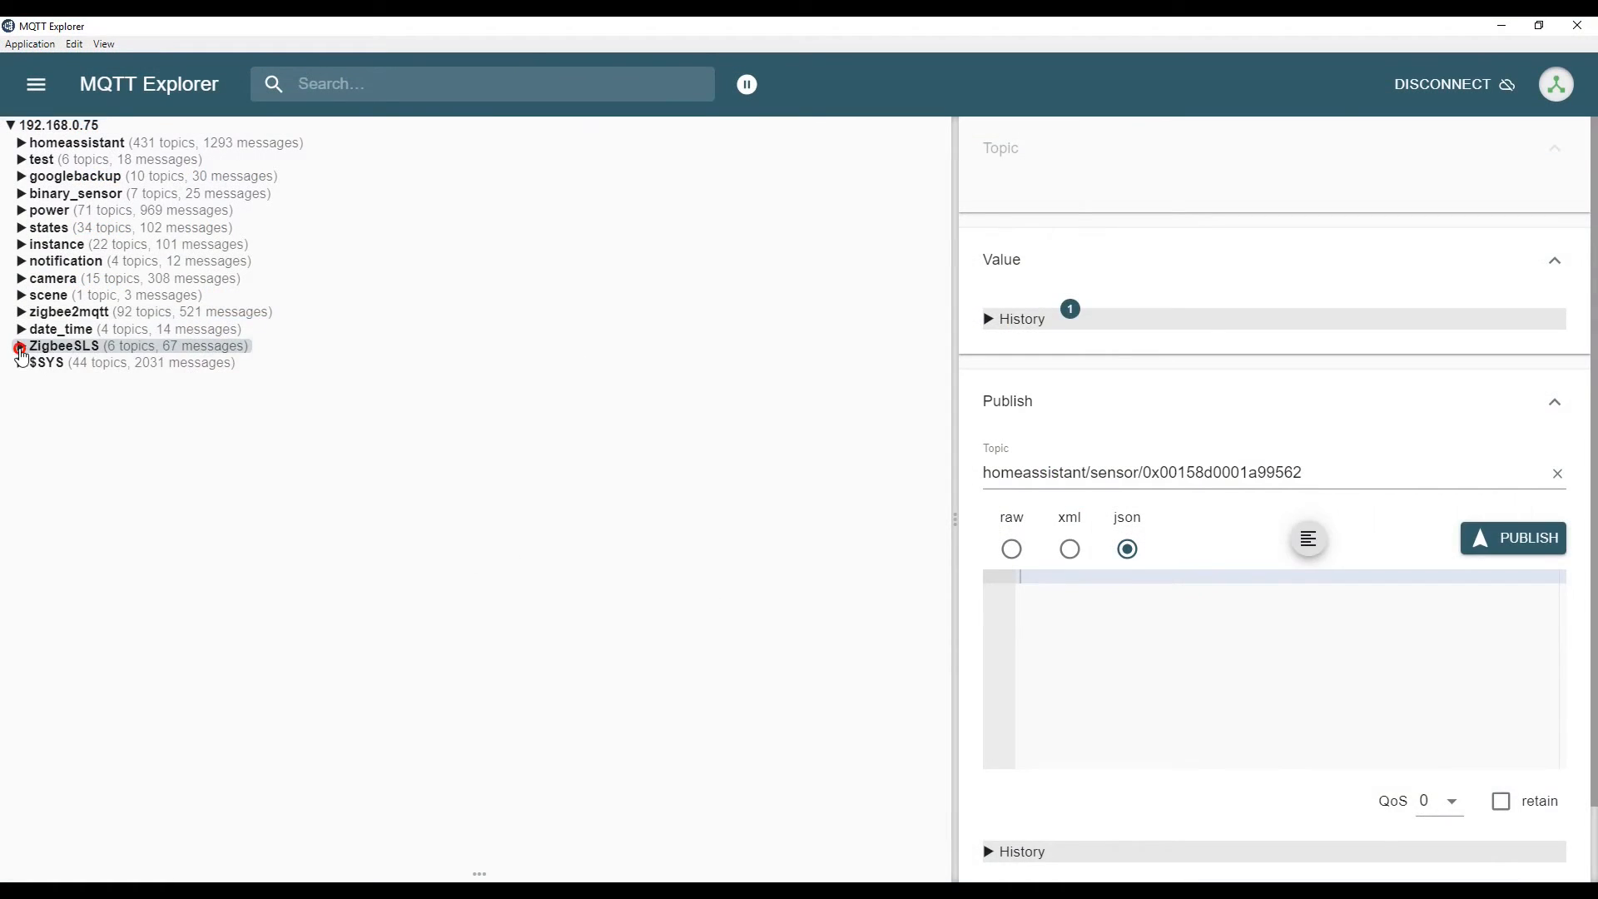
{"action": "left_click", "coordinate": [19, 348]}
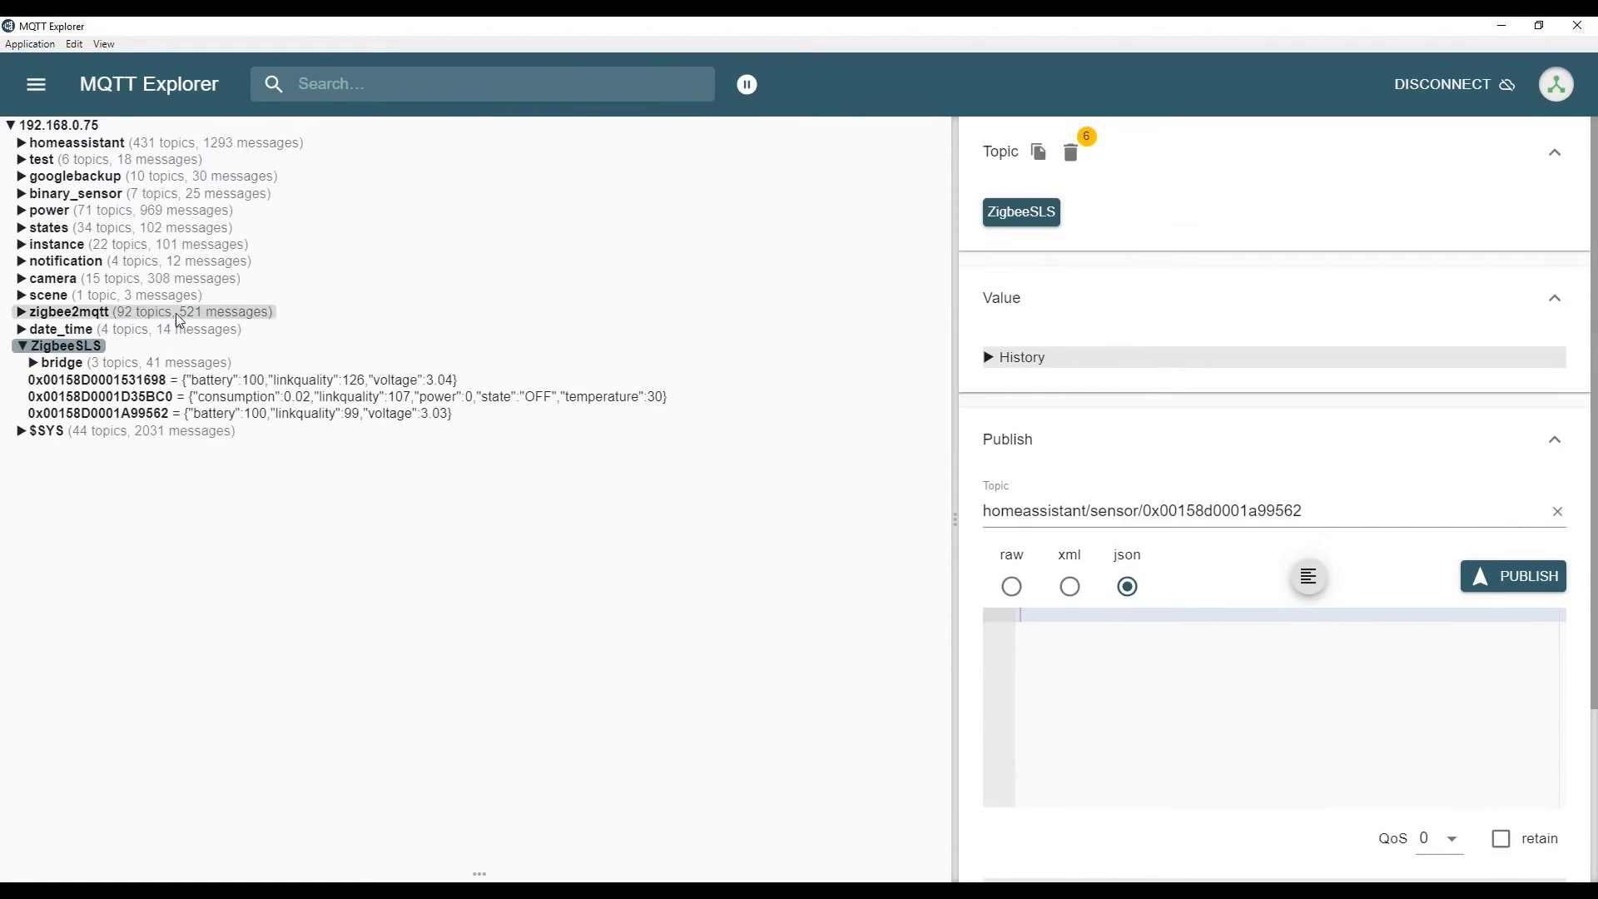
{"action": "left_click", "coordinate": [293, 417]}
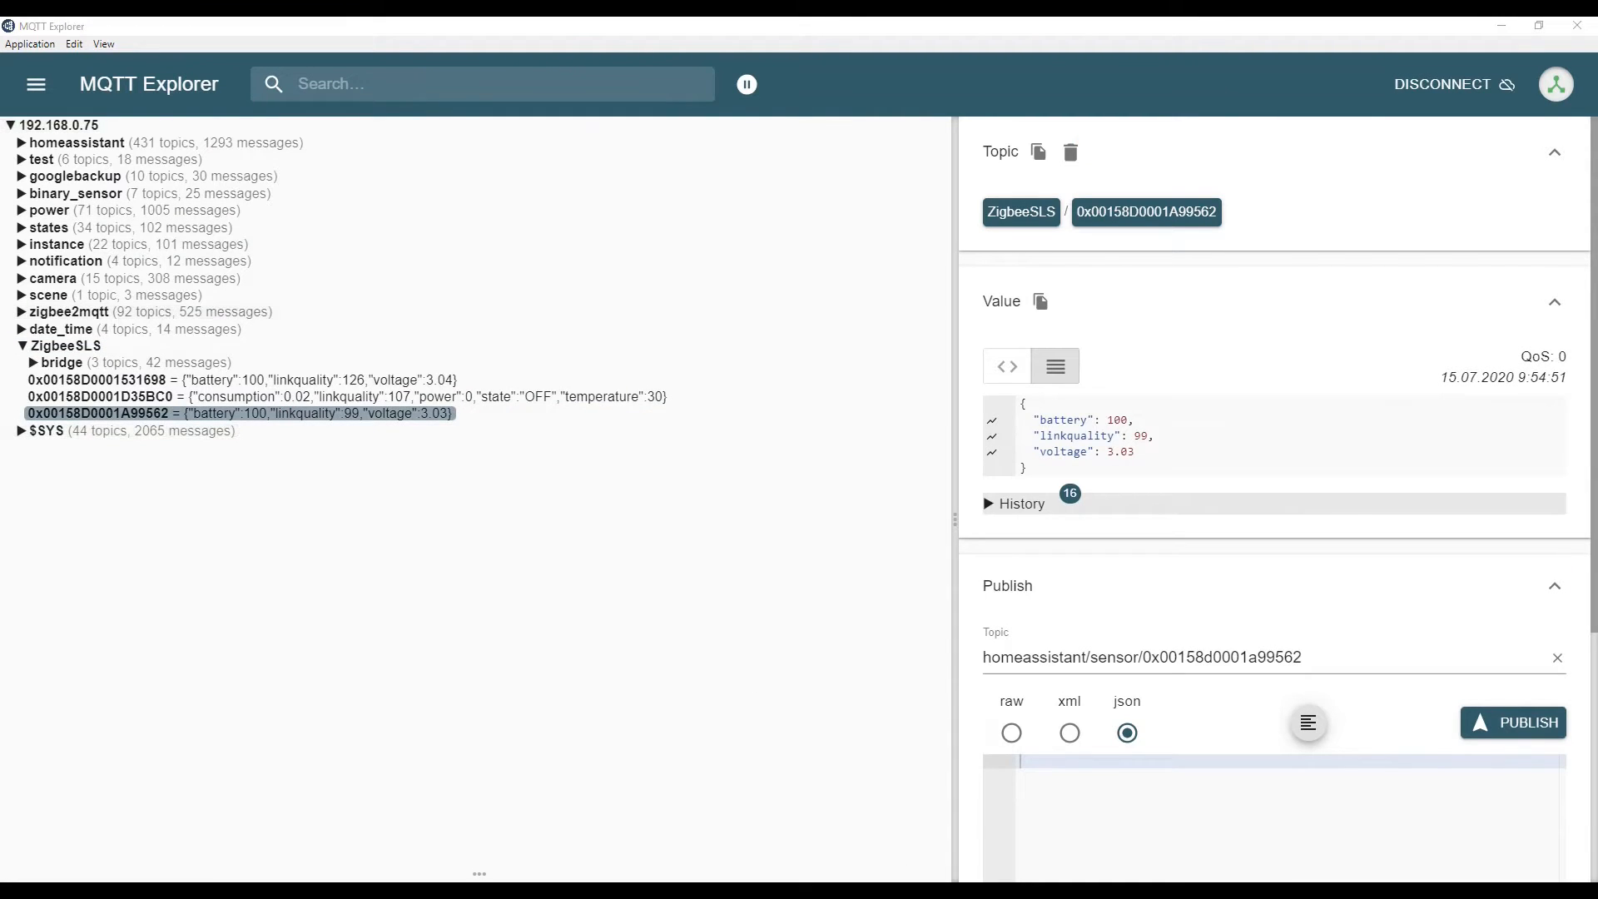
{"action": "left_click", "coordinate": [1038, 152]}
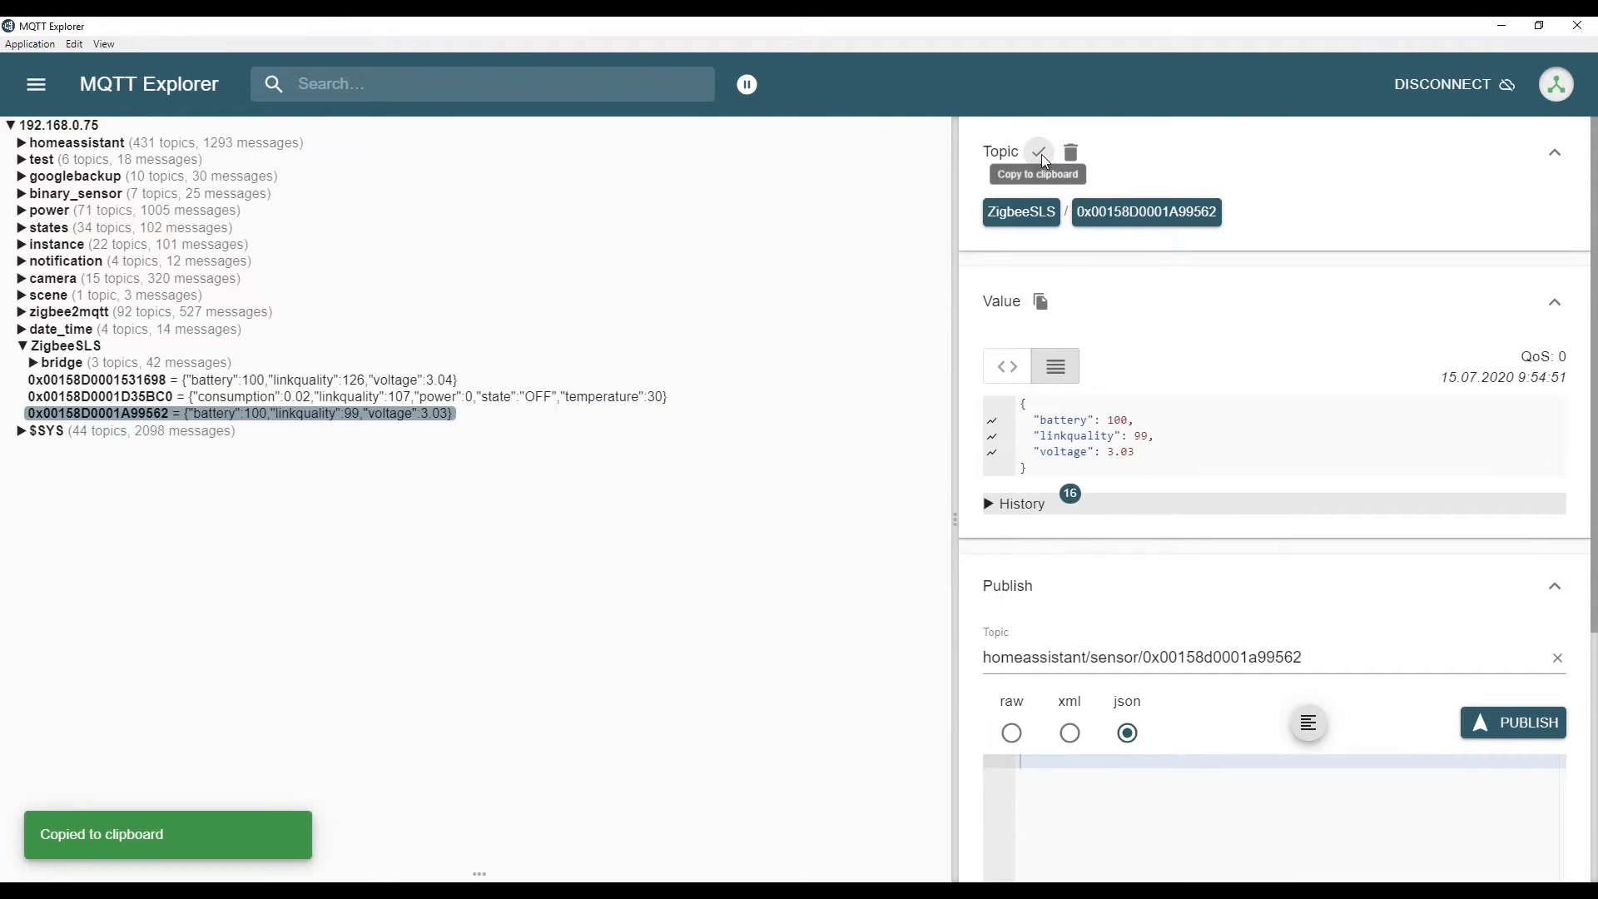
- In the Notepad++ contact config, set state_topic and json_attributes_topic to ZigbeeSLS/0x00158D0001A99562
{"action": "key", "text": "alt+Tab"}
{"action": "scroll", "coordinate": [290, 364], "scroll_direction": "up", "scroll_amount": 7}
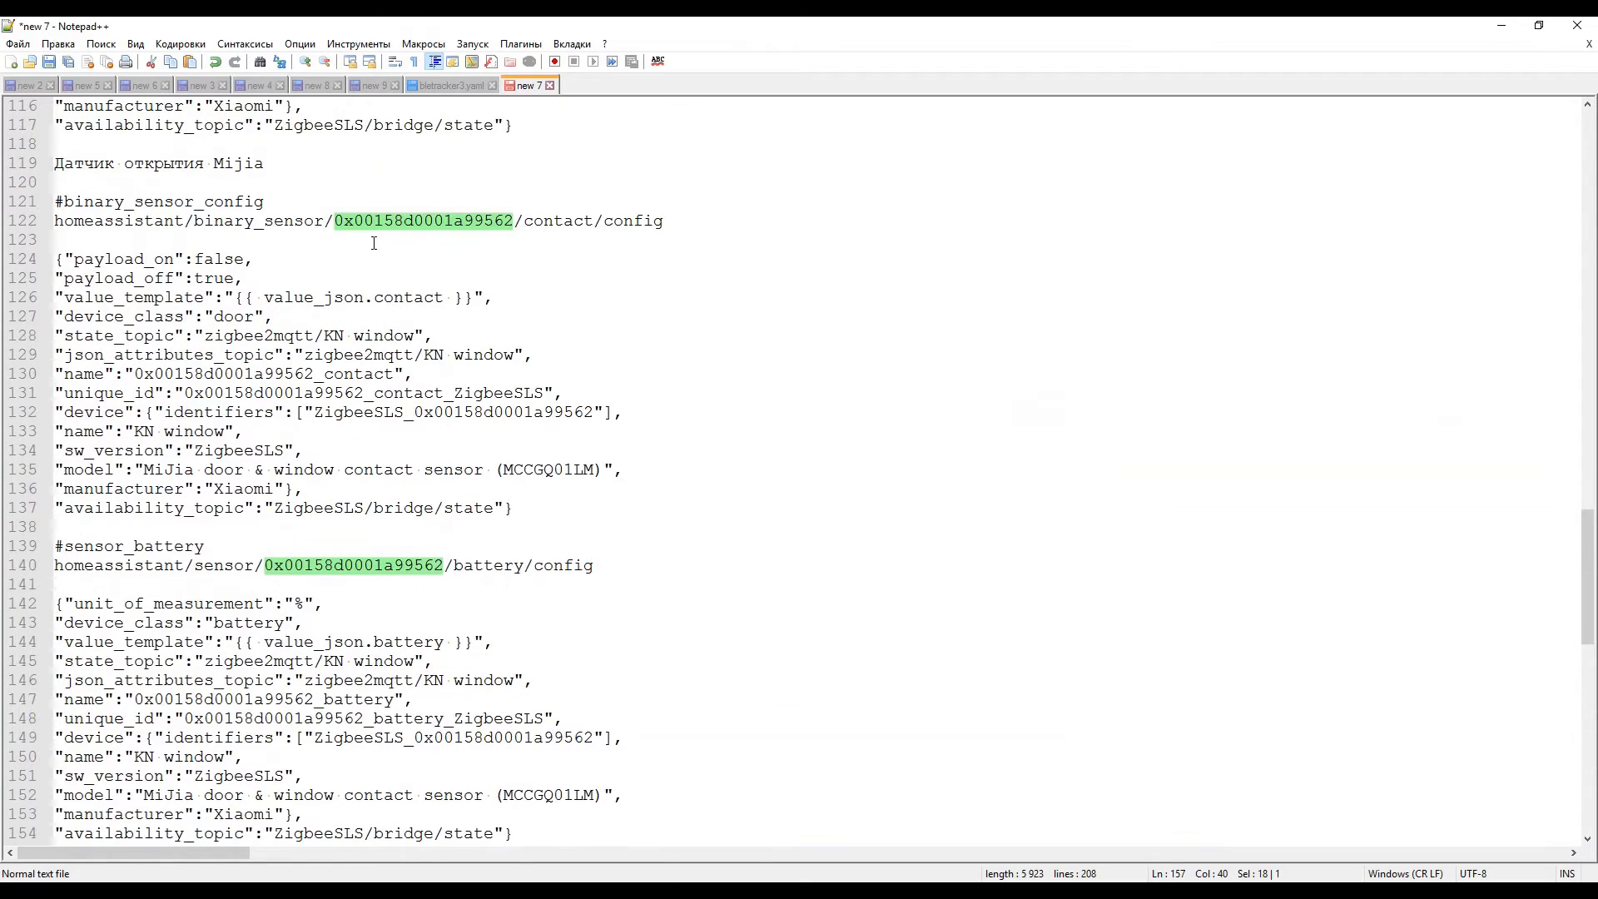
{"action": "left_click_drag", "start_coordinate": [208, 333], "coordinate": [422, 335]}
{"action": "key", "text": "ctrl+v"}
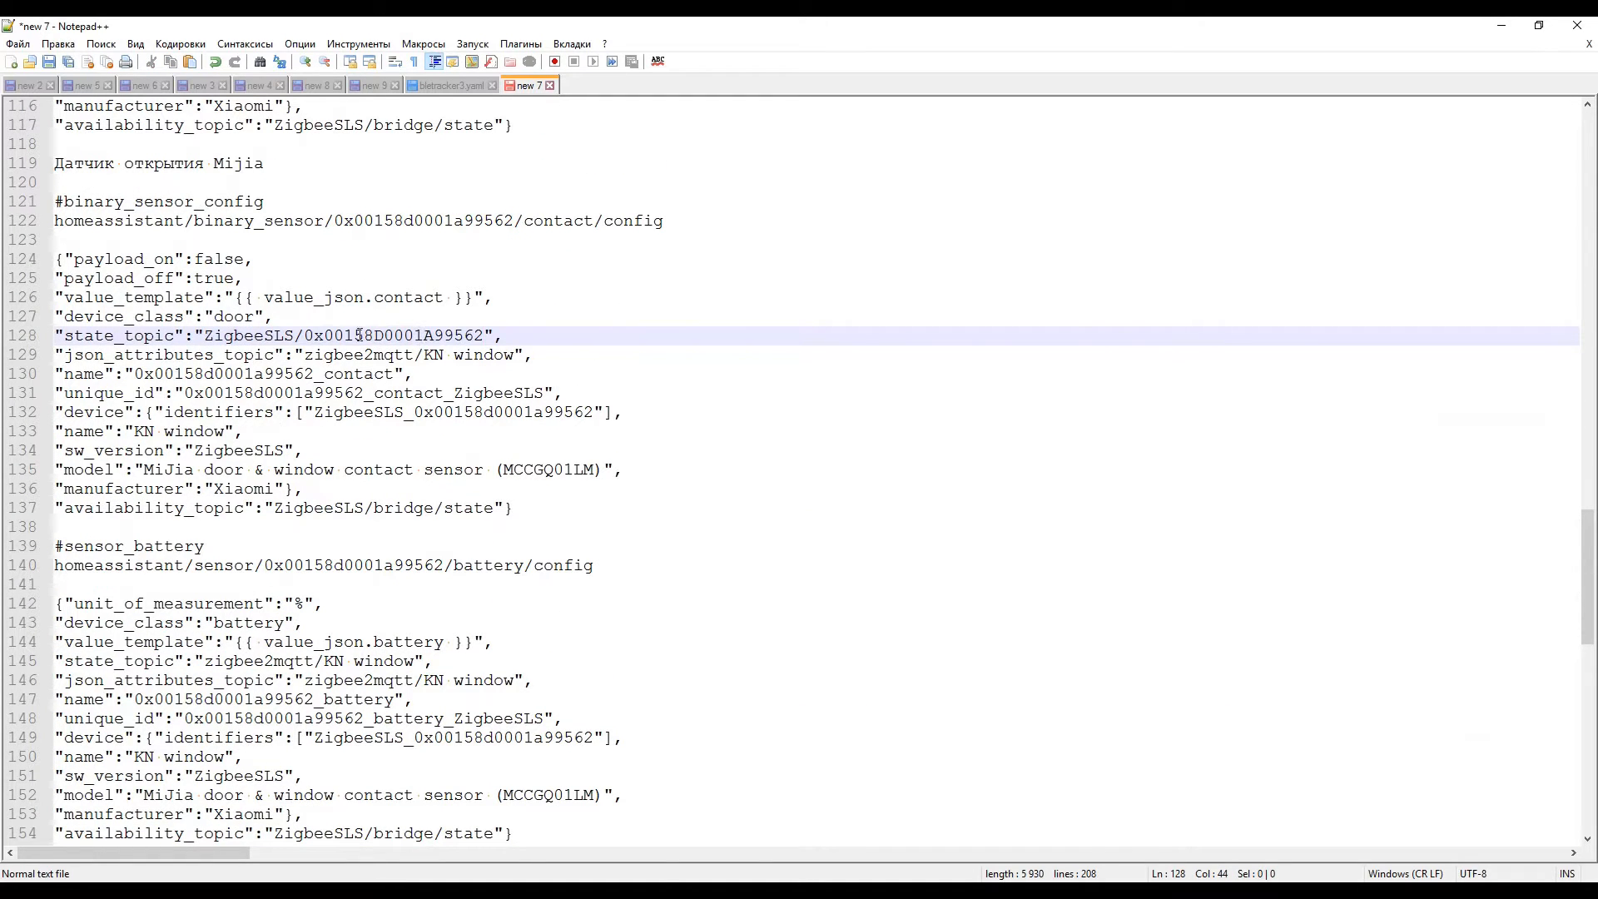
{"action": "left_click_drag", "start_coordinate": [306, 356], "coordinate": [519, 356]}
{"action": "key", "text": "ctrl+v"}
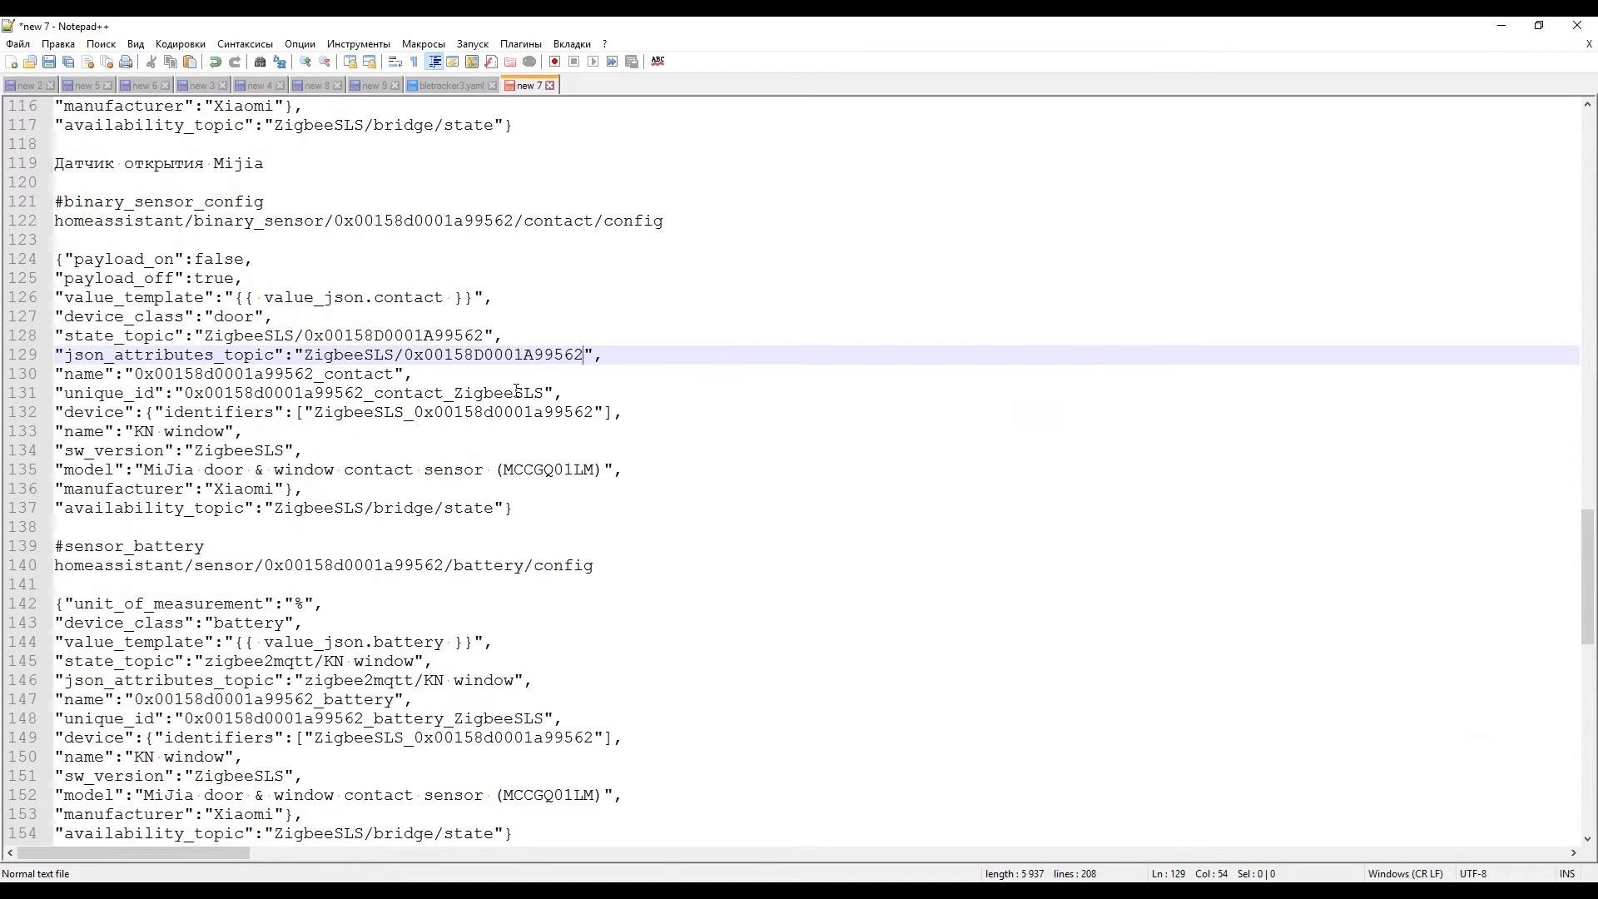
- Set state_topic and json_attributes_topic to ZigbeeSLS/0x00158D0001A99562 in both the battery and linkquality configs
{"action": "left_click_drag", "start_coordinate": [207, 660], "coordinate": [411, 661]}
{"action": "key", "text": "ctrl+v"}
{"action": "left_click_drag", "start_coordinate": [306, 681], "coordinate": [519, 680]}
{"action": "key", "text": "ctrl+v"}
{"action": "scroll", "coordinate": [520, 681], "scroll_direction": "down", "scroll_amount": 6}
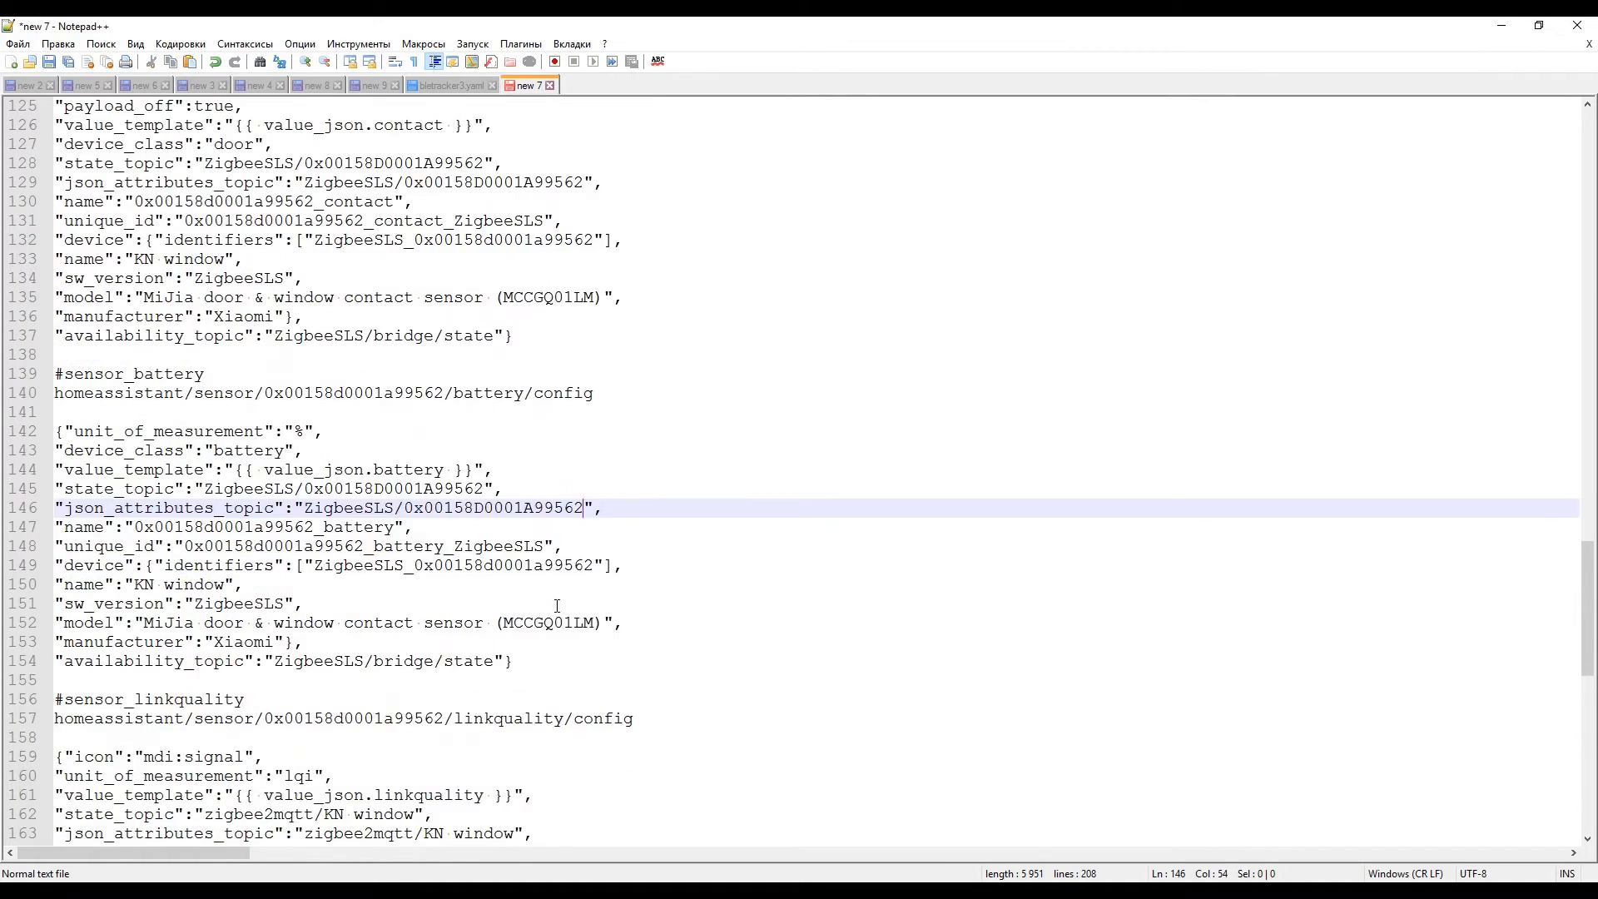
{"action": "left_click_drag", "start_coordinate": [306, 662], "coordinate": [512, 662]}
{"action": "key", "text": "ctrl+v"}
{"action": "left_click_drag", "start_coordinate": [205, 642], "coordinate": [411, 643]}
{"action": "key", "text": "ctrl+v"}
- Change the device name to "KN датчик окна" in the contact, battery and linkquality configs
{"action": "scroll", "coordinate": [411, 644], "scroll_direction": "up", "scroll_amount": 3}
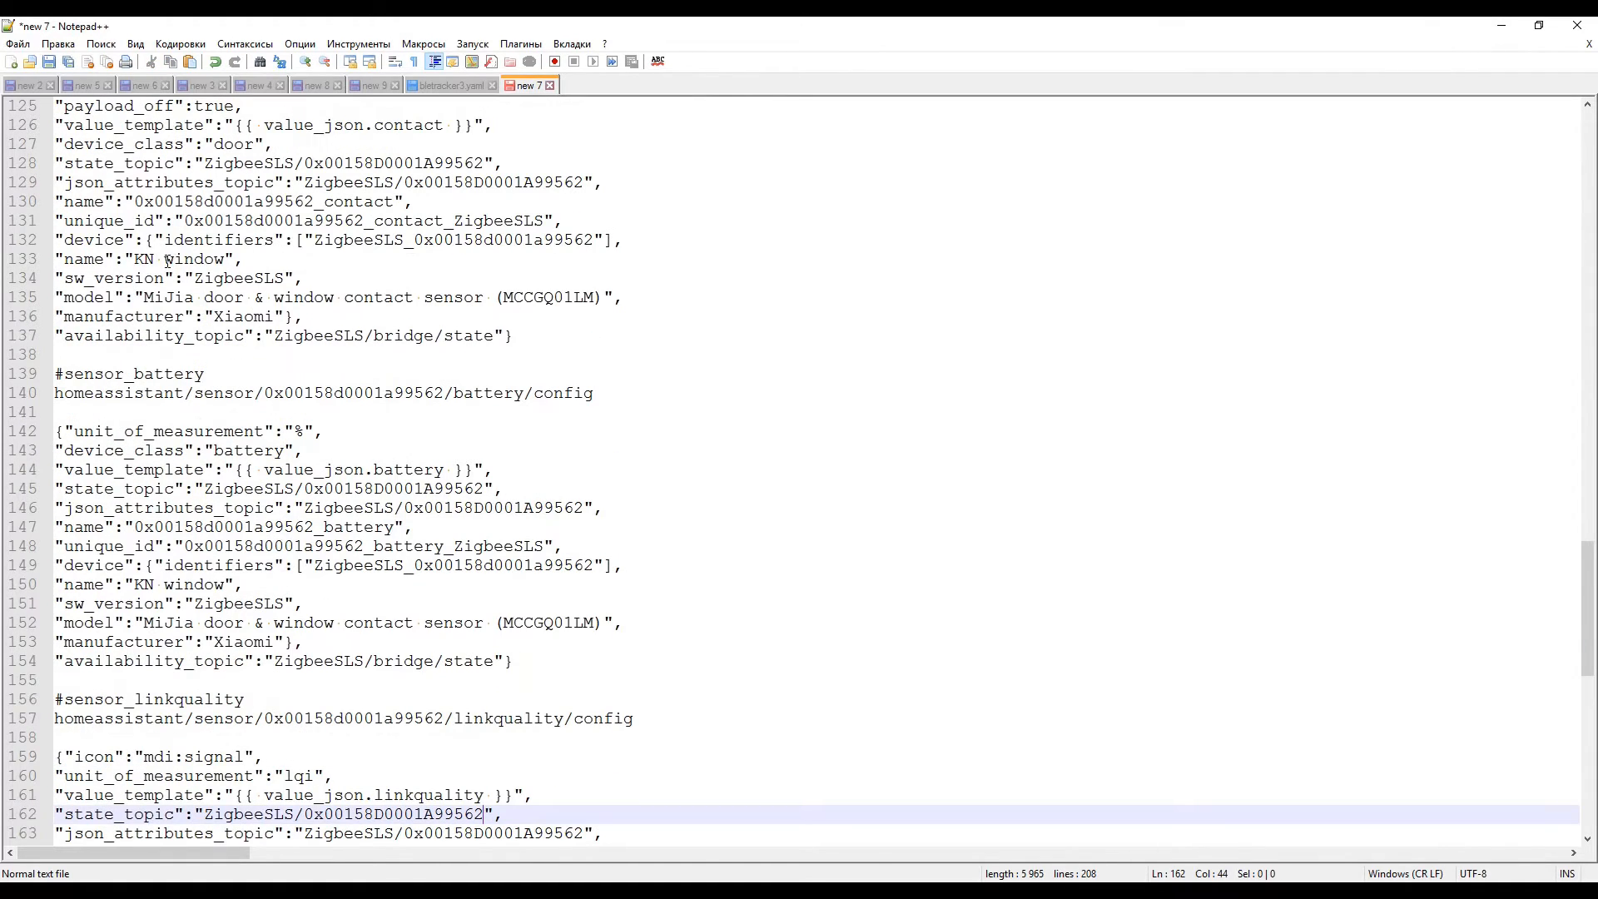
{"action": "double_click", "coordinate": [223, 259]}
{"action": "type", "text": "датчик окна"}
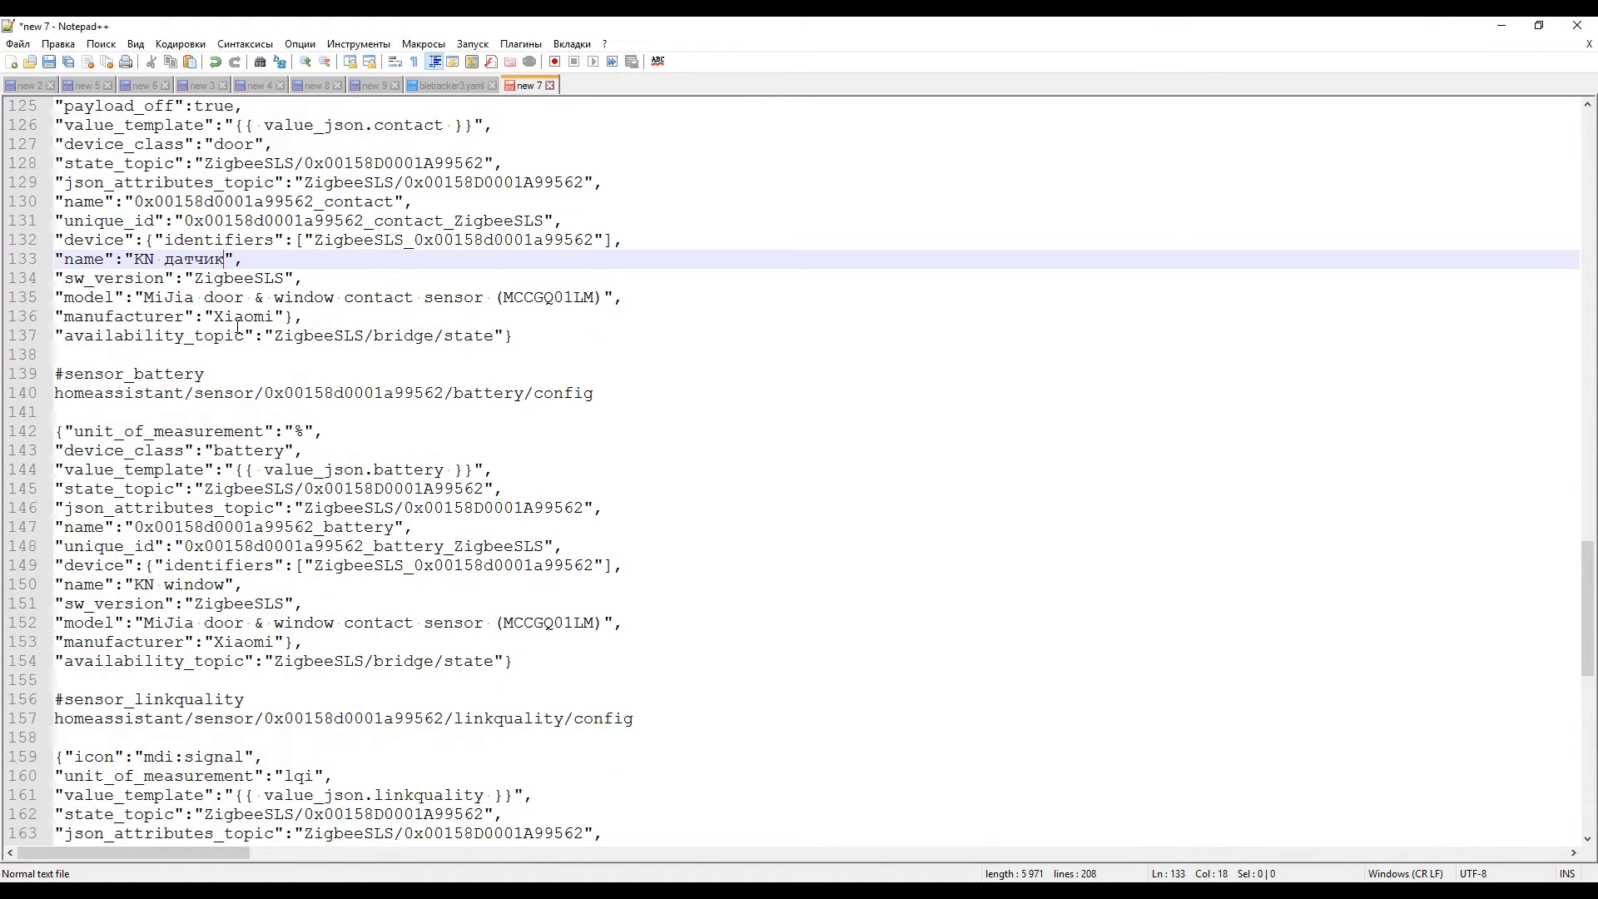
{"action": "left_click_drag", "start_coordinate": [294, 259], "coordinate": [38, 258]}
{"action": "key", "text": "ctrl+c"}
{"action": "left_click_drag", "start_coordinate": [251, 580], "coordinate": [38, 587]}
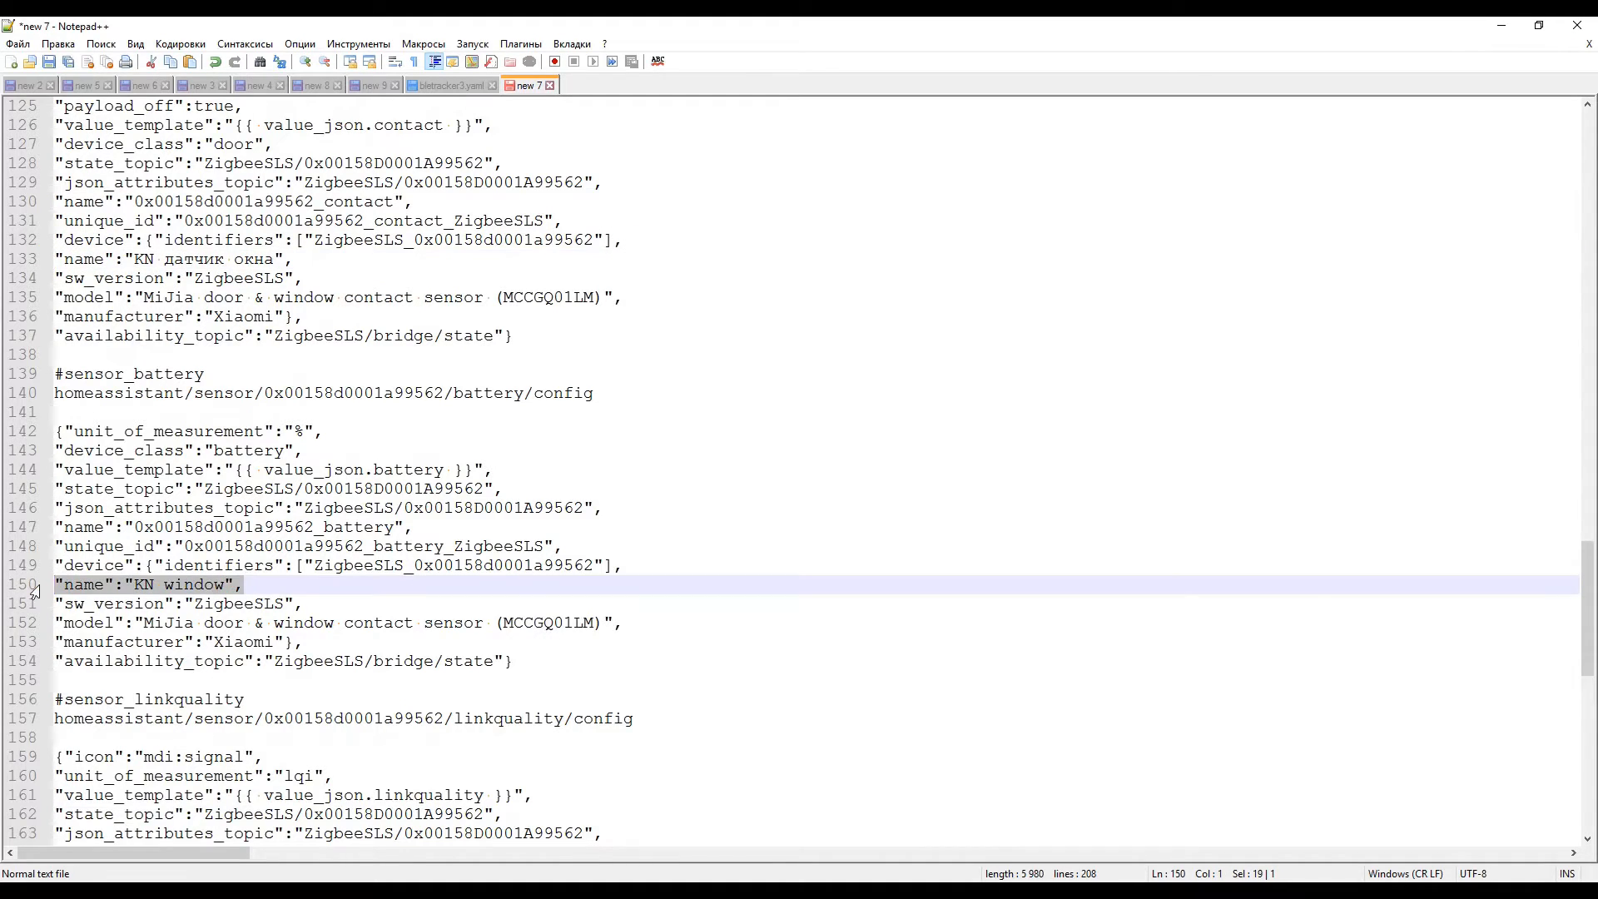
{"action": "key", "text": "ctrl+v"}
{"action": "scroll", "coordinate": [38, 587], "scroll_direction": "down", "scroll_amount": 3}
{"action": "left_click_drag", "start_coordinate": [246, 738], "coordinate": [55, 736]}
{"action": "key", "text": "ctrl+v"}
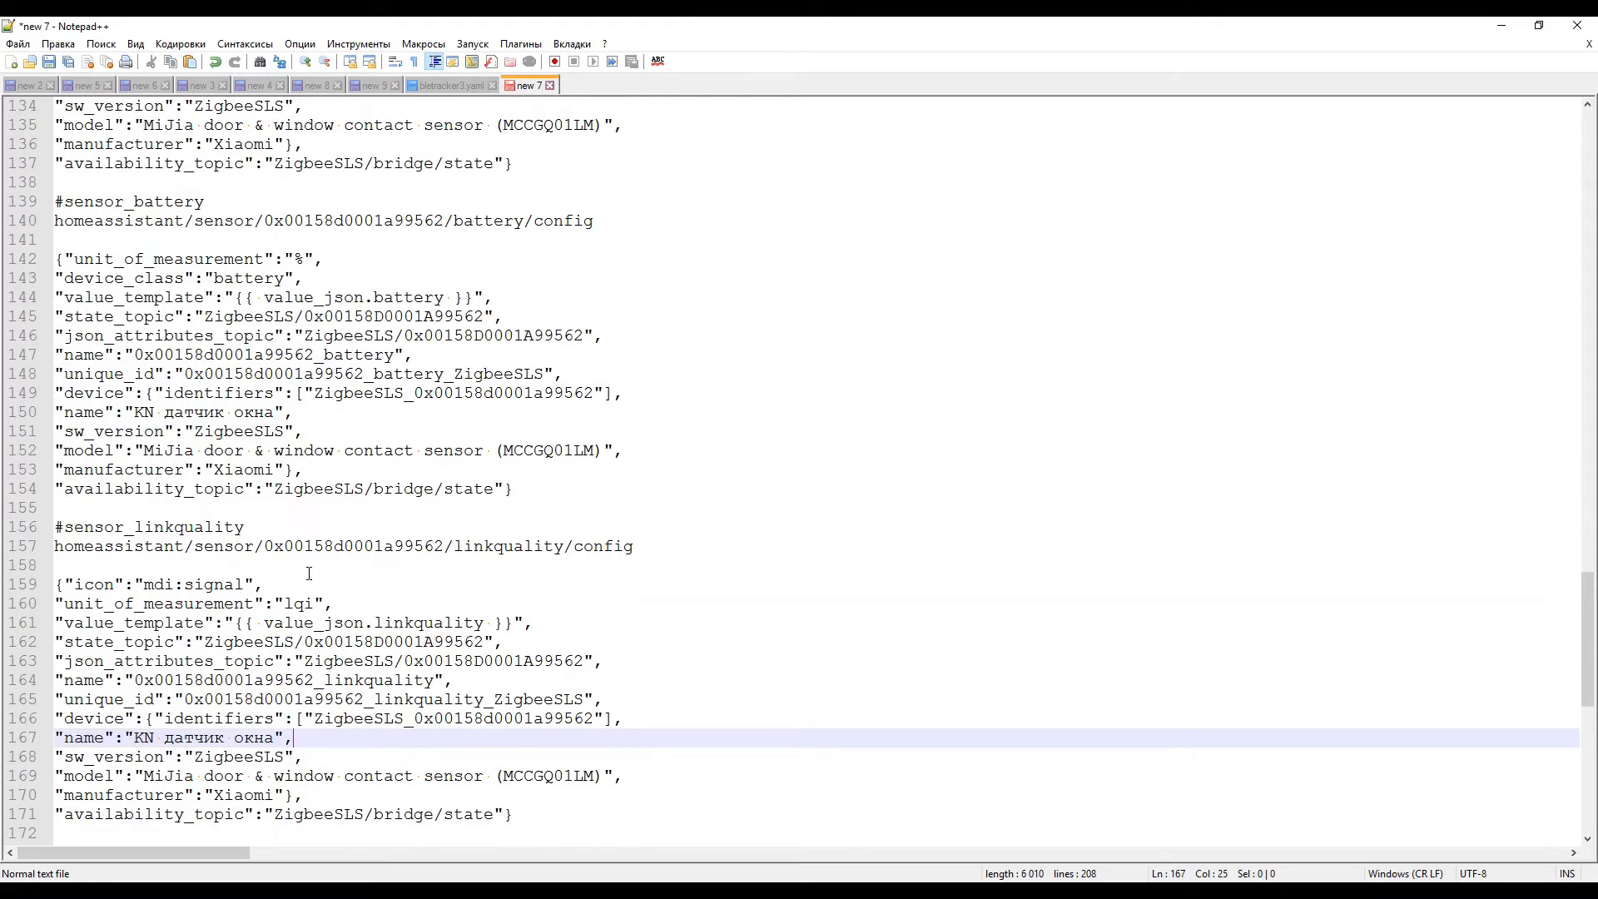
- Copy homeassistant/binary_sensor/0x00158d0001a99562/contact/config from the notes and set it as the publish topic in MQTT Explorer
{"action": "scroll", "coordinate": [653, 499], "scroll_direction": "up", "scroll_amount": 6}
{"action": "left_click_drag", "start_coordinate": [661, 221], "coordinate": [55, 221]}
{"action": "key", "text": "ctrl+c"}
{"action": "key", "text": "alt+Tab"}
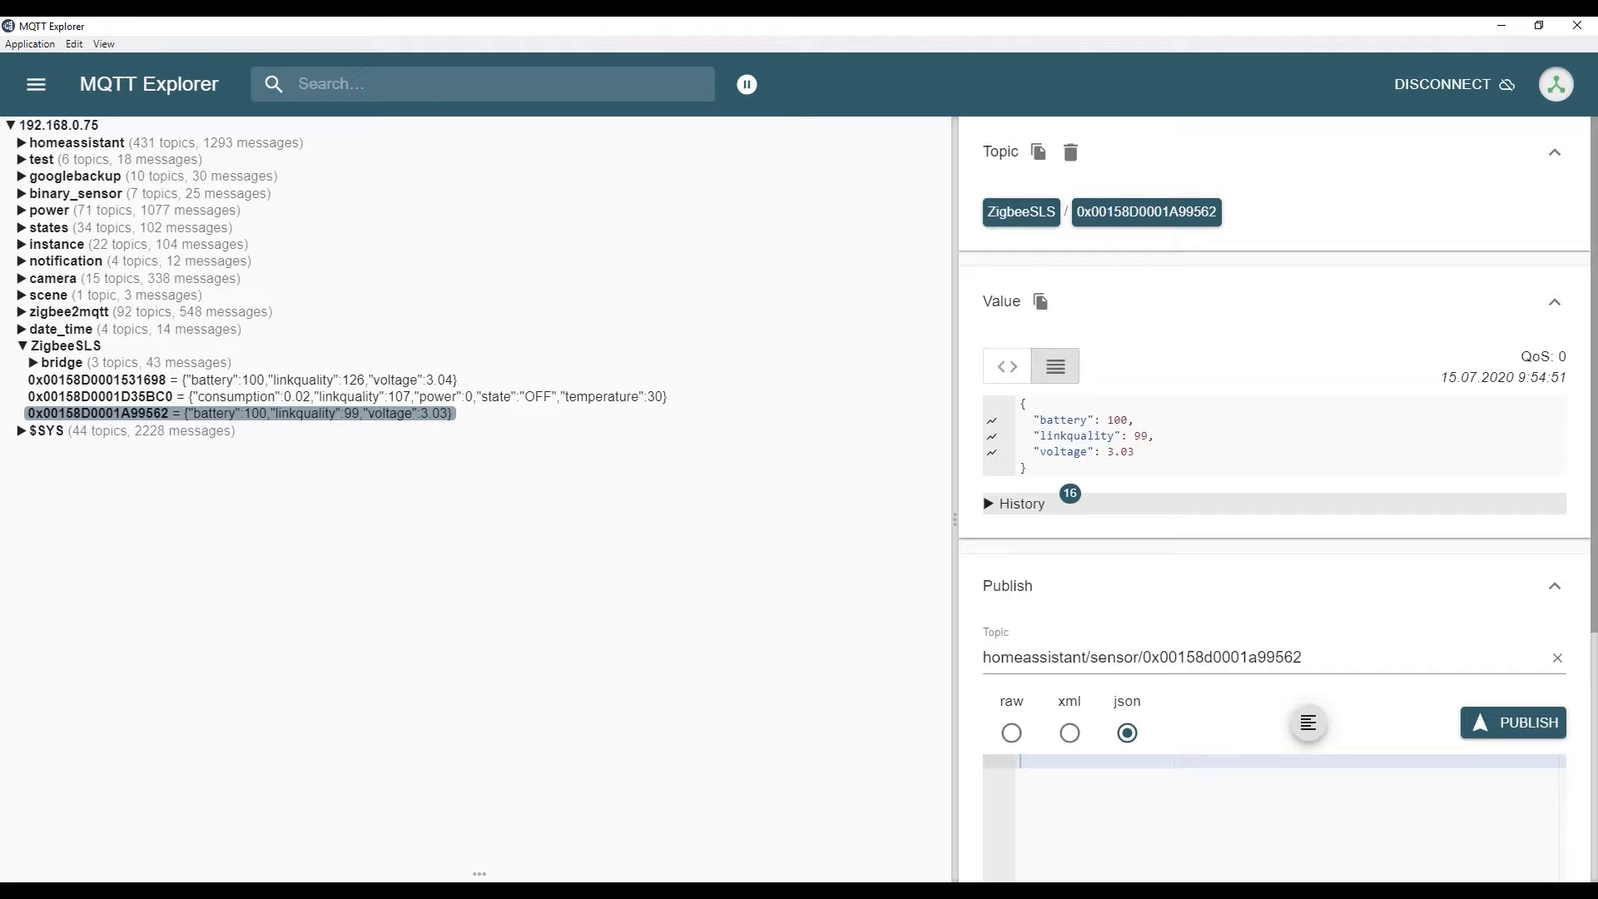
{"action": "left_click", "coordinate": [22, 346]}
{"action": "left_click_drag", "start_coordinate": [1311, 507], "coordinate": [810, 496]}
{"action": "key", "text": "ctrl+v"}
{"action": "scroll", "coordinate": [1032, 467], "scroll_direction": "down", "scroll_amount": 3}
{"action": "left_click", "coordinate": [1049, 391]}
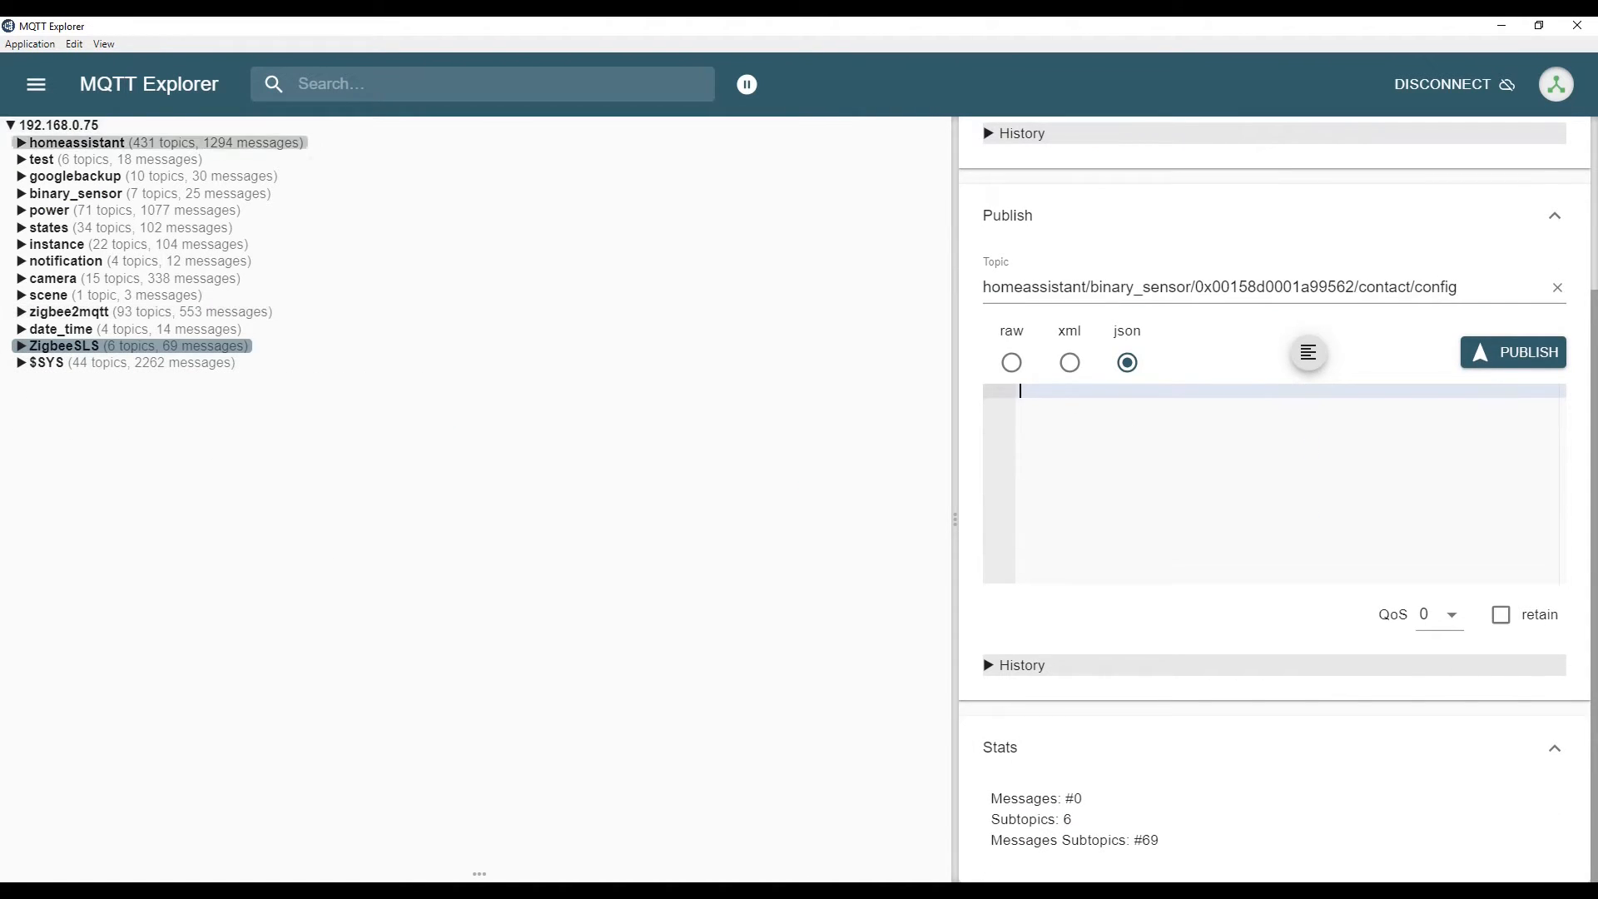
- Copy the contact config JSON from Notepad++ into the MQTT Explorer message and publish it with retain enabled
{"action": "key", "text": "alt+Tab"}
{"action": "left_click_drag", "start_coordinate": [524, 509], "coordinate": [7, 265]}
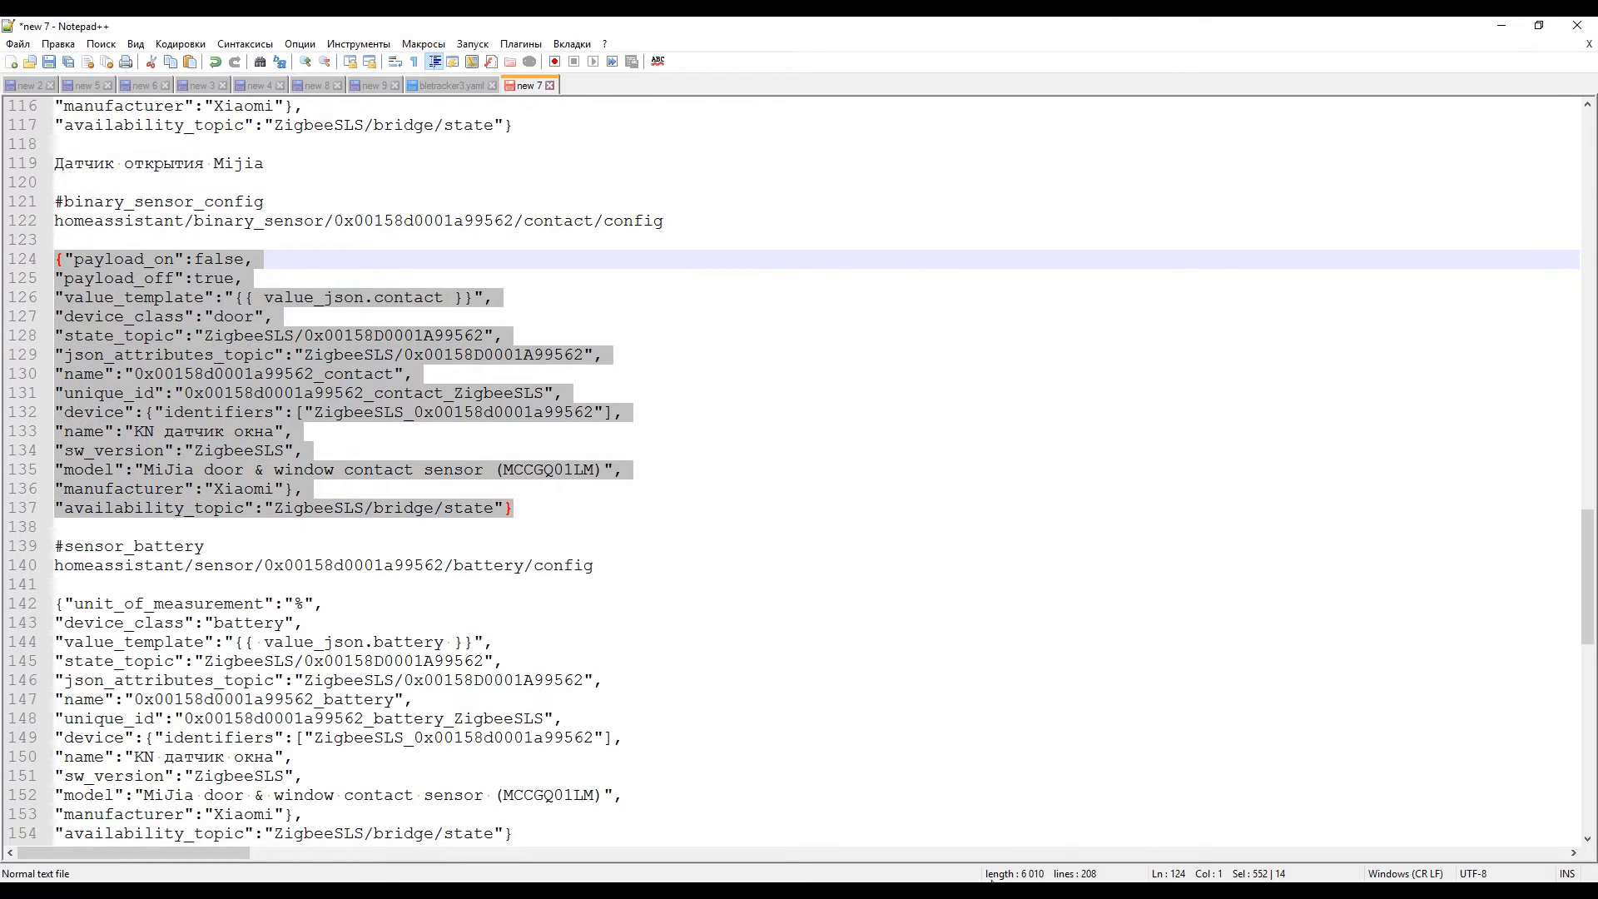
{"action": "key", "text": "ctrl+c"}
{"action": "key", "text": "alt+Tab"}
{"action": "key", "text": "ctrl+v"}
{"action": "left_click", "coordinate": [1501, 614]}
{"action": "left_click", "coordinate": [1513, 352]}
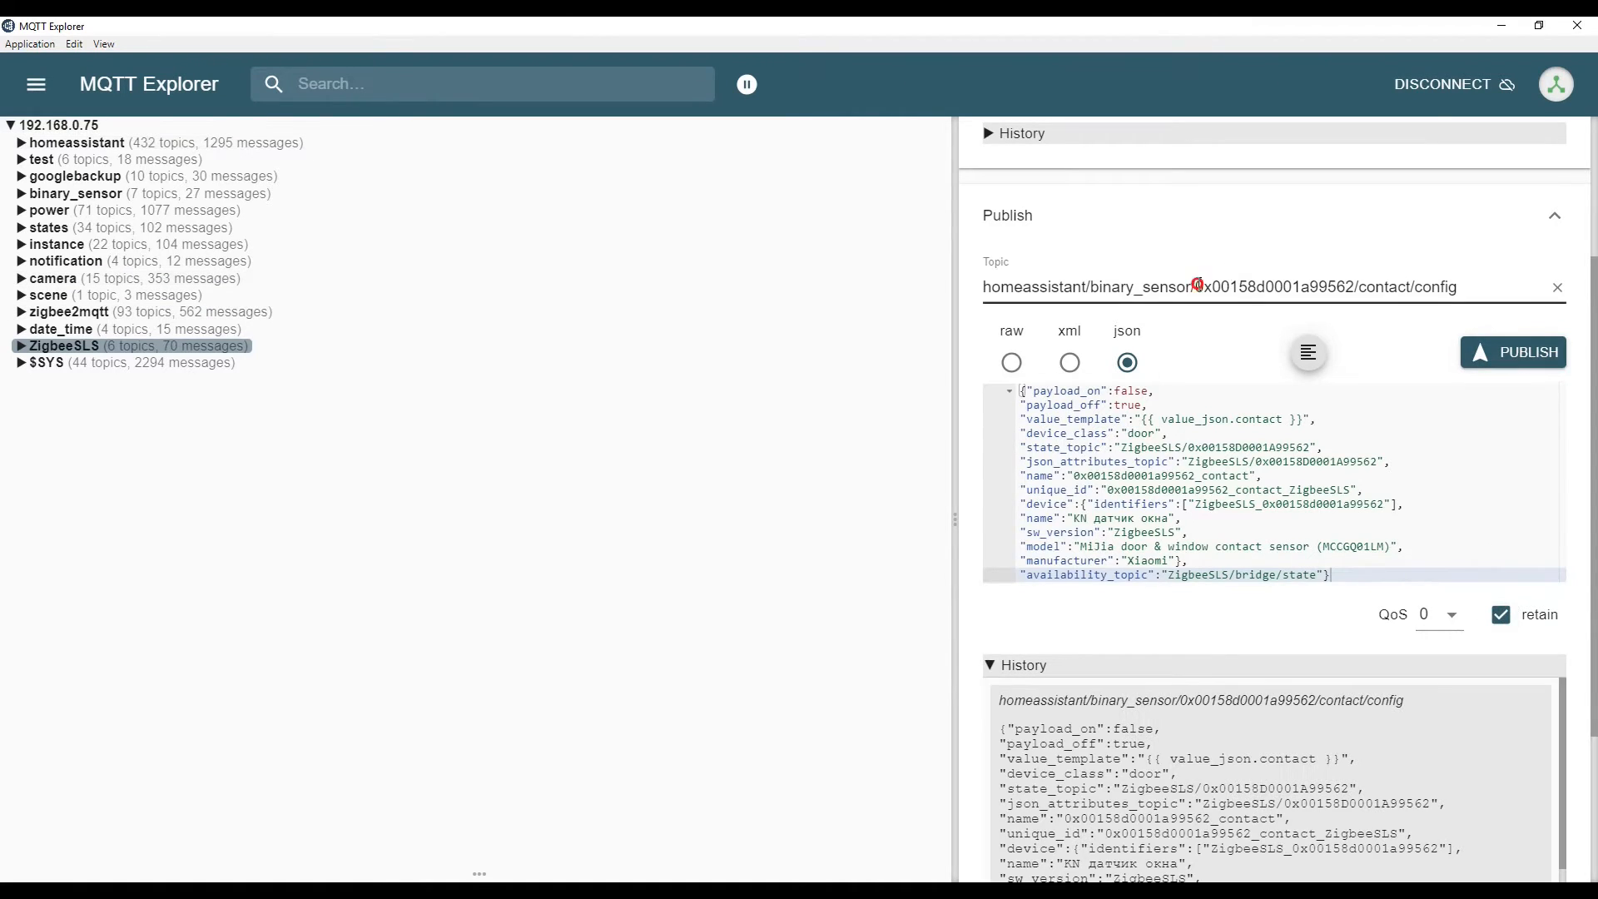
- Filter the MQTT Explorer topic tree by the device address 0x00158d0001a99562
{"action": "double_click", "coordinate": [1197, 286]}
{"action": "key", "text": "ctrl+c"}
{"action": "left_click", "coordinate": [432, 84]}
{"action": "key", "text": "ctrl+v"}
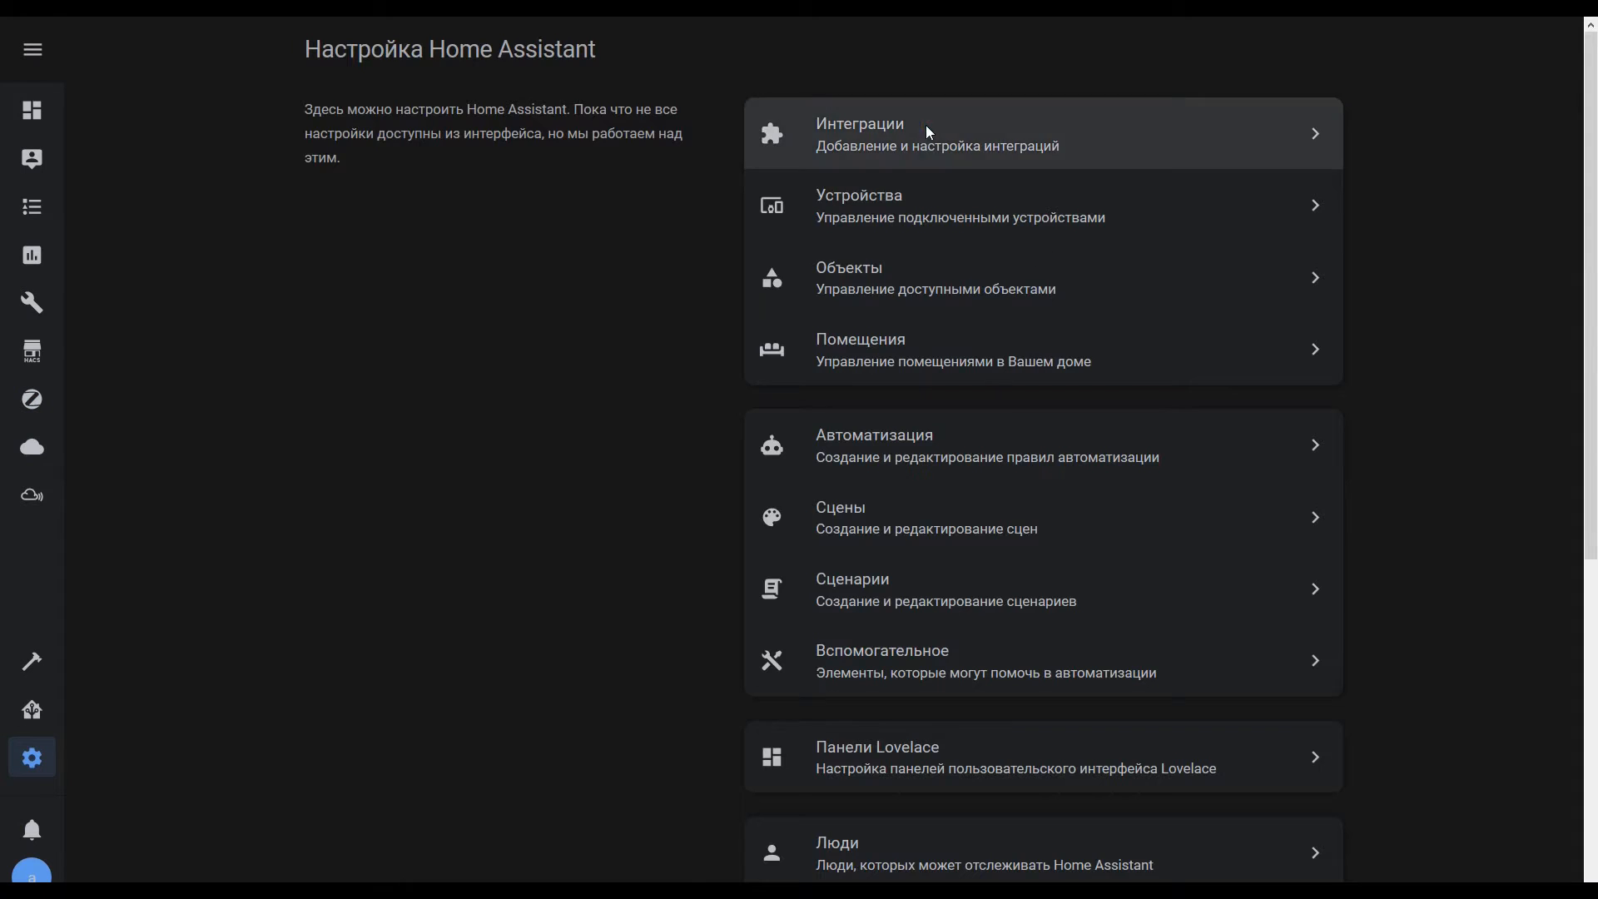
- Open the "KN датчик окна" device page from the MQTT integration's device list in Home Assistant
{"action": "left_click", "coordinate": [926, 126]}
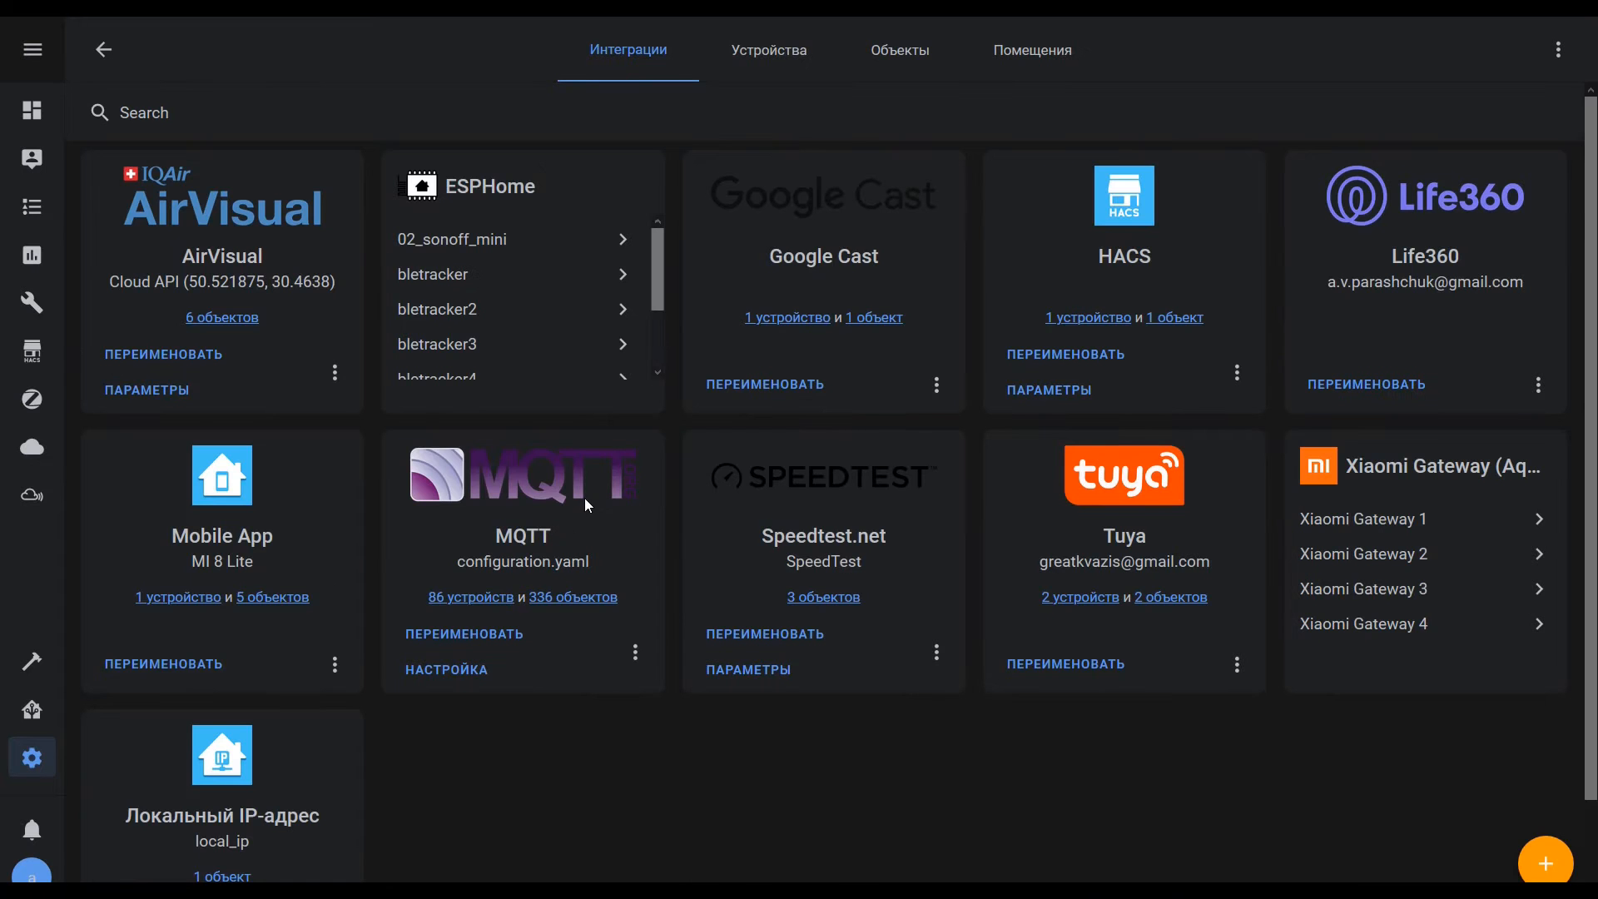
{"action": "left_click", "coordinate": [468, 598]}
{"action": "scroll", "coordinate": [398, 555], "scroll_direction": "down", "scroll_amount": 10}
{"action": "left_click", "coordinate": [138, 476]}
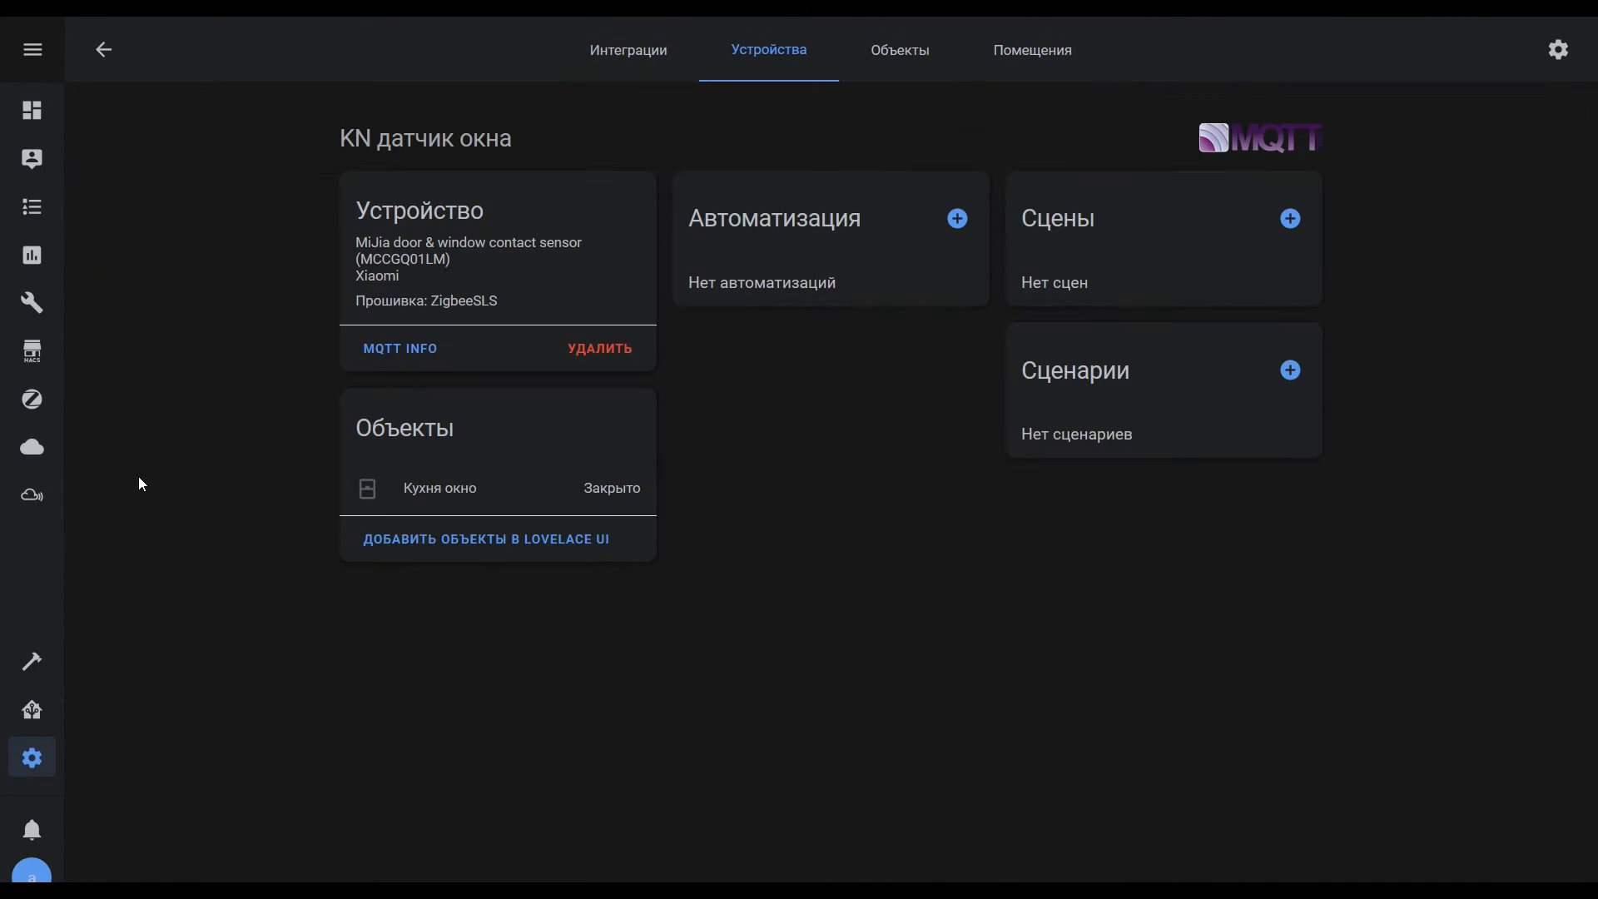
- Copy homeassistant/sensor/0x00158d0001a99562/battery/config from the notes and set it as the publish topic in MQTT Explorer
{"action": "key", "text": "alt+Tab"}
{"action": "left_click_drag", "start_coordinate": [603, 565], "coordinate": [60, 570]}
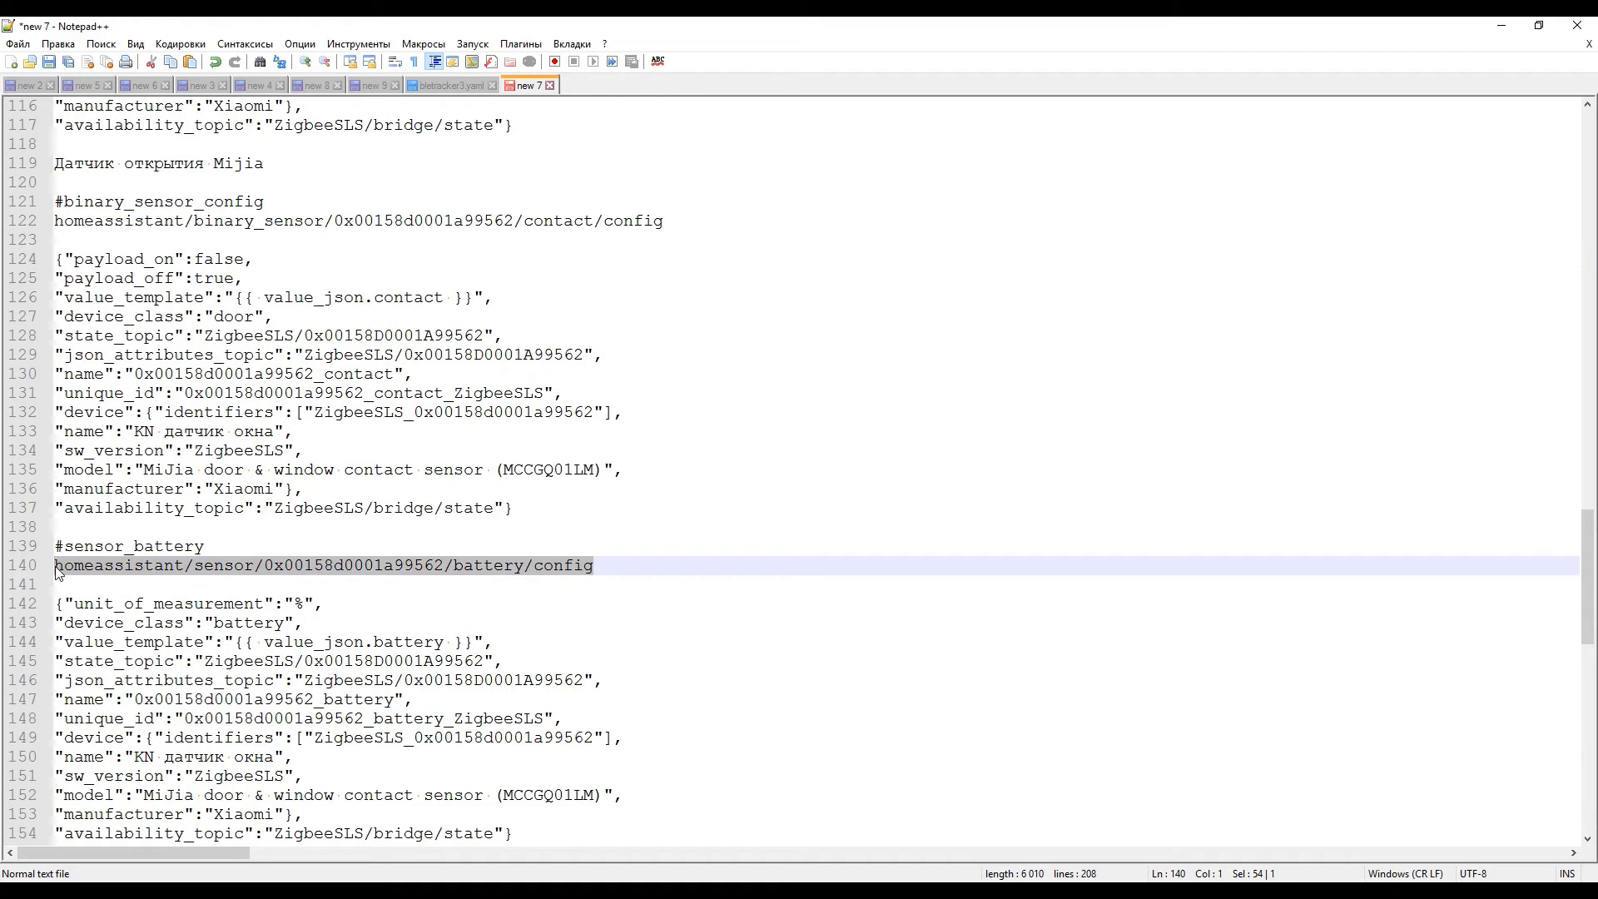
{"action": "key", "text": "alt+Tab"}
{"action": "key", "text": "alt+Tab"}
{"action": "left_click_drag", "start_coordinate": [1502, 283], "coordinate": [920, 292]}
{"action": "key", "text": "ctrl+v"}
- Replace the message with the battery config JSON from the notes, publish it, and check the device page in Home Assistant
{"action": "key", "text": "alt+Tab"}
{"action": "scroll", "coordinate": [917, 289], "scroll_direction": "down", "scroll_amount": 4}
{"action": "left_click_drag", "start_coordinate": [524, 605], "coordinate": [55, 374]}
{"action": "key", "text": "ctrl+c"}
{"action": "key", "text": "alt+Tab"}
{"action": "key", "text": "ctrl+a"}
{"action": "key", "text": "ctrl+v"}
{"action": "left_click", "coordinate": [1536, 356]}
{"action": "key", "text": "alt+Tab"}
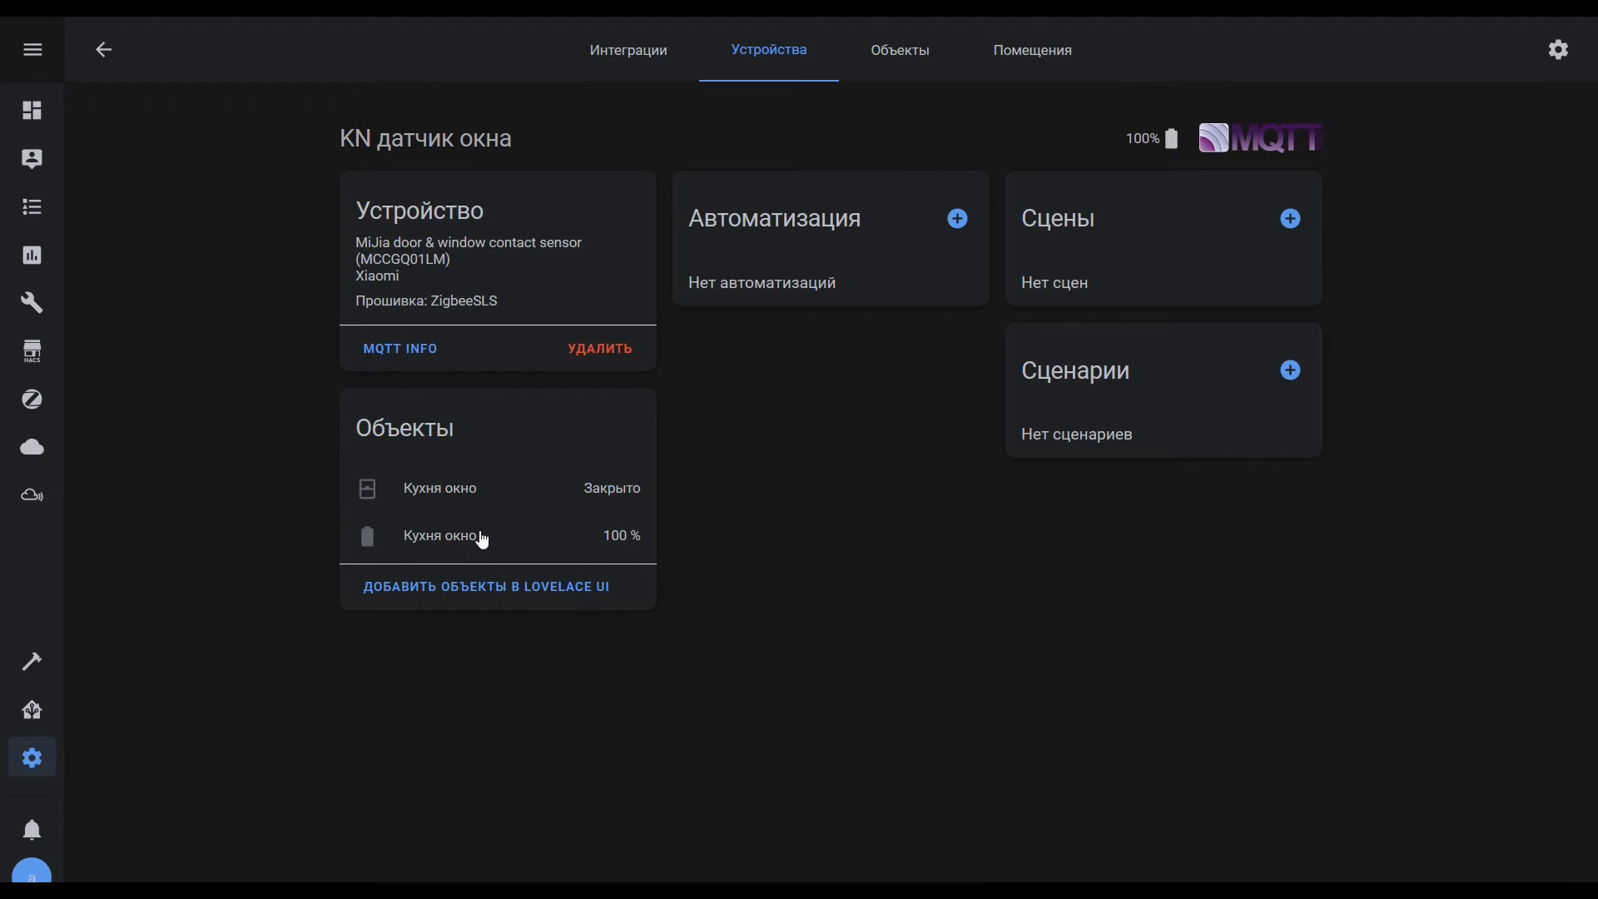
- Copy homeassistant/sensor/0x00158d0001a99562/linkquality/config from the notes and set it as the publish topic in MQTT Explorer
{"action": "key", "text": "alt+Tab"}
{"action": "left_click_drag", "start_coordinate": [639, 661], "coordinate": [39, 666]}
{"action": "key", "text": "ctrl+c"}
{"action": "key", "text": "alt+Tab"}
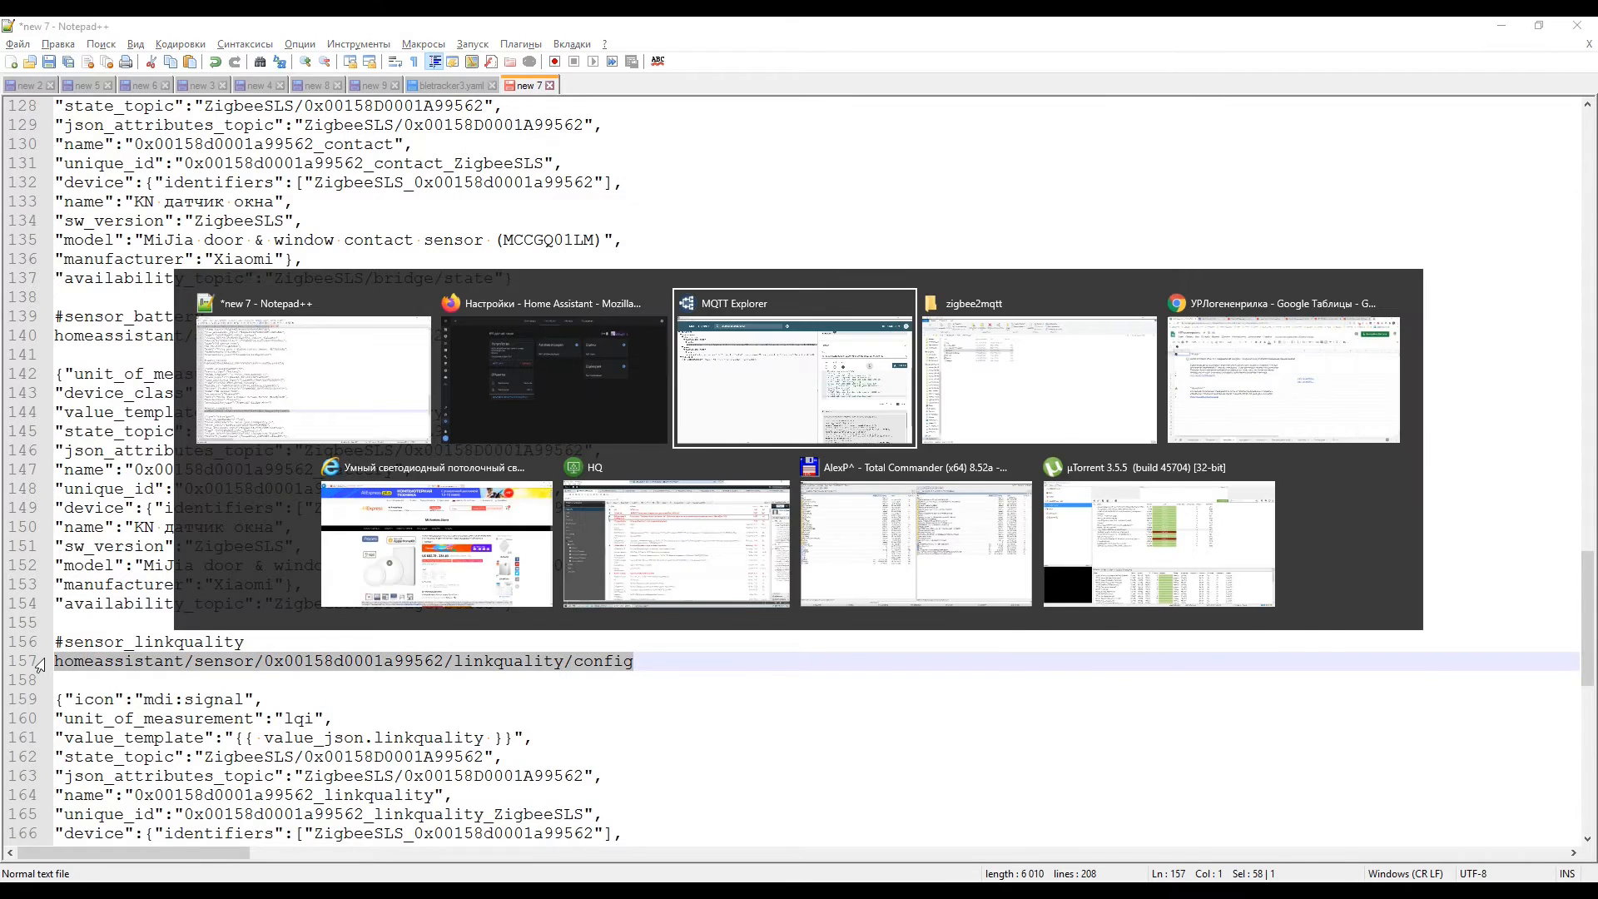
{"action": "left_click_drag", "start_coordinate": [1473, 287], "coordinate": [932, 289]}
{"action": "key", "text": "ctrl+v"}
- Replace the message with the linkquality config JSON from the notes and publish it
{"action": "key", "text": "alt+Tab"}
{"action": "left_click_drag", "start_coordinate": [513, 699], "coordinate": [4, 481]}
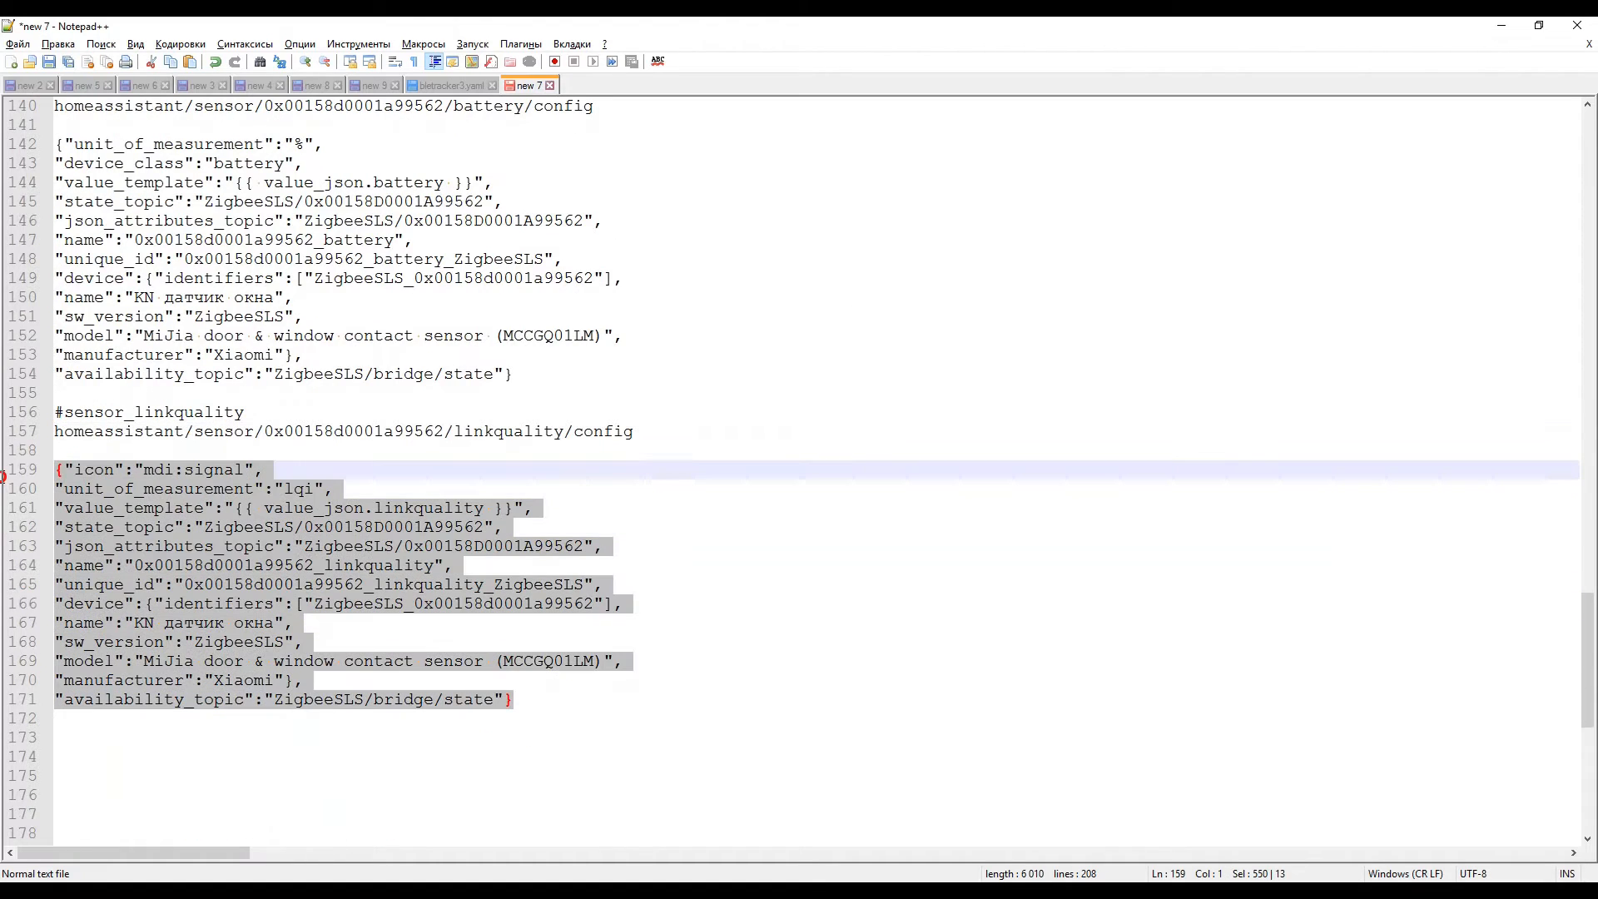
{"action": "key", "text": "ctrl+c"}
{"action": "key", "text": "alt+Tab"}
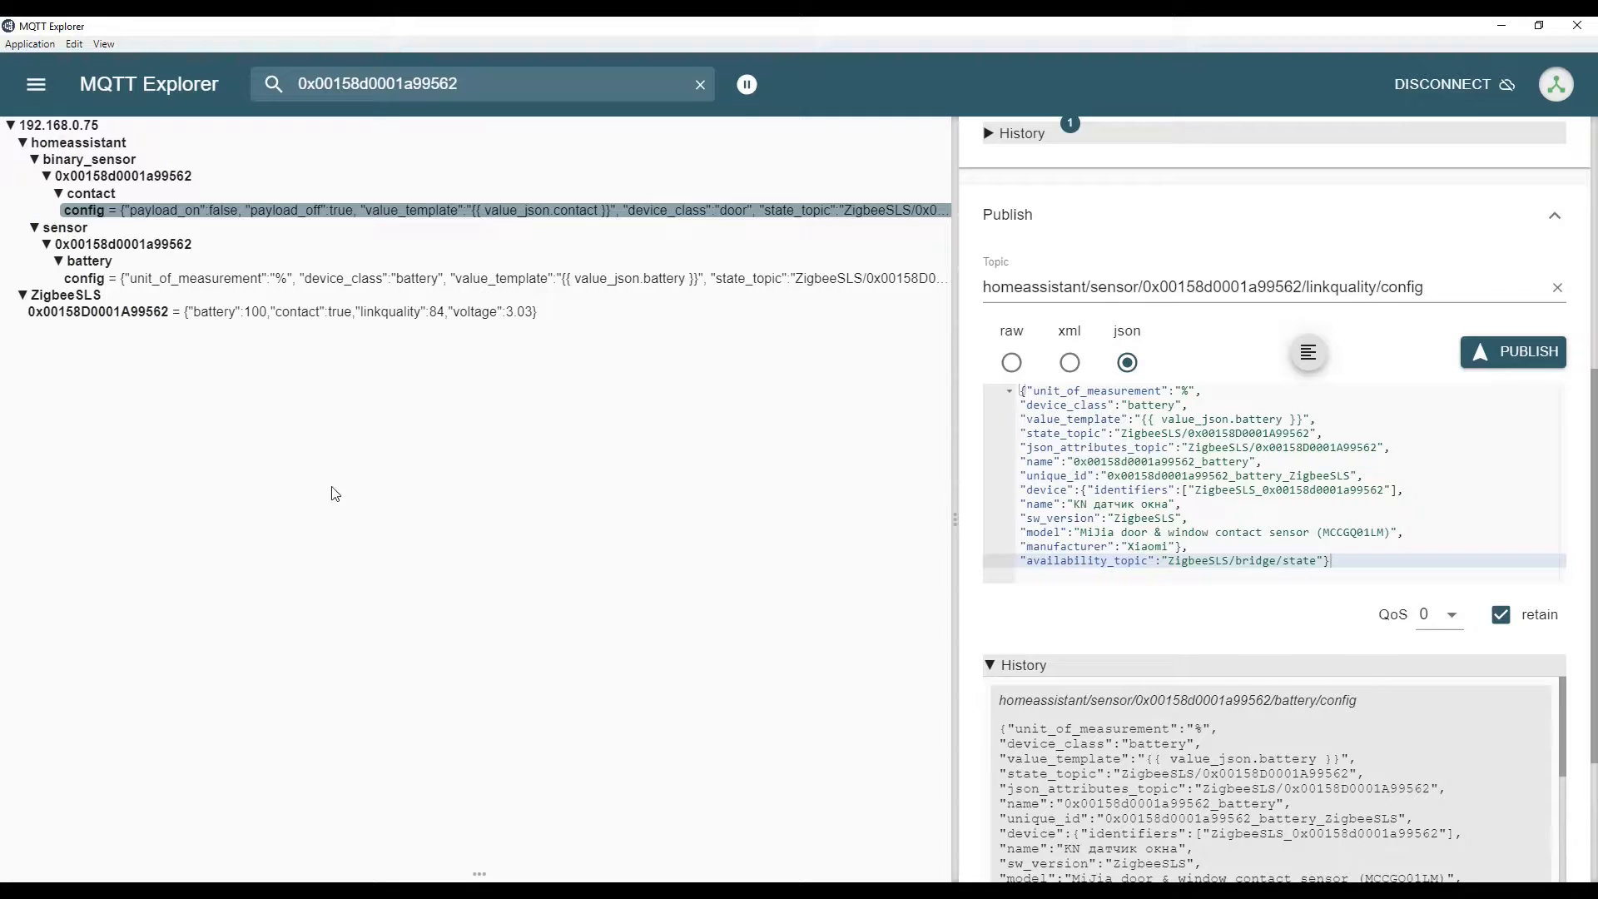
{"action": "key", "text": "ctrl+a"}
{"action": "key", "text": "ctrl+v"}
{"action": "left_click", "coordinate": [1513, 351]}
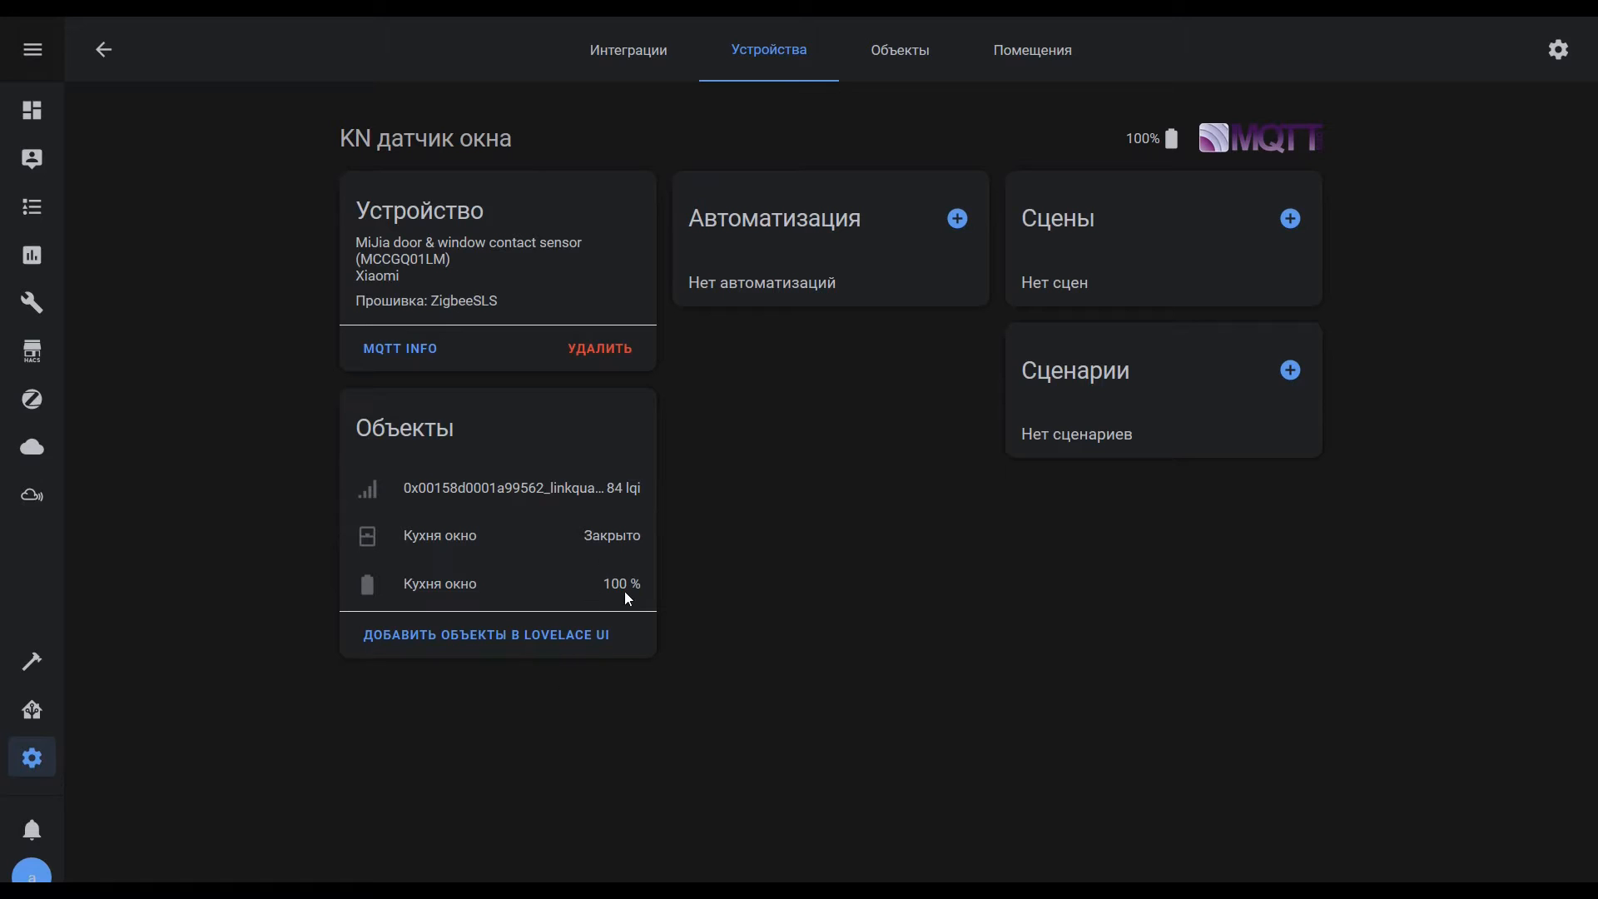
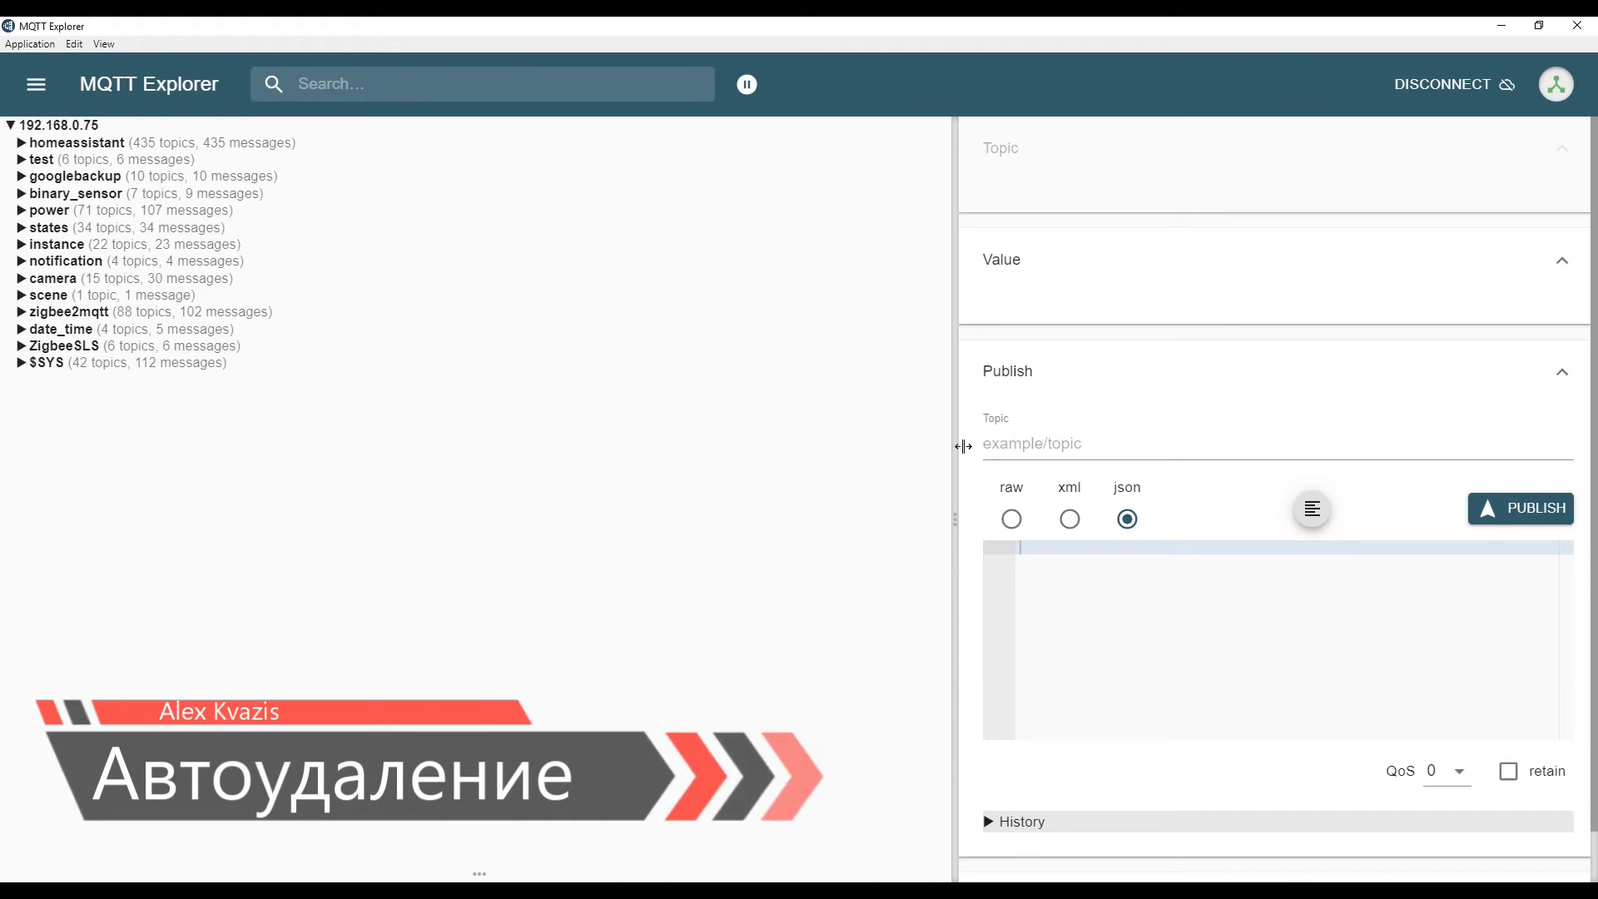
- Set the publish topic in MQTT Explorer to zigbee2mqtt/bridge/config/remove
{"action": "left_click", "coordinate": [1063, 441]}
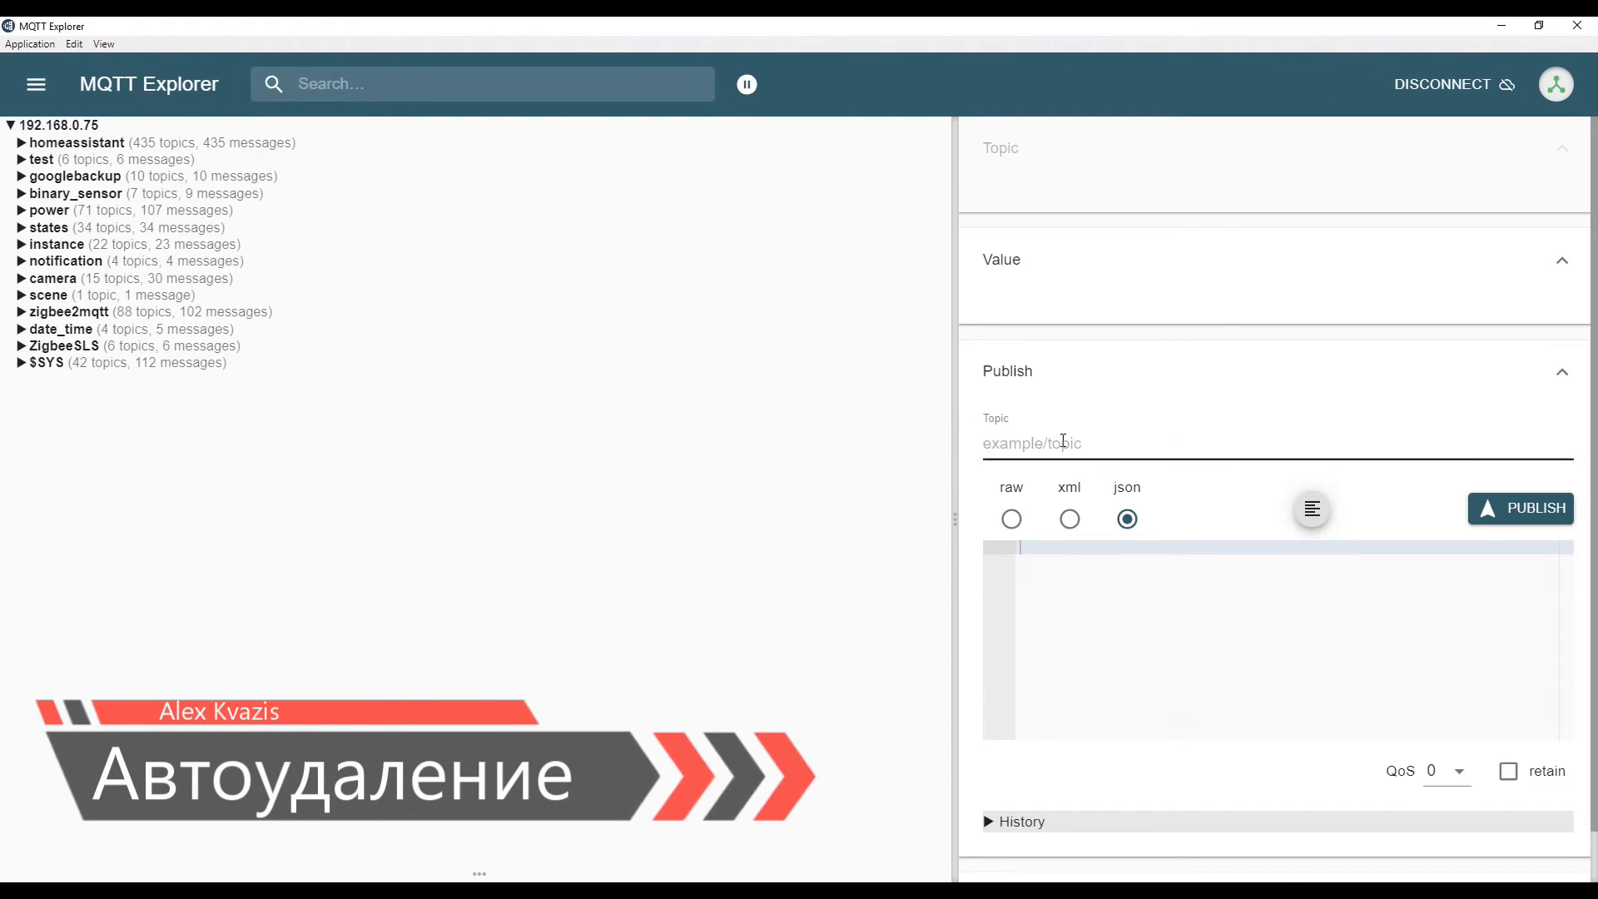
{"action": "type", "text": "zigbee2mqtt/bridge/config/remove"}
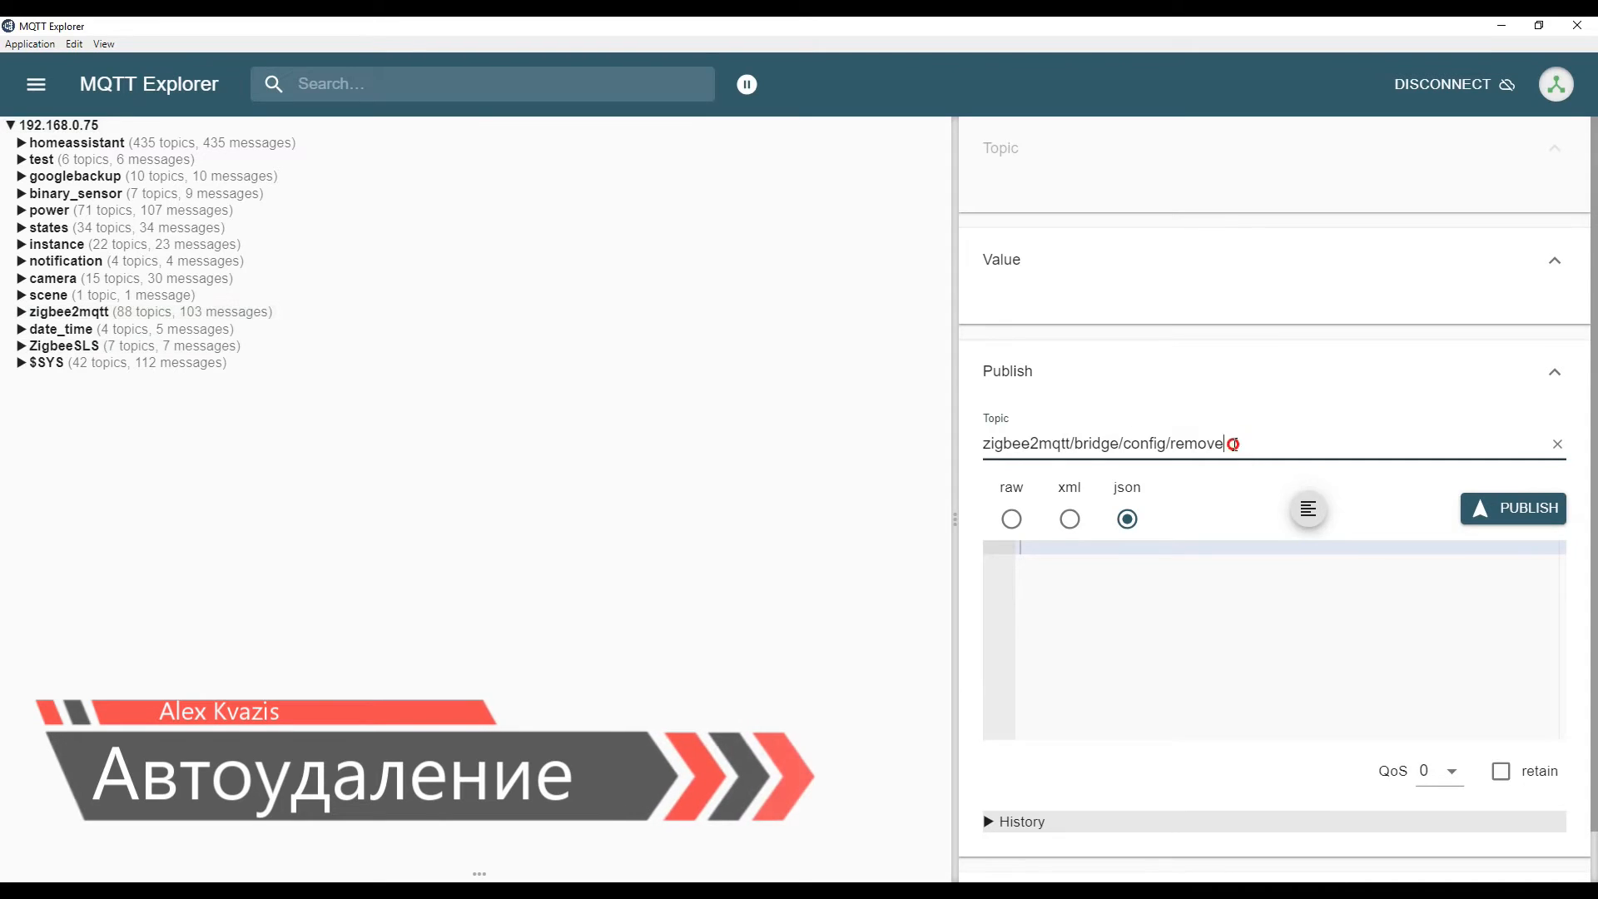
{"action": "left_click_drag", "start_coordinate": [1230, 442], "coordinate": [957, 443]}
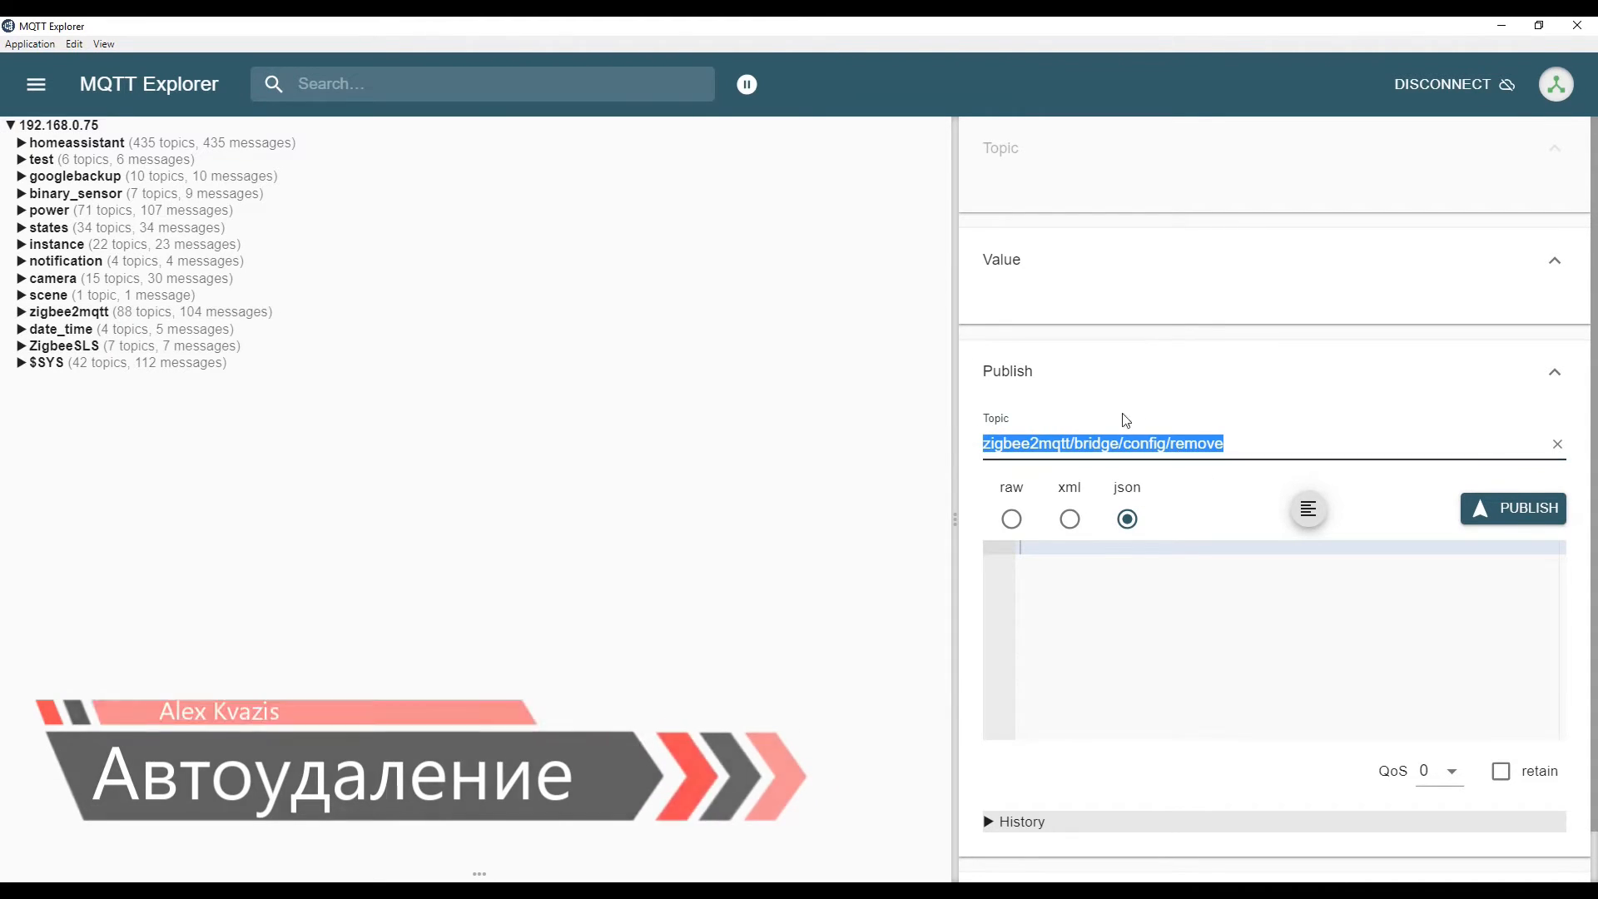
{"action": "left_click", "coordinate": [1036, 552]}
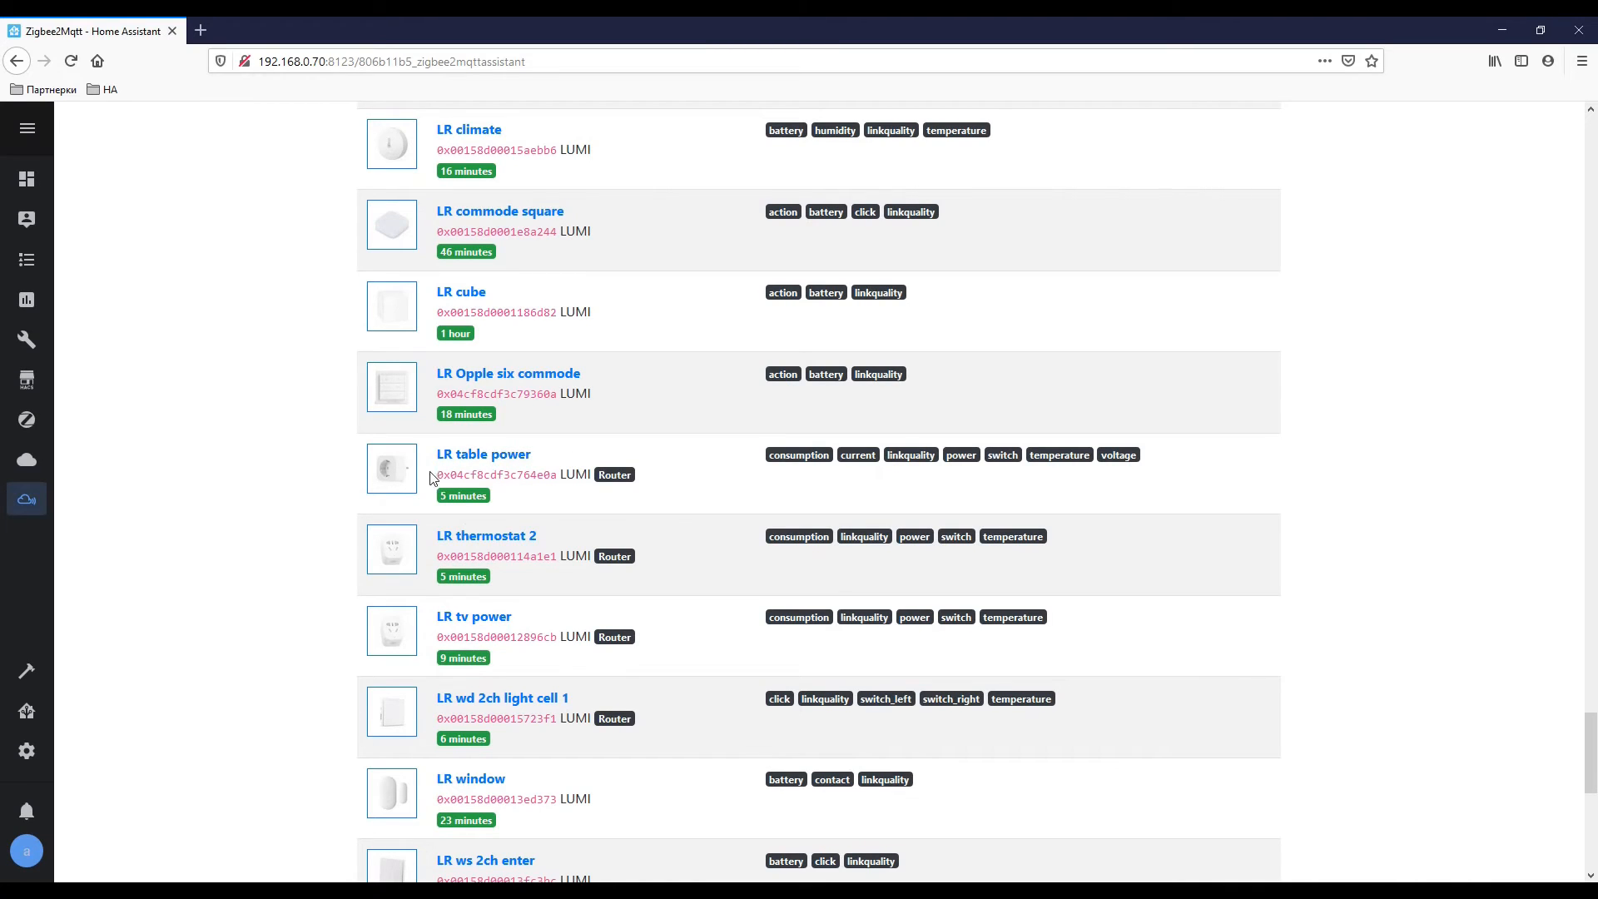
- Copy the LR table power device's 0x address from the Zigbee2Mqtt device list in Home Assistant and publish it as the message in MQTT Explorer
{"action": "left_click_drag", "start_coordinate": [436, 477], "coordinate": [556, 477]}
{"action": "key", "text": "ctrl+c"}
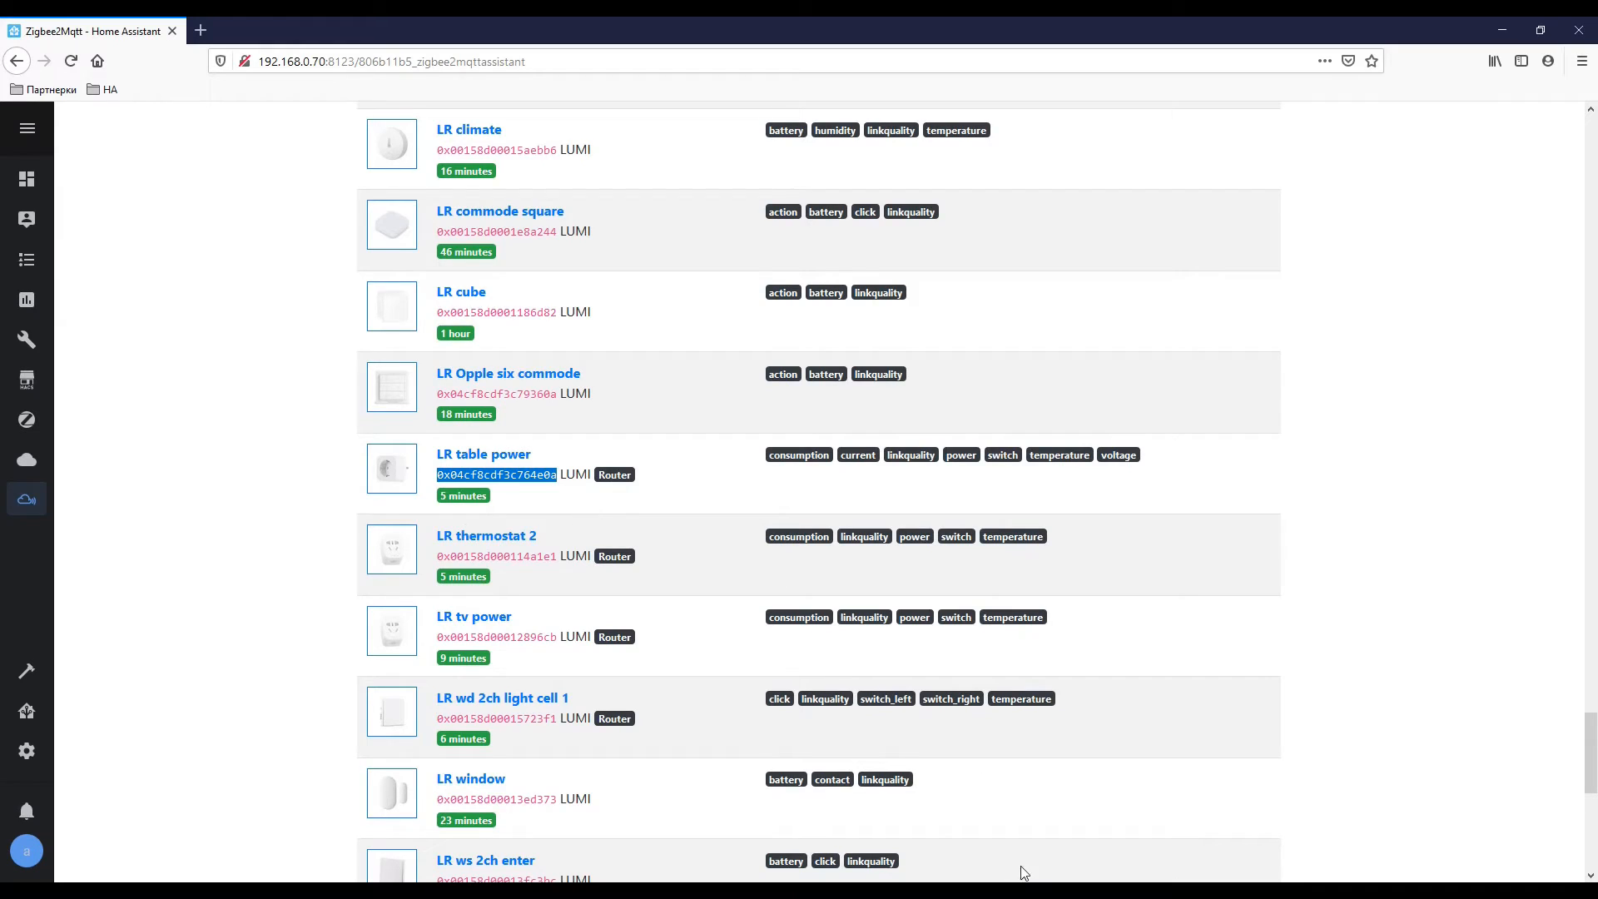
{"action": "key", "text": "alt+Tab"}
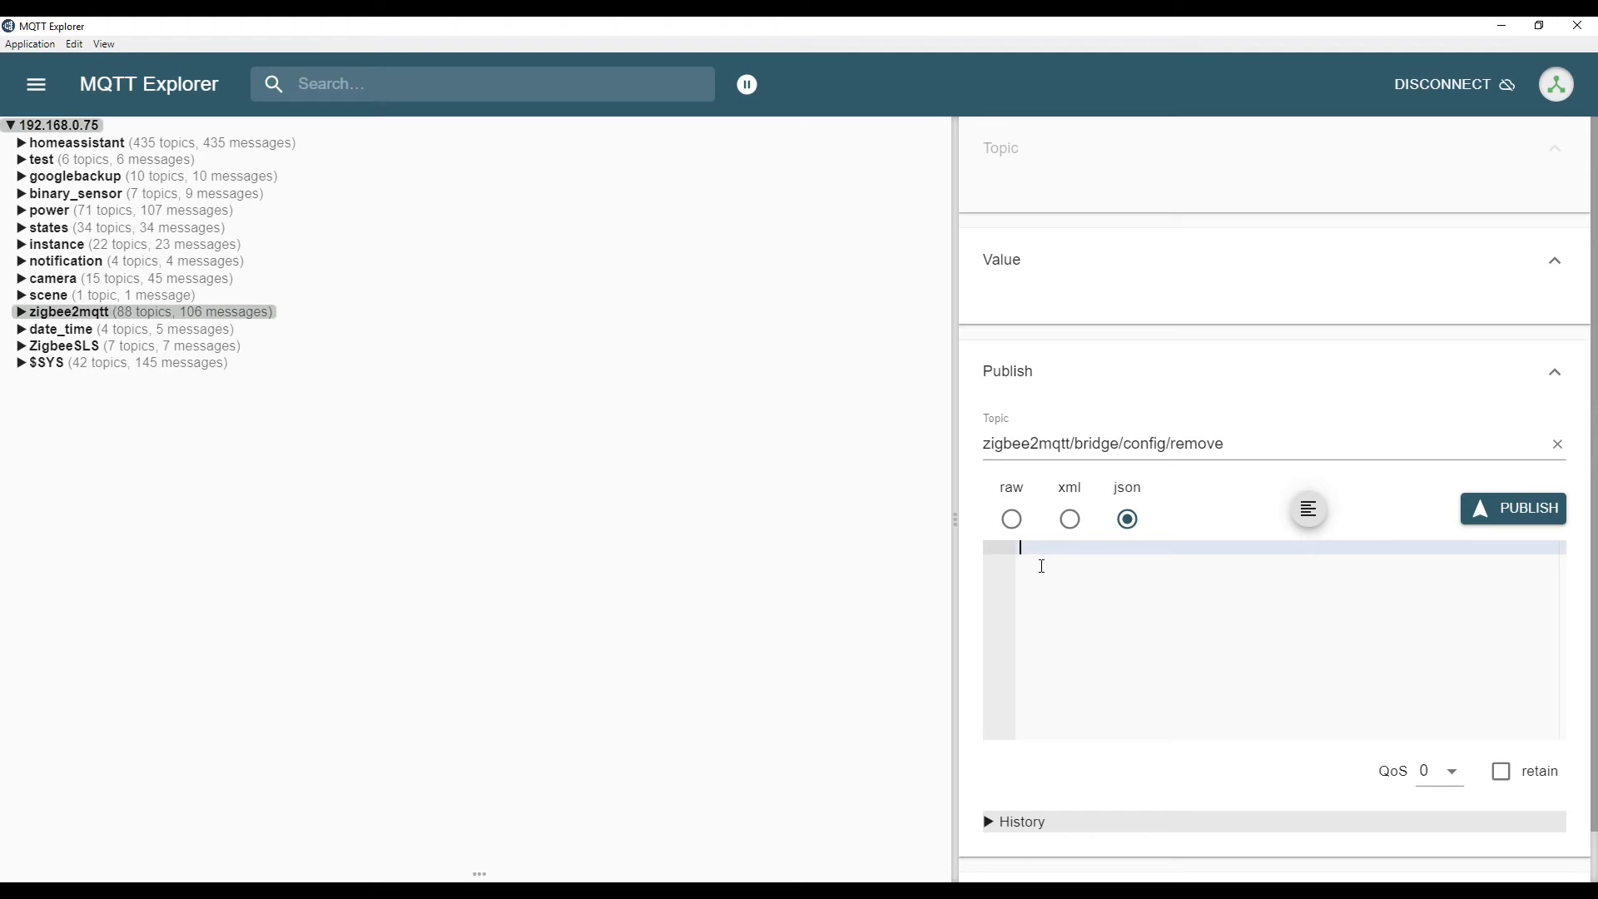
{"action": "left_click", "coordinate": [1042, 554]}
{"action": "key", "text": "ctrl+v"}
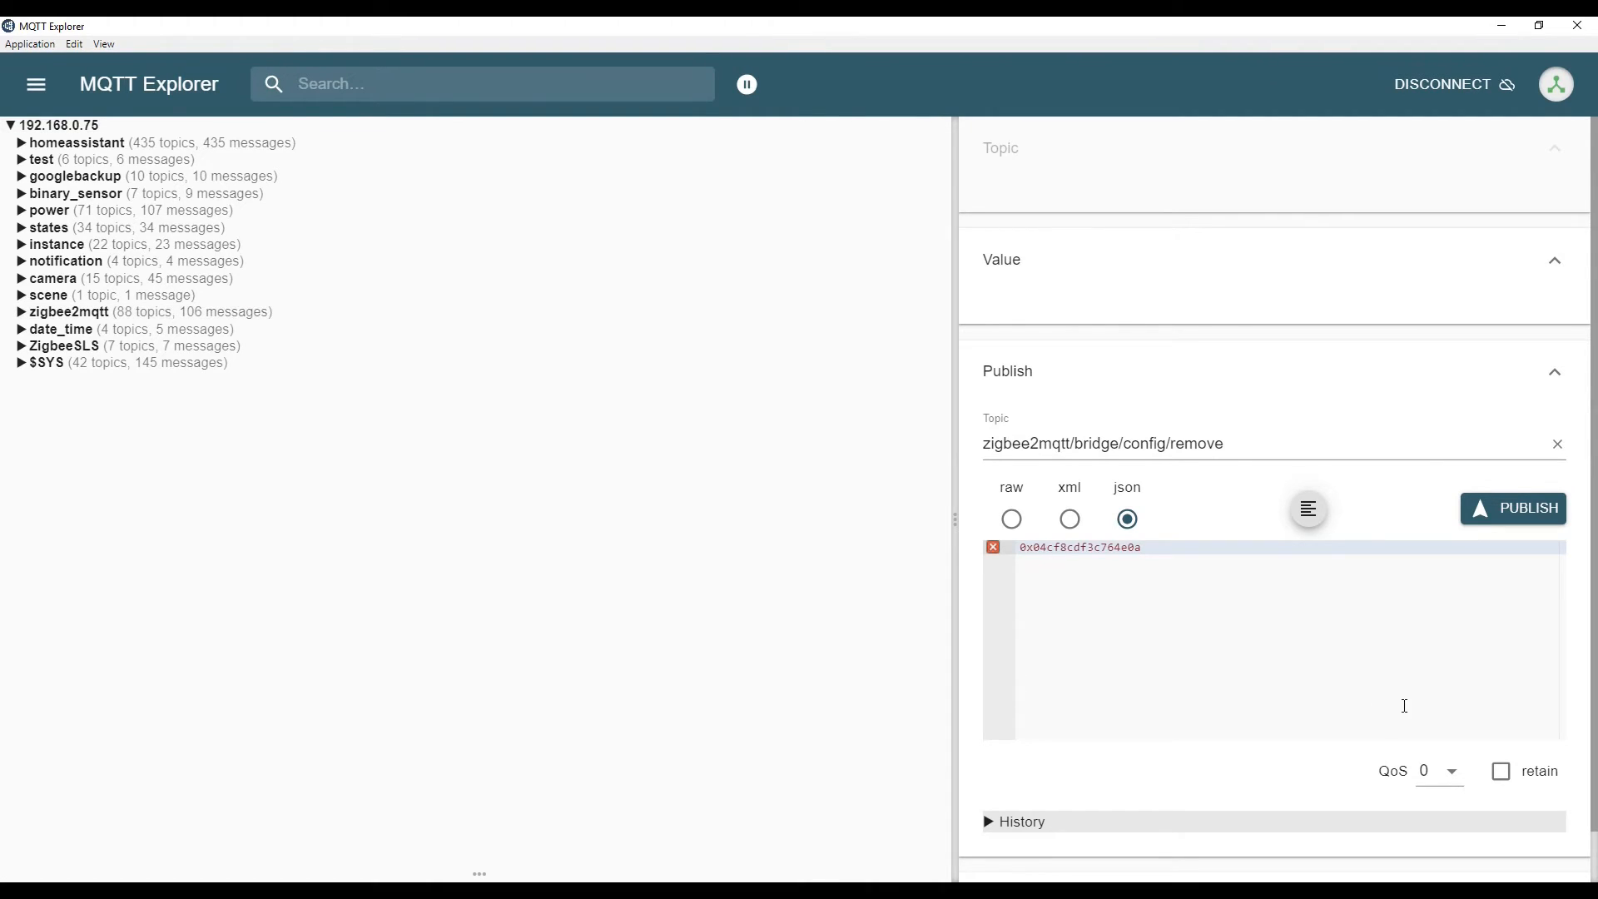
{"action": "left_click", "coordinate": [1519, 523]}
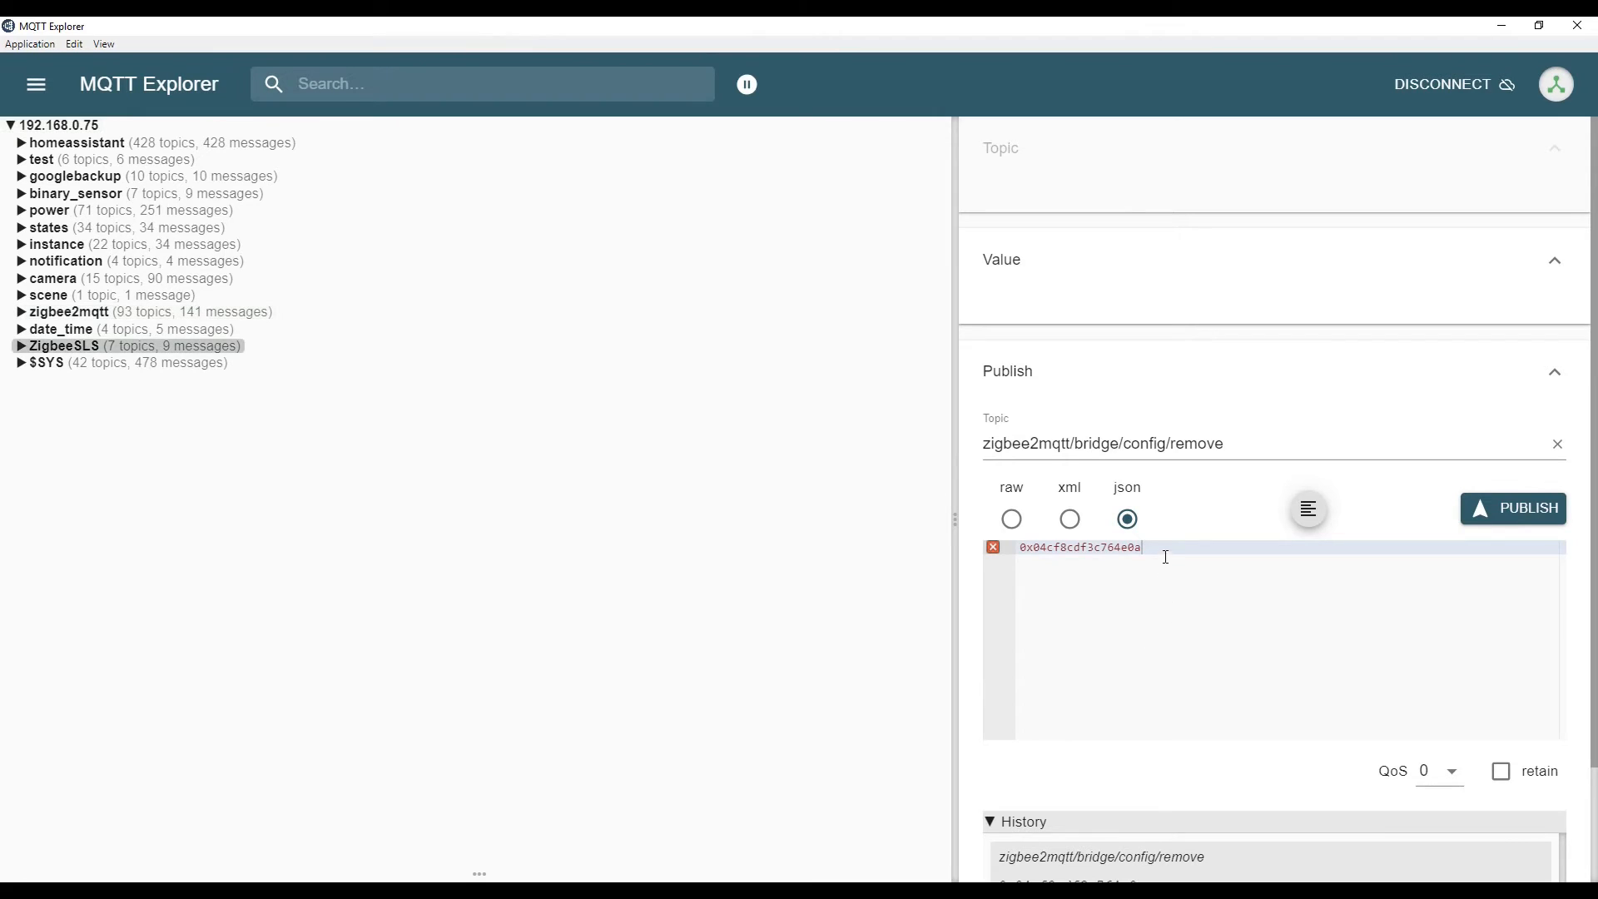
- Cut the device address out of the message and search the MQTT topics for it
{"action": "left_click_drag", "start_coordinate": [1166, 557], "coordinate": [945, 541]}
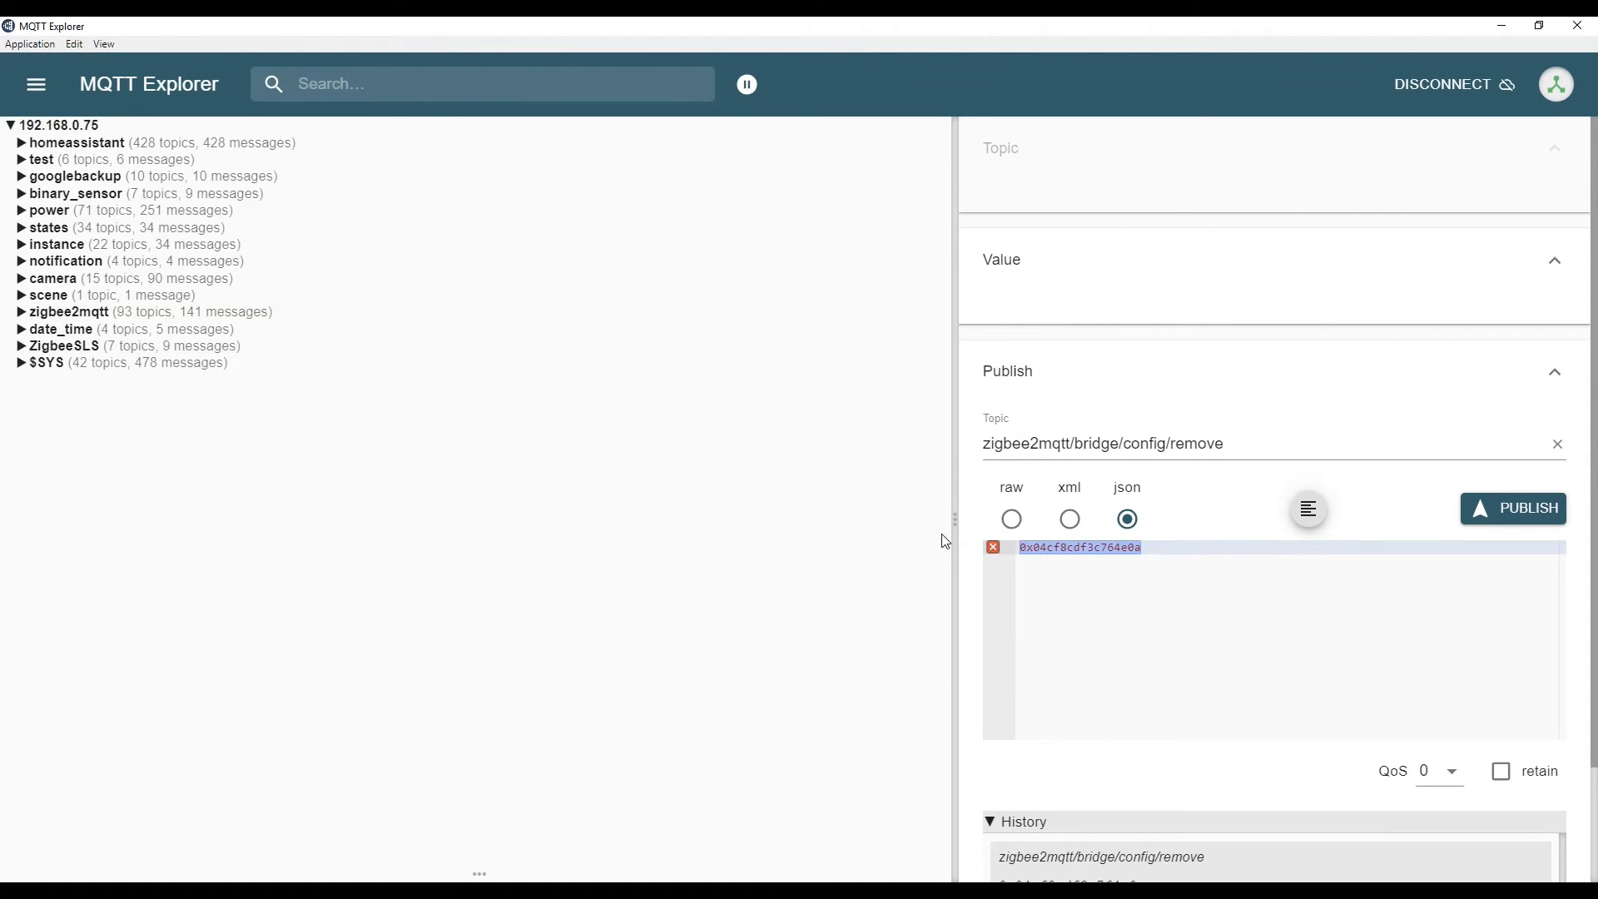
{"action": "key", "text": "ctrl+x"}
{"action": "left_click", "coordinate": [419, 83]}
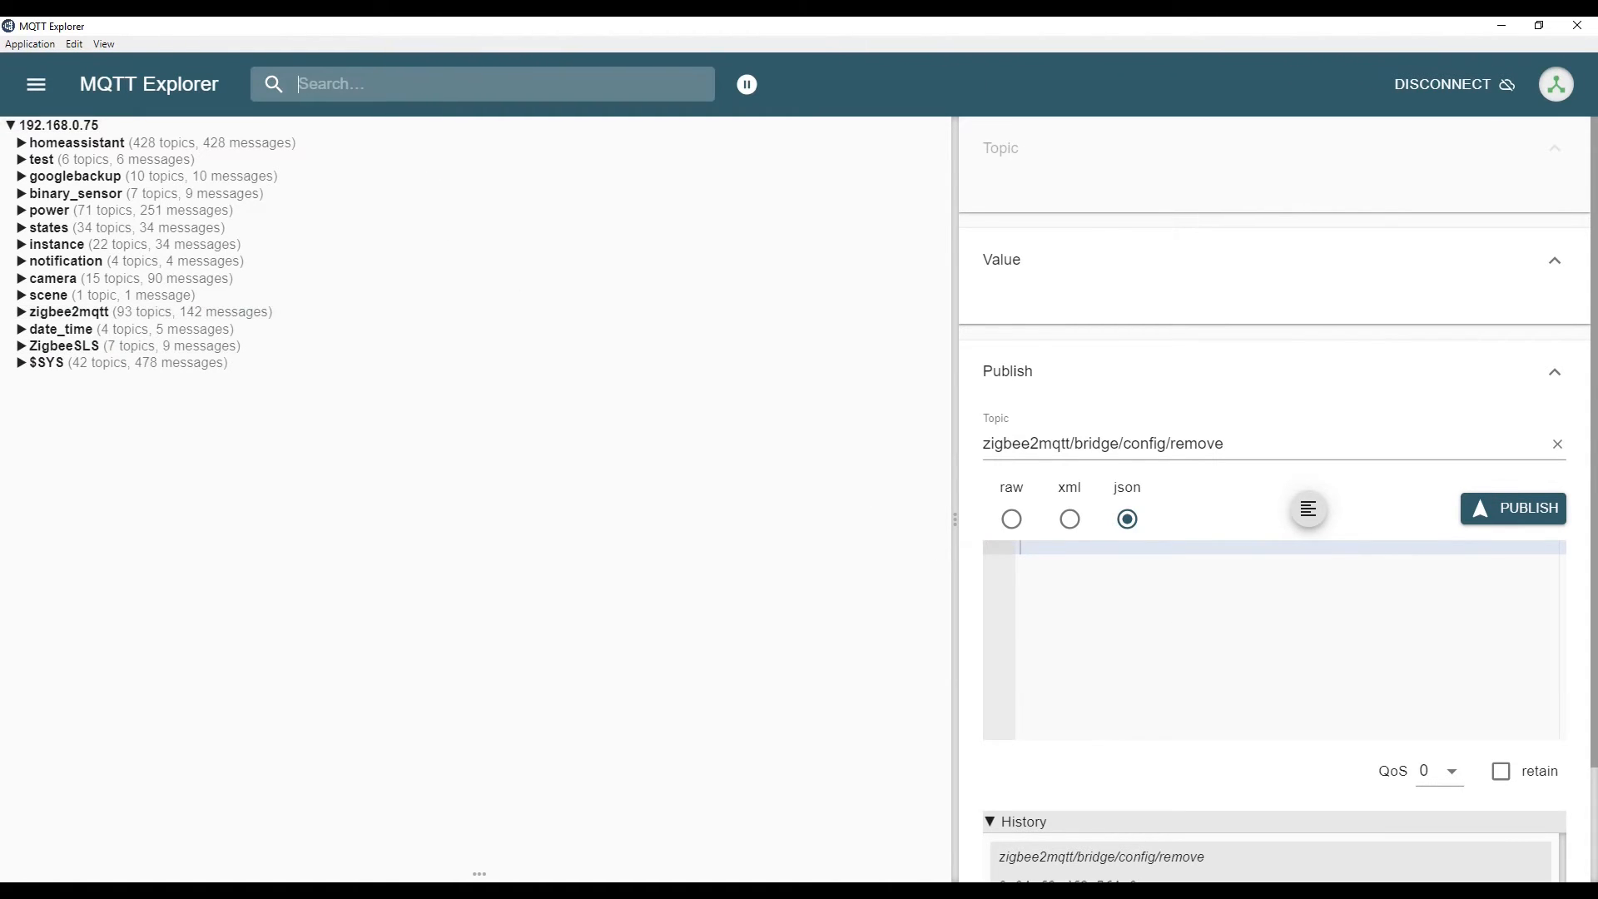
{"action": "key", "text": "ctrl+v"}
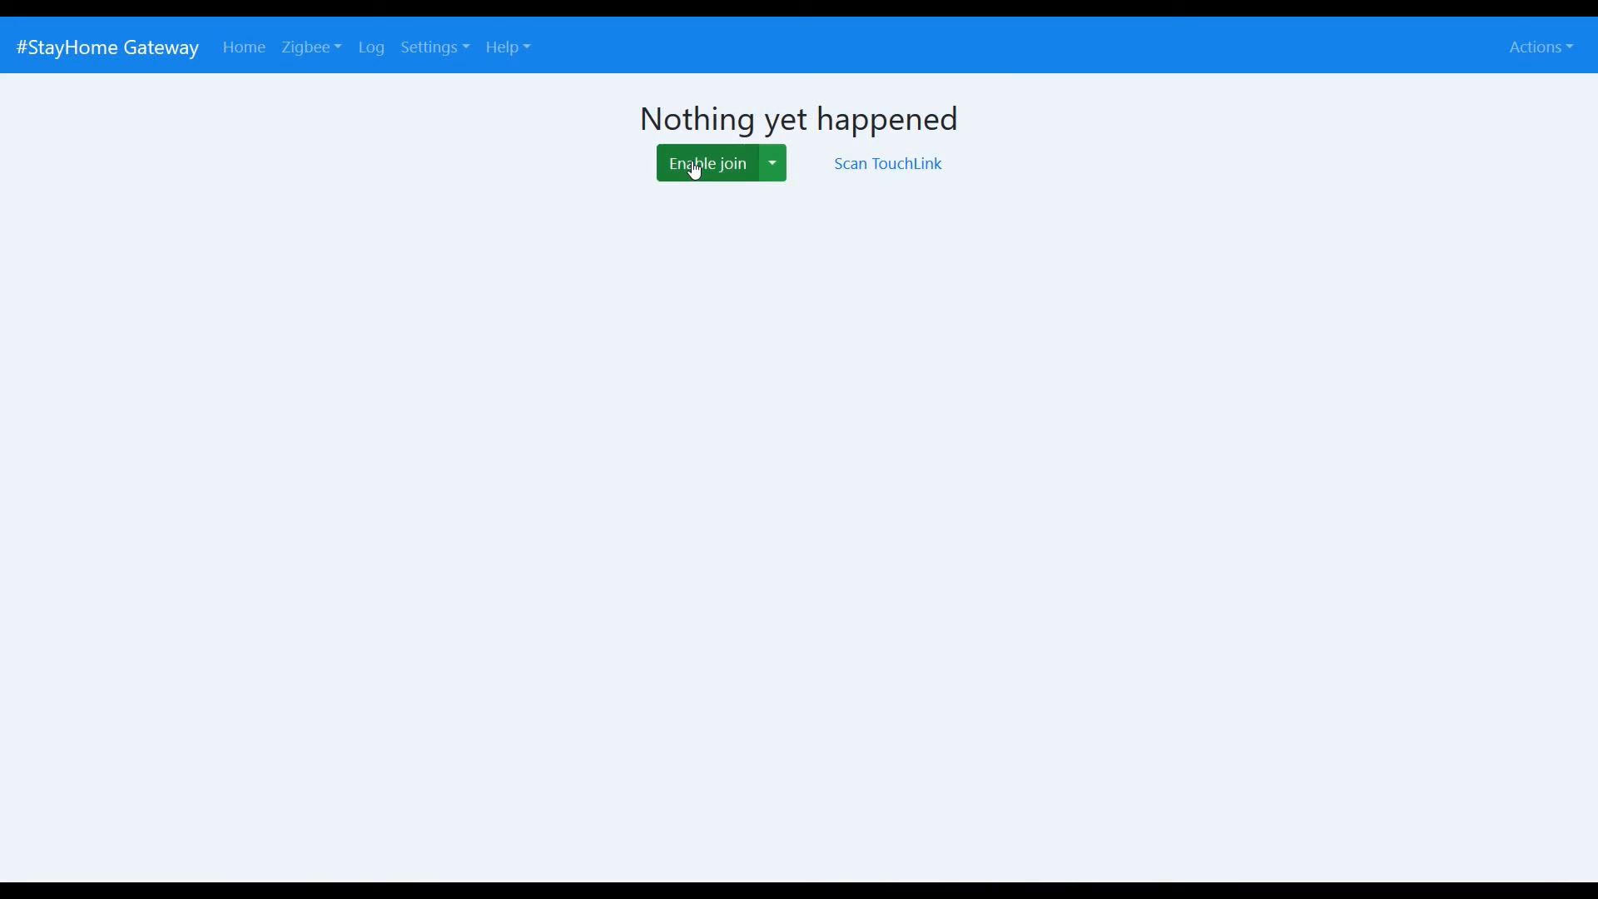
- Switch to the SLS gateway's web page and enable joining of new Zigbee devices
{"action": "left_click", "coordinate": [692, 164]}
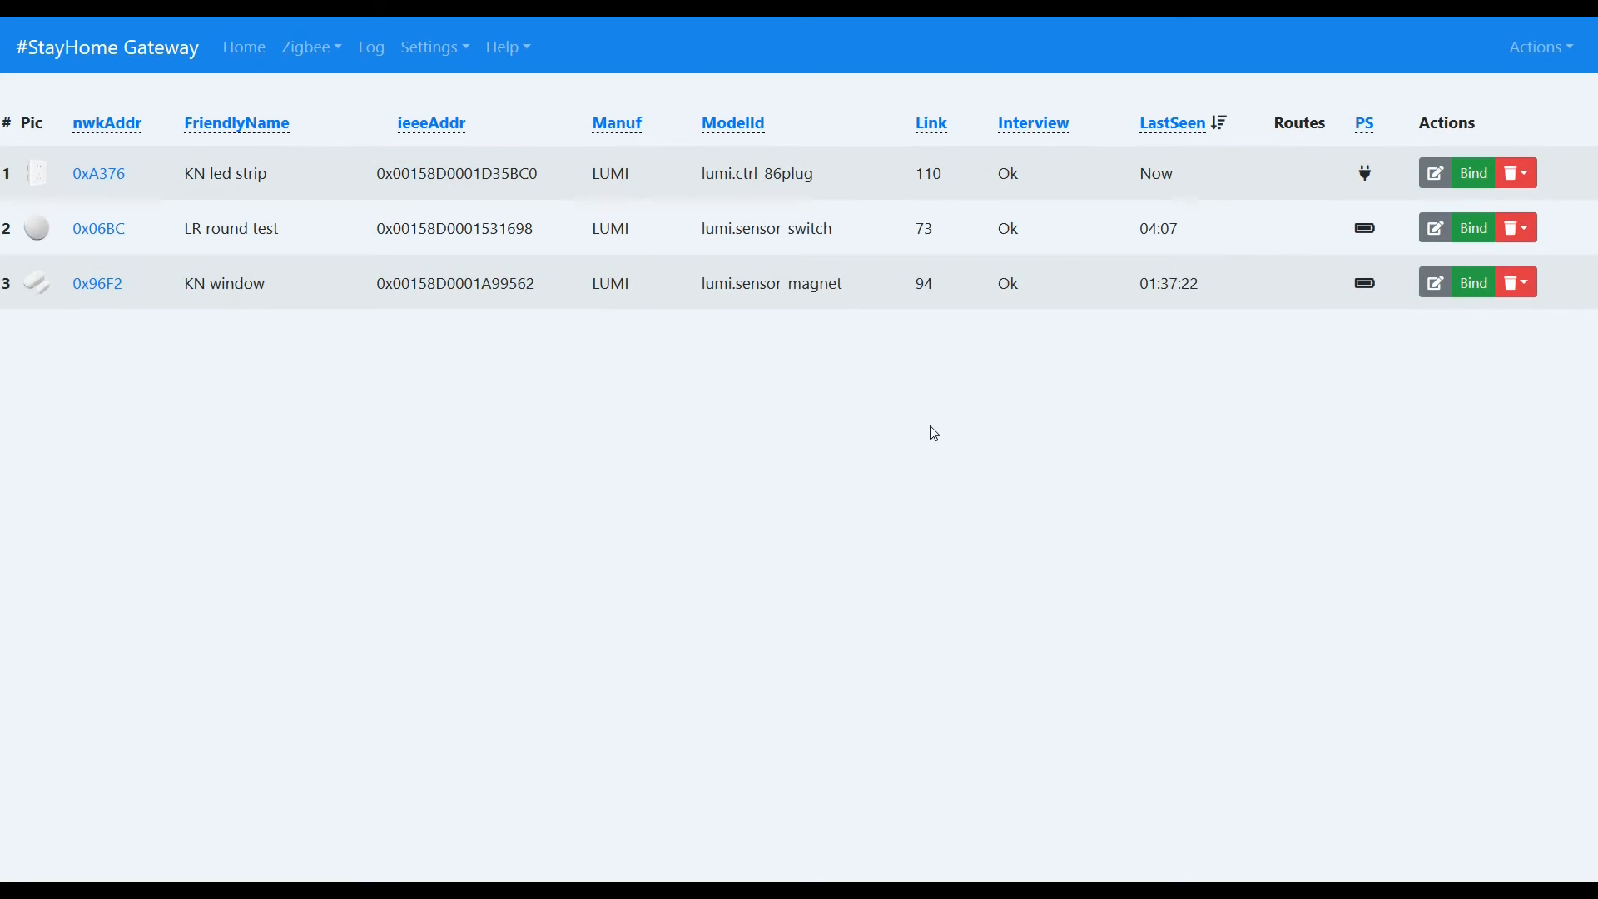
- In the LR round test device's states, set the SB rule for click to "single, KN led strip, state, TOGGLE"
{"action": "left_click_drag", "start_coordinate": [268, 173], "coordinate": [187, 173]}
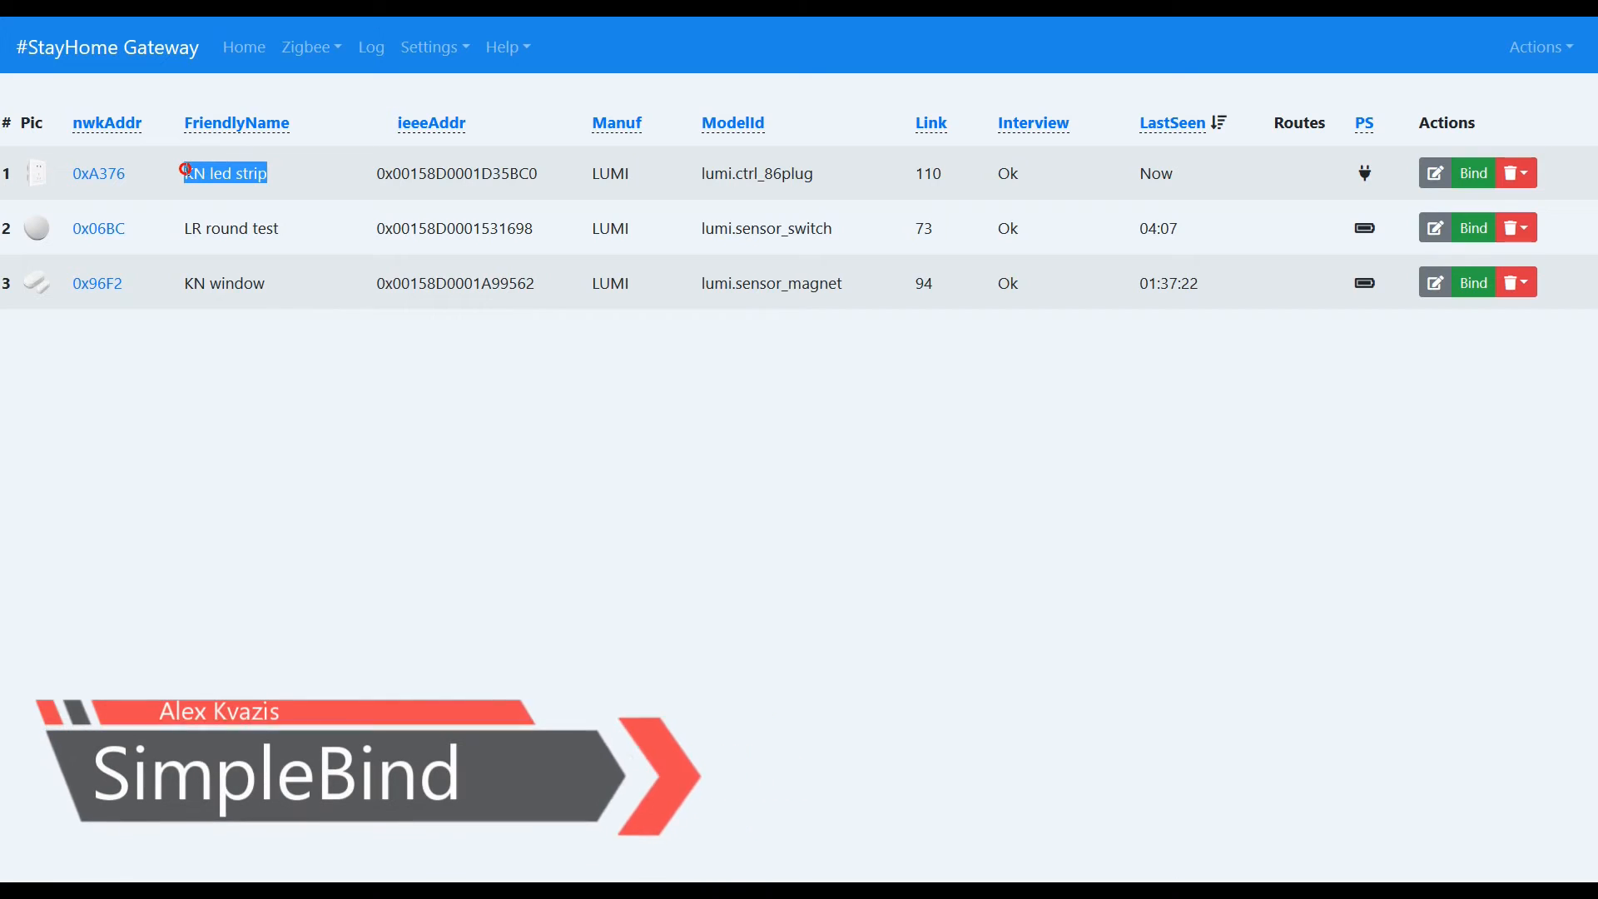
{"action": "left_click", "coordinate": [96, 235]}
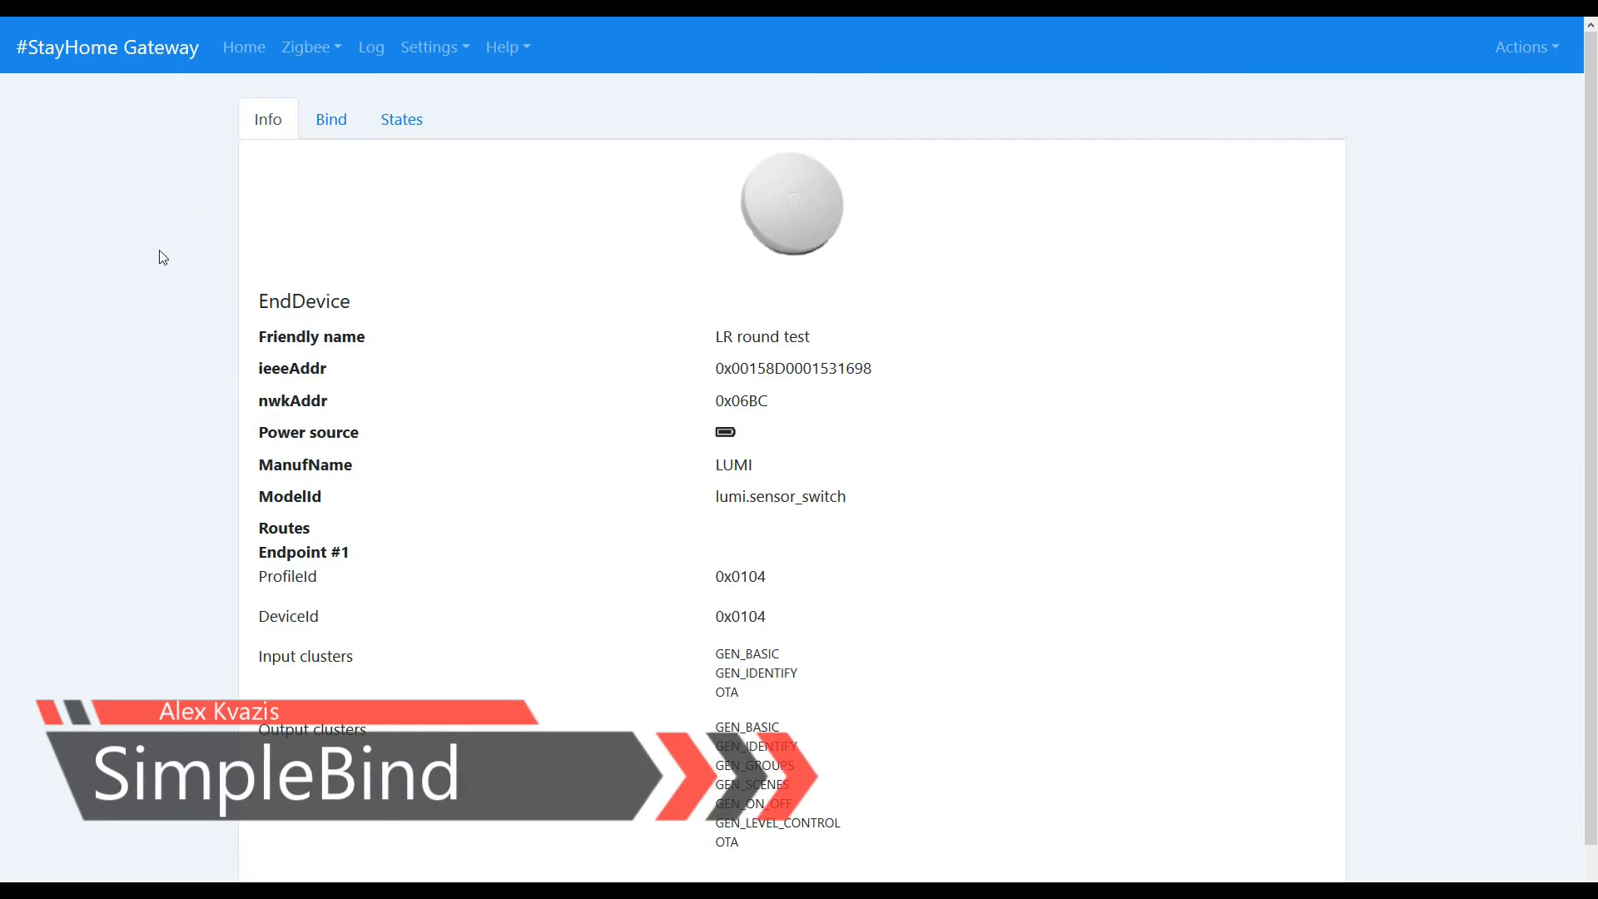
{"action": "left_click", "coordinate": [407, 131]}
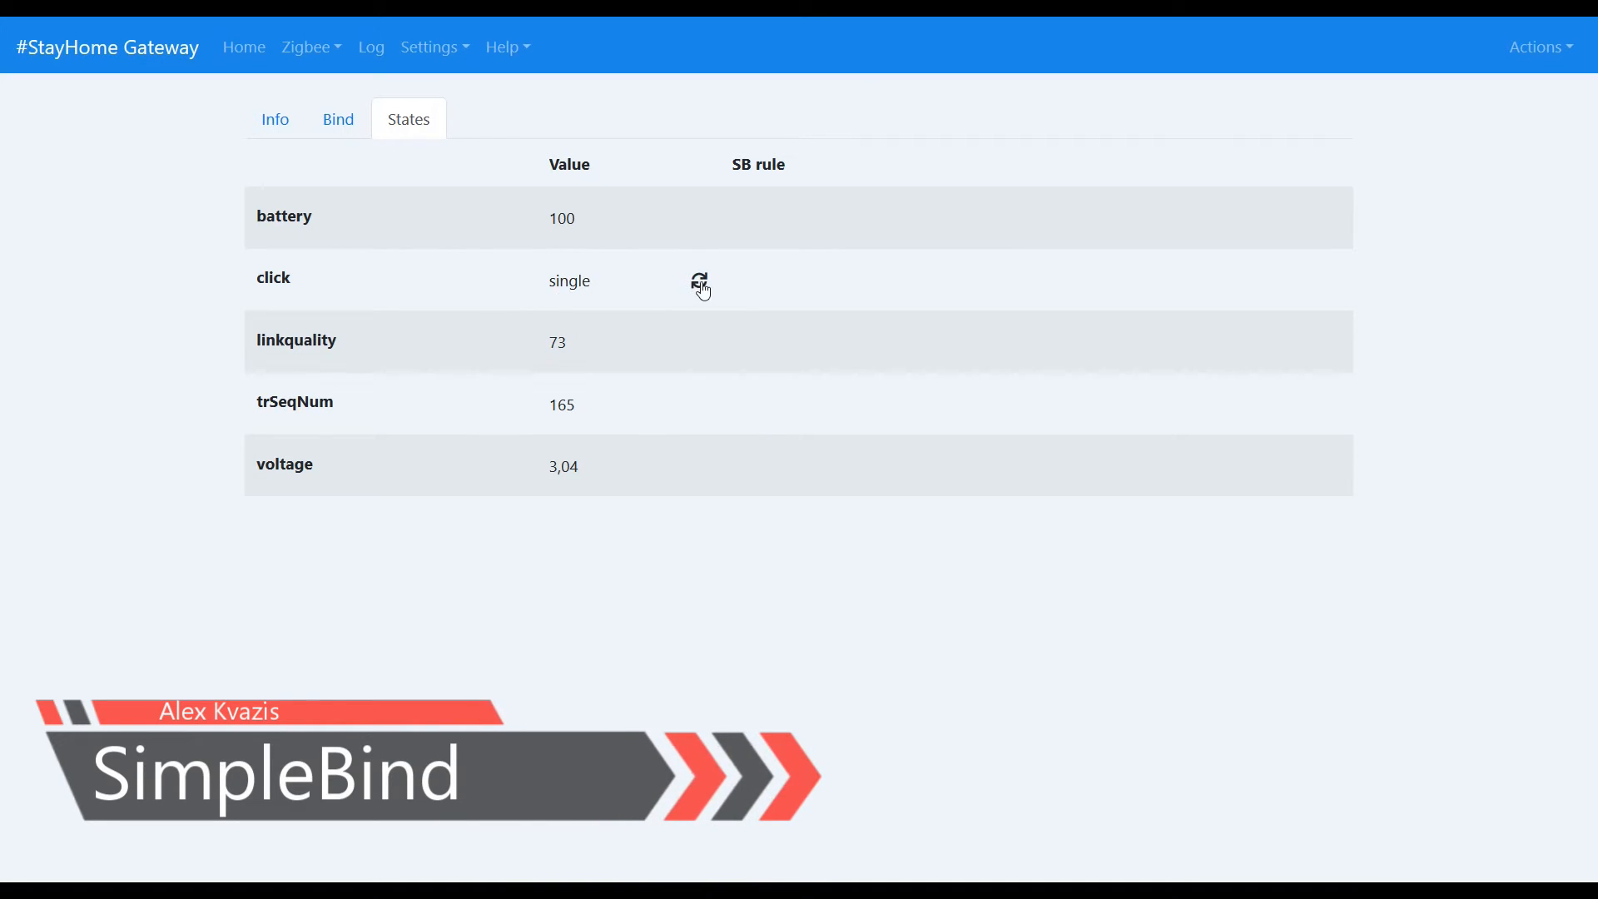
{"action": "left_click", "coordinate": [755, 284]}
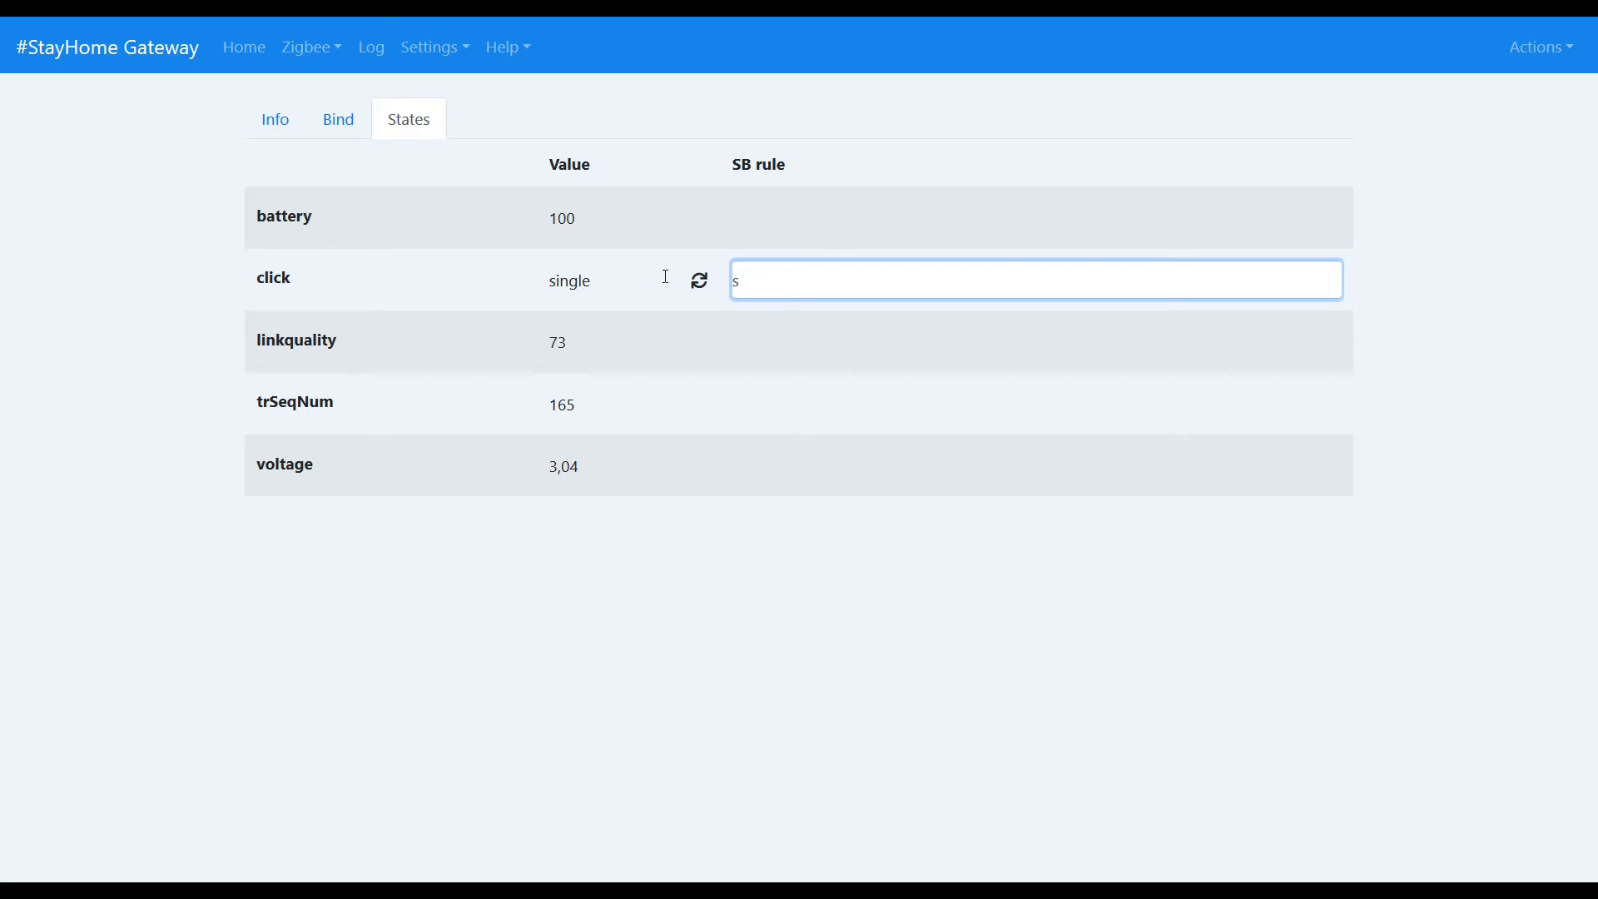
{"action": "type", "text": "single, KN led strip, state, TOGGLE"}
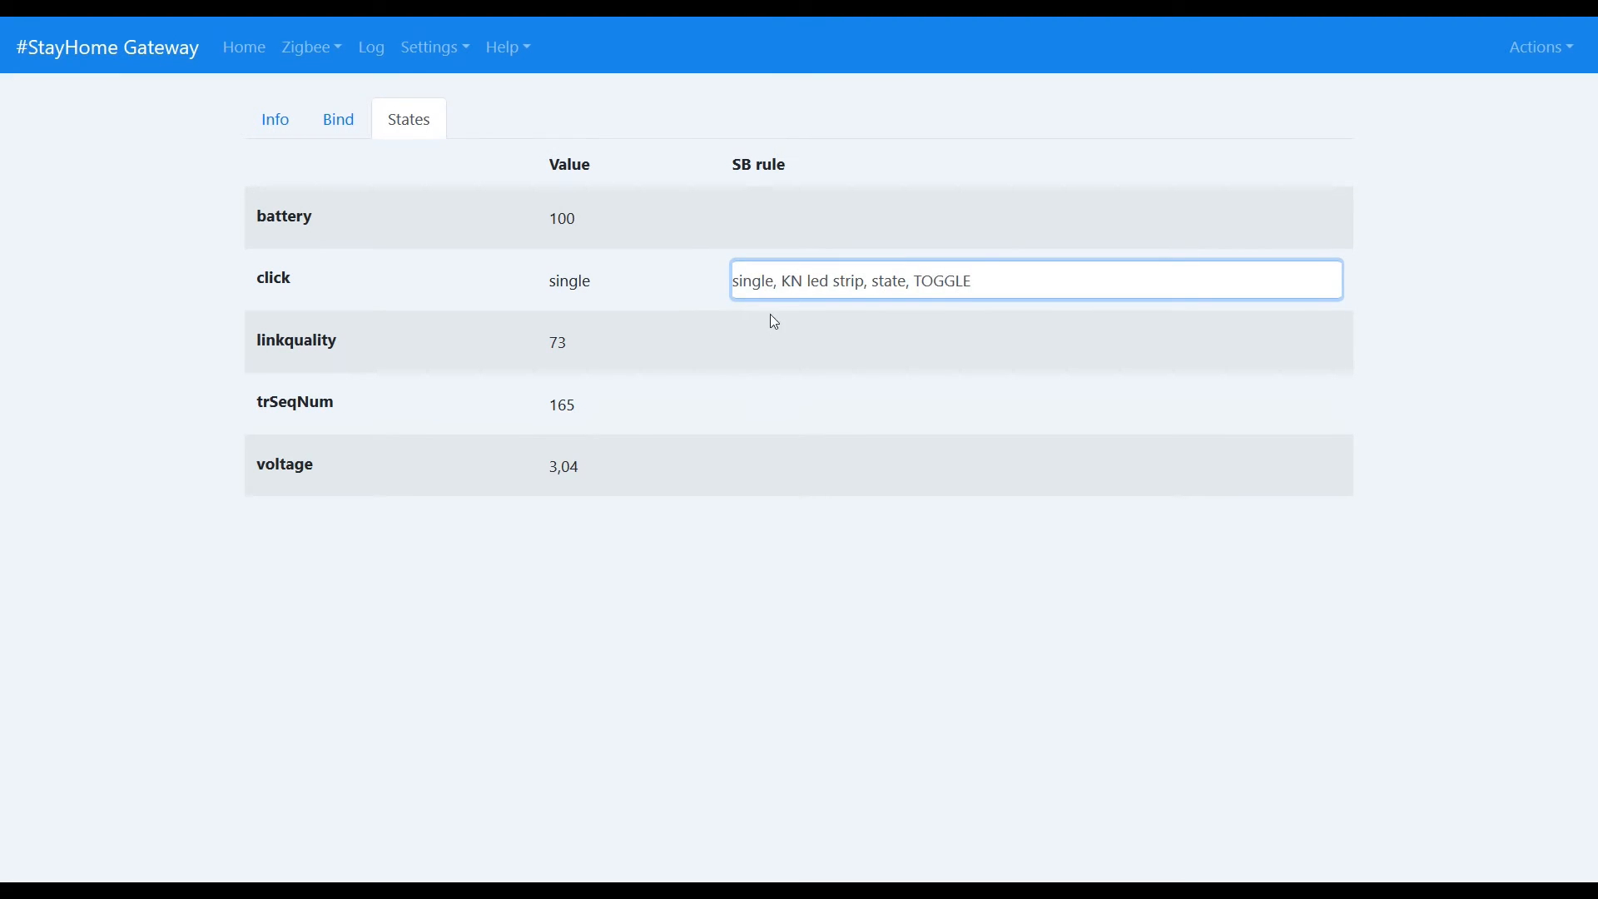
{"action": "left_click", "coordinate": [774, 322]}
{"action": "left_click", "coordinate": [890, 281]}
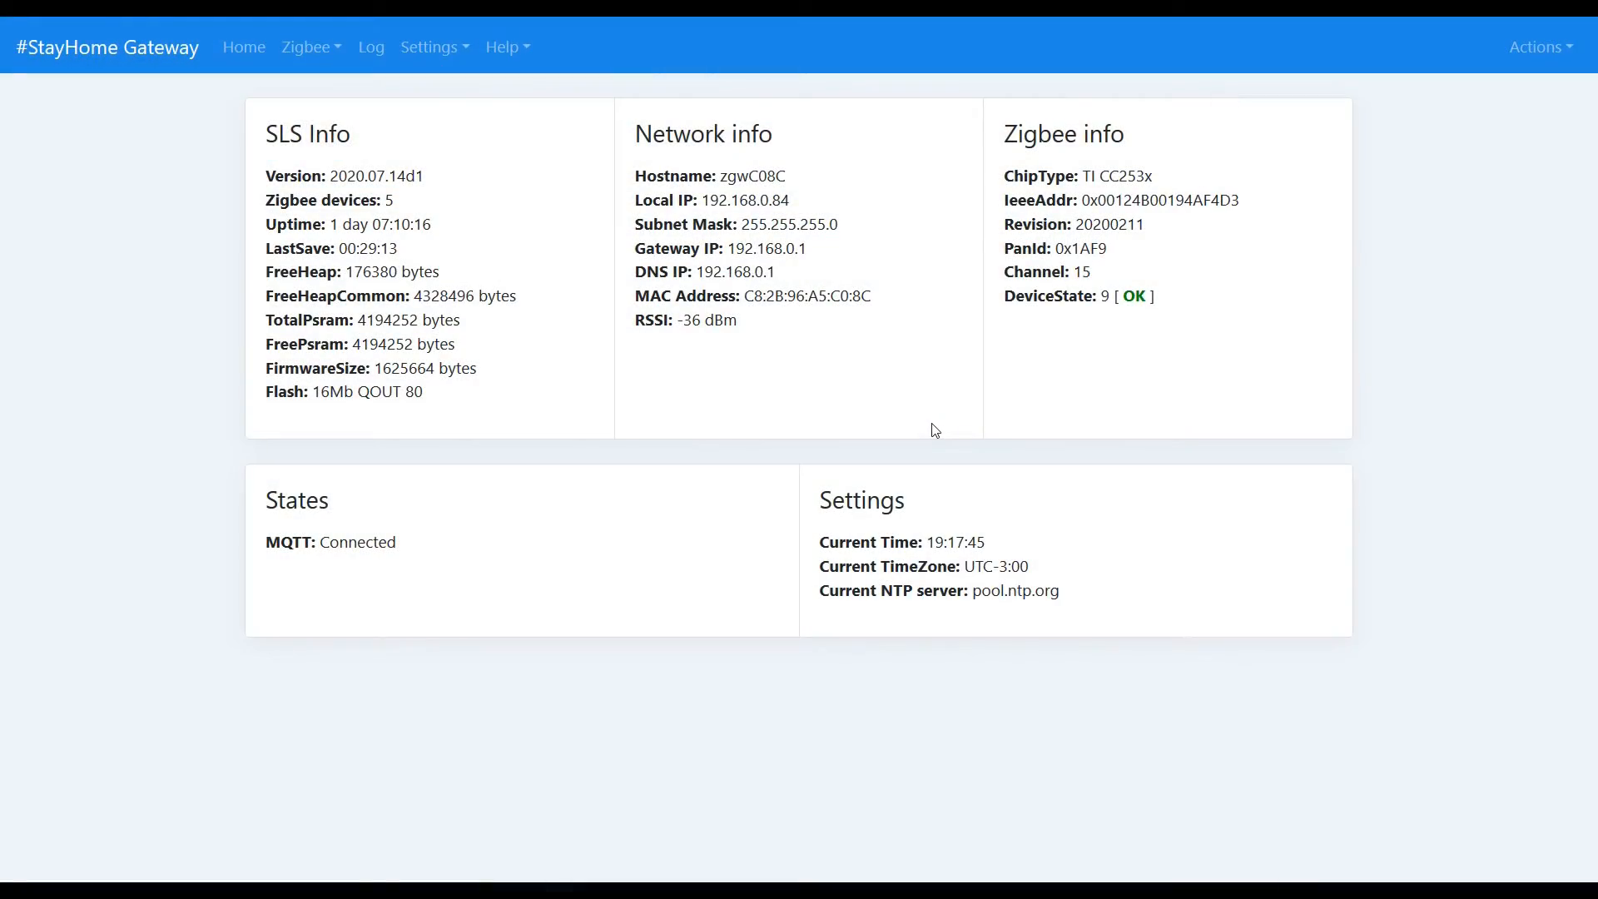
- Open the btn_sw1.lua script in the gateway's file manager and examine its zigbee.join line
{"action": "left_click", "coordinate": [1539, 47]}
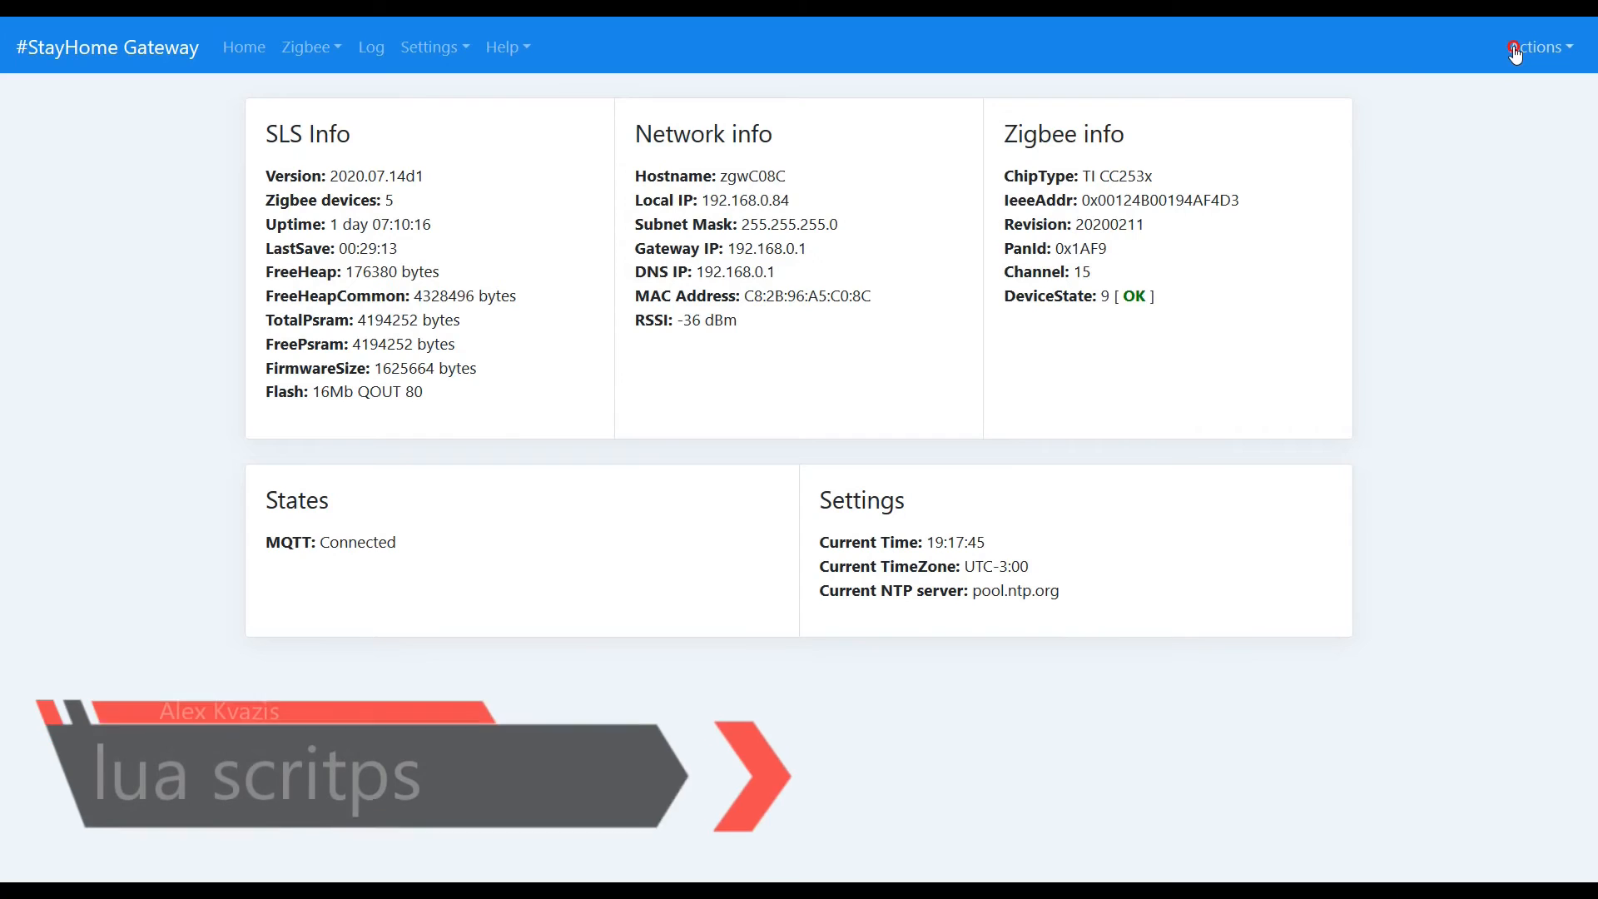
{"action": "left_click", "coordinate": [1461, 95]}
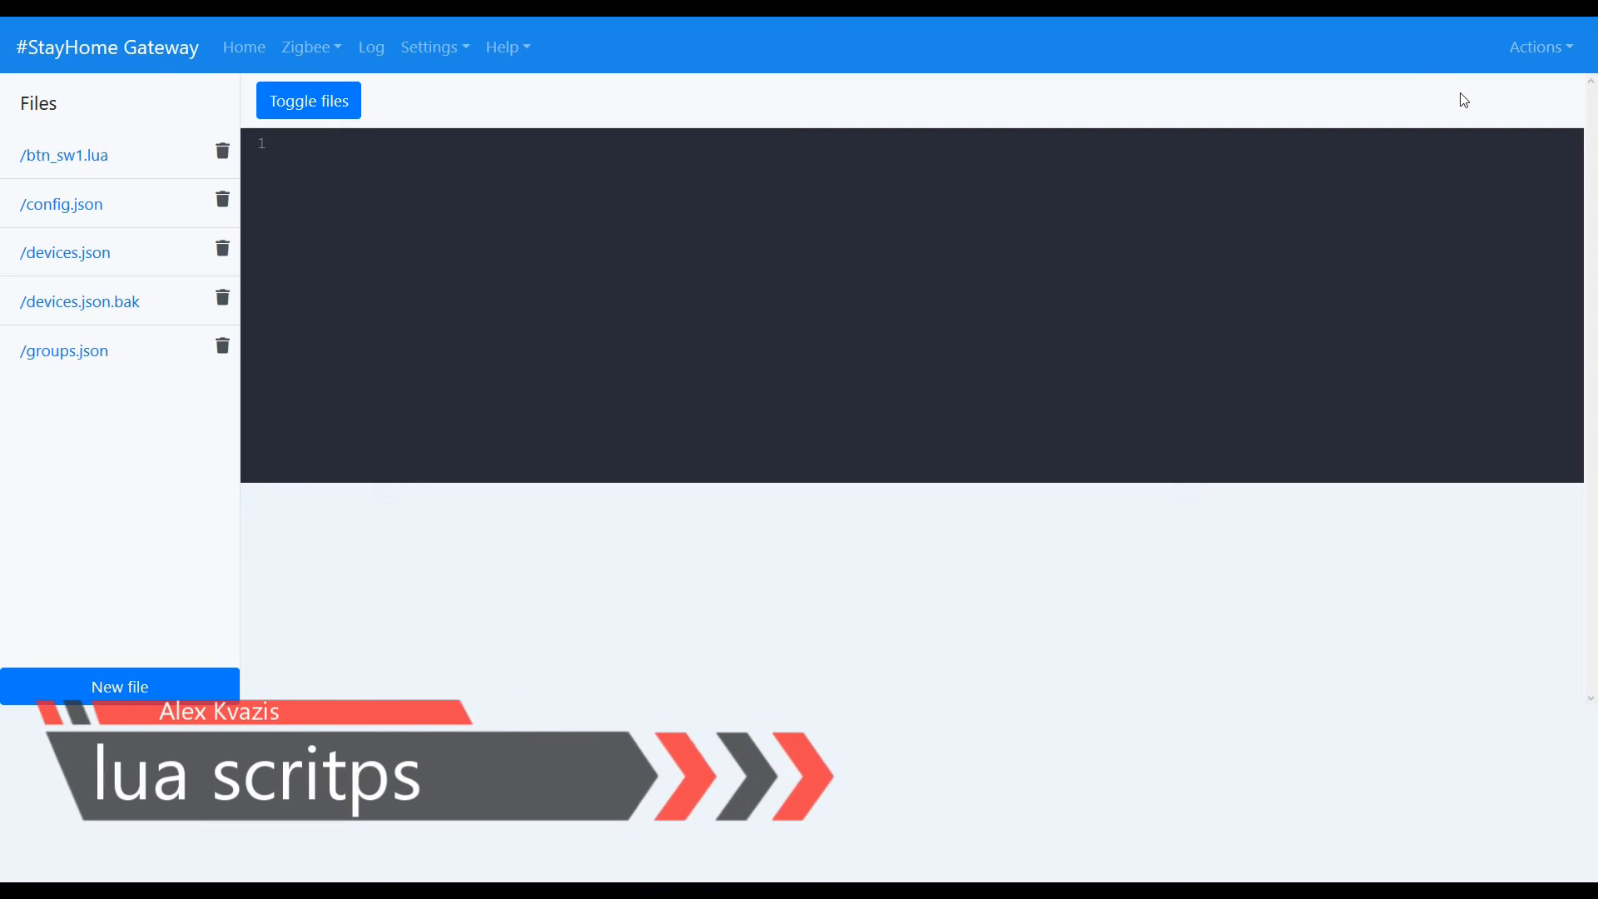
{"action": "left_click", "coordinate": [97, 159]}
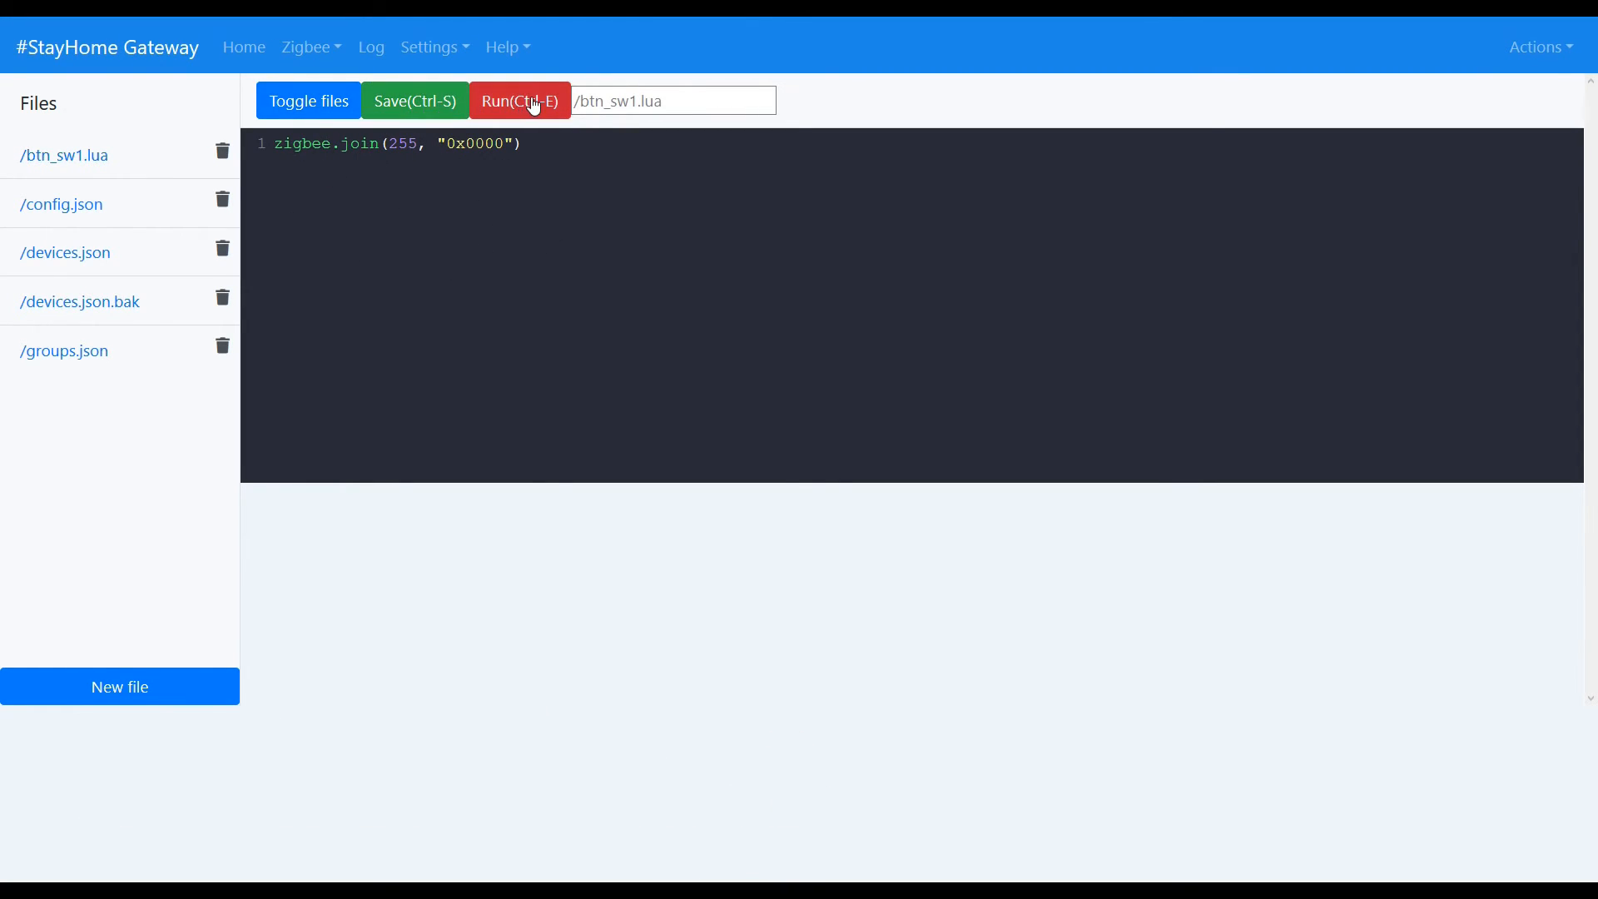
{"action": "left_click_drag", "start_coordinate": [528, 143], "coordinate": [256, 157]}
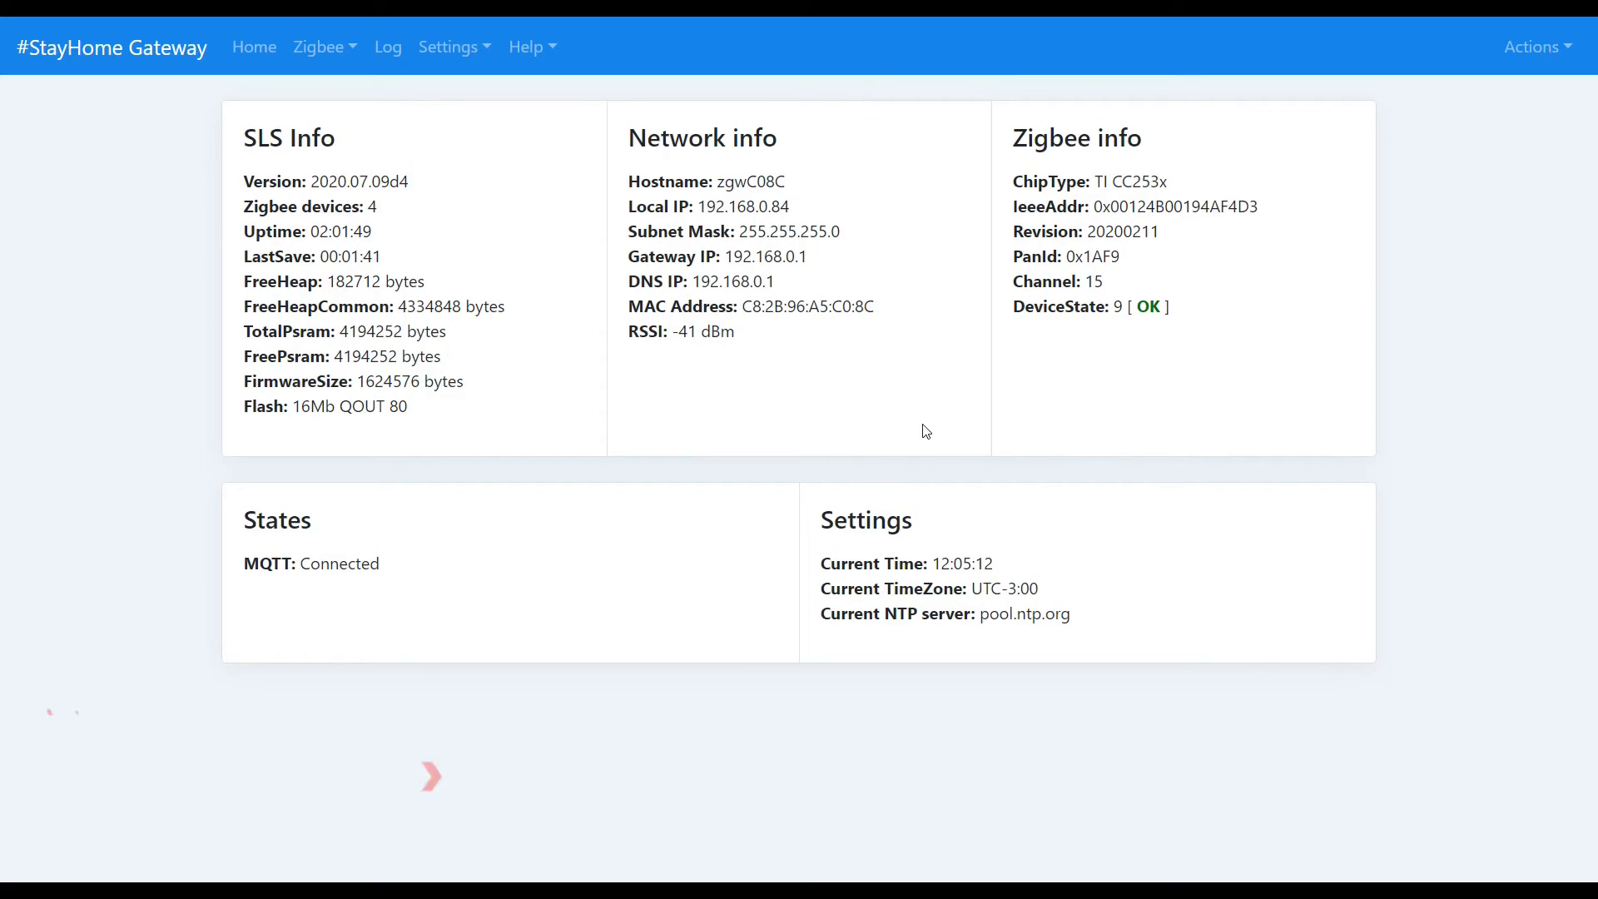
- Create a gateway backup that includes both Config and Zigbee
{"action": "left_click", "coordinate": [1538, 47]}
{"action": "left_click", "coordinate": [1496, 129]}
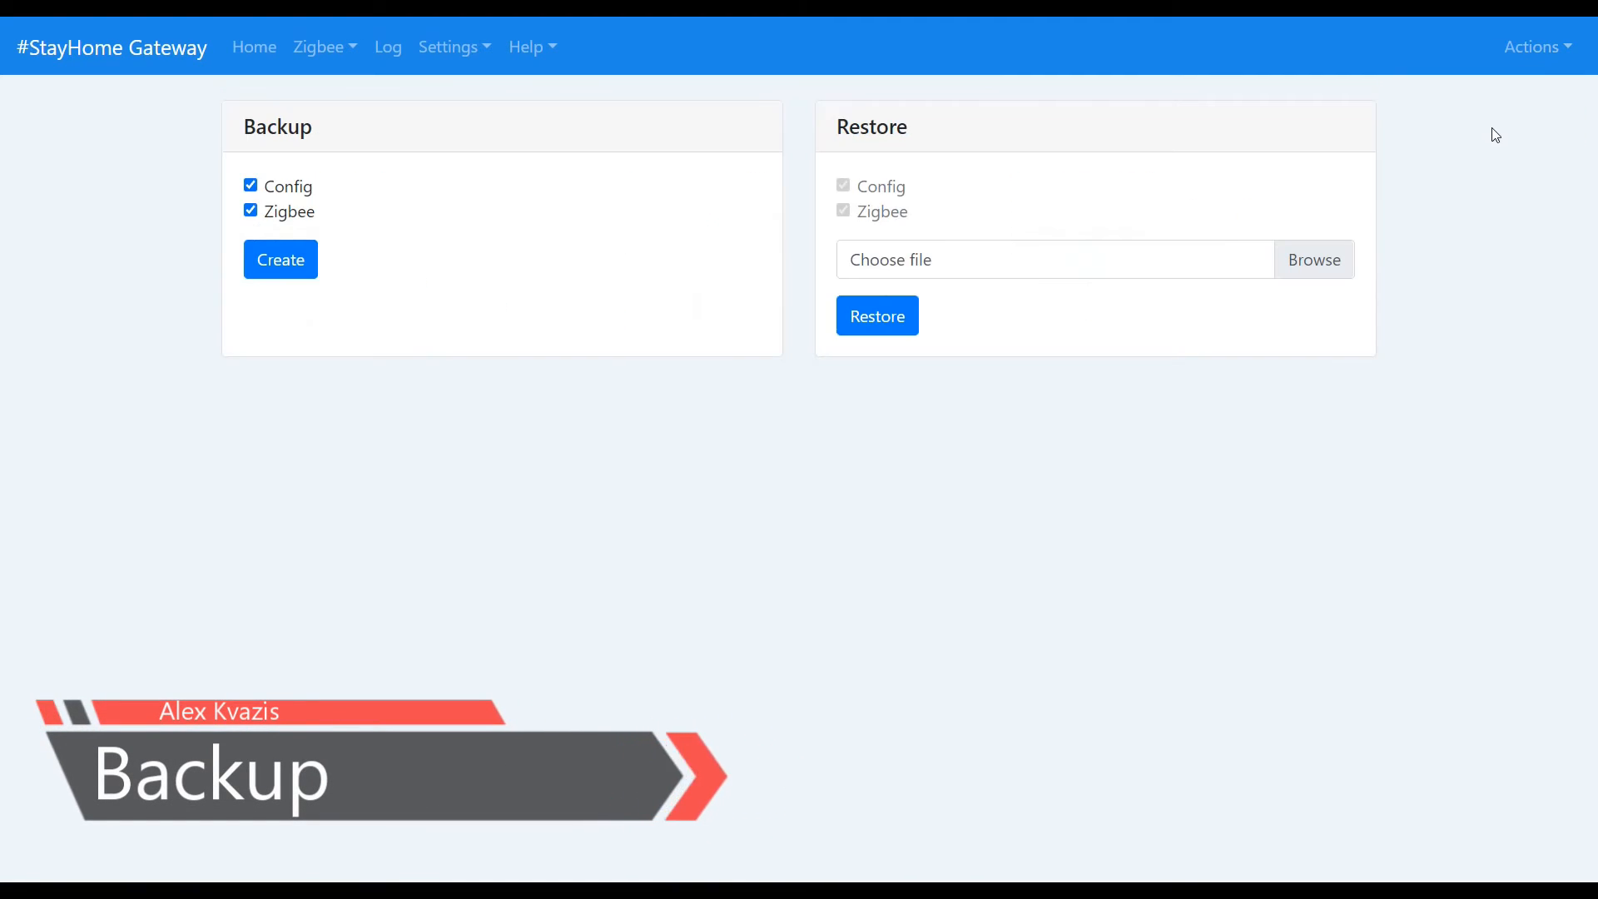
{"action": "left_click", "coordinate": [281, 270]}
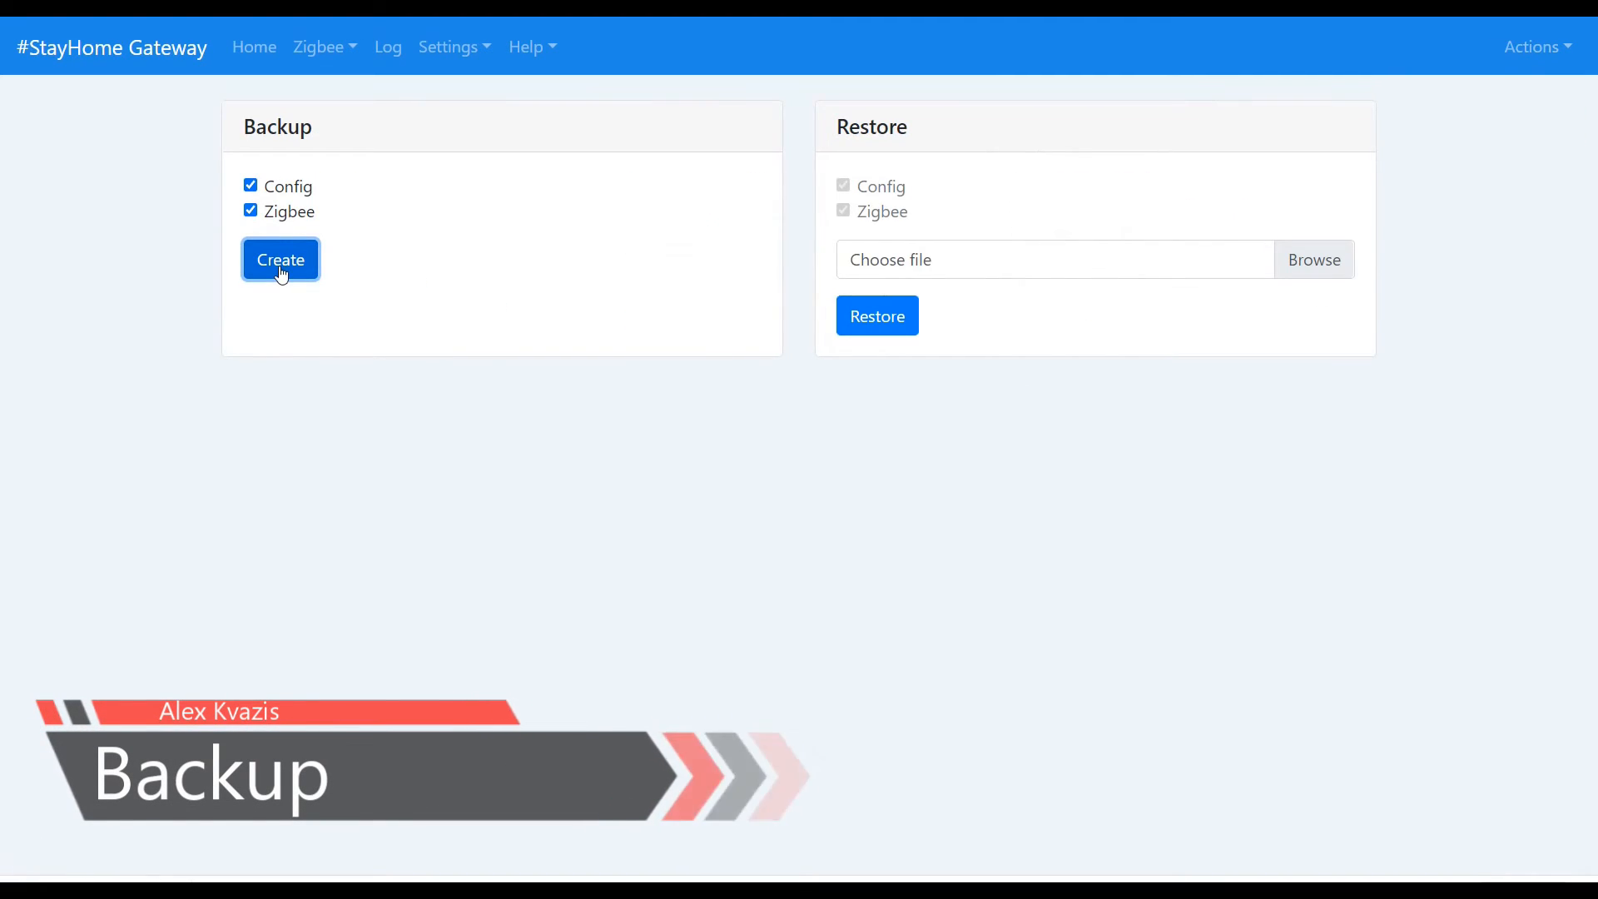
- Show the downloaded .sls backup in the Downloads folder and open it in Notepad++ to view its contents
{"action": "left_click", "coordinate": [173, 889]}
{"action": "left_click", "coordinate": [221, 840]}
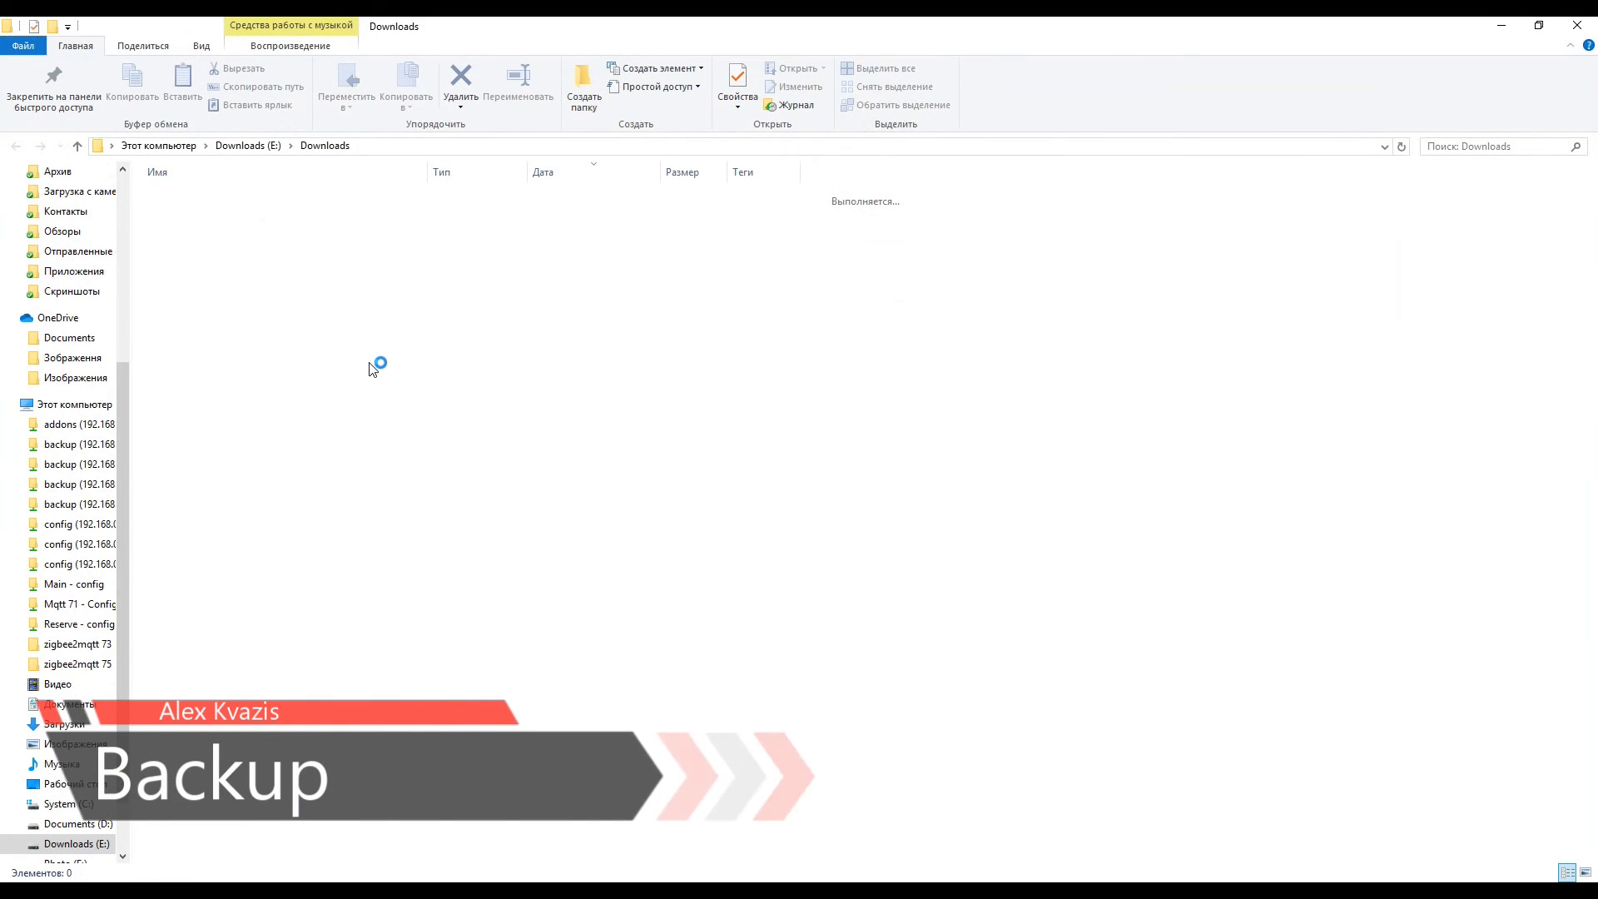
{"action": "right_click", "coordinate": [399, 446]}
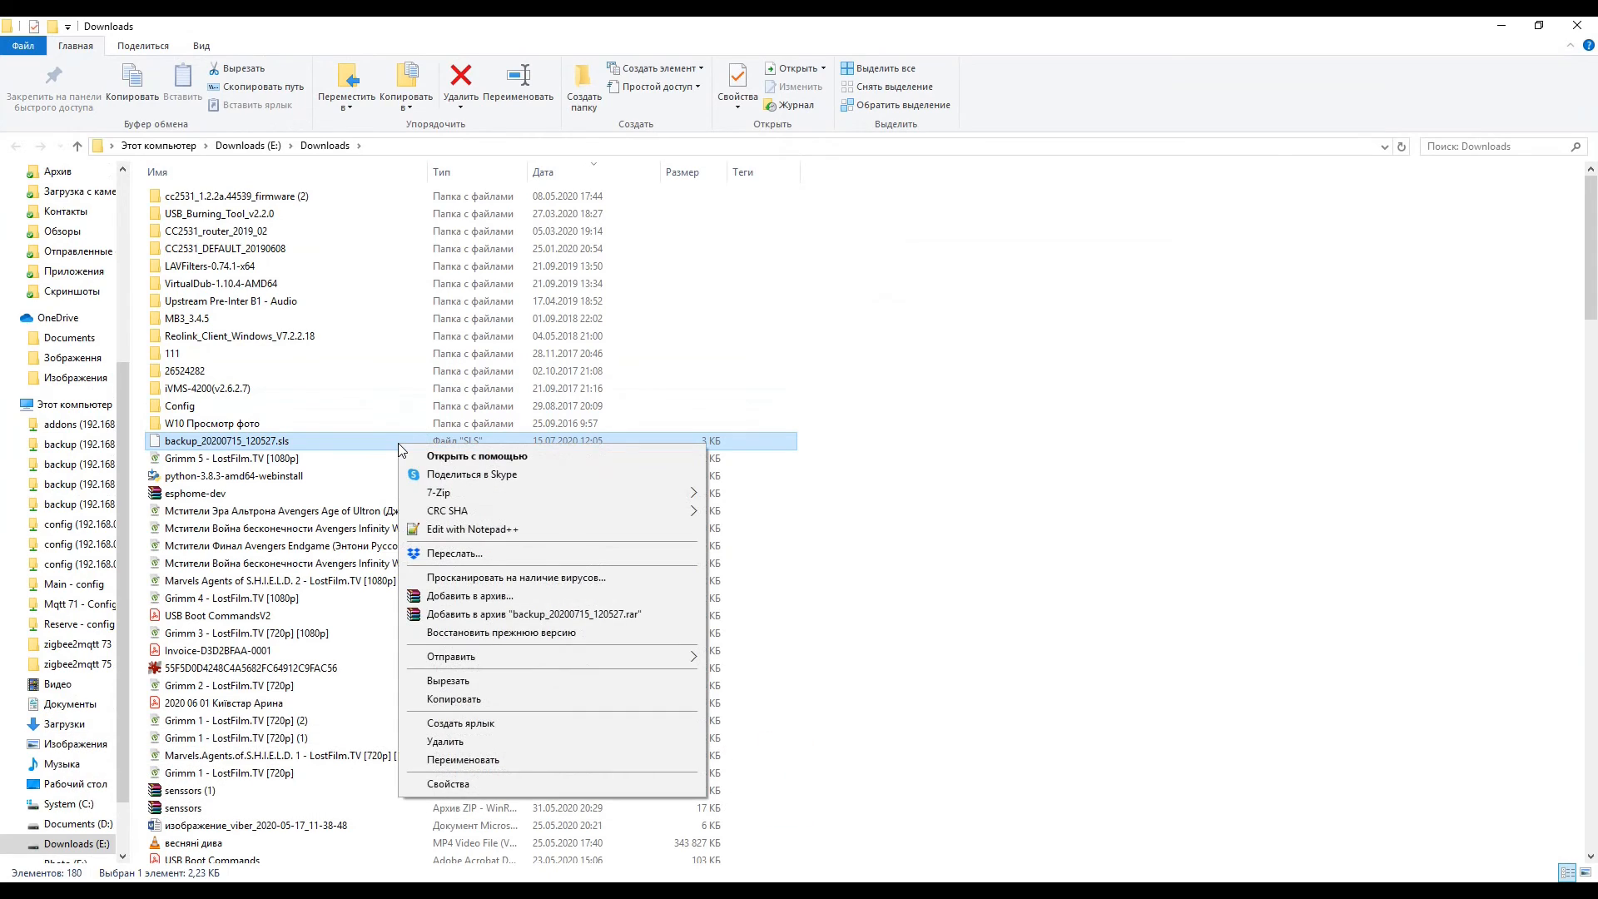
{"action": "left_click", "coordinate": [472, 530]}
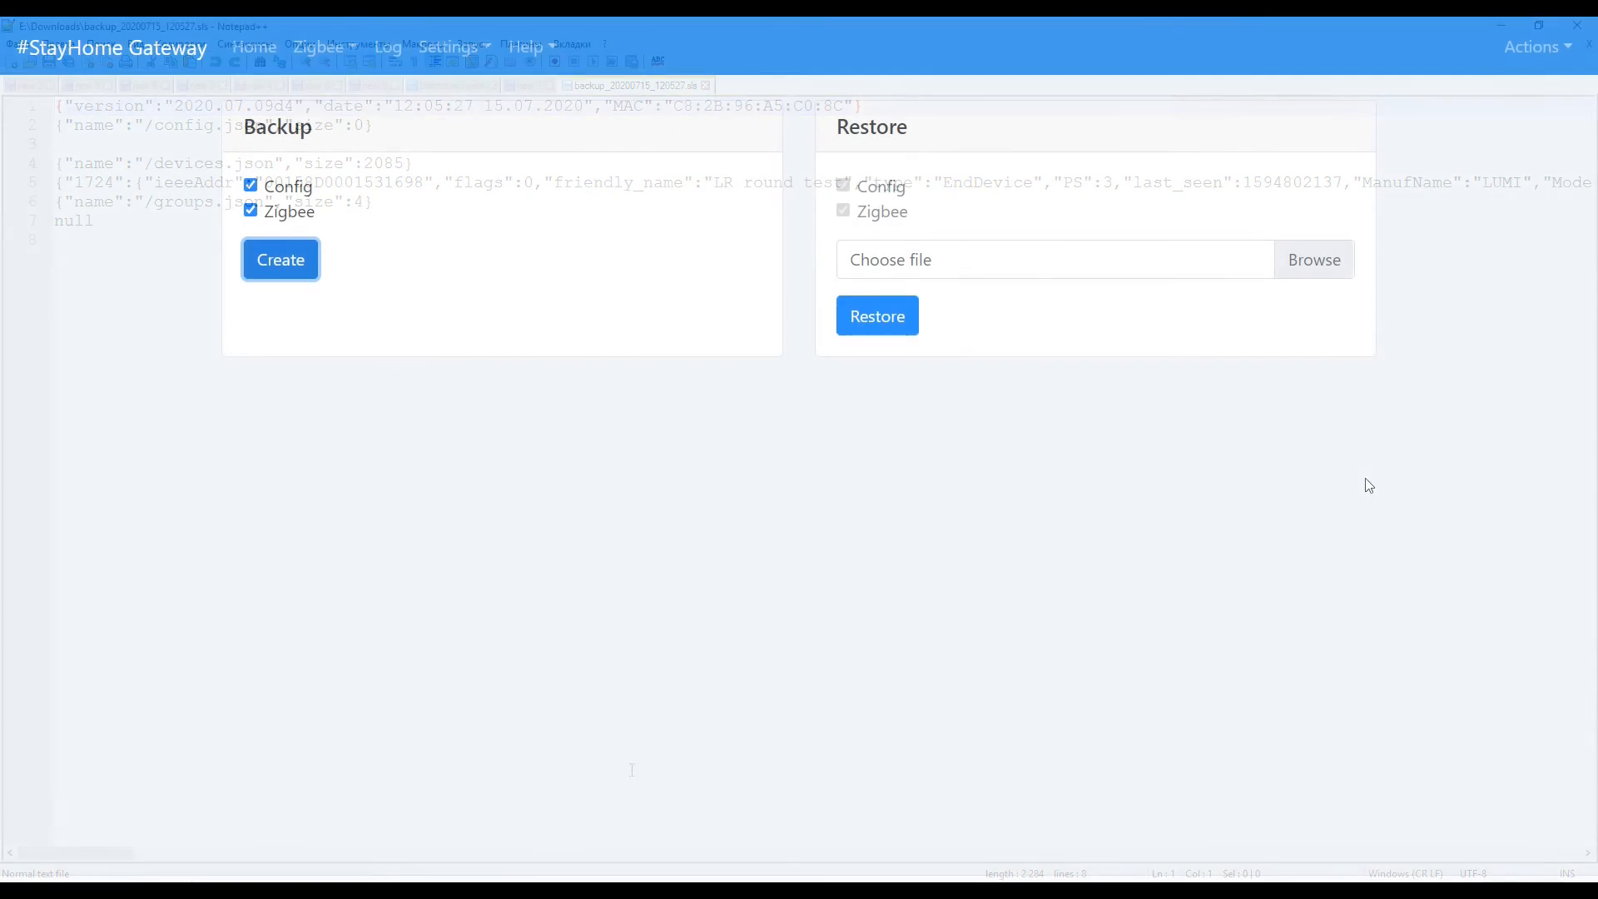
- Update the gateway firmware using the file 2020.07.14d1.bin from the SLS backup folder
{"action": "left_click", "coordinate": [1538, 48]}
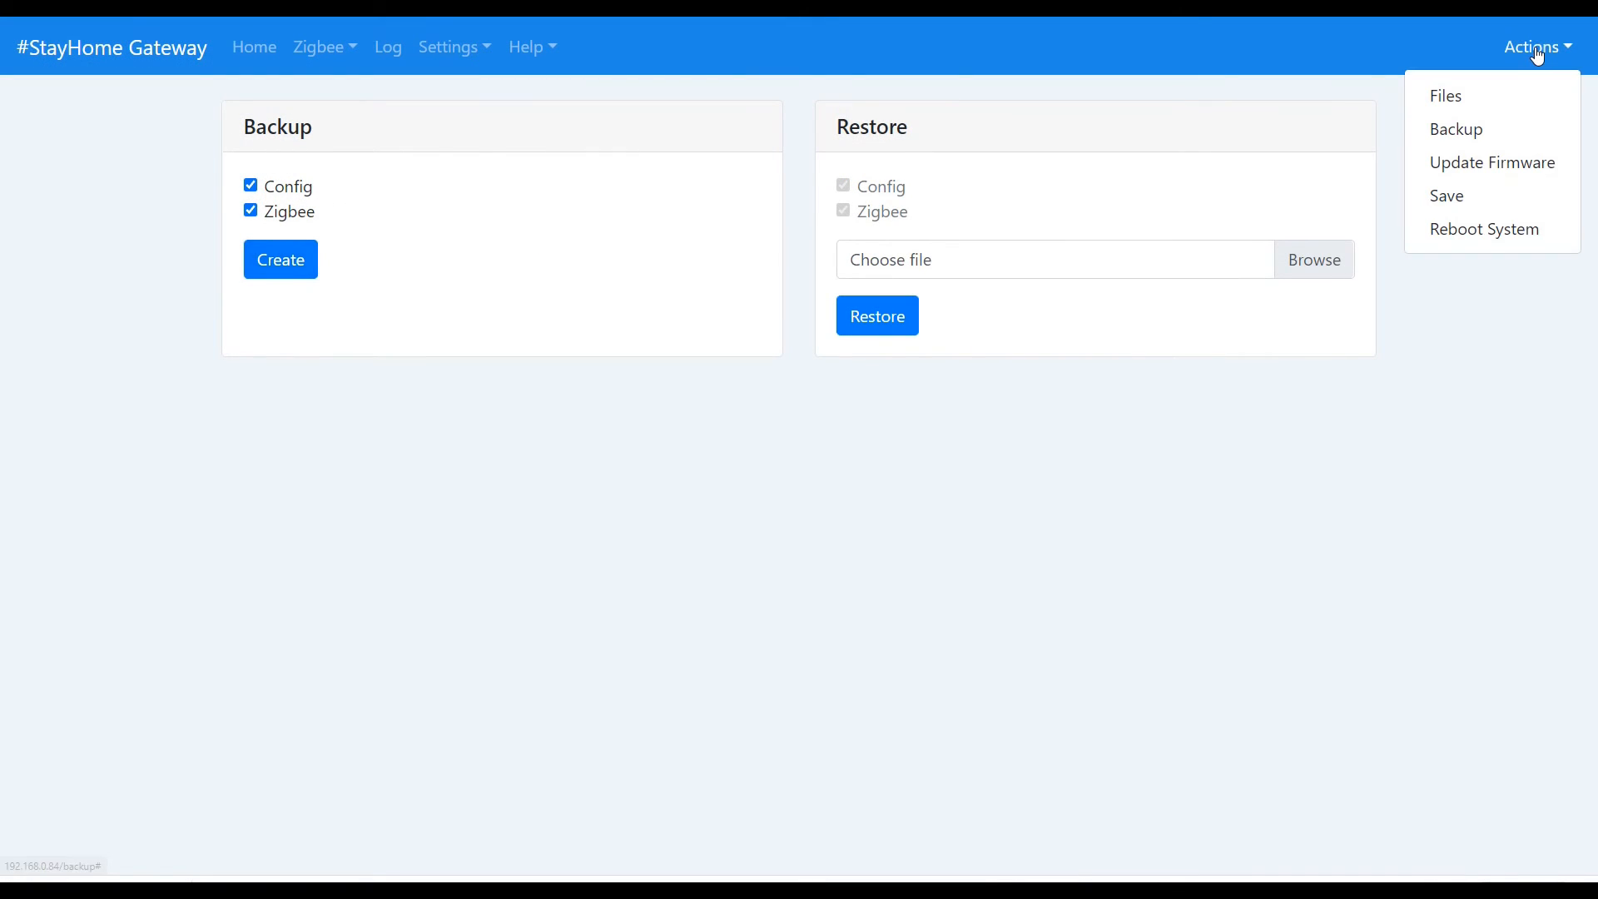
{"action": "left_click", "coordinate": [1514, 162]}
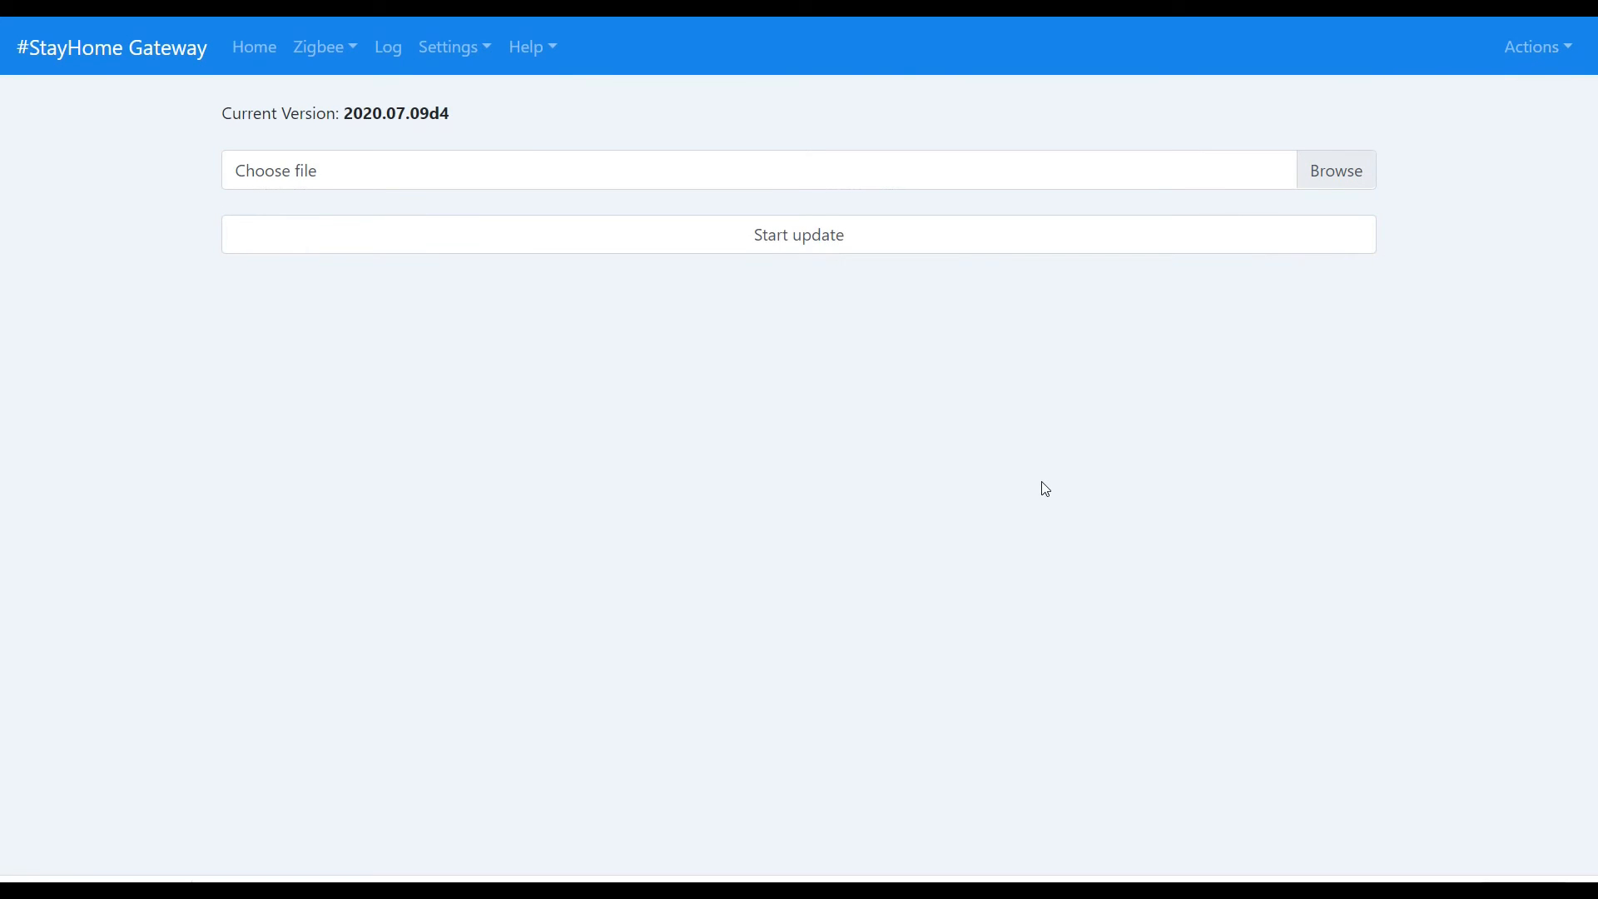
{"action": "left_click_drag", "start_coordinate": [342, 110], "coordinate": [455, 117]}
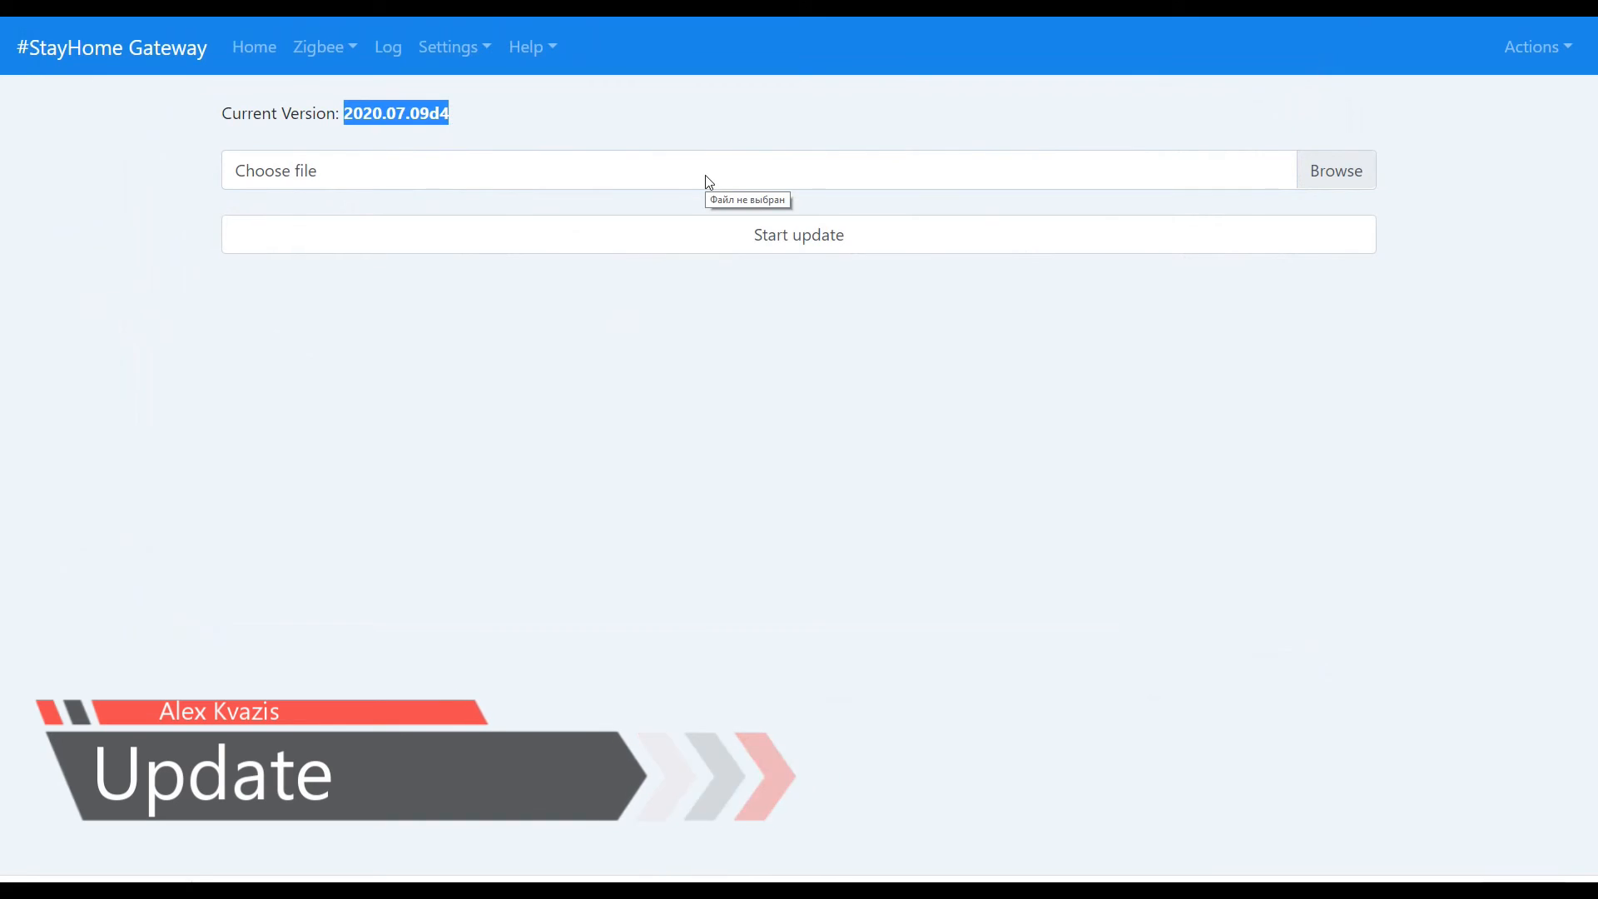
{"action": "left_click", "coordinate": [1332, 173]}
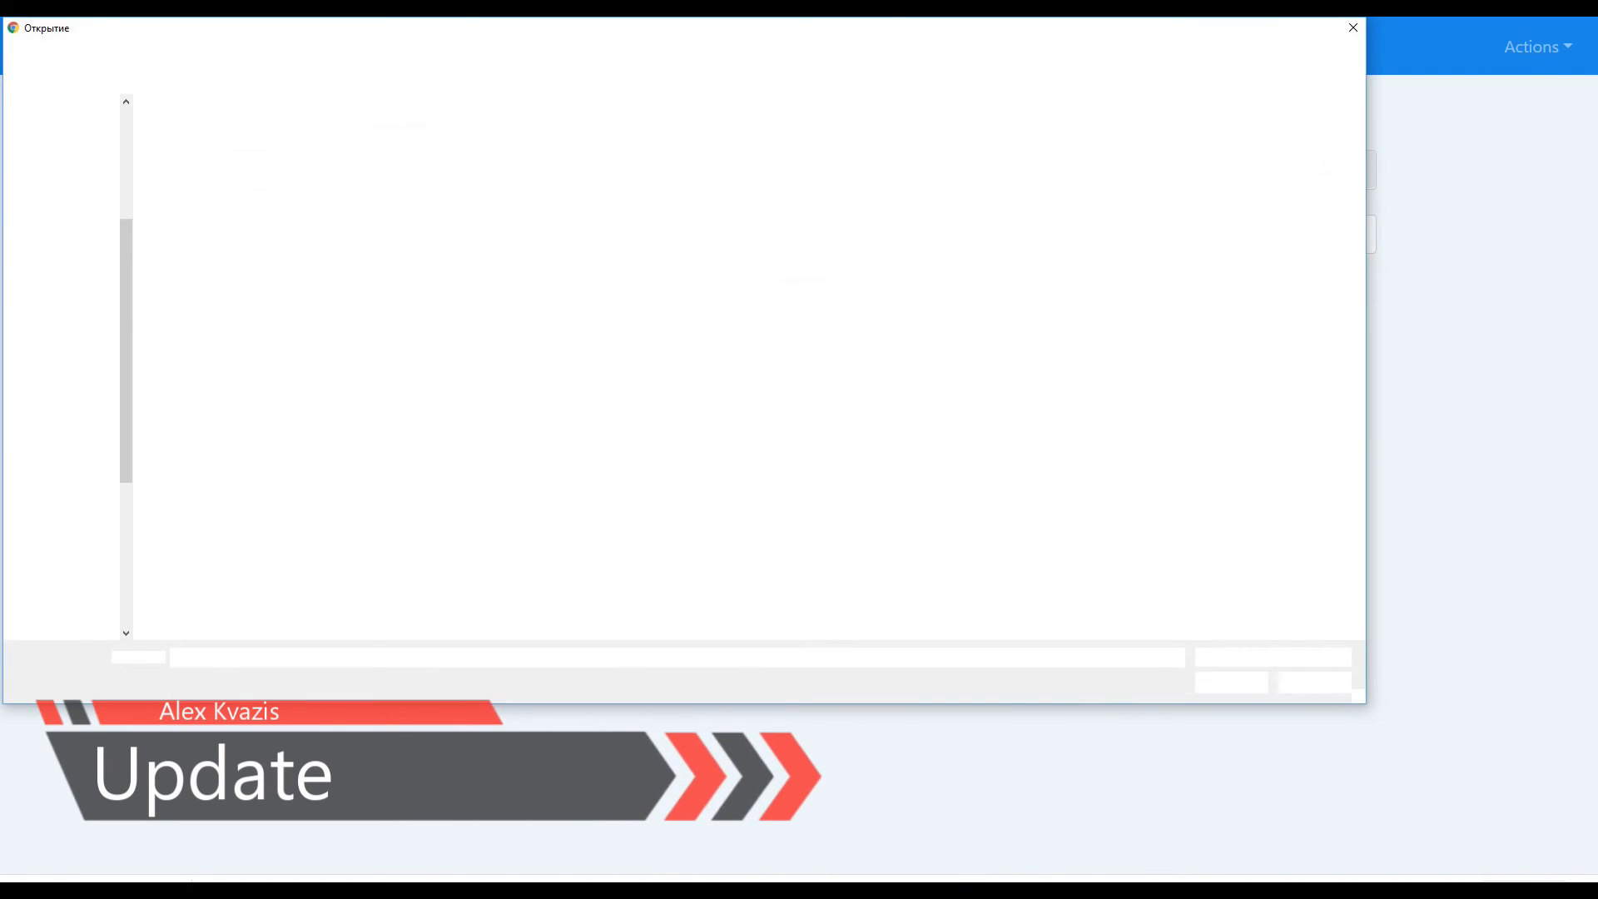
{"action": "left_click", "coordinate": [213, 132]}
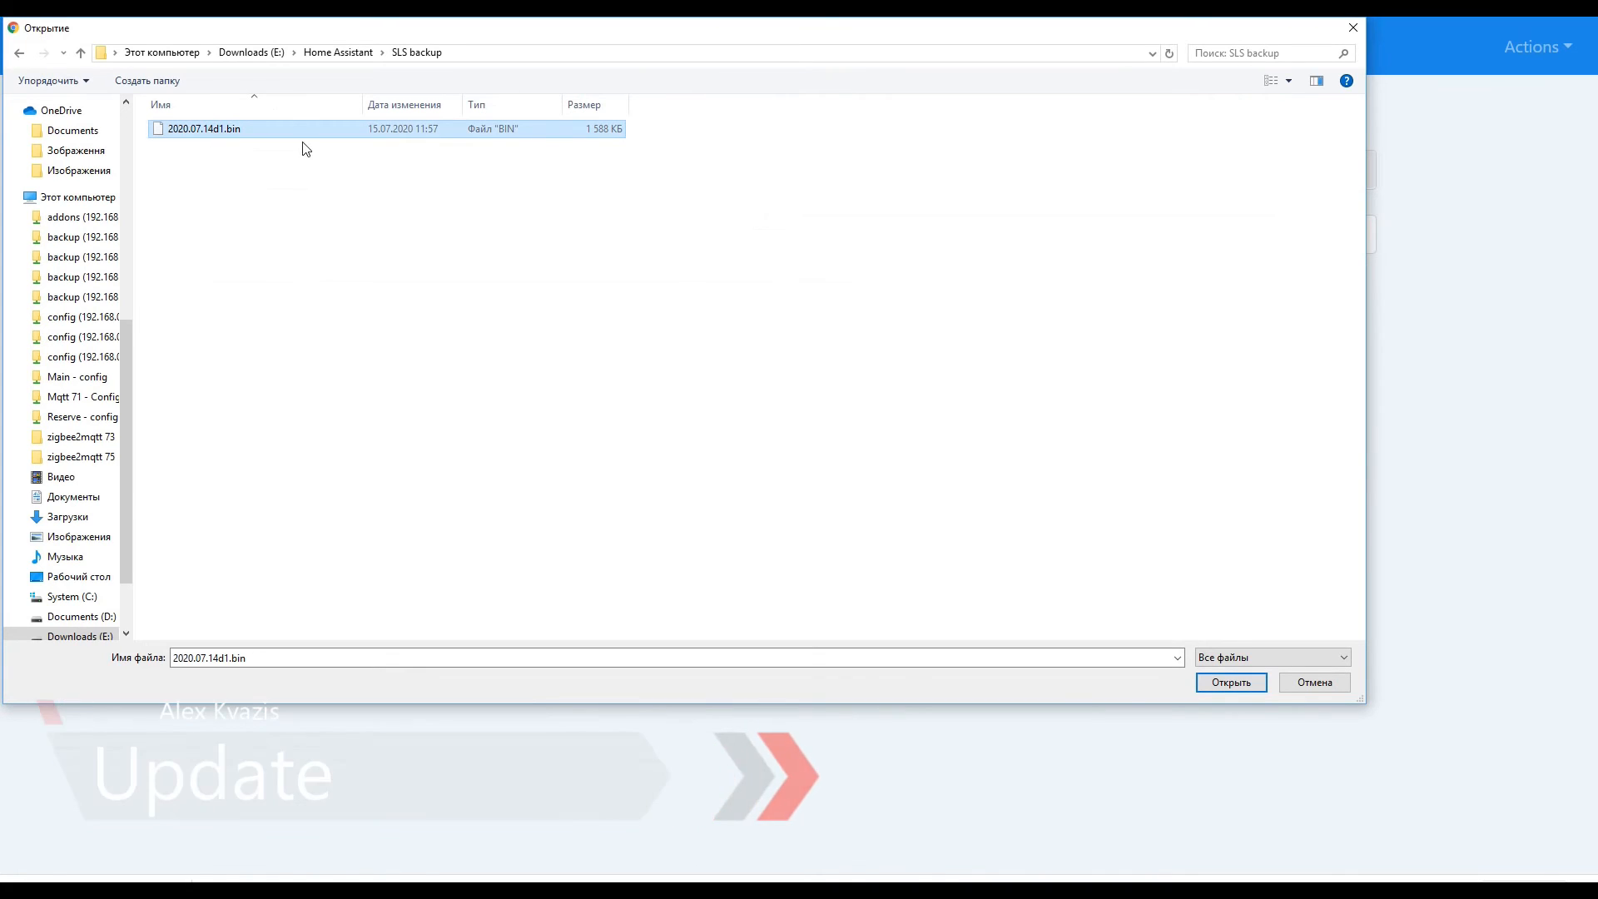
{"action": "left_click", "coordinate": [1231, 682]}
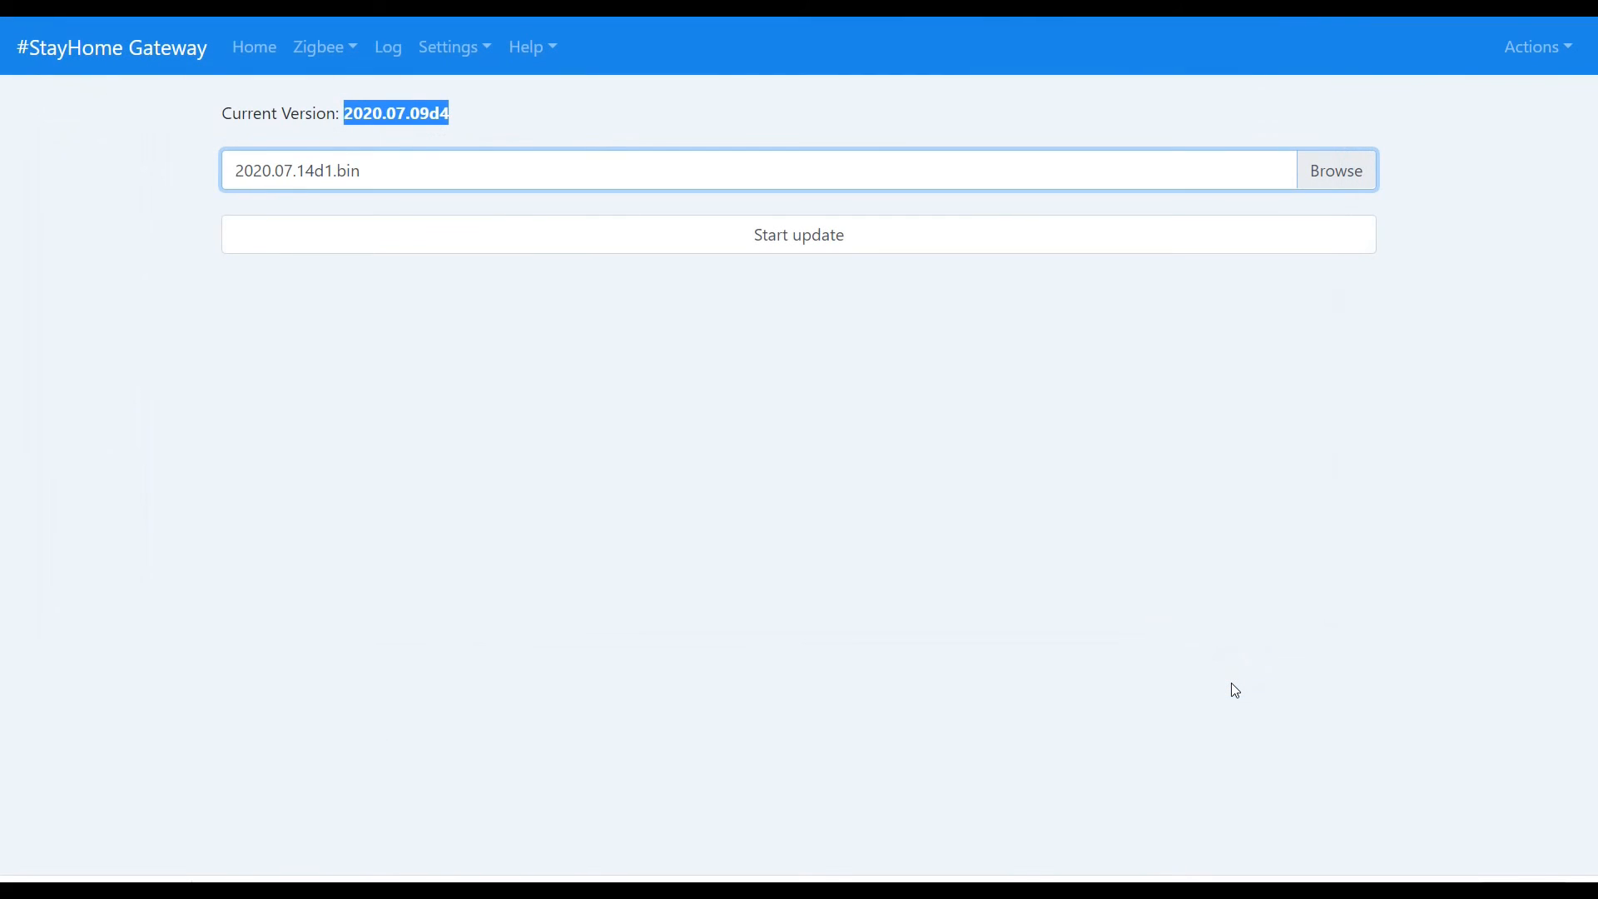
{"action": "left_click", "coordinate": [715, 242]}
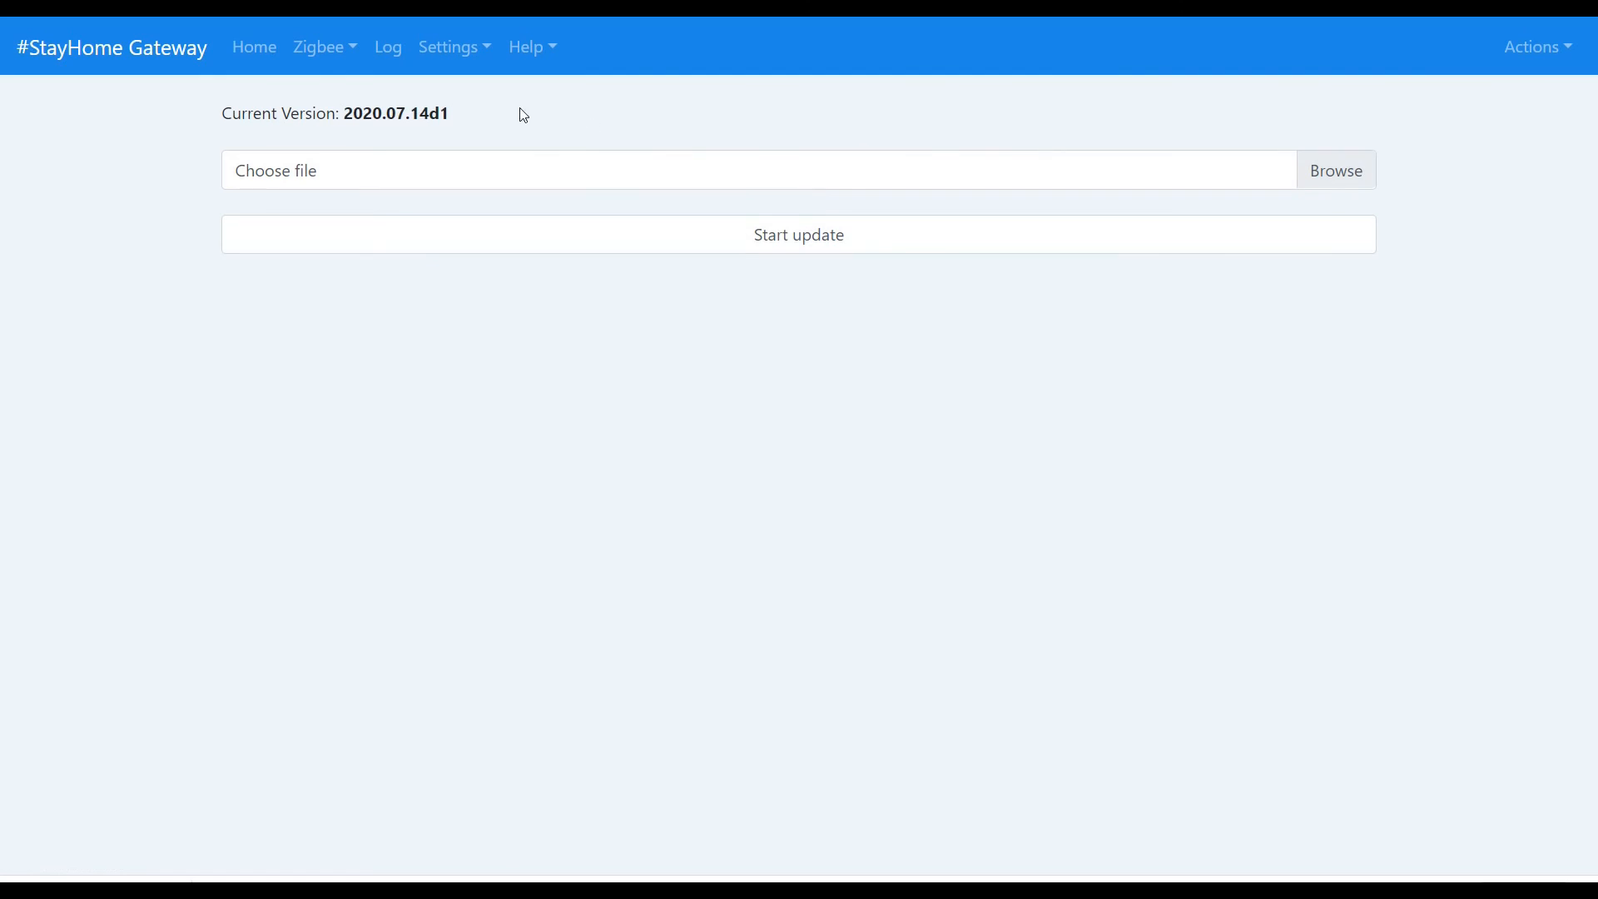
- Check the installed firmware version on the update page and in the SLS Info on the home page
{"action": "left_click_drag", "start_coordinate": [412, 114], "coordinate": [466, 114]}
{"action": "left_click", "coordinate": [264, 53]}
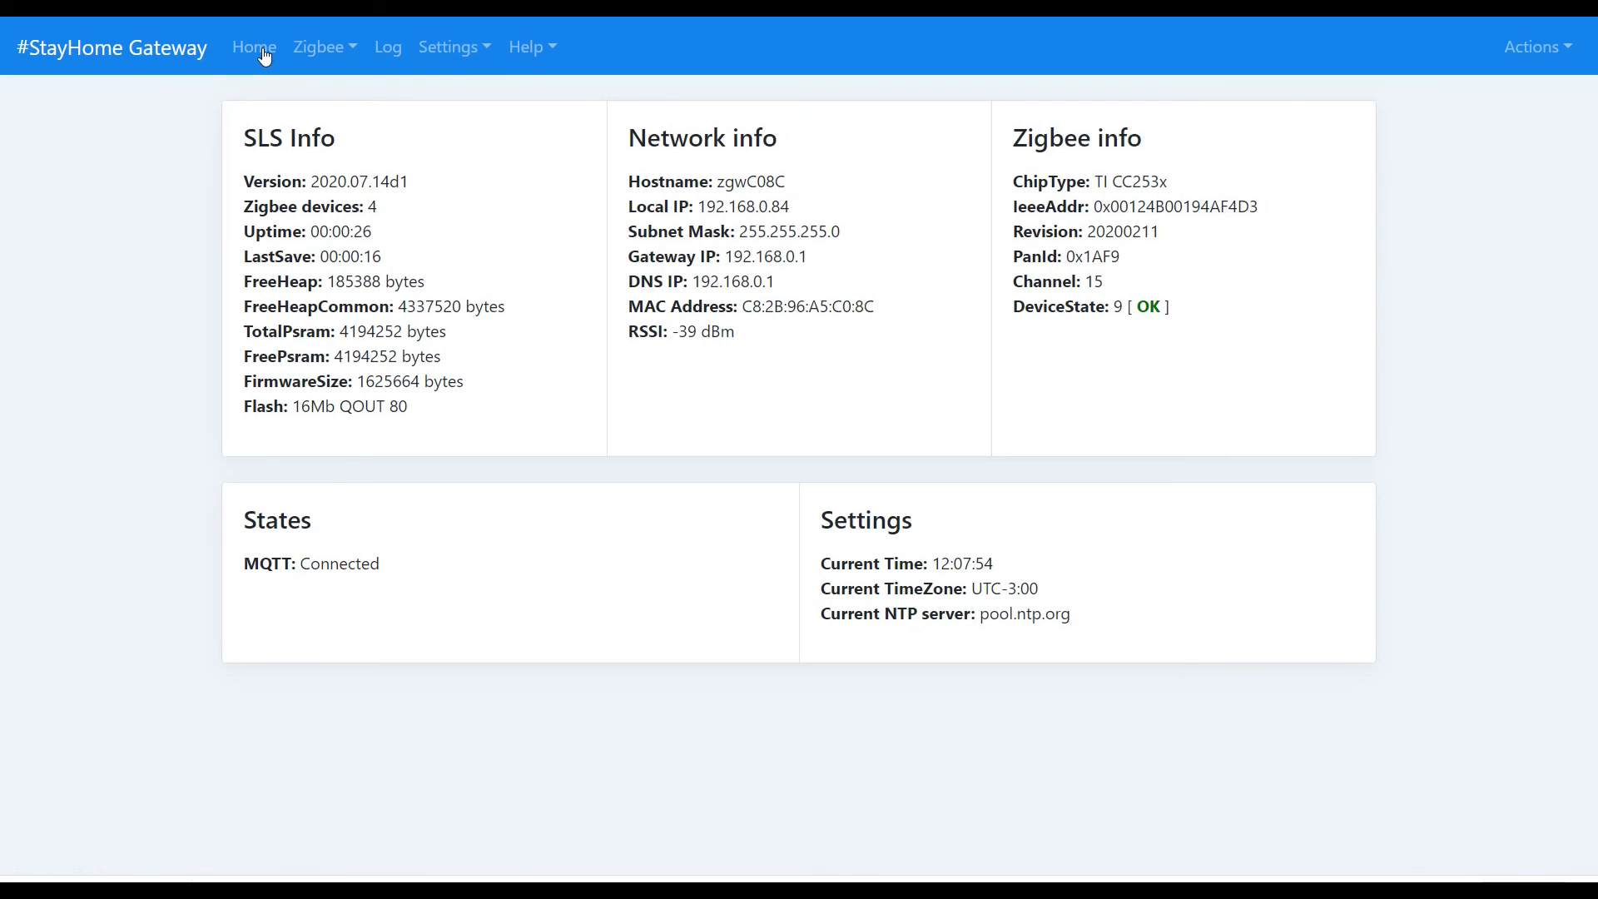
{"action": "left_click", "coordinate": [1275, 63]}
{"action": "left_click_drag", "start_coordinate": [410, 189], "coordinate": [241, 188]}
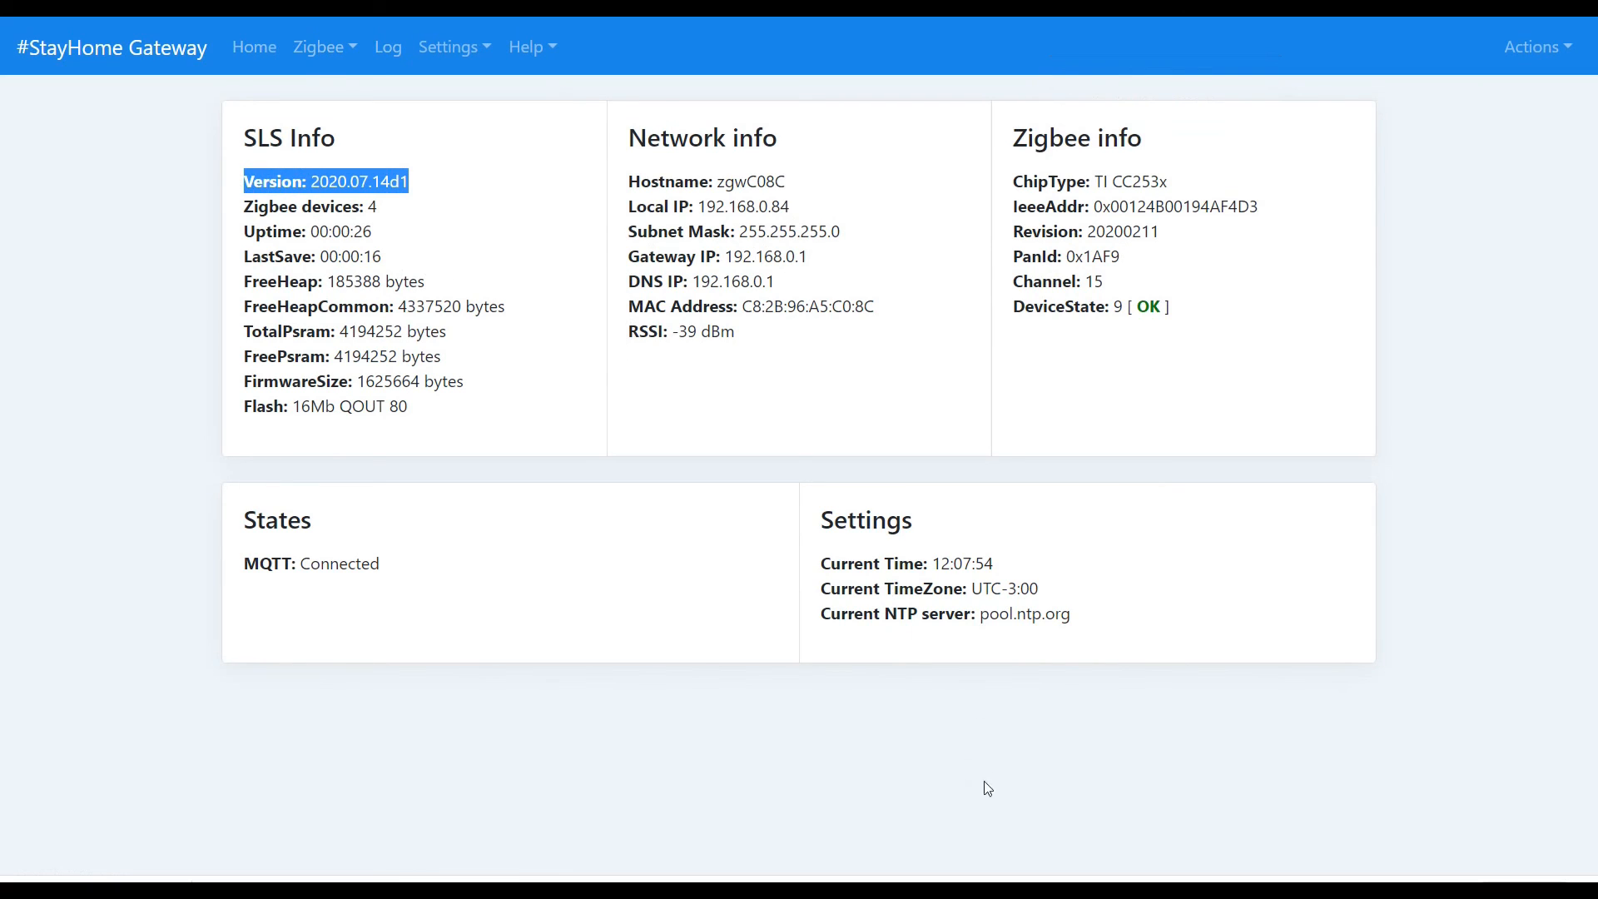